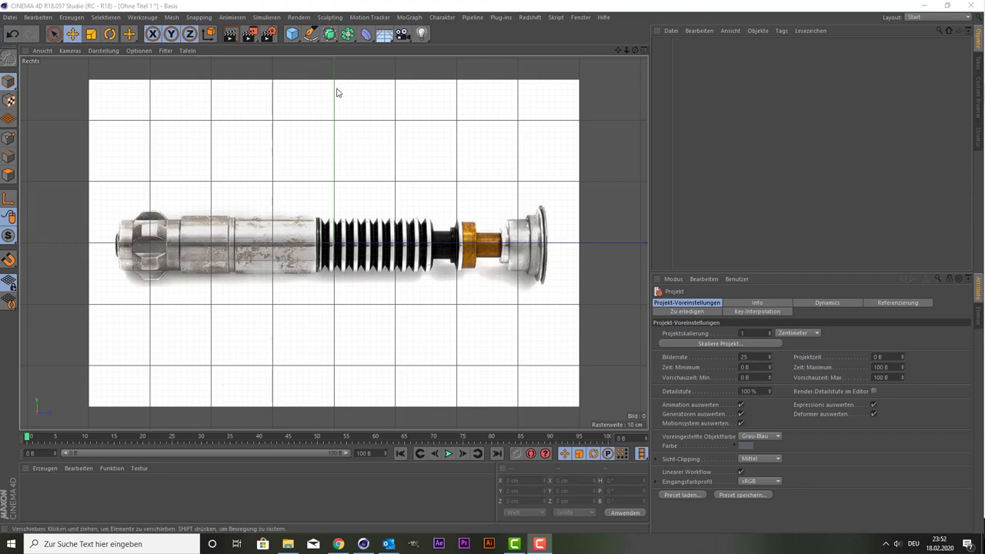
Step: Create a Kreis circle spline, 200 cm radius, from the spline palette
left_click(310, 34)
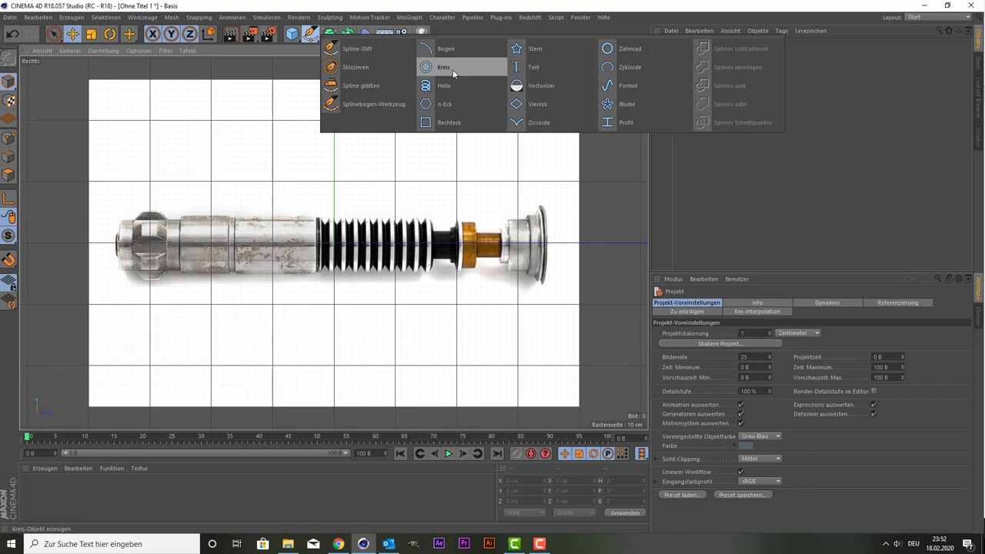
left_click(452, 69)
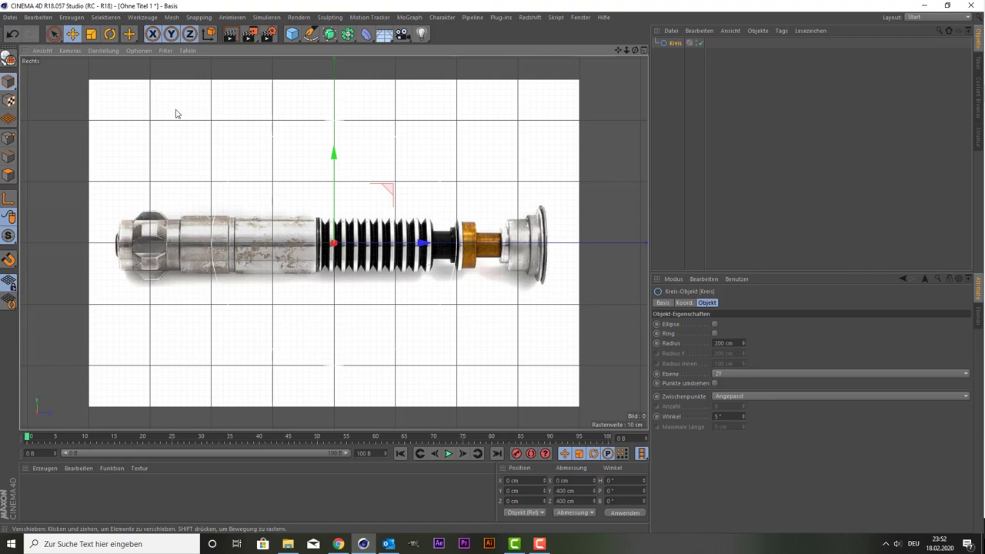
Step: Set the right view's background reference image transparency to 61% in the Hintergrund settings
left_click(106, 52)
mouse_move(139, 51)
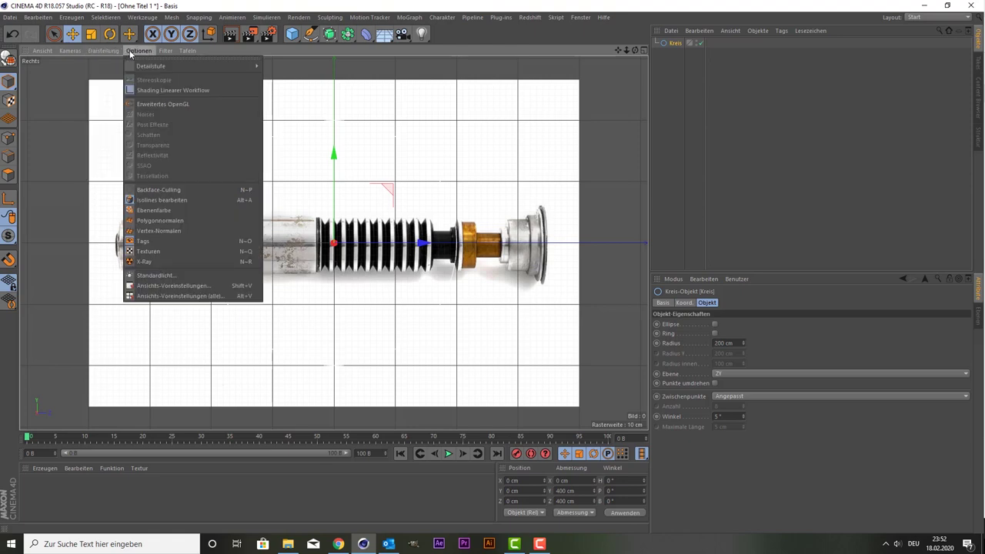
left_click(173, 285)
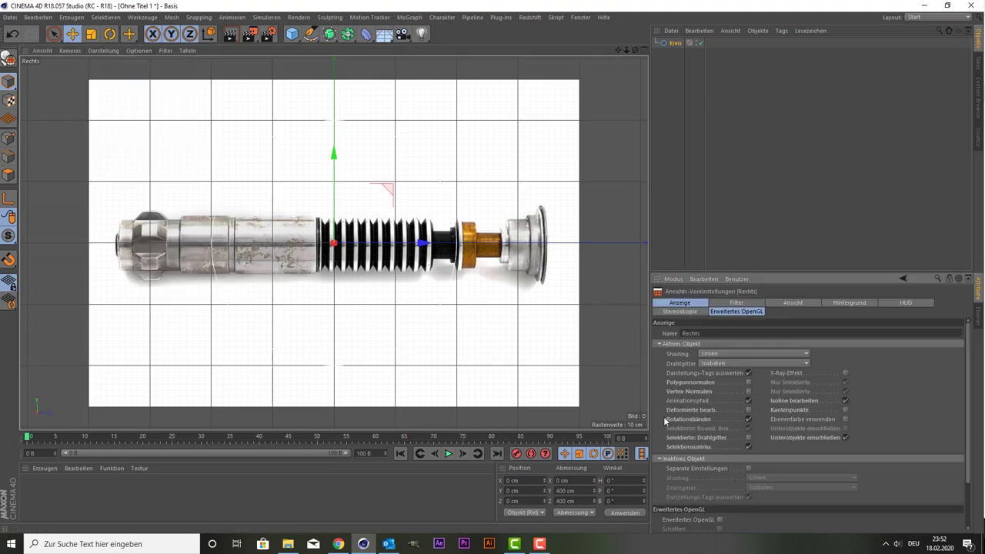
left_click(855, 304)
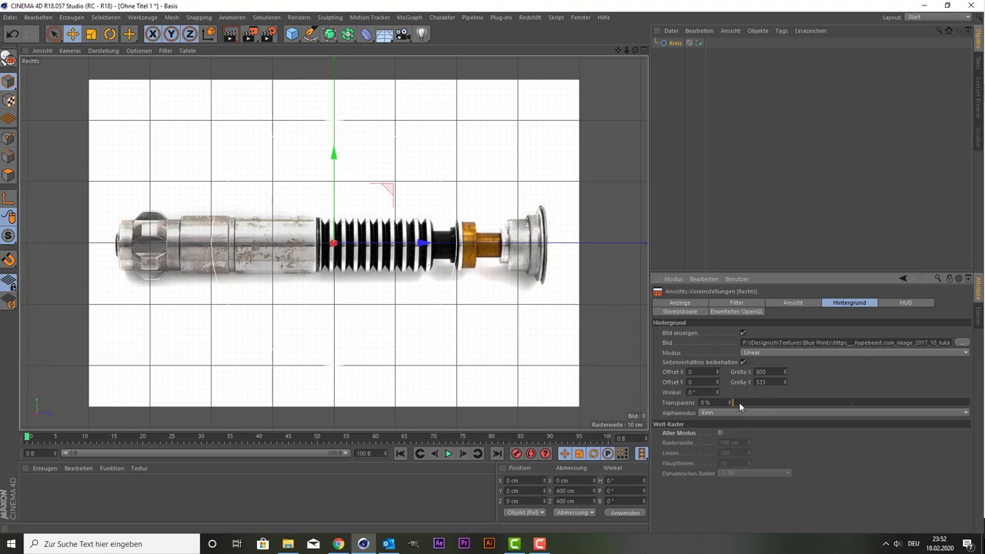
mouse_move(742, 401)
left_mouse_down()
mouse_move(929, 380)
mouse_move(878, 389)
left_mouse_up()
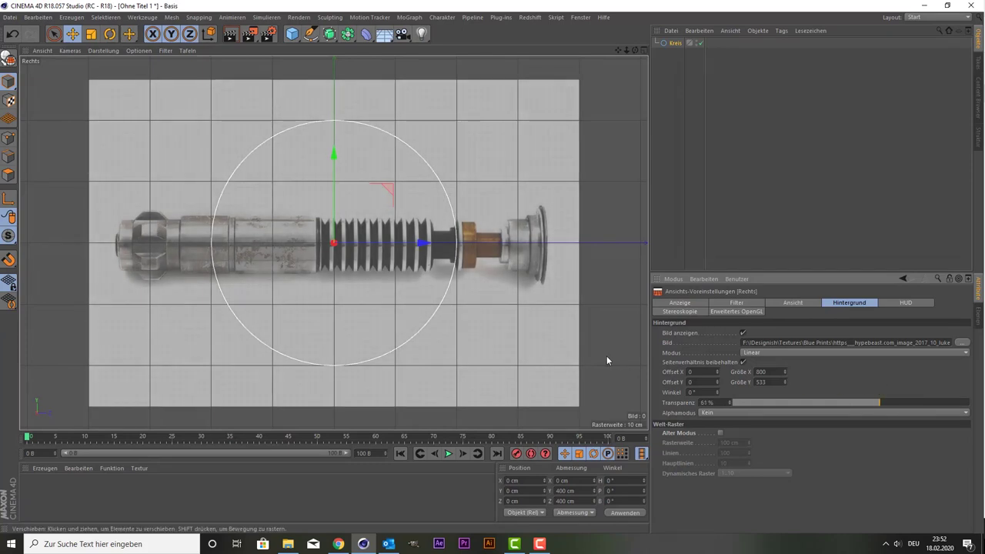
left_click(615, 482)
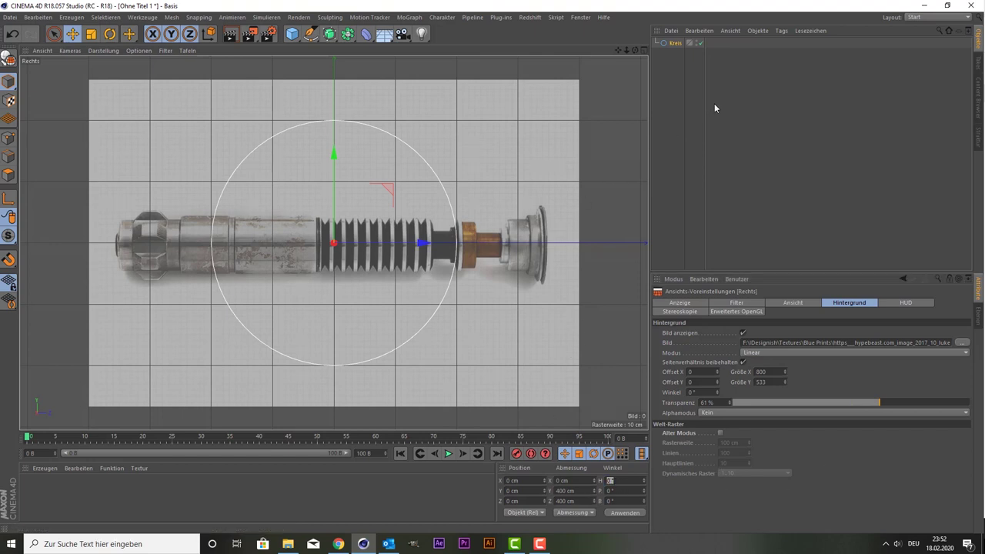
Step: Rotate the Kreis circle to 90° heading in the coordinate manager
left_click(676, 43)
left_click(611, 481)
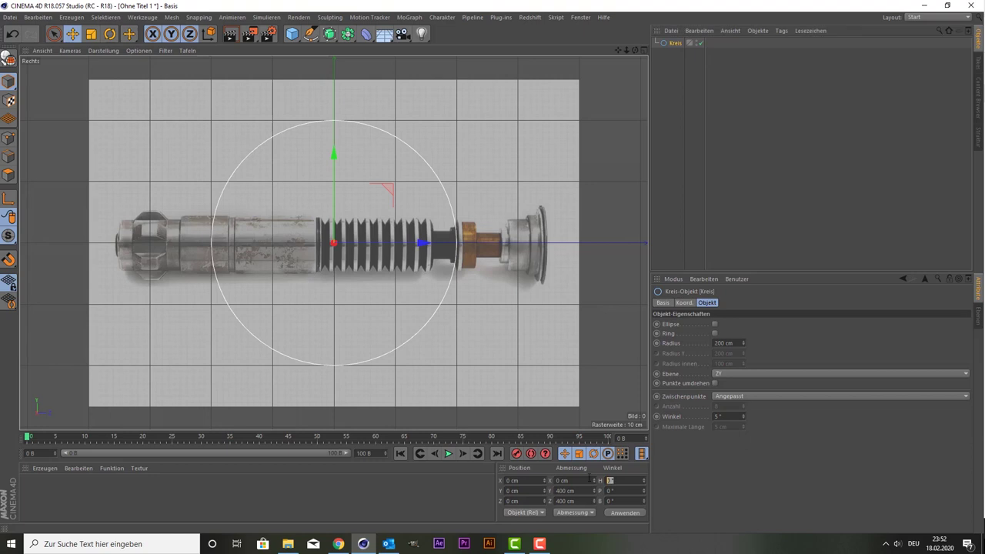
type("90")
key("Return")
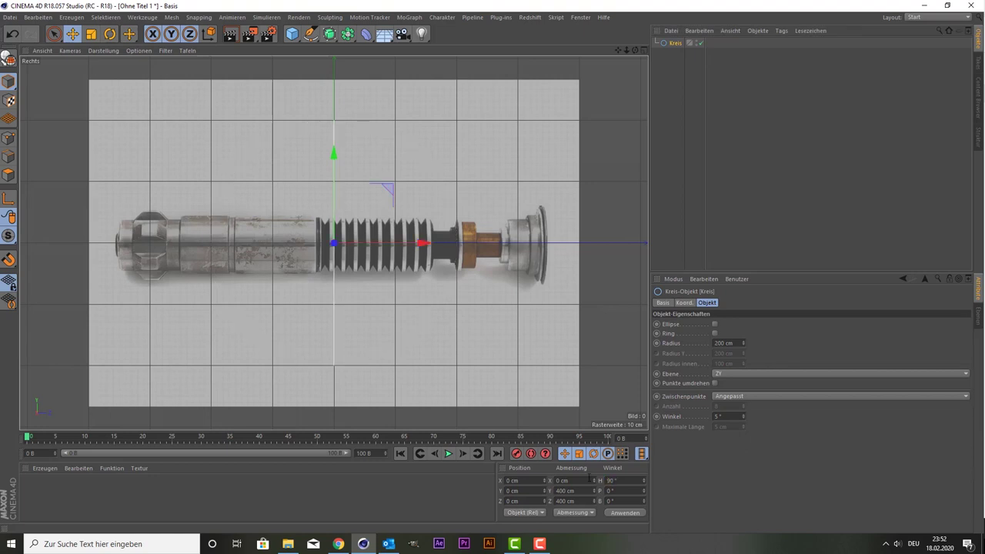
Step: Scale the circle to about 137.2 cm and place it about 86 cm along the hilt grip
middle_click(388, 245)
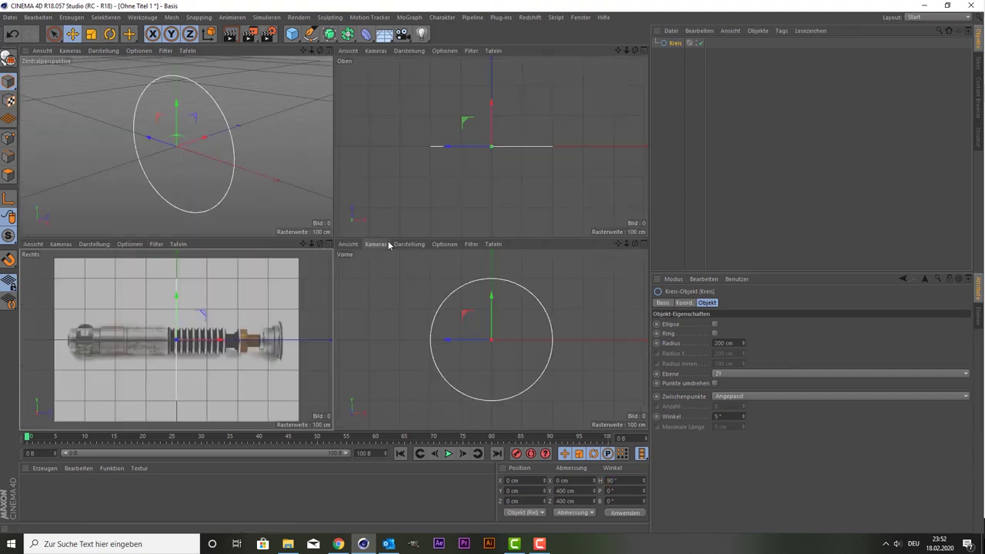
middle_click(192, 342)
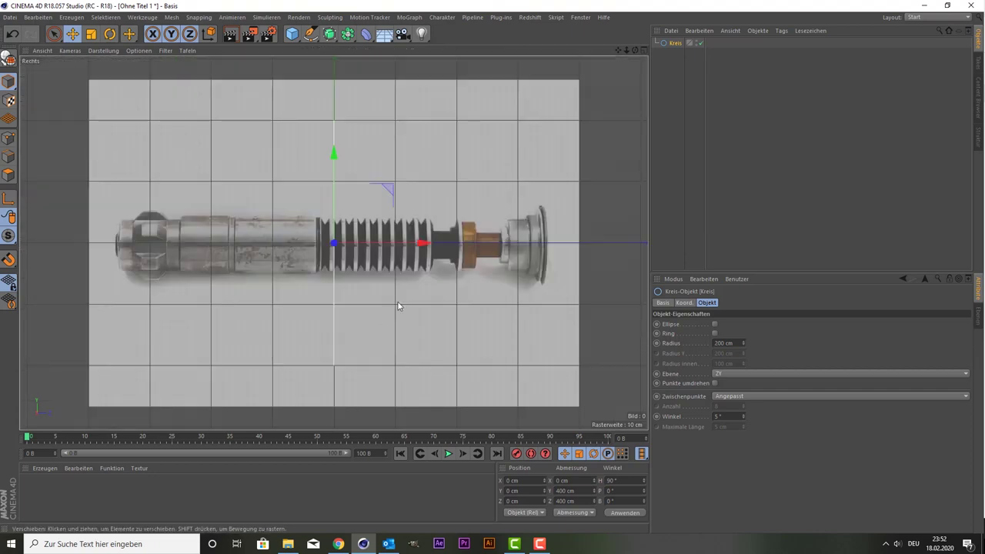
left_click_drag(390, 247, 574, 264)
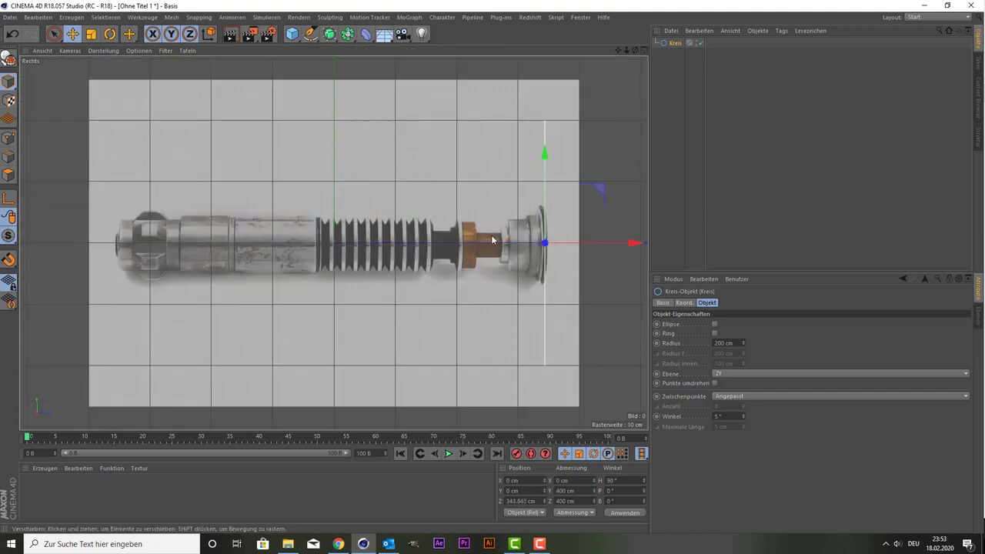
left_click(91, 34)
left_click_drag(292, 185, 271, 339)
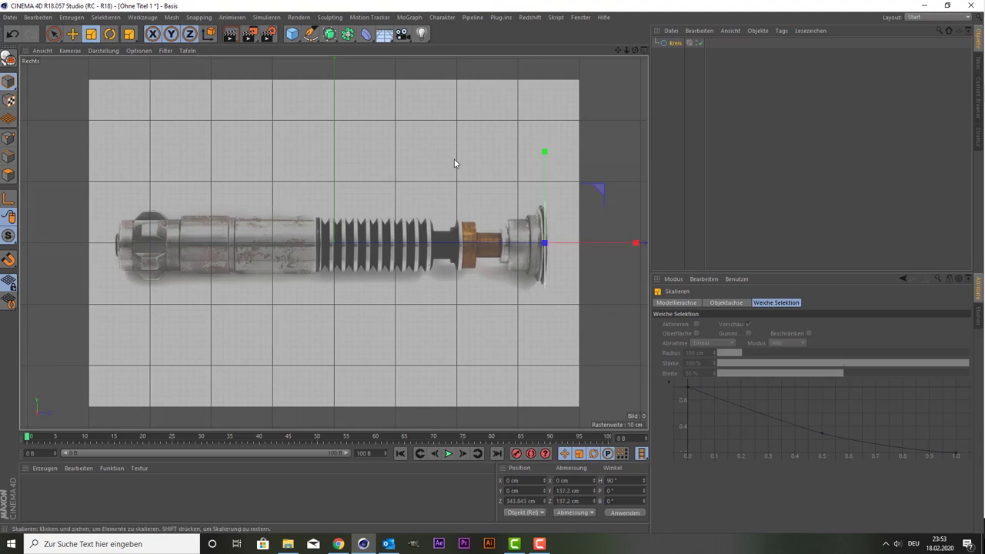
key("9")
left_click_drag(575, 243, 394, 243)
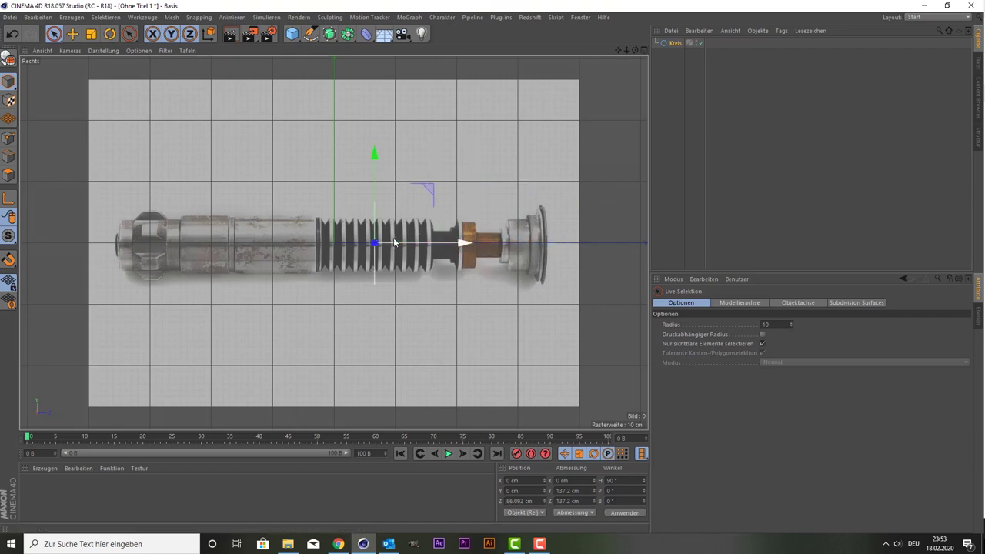
Step: Add a default Zylinder cylinder from the primitive objects palette
scroll(394, 243, "up", 1)
scroll(392, 231, "up", 3)
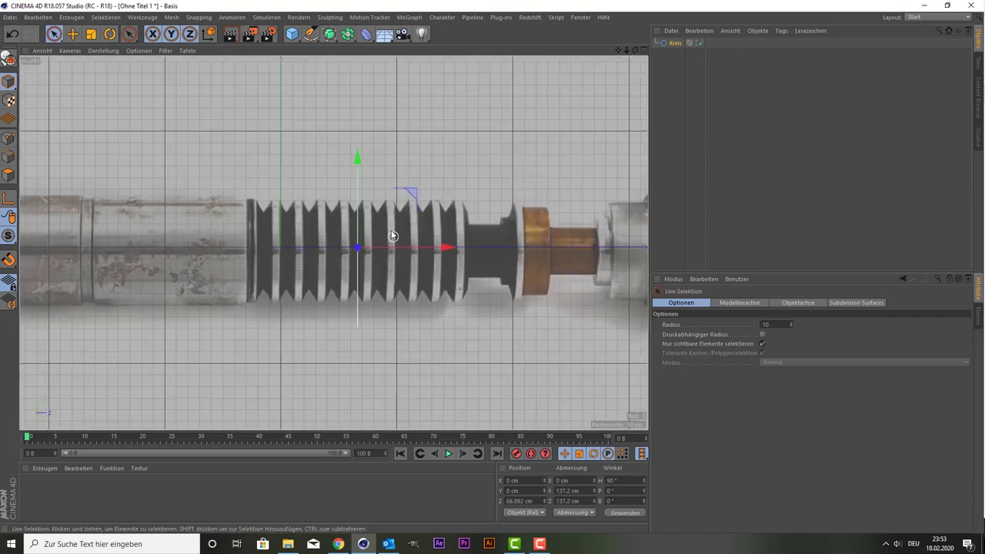
scroll(392, 226, "down", 3)
left_click(292, 34)
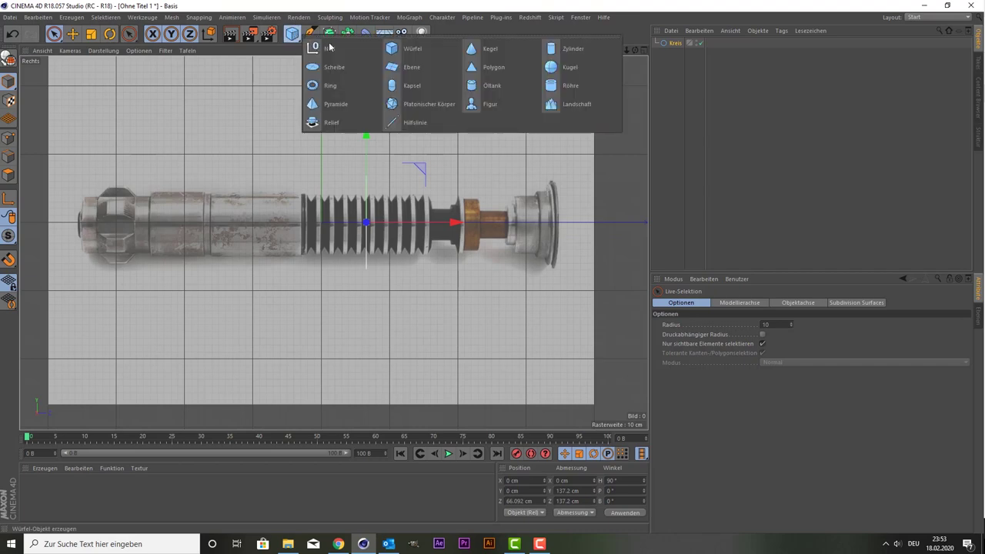
left_click(573, 50)
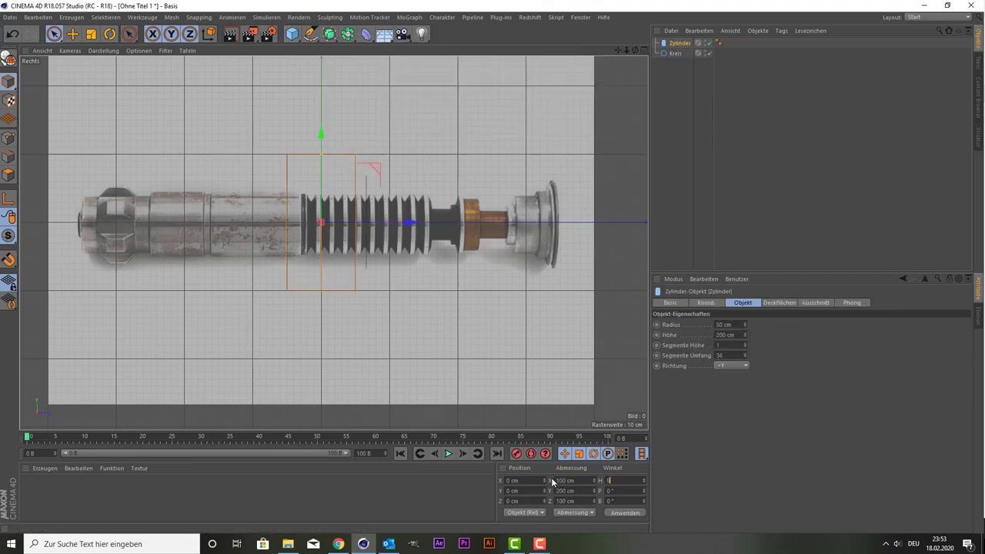
left_click(625, 480)
type("90")
Step: Rotate the cylinder 90° in heading and bank so it lies along the grip
key("Return")
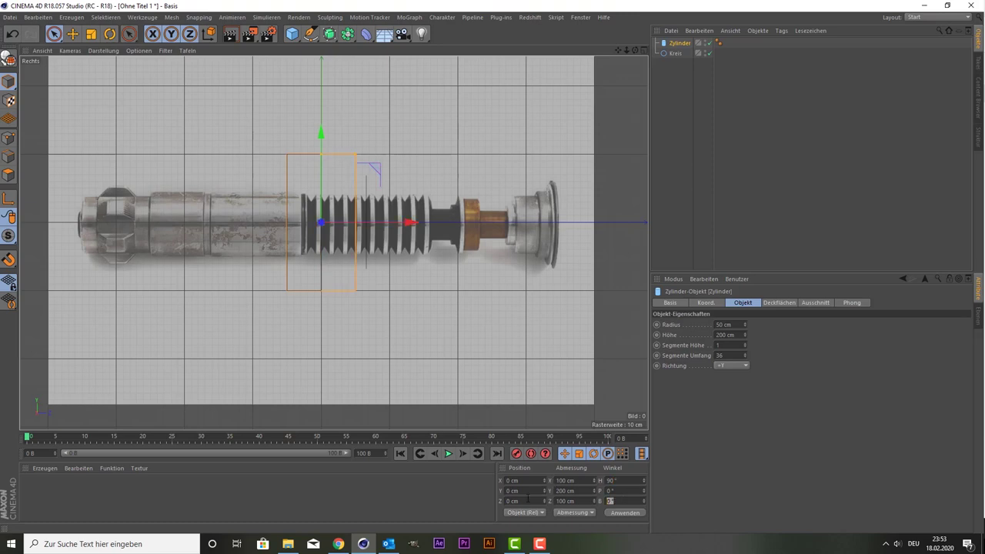
type("90")
key("Return")
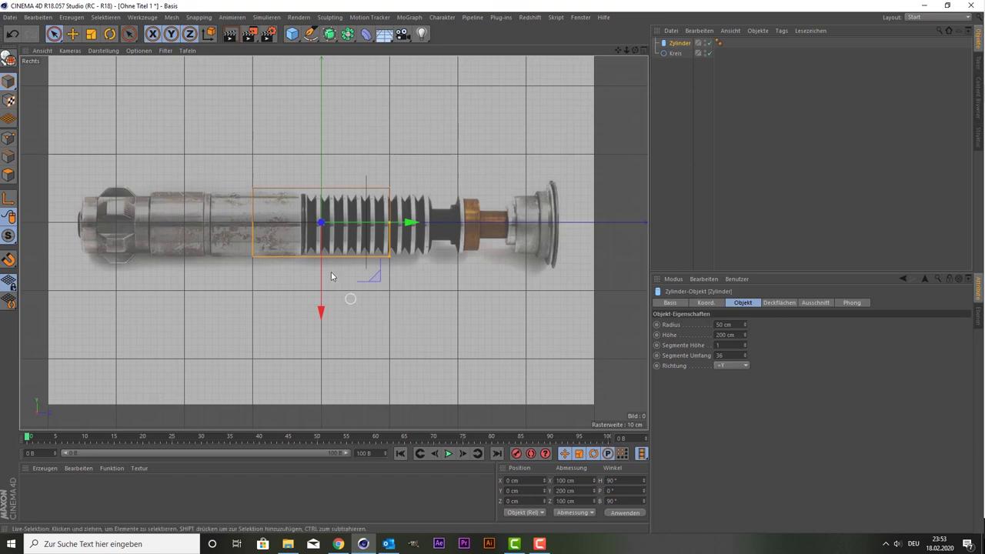
scroll(331, 272, "up", 1)
scroll(338, 271, "up", 1)
scroll(355, 270, "up", 1)
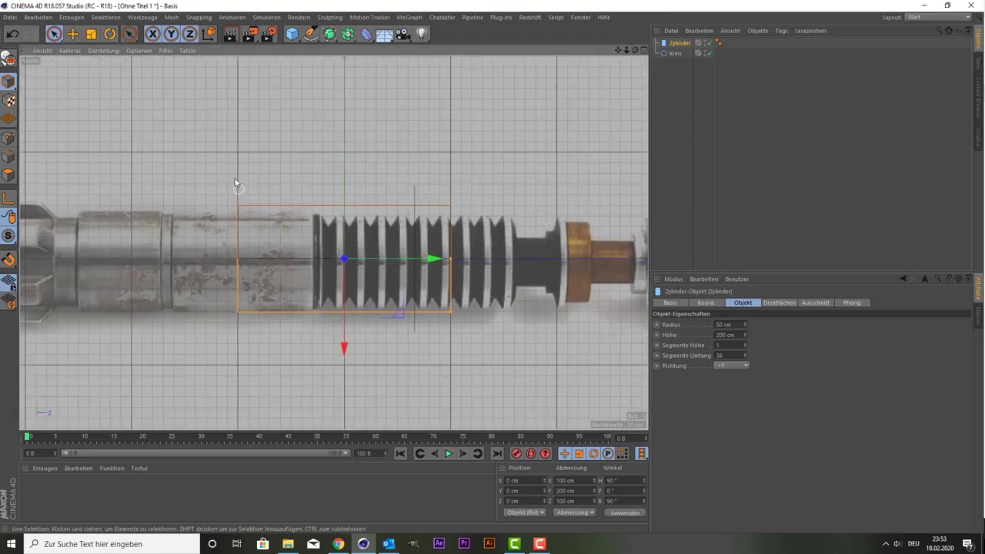
Step: Set the right view's reference image Offset Y to 4 to align it with the cylinder
left_click(149, 50)
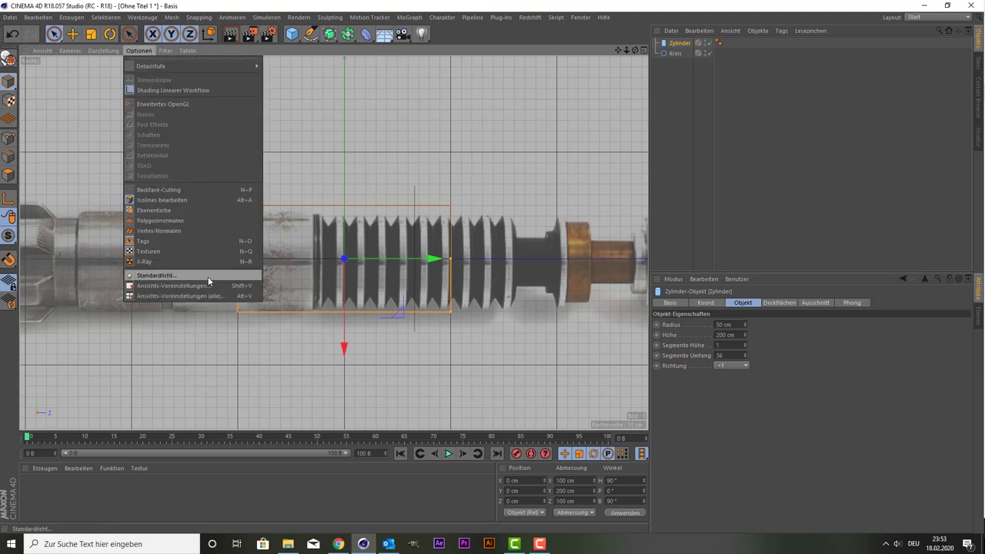
left_click(209, 288)
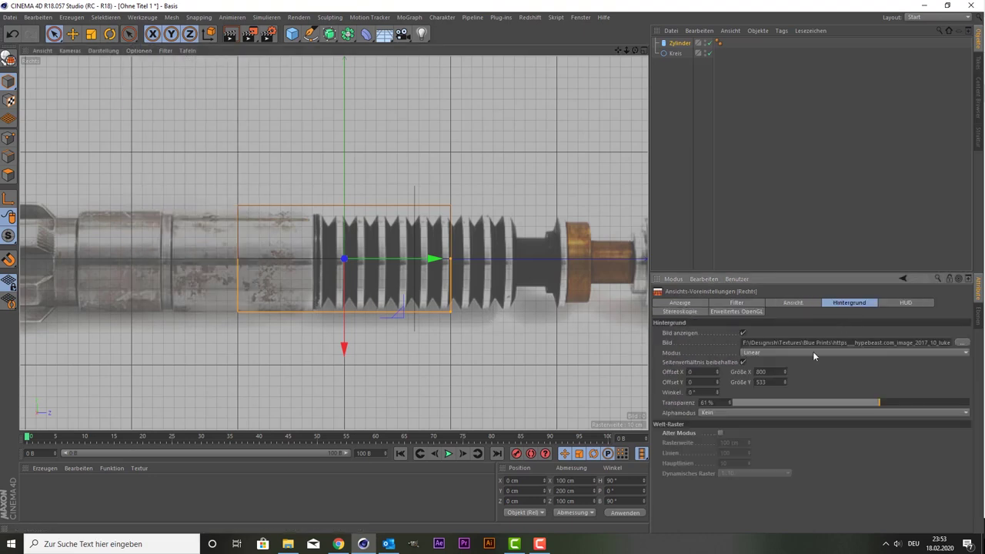
mouse_move(717, 382)
left_mouse_down()
mouse_move(717, 374)
mouse_move(717, 385)
left_mouse_up()
left_click(717, 385)
left_click(717, 386)
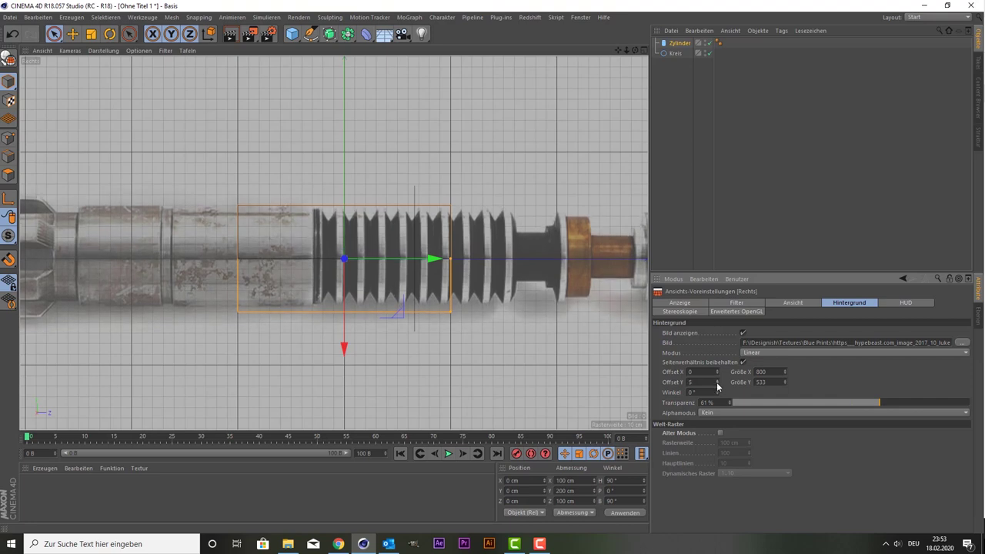
left_click(717, 385)
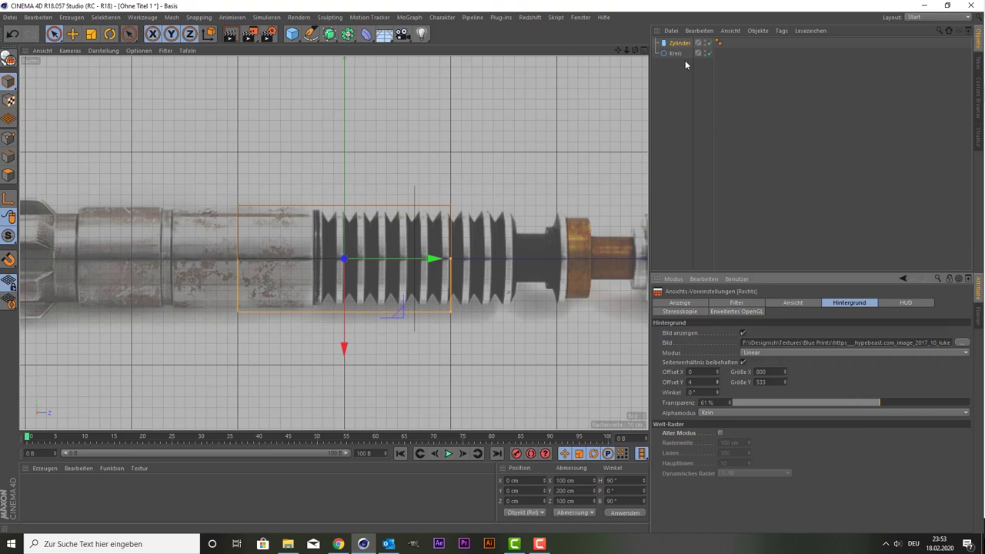
Step: Delete the Zylinder cylinder from the scene
left_click(670, 44)
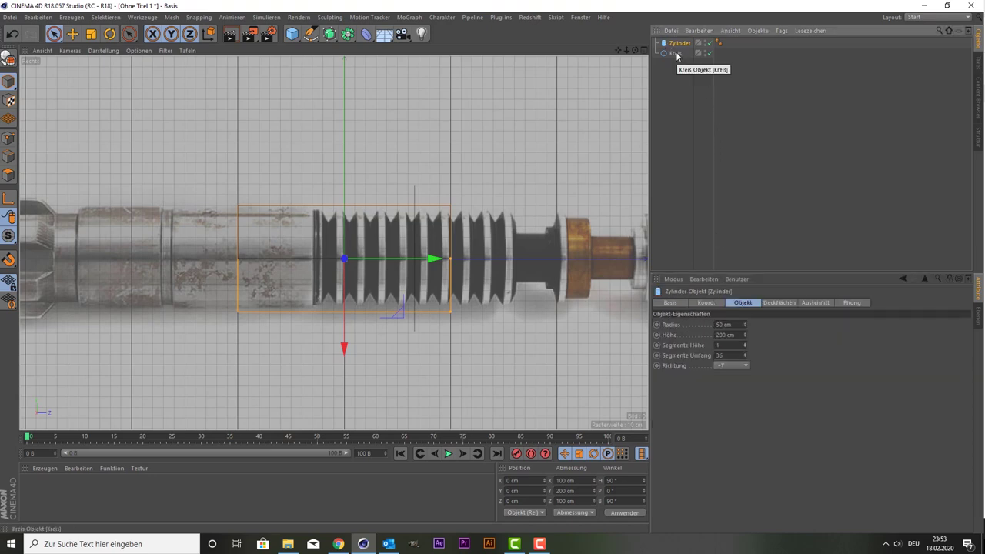
key("Delete")
scroll(564, 90, "down", 3)
scroll(599, 58, "up", 2)
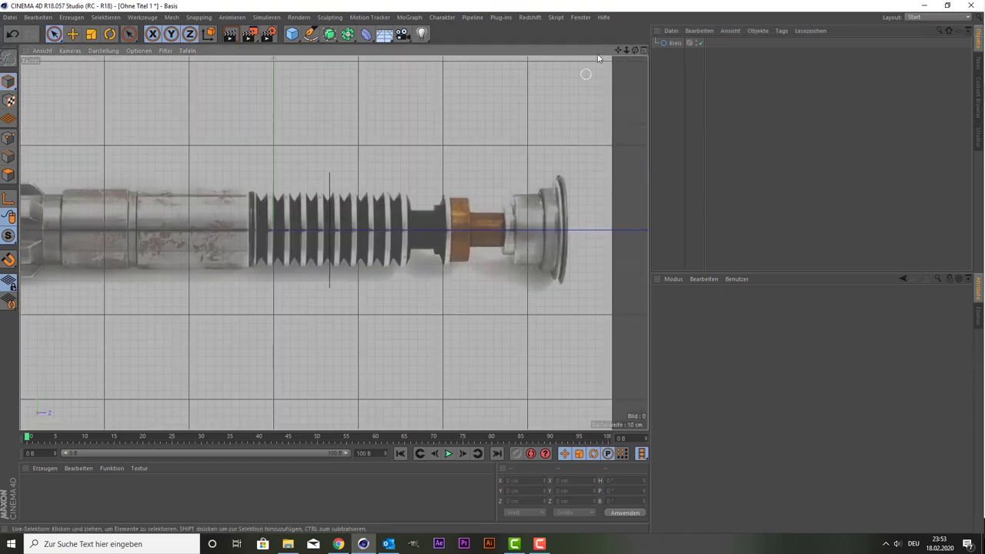
Step: Move the Kreis circle to Z 345.14 cm on the end flange and scale it to 65.239 cm radius
left_click(675, 43)
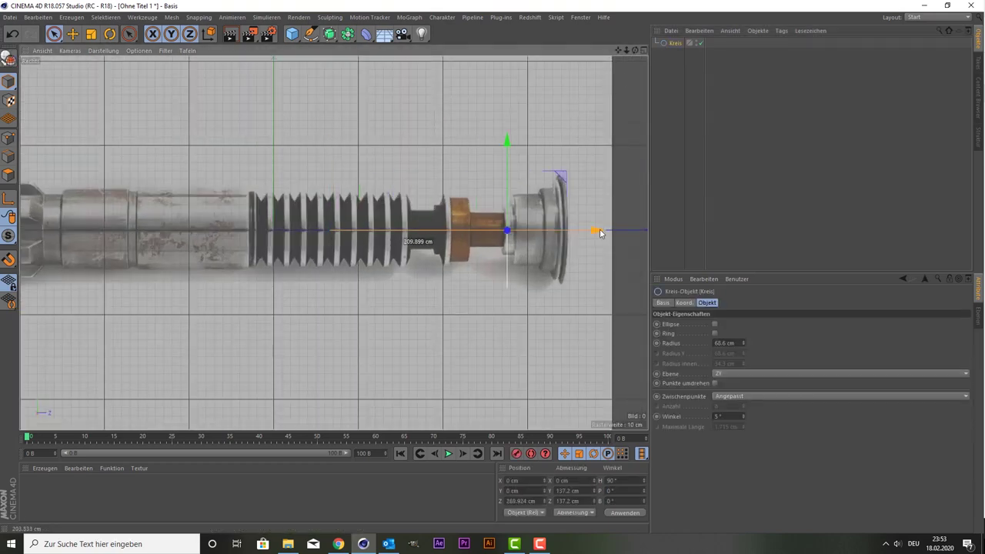
left_click_drag(600, 233, 658, 231)
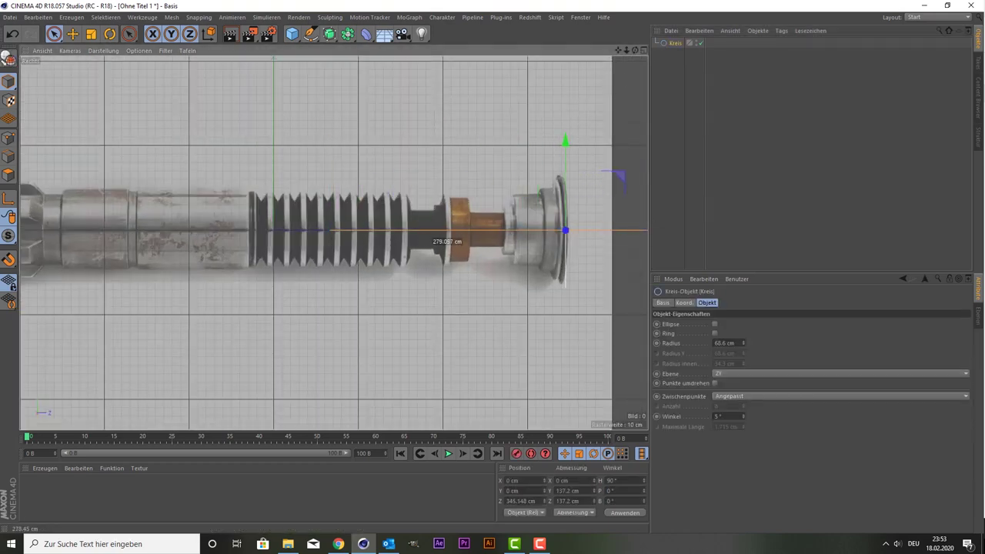
scroll(597, 207, "up", 2)
scroll(597, 210, "up", 2)
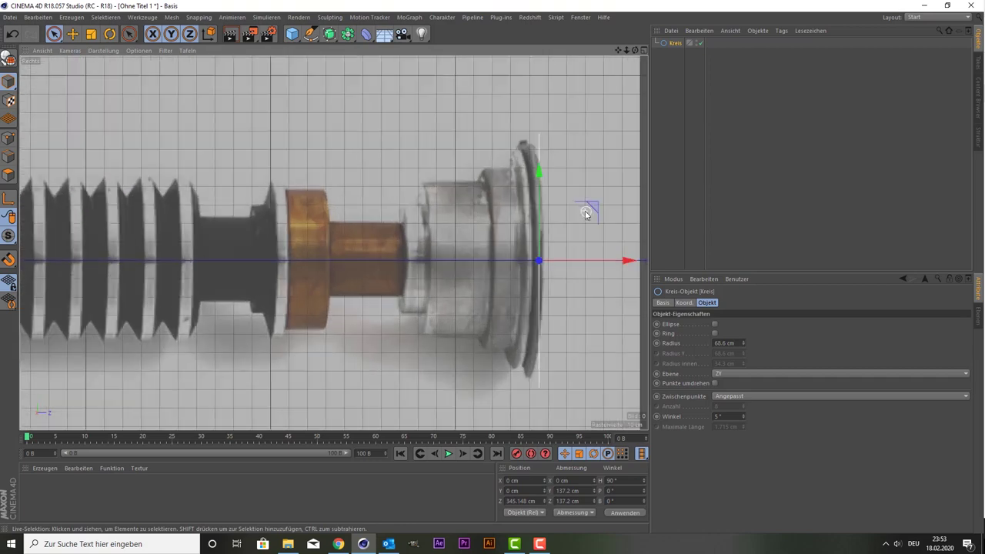
scroll(584, 213, "down", 1)
key("t")
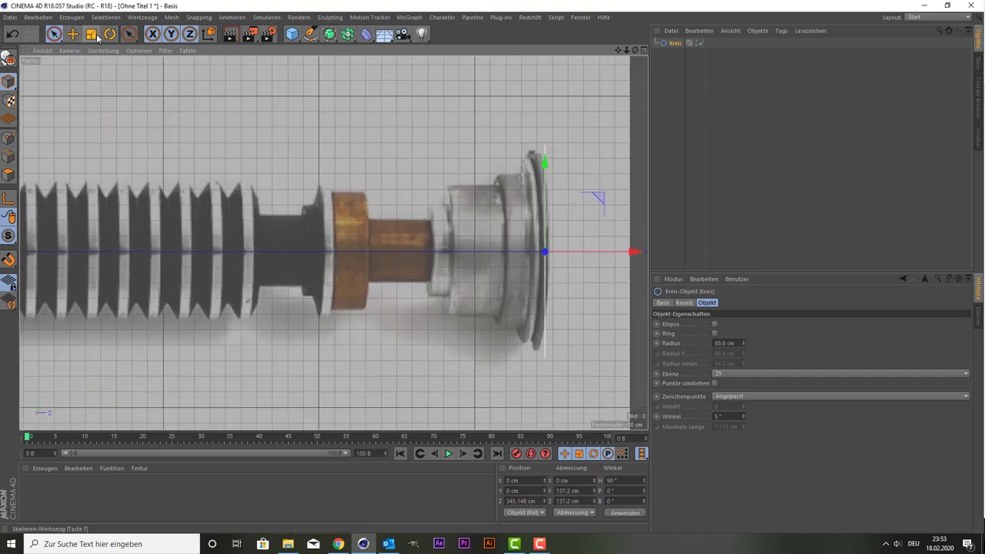
mouse_move(216, 108)
left_mouse_down()
mouse_move(211, 133)
mouse_move(220, 125)
left_mouse_up()
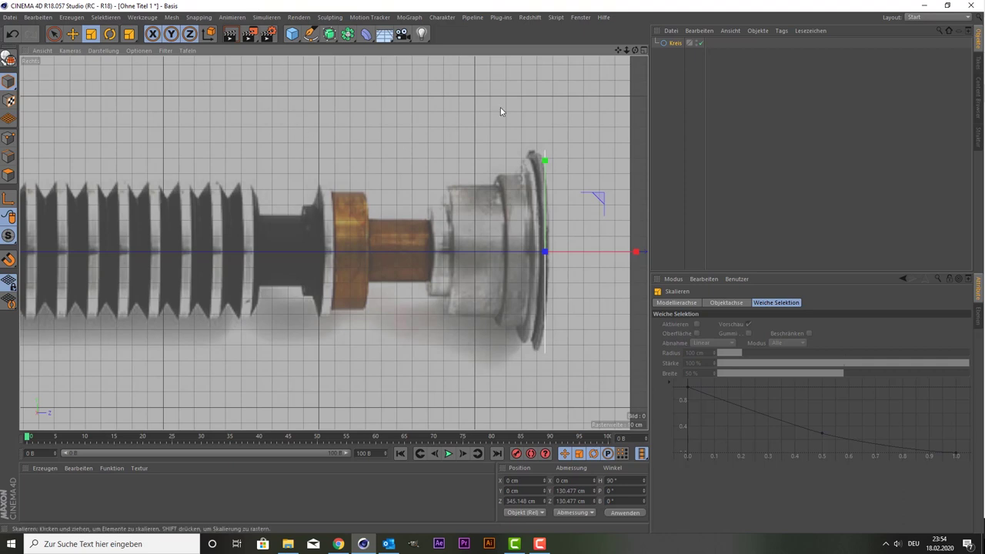
left_click(670, 44)
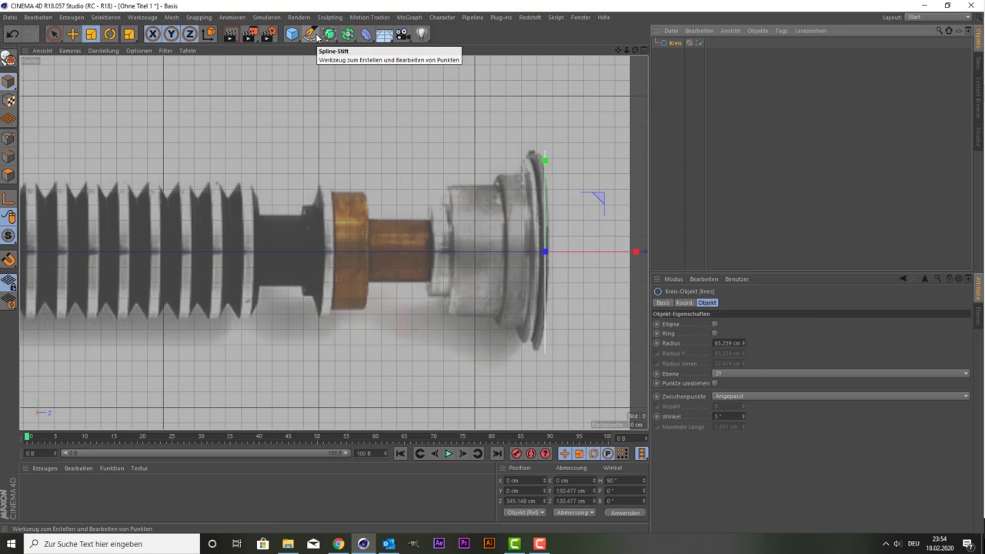
Step: Duplicate the Kreis circle as Kreis.1, removing the briefly added Sweep generator again
key("ctrl+c")
key("ctrl+v")
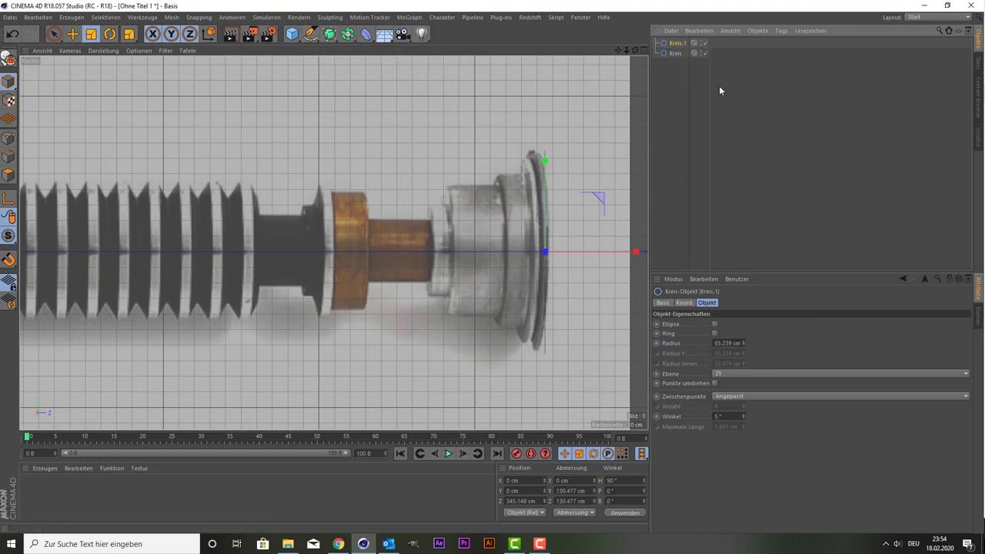
left_click(330, 35)
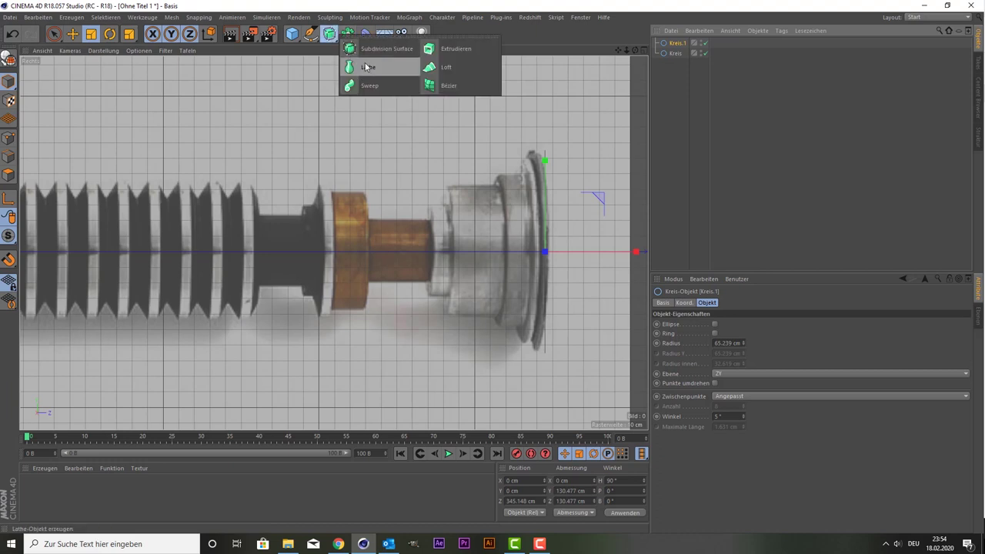
left_click(395, 85)
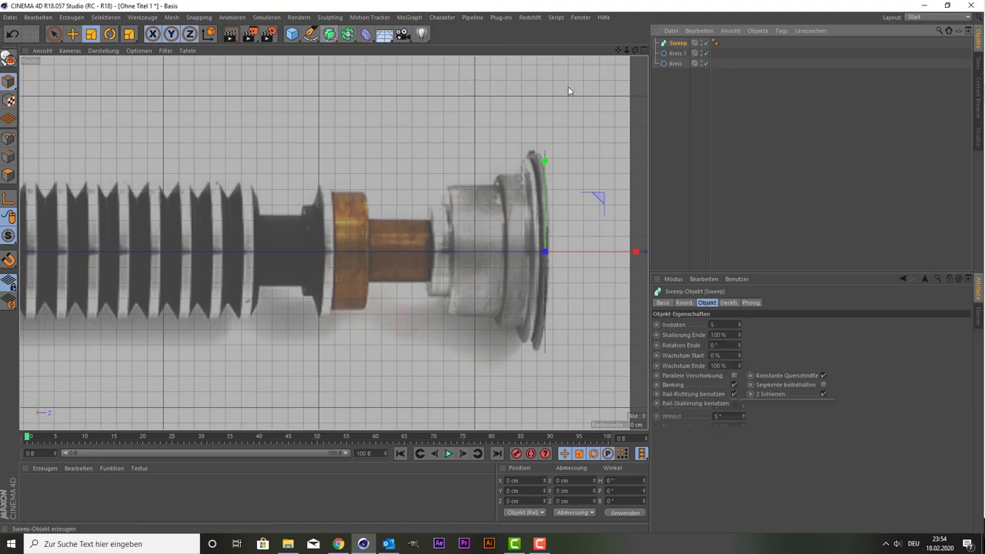
left_click_drag(673, 60, 680, 44)
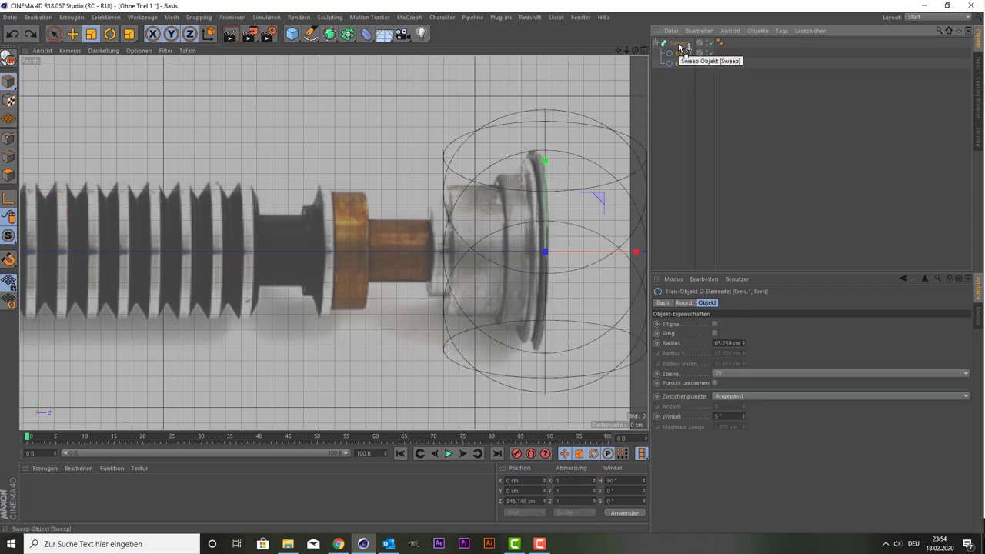
left_click(680, 48)
key("ctrl+z")
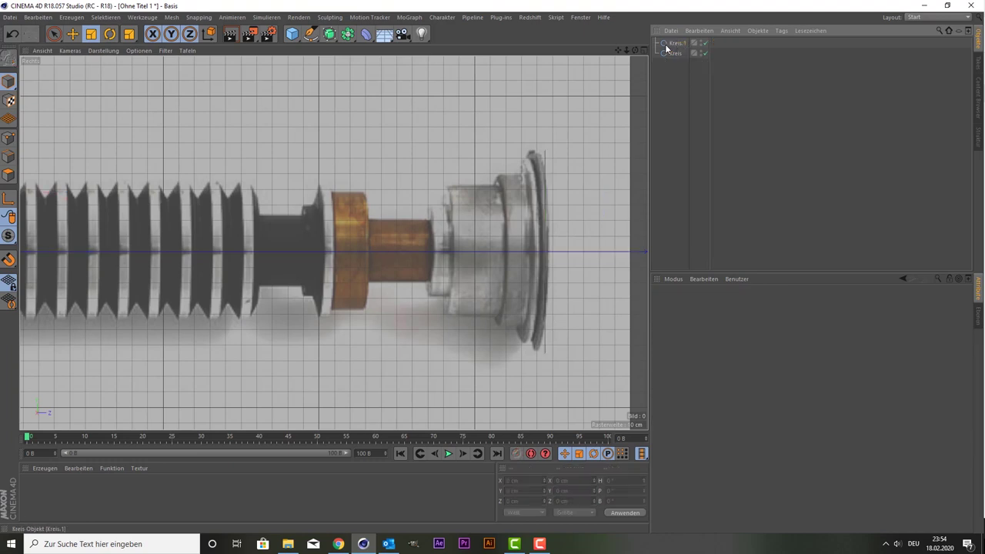
Step: Add a Loft generator and nest Kreis.1 and Kreis under it
left_click(329, 34)
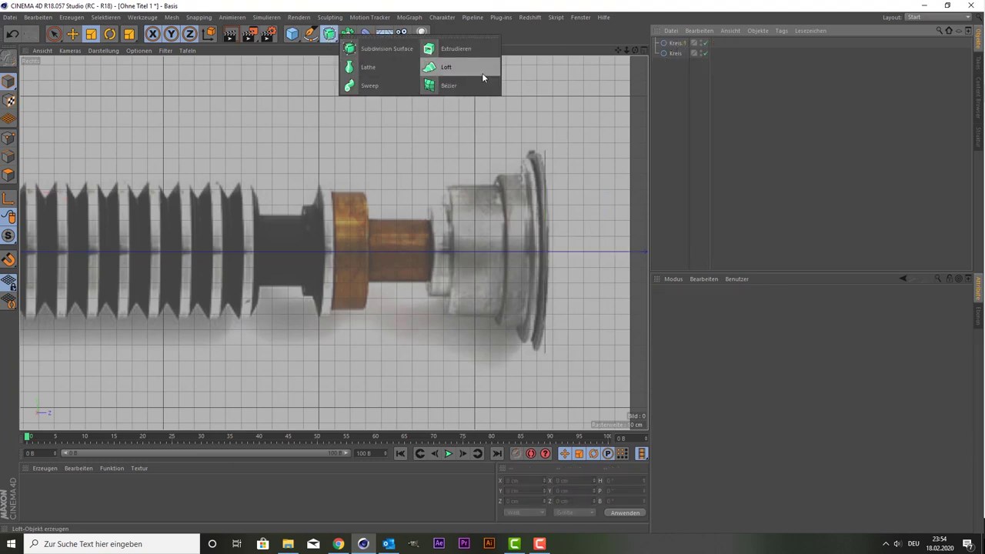
left_click(475, 69)
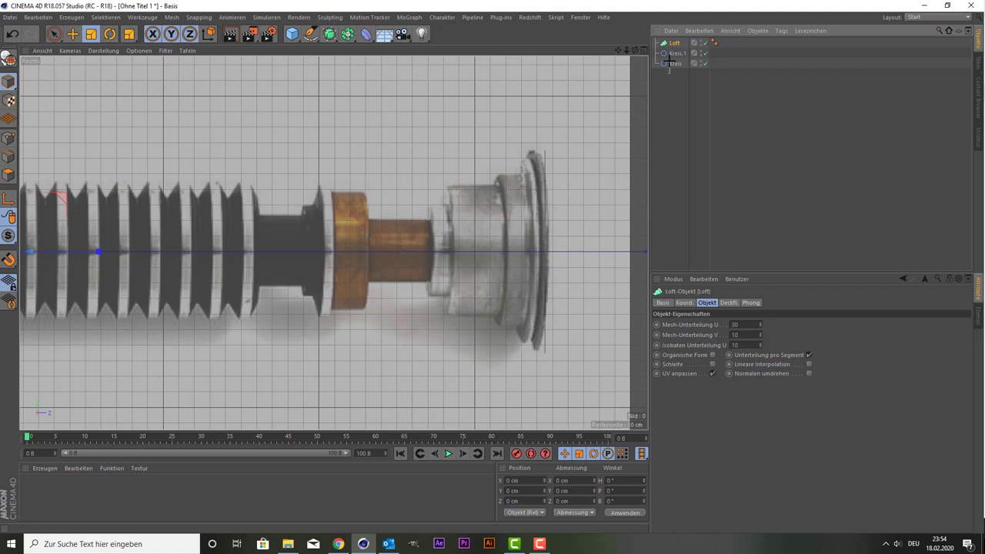
left_click(675, 53)
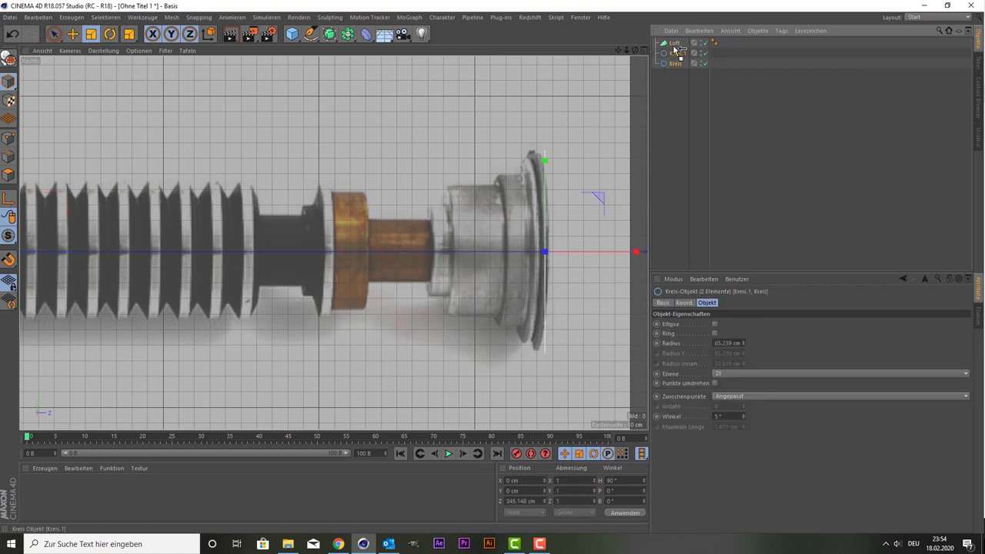
left_click_drag(674, 52, 674, 44)
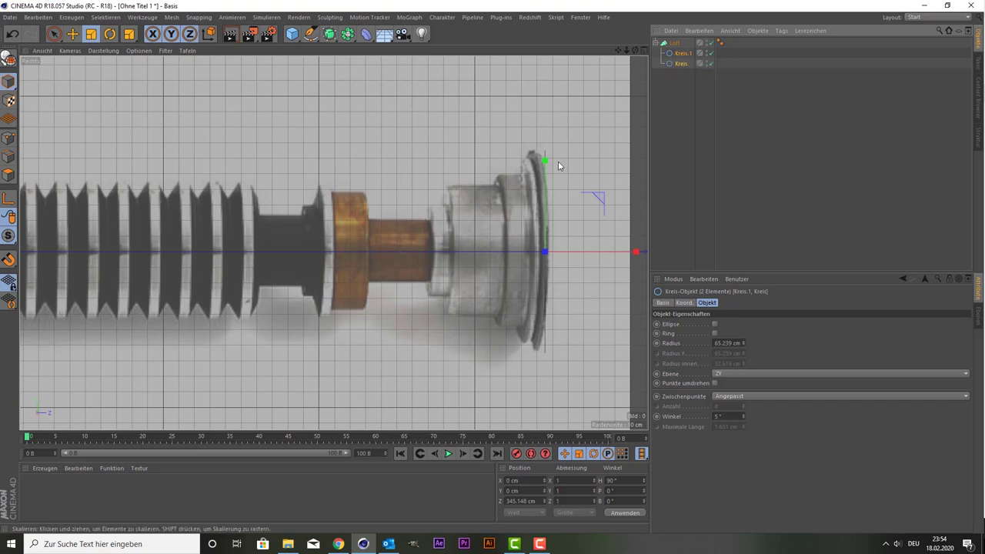
Step: Maximise the perspective view on the lofted disc and select Kreis.1
middle_click(494, 178)
middle_click(251, 140)
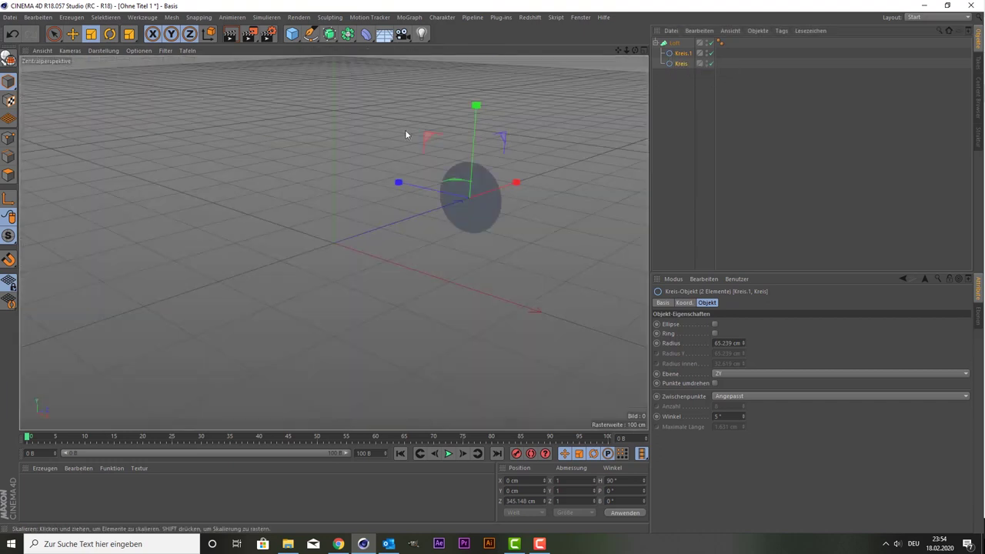
left_click(682, 53)
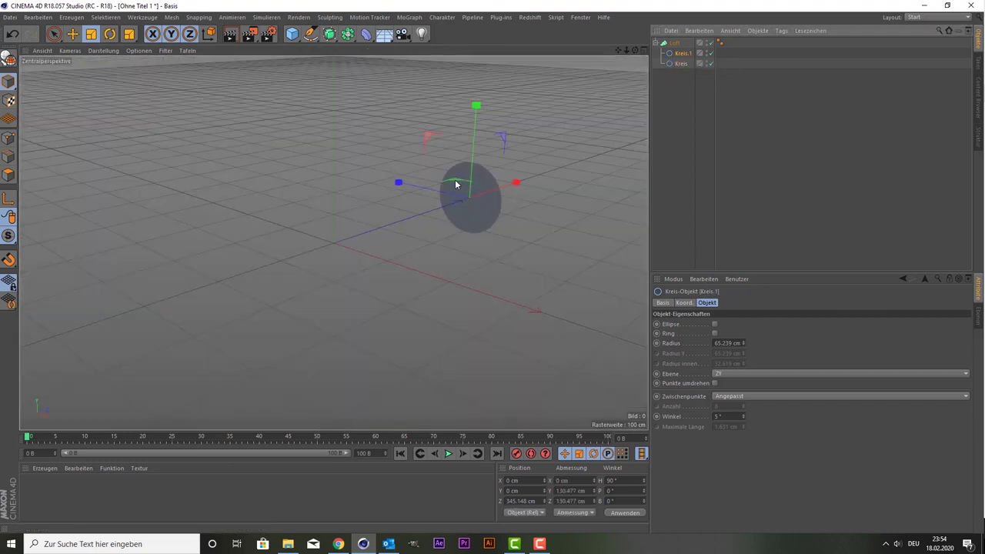
Step: Try pulling the circle along the hilt axis in perspective, then undo the move
key("space")
left_click_drag(515, 183, 454, 204)
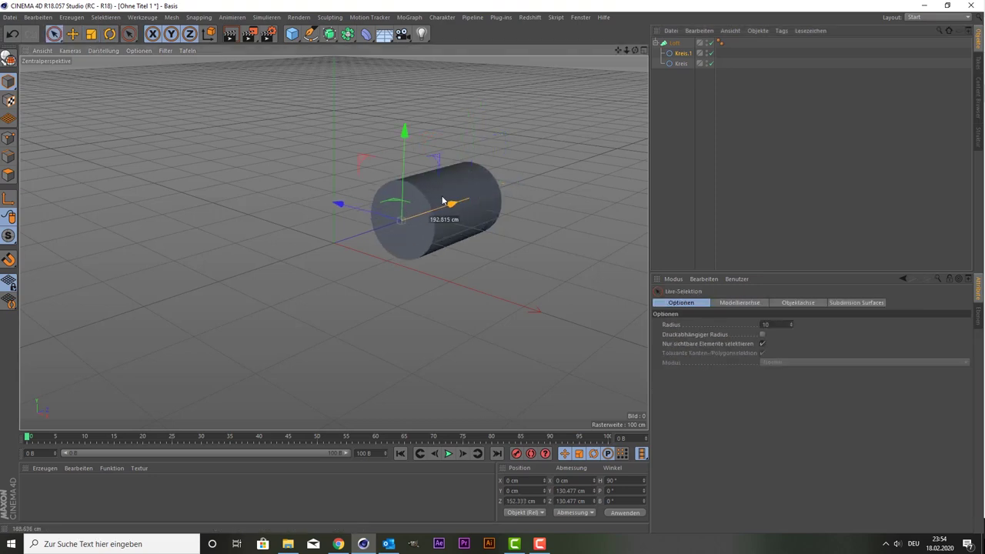
key("ctrl+z")
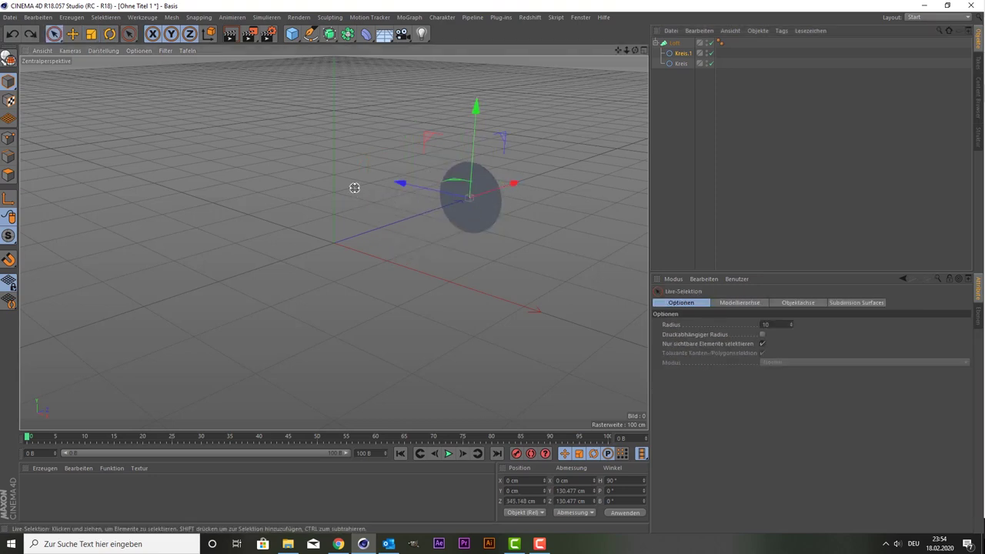
Step: In the maximised Right view, shift the lofted circle left along Z to 339.211 cm
middle_click(354, 191)
middle_click(286, 297)
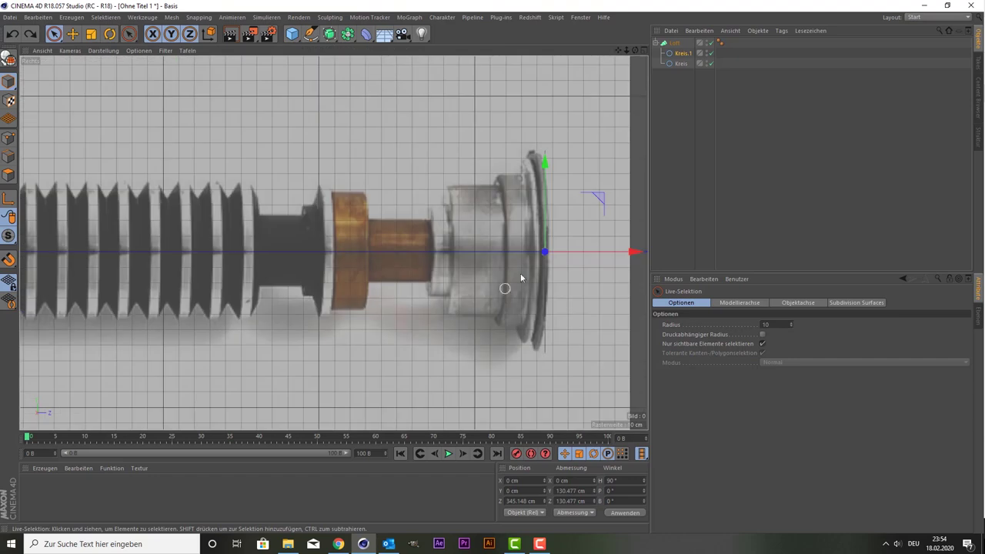
scroll(604, 203, "up", 5)
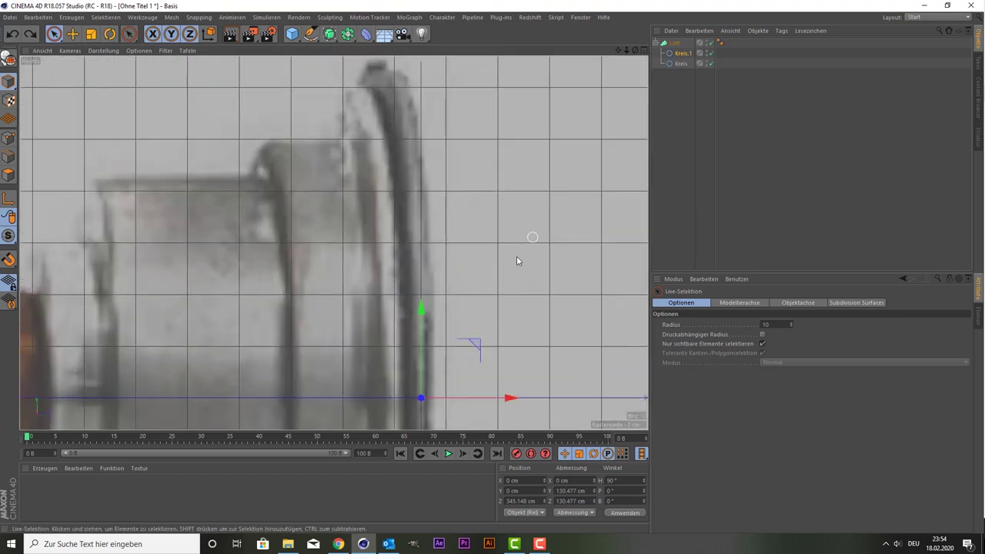
left_click(671, 63)
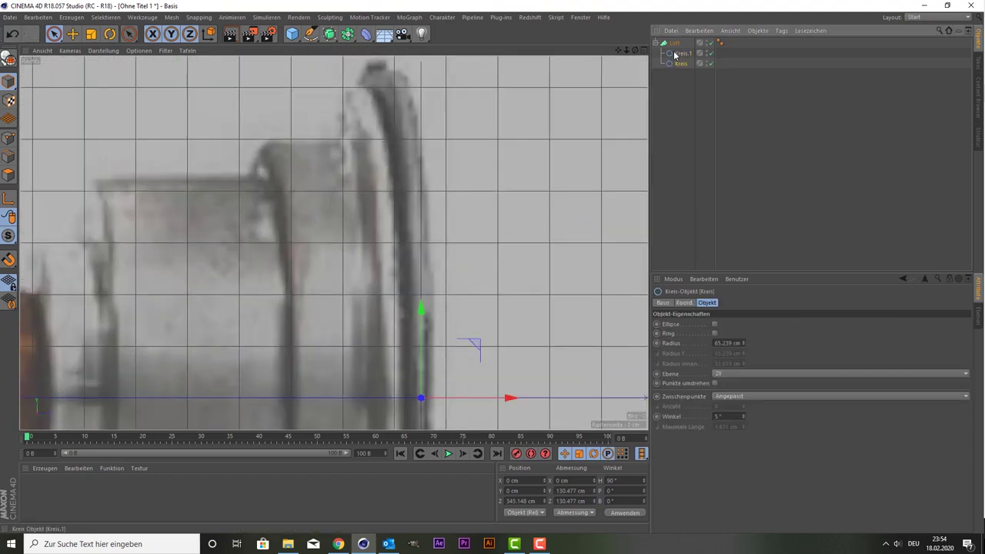
scroll(457, 215, "down", 3)
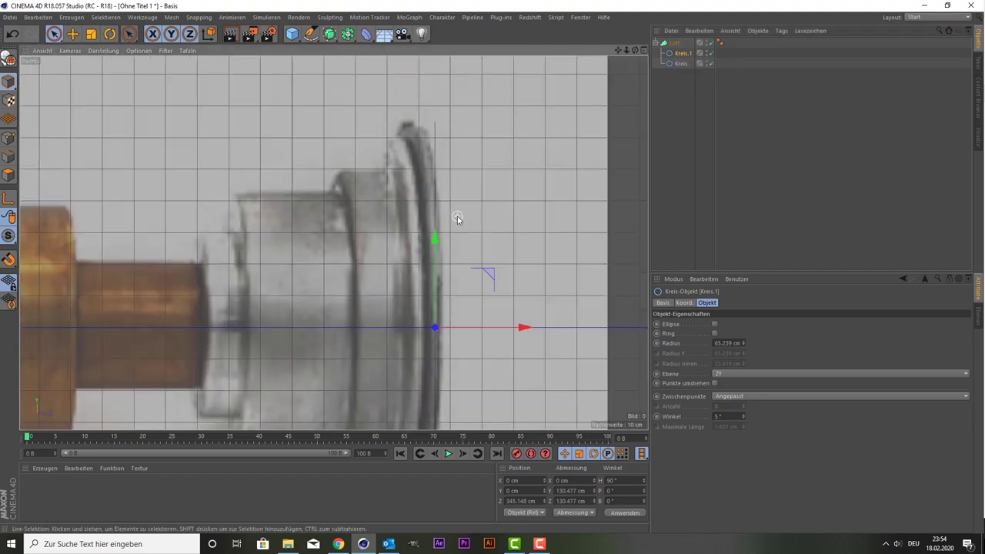
scroll(457, 215, "down", 2)
left_click_drag(458, 310, 447, 313)
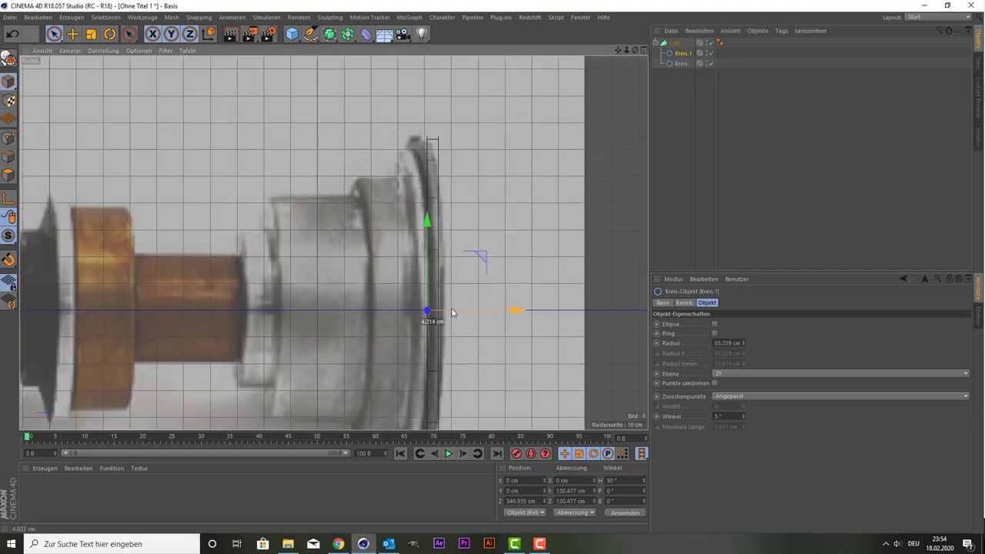
scroll(451, 263, "down", 3)
scroll(452, 261, "up", 1)
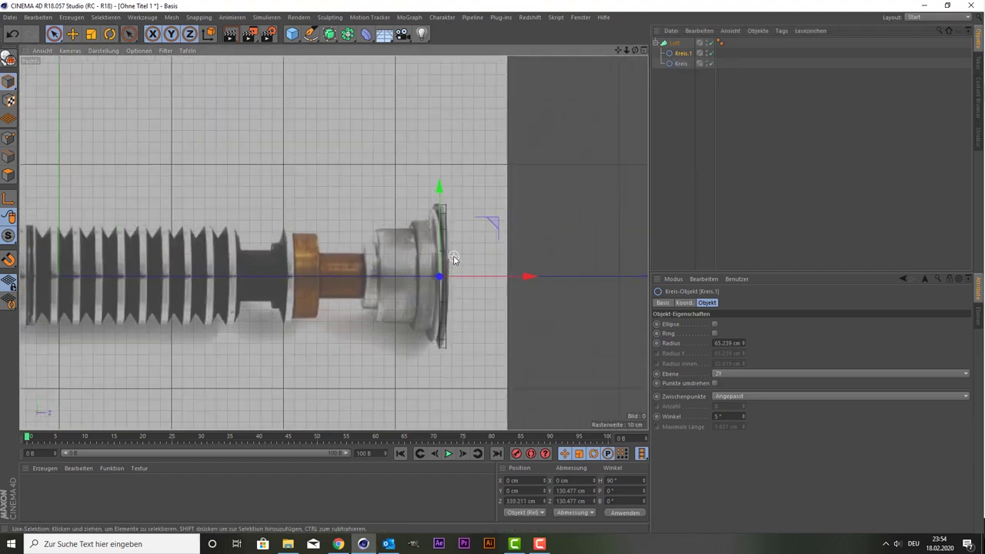
scroll(454, 259, "up", 2)
scroll(453, 259, "up", 1)
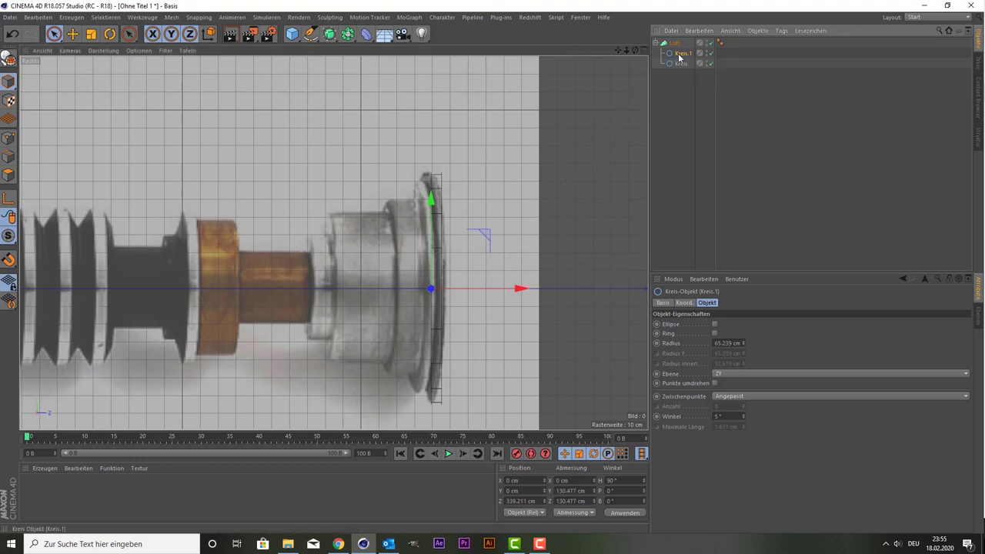
Step: Ctrl-copy Kreis.1 into the Loft as Kreis.2 and scale it to about 97.206 cm
left_click_drag(679, 47, 672, 46)
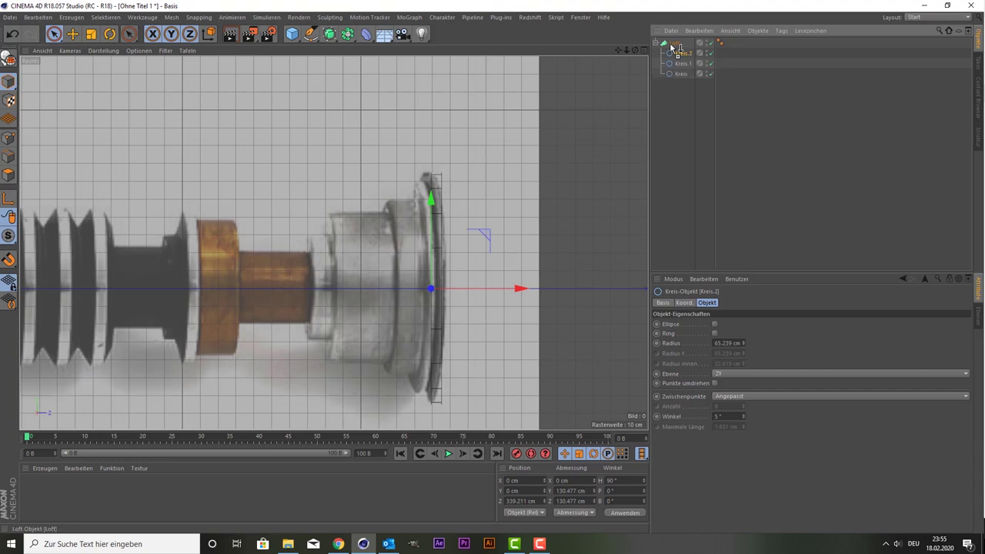
left_click_drag(672, 48, 671, 47, "ctrl")
left_click(91, 34)
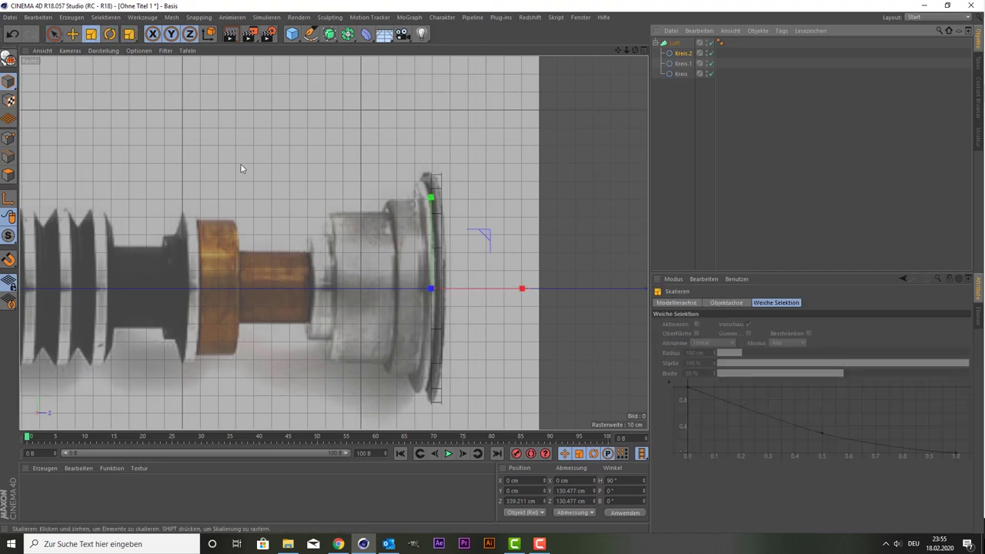
left_click_drag(240, 169, 188, 249)
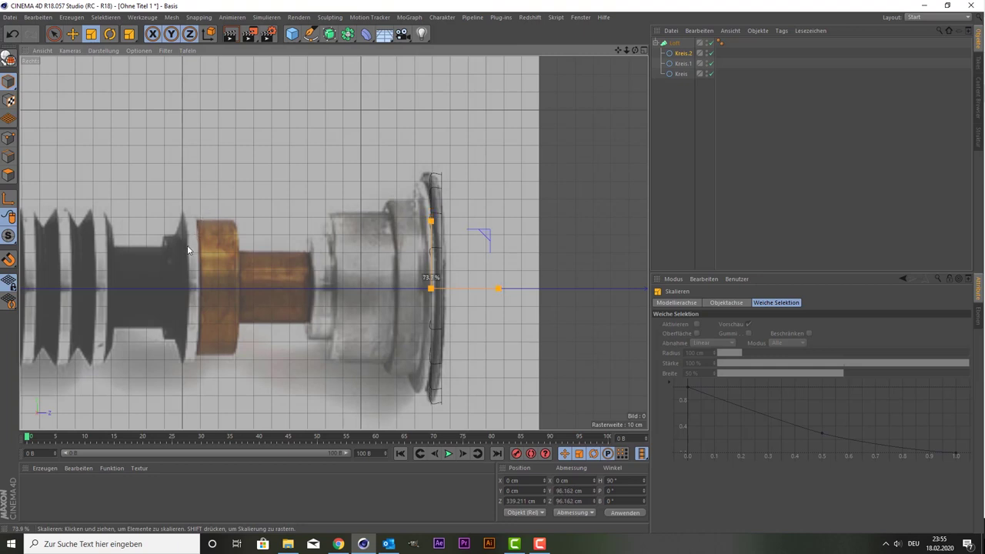
left_click_drag(191, 248, 196, 246)
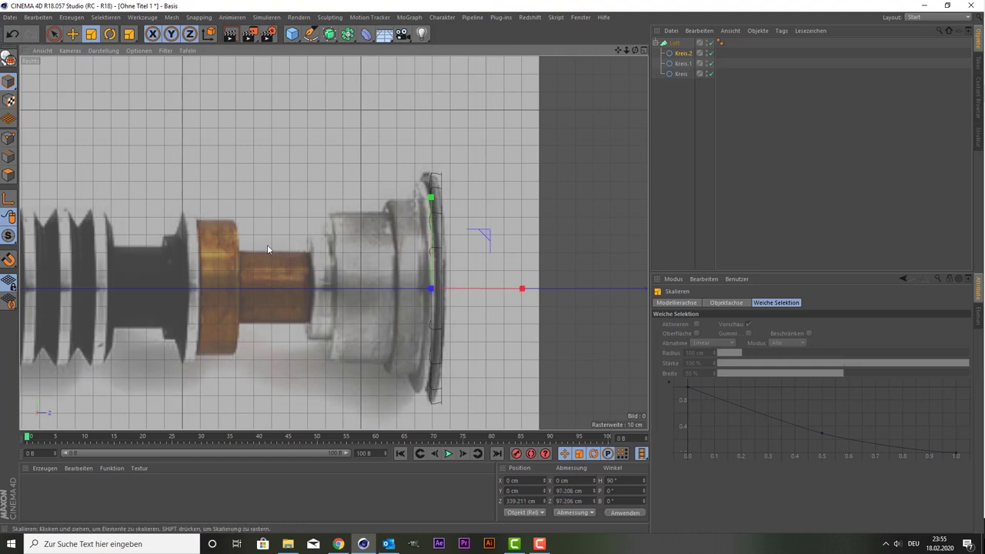
scroll(431, 263, "up", 3)
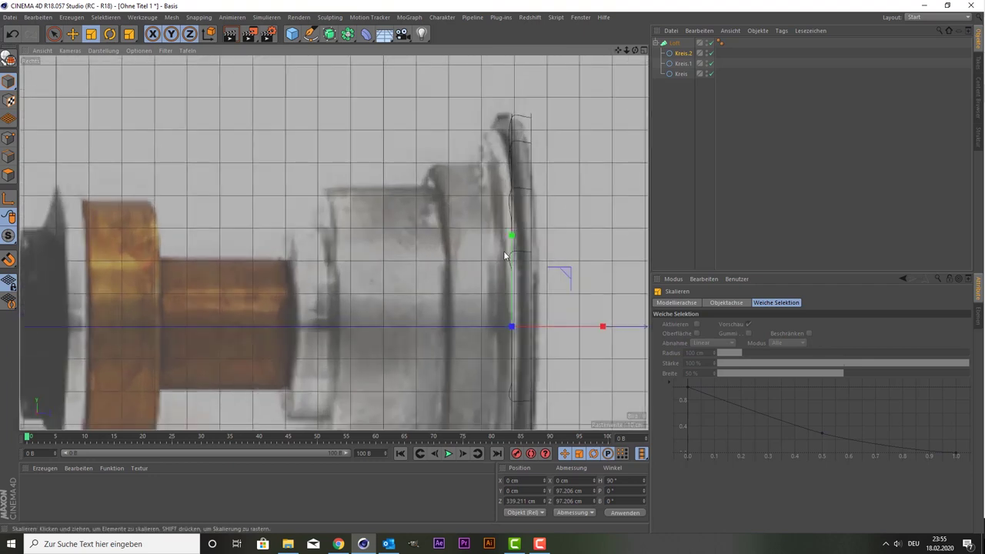
left_click_drag(507, 229, 514, 270)
scroll(359, 183, "down", 3)
scroll(318, 225, "down", 2)
scroll(318, 225, "down", 5)
Step: Orbit the maximised perspective view to check the lofted disc nearly edge-on
middle_click(318, 224)
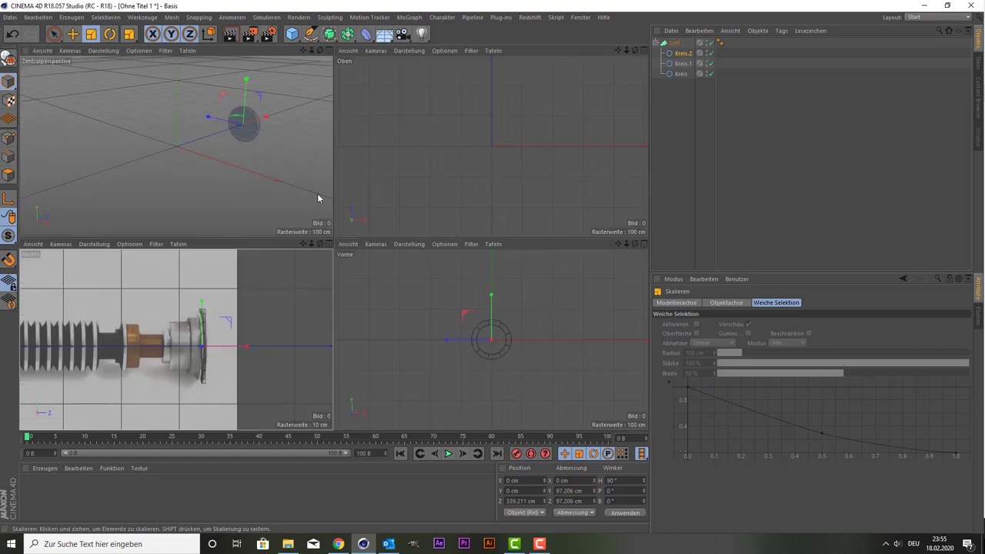
middle_click(317, 194)
scroll(479, 203, "up", 2)
scroll(469, 200, "up", 2)
scroll(469, 200, "up", 2)
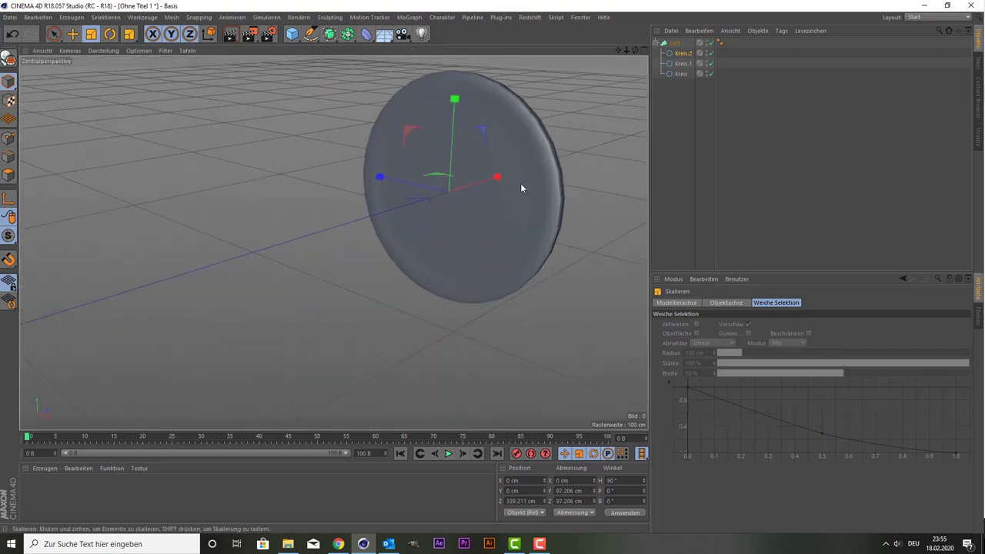
scroll(521, 185, "up", 2)
left_click_drag(636, 49, 333, 242)
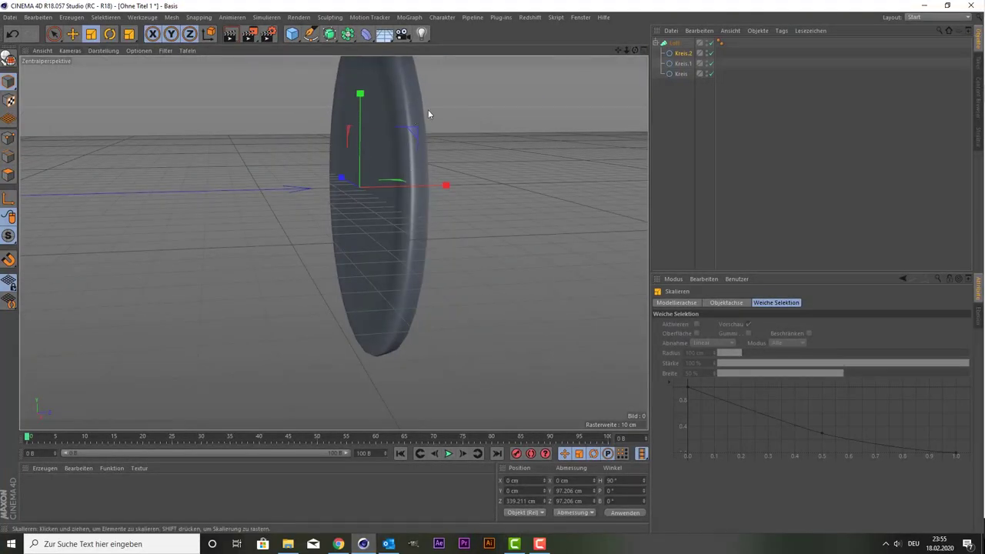
Step: Return to the Right view and select the Loft object
middle_click(427, 113)
middle_click(192, 300)
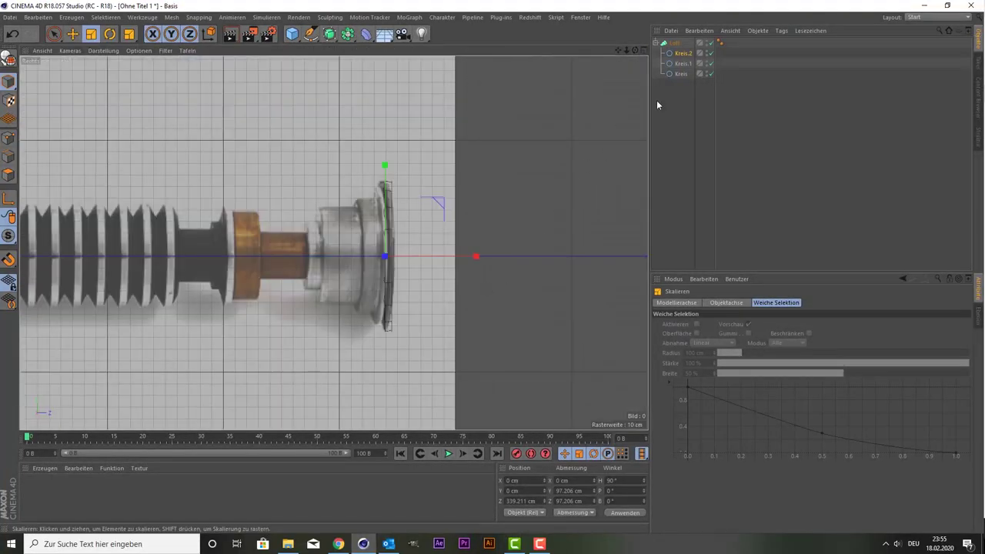
left_click(674, 43)
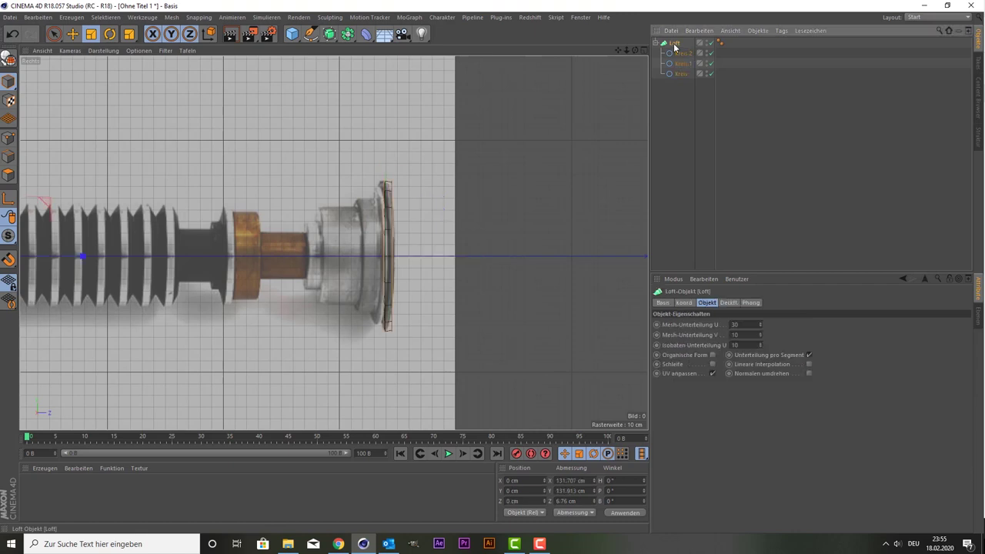
Step: Enable Lineare Interpolation on the Loft
left_click(807, 365)
scroll(380, 286, "up", 3)
scroll(380, 286, "down", 2)
scroll(375, 254, "down", 4)
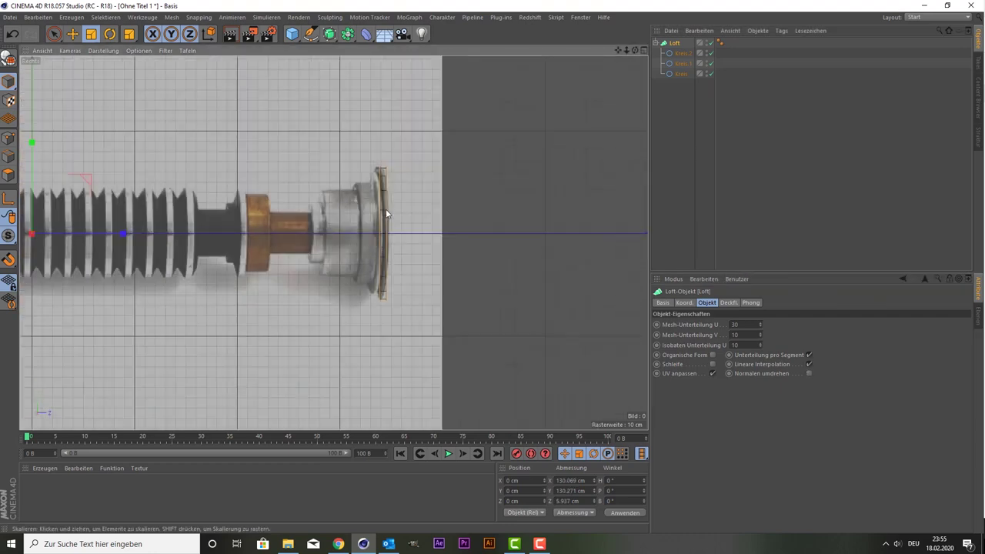
scroll(386, 201, "up", 2)
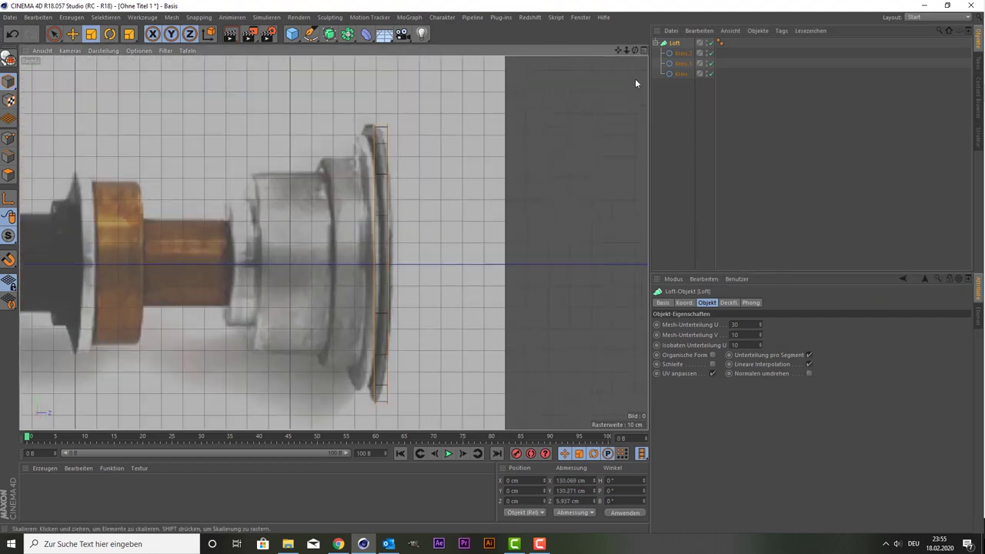
Step: Duplicate Kreis.2 as Kreis.3 and move it about 6 cm back to Z 333.178 cm
left_click(683, 54)
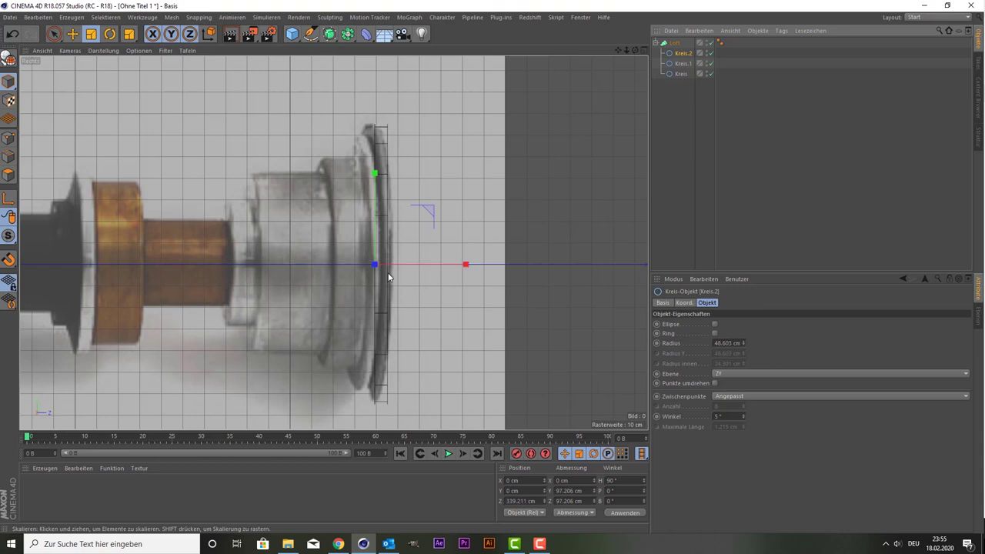
scroll(380, 211, "down", 2)
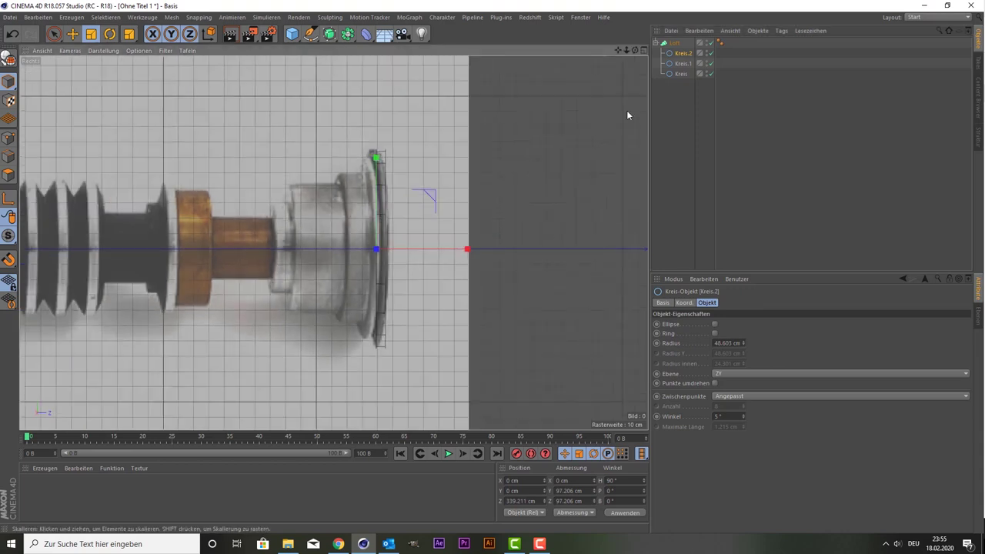
left_click_drag(681, 52, 680, 50)
key("space")
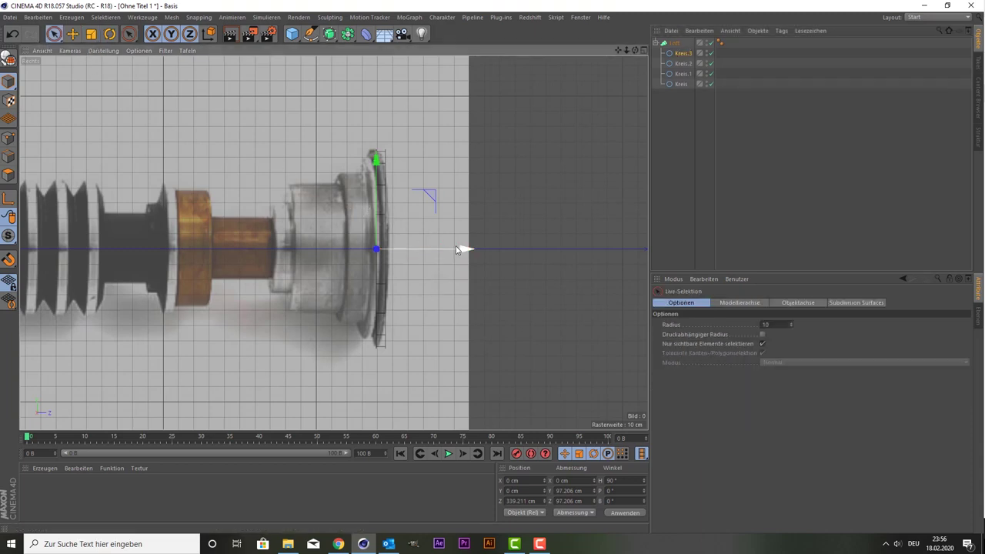
left_click_drag(456, 250, 448, 252)
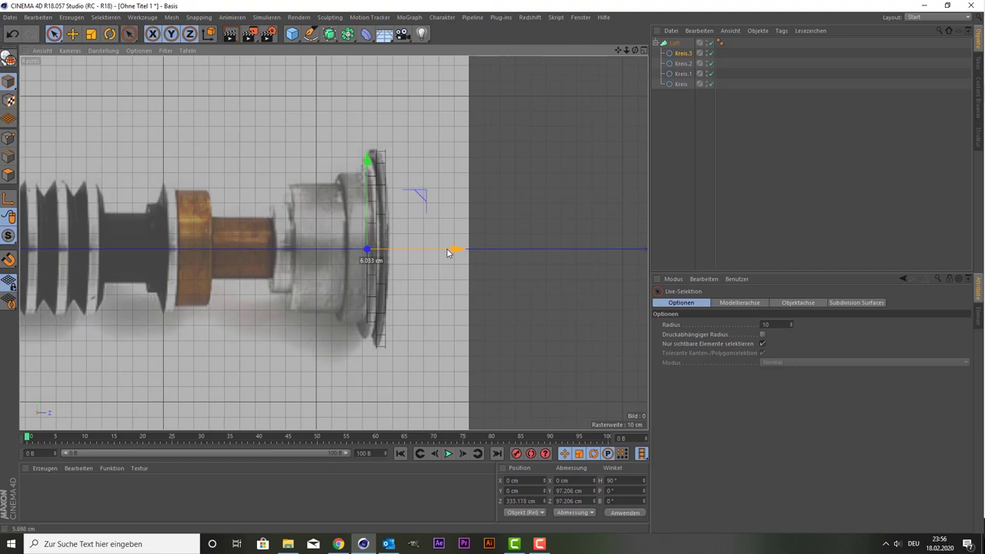
left_click(348, 263)
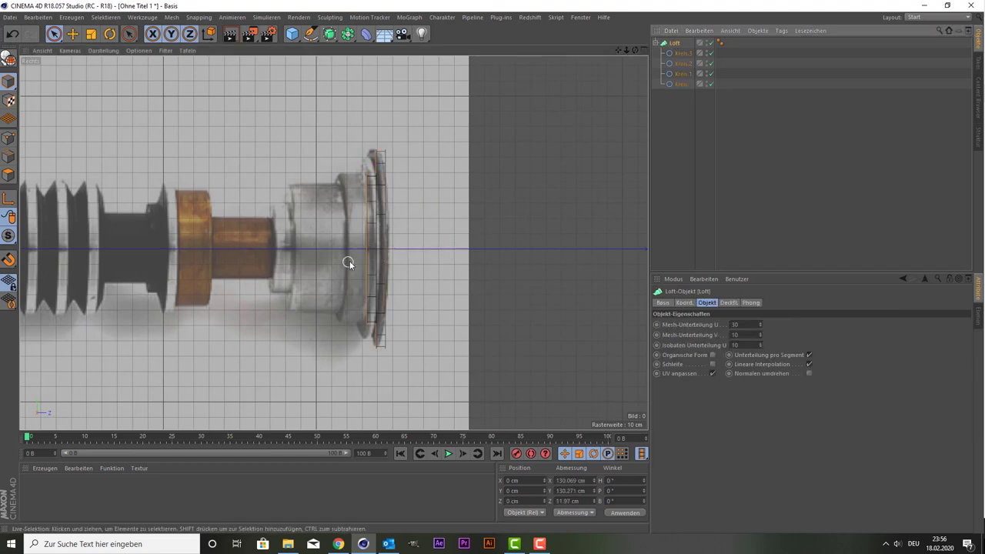
Step: Move the Loft's axis to the hilt's end cap using Axis Edit mode
scroll(143, 213, "down", 3)
scroll(141, 213, "down", 2)
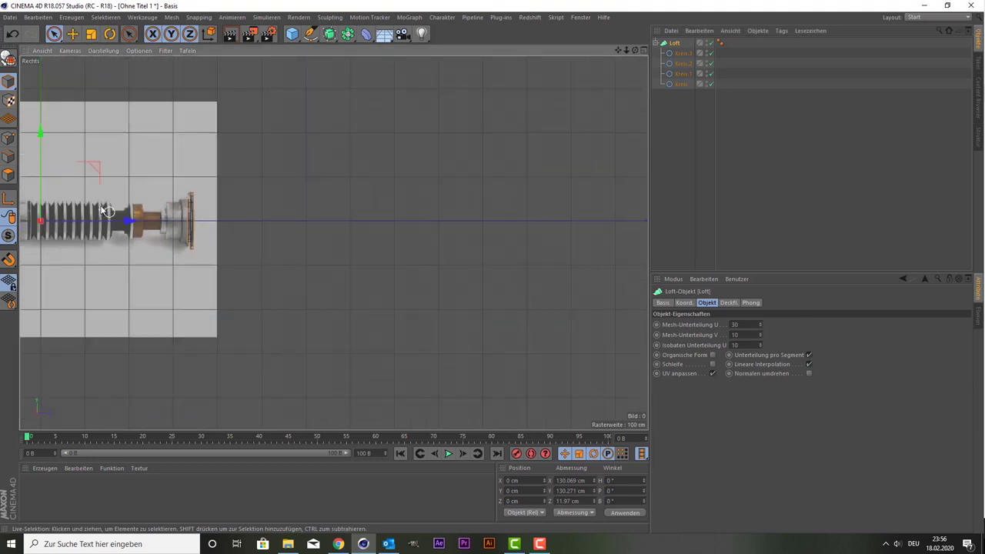
left_click_drag(617, 51, 550, 59)
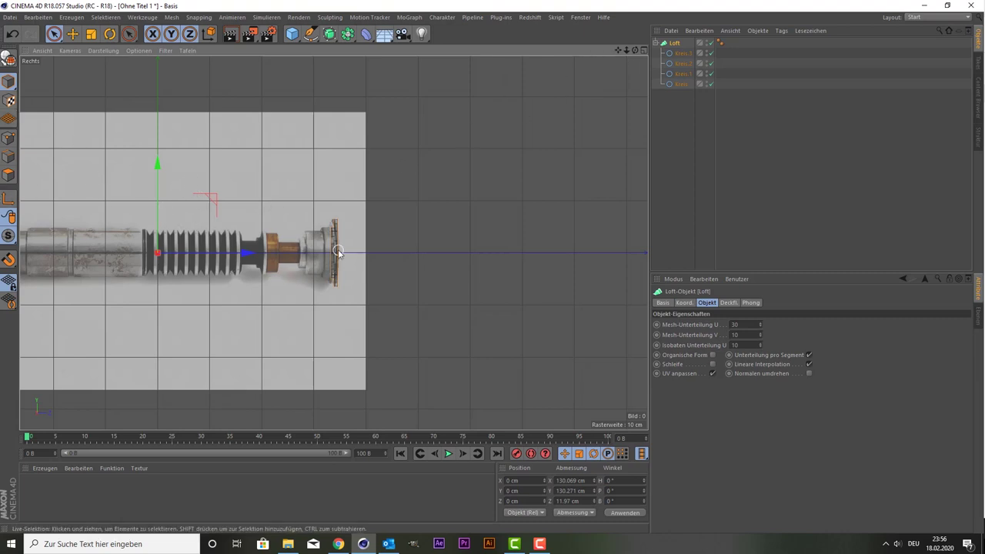
left_click(7, 199)
left_click_drag(233, 254, 412, 255)
scroll(63, 116, "up", 2)
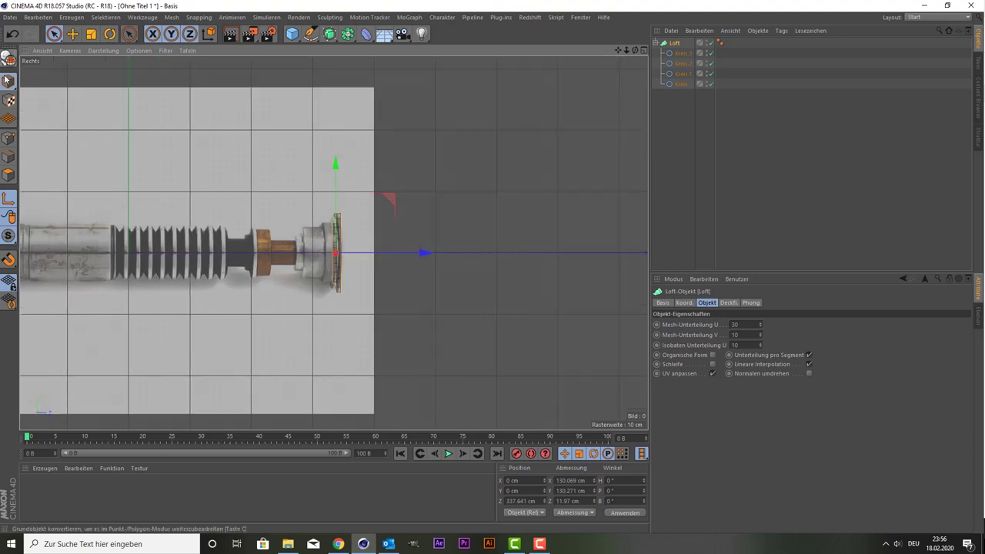
left_click(10, 218)
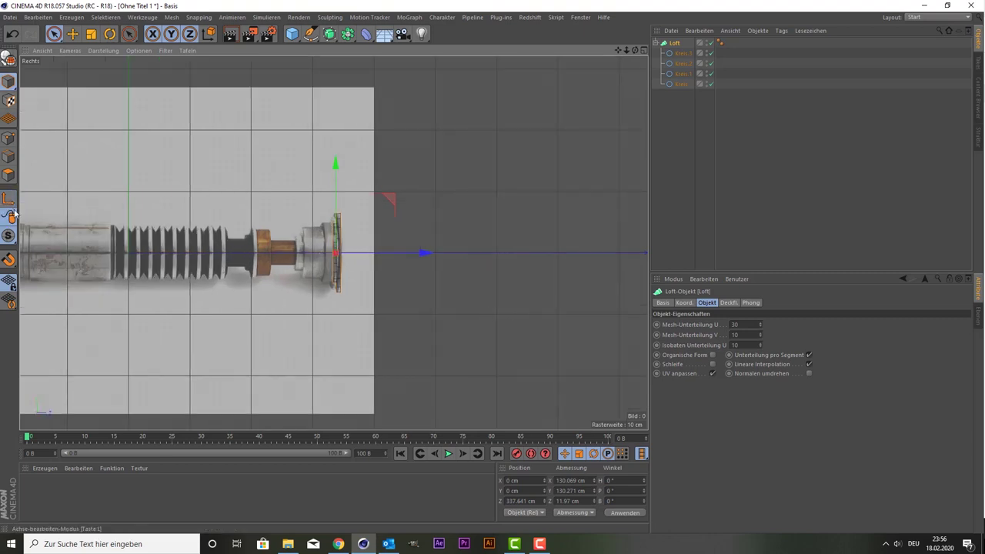
Step: Shift the whole Loft about 2 cm back along the hilt to Z 335.258 cm
scroll(314, 287, "up", 3)
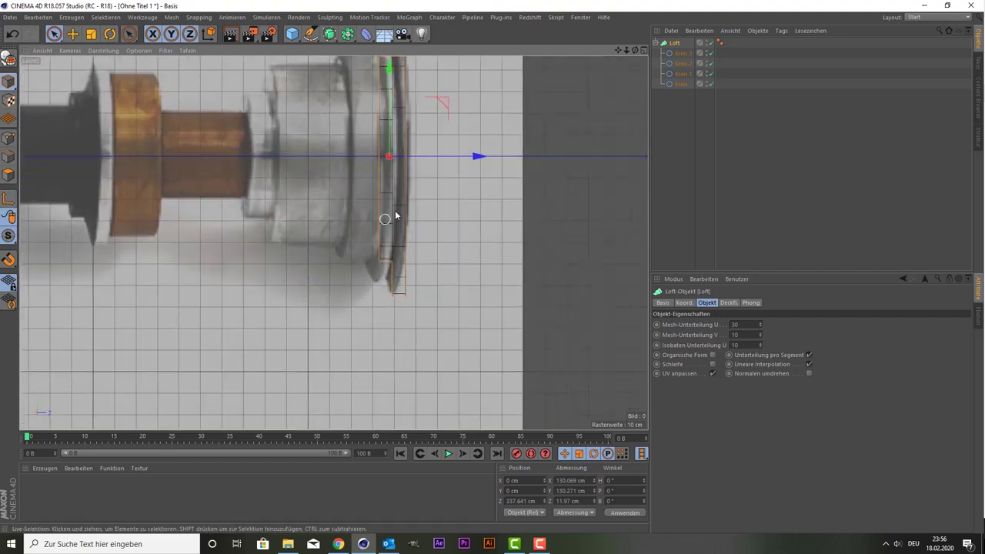
left_click_drag(442, 156, 437, 160)
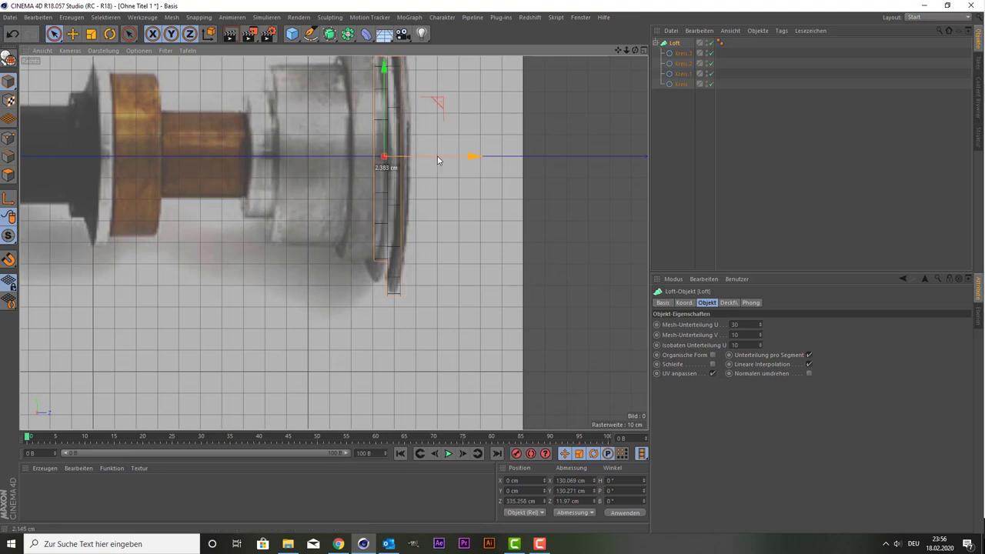
scroll(517, 102, "down", 2)
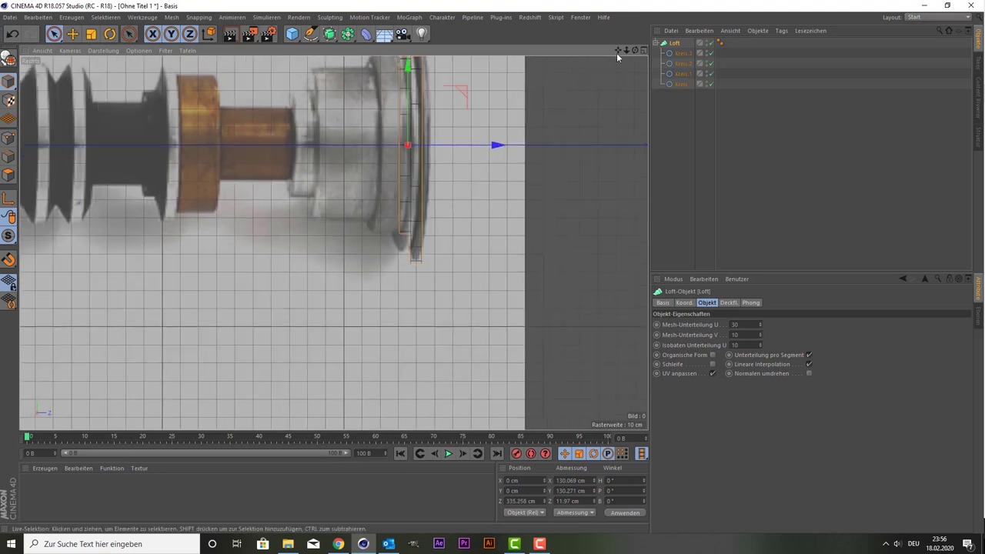
key("ctrl+shift+z")
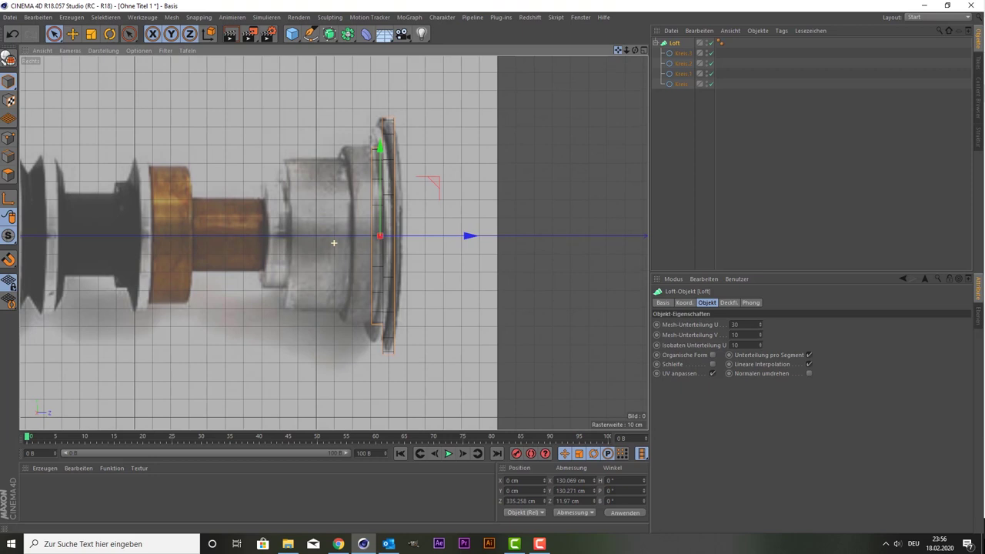
key("ctrl+shift+z")
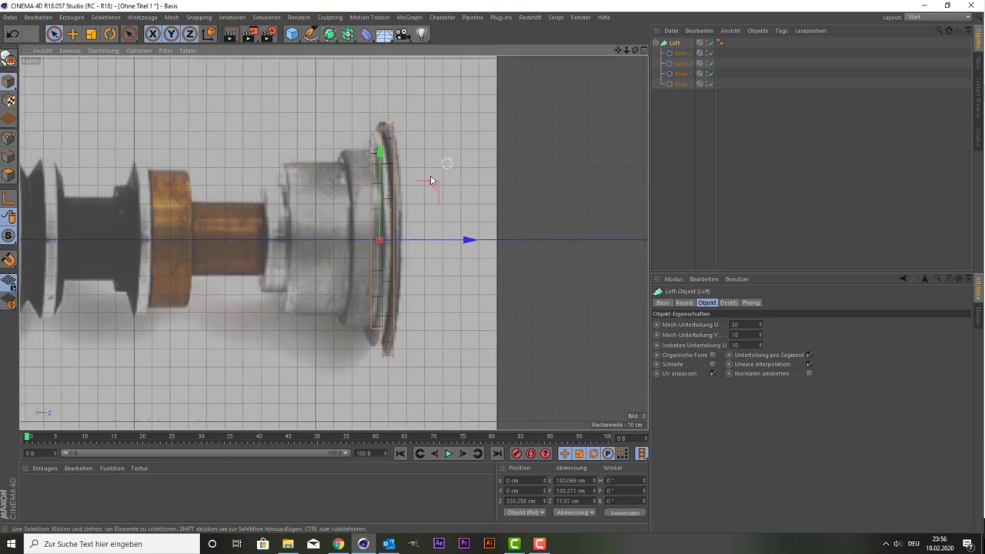
scroll(400, 196, "up", 1)
left_click(679, 53)
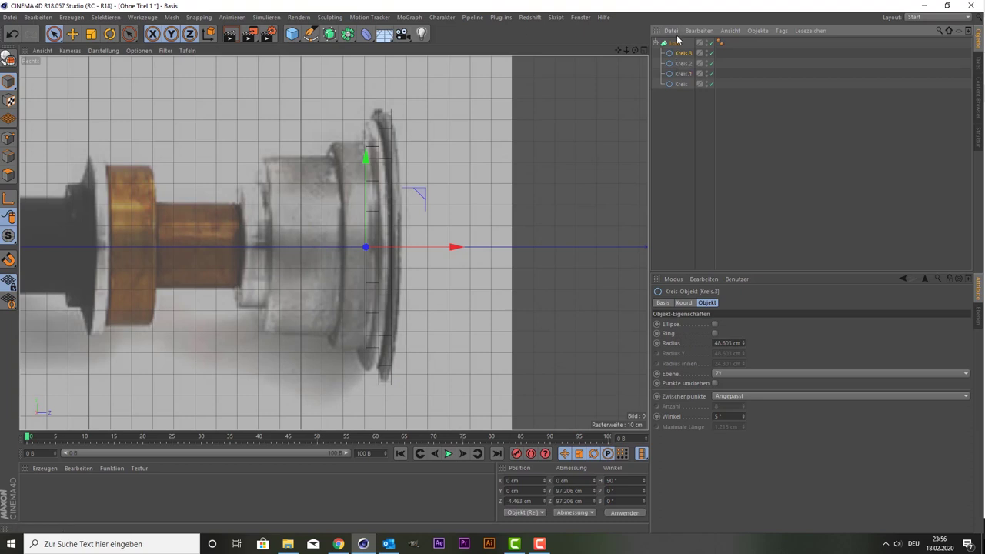
Step: Slide Kreis.3 about 2 cm toward the end cap and offset the Loft about 3.6 cm
key("t")
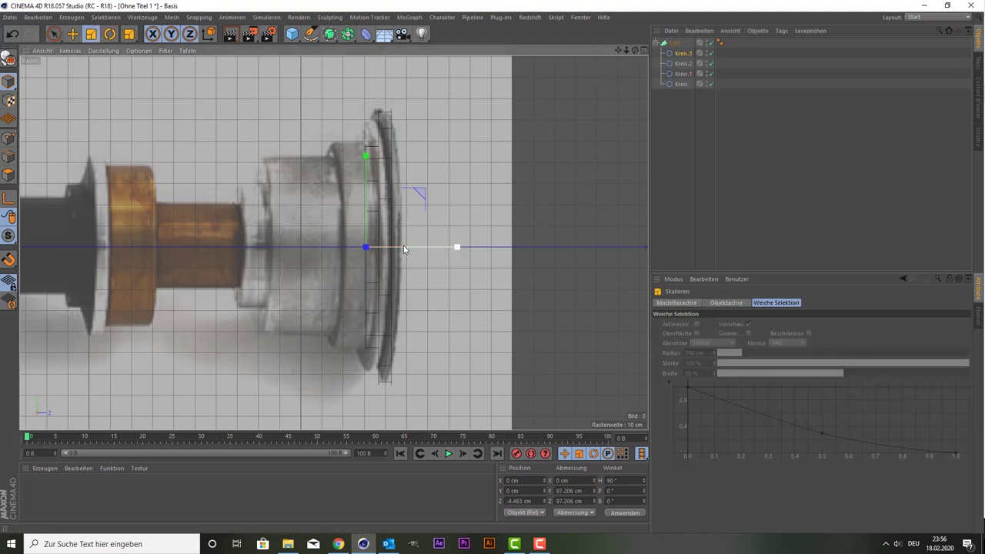
key("space")
left_click_drag(404, 248, 407, 248)
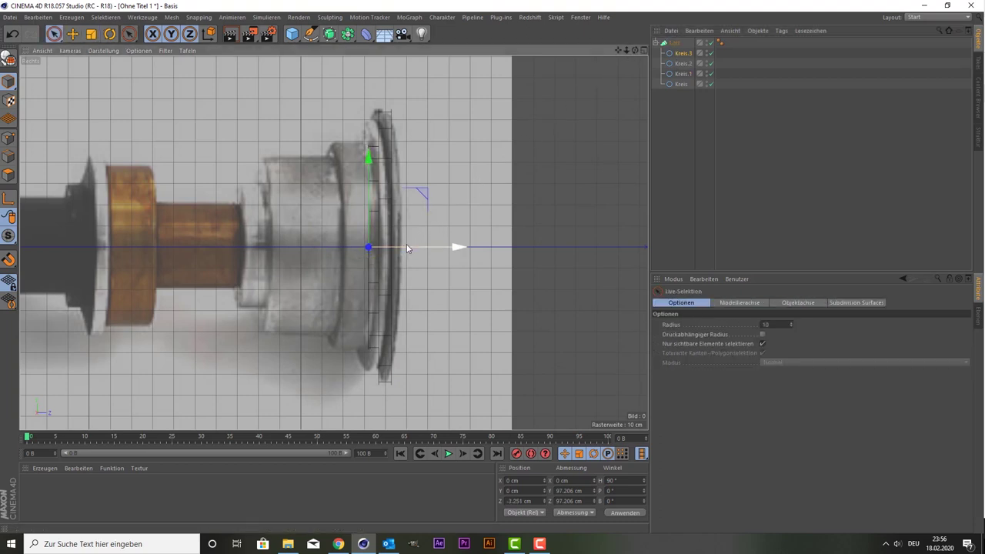
left_click(674, 42)
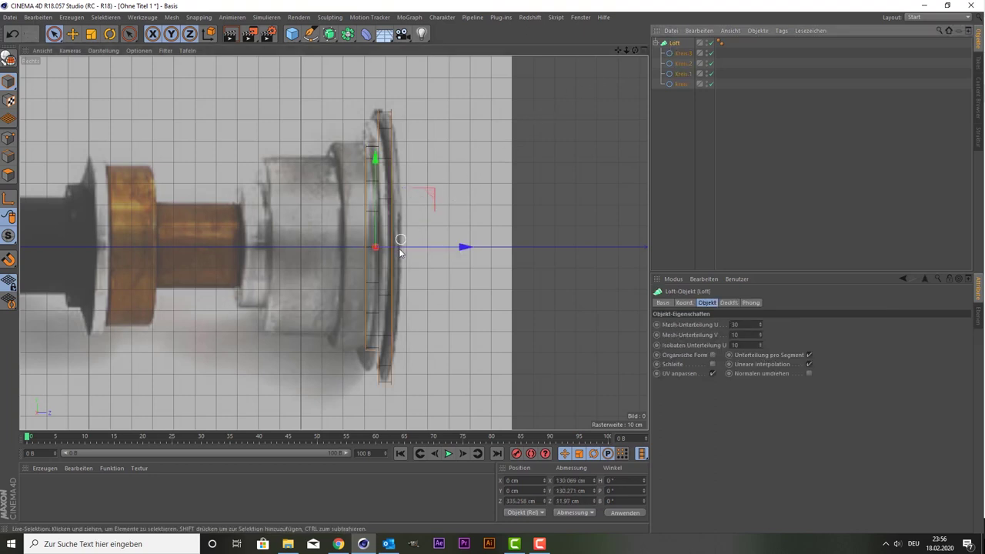
left_click_drag(425, 250, 432, 251)
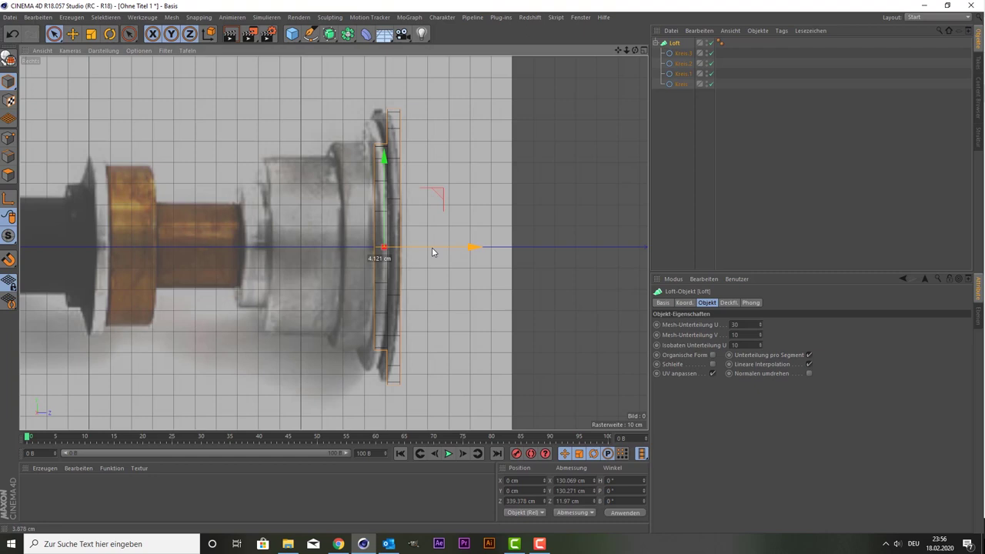
mouse_move(433, 251)
left_mouse_down()
mouse_move(424, 247)
mouse_move(458, 246)
mouse_move(433, 246)
left_mouse_up()
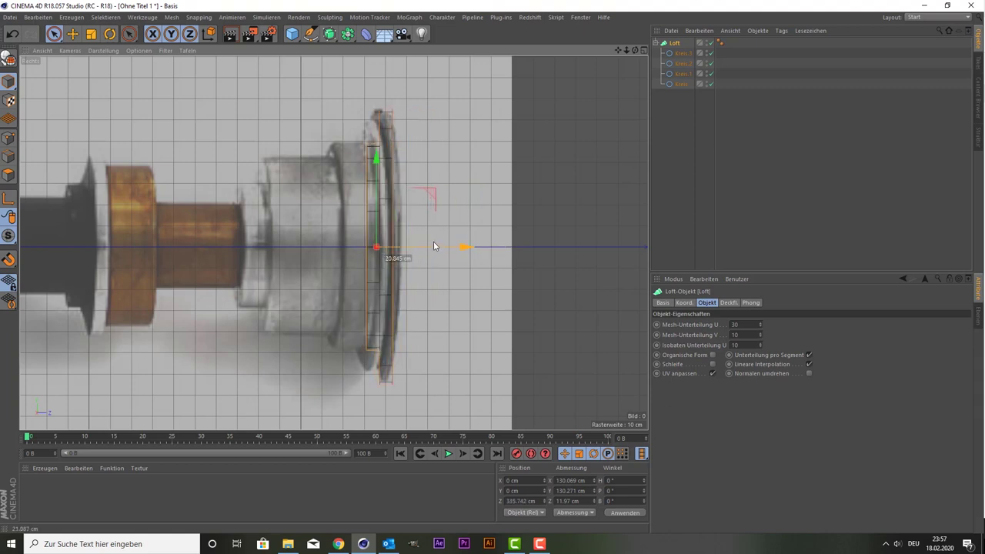
Step: Move Kreis.3 about 10 cm back, then duplicate it as Kreis.4 scaled to about 85.5%
left_click(403, 257)
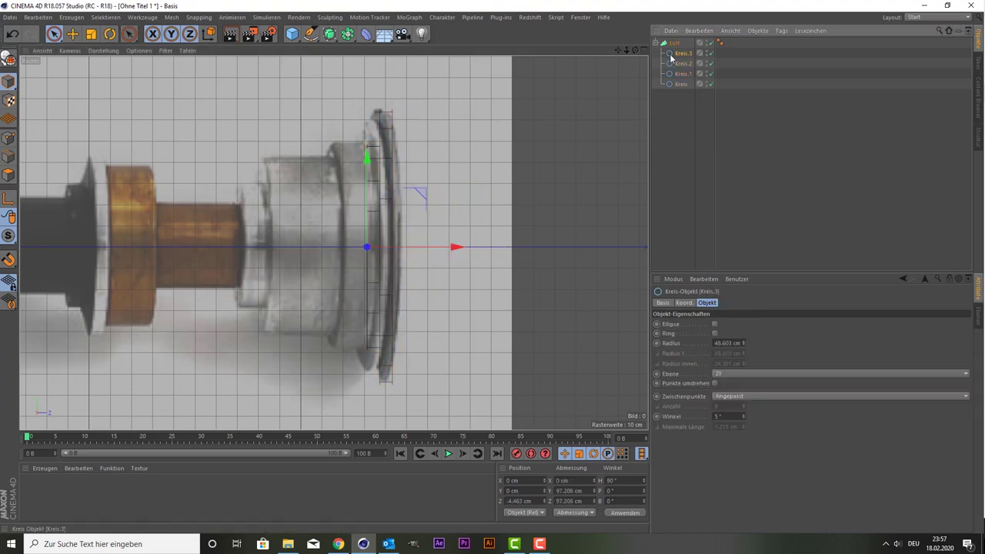
left_click_drag(403, 249, 391, 247)
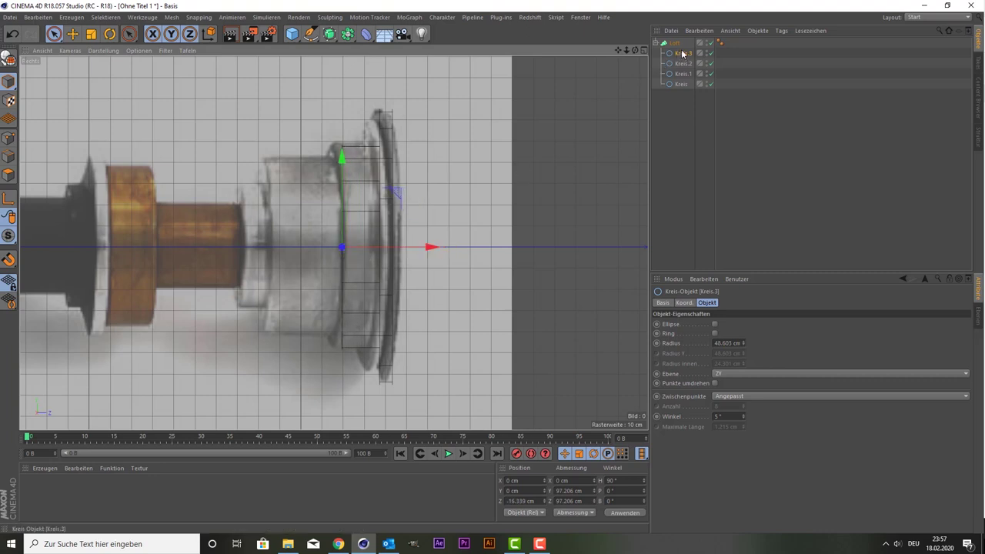
left_click_drag(678, 48, 675, 47, "ctrl")
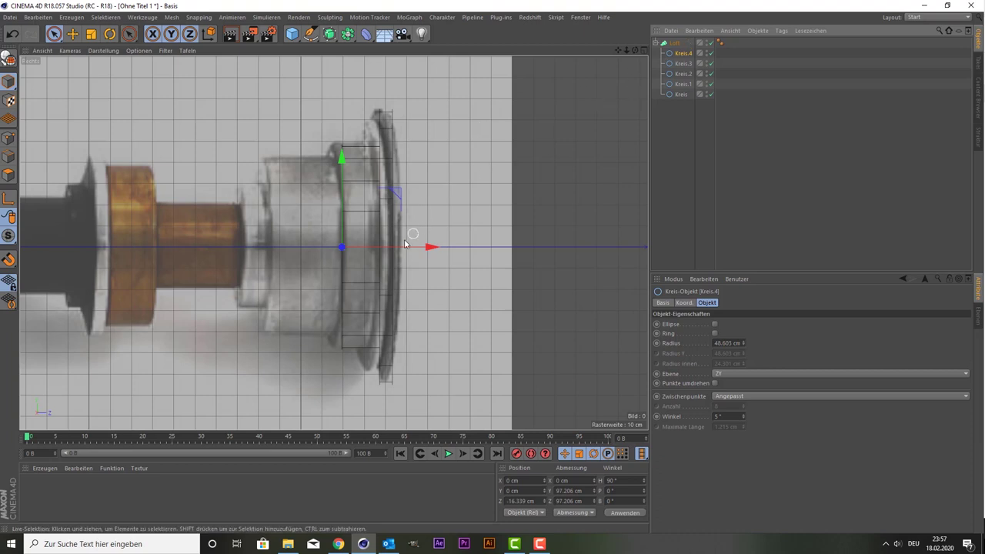
left_click(91, 34)
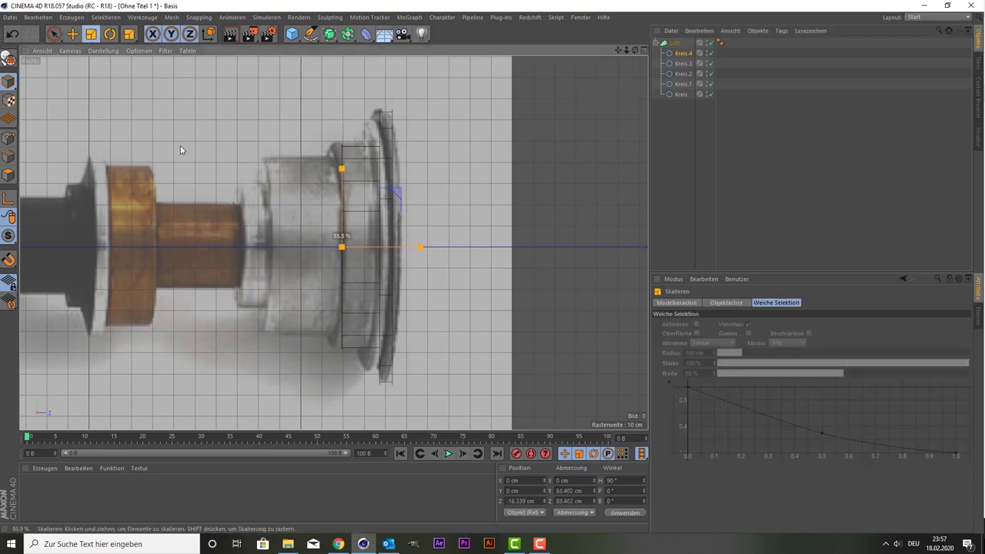
left_click_drag(180, 150, 180, 150)
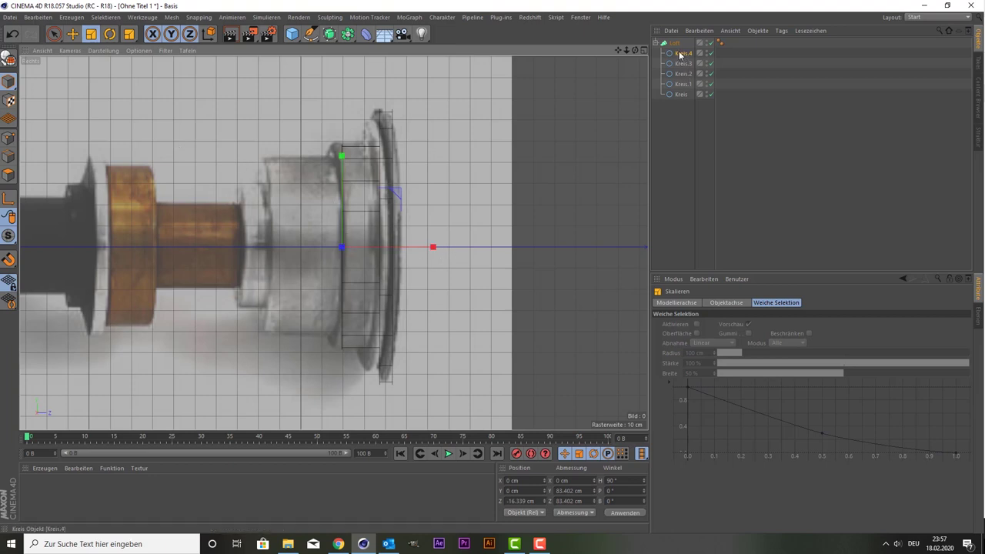
Step: Add Kreis.5 about 35 cm further back and Kreis.6 shrunk for the narrower section
left_click_drag(680, 55, 679, 49, "ctrl")
key("space")
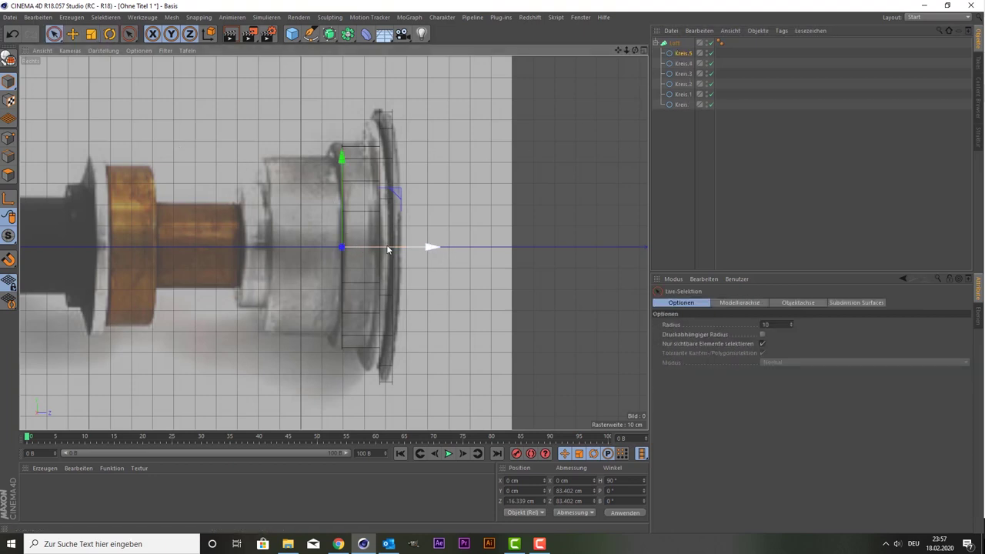
left_click_drag(387, 248, 316, 247)
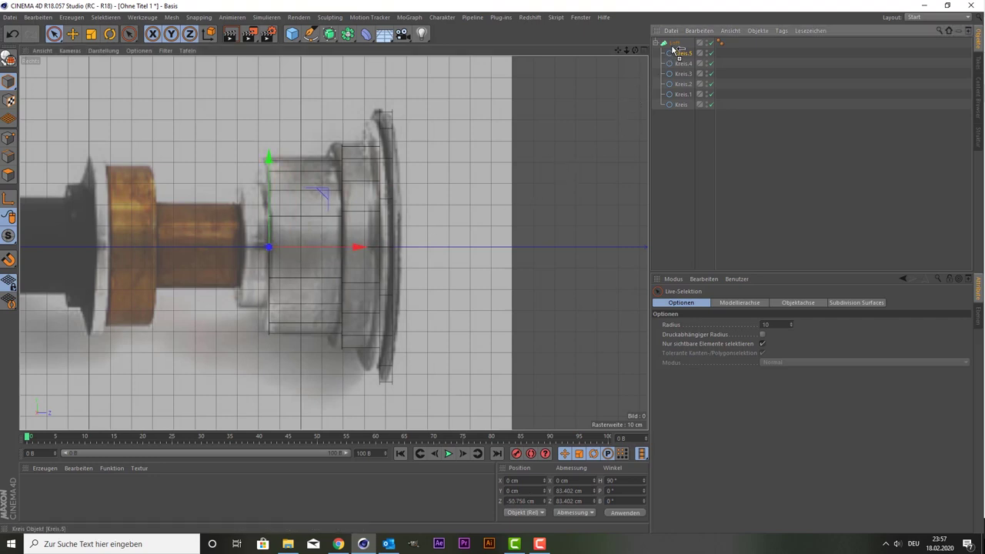
left_click_drag(673, 46, 676, 48, "ctrl")
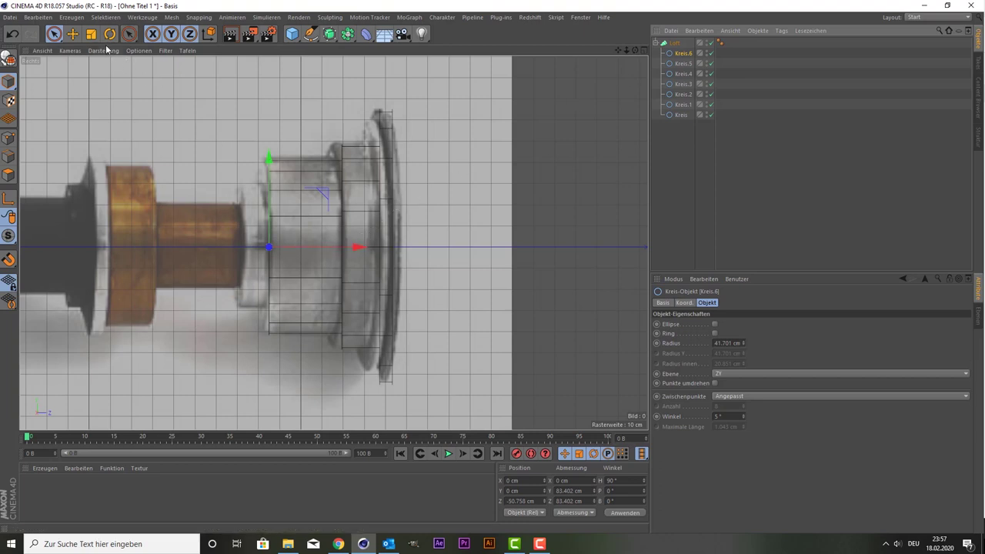
key("t")
mouse_move(183, 87)
left_mouse_down()
mouse_move(152, 175)
mouse_move(183, 155)
left_mouse_up()
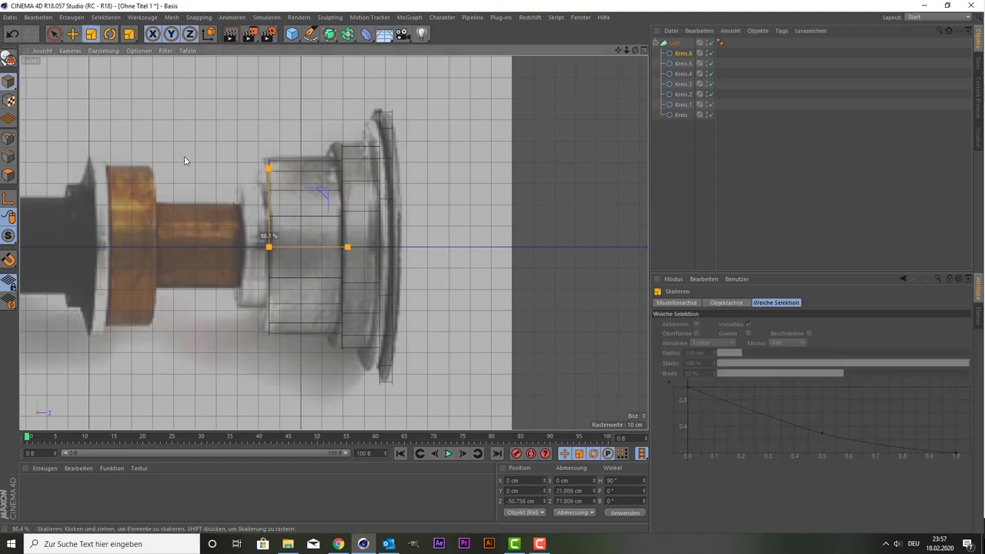
key("9")
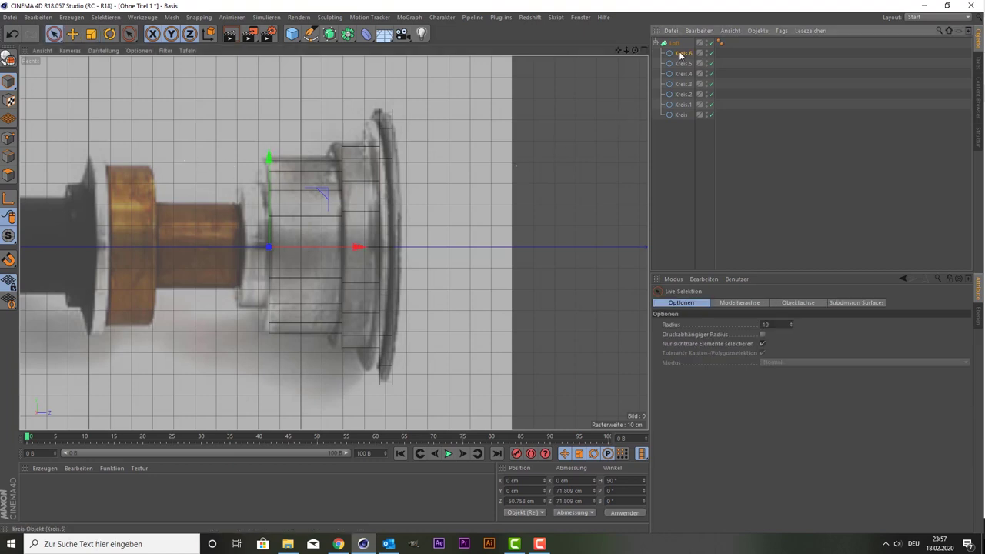
Step: Add Kreis.7 further back, then shrink Kreis.6 and Kreis.7 together and nudge them to Z 279.046 cm
left_click_drag(680, 48, 678, 50, "ctrl")
left_click_drag(356, 247, 306, 248)
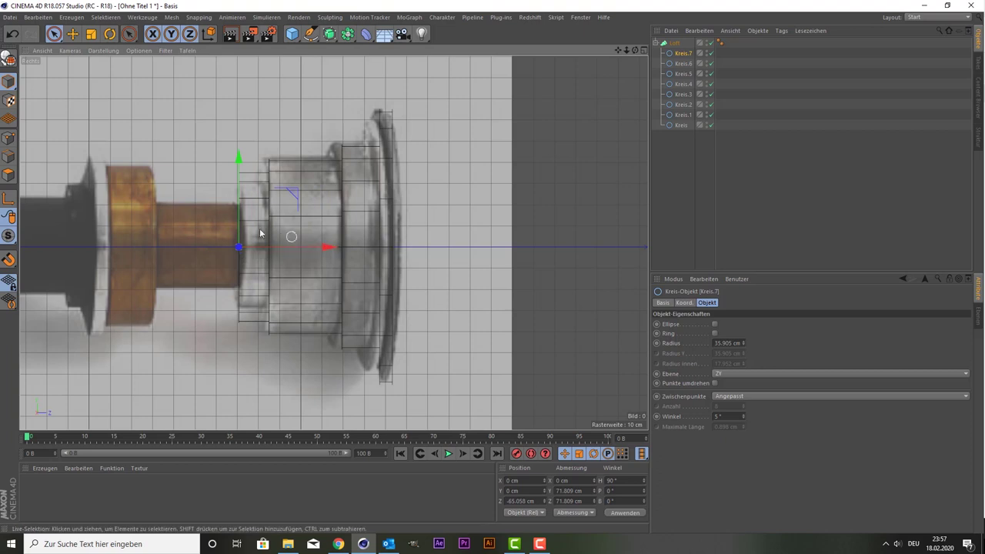
left_click(676, 64, "ctrl")
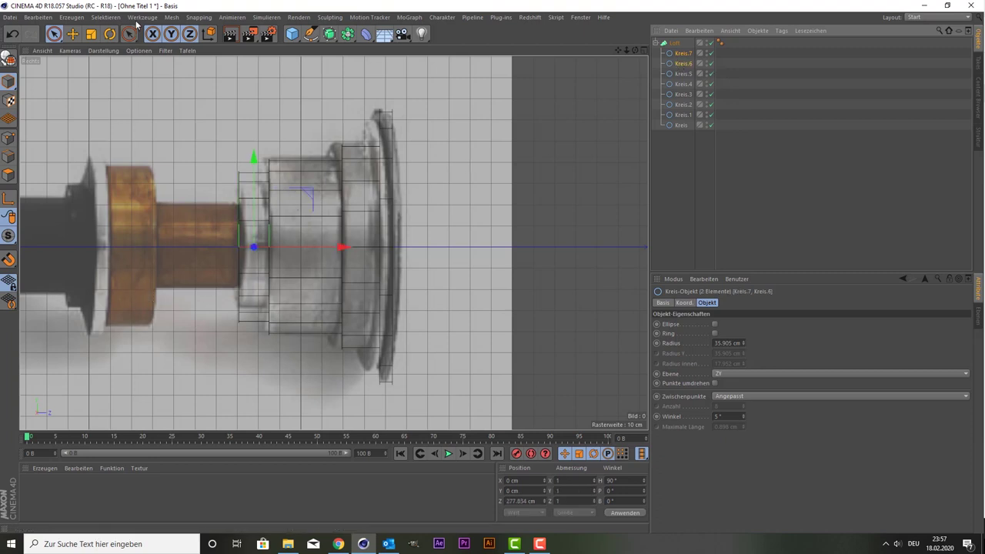
left_click(91, 34)
left_click_drag(152, 158, 133, 224)
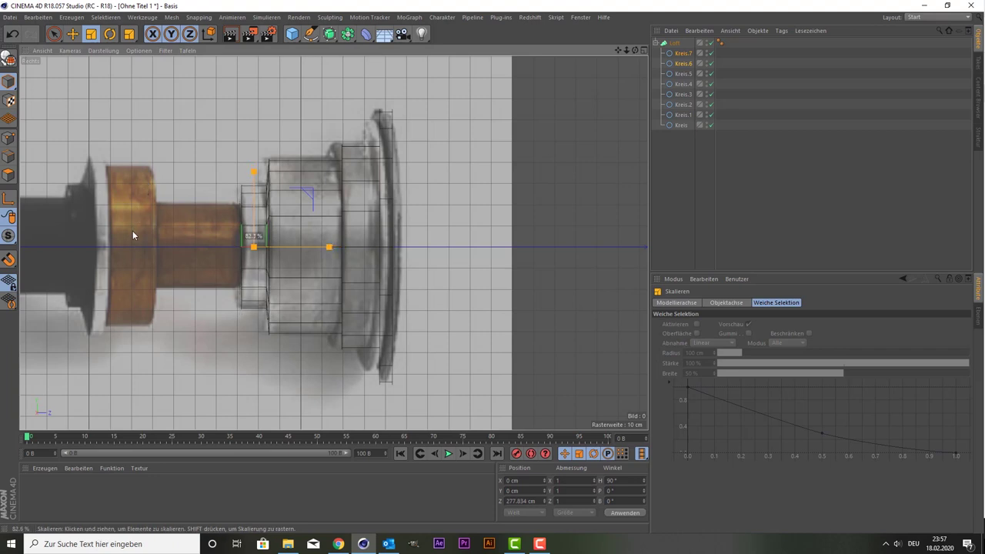
left_click_drag(132, 224, 131, 223)
key("space")
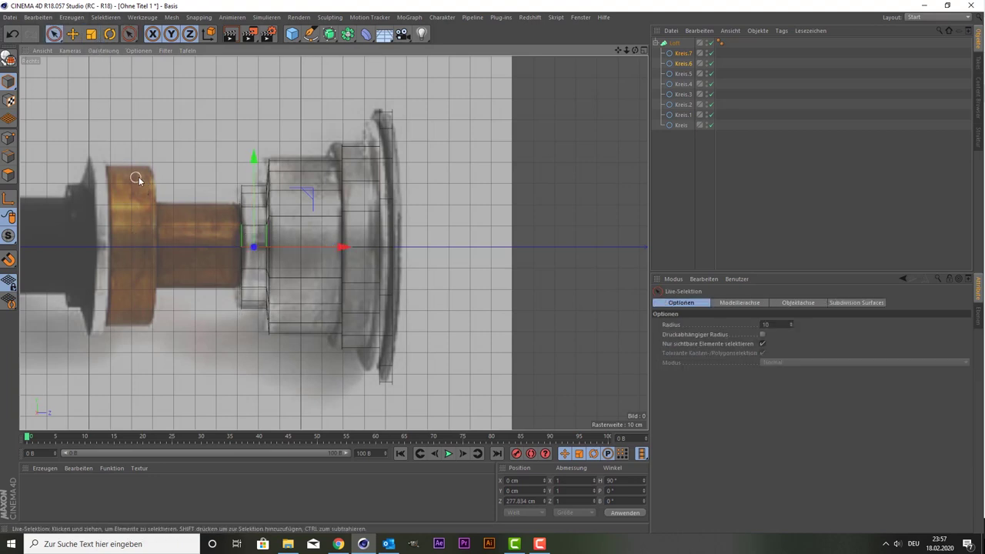
left_click_drag(320, 249, 322, 250)
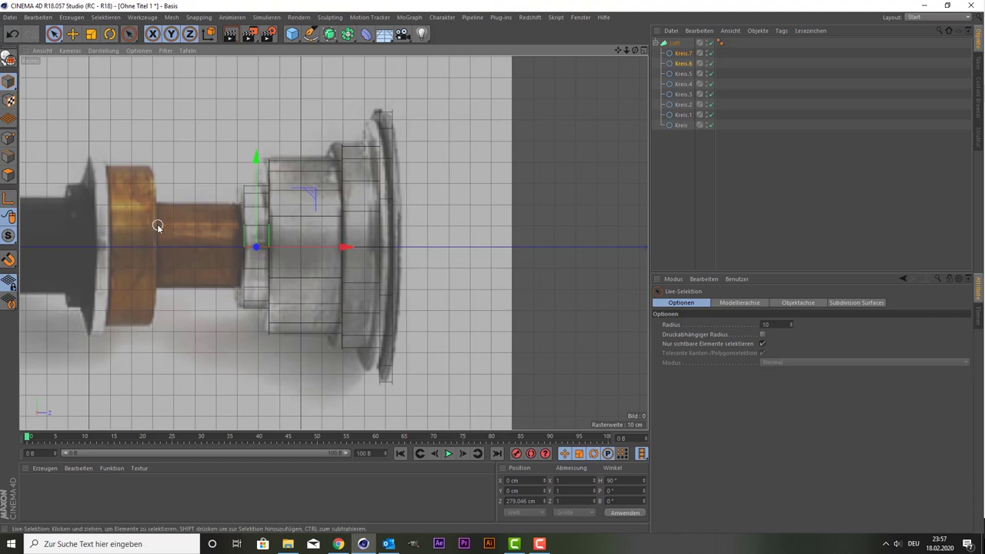
Step: Inspect the model in the perspective view, then return to the Right view with the reference
middle_click(414, 227)
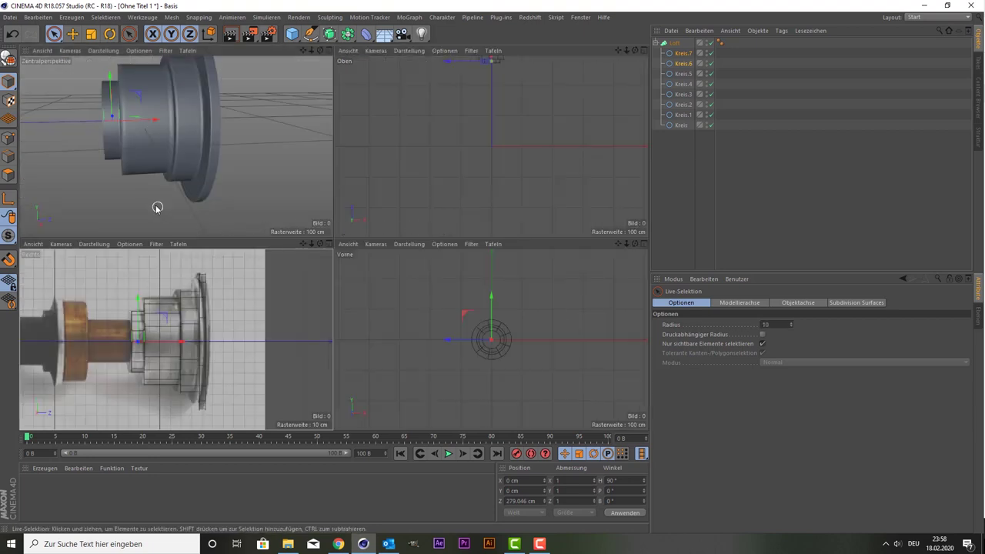
middle_click(167, 166)
scroll(290, 200, "down", 3)
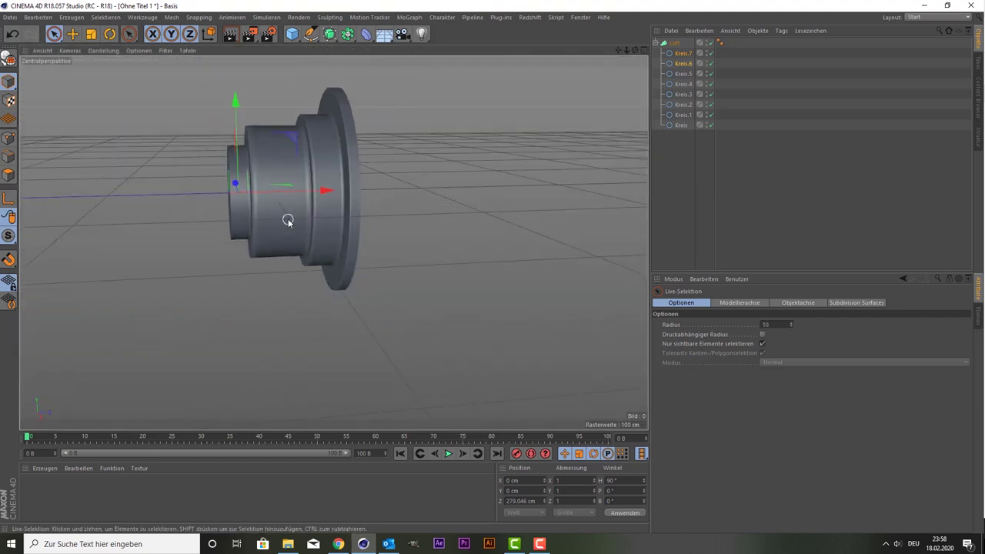
middle_click(287, 219)
middle_click(235, 337)
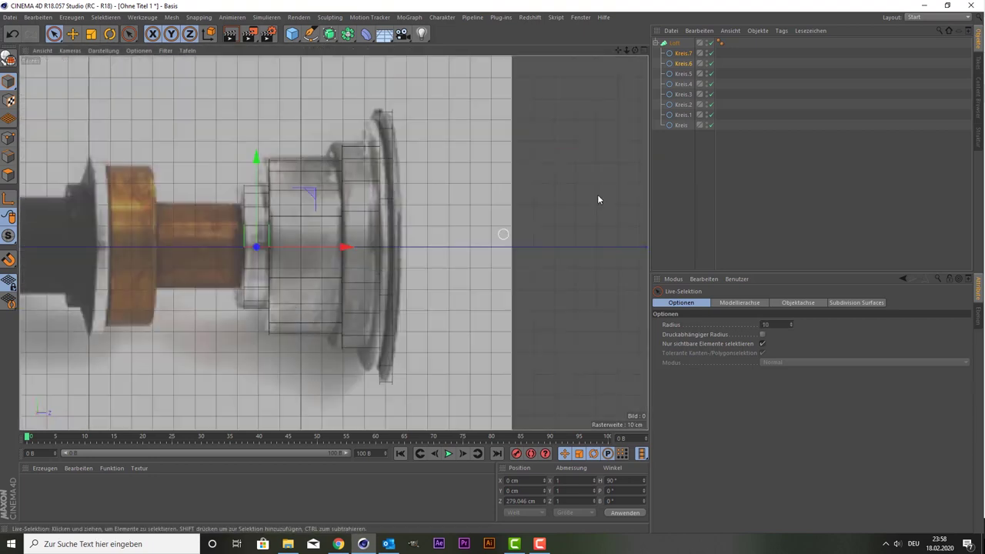
Step: Rename the Loft to 'Emitter' and collapse its list of circles
double_click(671, 43)
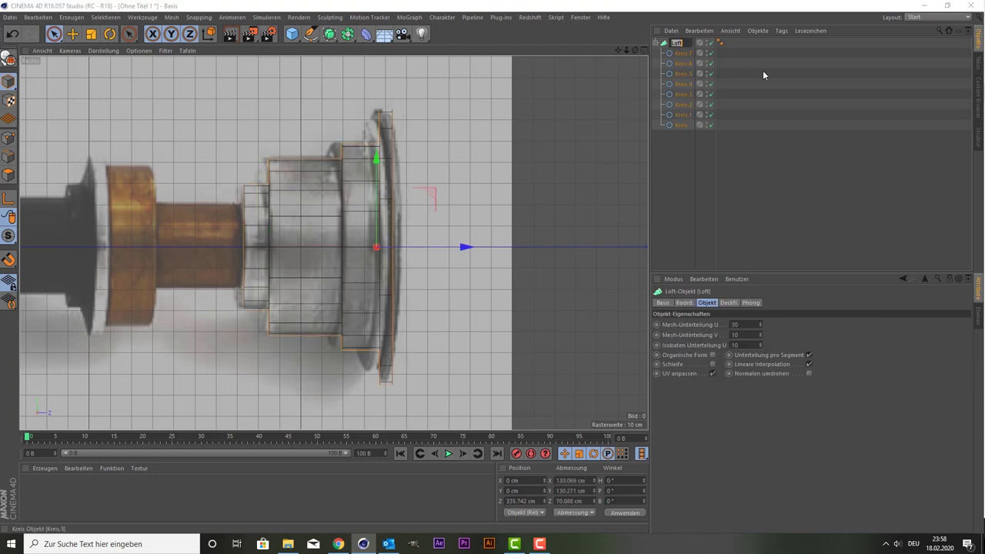
type("lmitter")
key("Return")
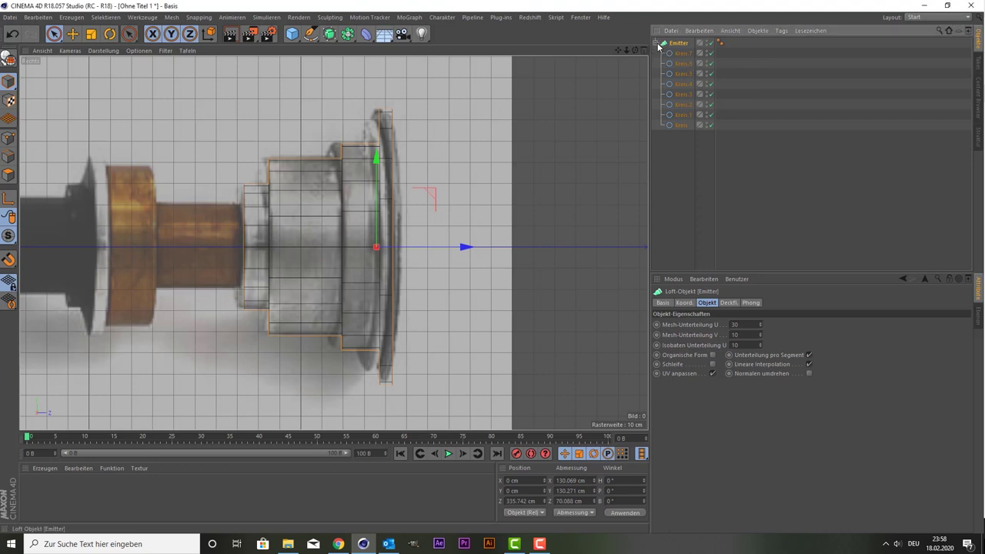
left_click(654, 43)
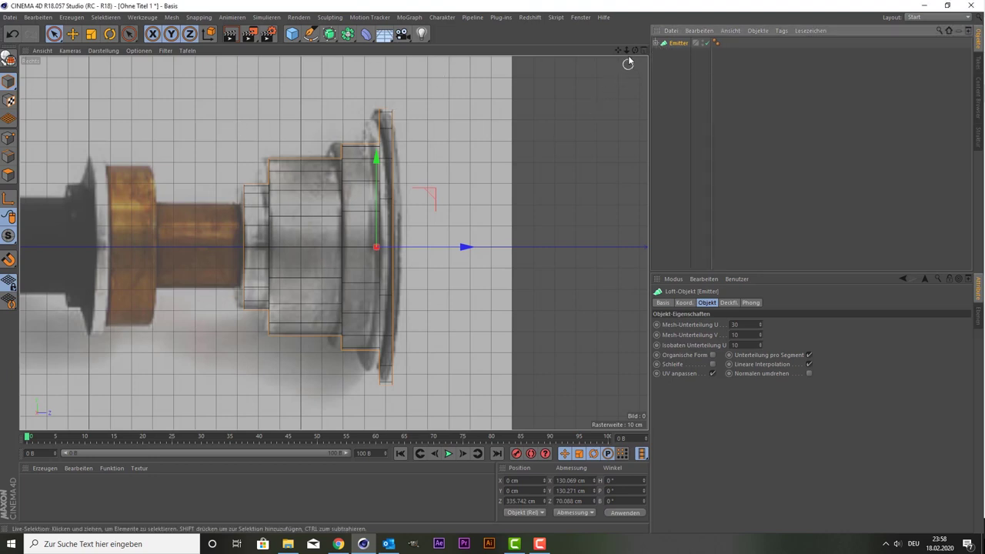
left_click_drag(620, 49, 299, 125)
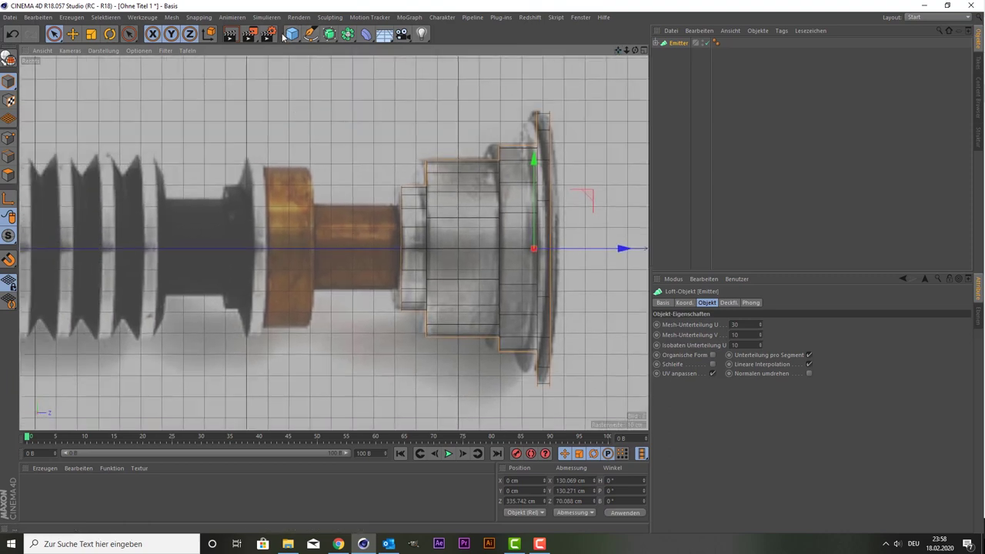
Step: Copy Kreis.7 out of the Emitter, shrink it to about 84% and align it with the copper section's right end
left_click(656, 43)
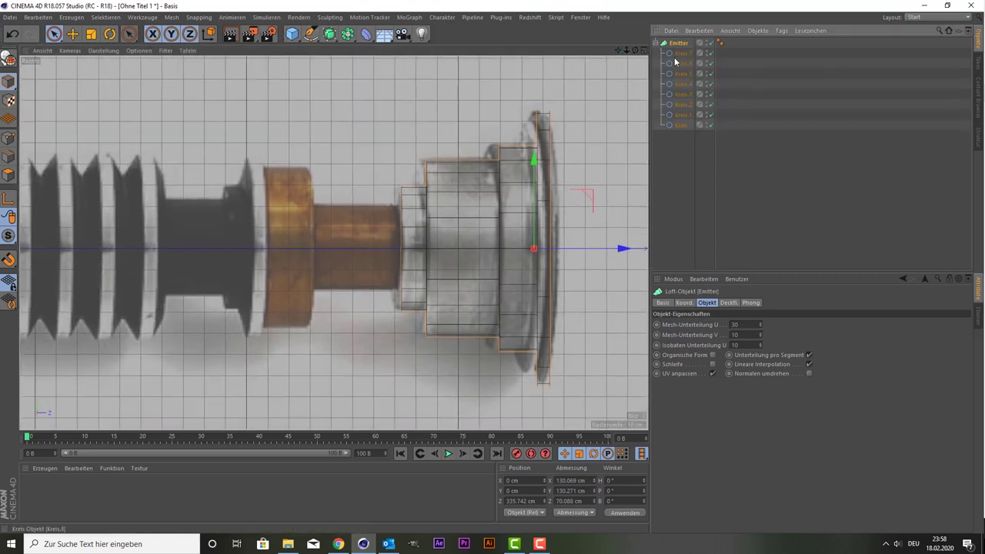
left_click(680, 53)
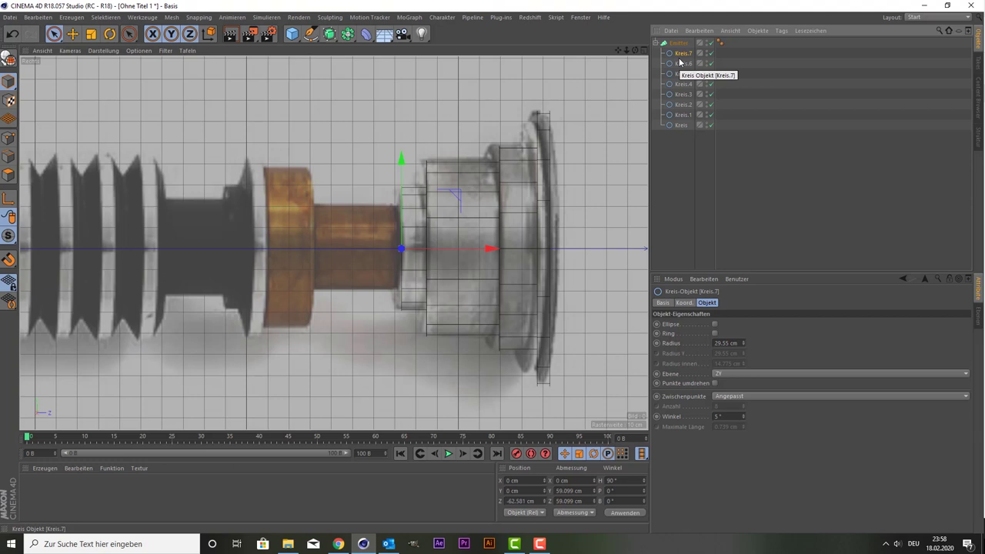
left_click_drag(680, 53, 680, 44, "ctrl")
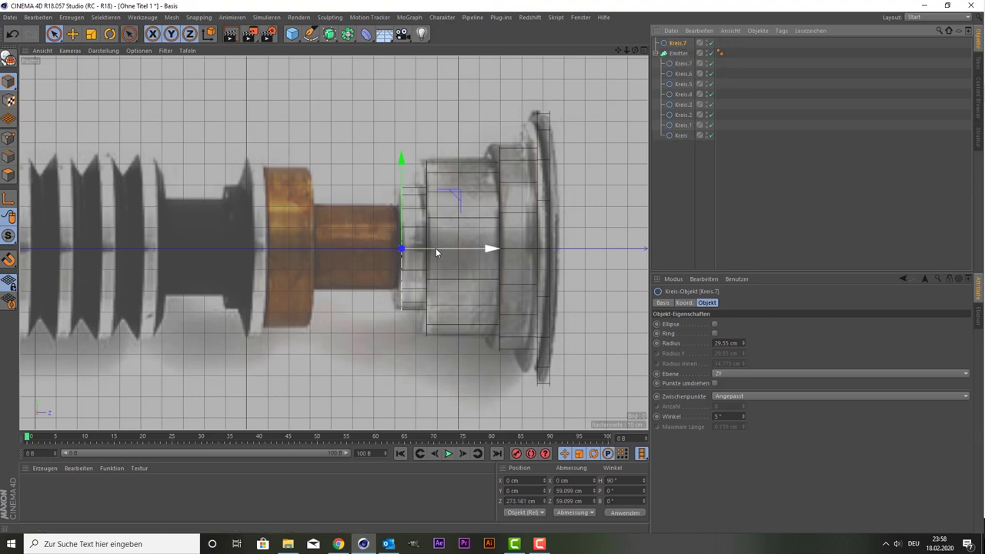
left_click(91, 35)
left_click_drag(192, 113, 186, 113)
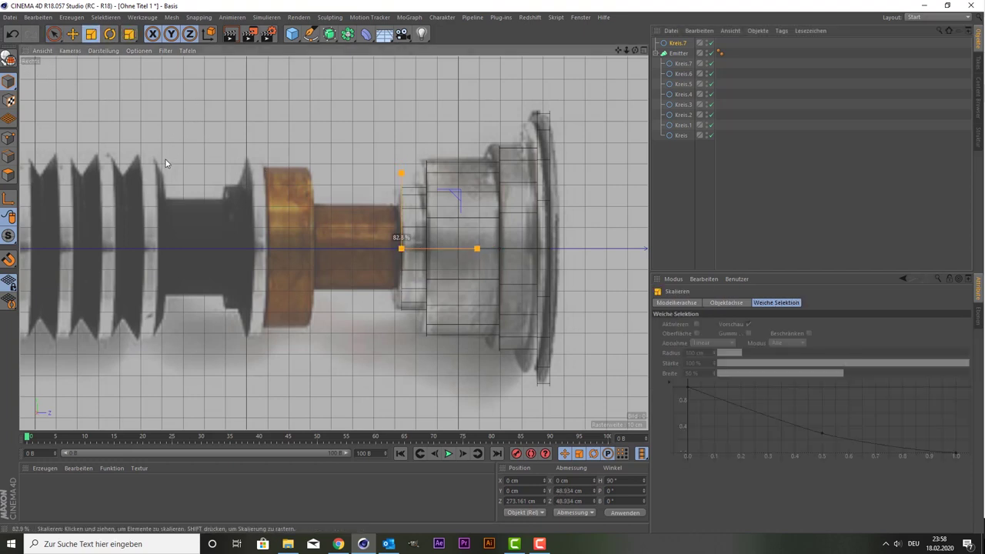
left_click_drag(165, 159, 158, 160)
key("space")
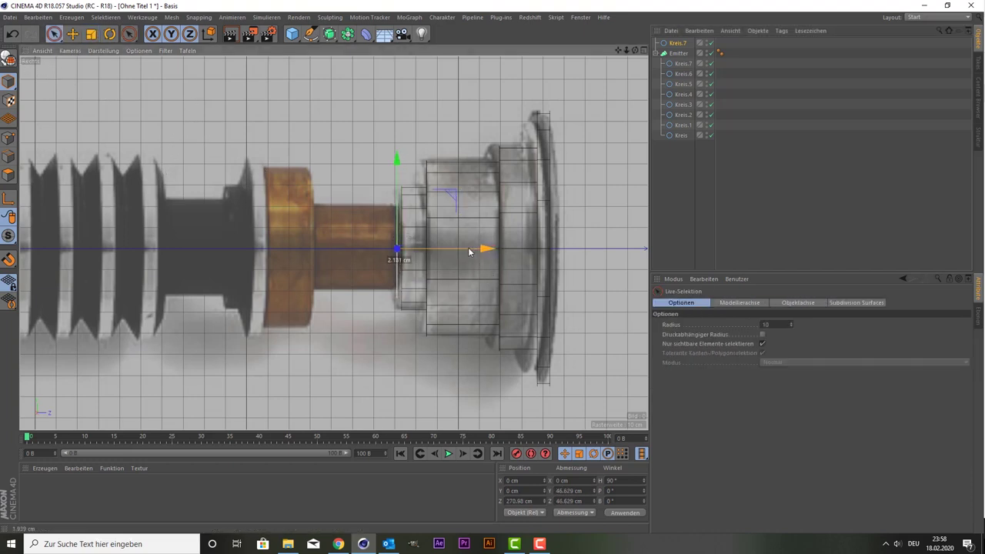
key("space")
left_click_drag(278, 152, 263, 185)
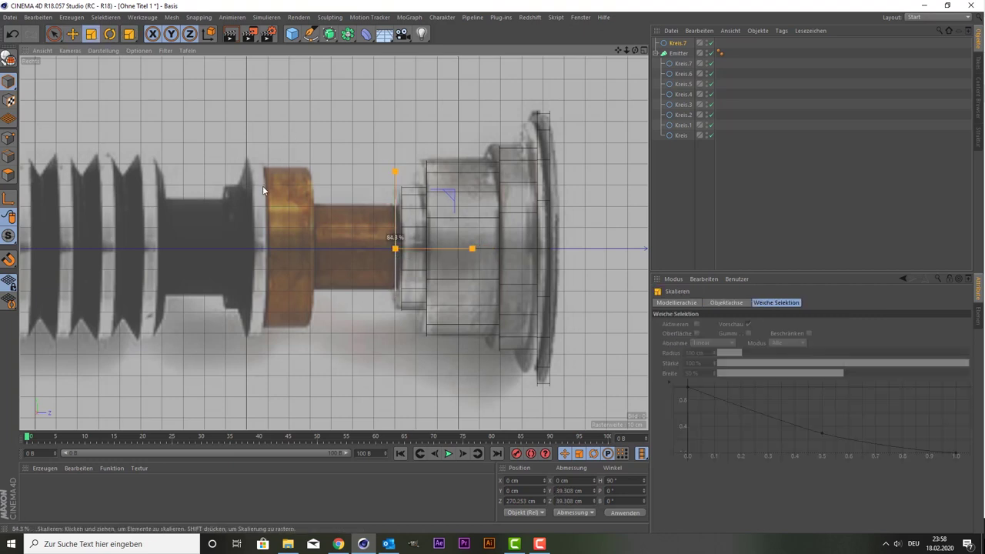
key("space")
left_click_drag(462, 248, 472, 248)
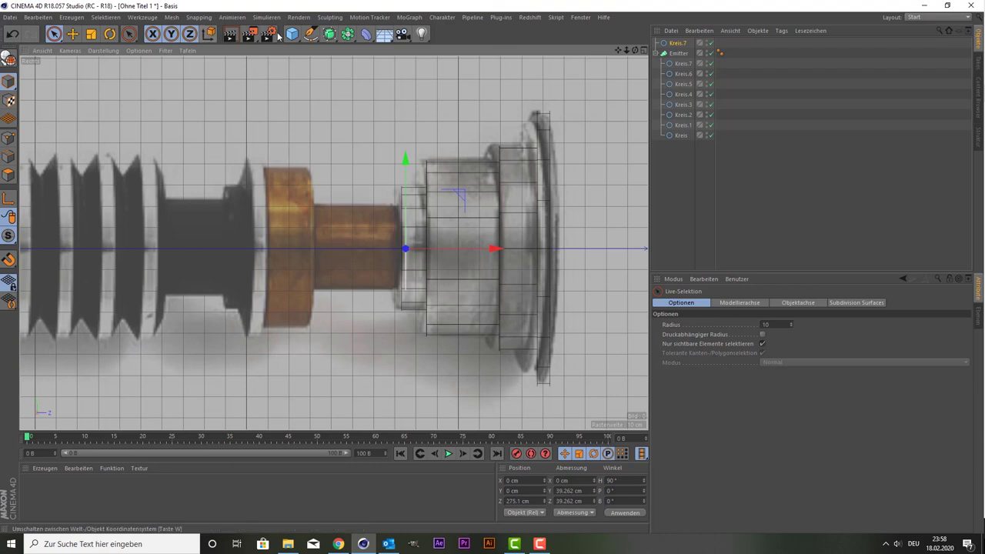
Step: Paste a duplicate of the circle at the copper section's left end
left_click(681, 44)
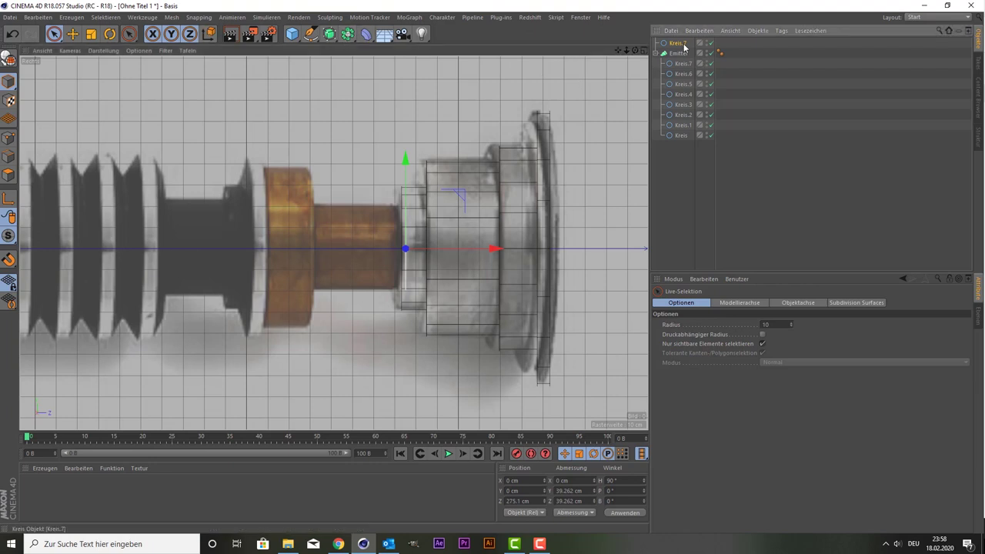
key("ctrl+c")
key("ctrl+v")
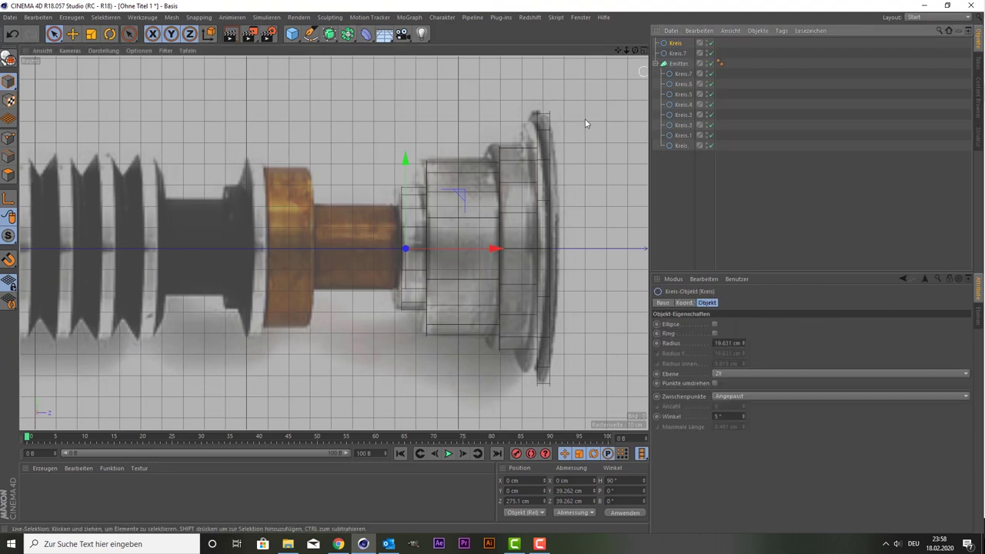
left_click_drag(453, 248, 360, 249)
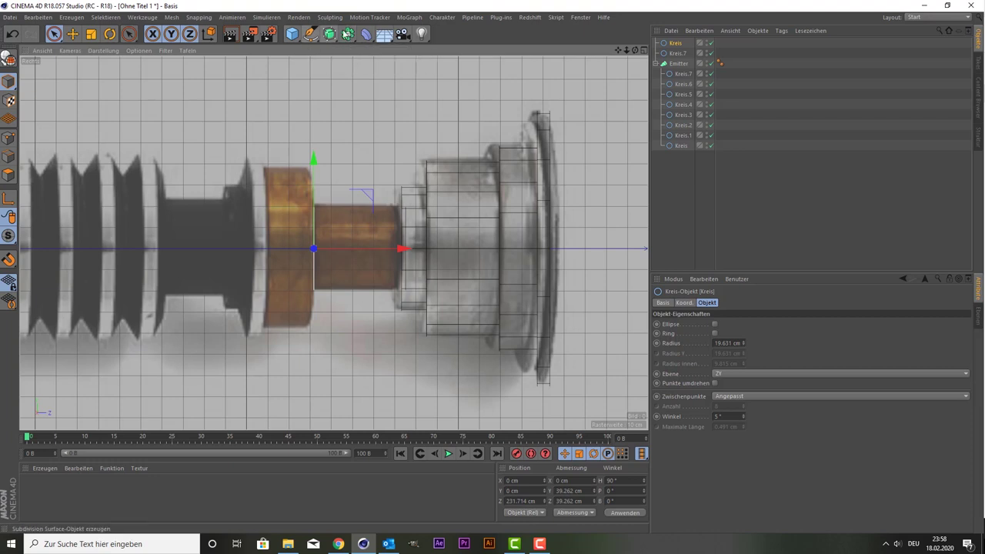
Step: Create a new Loft and put the two new circles, Kreis and Kreis.7, into it
left_click(346, 34)
left_click(329, 34)
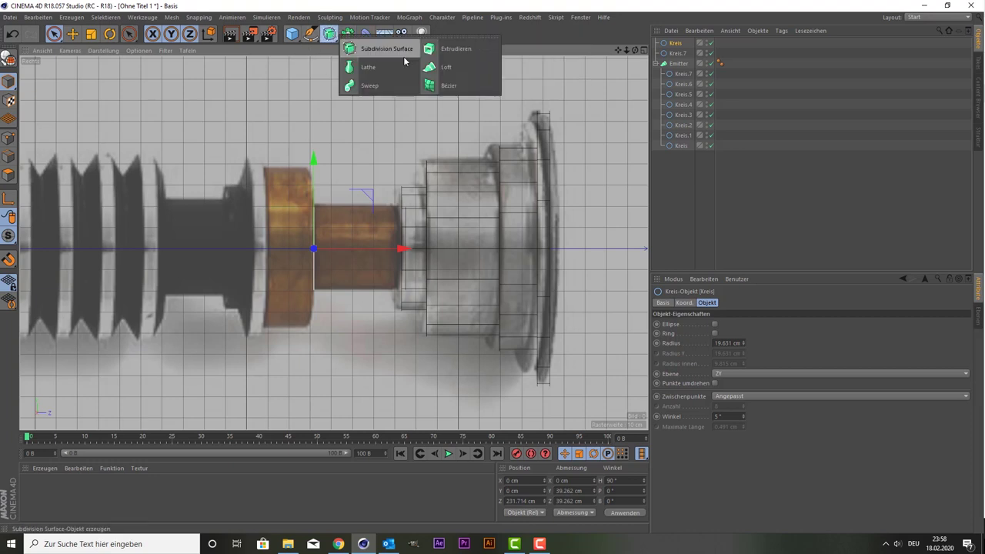
left_click(446, 67)
mouse_move(740, 62)
left_mouse_down()
mouse_move(670, 54)
mouse_move(673, 44)
left_mouse_up()
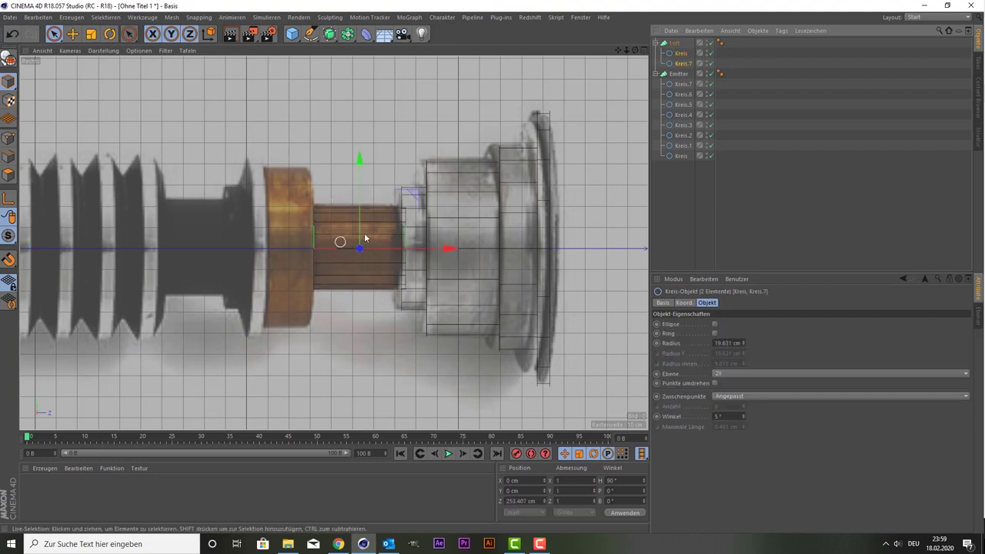
Step: Copy Kreis inside the loft as Kreis.1 and enlarge it to about 148% to reach the copper ring
left_click(671, 53)
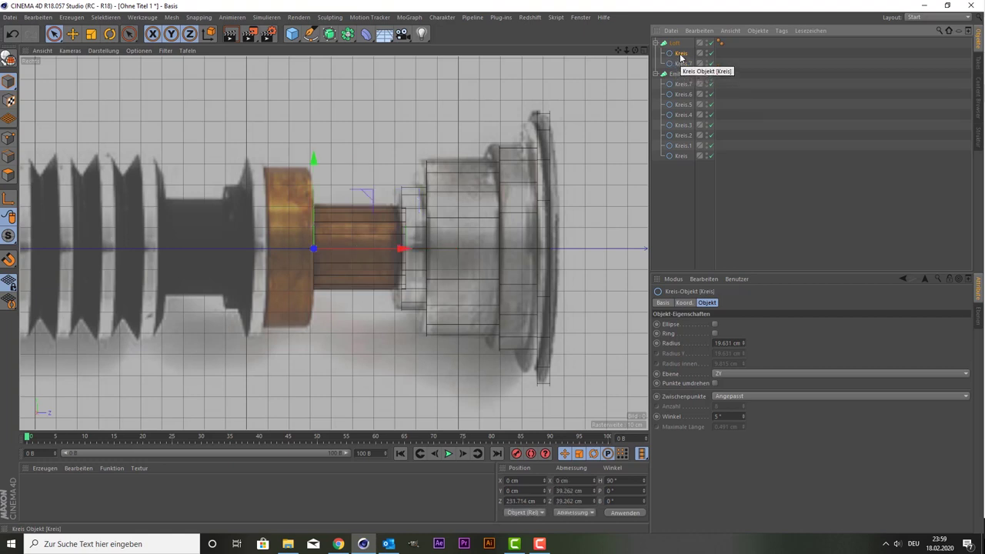
left_click(680, 56)
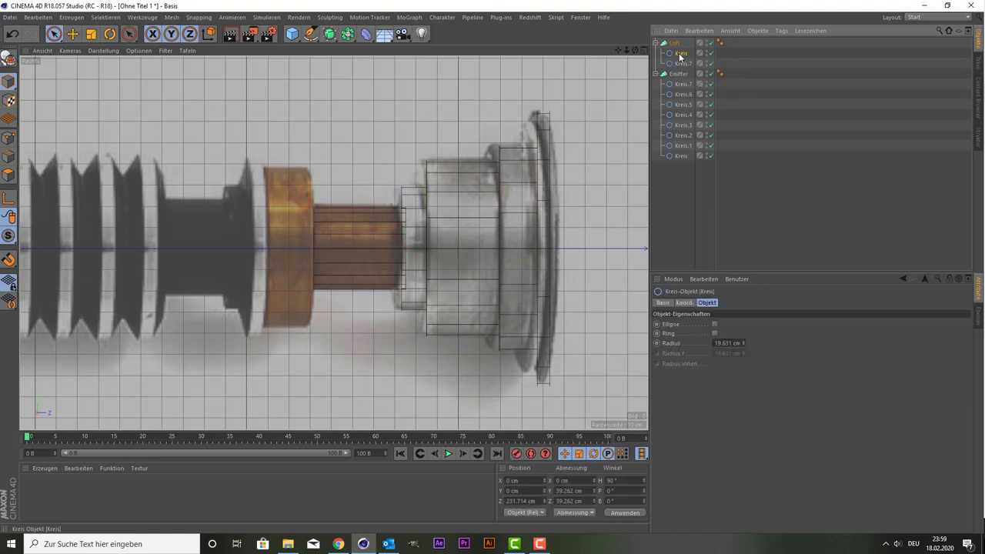
left_click_drag(680, 57, 676, 44)
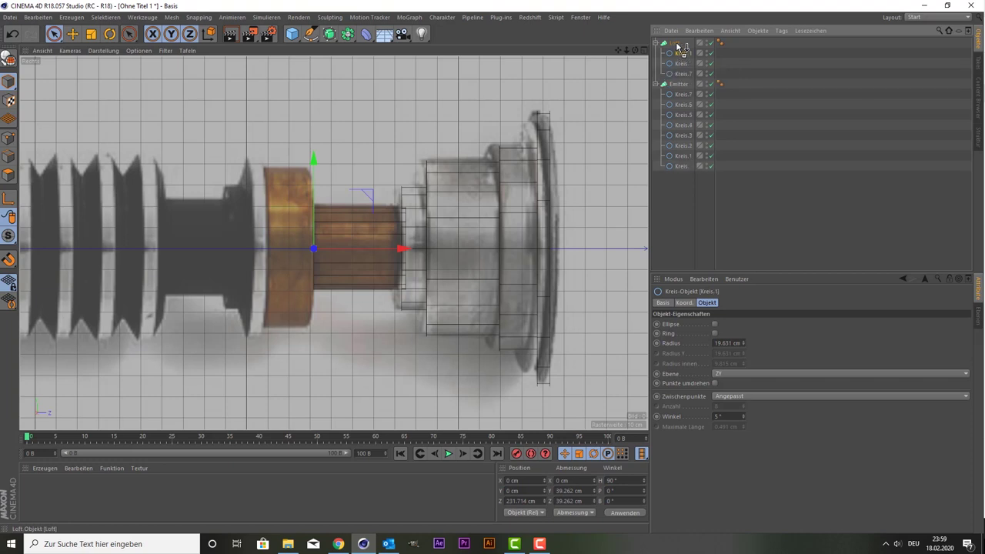
left_click(94, 37)
mouse_move(123, 178)
left_mouse_down()
mouse_move(332, 126)
mouse_move(501, 107)
mouse_move(463, 137)
left_mouse_up()
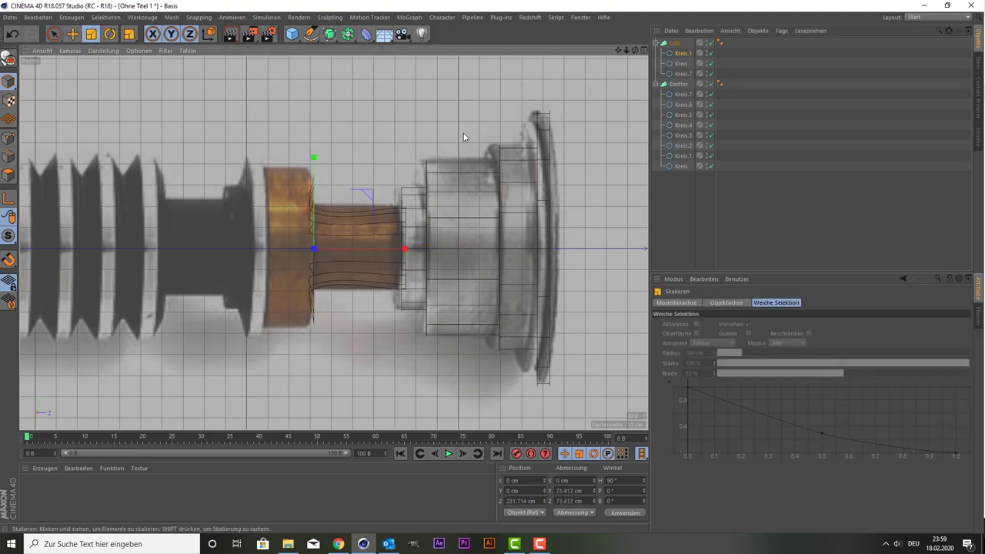
Step: After checking the model in perspective, enable Lineare Interpolation on the copper section's Loft
middle_click(311, 221)
middle_click(119, 177)
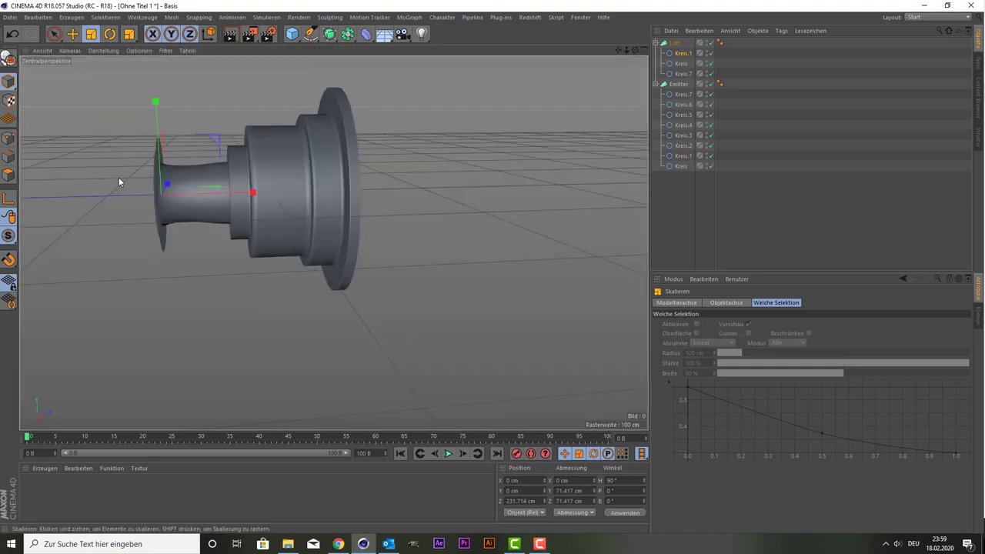
left_click_drag(635, 50, 585, 69)
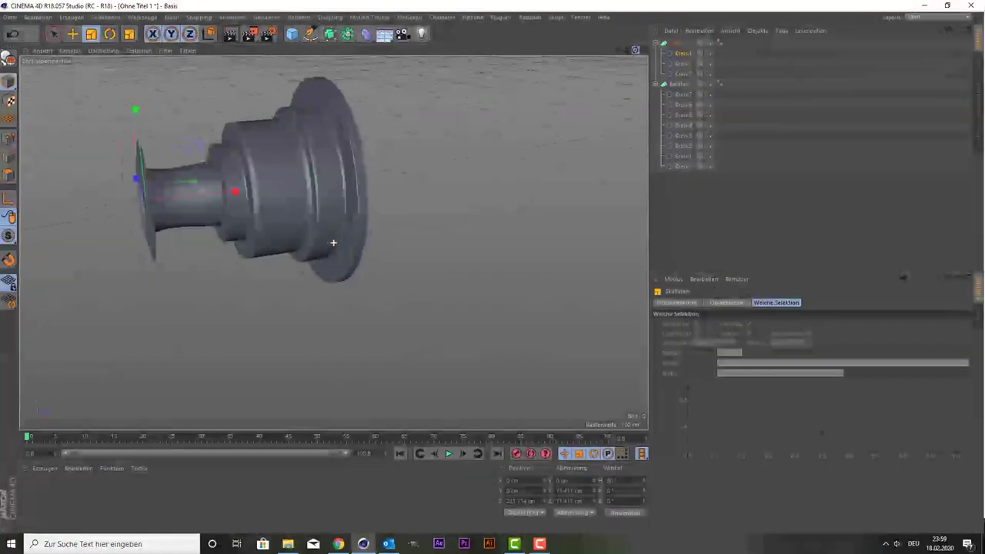
left_click_drag(334, 243, 214, 266, "alt")
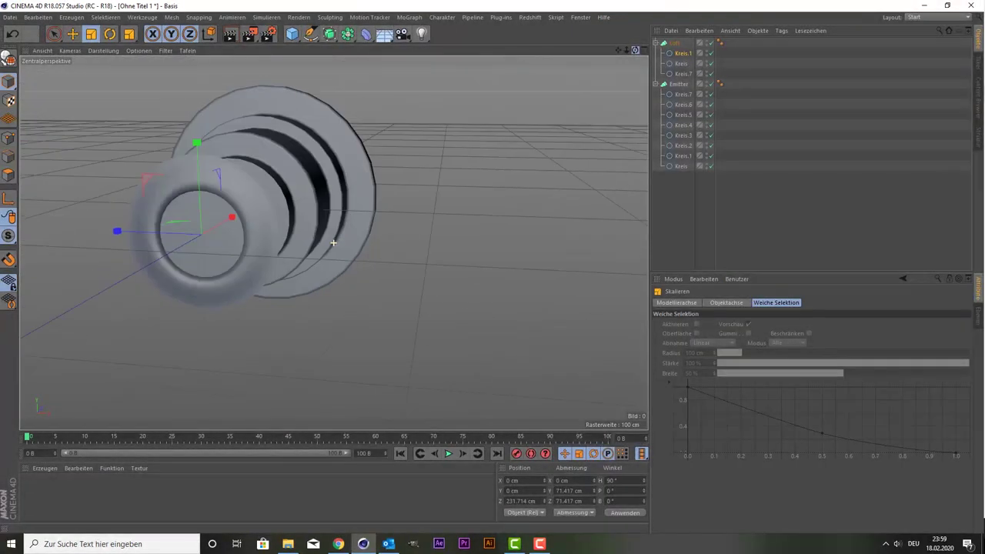
middle_click(307, 185)
middle_click(264, 292)
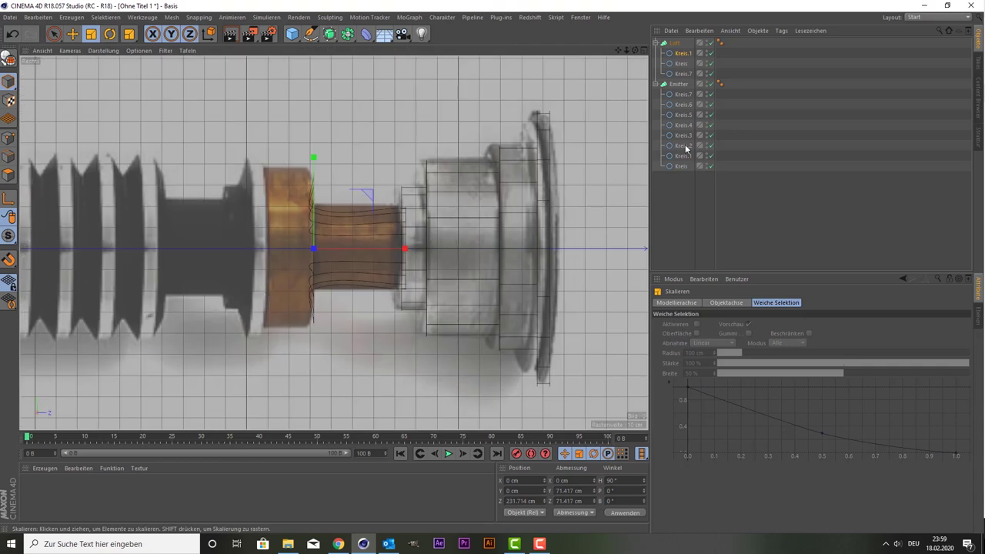
left_click(674, 42)
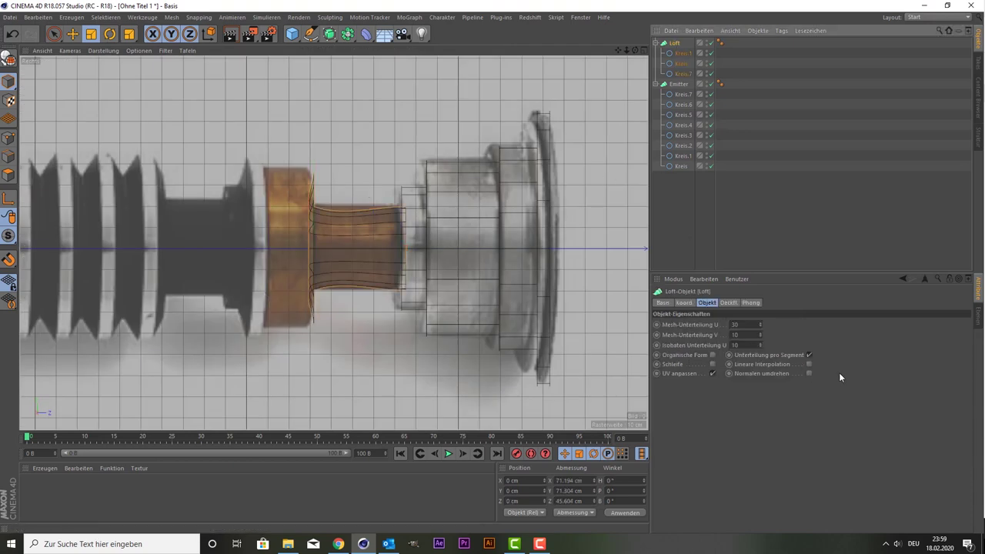
left_click(807, 364)
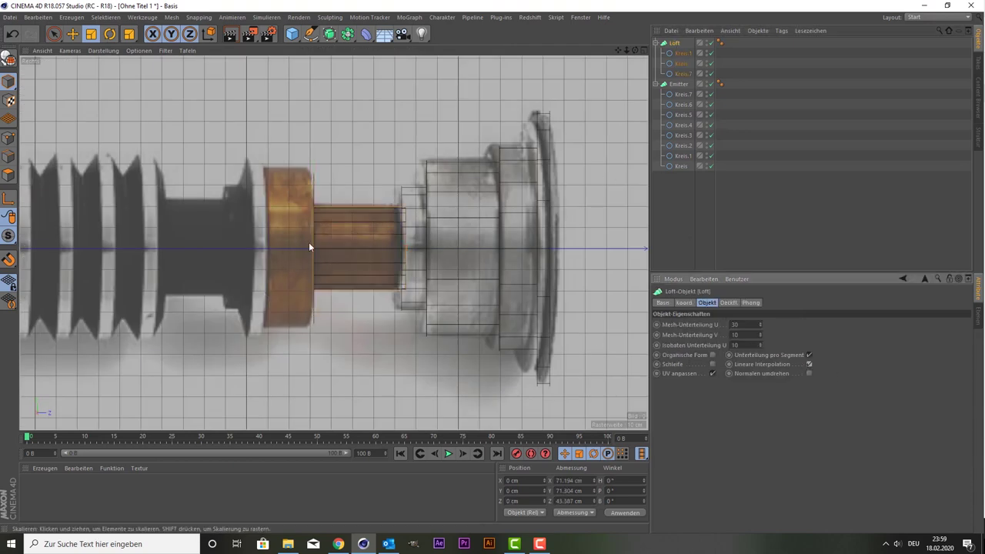
Step: Duplicate the Kreis.1 ring as Kreis.2 and slide it left along the hilt
left_click(681, 53)
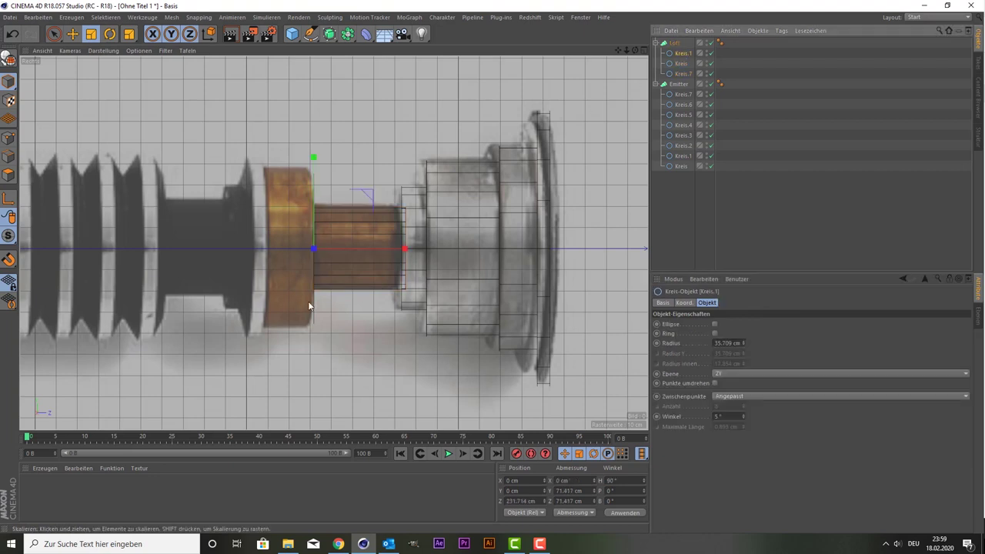
key("9")
left_click_drag(359, 247, 333, 248)
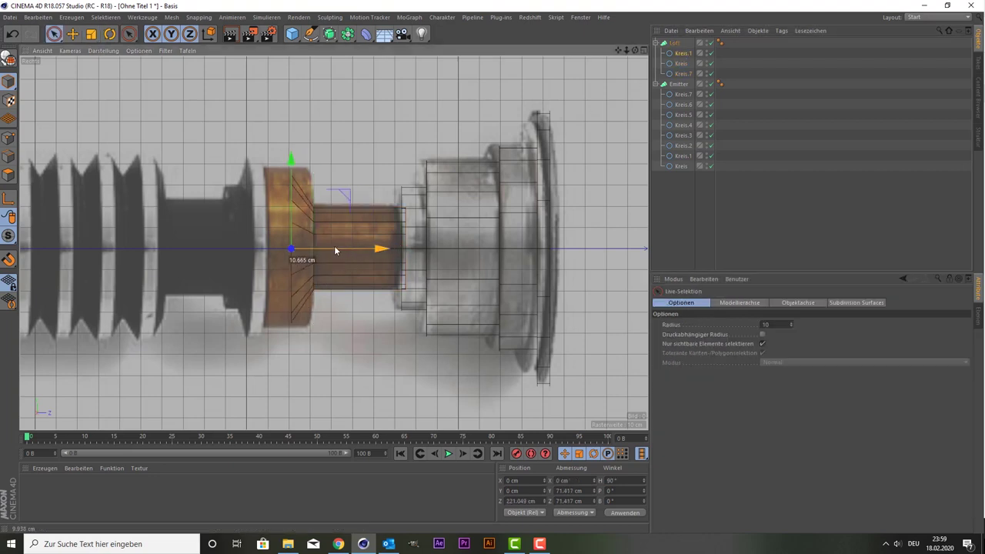
key("ctrl+z")
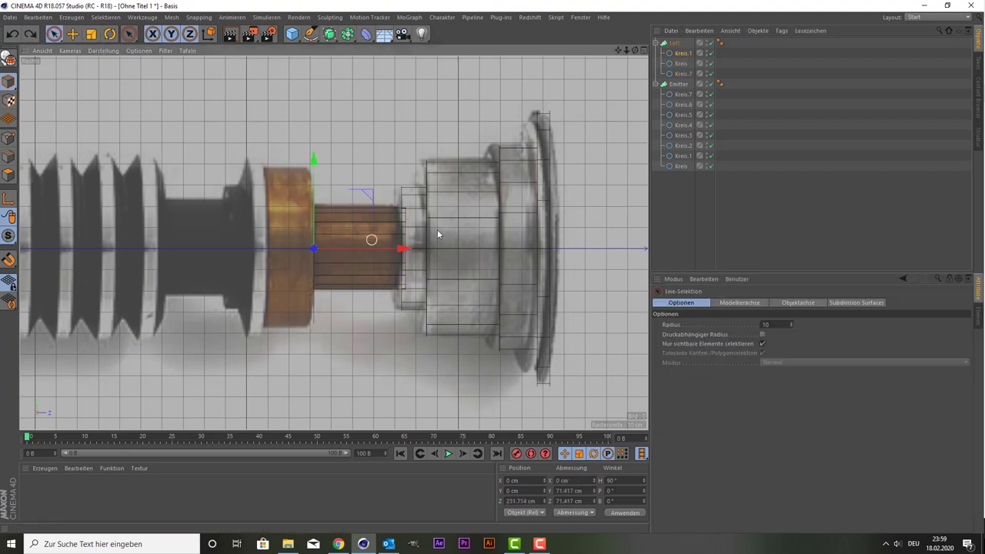
left_click(678, 56)
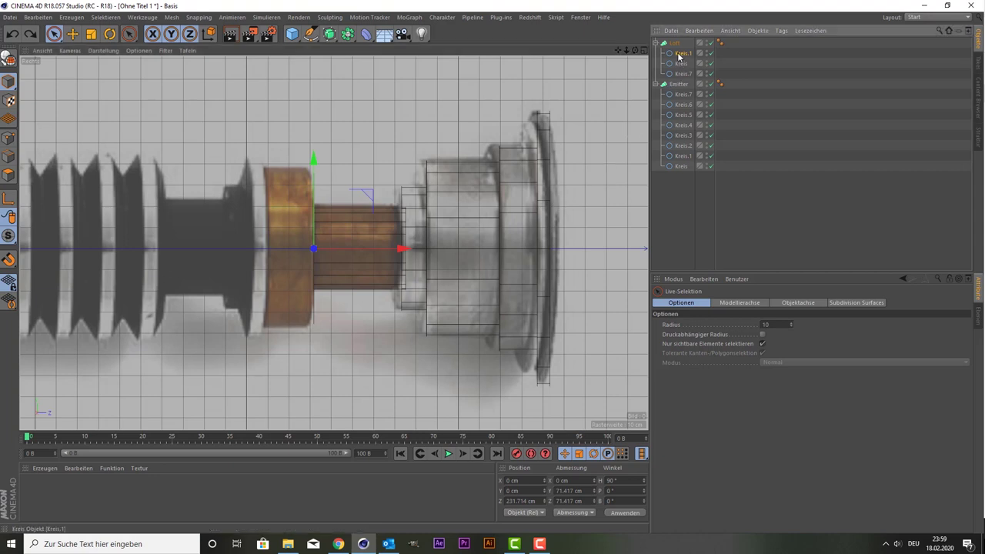
left_click_drag(679, 48, 678, 47, "ctrl")
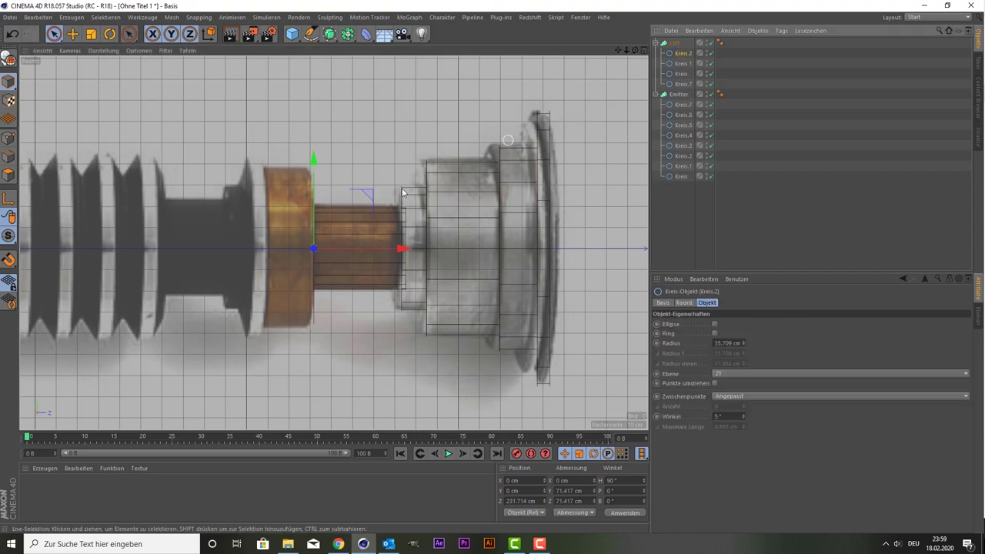
left_click_drag(346, 248, 297, 248)
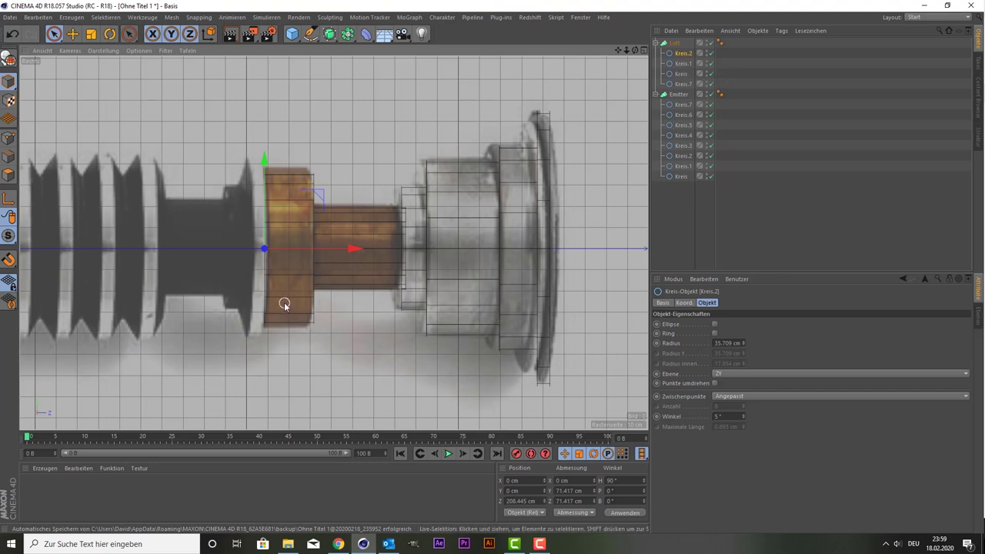
Step: Enlarge Kreis.1 and Kreis.2 together to about 105.5% and fine-tune their position
left_click(682, 63, "ctrl")
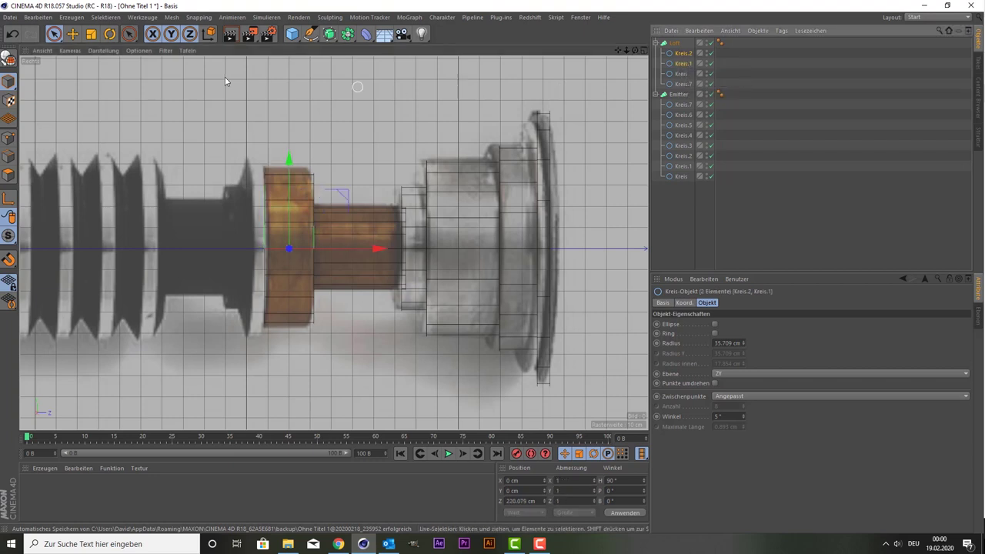
left_click(90, 33)
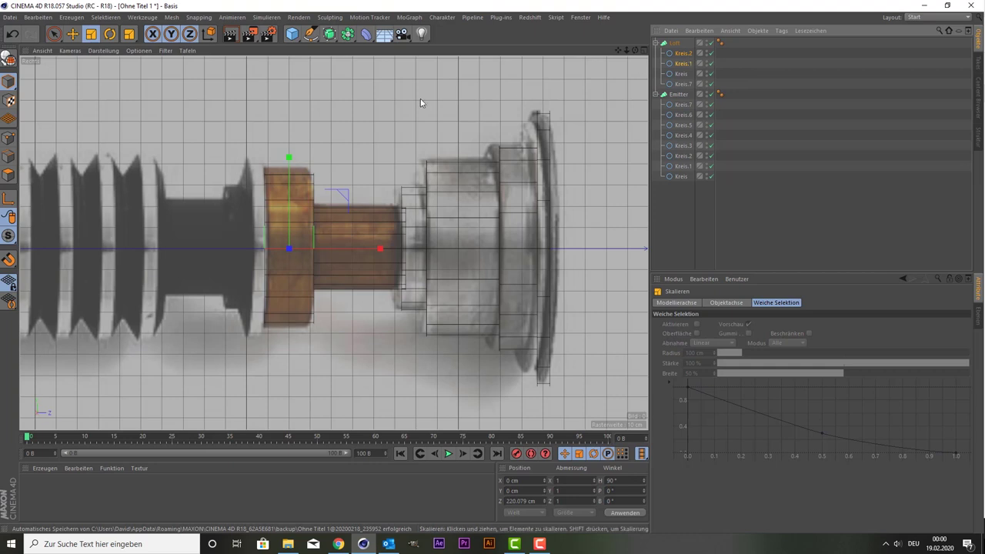
left_click_drag(174, 122, 190, 113)
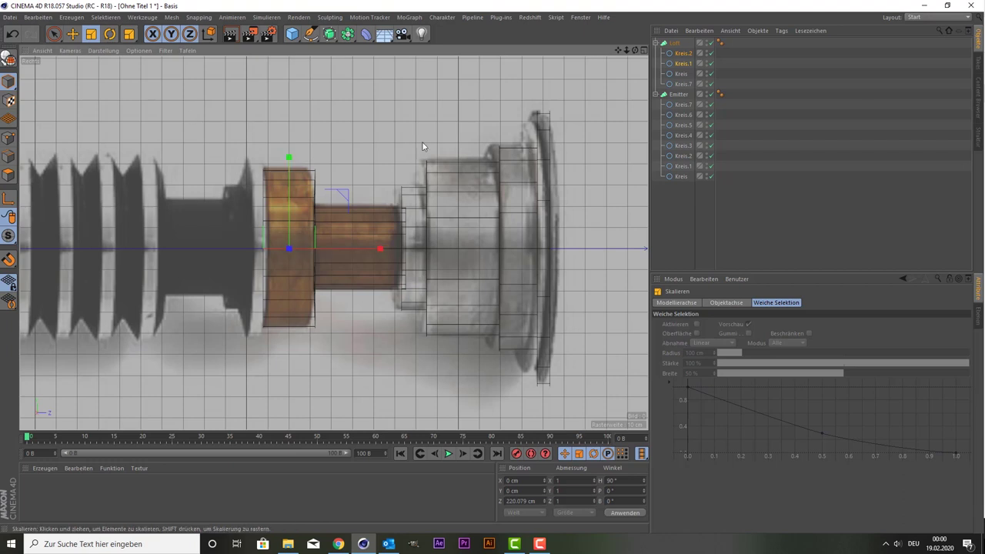
left_click(54, 33)
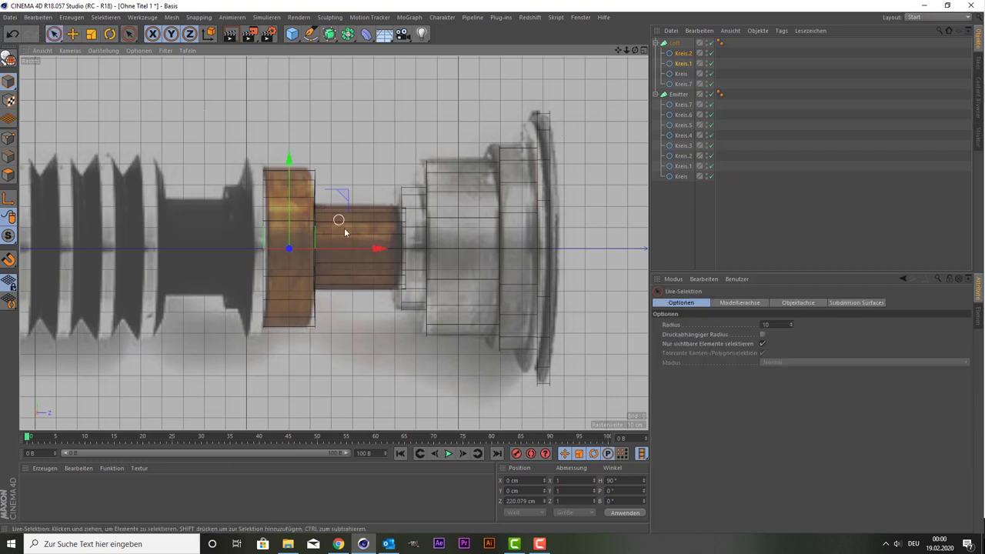
left_click_drag(345, 243, 342, 244)
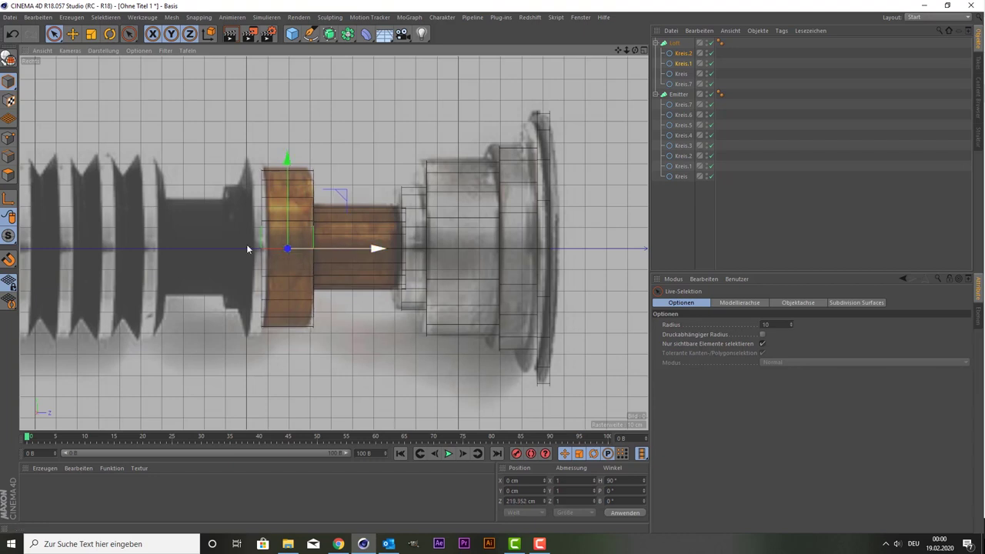
left_click_drag(342, 243, 343, 243)
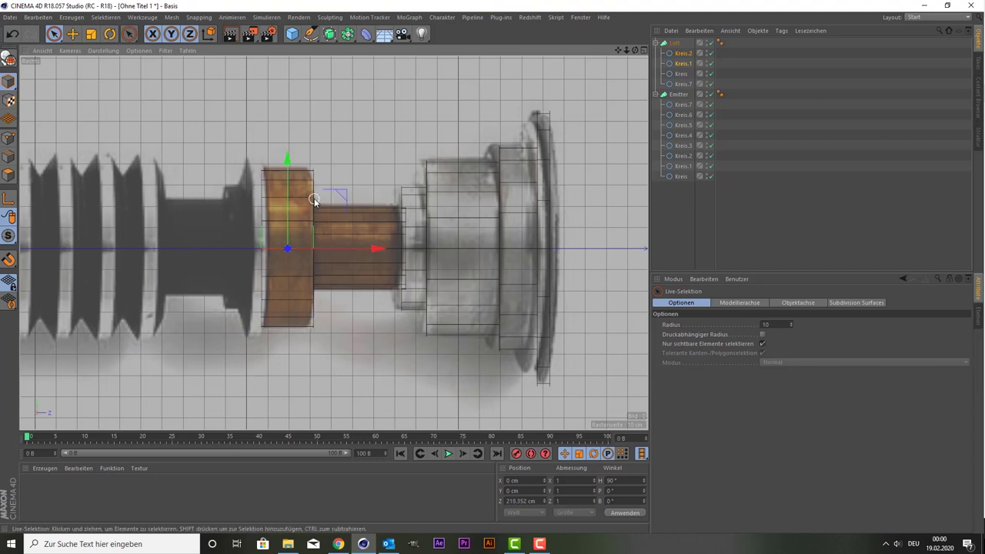
Step: Move Kreis.2 right onto the copper collar's edge and start renaming the loft
left_click(677, 55)
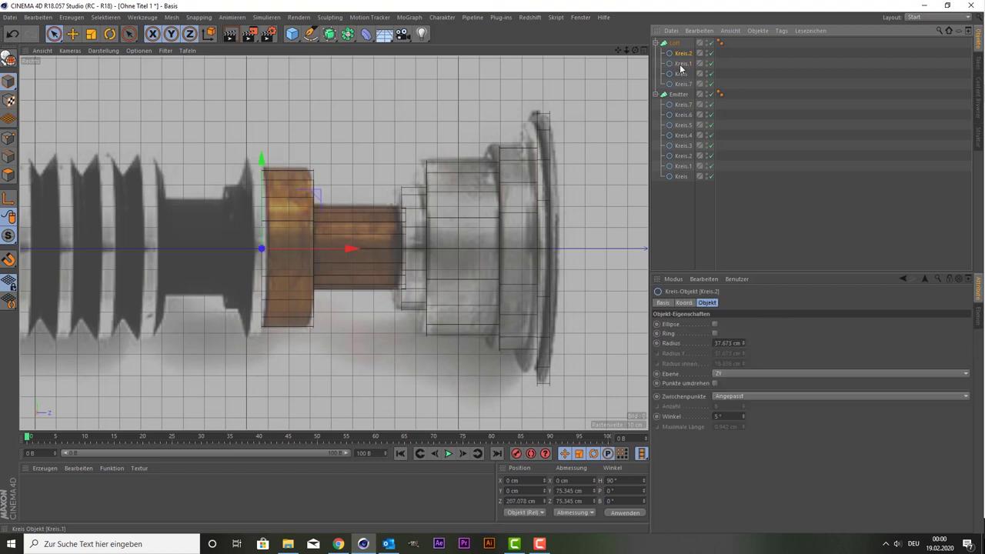
left_click(680, 69)
left_click(681, 53)
left_click_drag(282, 247, 285, 251)
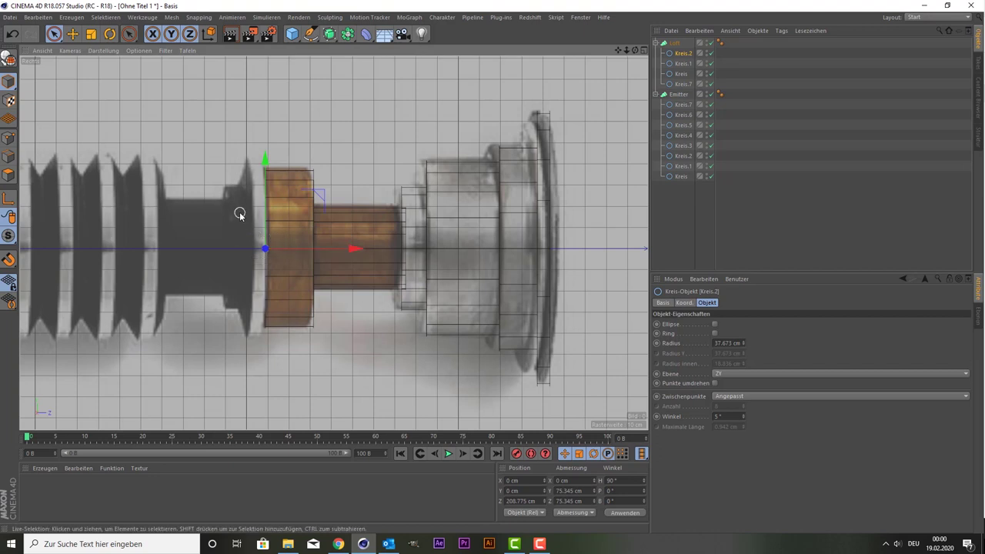
scroll(240, 211, "down", 2)
double_click(676, 44)
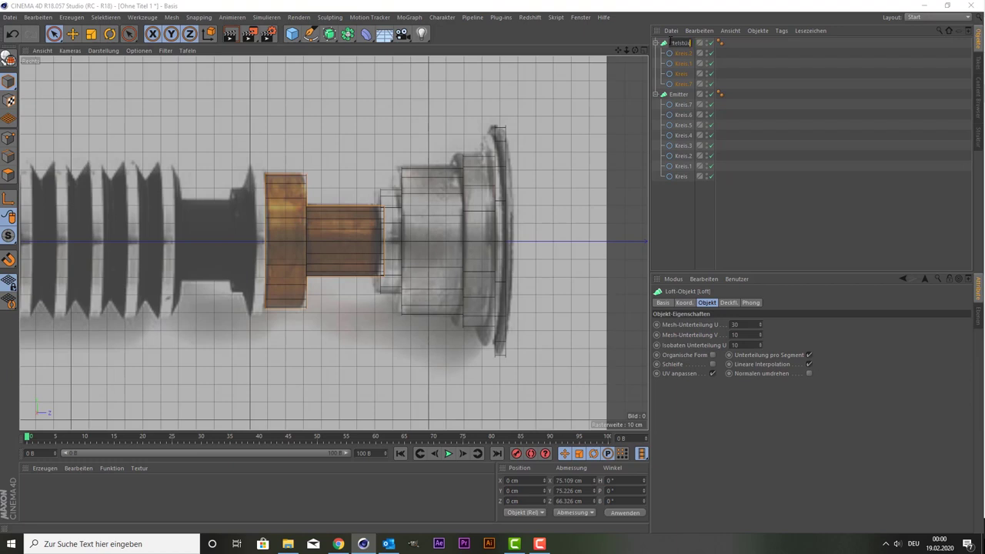
Step: Confirm the loft name 'Mittelstück' and pan back to the copper section
key("Return")
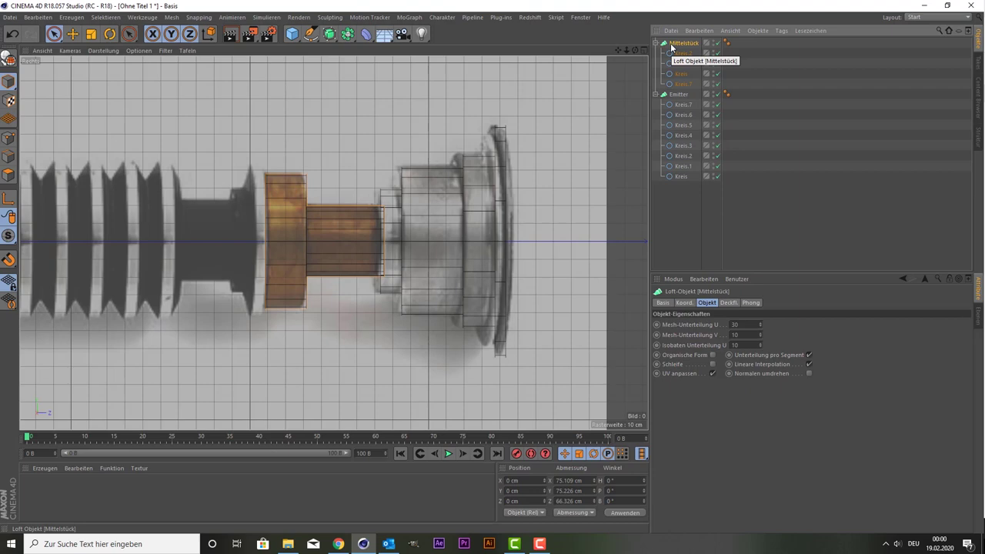
scroll(364, 173, "down", 2)
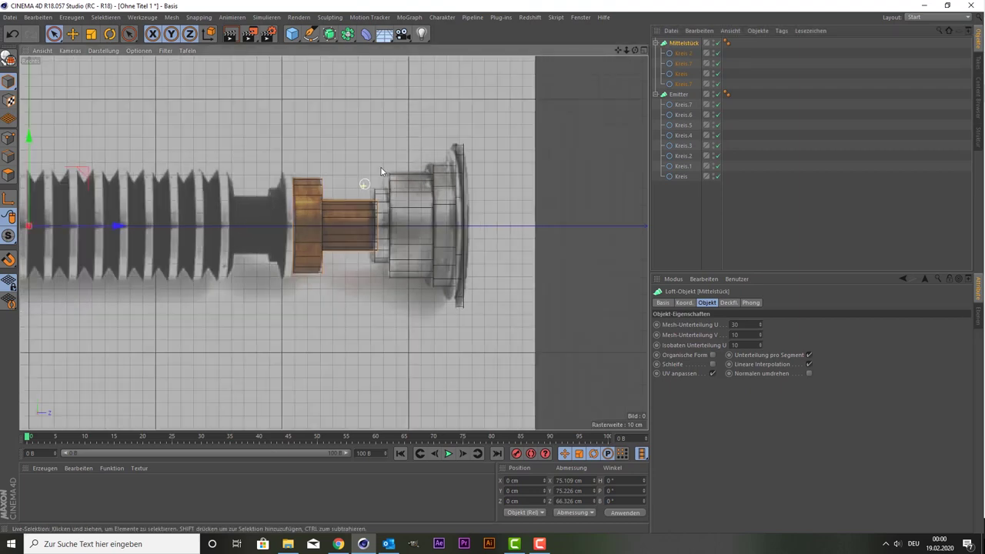
scroll(333, 242, "up", 3)
middle_click_drag(333, 243, 519, 113, "alt")
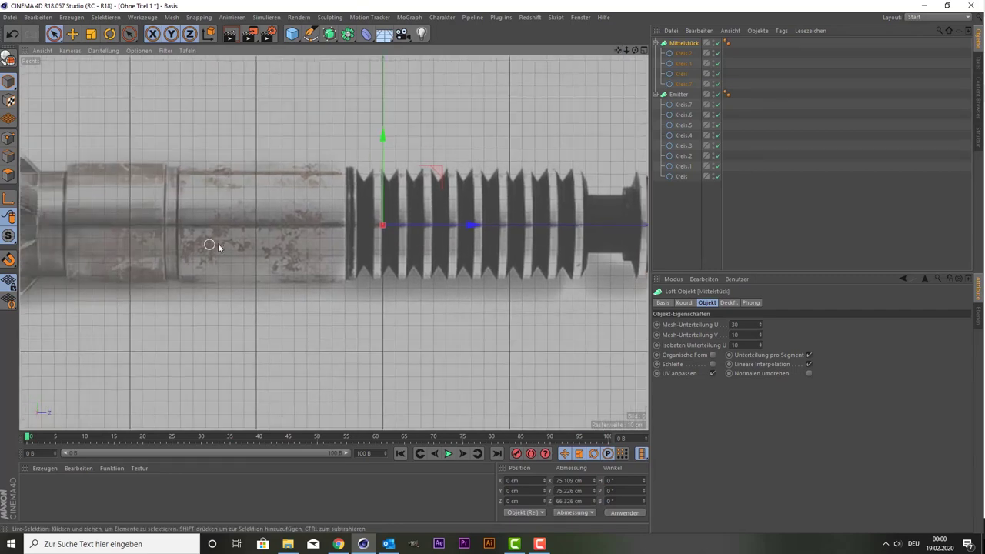
left_click_drag(621, 52, 333, 242)
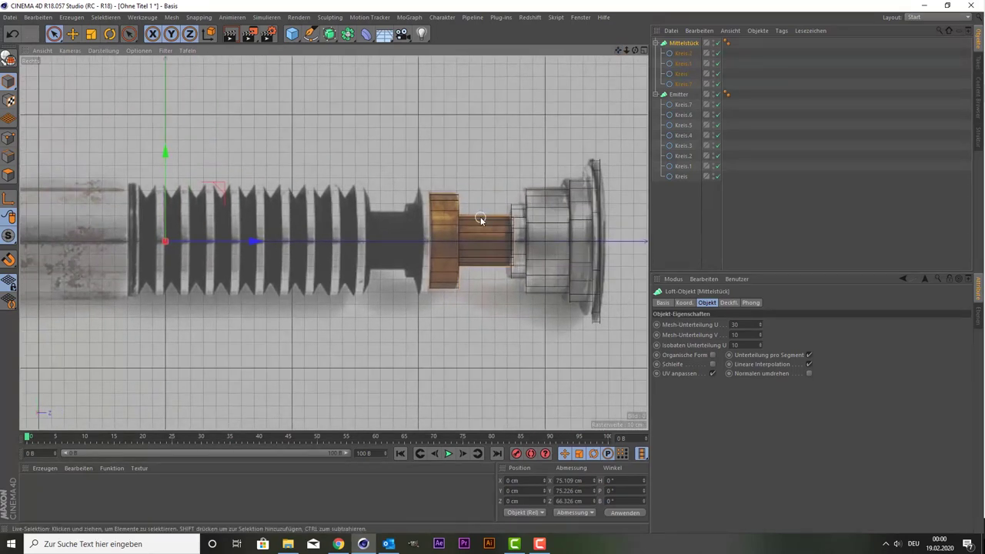
Step: Copy the Kreis.2 ring out of the Mittelstück group to the scene's top level
scroll(479, 218, "up", 3)
scroll(480, 218, "up", 3)
scroll(479, 217, "up", 2)
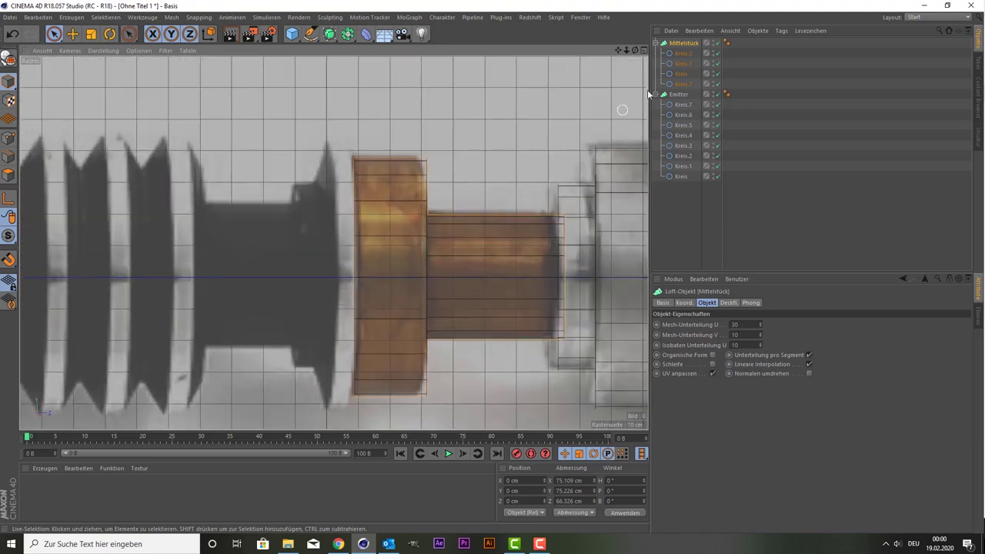
left_click(688, 53)
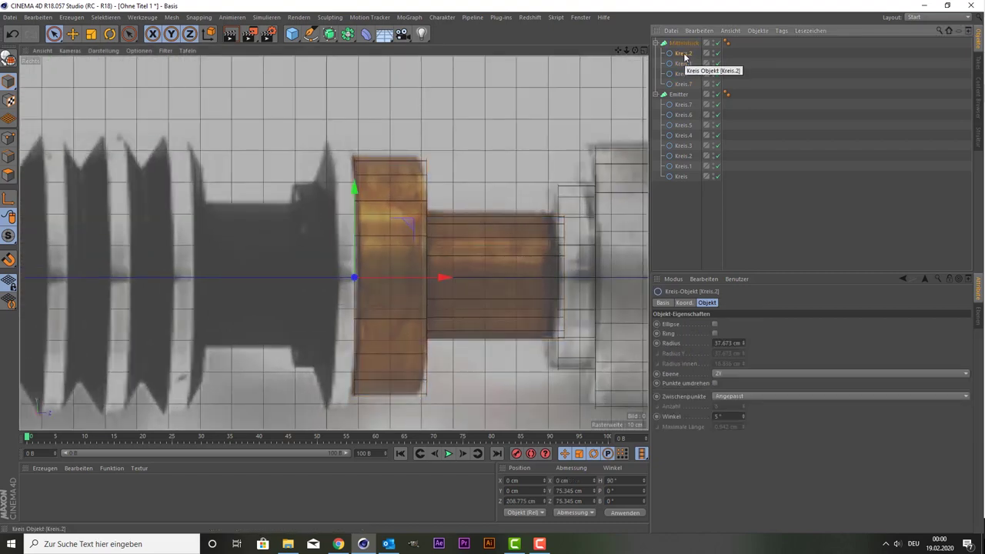
left_click_drag(684, 54, 682, 41)
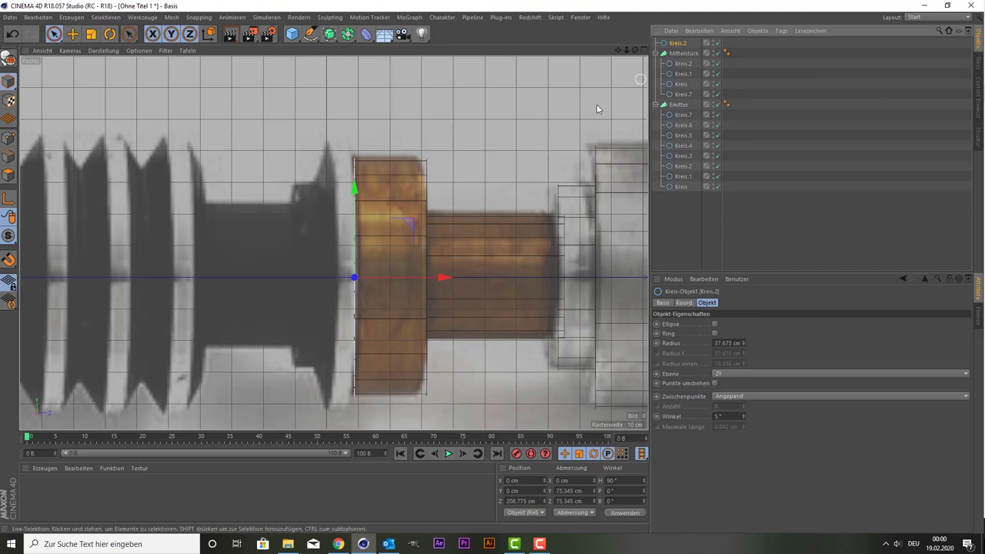
Step: Enlarge the copied ring Kreis.2 to about 107.5%
left_click(89, 35)
left_click_drag(125, 132, 153, 113)
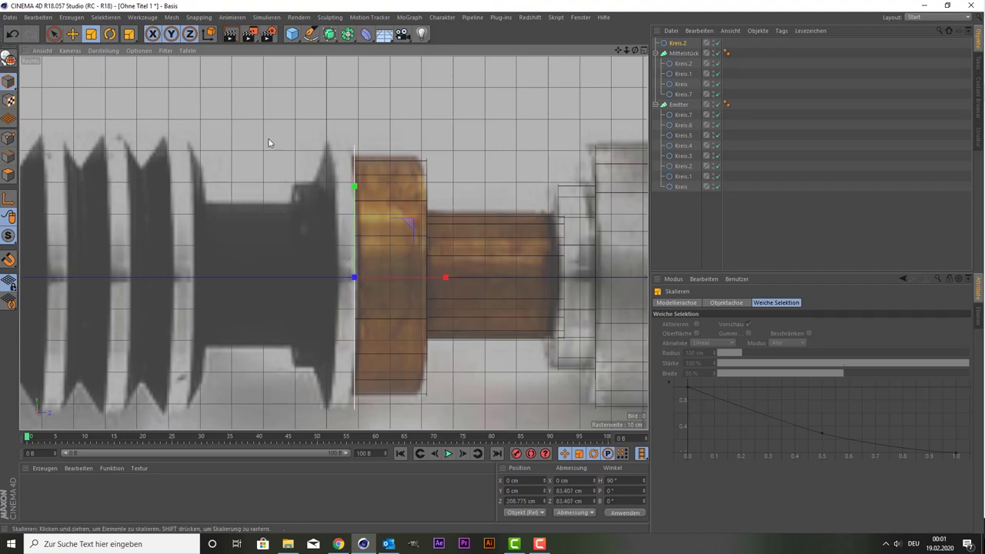
key("space")
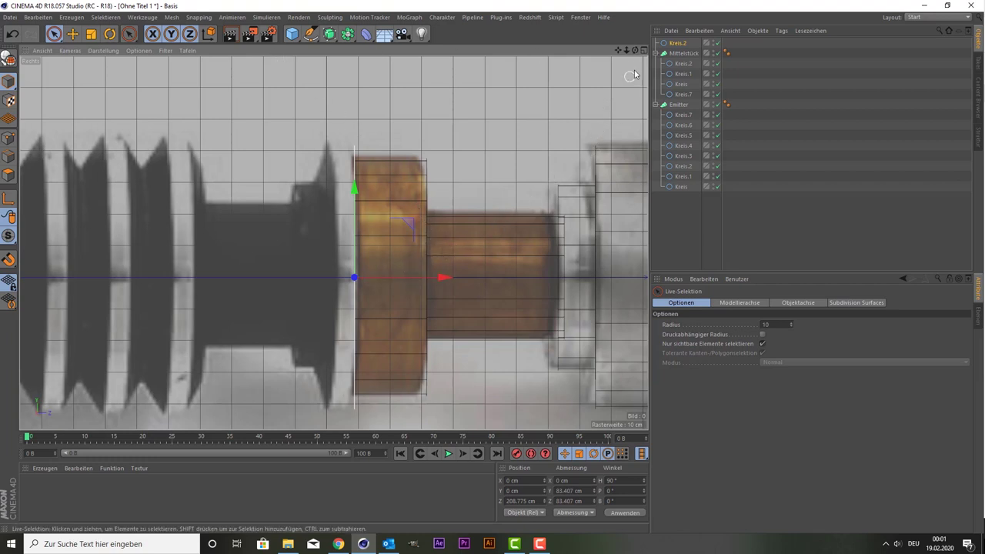
Step: Paste a duplicate of the enlarged ring and shift it left along the hilt on X
key("ctrl+v")
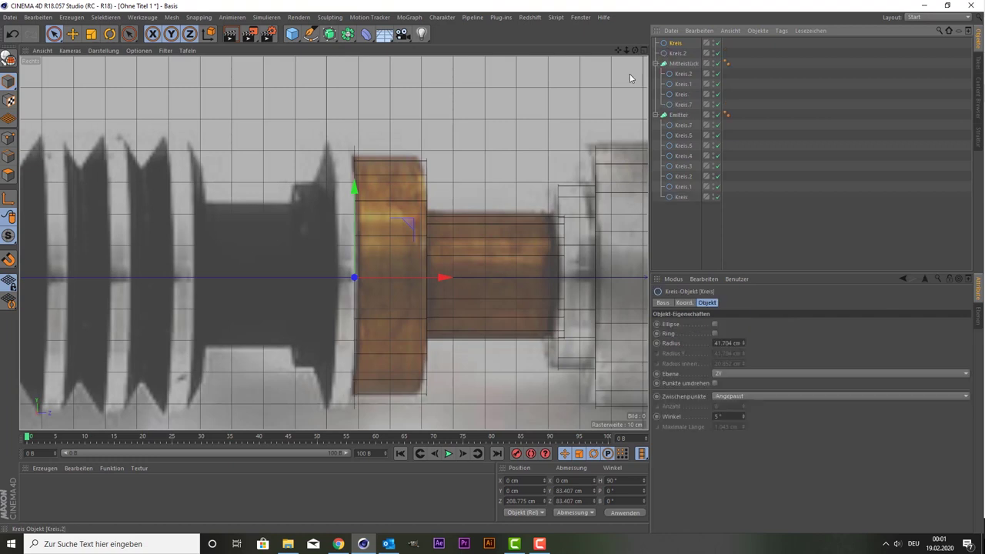
left_click_drag(385, 278, 362, 285)
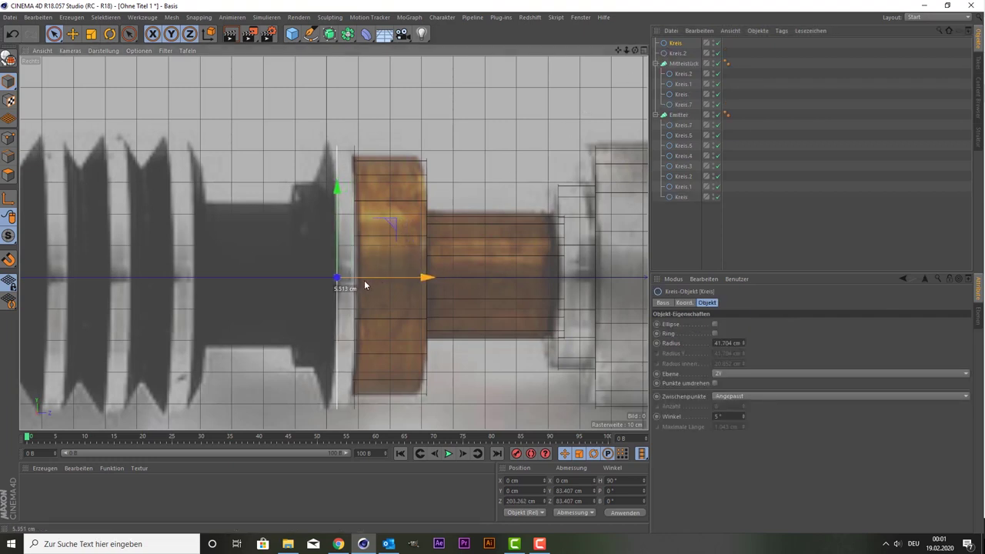
left_click(329, 33)
Step: Add a new Loft containing a copy of the Kreis ring, with Lineare Interpolation enabled
left_click(445, 67)
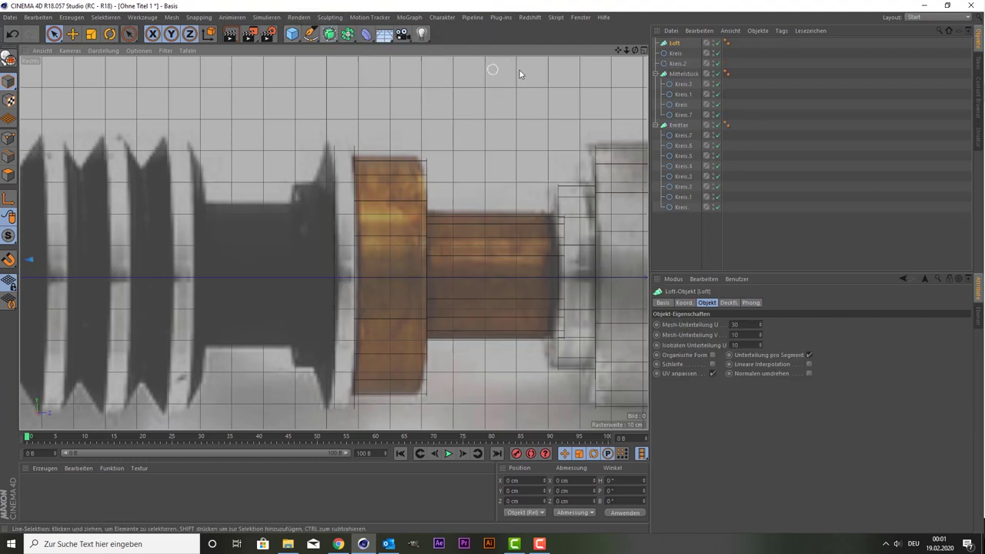
left_click(675, 53, "shift")
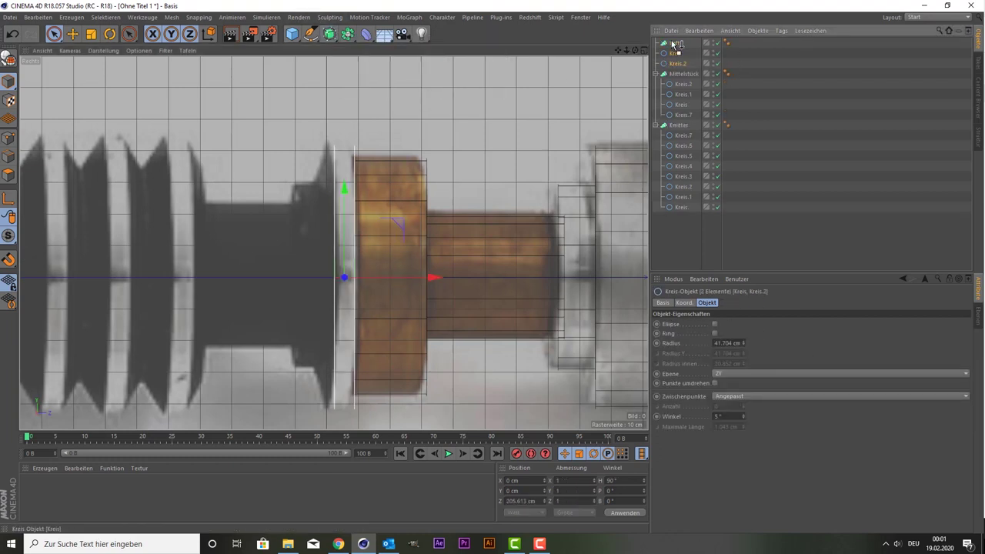
left_click(671, 54)
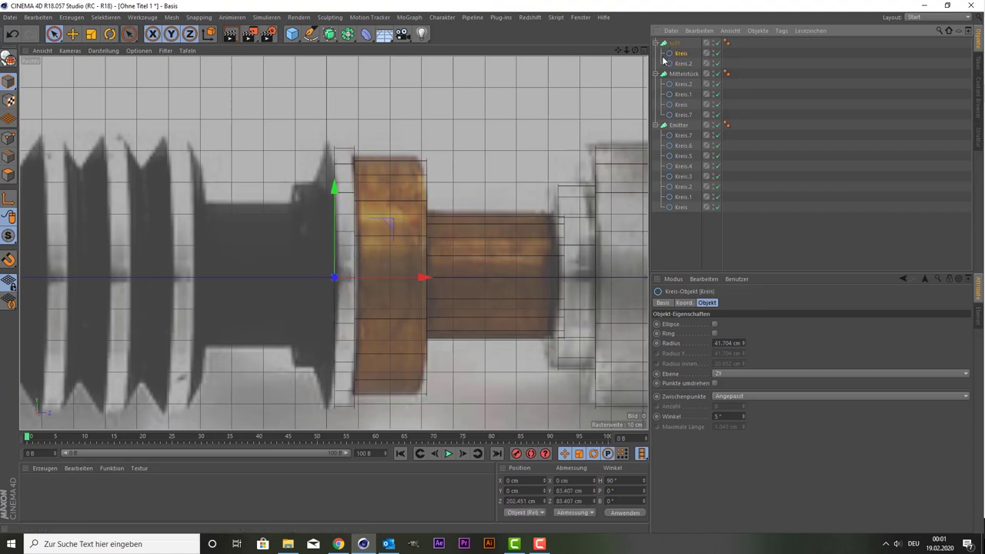
left_click_drag(681, 53, 678, 45, "ctrl")
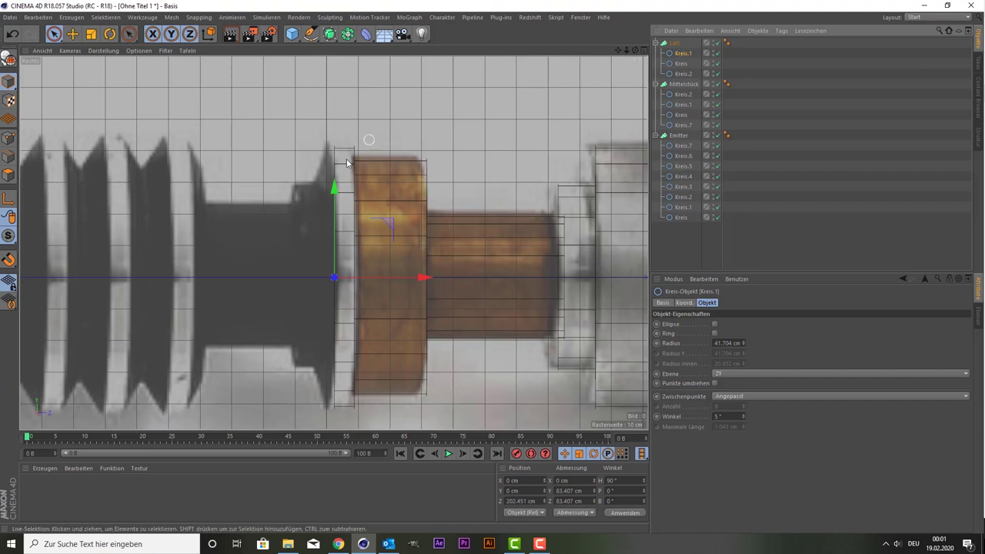
left_click(91, 34)
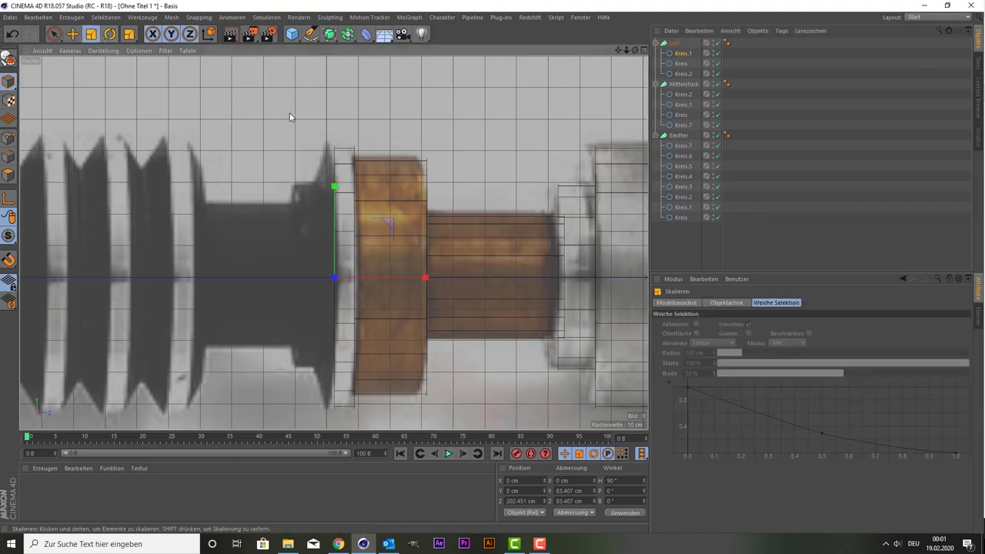
left_click(676, 43)
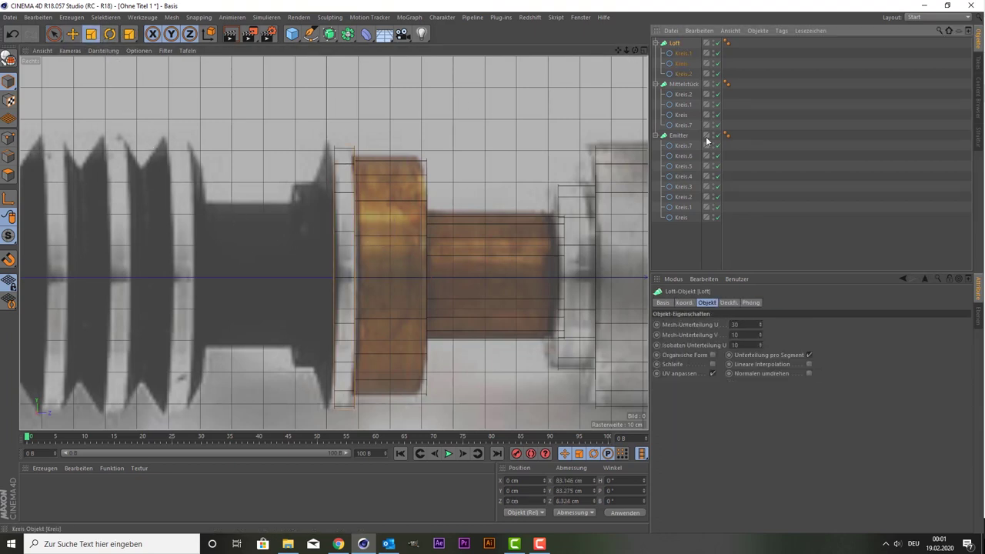
left_click(809, 364)
Step: Shrink Kreis.1 to the reference outline and duplicate it as Kreis.3 further left
left_click(682, 53)
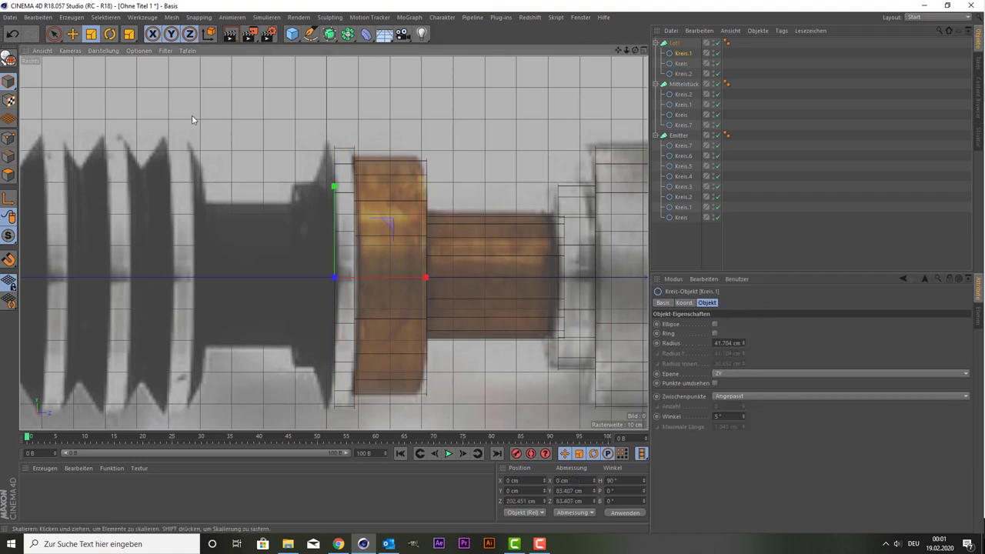
left_click_drag(192, 115, 172, 194)
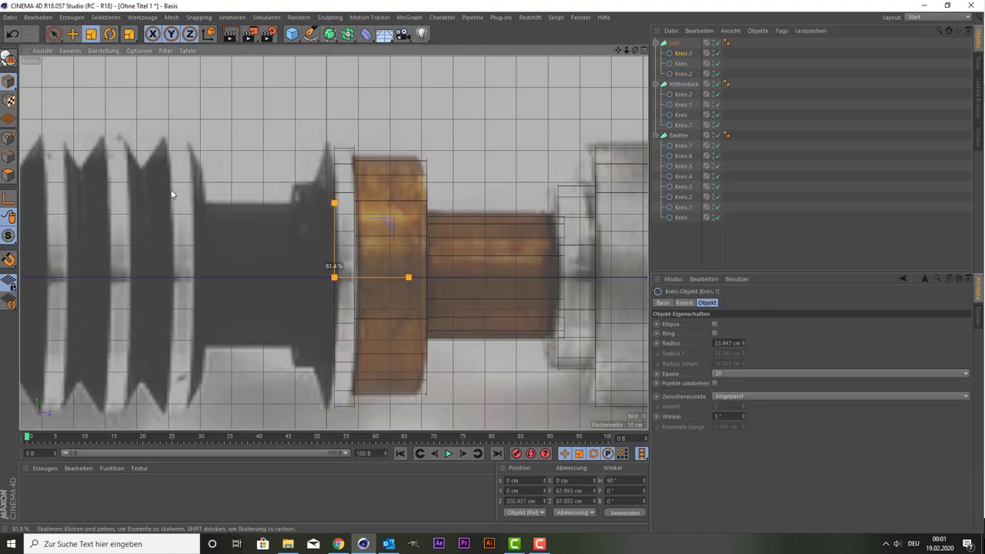
key("space")
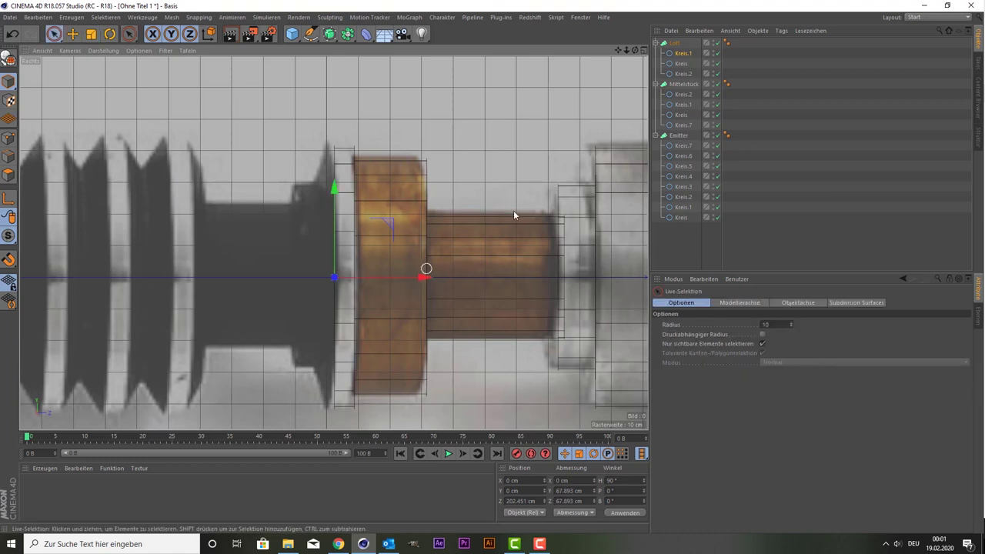
left_click_drag(682, 52, 681, 46)
left_click_drag(378, 275, 344, 285)
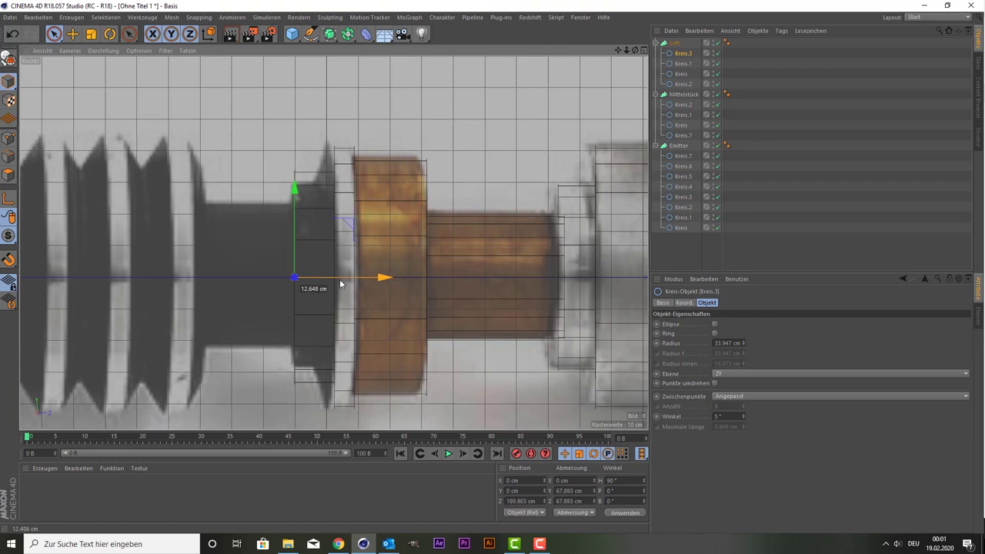
left_click_drag(344, 284, 339, 286)
Step: Shrink Kreis.1 and Kreis.3 slightly together and nudge them right
left_click(683, 64, "ctrl")
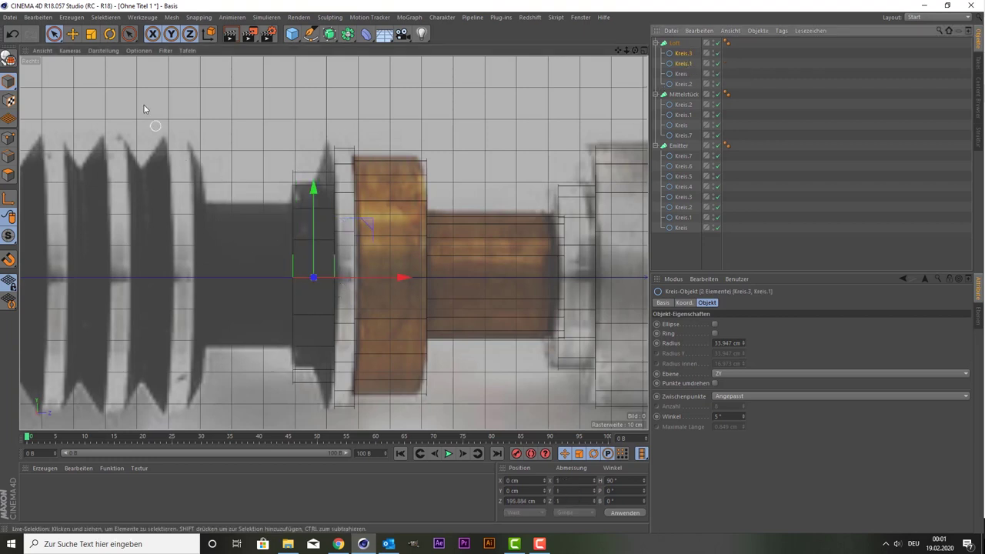
left_click(98, 35)
left_click_drag(235, 130, 213, 161)
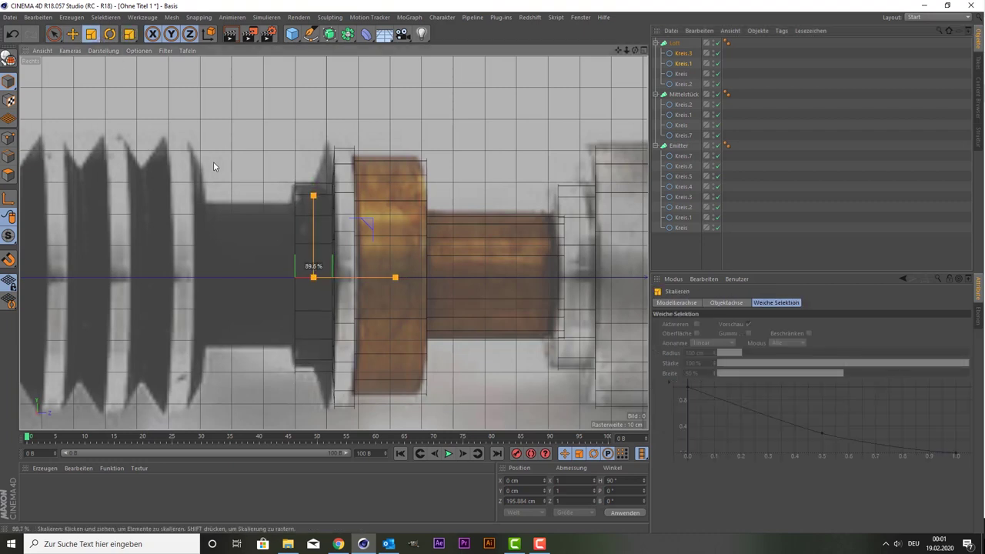
key("space")
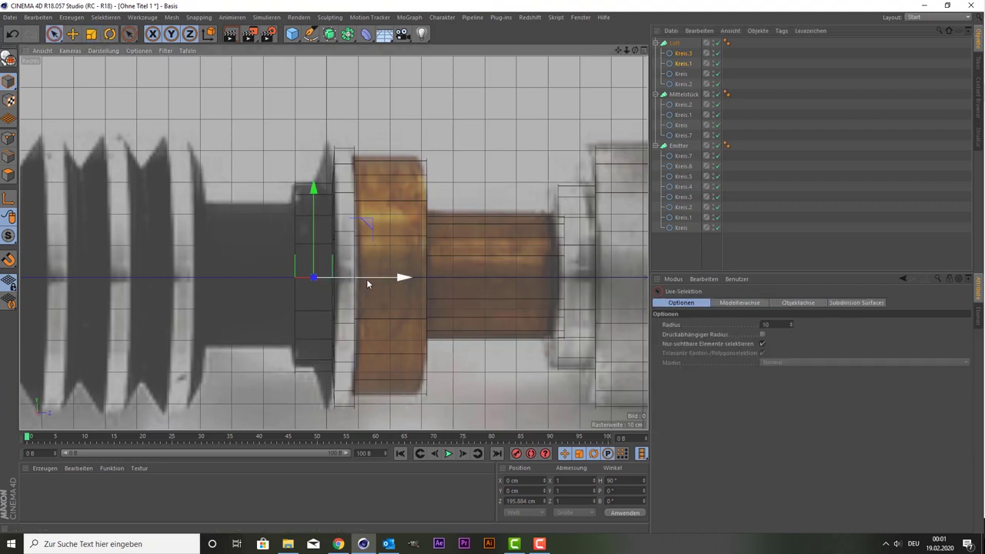
left_click_drag(367, 283, 370, 284)
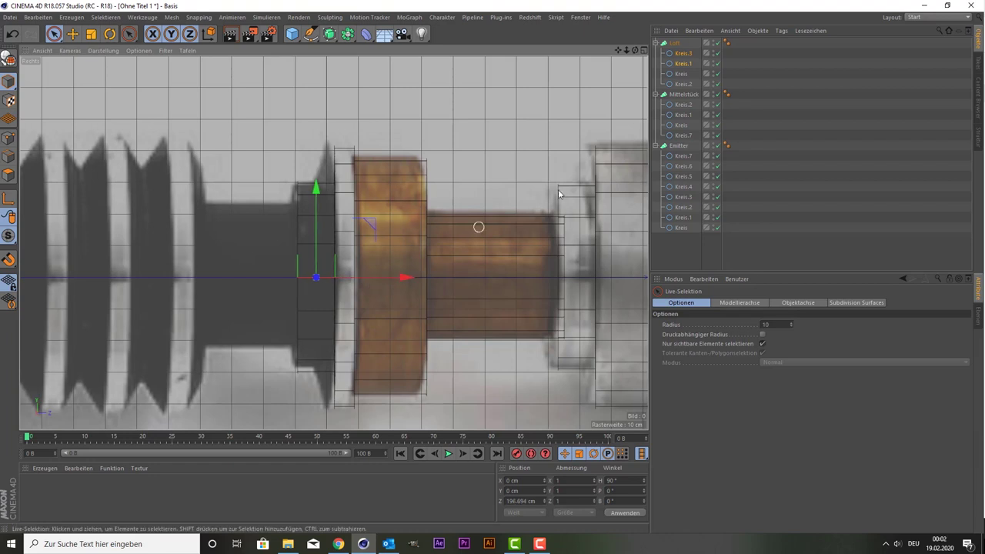
Step: Duplicate Kreis.3 as Kreis.4 and shrink it to the narrow grip width
left_click(689, 56)
left_click_drag(681, 48, 681, 46, "ctrl")
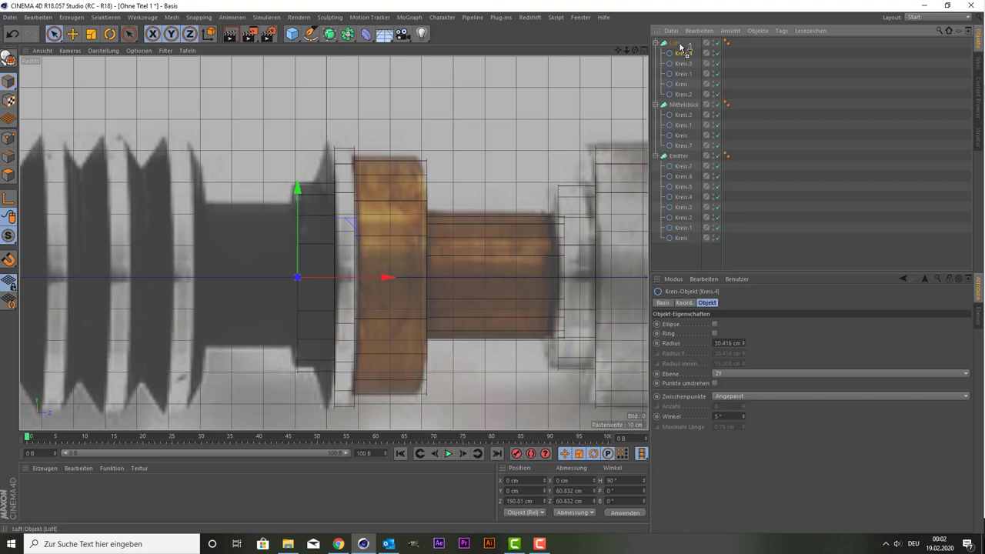
left_click(100, 32)
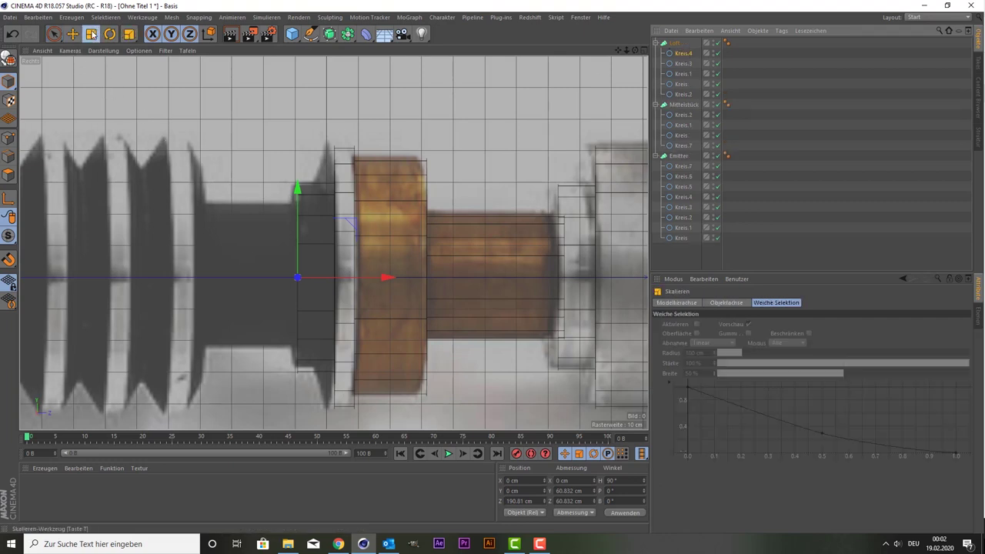
mouse_move(177, 131)
left_mouse_down()
mouse_move(144, 208)
mouse_move(150, 201)
left_mouse_up()
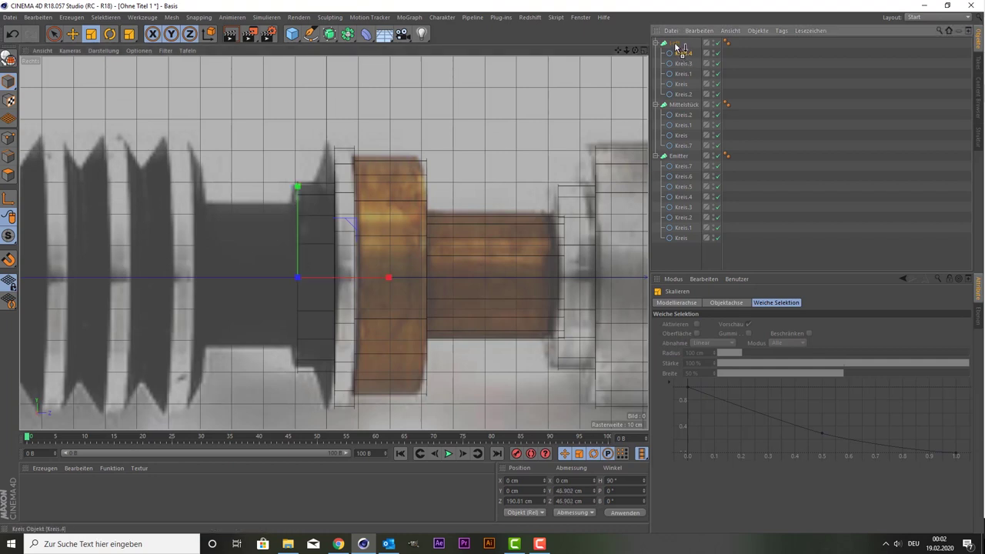
Step: Duplicate Kreis.4 as Kreis.5 and move it left along the hilt
left_click_drag(677, 47, 679, 49, "ctrl")
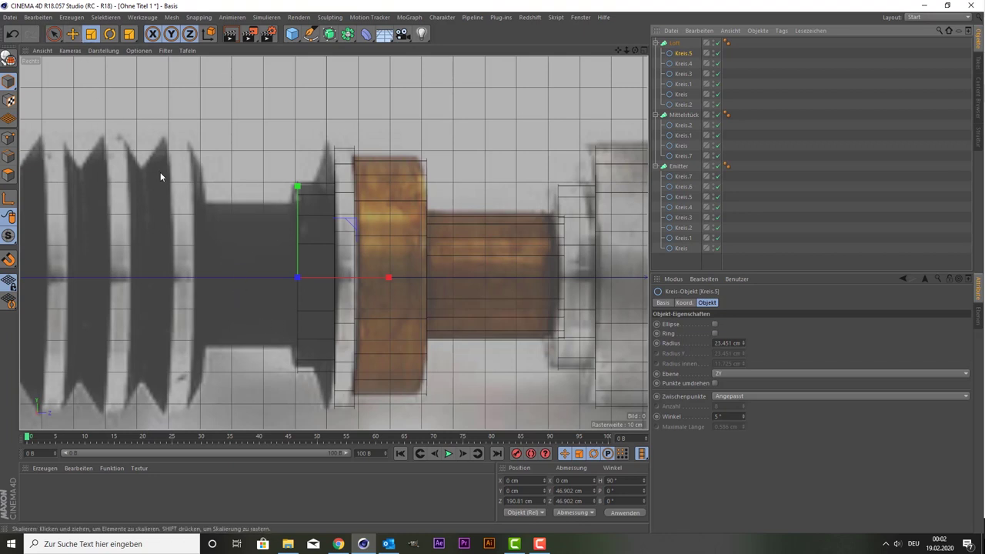
left_click(54, 34)
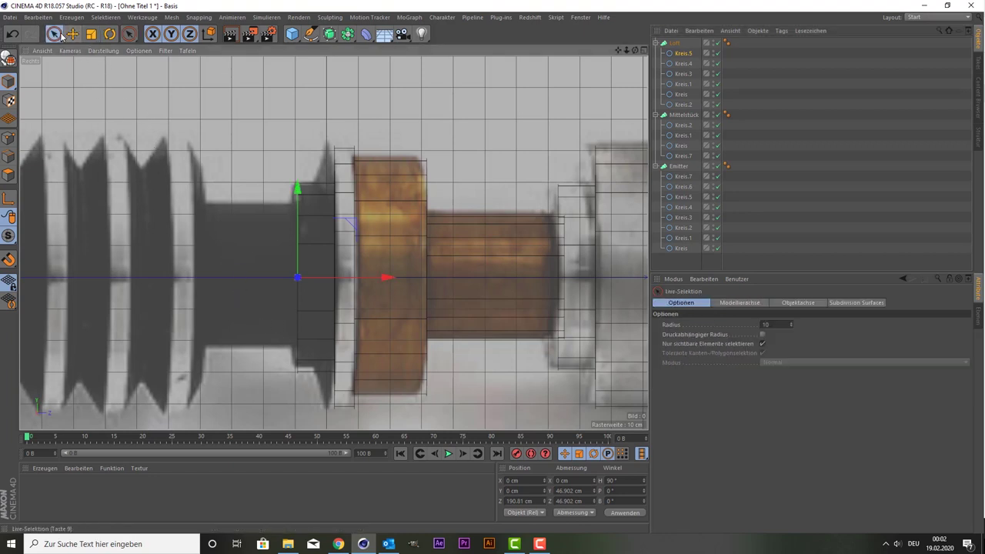
left_click(90, 35)
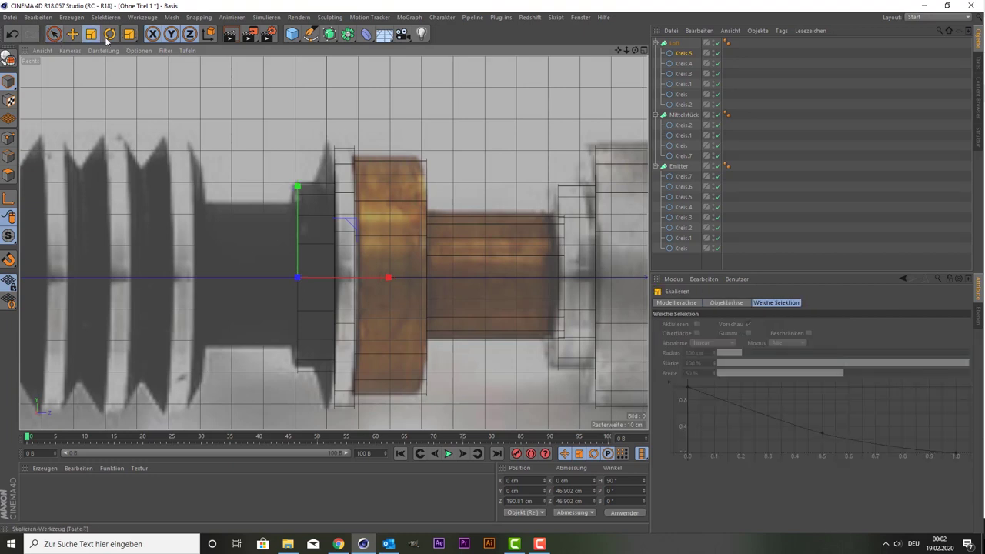
left_click(54, 38)
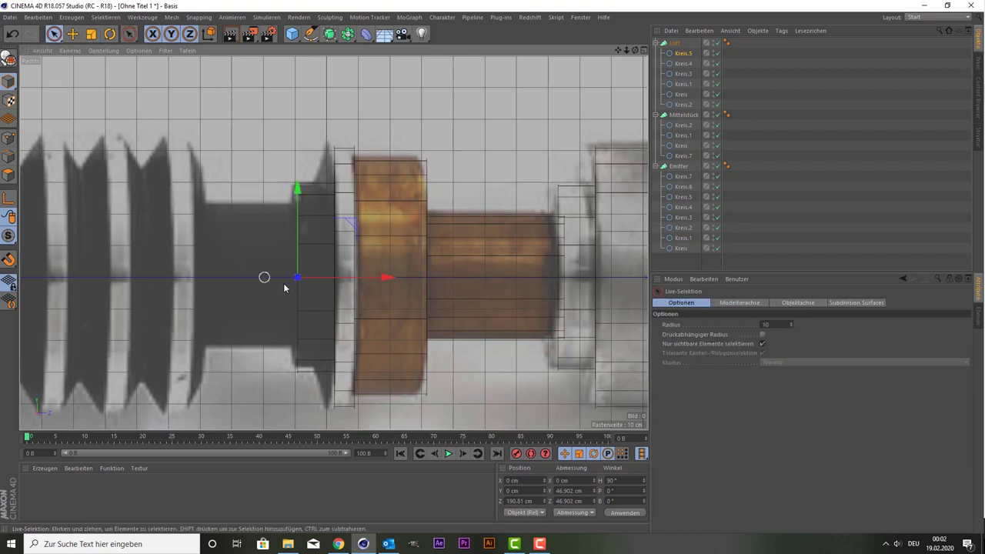
left_click_drag(340, 274, 245, 267)
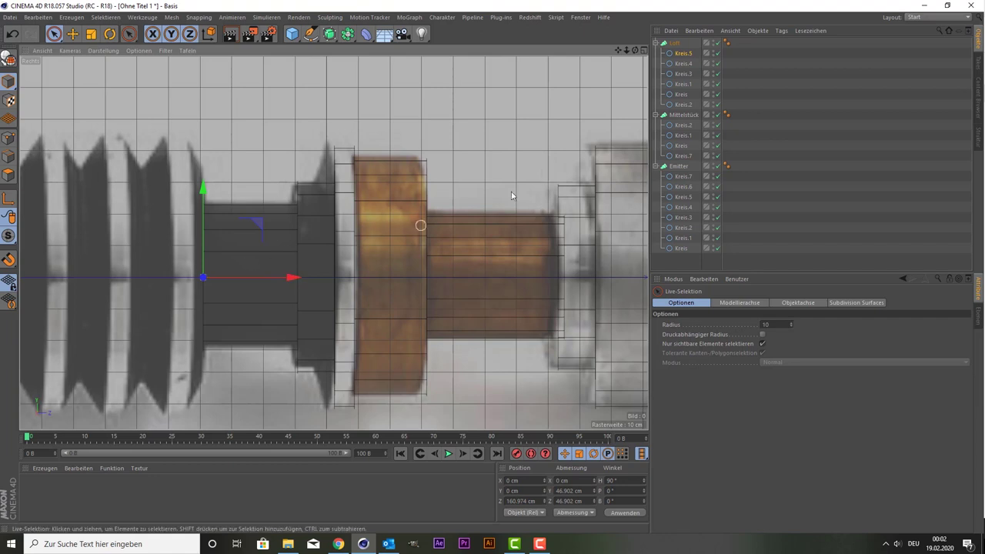
Step: Shrink Kreis.4 and Kreis.5 slightly together and nudge them right
left_click(682, 63, "ctrl")
key("t")
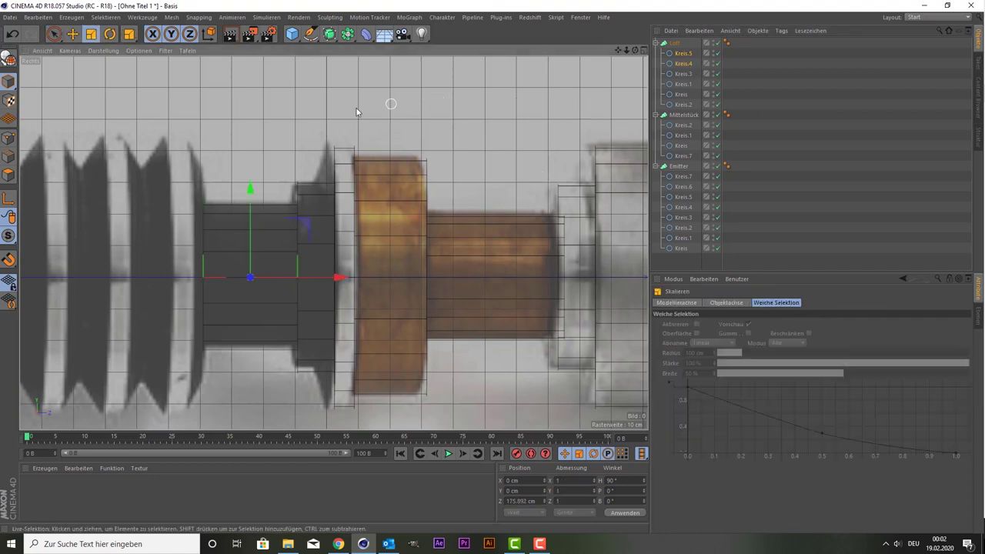
left_click_drag(296, 117, 285, 130)
key("space")
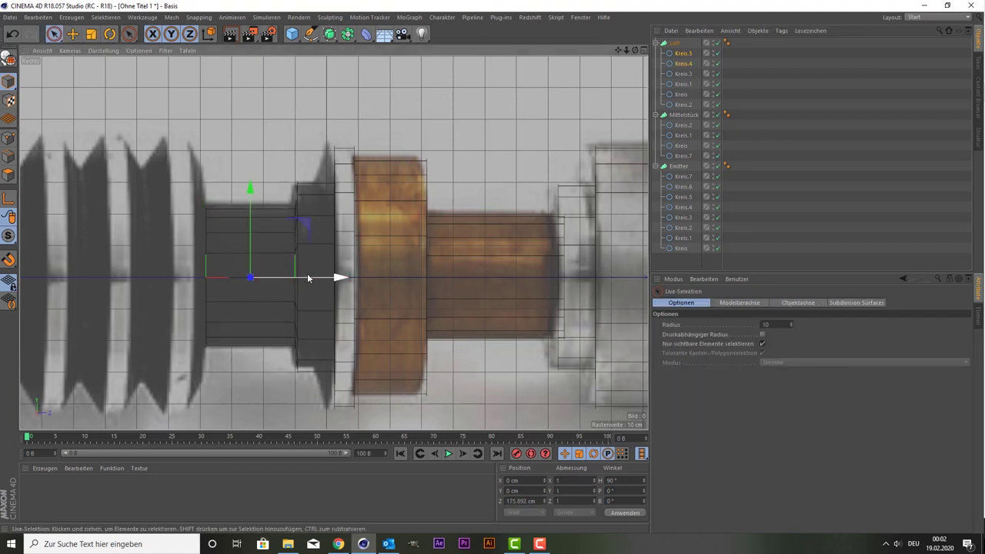
left_click_drag(306, 277, 308, 277)
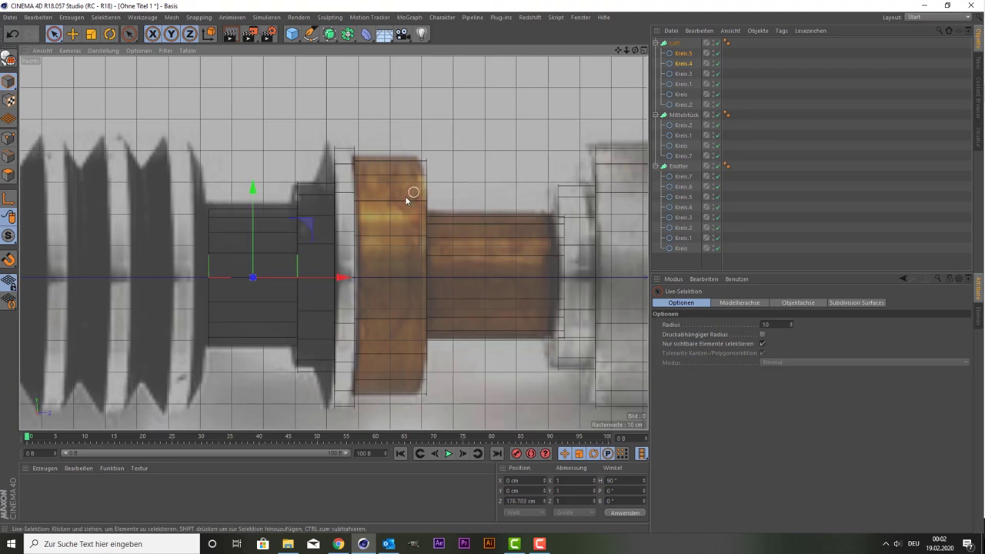
Step: Nudge Kreis.5 left and duplicate it as Kreis.6 at Z 161.368 cm
left_click(681, 53)
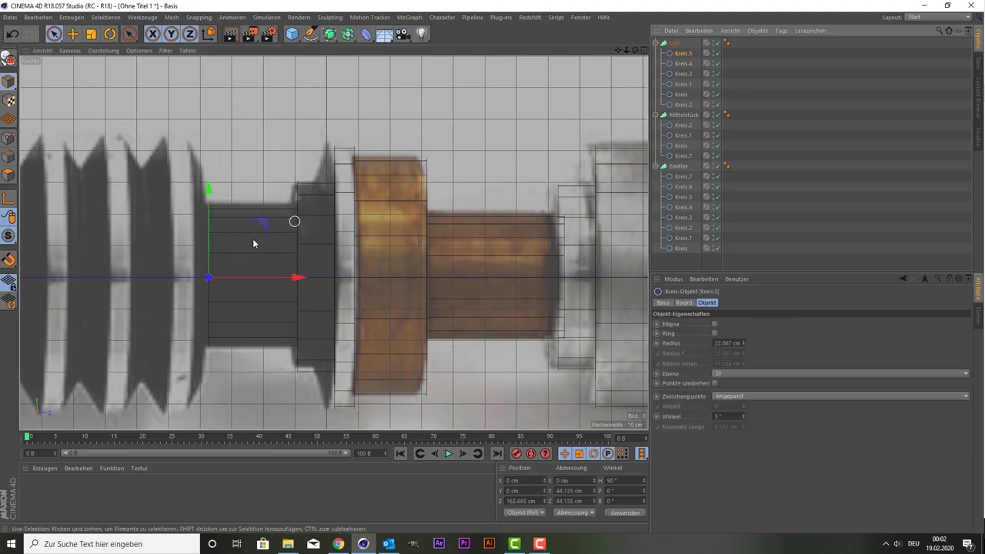
left_click_drag(243, 277, 243, 279)
left_click_drag(687, 54, 673, 45)
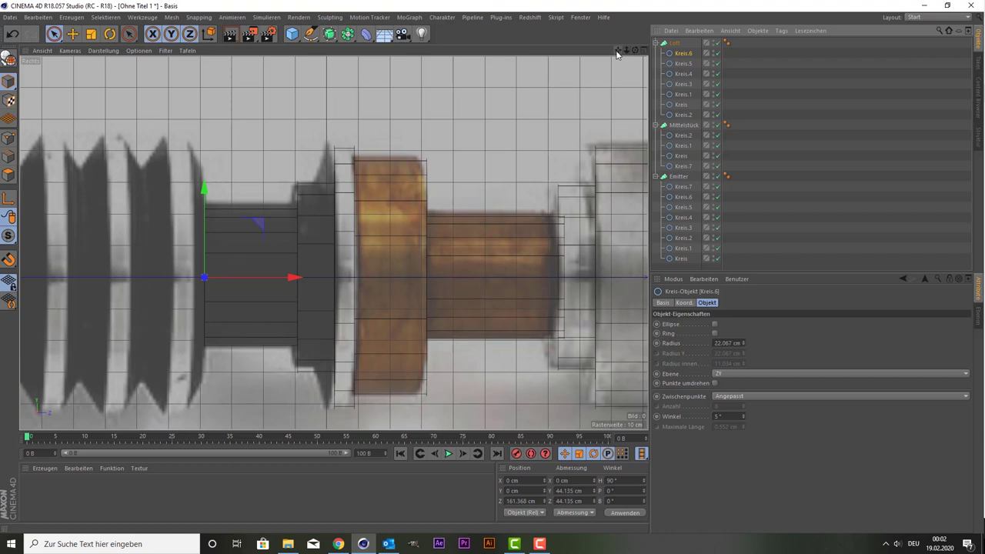
left_click_drag(615, 53, 727, 49)
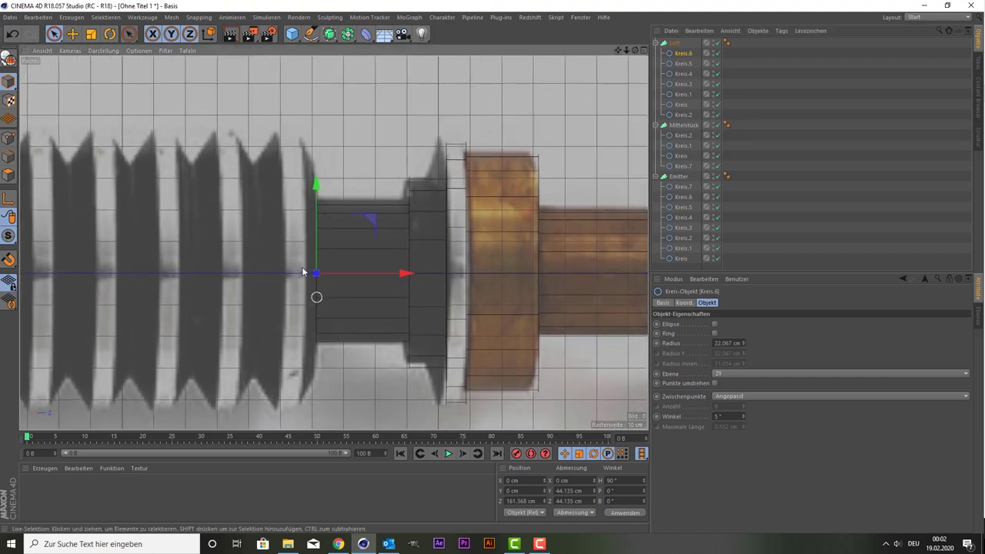
Step: Enlarge Kreis.6 to the ridge width and add Kreis.7 slightly further left
left_click(91, 34)
mouse_move(156, 128)
left_mouse_down()
mouse_move(313, 74)
mouse_move(377, 74)
mouse_move(343, 251)
mouse_move(350, 275)
left_mouse_up()
key("space")
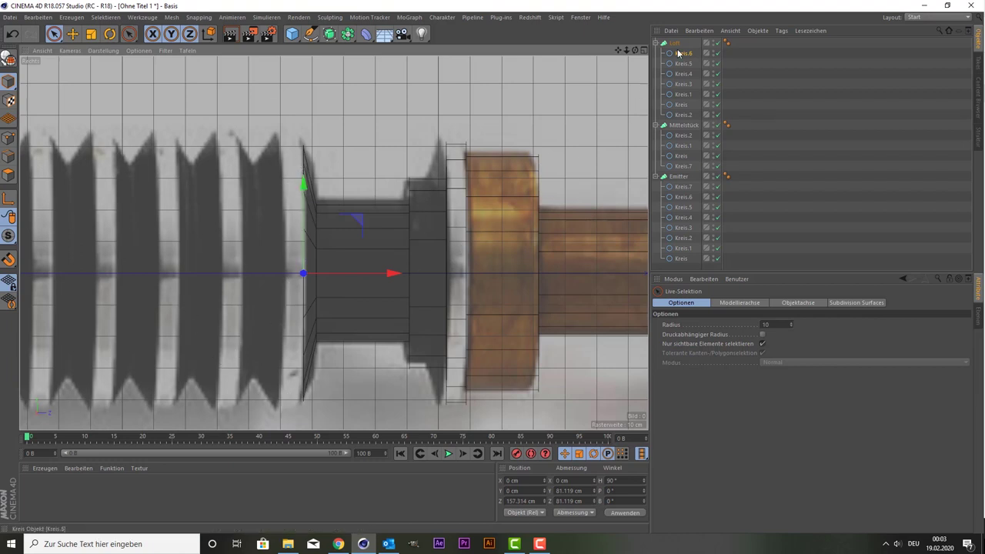
left_click_drag(677, 48, 677, 47)
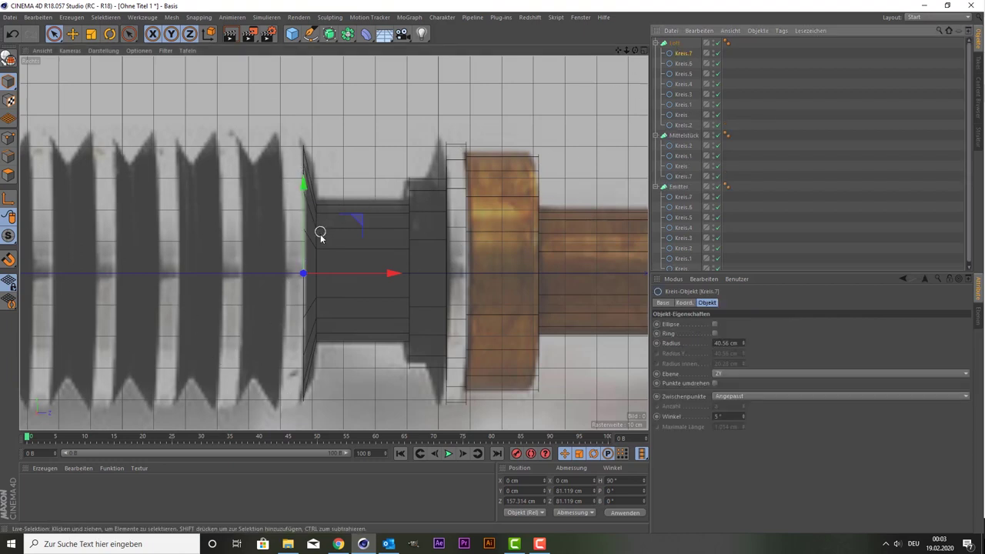
left_click_drag(363, 276, 343, 276)
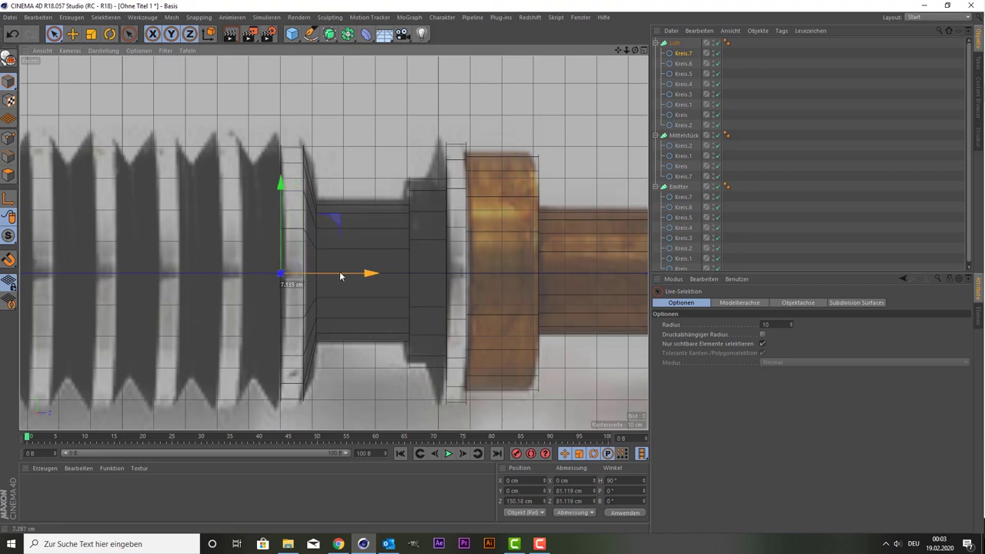
left_click_drag(341, 272, 344, 273)
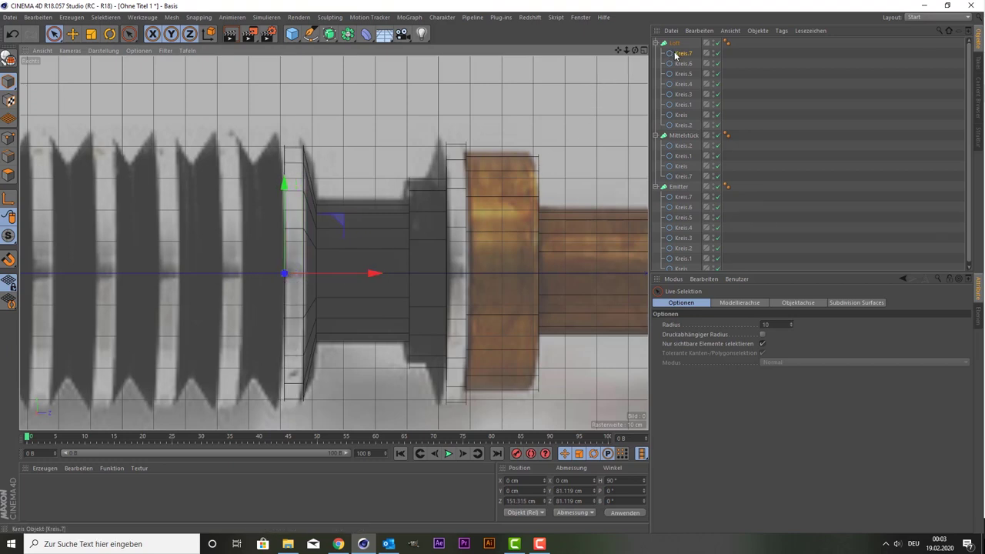
Step: Duplicate Kreis.7 as Kreis.8, move it left and shrink it to about 88%
left_click_drag(674, 56, 674, 47)
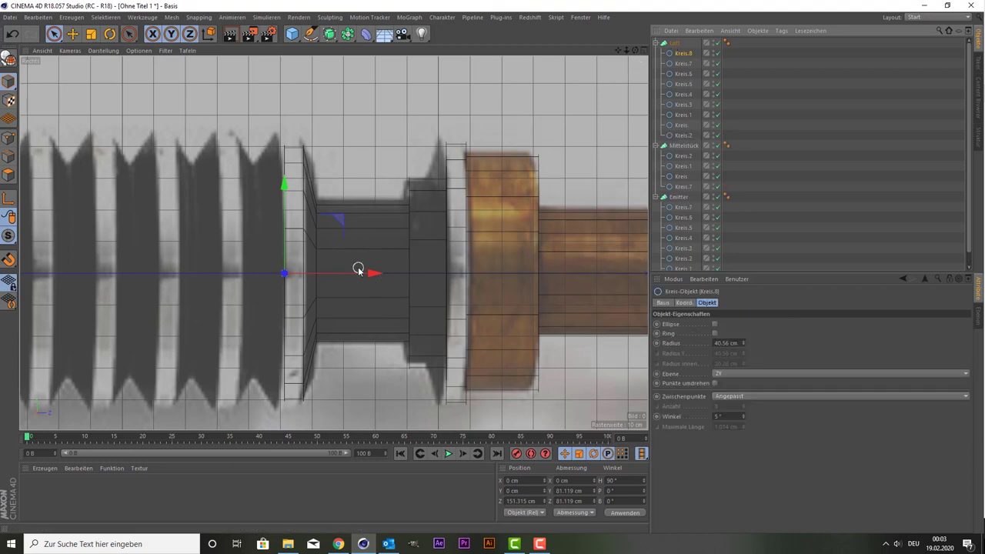
left_click_drag(359, 273, 329, 278)
key("t")
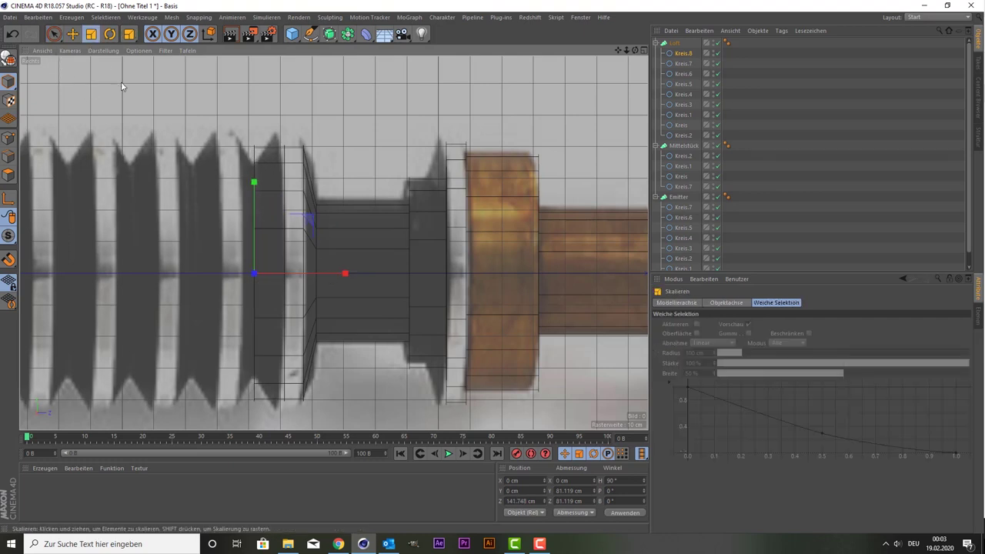
left_click_drag(121, 81, 100, 149)
Step: Add Kreis.9 further left at Z 136.883 cm, enlarged to about 118% (80.102 cm across)
left_click_drag(686, 58, 682, 48)
key("space")
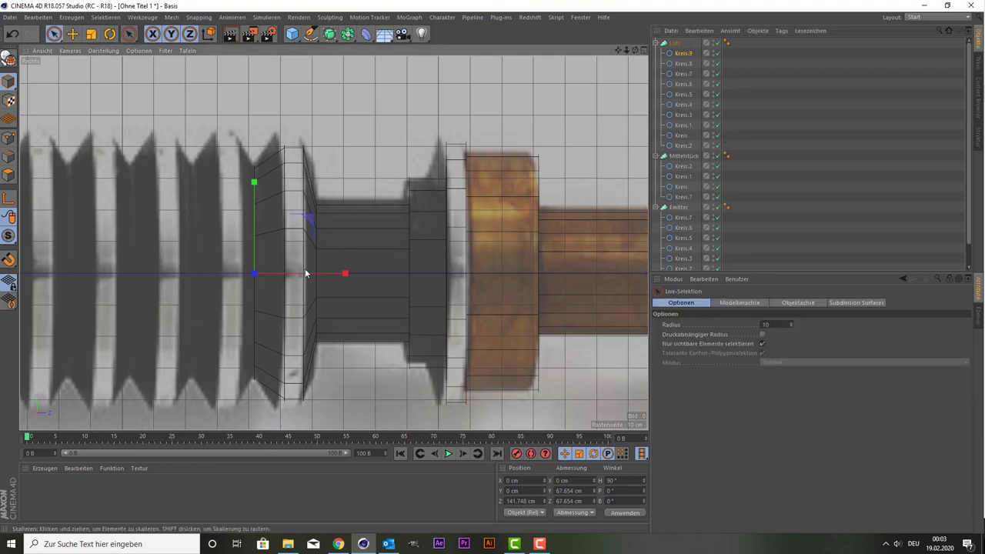
left_click_drag(308, 274, 284, 273)
key("t")
mouse_move(241, 243)
left_mouse_down()
mouse_move(205, 117)
mouse_move(197, 130)
left_mouse_up()
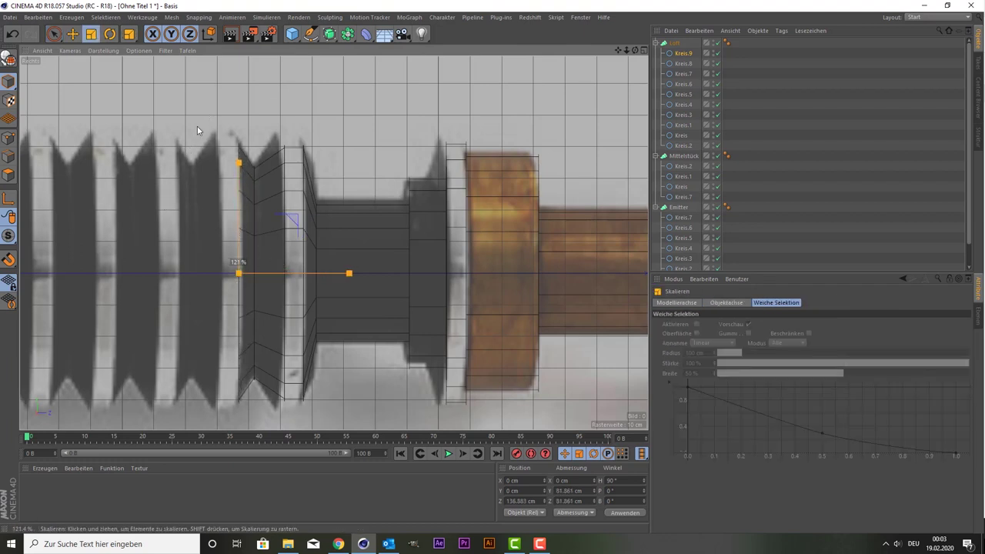
left_click_drag(197, 130, 190, 136)
left_click_drag(189, 131, 189, 132)
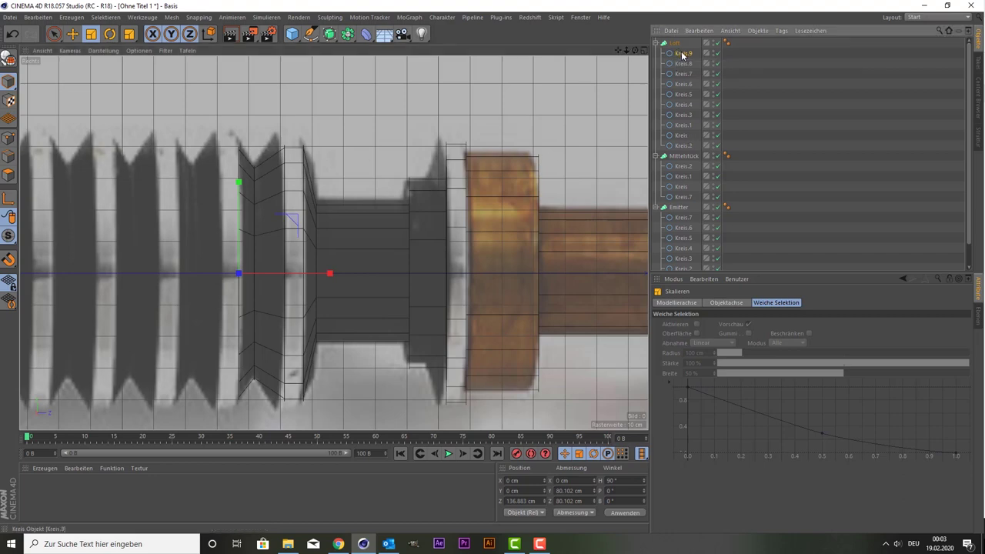
Step: Add two more circles left along the grip, shrinking the second into the ridge valley
left_click_drag(680, 53, 682, 46, "ctrl")
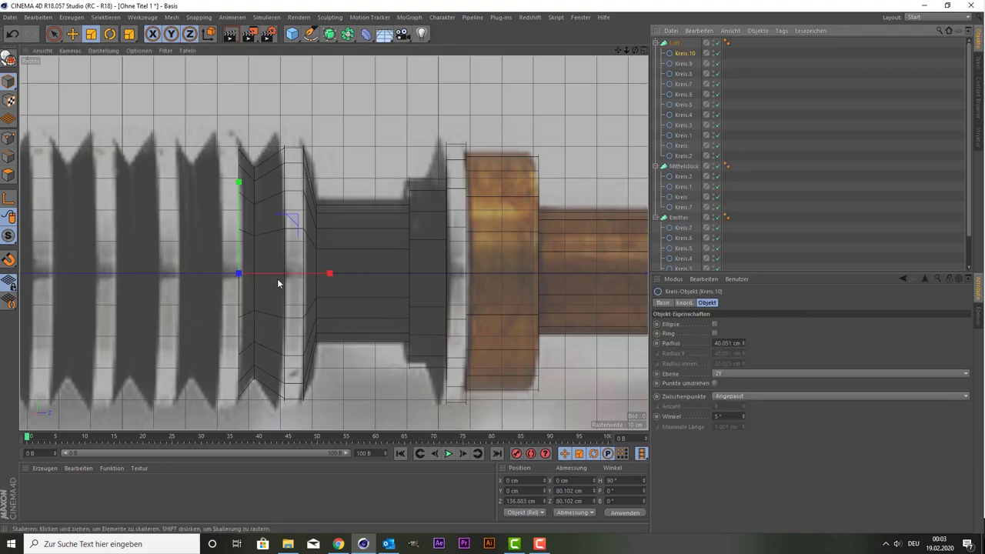
key("space")
left_click_drag(288, 273, 274, 271)
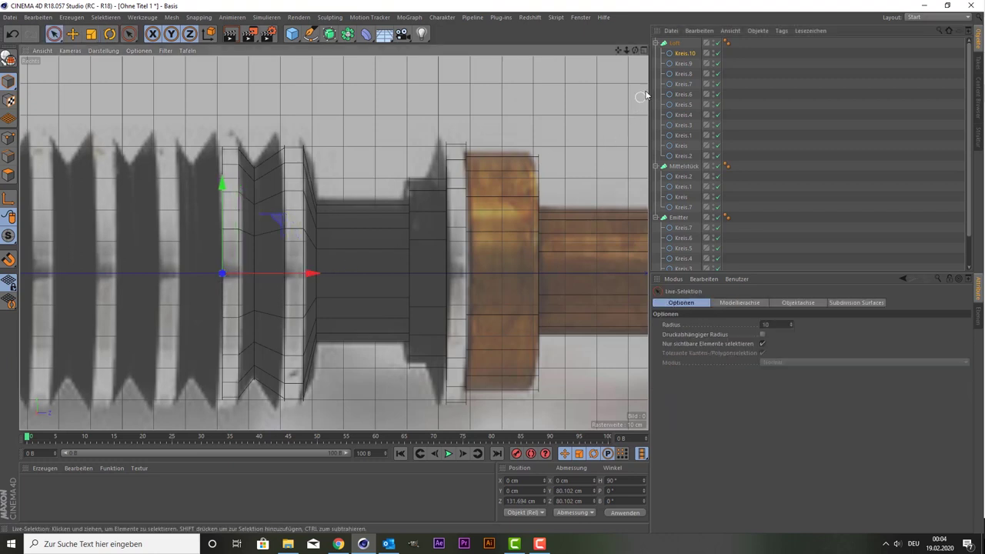
left_click_drag(680, 53, 682, 51, "ctrl")
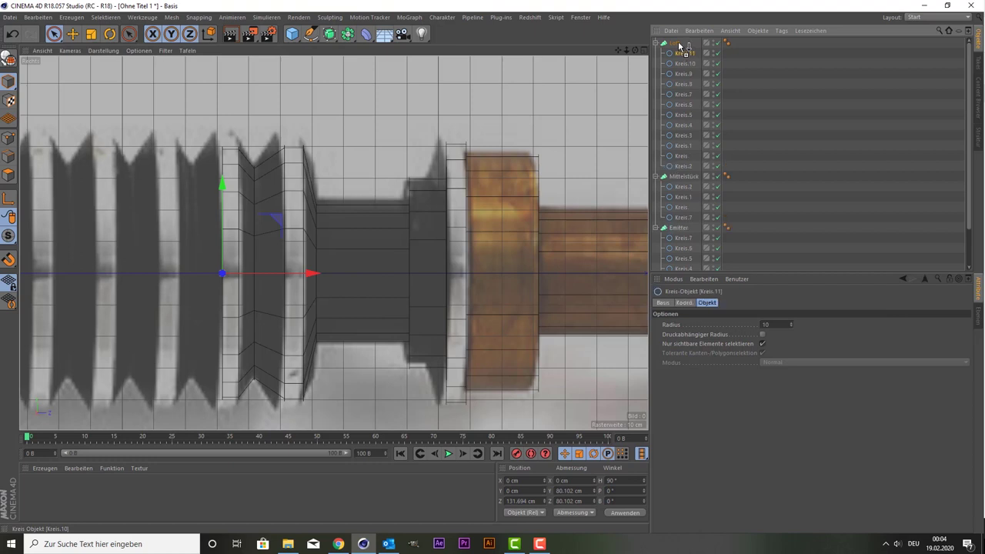
left_click_drag(259, 273, 242, 272)
key("t")
left_click_drag(117, 97, 96, 141)
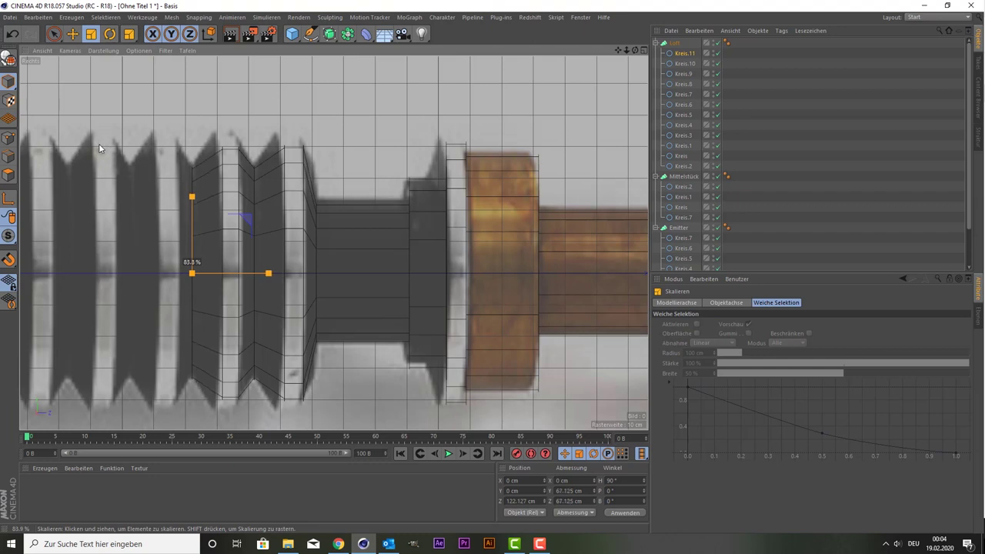
left_click_drag(99, 143, 98, 143)
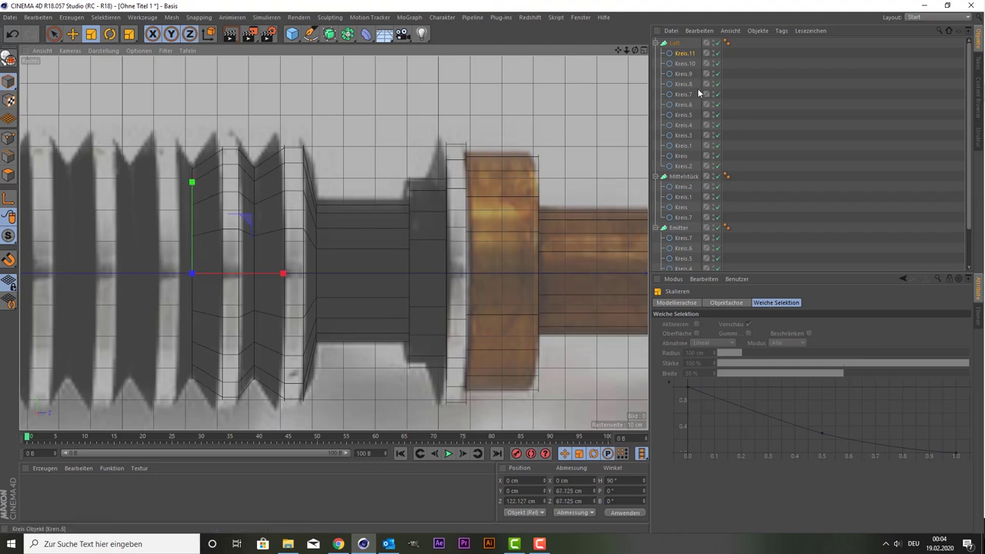
Step: Add another circle about 5 cm further left, enlarged to the ridge peak
left_click_drag(684, 56, 684, 49, "ctrl")
key("space")
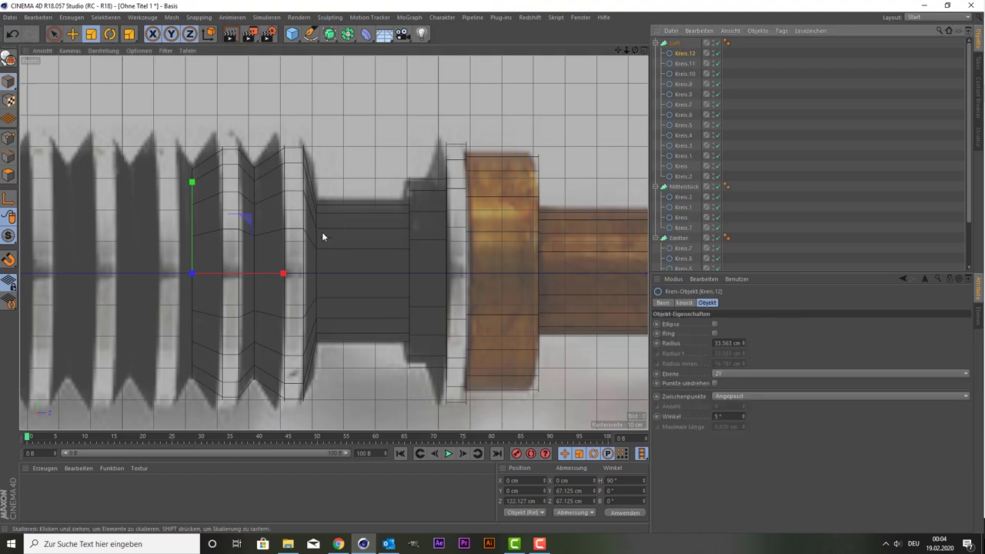
left_click_drag(250, 274, 233, 275)
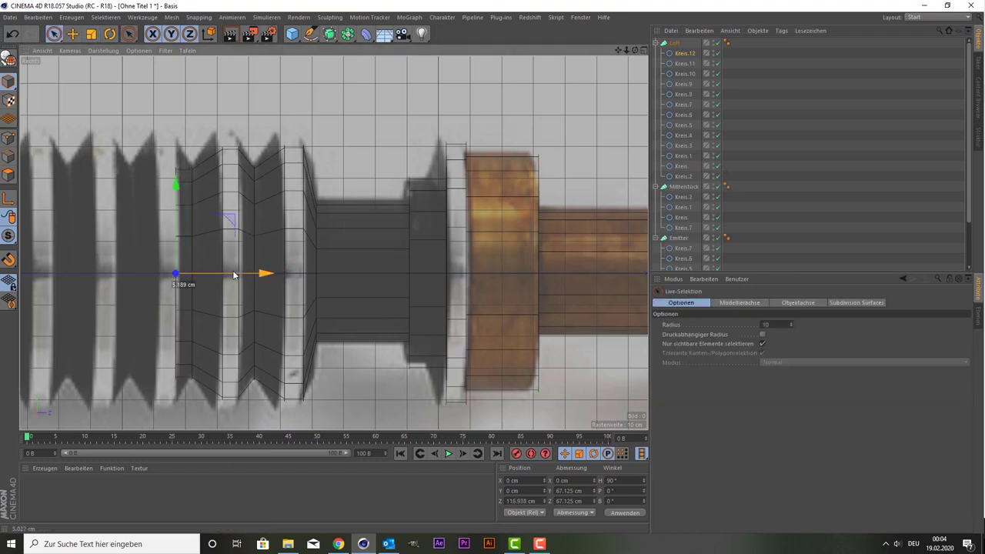
key("t")
mouse_move(139, 182)
left_mouse_down()
mouse_move(158, 103)
mouse_move(152, 128)
left_mouse_up()
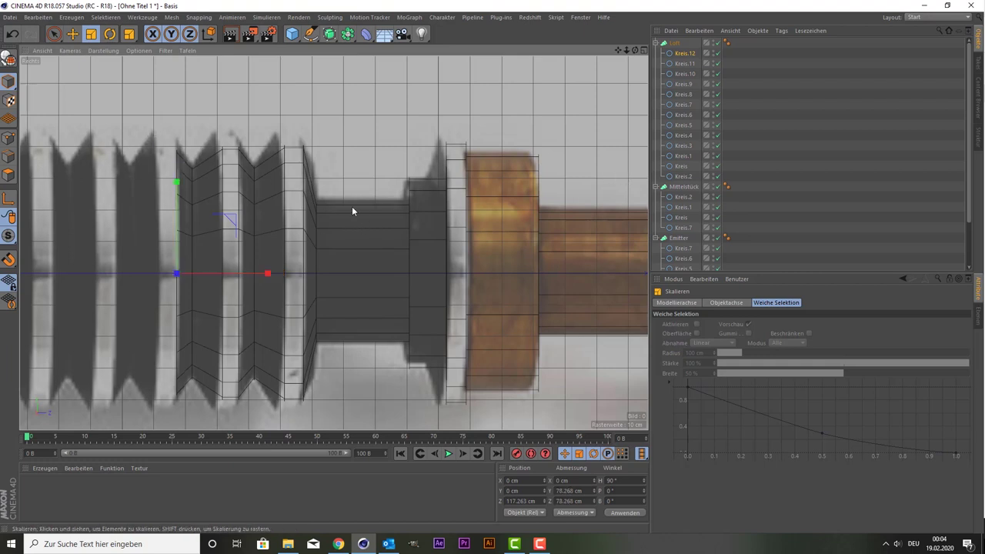
left_click_drag(341, 183, 341, 184)
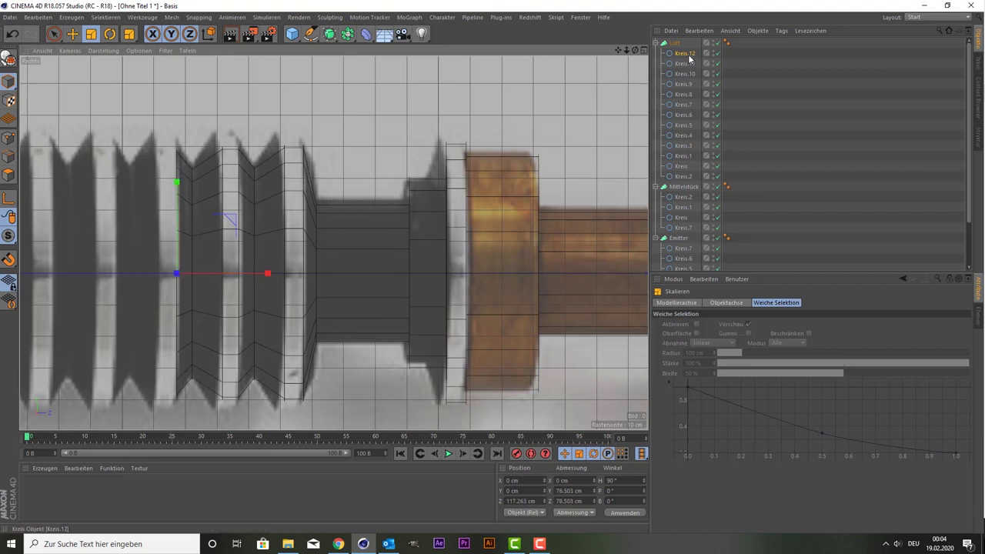
key("space")
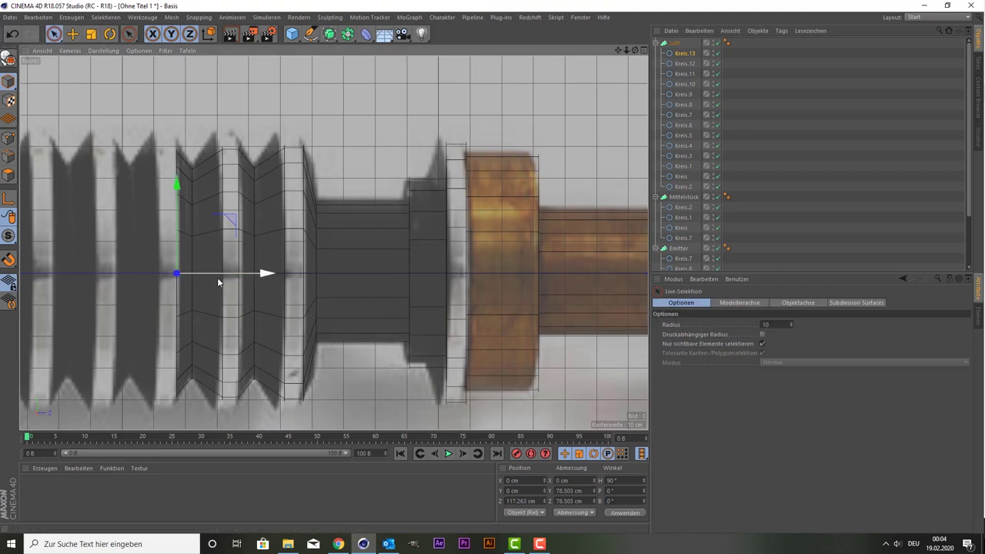
left_click_drag(222, 276, 206, 275)
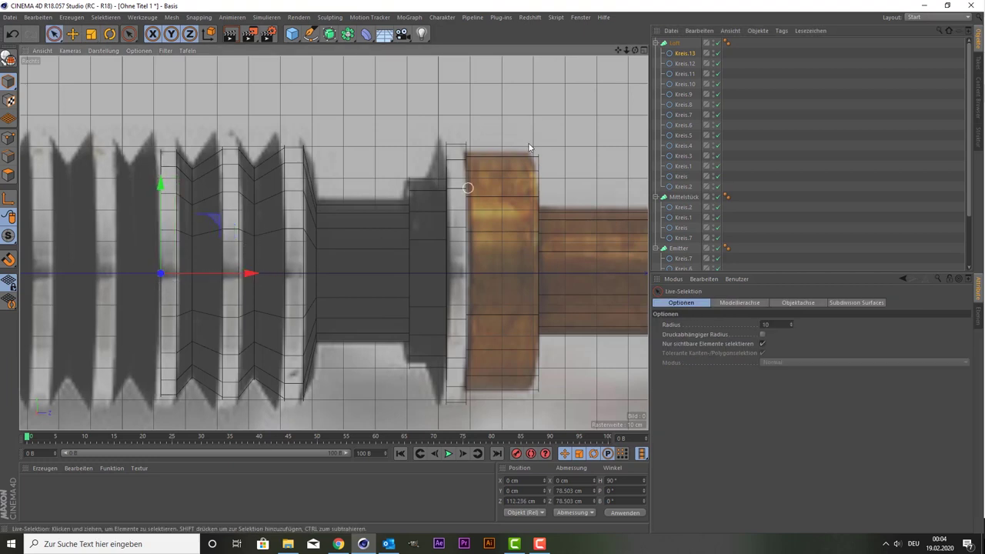
Step: Add Kreis.14 about 10 cm further left, shrunk to 66.571 cm across
left_click_drag(684, 53, 680, 46)
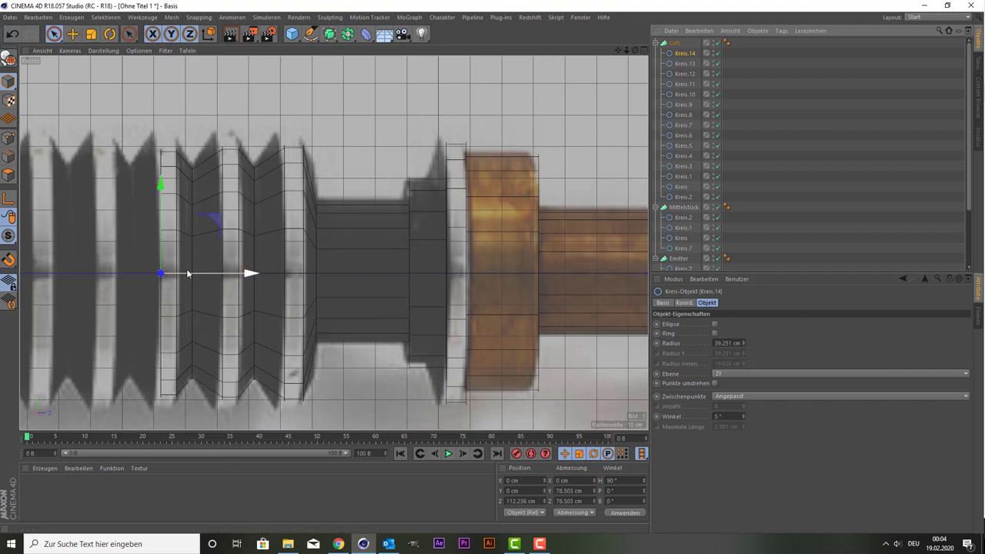
left_click_drag(187, 273, 156, 274)
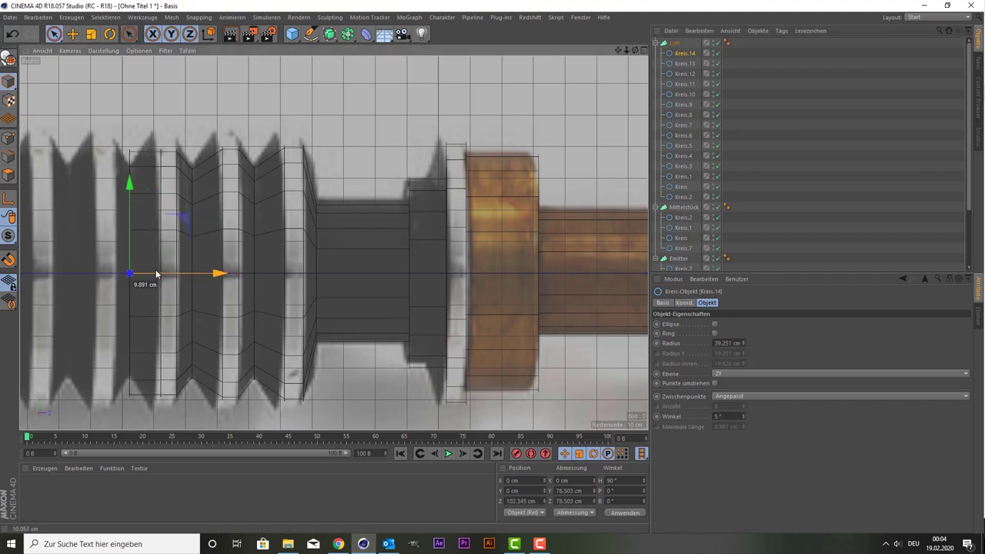
key("t")
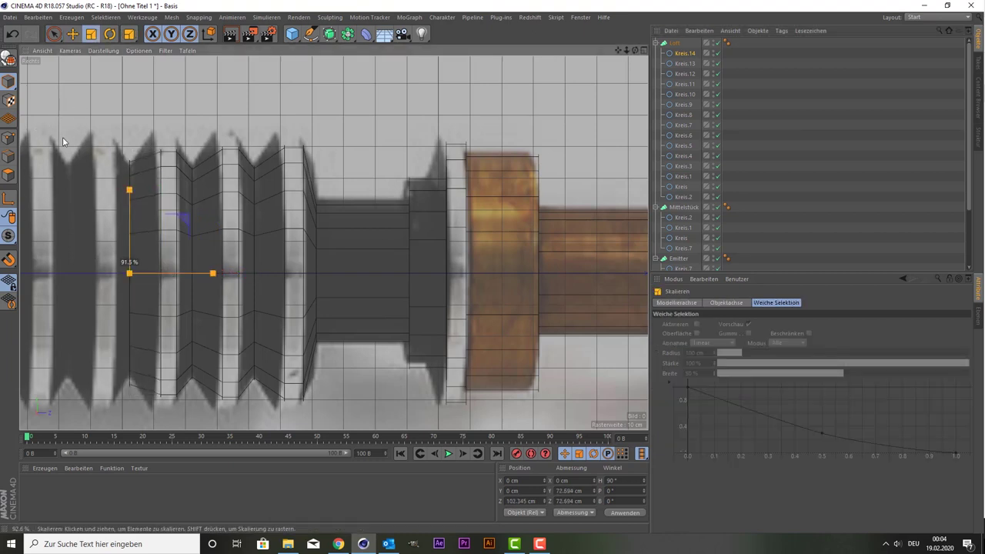
left_click_drag(62, 137, 57, 157)
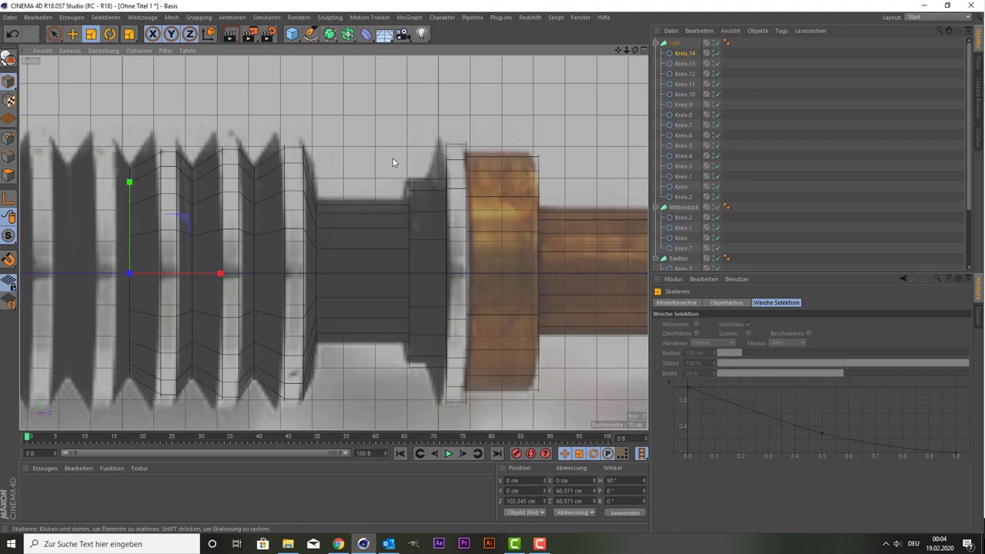
Step: Reframe the Right view and add a circle about 4.5 cm further left, enlarged to the ridge peak
scroll(392, 158, "down", 4)
scroll(406, 141, "up", 2)
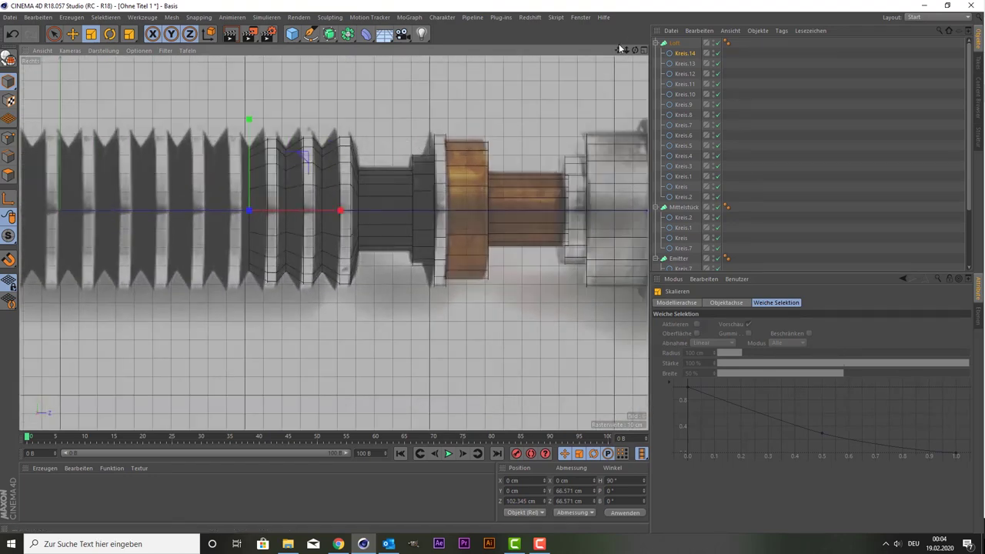
mouse_move(619, 48)
left_mouse_down()
mouse_move(334, 243)
mouse_move(321, 193)
left_mouse_up()
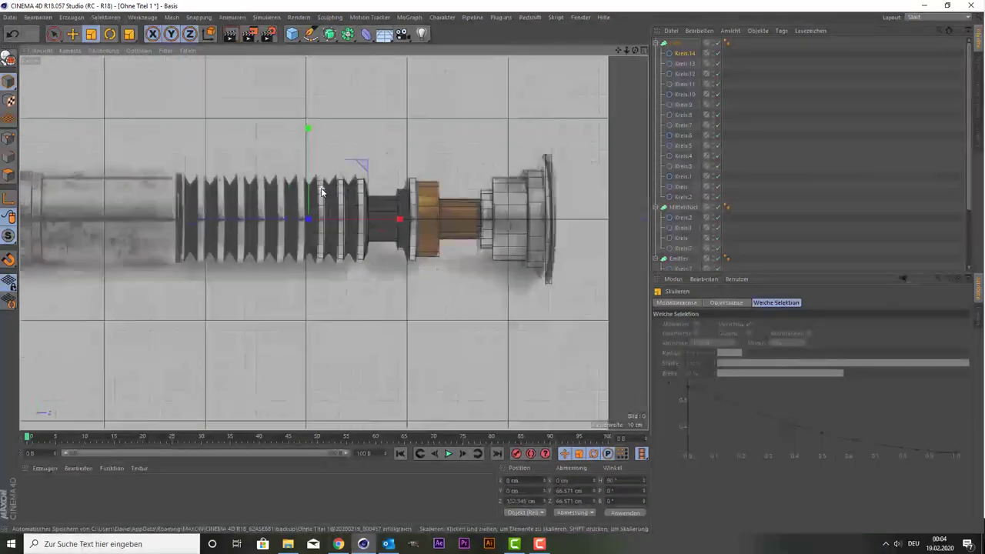
scroll(316, 196, "up", 1)
scroll(314, 196, "up", 2)
scroll(313, 198, "up", 2)
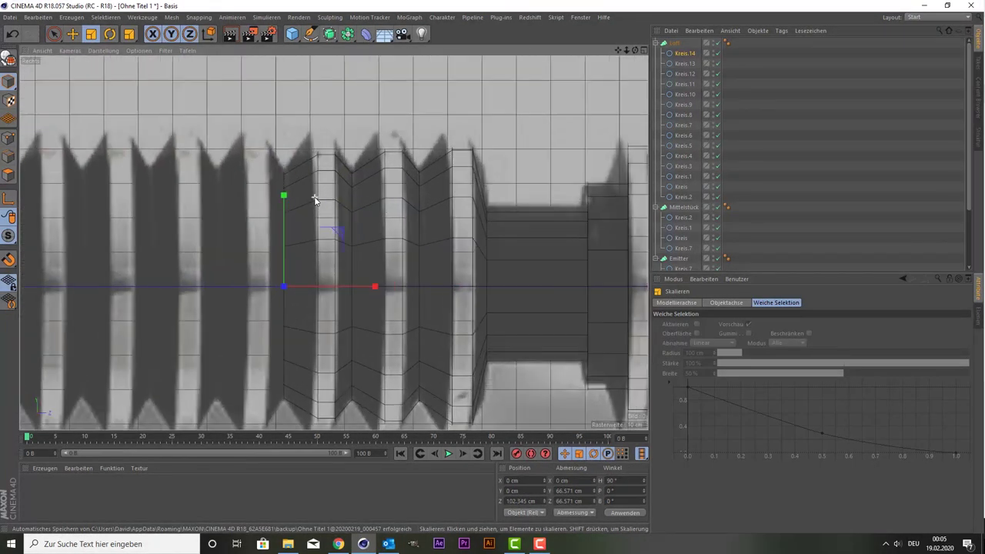
key("9")
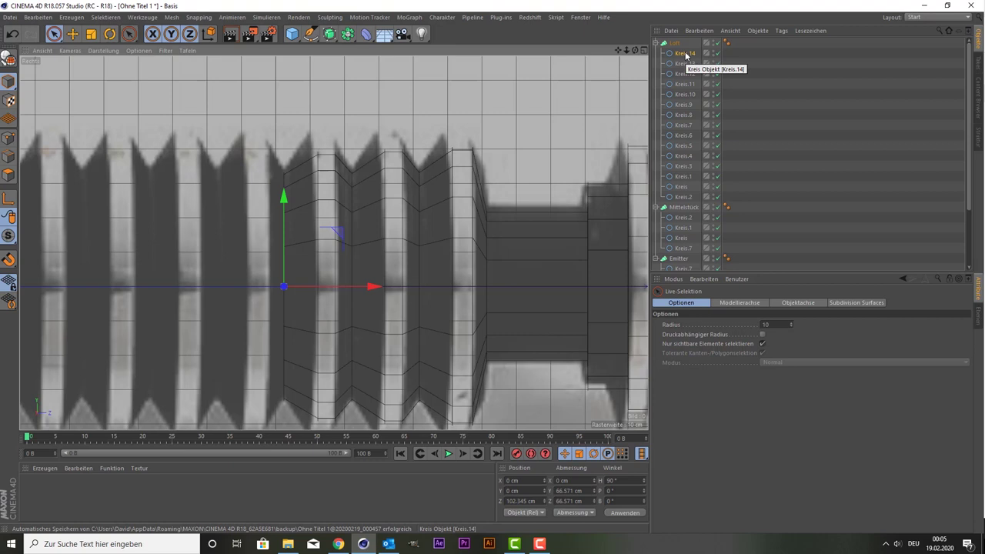
left_click_drag(686, 54, 684, 44, "ctrl")
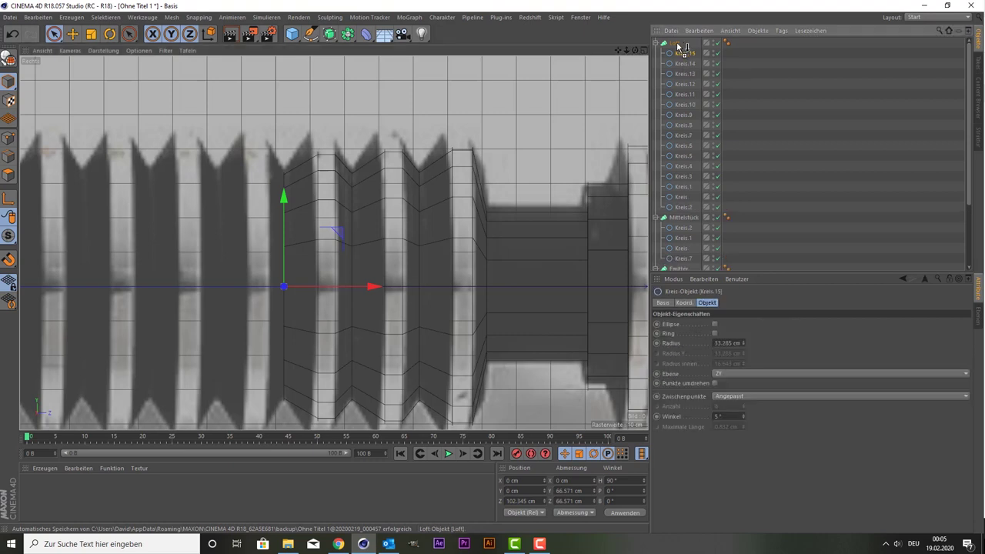
left_click_drag(339, 286, 324, 292)
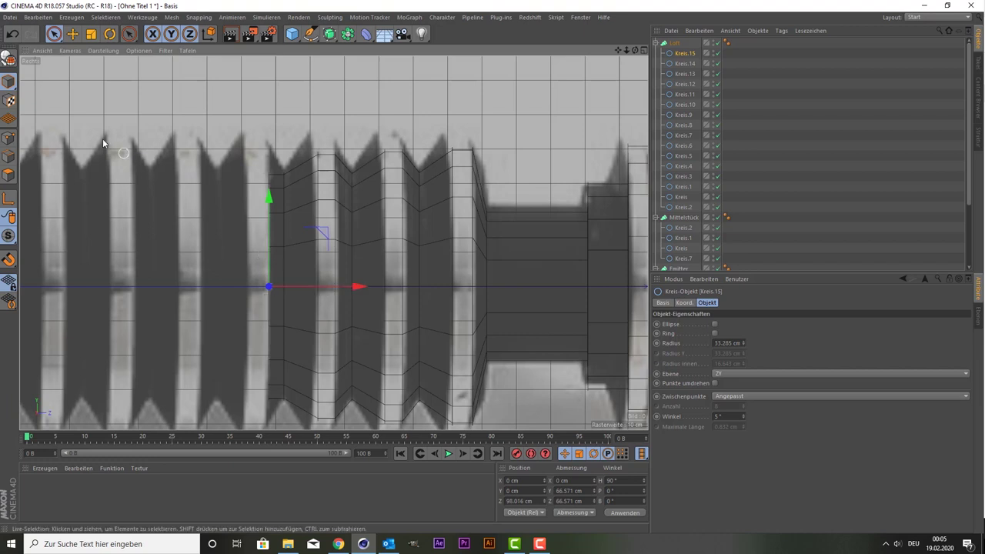
key("t")
left_click_drag(133, 98, 177, 98)
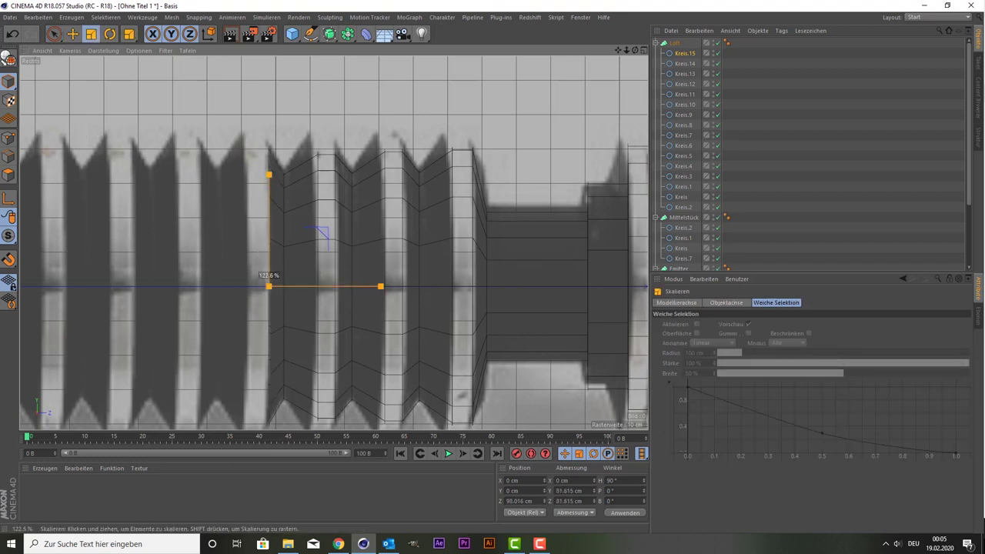
left_click_drag(185, 62, 178, 67)
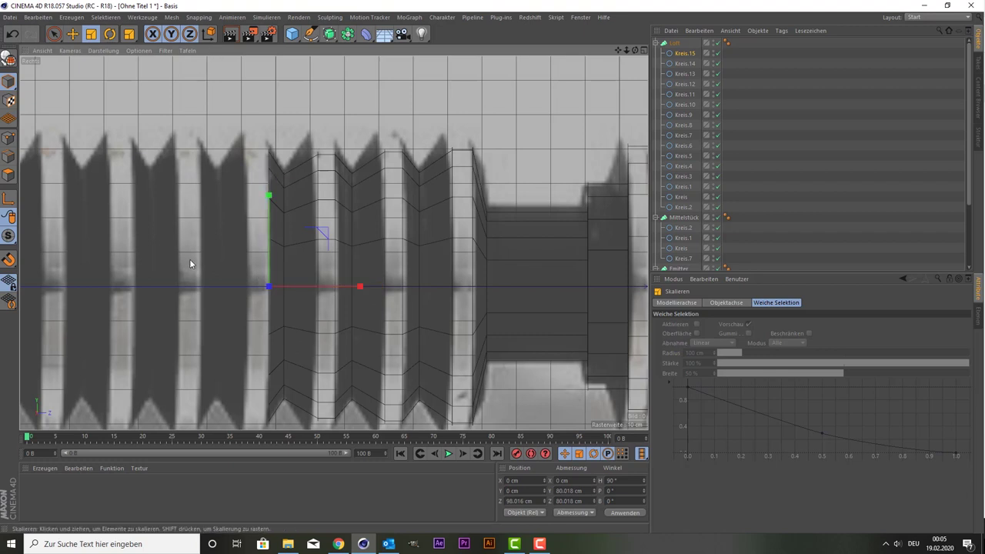
Step: Add Kreis.16 just left, then paste Kreis.17 about 8 cm further left, shrunk to about 85%
scroll(190, 264, "down", 2)
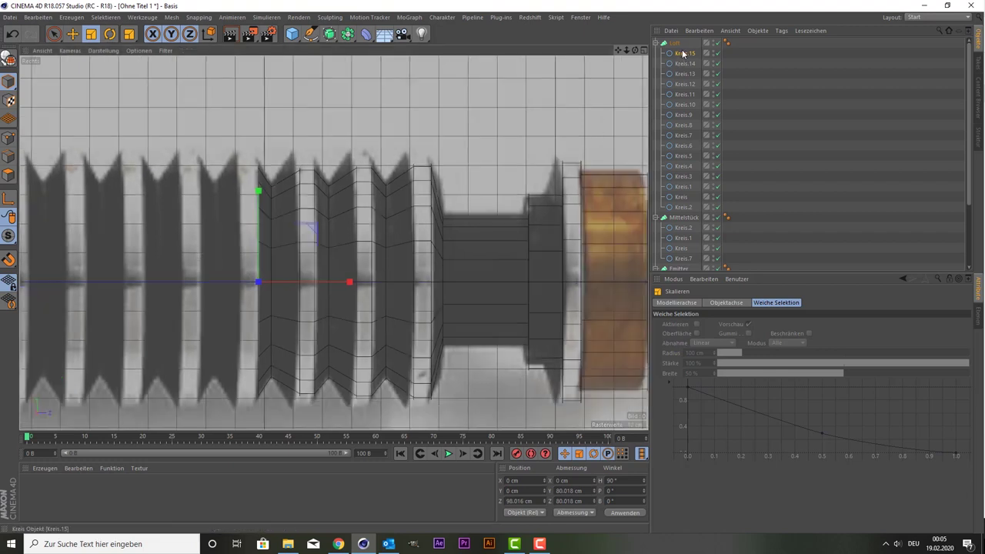
left_click_drag(684, 54, 674, 46, "ctrl")
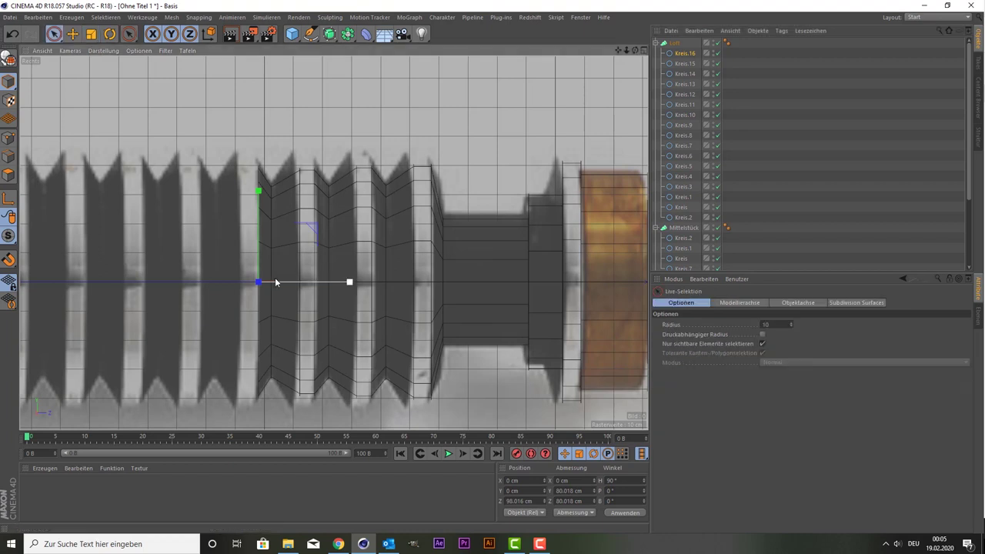
left_click_drag(285, 283, 268, 281)
left_click(681, 59)
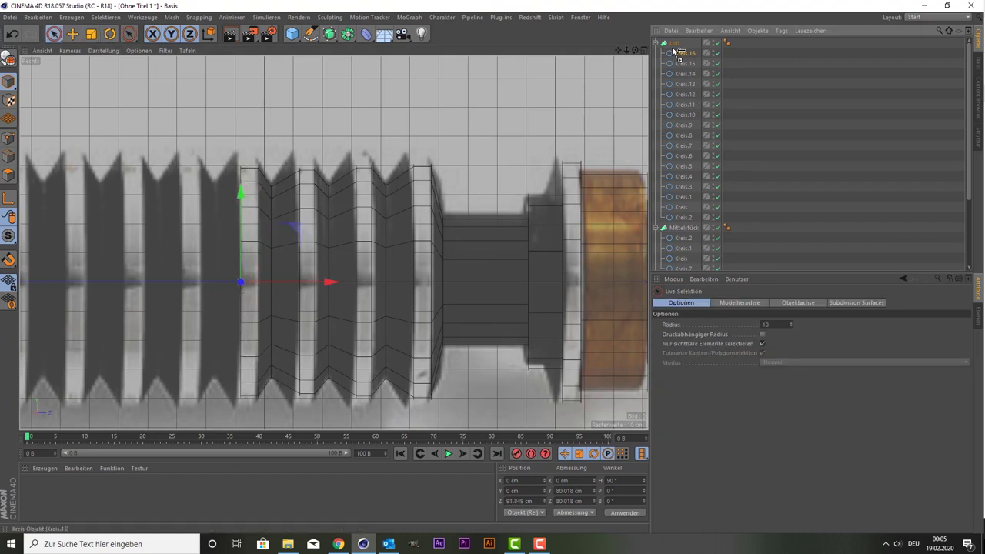
key("ctrl+c")
key("ctrl+v")
left_click_drag(279, 284, 255, 281)
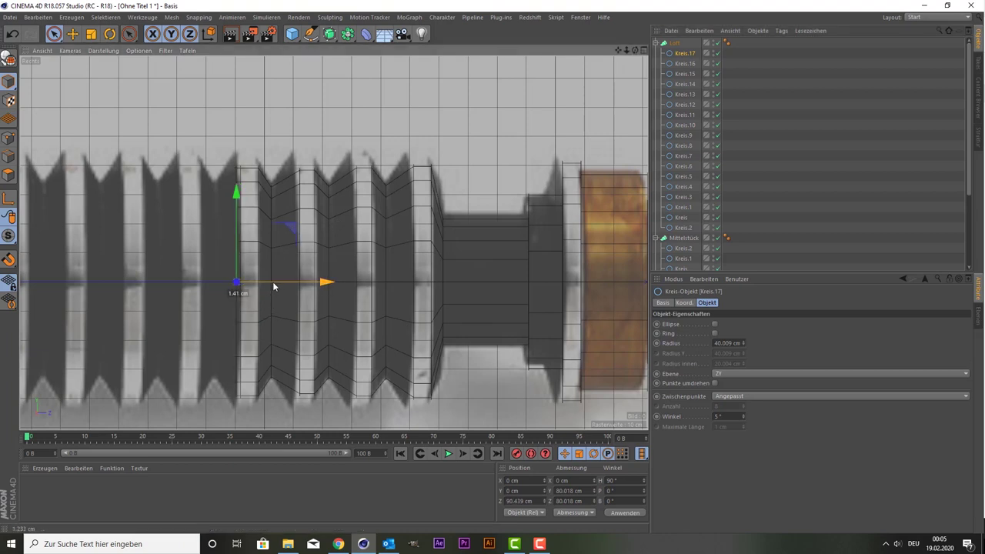
key("t")
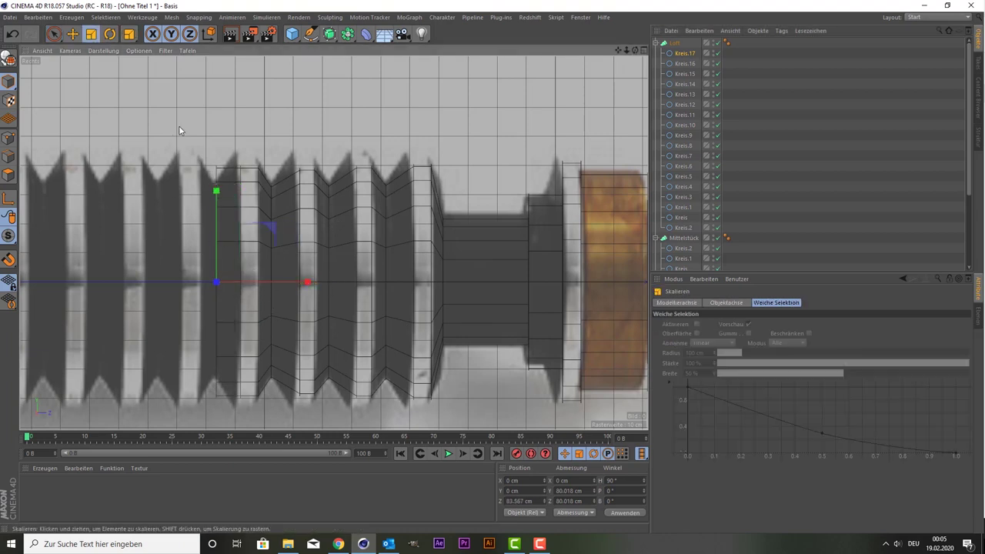
left_click_drag(171, 174, 163, 201)
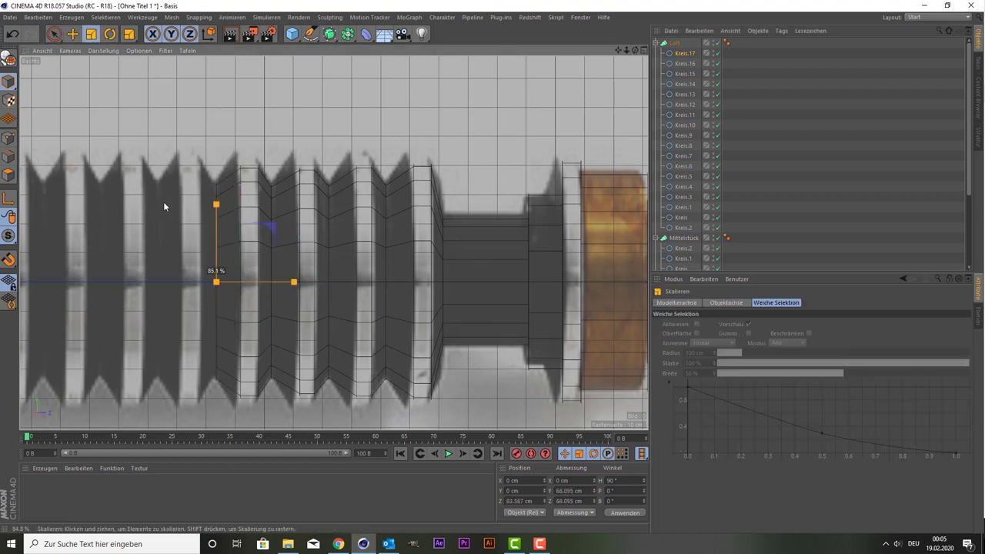
Step: Maximize the Right view and zoom in on the ridged grip over the reference image
middle_click(168, 170)
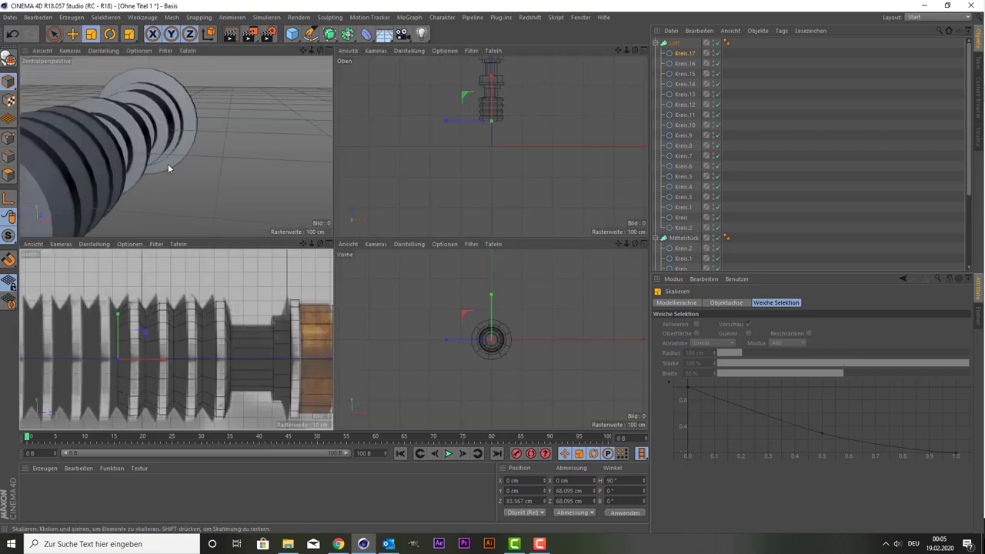
middle_click(168, 168)
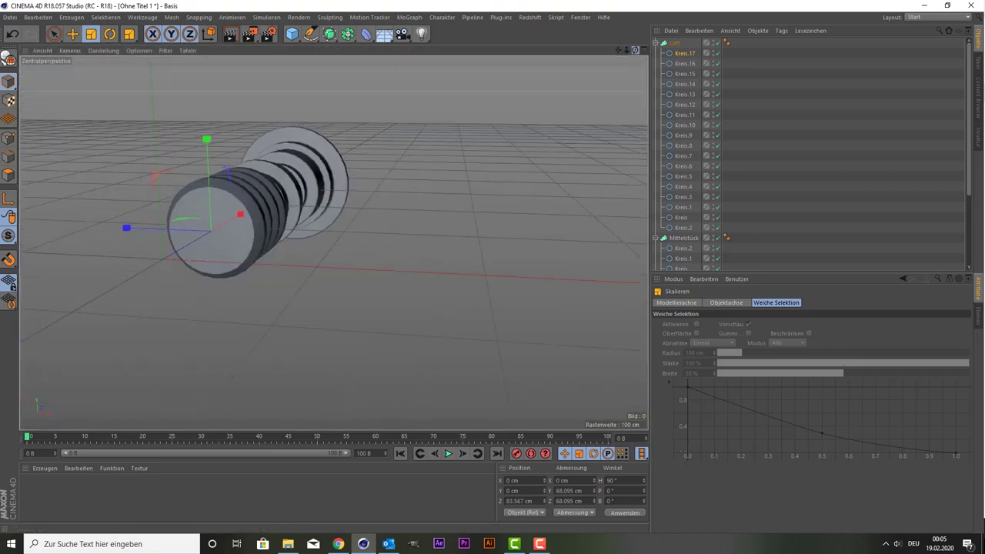
left_click_drag(635, 51, 585, 57)
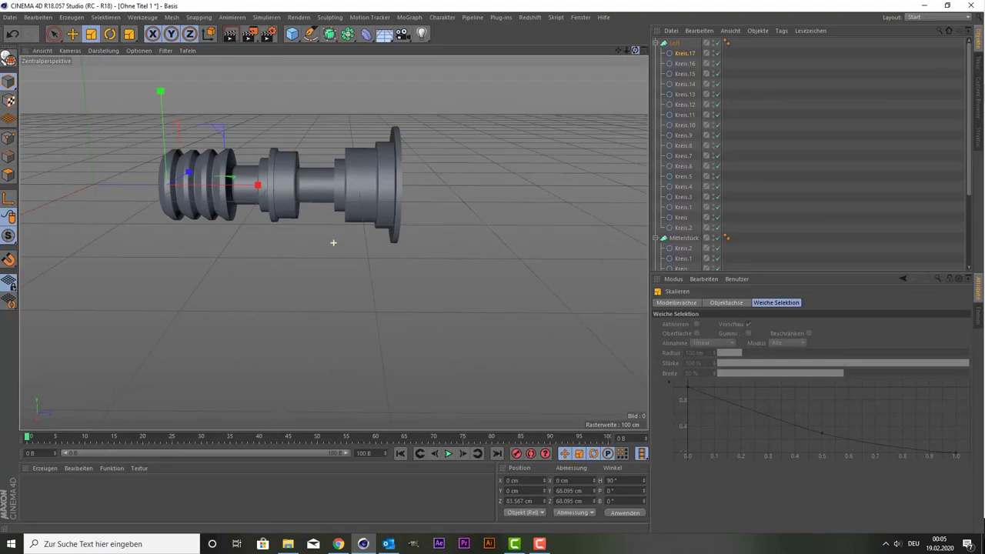
left_click_drag(617, 50, 683, 60)
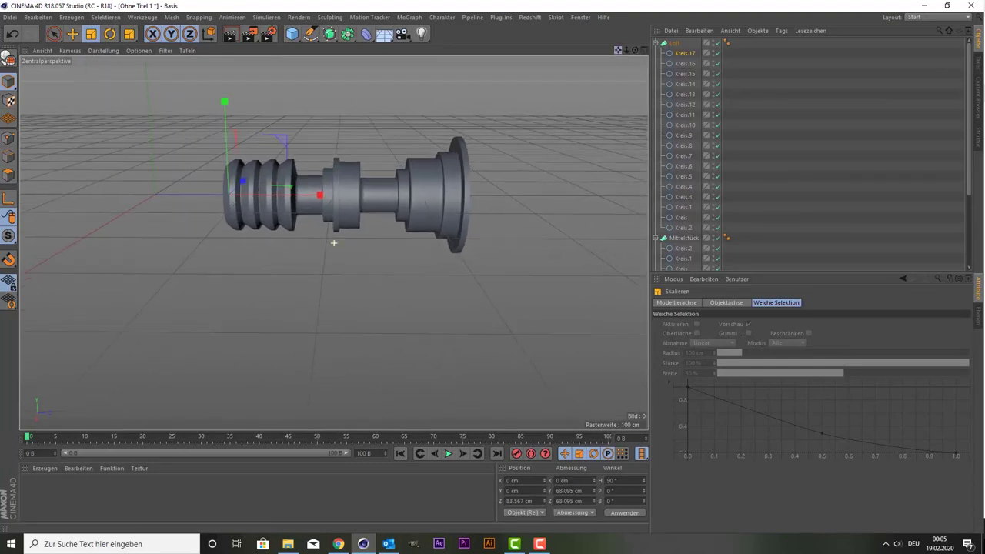
middle_click(359, 288)
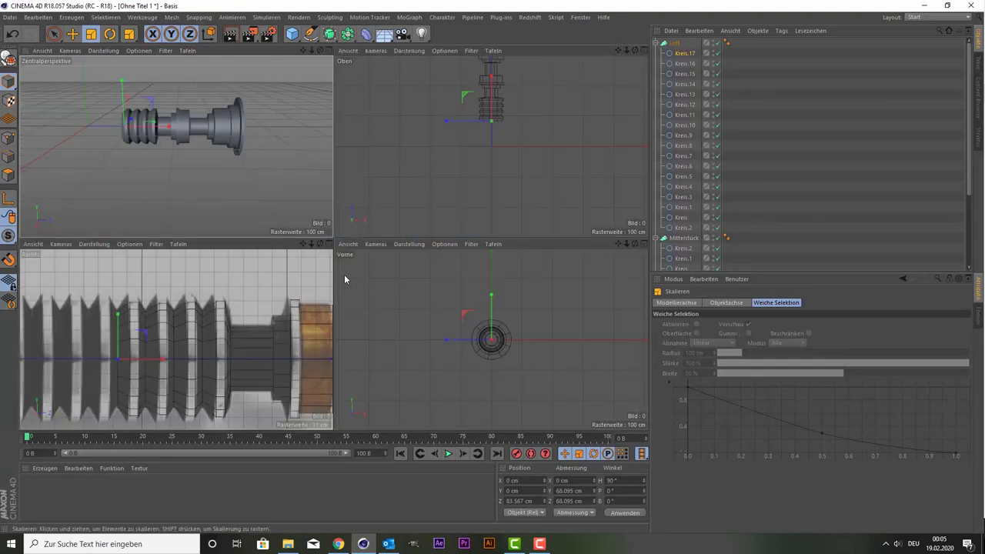
middle_click(215, 305)
scroll(220, 287, "down", 2)
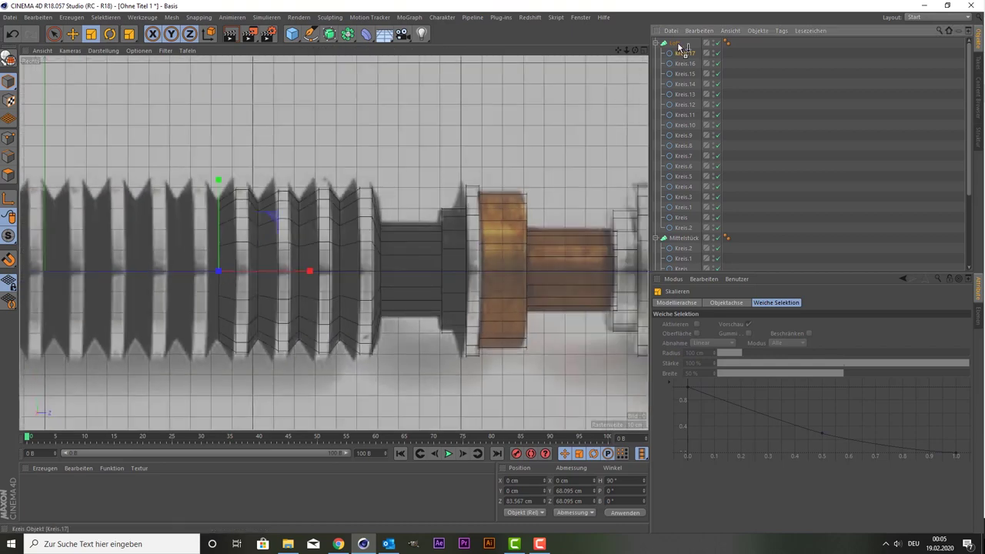
Step: Add Kreis.18 at the next ridge to the left, enlarged to about 111%
left_click_drag(680, 54, 680, 49, "ctrl")
scroll(160, 305, "up", 2)
key("space")
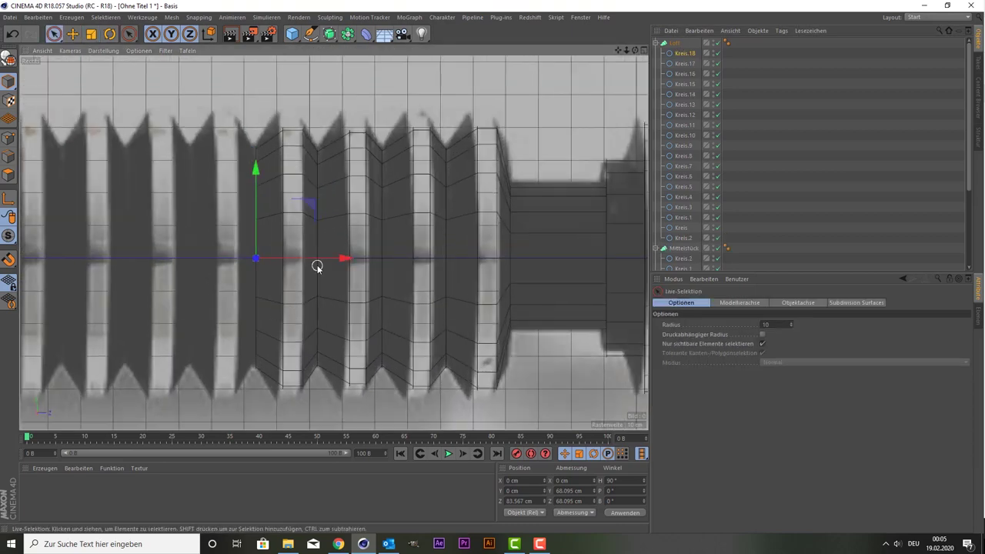
left_click_drag(333, 259, 308, 260)
key("t")
mouse_move(74, 171)
left_mouse_down()
mouse_move(173, 135)
mouse_move(160, 153)
left_mouse_up()
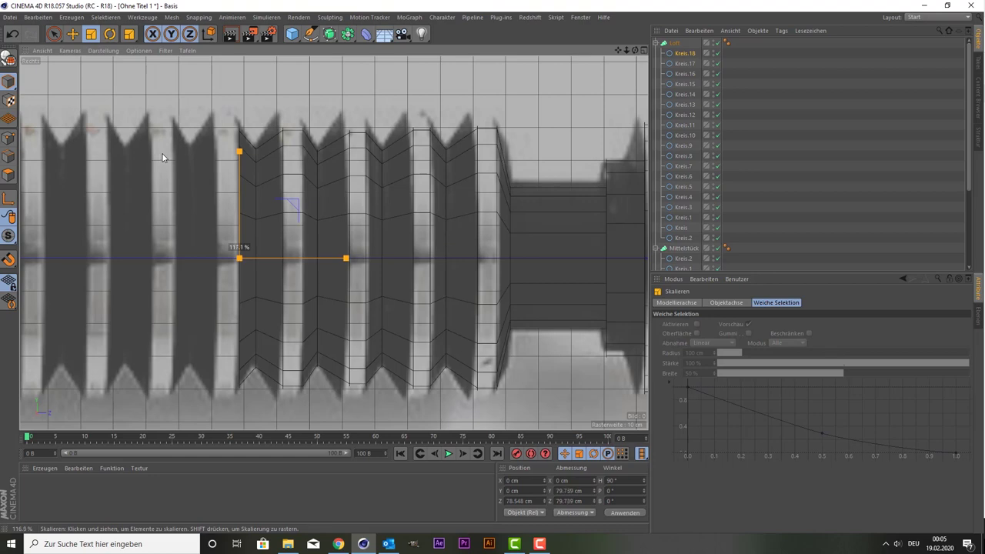
left_click_drag(161, 158, 161, 158)
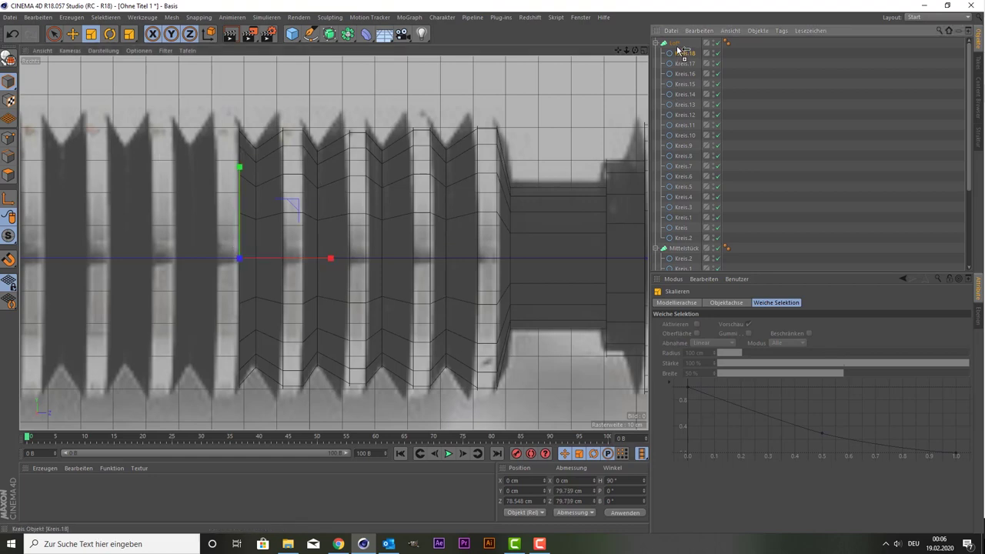
Step: Add Kreis.19 and Kreis.20 further left, sizing Kreis.20 to the narrower groove
left_click_drag(678, 56, 684, 46, "ctrl")
key("space")
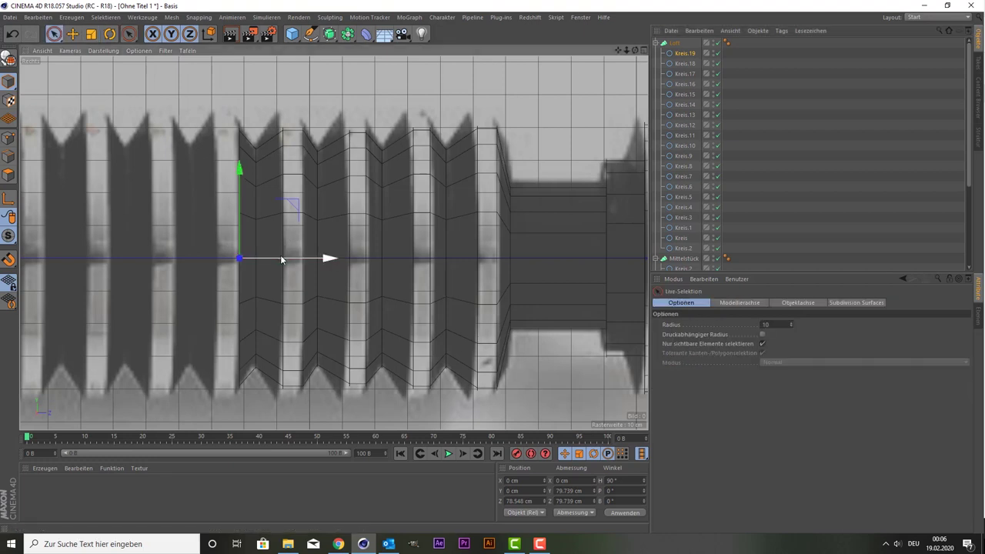
left_click_drag(284, 253, 260, 257)
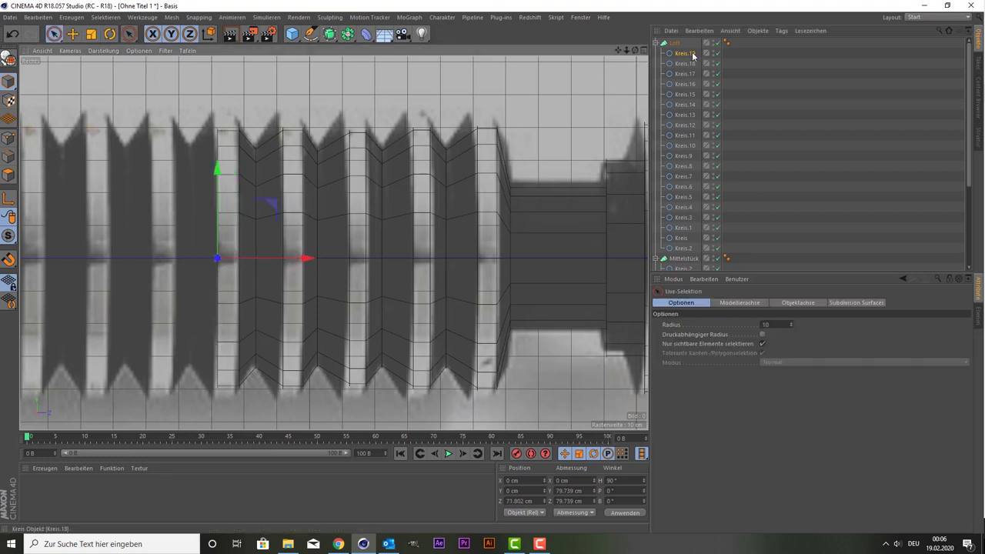
left_click_drag(673, 48, 677, 43, "ctrl")
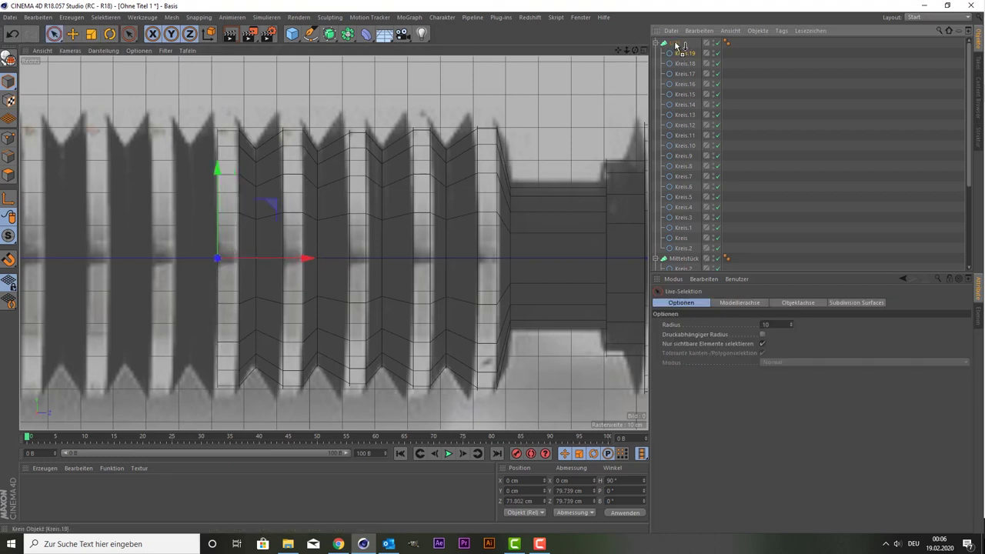
left_click_drag(285, 257, 255, 260)
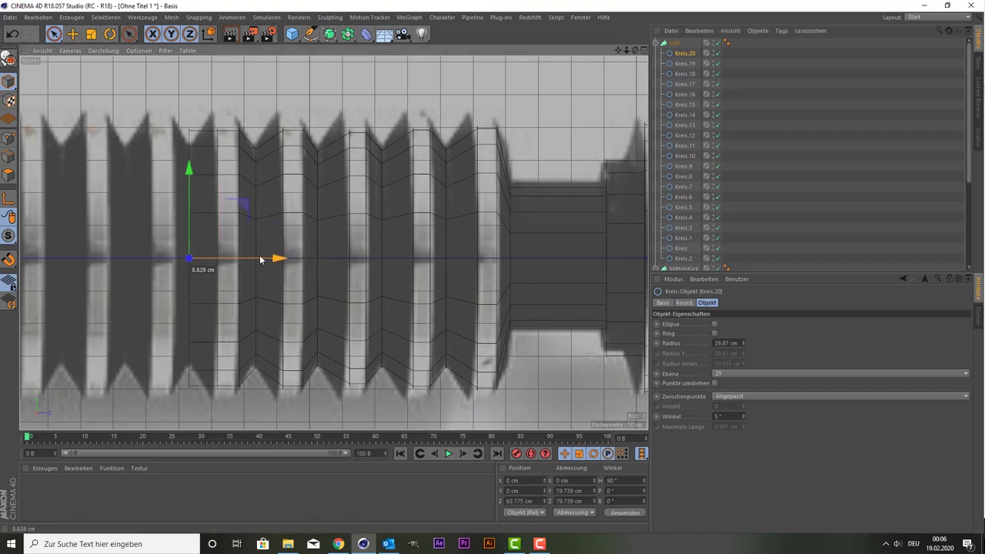
key("t")
left_click_drag(369, 75, 337, 101)
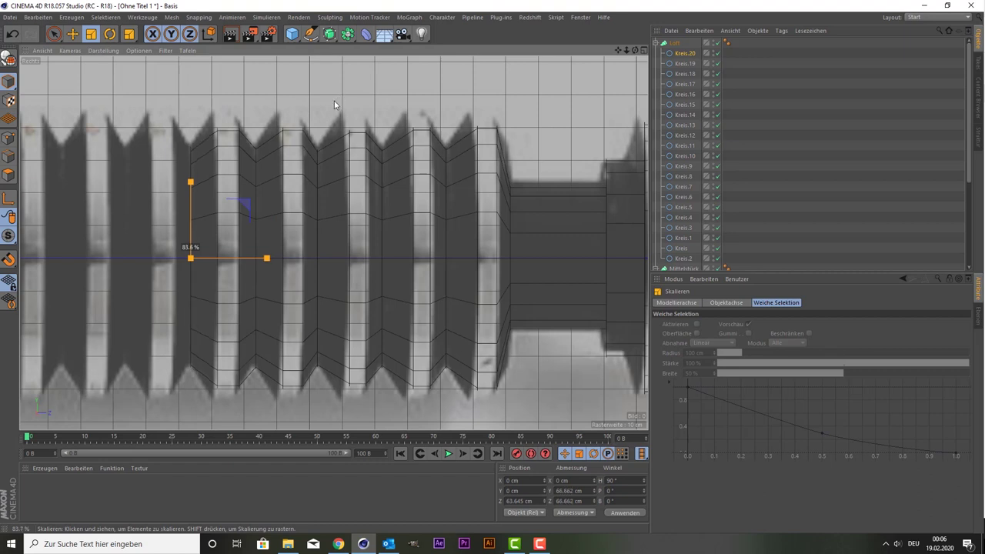
left_click_drag(334, 104, 336, 105)
left_click_drag(431, 108, 432, 110)
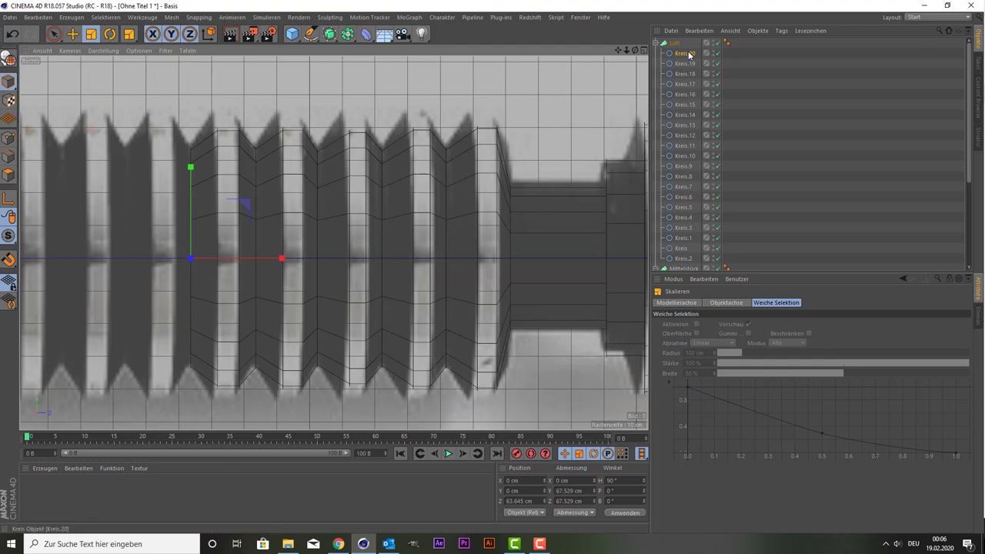
Step: Duplicate the front circle as Kreis.21 and shift the side view along the grip
left_click_drag(689, 56, 678, 46, "ctrl")
mouse_move(617, 50)
left_mouse_down()
mouse_move(334, 243)
mouse_move(440, 167)
left_mouse_up()
key("space")
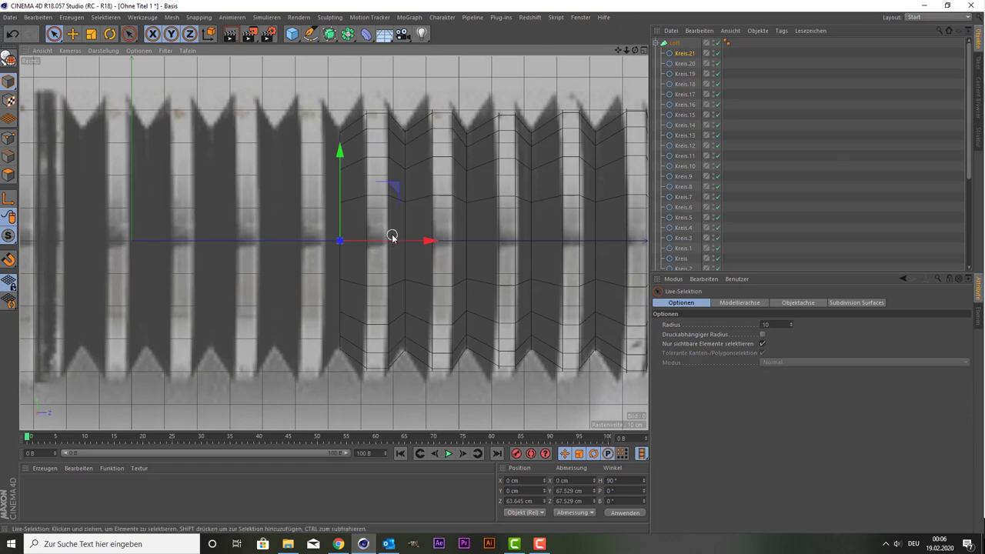
Step: Move Kreis.21 left onto the ridge and enlarge it to about 119%, undoing a bad copy attempt
left_click_drag(396, 242, 378, 242)
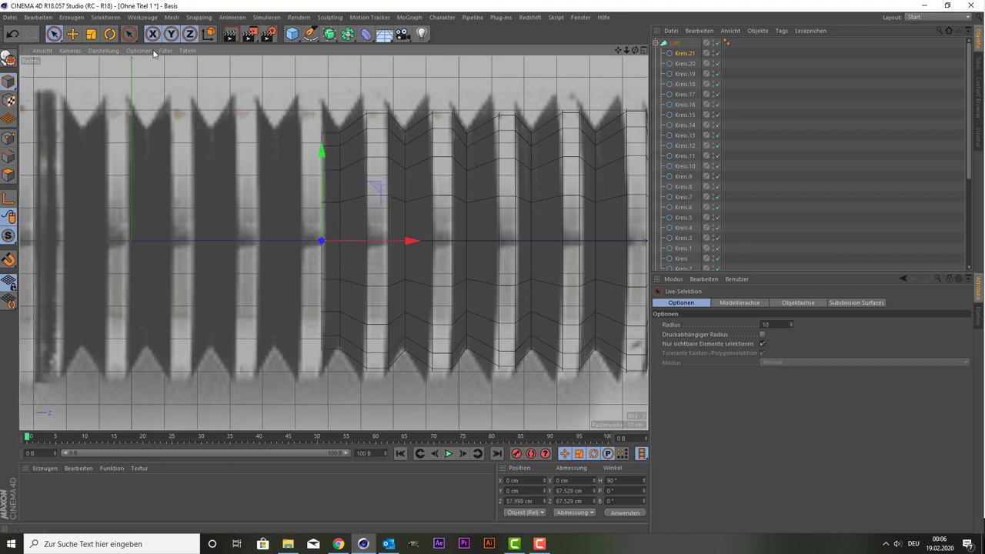
left_click(672, 54)
key("ctrl+c")
key("ctrl+v")
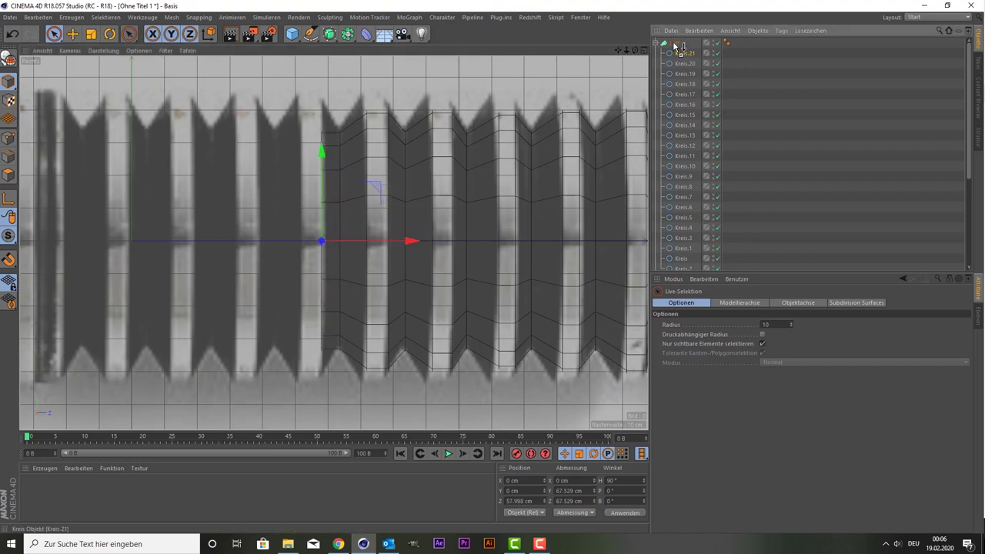
key("t")
mouse_move(295, 164)
left_mouse_down()
mouse_move(199, 162)
mouse_move(246, 125)
left_mouse_up()
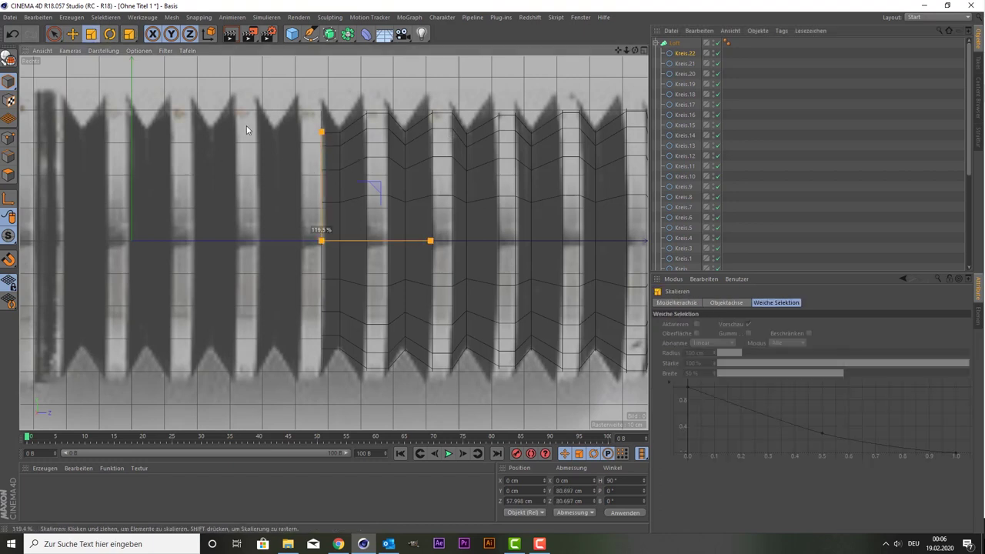
key("ctrl+z")
key("ctrl+z")
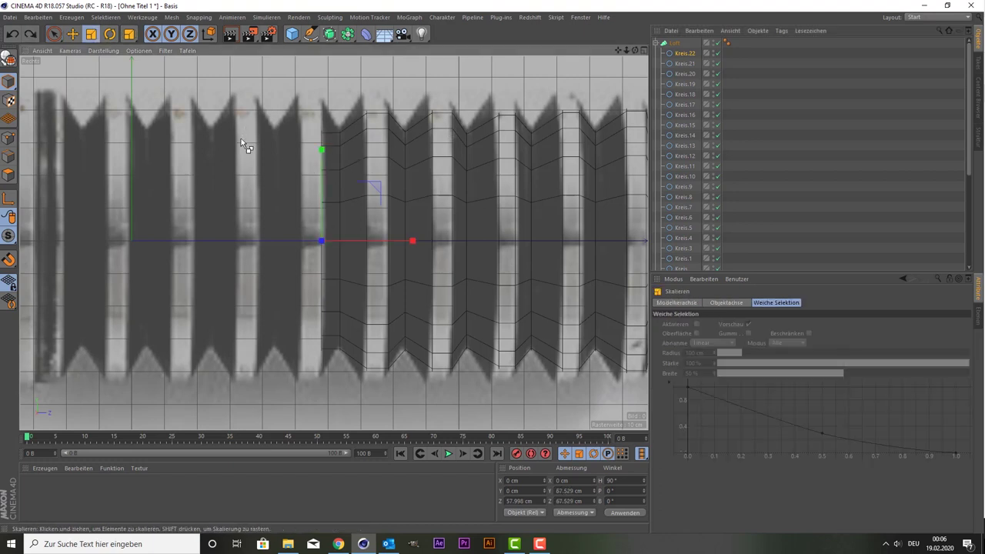
key("ctrl+z")
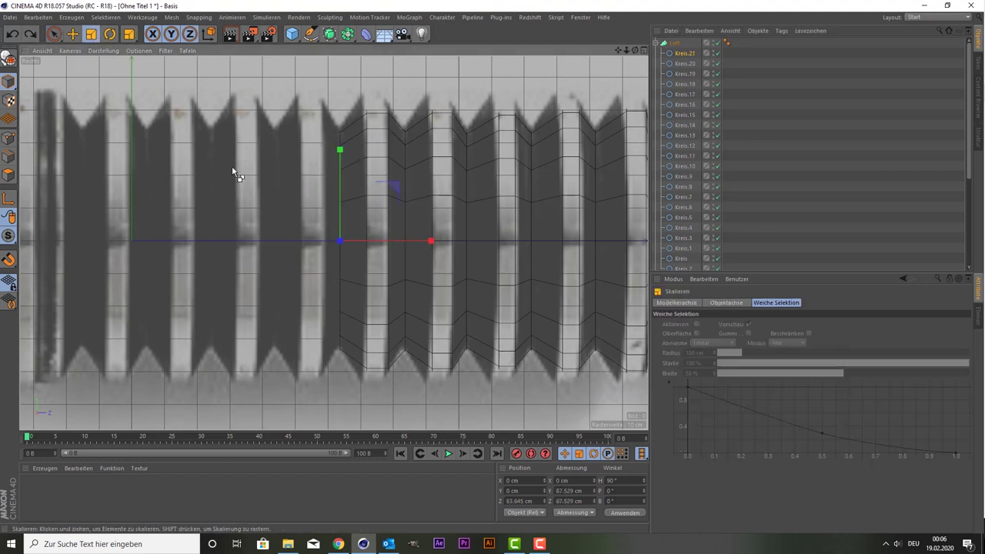
left_click_drag(424, 241, 412, 242)
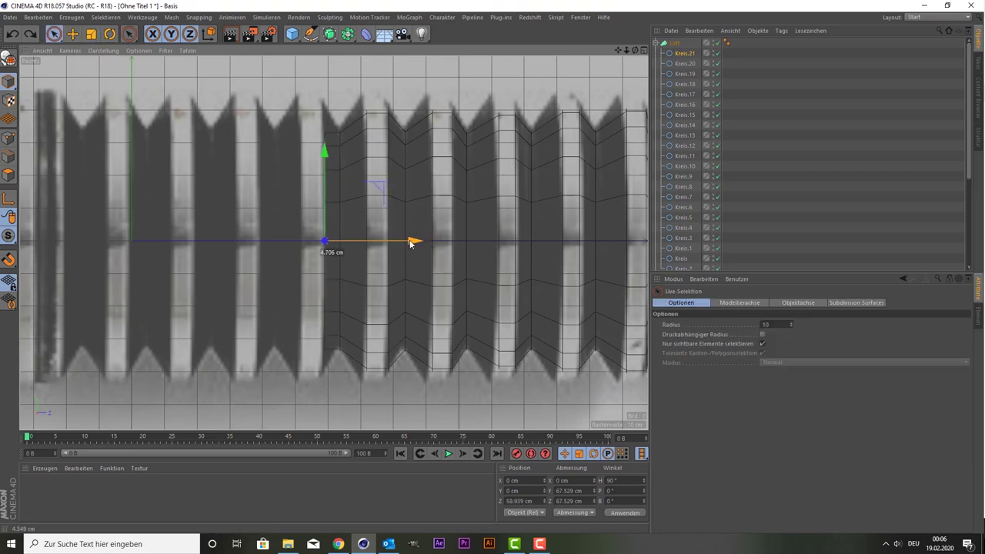
key("t")
mouse_move(234, 189)
left_mouse_down()
mouse_move(256, 172)
mouse_move(247, 171)
left_mouse_up()
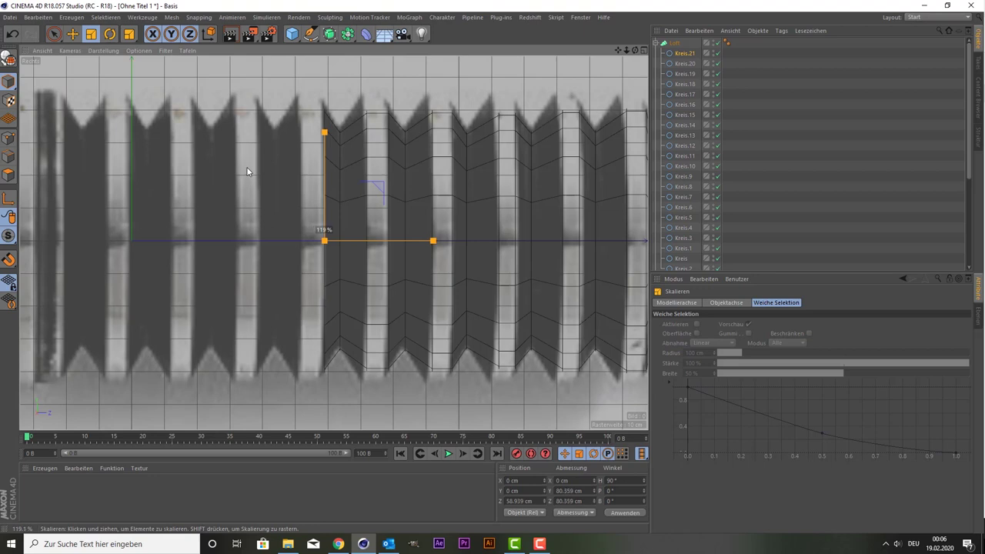
Step: Add Kreis.22 further left, then Kreis.23 about 9 cm beyond it, shrunk to 85% for the groove
key("ctrl+c")
key("ctrl+v")
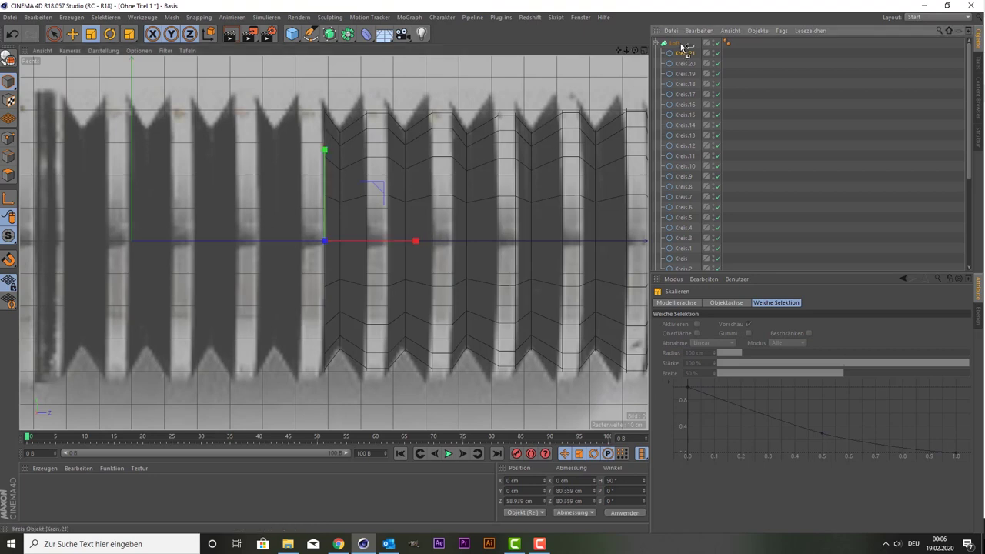
left_click_drag(378, 241, 357, 239)
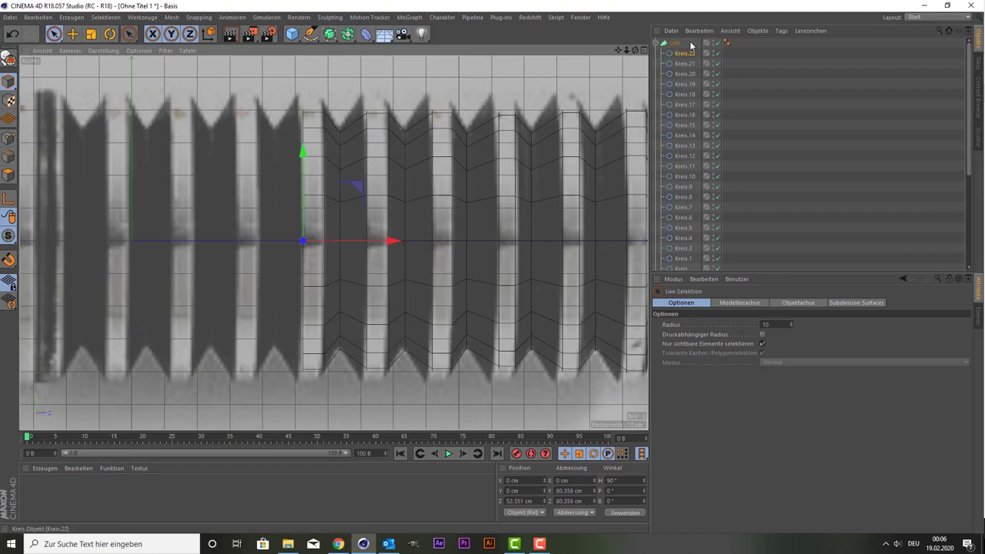
key("ctrl+c")
key("ctrl+v")
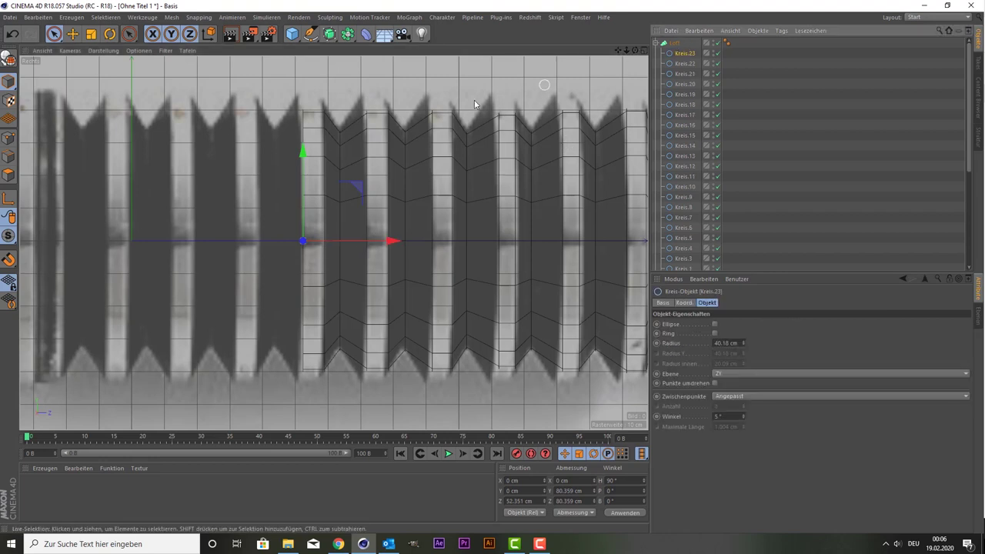
left_click_drag(351, 240, 322, 245)
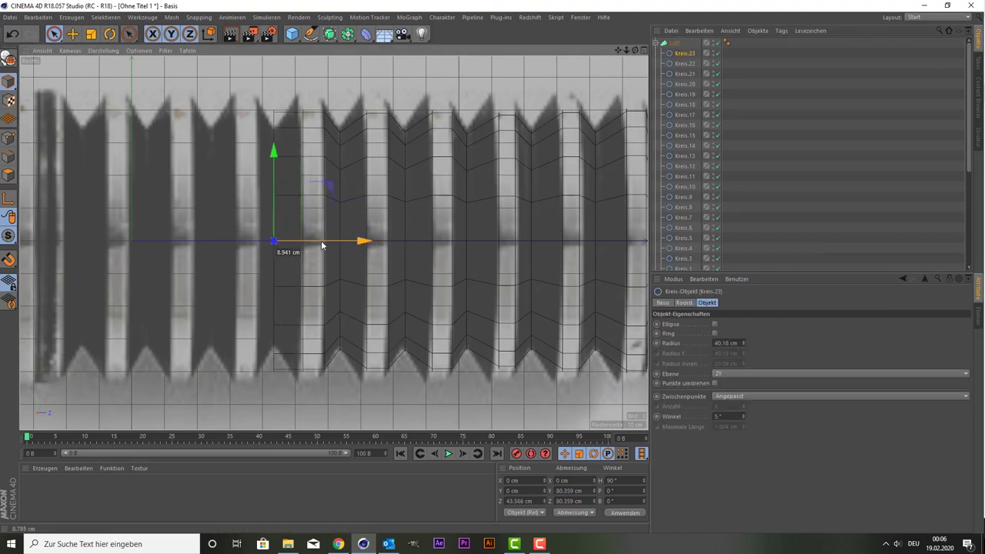
key("t")
mouse_move(136, 202)
left_mouse_down()
mouse_move(99, 247)
mouse_move(110, 242)
left_mouse_up()
Step: Add Kreis.24 about 4.5 cm left, enlarged to 78.964 cm across, then Kreis.25 further left
left_click(669, 52)
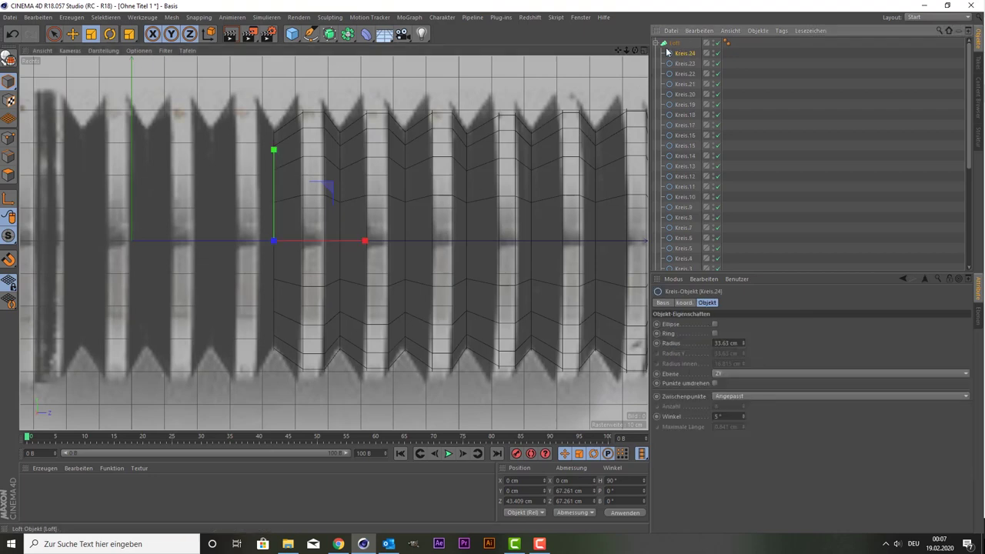
key("space")
left_click_drag(315, 249, 301, 252)
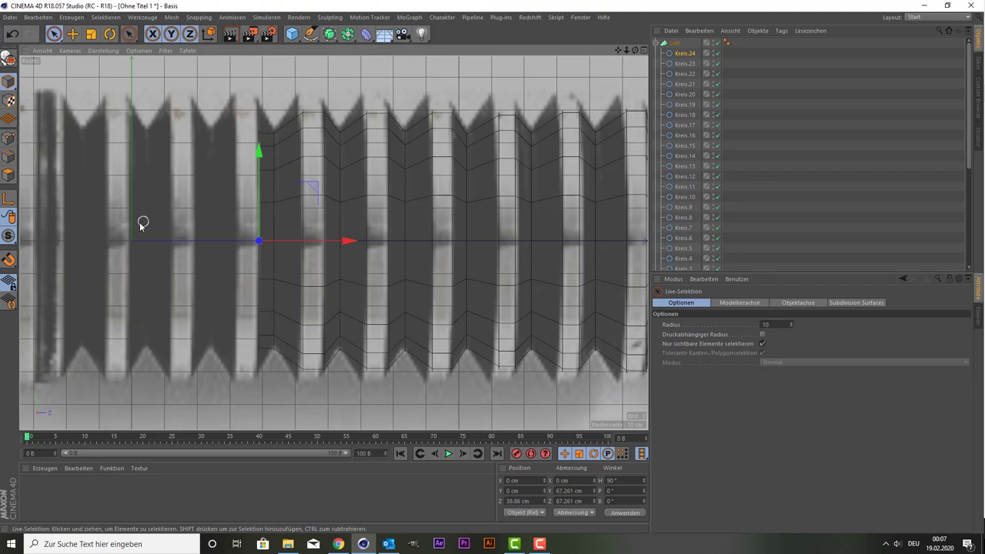
key("t")
mouse_move(143, 208)
left_mouse_down()
mouse_move(211, 166)
mouse_move(186, 189)
left_mouse_up()
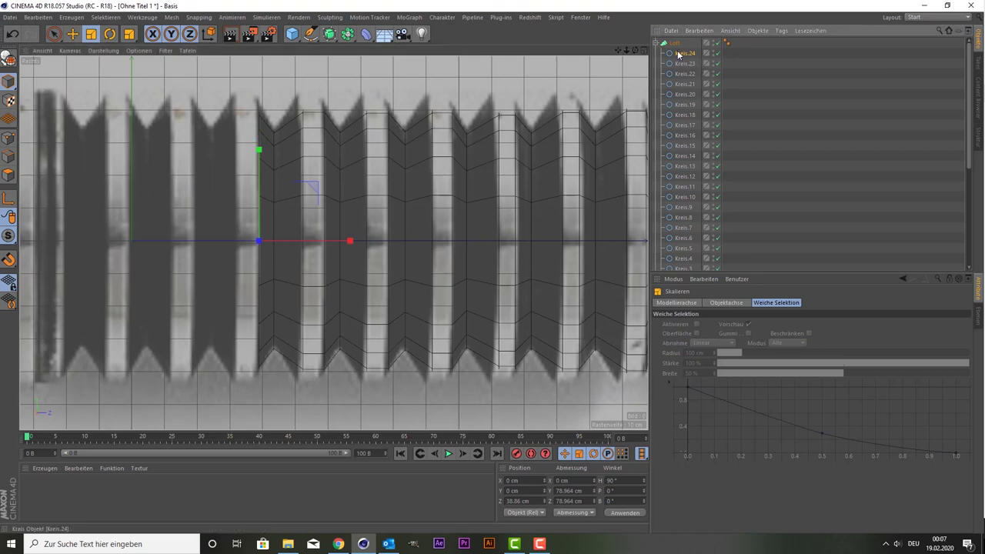
left_click_drag(679, 57, 679, 50)
key("9")
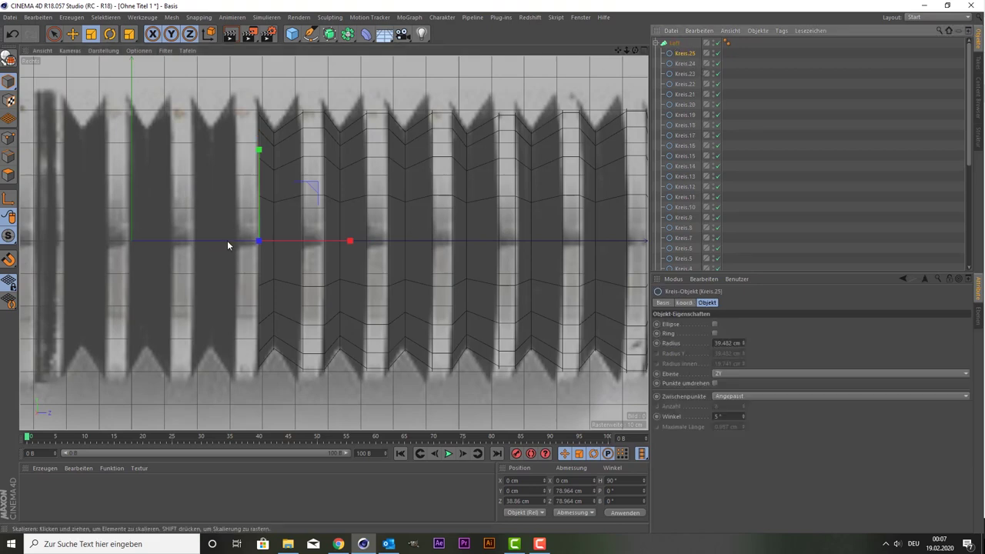
left_click_drag(304, 245, 278, 239)
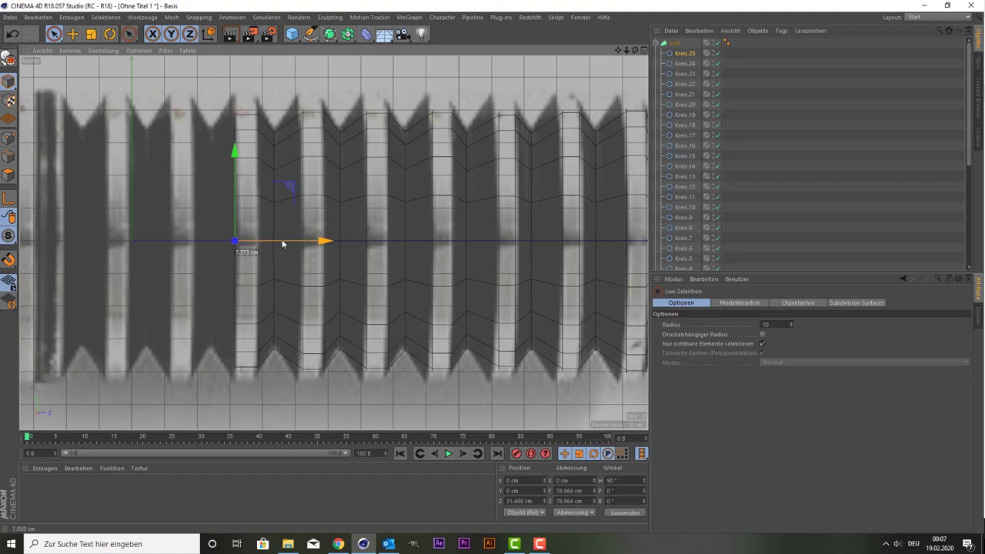
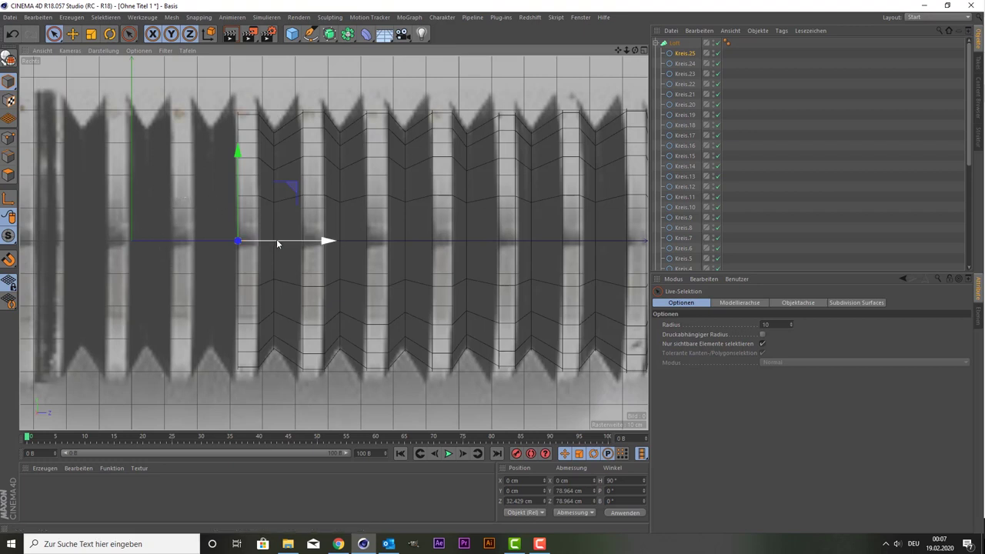
Step: Duplicate the ring as Kreis.26, slide it left and shrink it to about 85%
left_click_drag(276, 240, 274, 243)
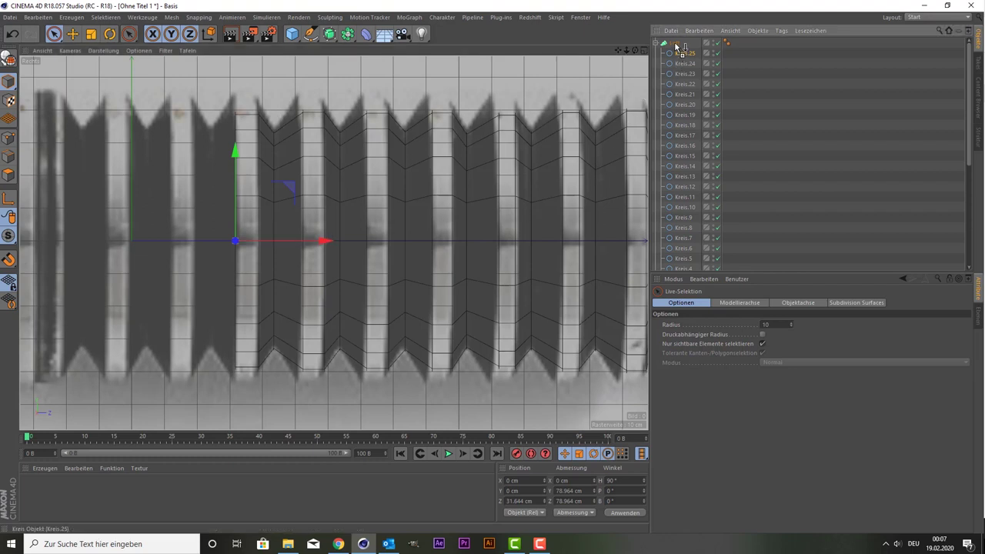
left_click_drag(677, 47, 678, 49, "ctrl")
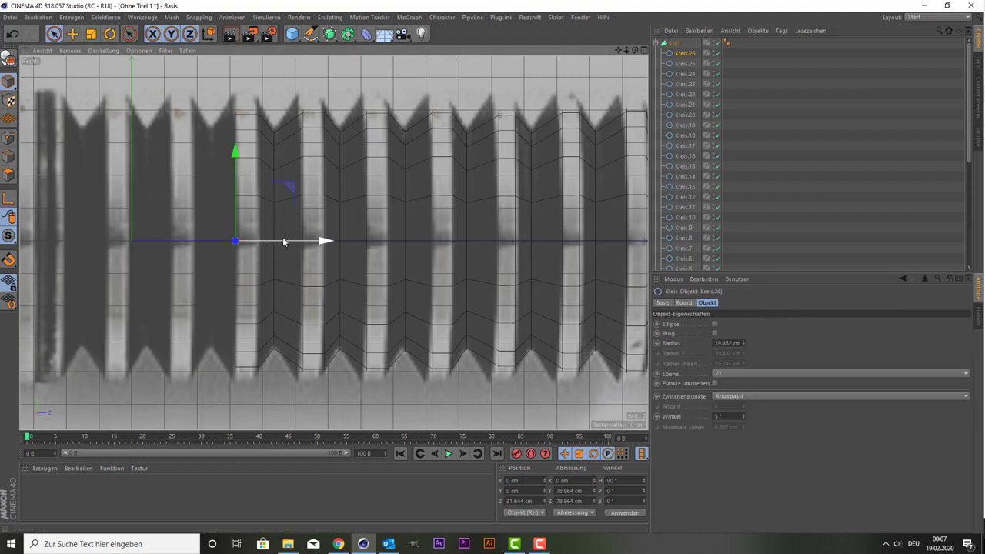
left_click_drag(282, 237, 260, 236)
key("t")
left_click_drag(163, 212, 90, 230)
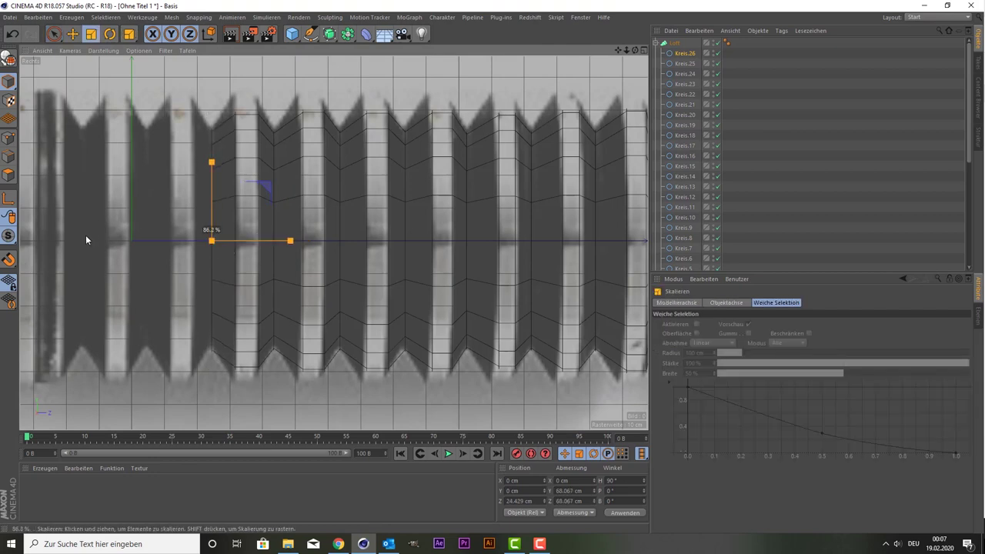
left_click_drag(86, 238, 85, 245)
Step: Copy the ring as Kreis.27, move it further left and enlarge it for the wider section
key("ctrl+c")
key("ctrl+v")
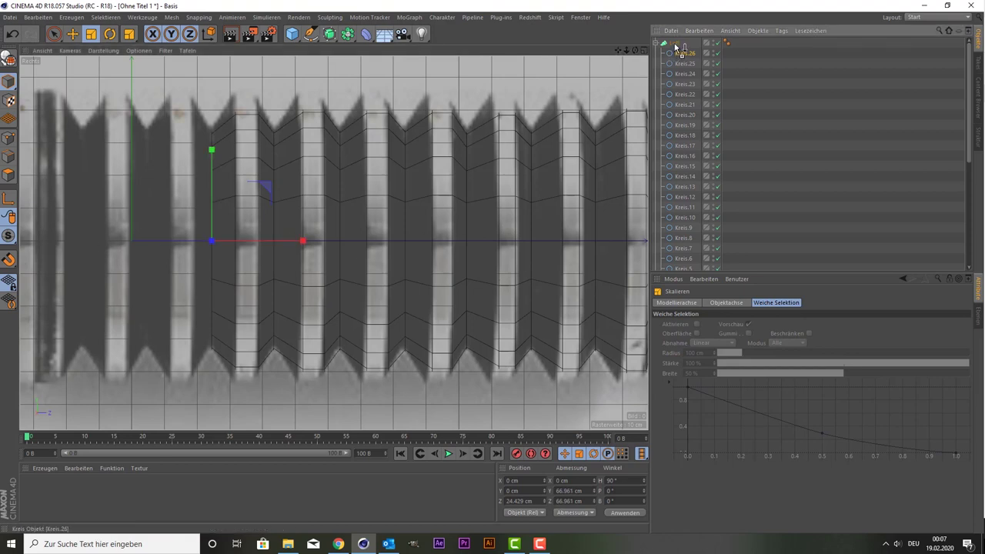
key("space")
left_click_drag(231, 242, 214, 241)
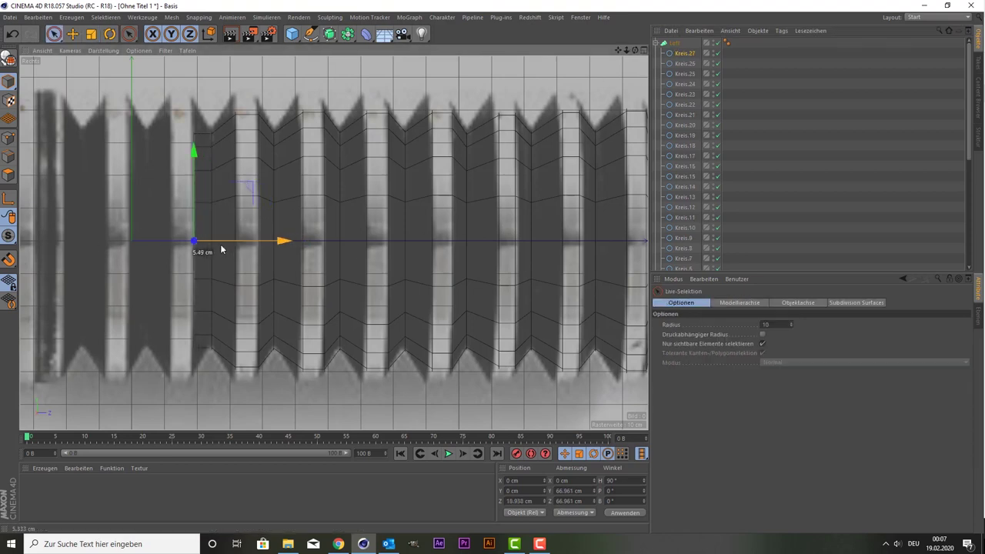
key("space")
mouse_move(114, 138)
left_mouse_down()
mouse_move(189, 83)
mouse_move(166, 107)
left_mouse_up()
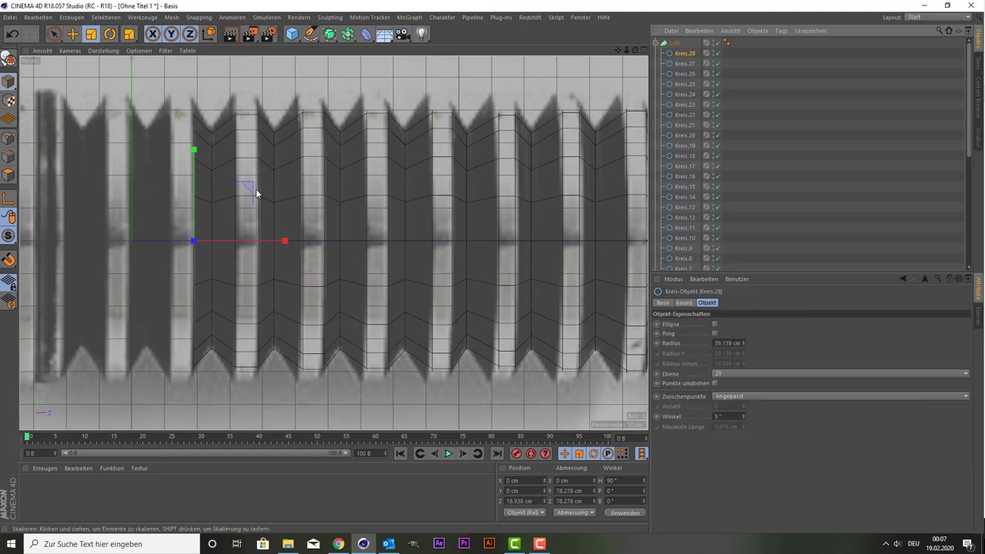
Step: Duplicate the ring as Kreis.28 and shift it slightly further left
key("space")
left_click_drag(237, 240, 227, 242, "ctrl")
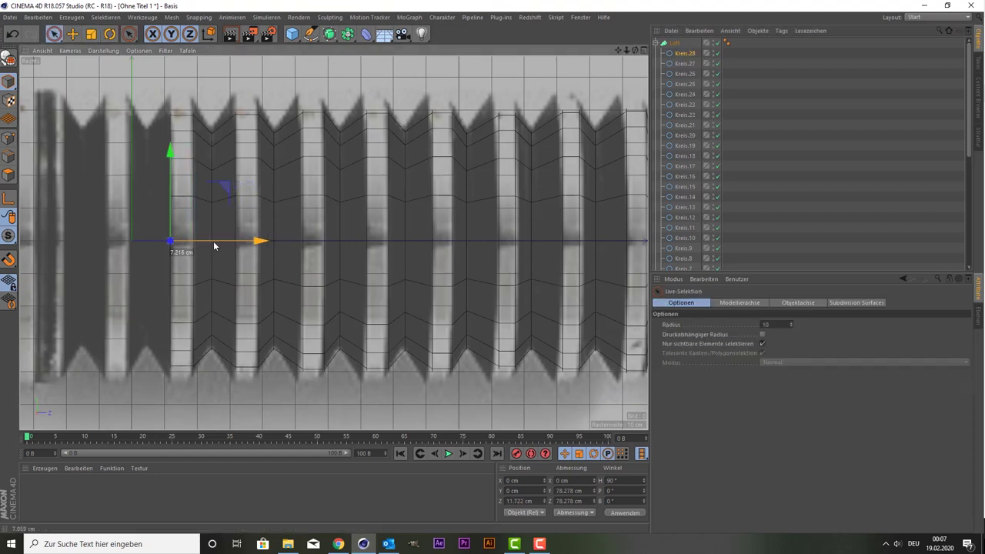
left_click_drag(215, 241, 213, 241)
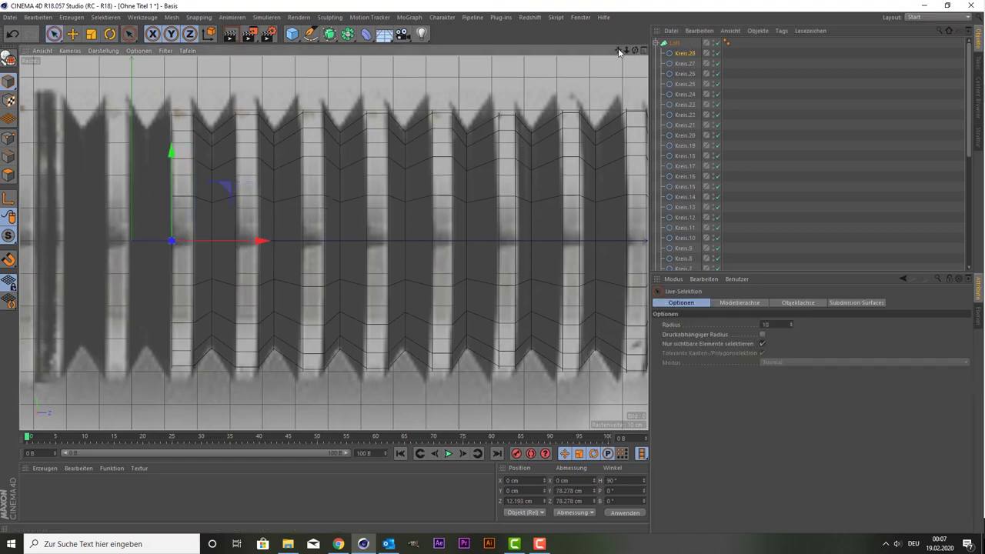
middle_click_drag(473, 91, 635, 85, "alt")
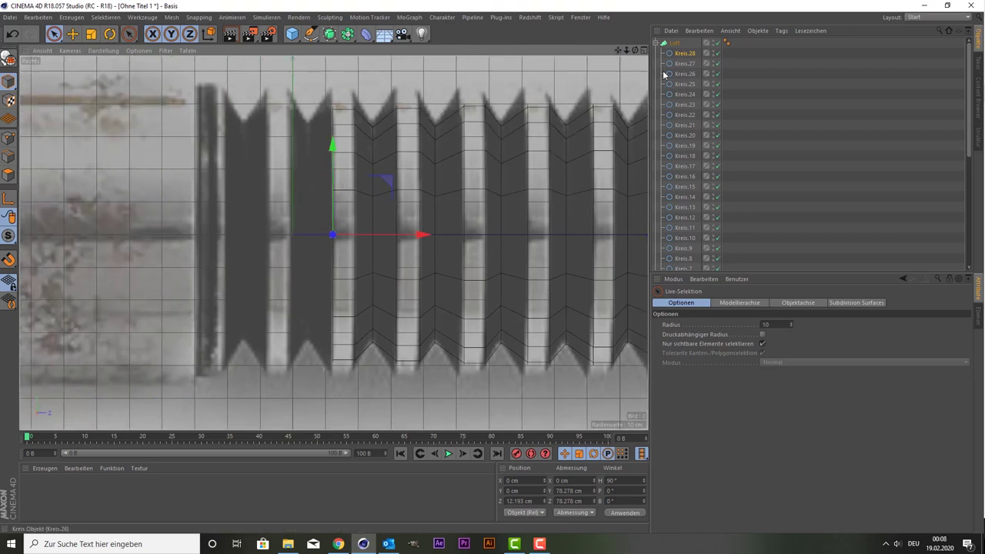
Step: Add Kreis.29, moved about 8 cm left and shrunk to about 88%
left_click_drag(690, 54, 676, 48, "ctrl")
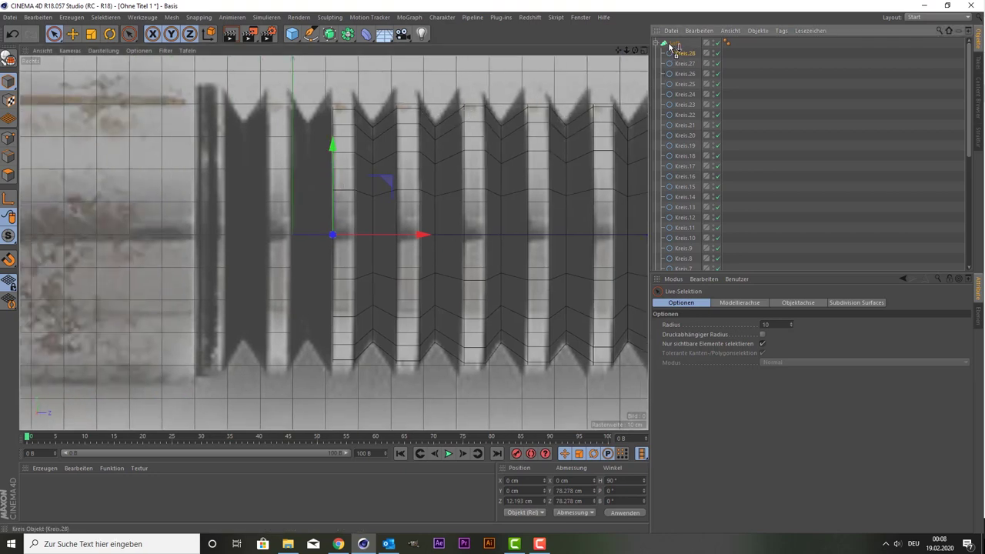
key("t")
key("space")
left_click_drag(374, 235, 348, 237)
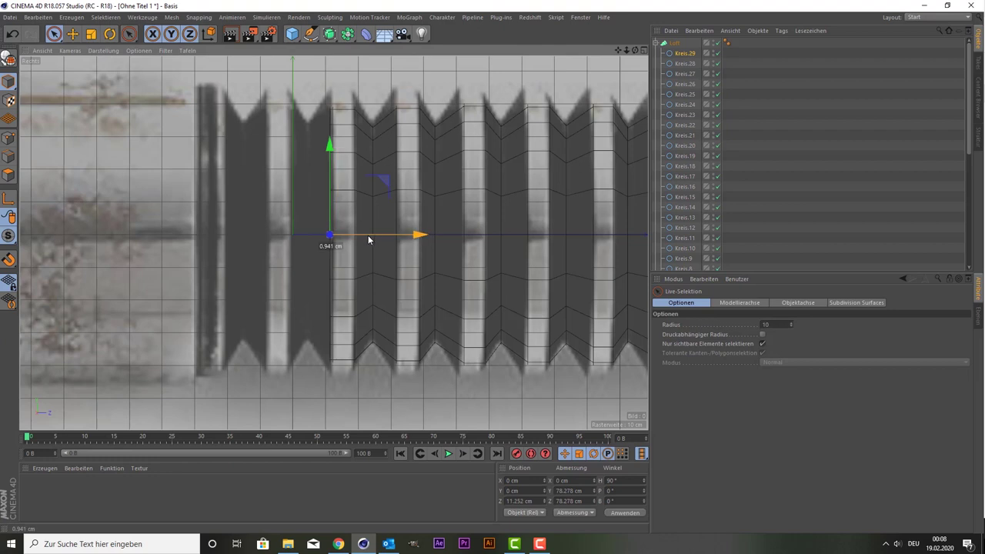
key("t")
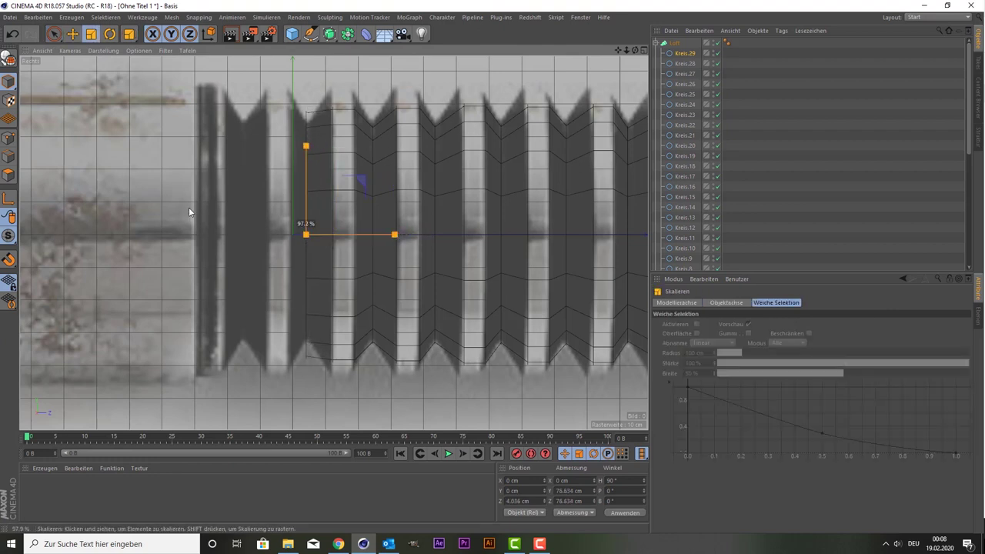
left_click_drag(188, 207, 181, 228)
Step: Add Kreis.30, moved about 4 cm left and scaled to about 115%
key("ctrl+c")
key("ctrl+v")
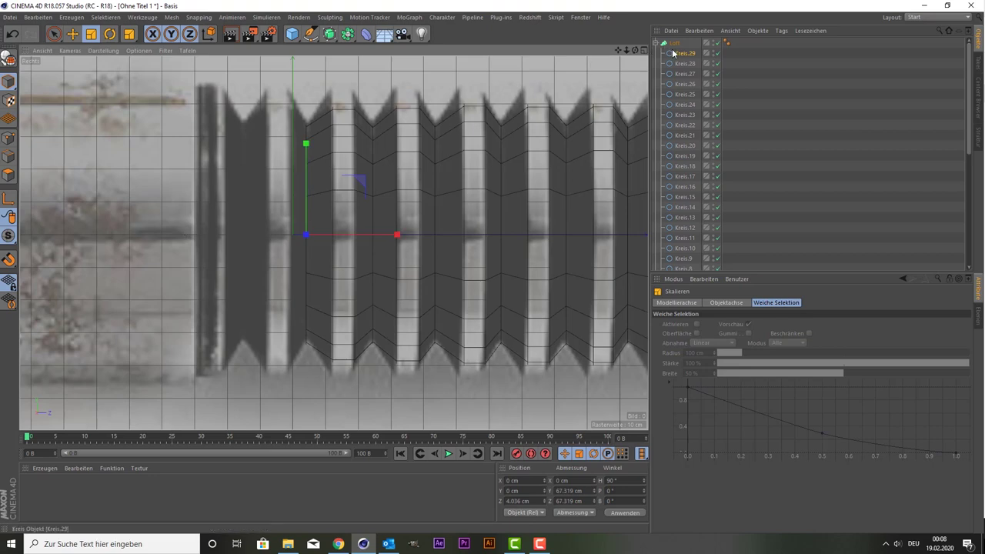
left_click(683, 53)
key("space")
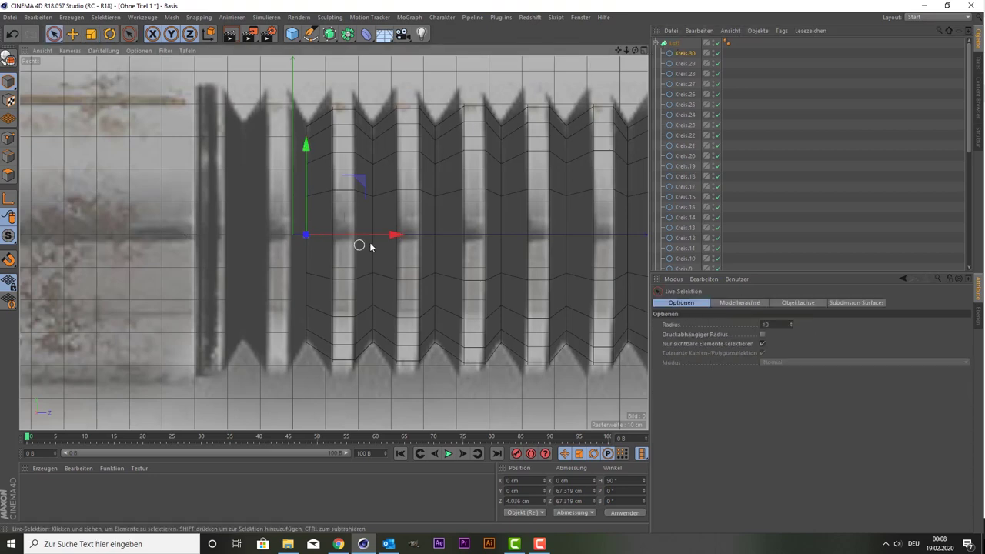
left_click_drag(378, 237, 364, 238)
key("space")
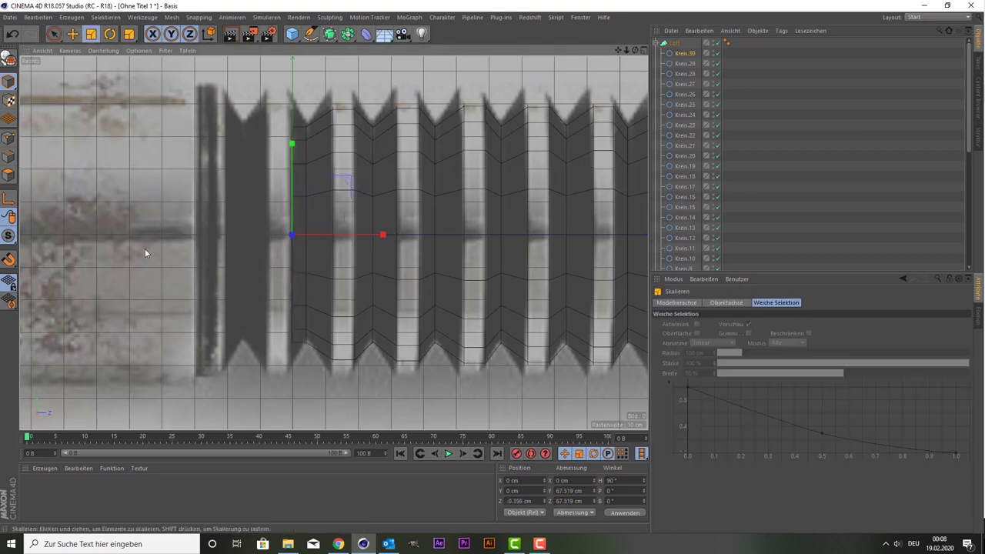
left_click_drag(144, 249, 235, 183)
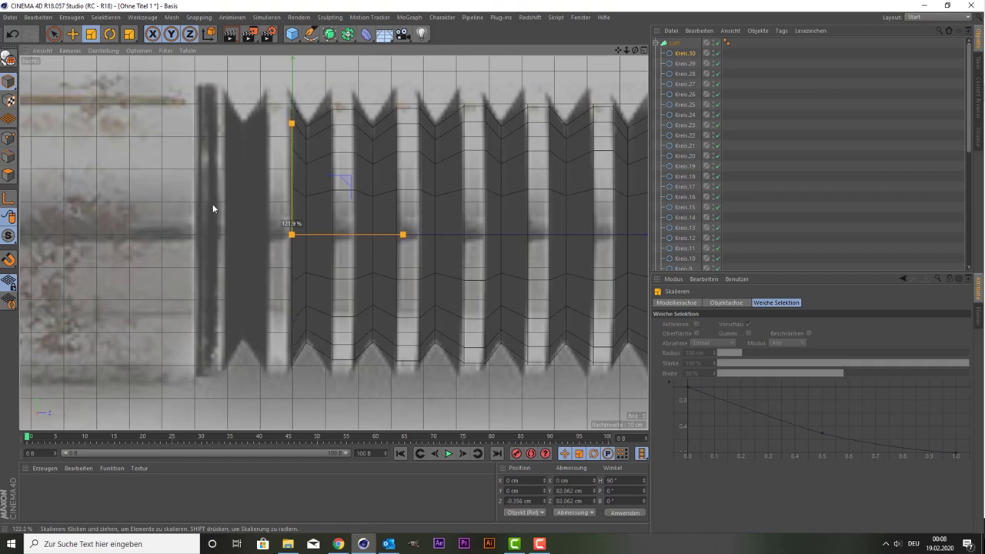
left_click_drag(235, 183, 196, 223)
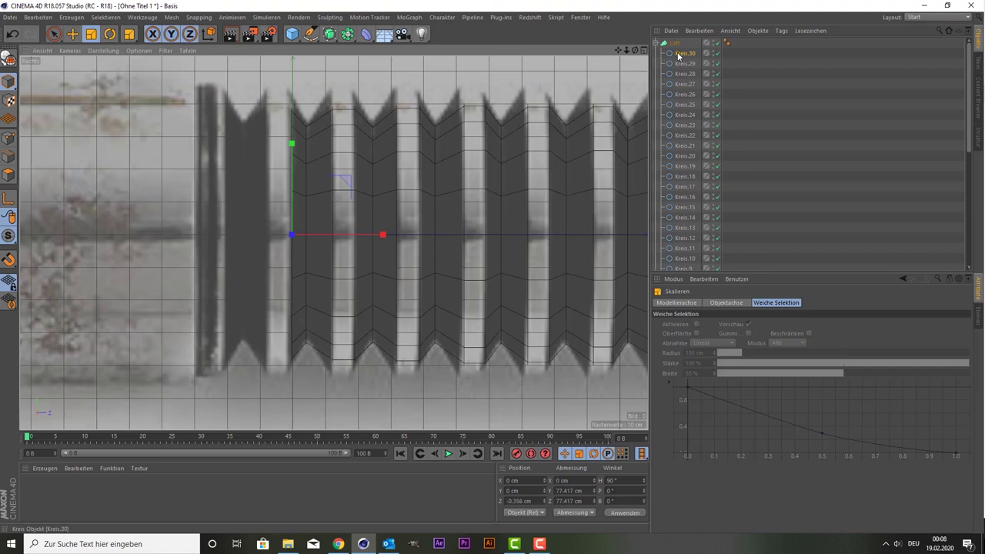
Step: Add Kreis.31 about 6 cm further left, 77.417 cm across at Z -6.788 cm
left_click_drag(678, 55, 678, 45, "ctrl")
key("space")
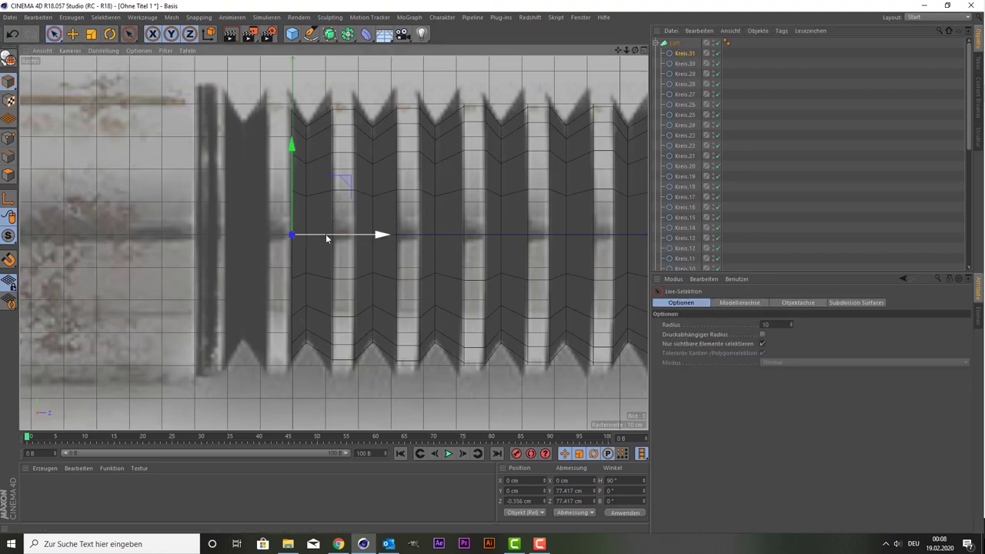
left_click_drag(325, 234, 305, 232)
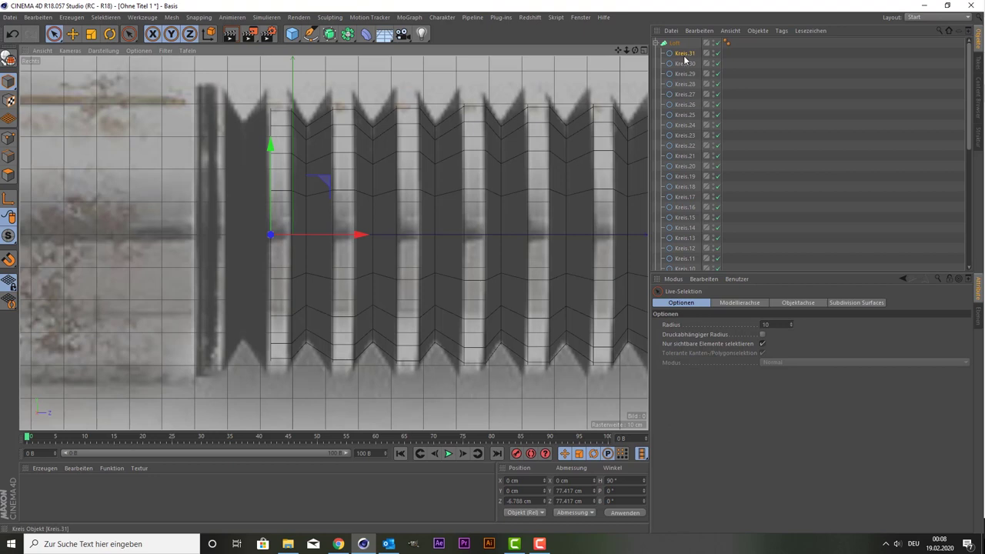
Step: Duplicate the ring as Kreis.32, move it about 8 cm left and shrink it to about 85%
left_click_drag(685, 59, 681, 43, "ctrl")
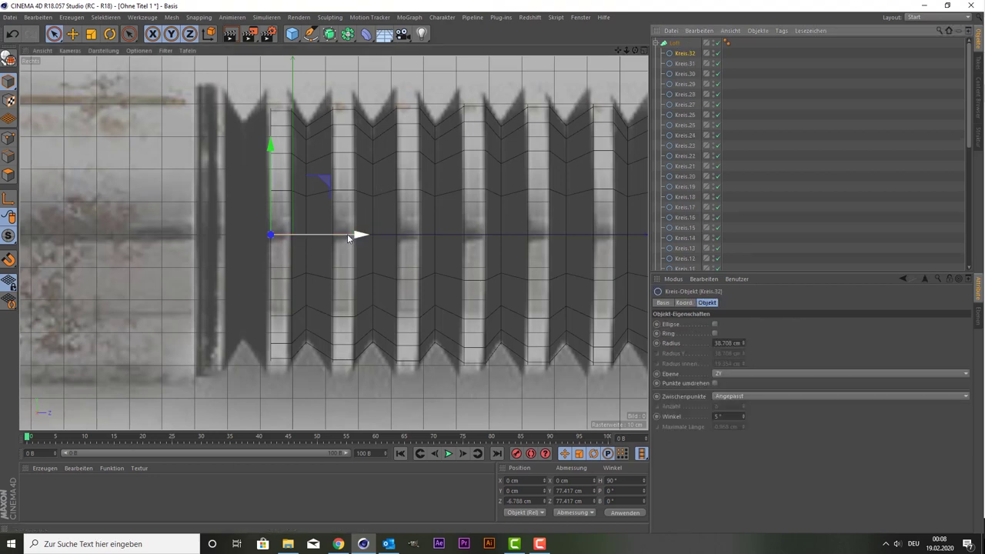
left_click_drag(347, 234, 320, 234)
key("t")
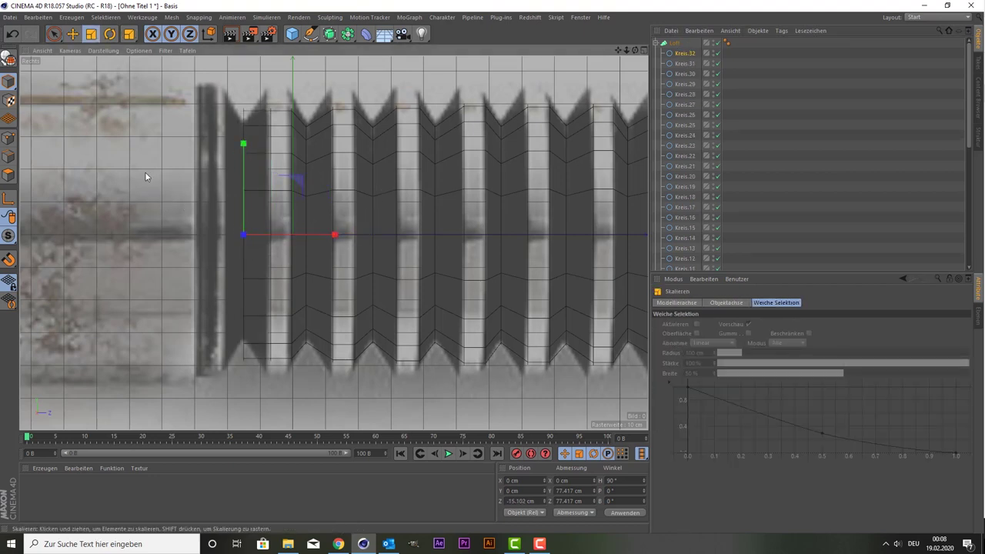
left_click_drag(144, 171, 99, 222)
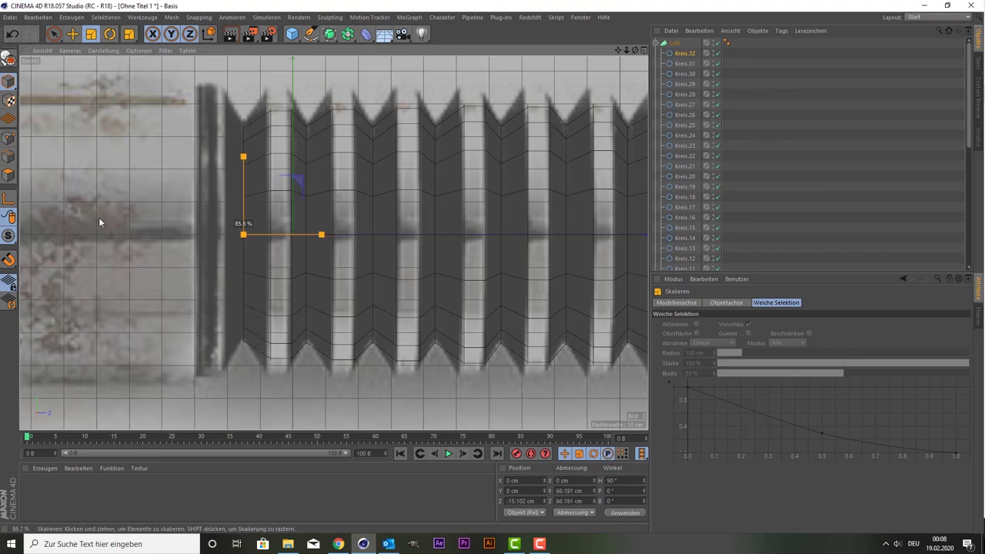
left_click_drag(96, 225, 98, 223)
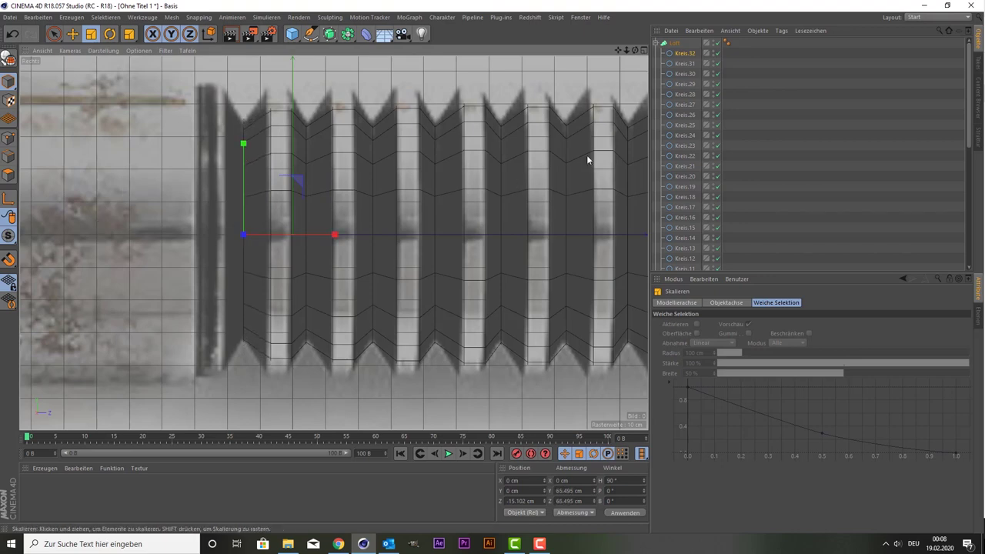
Step: Add Kreis.33 about 6.6 cm left at about 130%, then Kreis.34 about 3 cm further left
left_click_drag(681, 53, 682, 44, "ctrl")
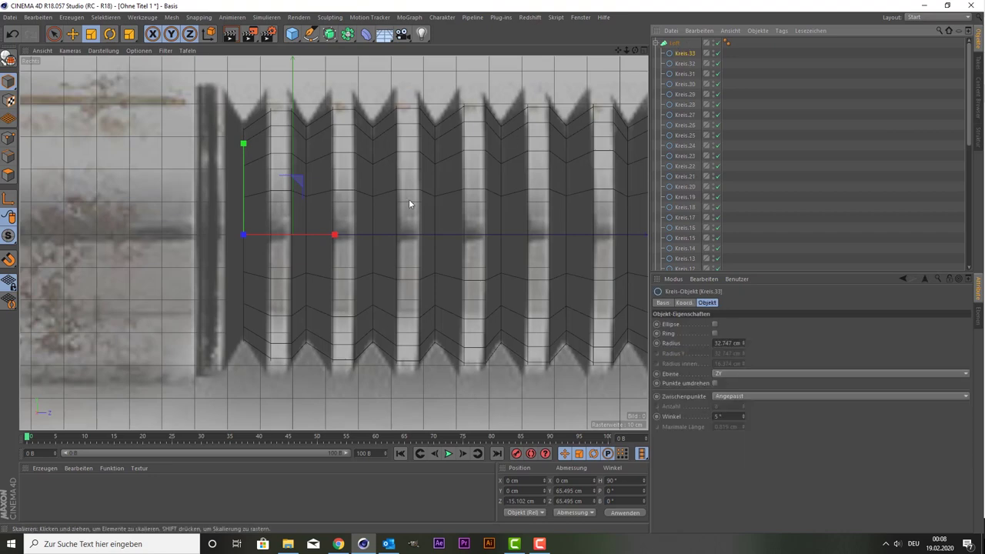
left_click_drag(336, 235, 313, 235)
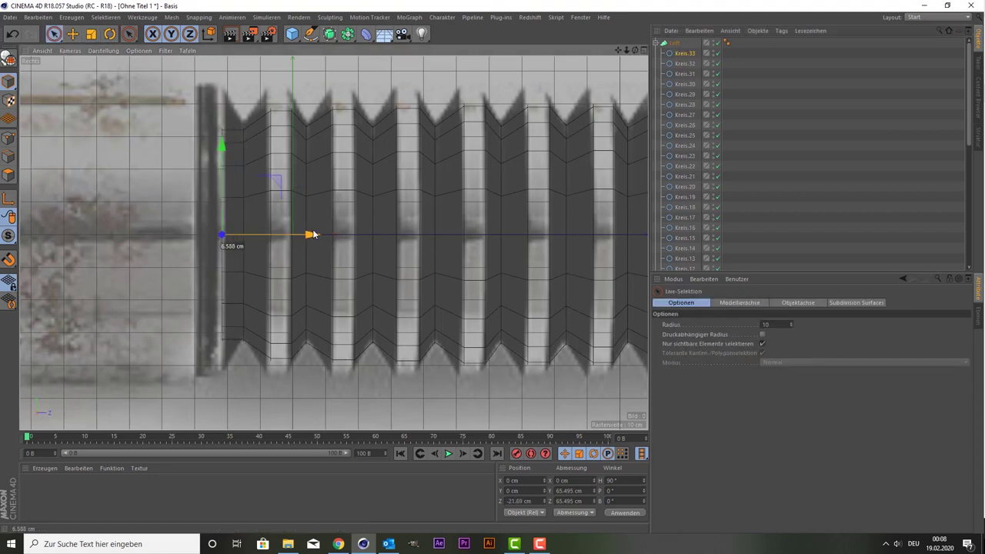
key("t")
mouse_move(158, 219)
left_mouse_down()
mouse_move(200, 139)
mouse_move(190, 140)
mouse_move(160, 182)
mouse_move(211, 154)
left_mouse_up()
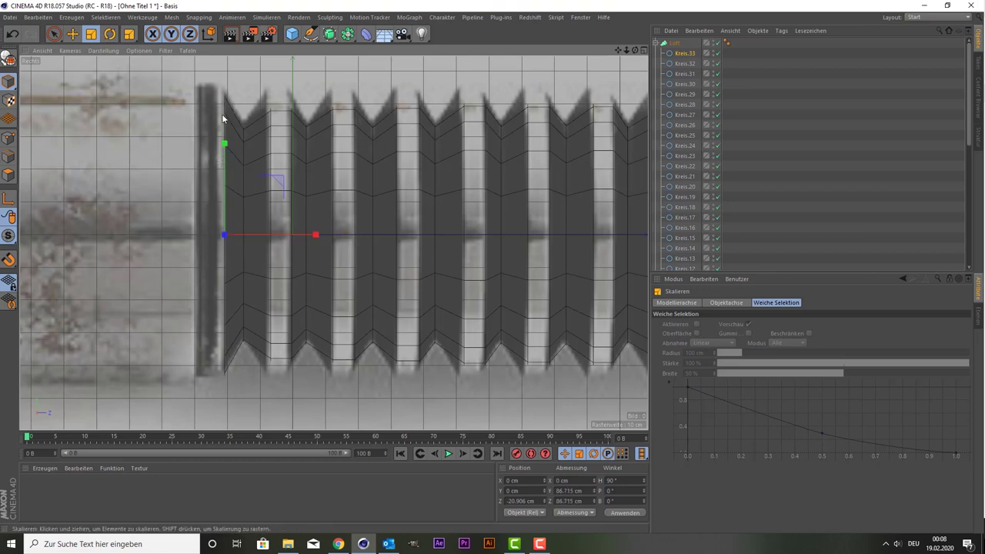
key("space")
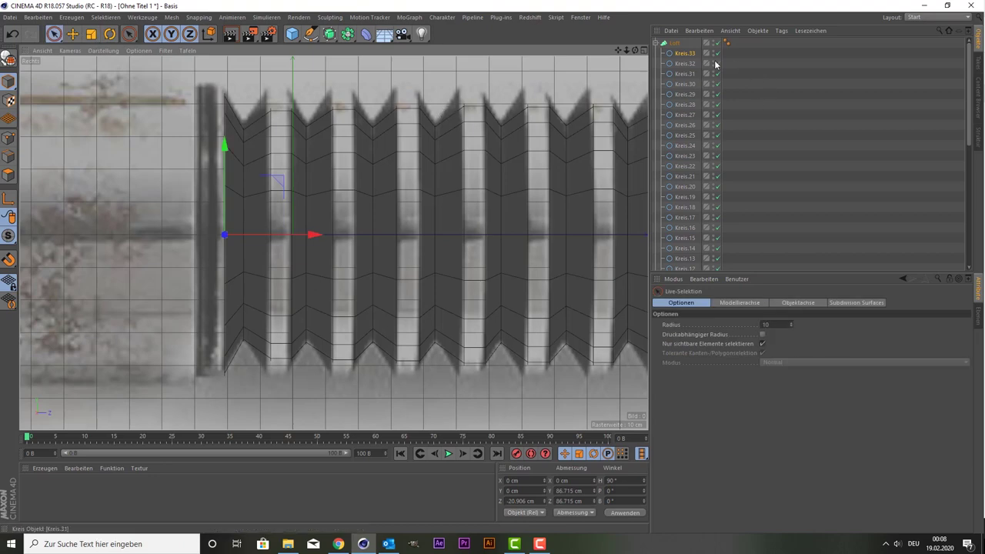
left_click_drag(680, 48, 677, 45, "ctrl")
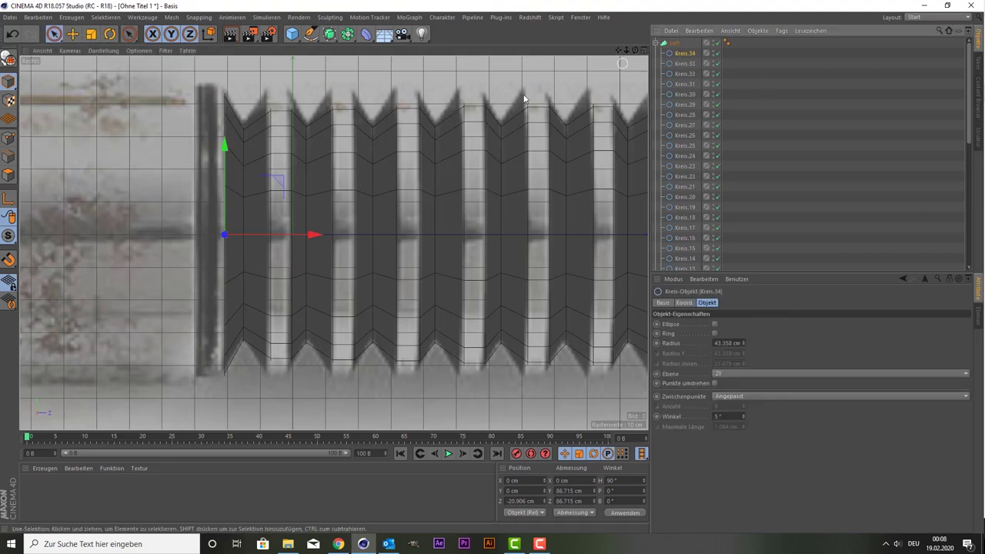
left_click_drag(266, 232, 256, 234)
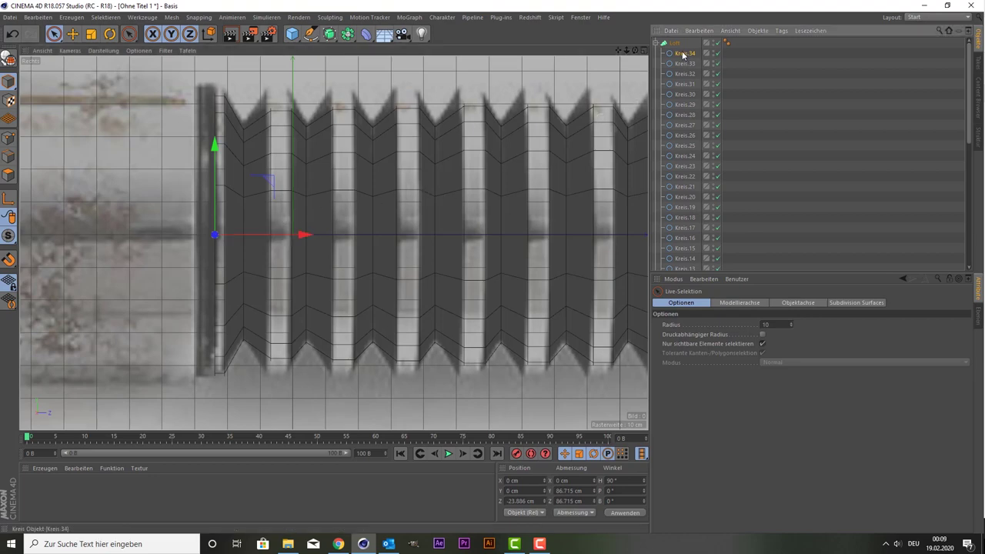
Step: Copy the end circle twice more further left, ending with Kreis.36 at Z -53.691 cm
left_click_drag(682, 54, 679, 45, "ctrl")
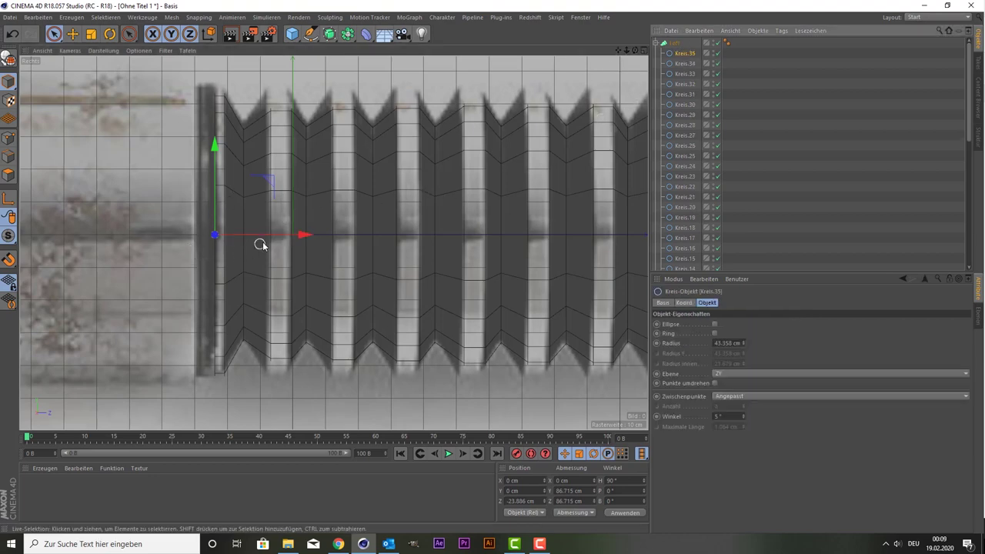
left_click_drag(277, 235, 271, 232)
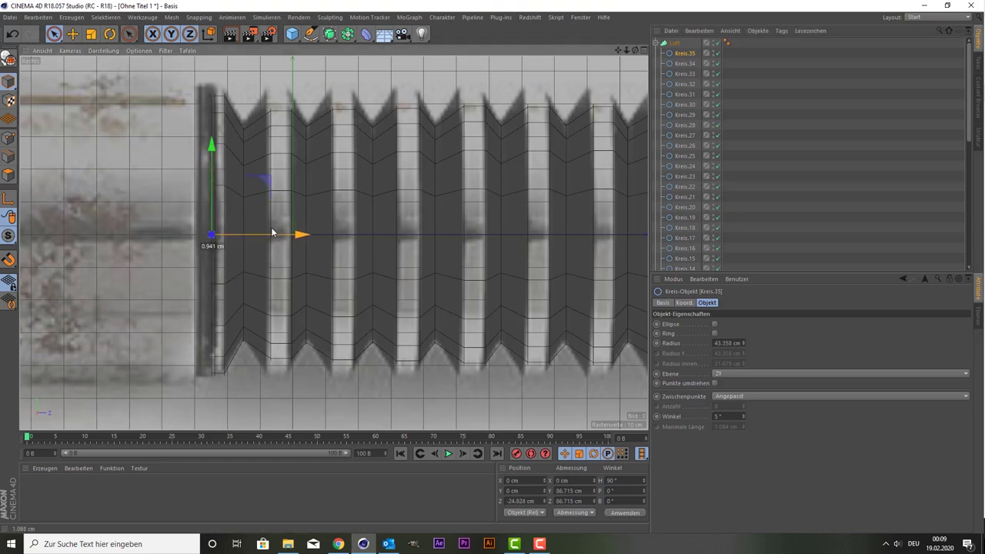
key("t")
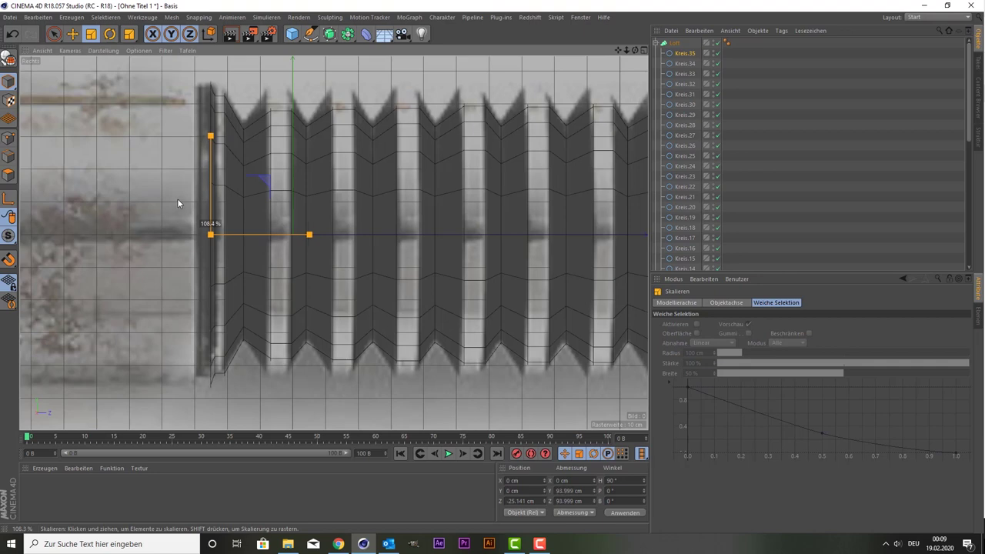
key("9")
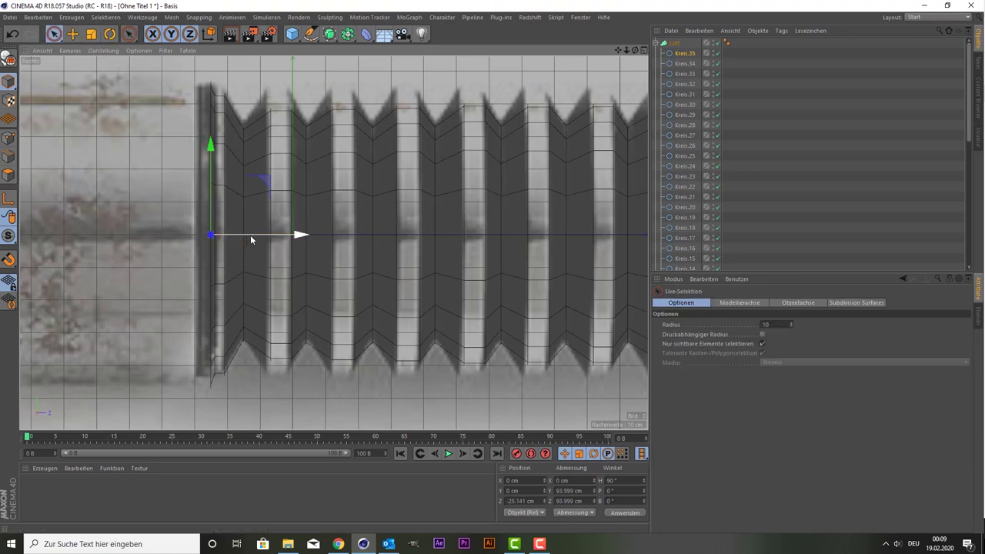
left_click_drag(250, 235, 236, 237)
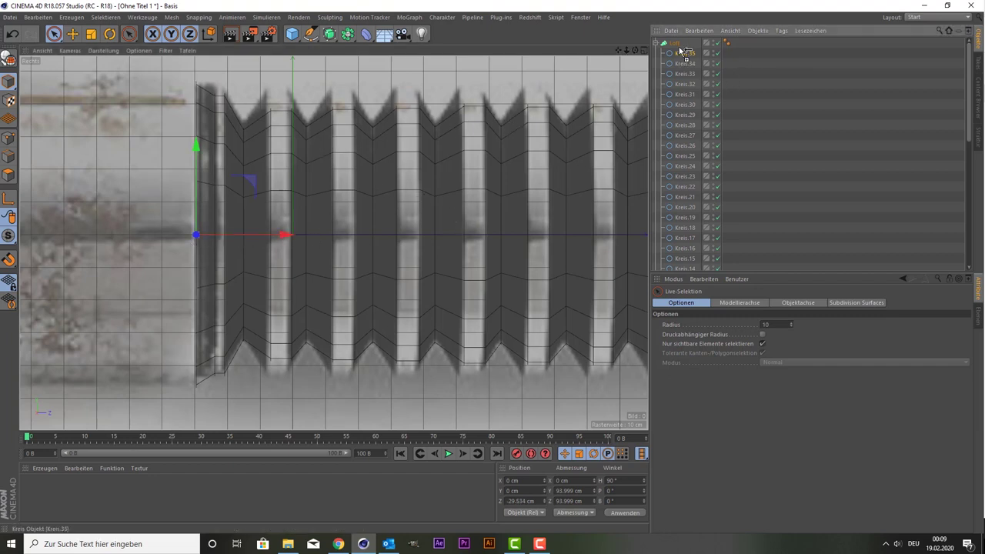
left_click_drag(680, 55, 680, 45, "ctrl")
left_click_drag(255, 235, 171, 232)
Step: Move Kreis.36 left to the step in the reference sleeve, undoing the overshoot
scroll(206, 210, "down", 3)
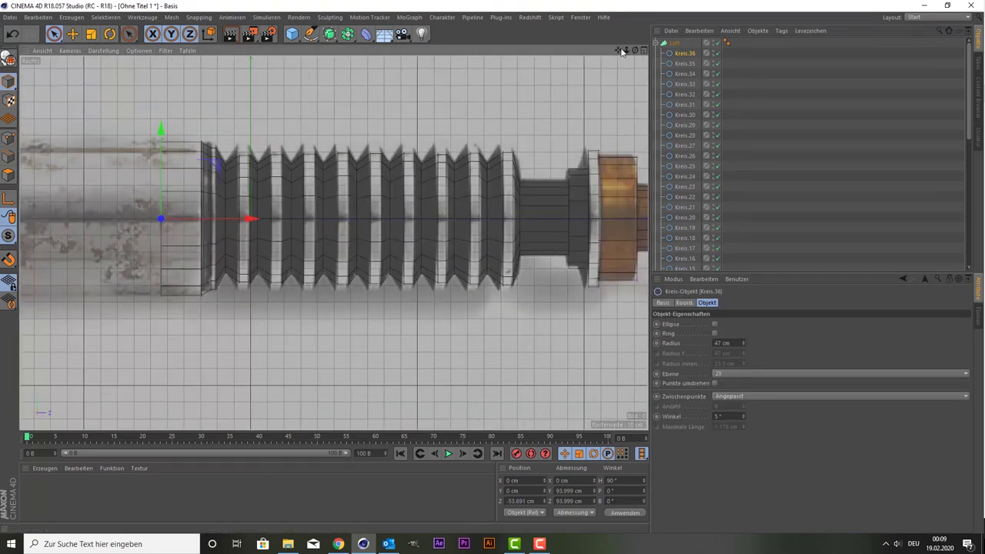
mouse_move(617, 49)
left_mouse_down()
mouse_move(334, 242)
mouse_move(334, 225)
left_mouse_up()
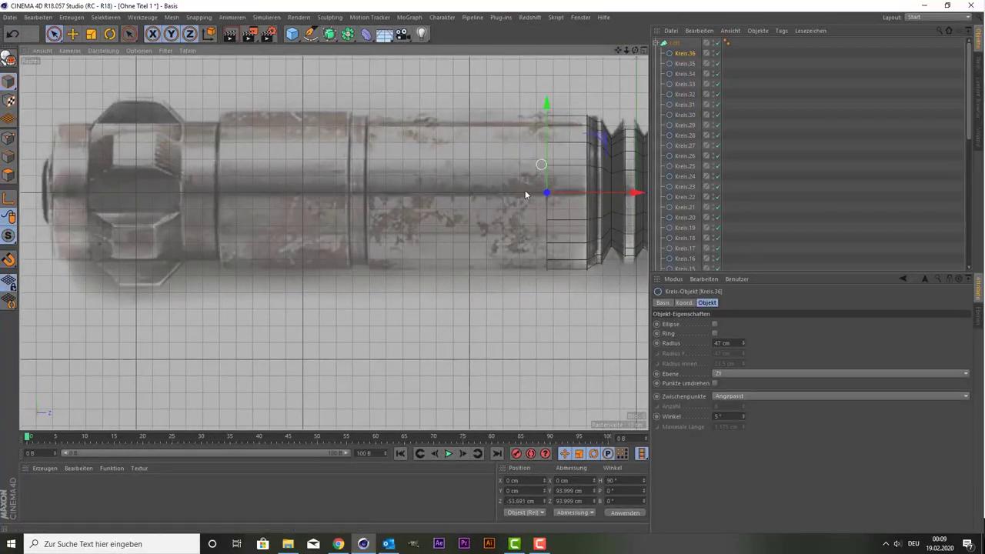
left_click_drag(586, 191, 92, 190)
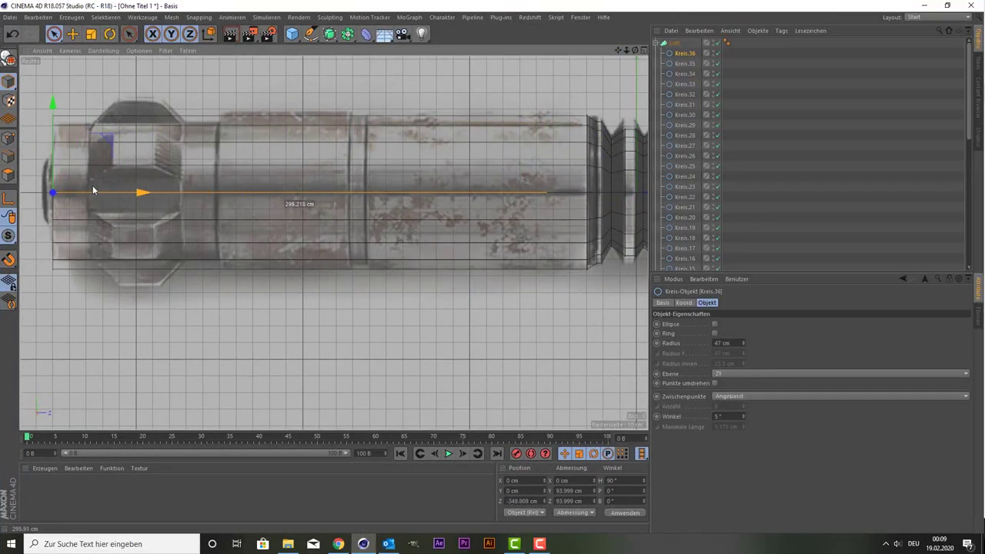
left_click_drag(92, 190, 462, 202)
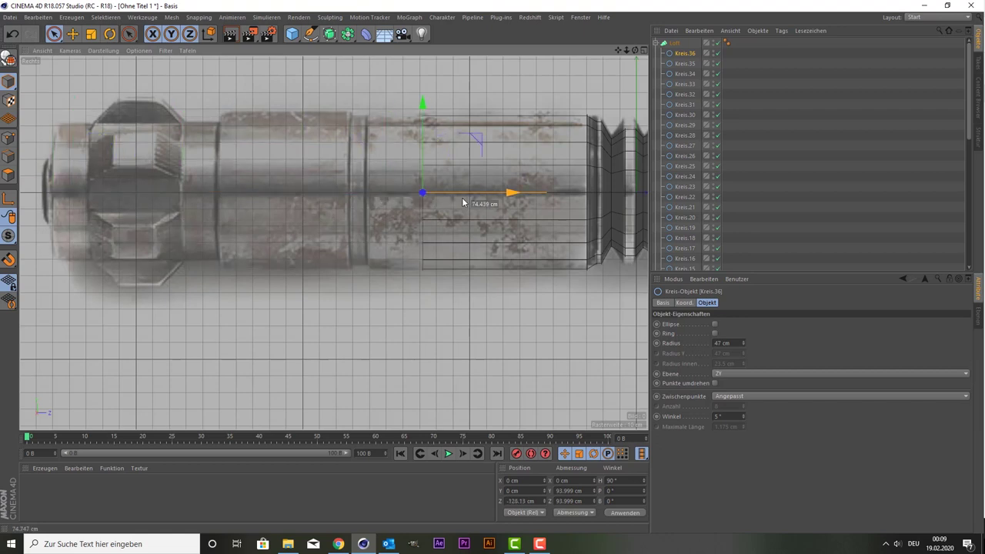
left_click_drag(462, 202, 407, 200)
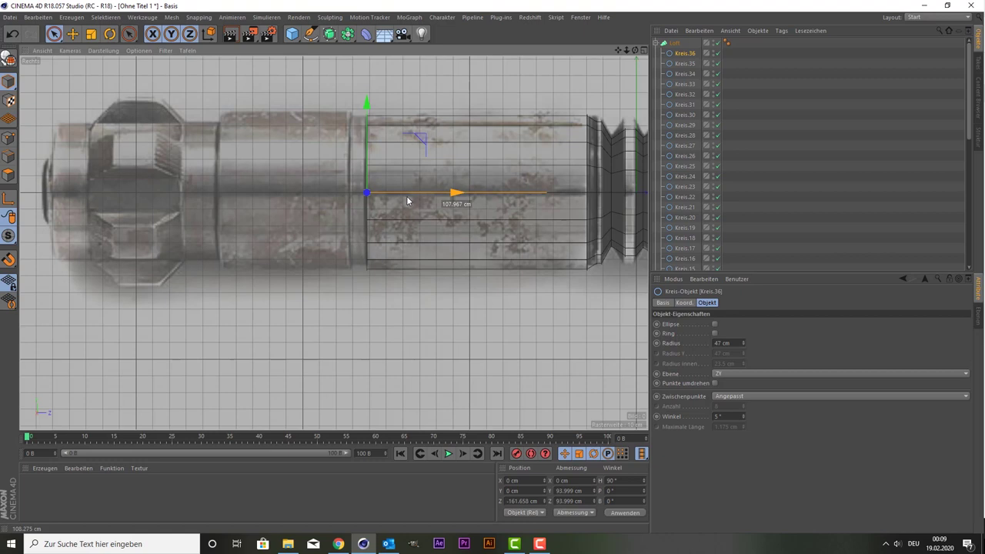
left_click_drag(407, 201, 405, 202)
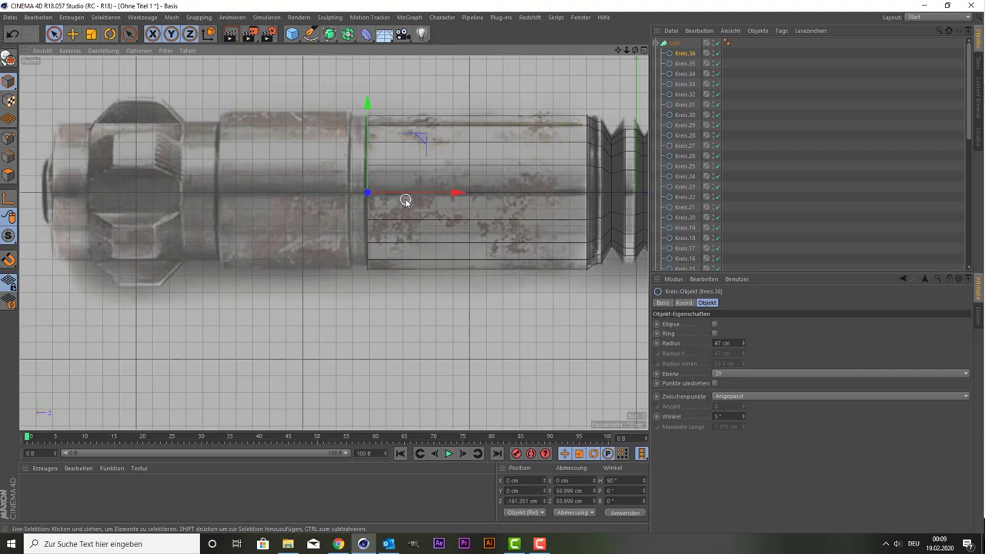
scroll(332, 186, "up", 1)
scroll(332, 187, "up", 1)
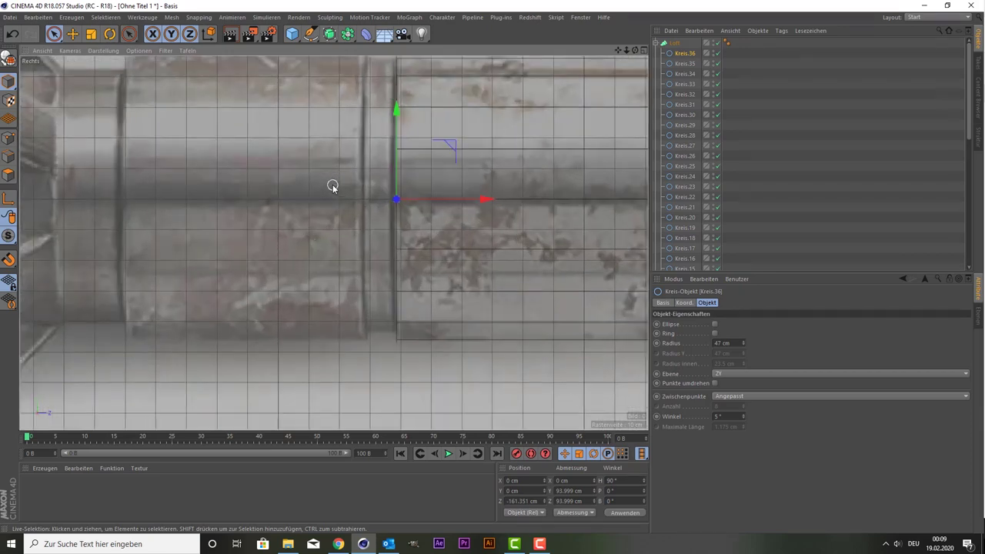
scroll(333, 187, "up", 1)
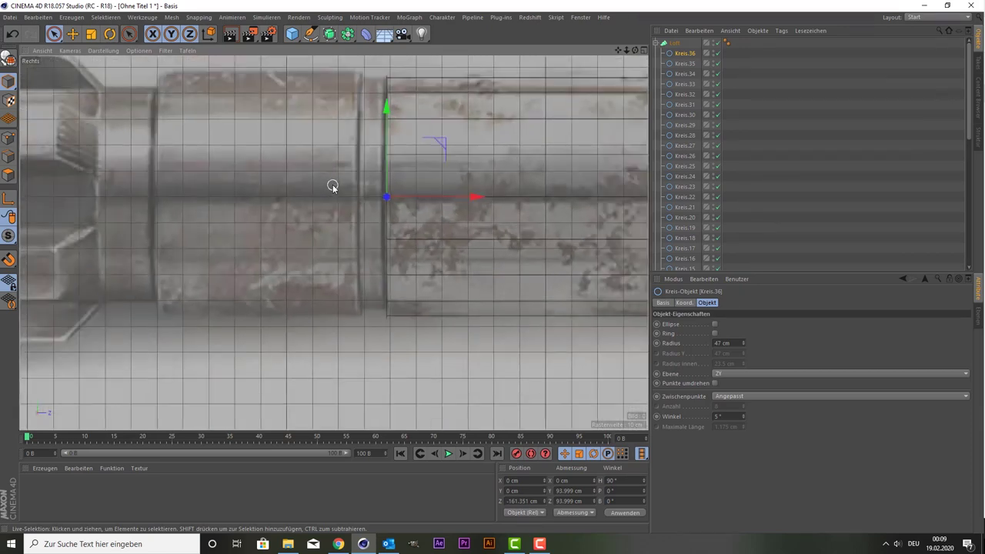
scroll(332, 186, "down", 1)
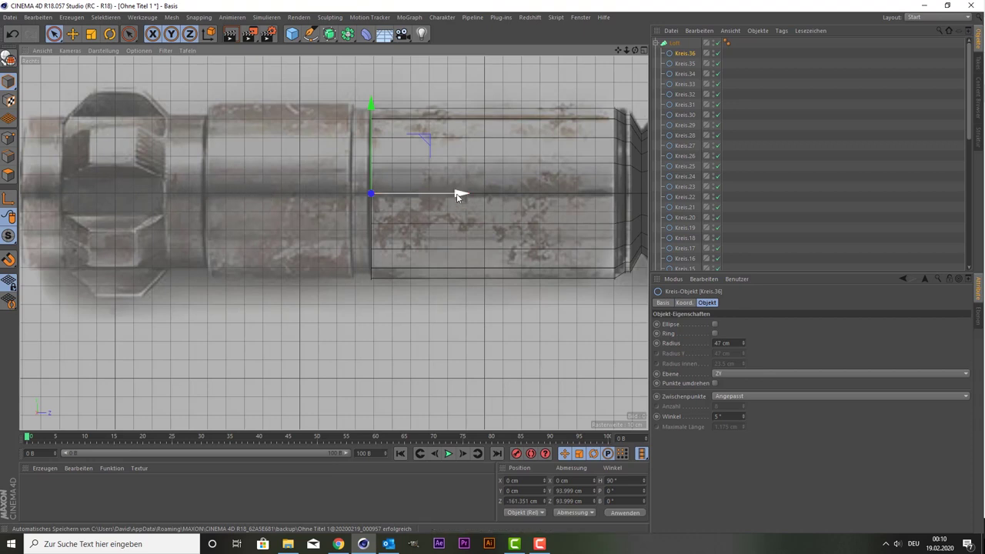
mouse_move(461, 193)
left_mouse_down()
mouse_move(112, 201)
mouse_move(150, 200)
left_mouse_up()
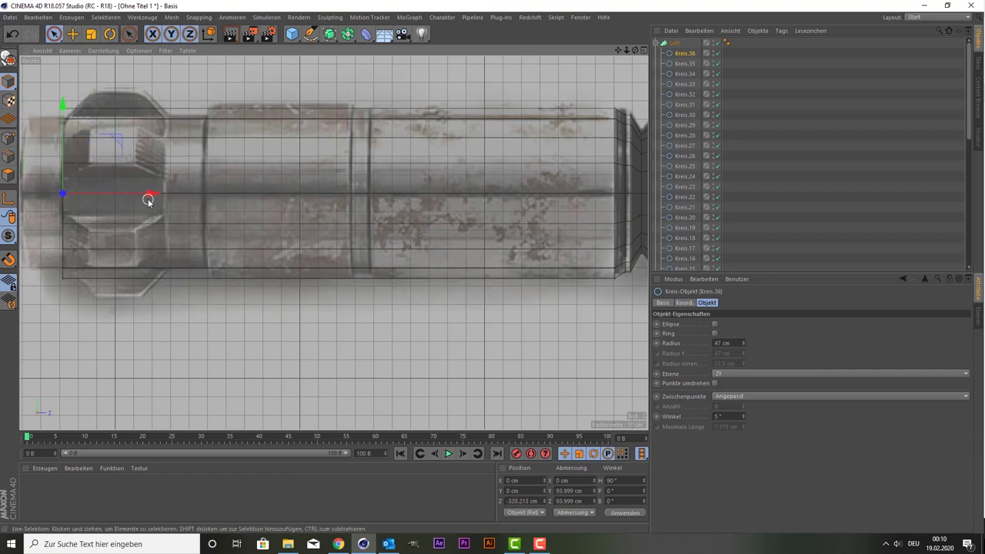
key("ctrl+z")
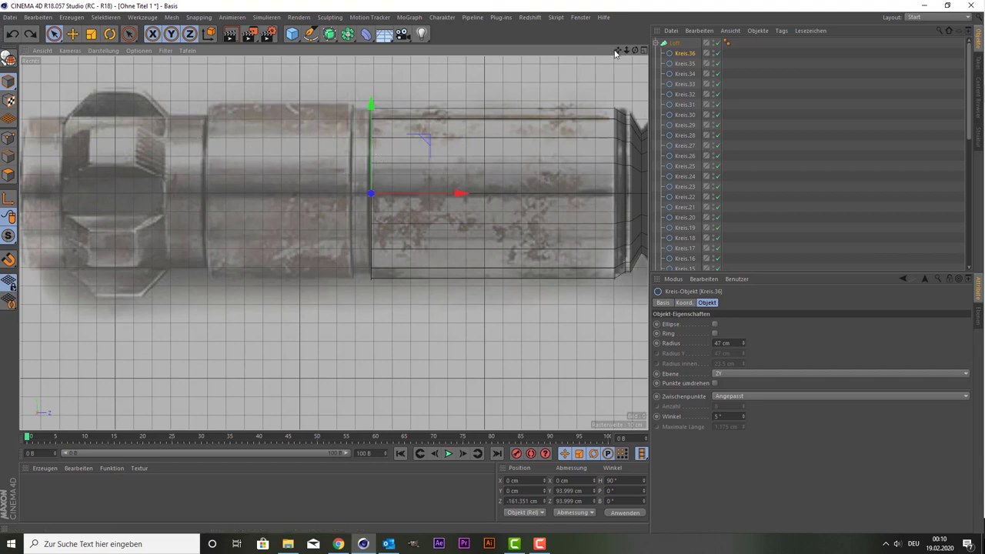
Step: Enlarge the separate circle to about 108% on the step and paste another circle copy
mouse_move(617, 51)
left_mouse_down()
mouse_move(693, 61)
mouse_move(677, 40)
left_mouse_up()
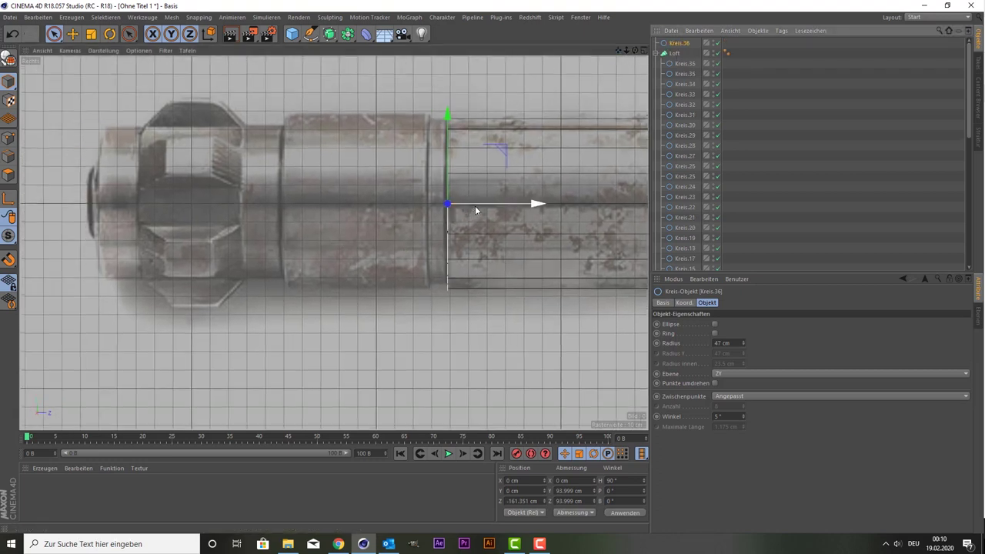
left_click_drag(481, 203, 481, 207)
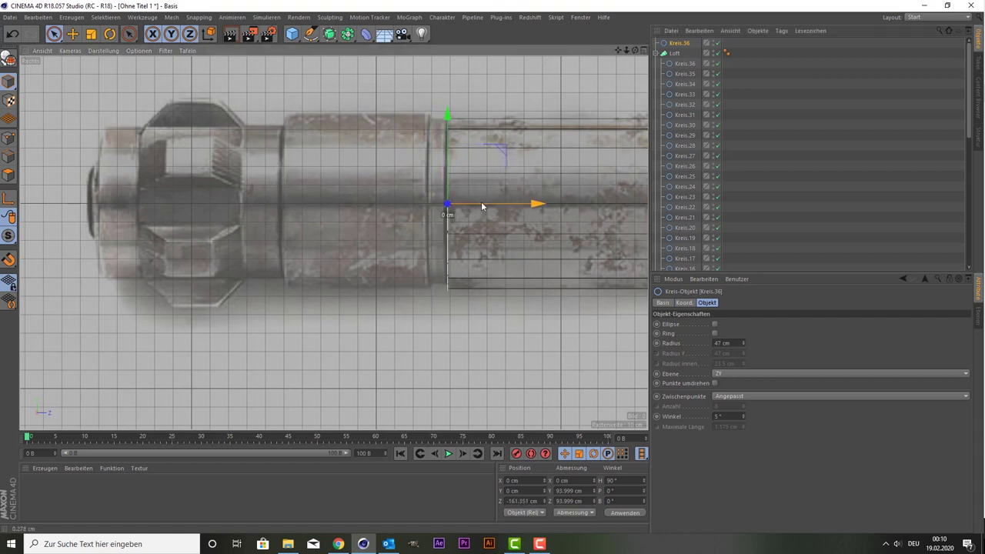
key("9")
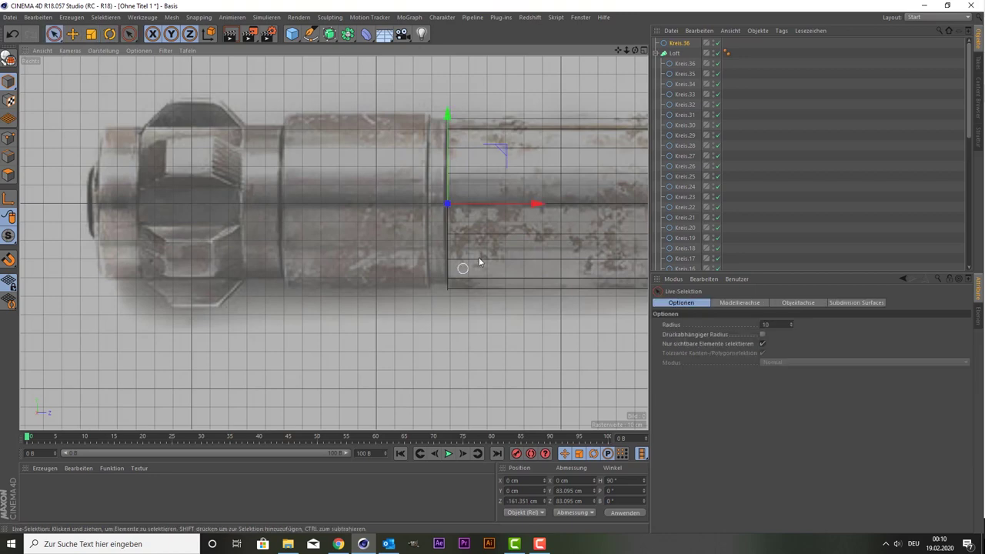
left_click_drag(524, 205, 521, 205)
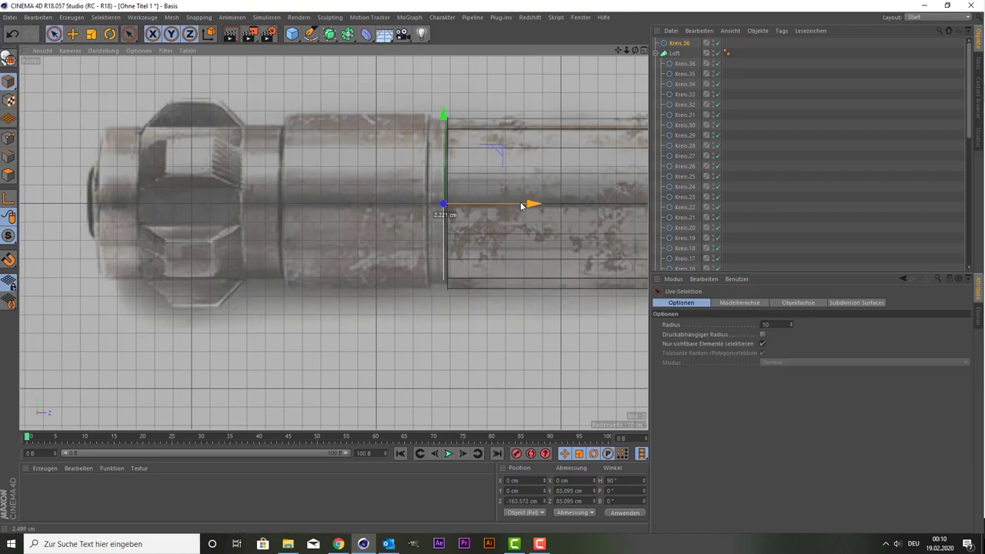
key("t")
left_click_drag(345, 299, 360, 287)
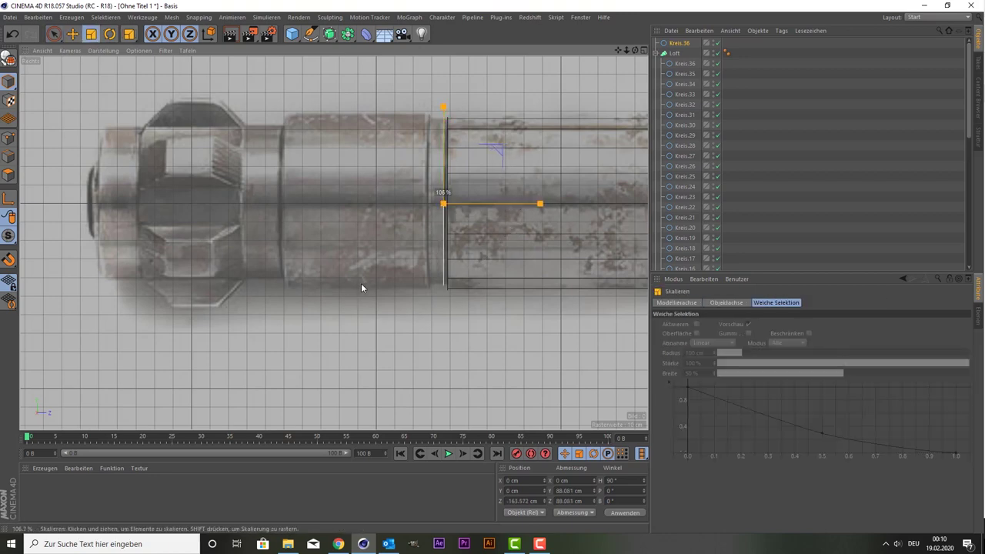
key("9")
left_click_drag(509, 202, 519, 204)
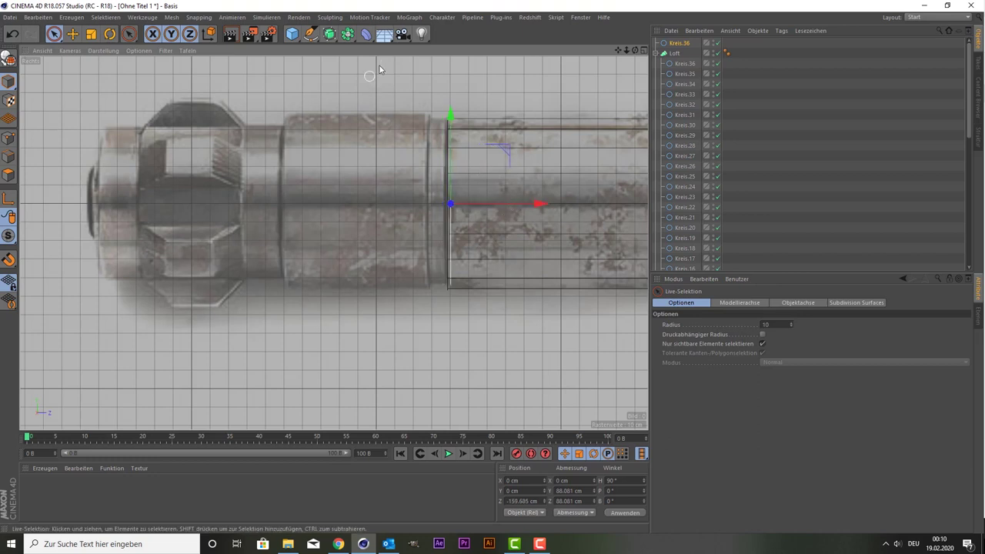
left_click(681, 49)
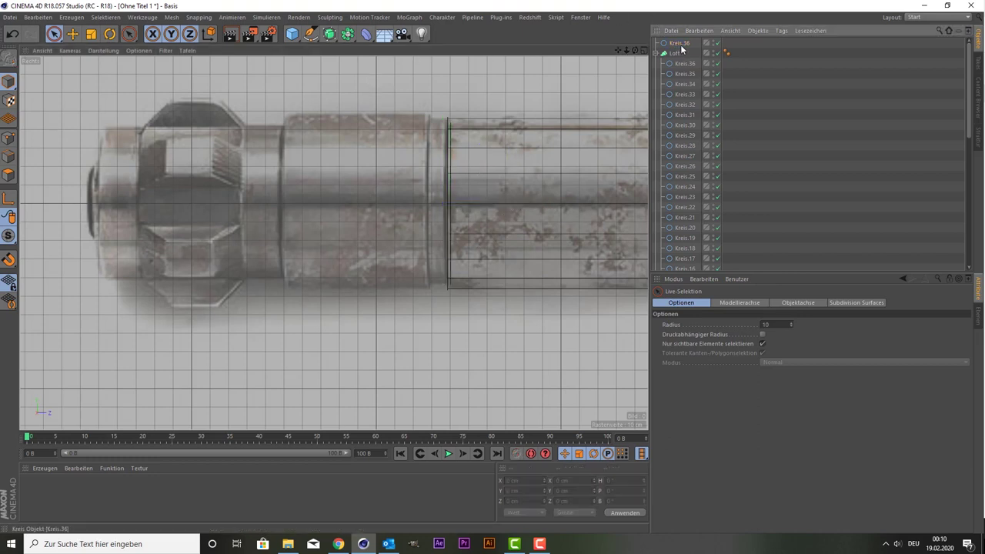
key("ctrl+v")
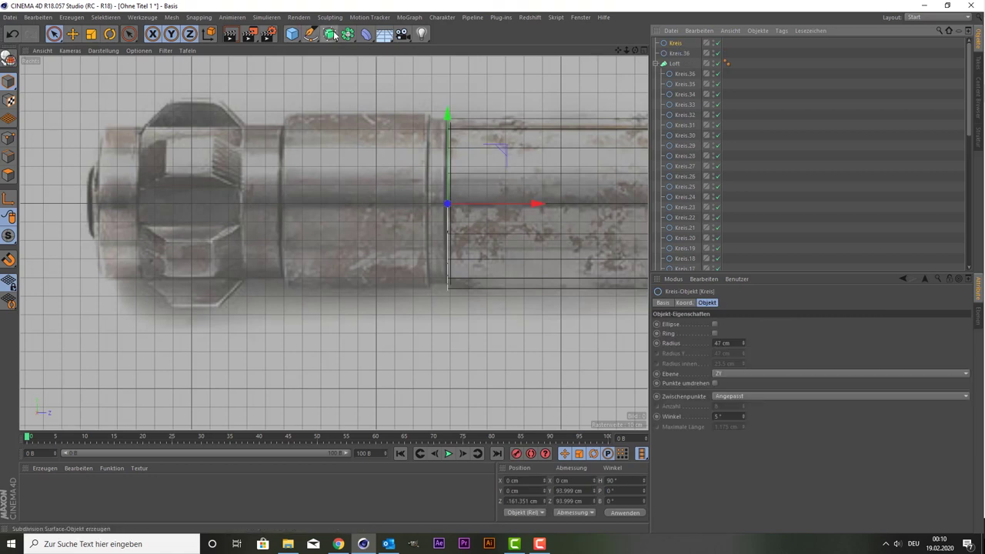
Step: Group both loose circles in a new linear-interpolation loft, first circle at the hilt's front
left_click_drag(335, 36, 439, 77)
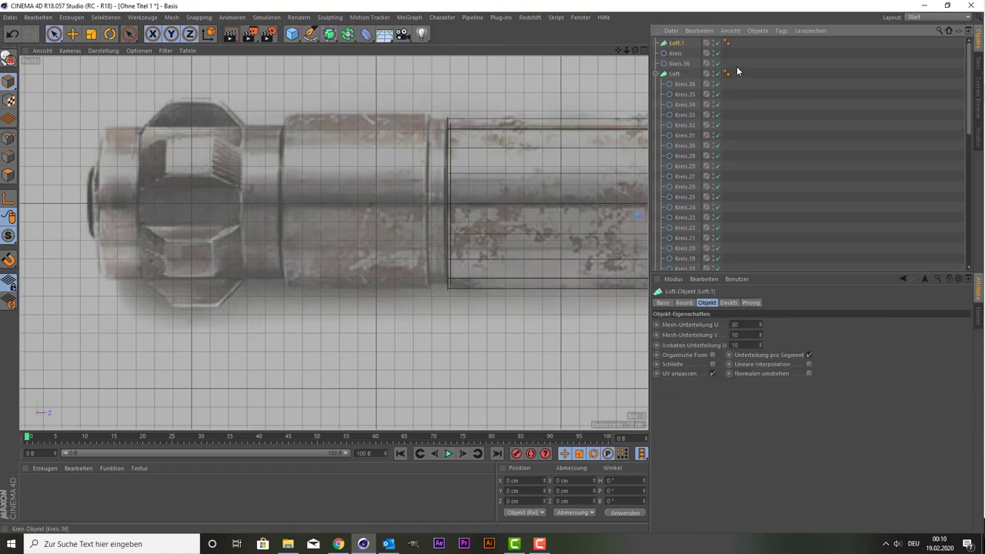
left_click_drag(736, 66, 673, 45)
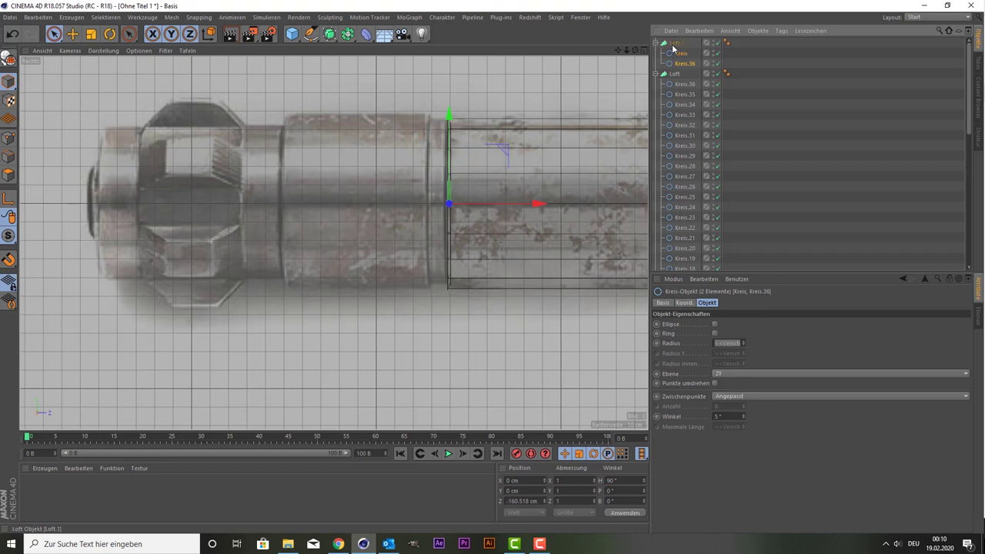
left_click(680, 54)
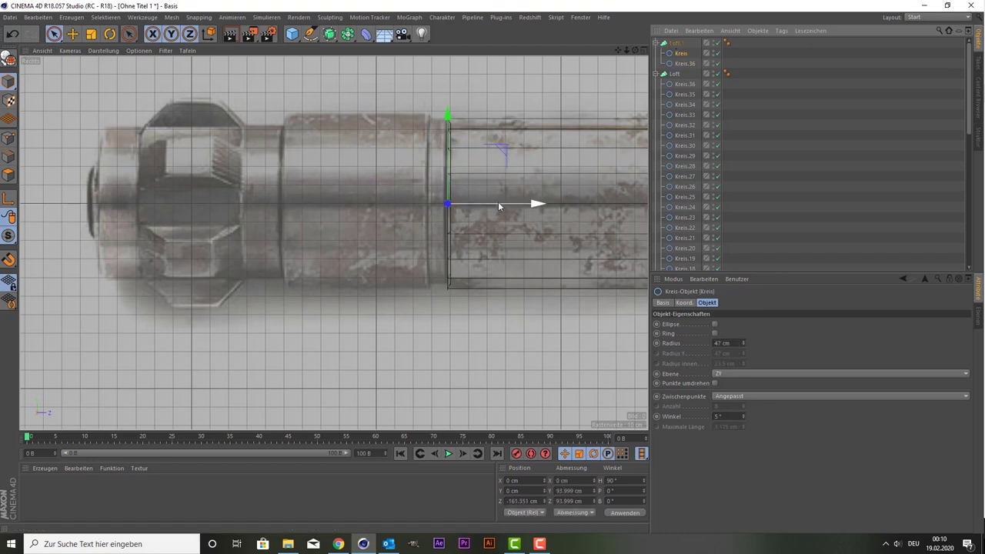
mouse_move(498, 203)
left_mouse_down()
mouse_move(441, 213)
mouse_move(155, 206)
left_mouse_up()
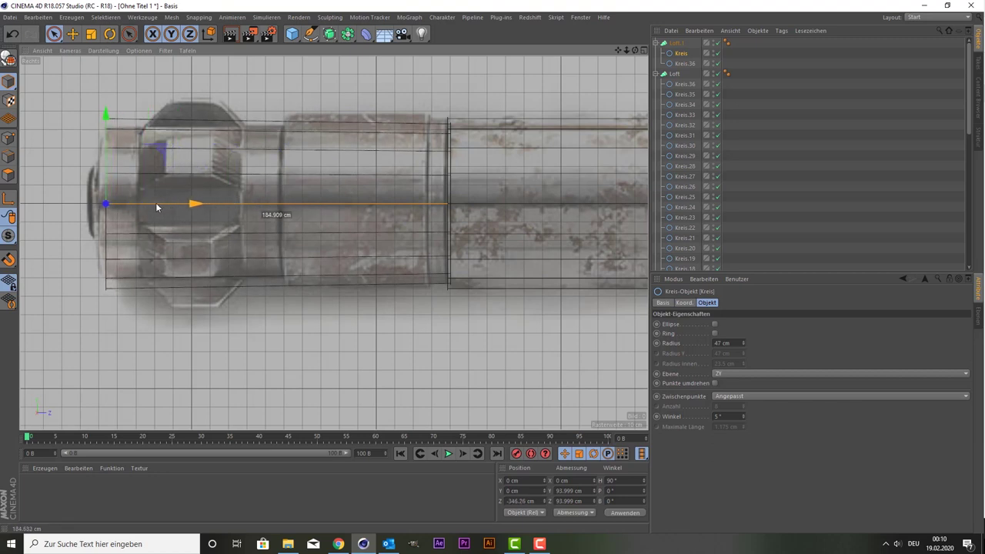
left_click(675, 42)
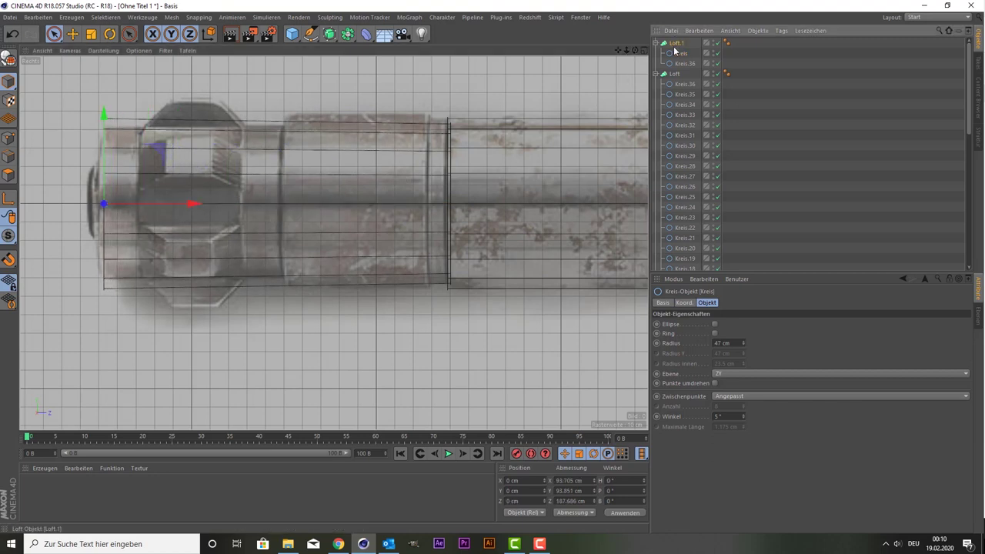
left_click(808, 364)
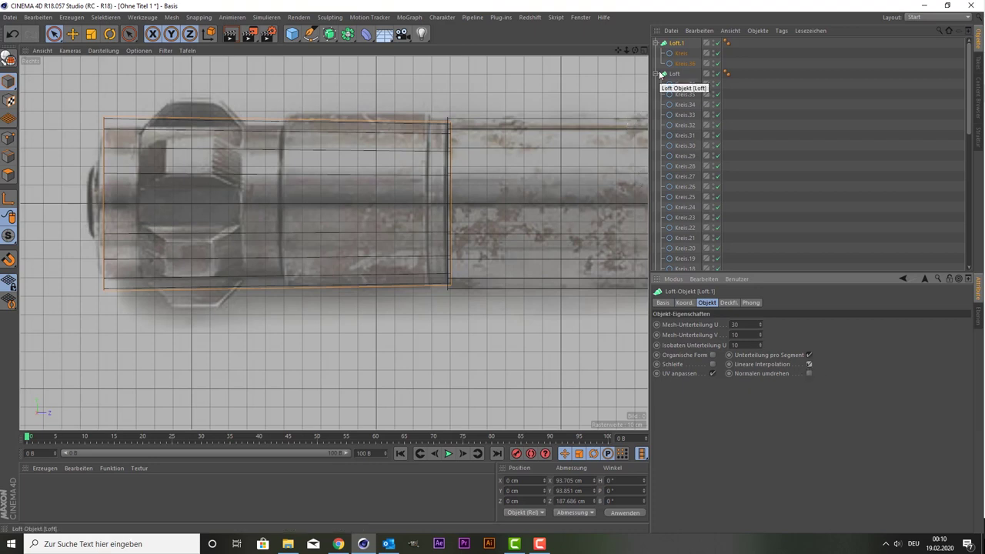
Step: Slide the smaller circle Kreis.36 right to the body seam and select both loft circles
left_click(680, 54)
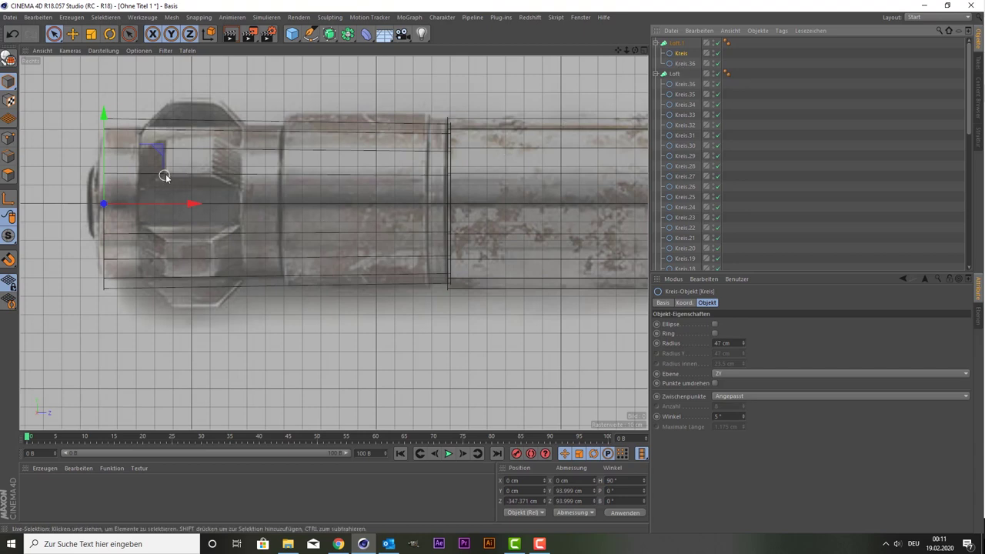
left_click(691, 64)
mouse_move(479, 203)
left_mouse_down()
mouse_move(508, 202)
mouse_move(269, 200)
left_mouse_up()
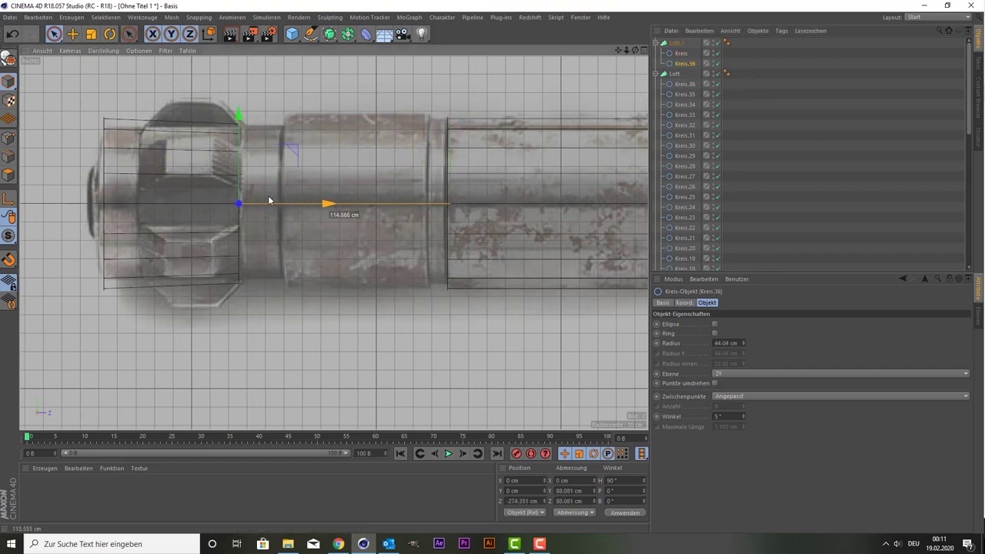
left_click(269, 199)
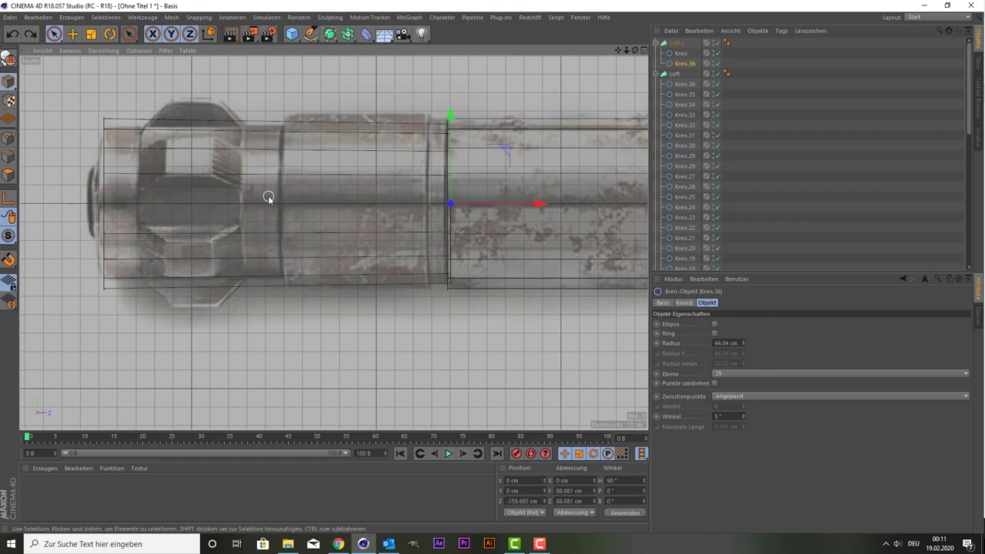
left_click(104, 230)
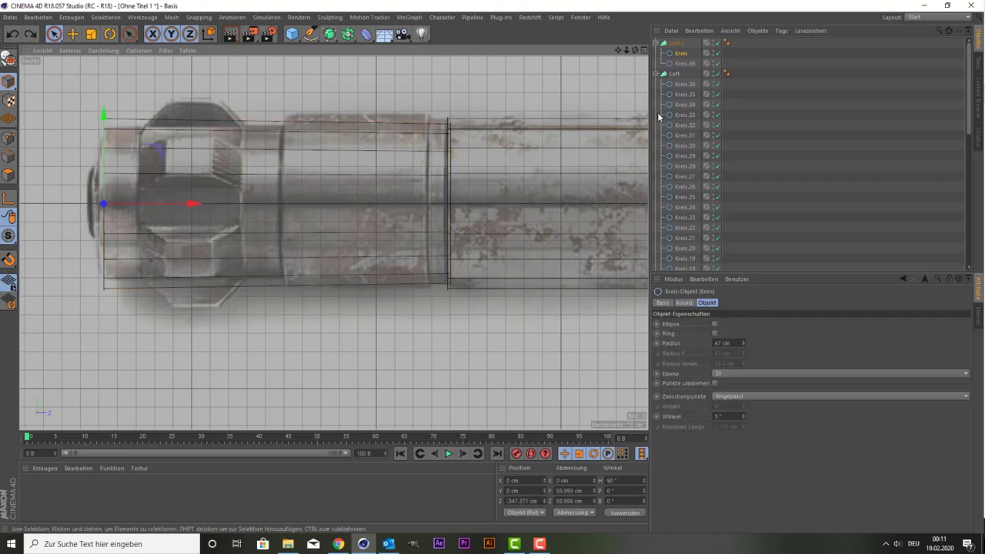
left_click(684, 63, "shift")
Step: Dissolve the loft, move its circle to the hilt's left end and shrink it to about 85%
key("ctrl+z")
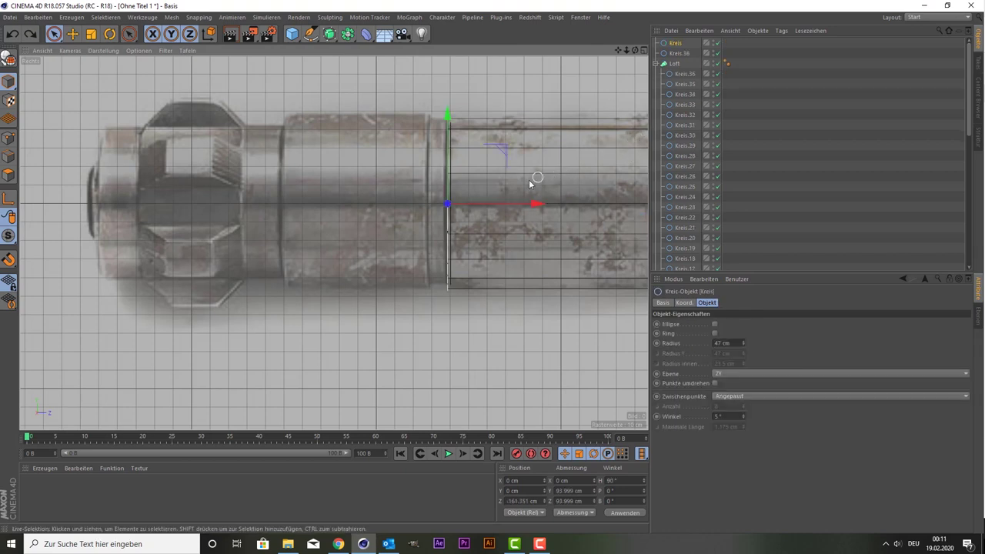
left_click_drag(503, 205, 476, 208)
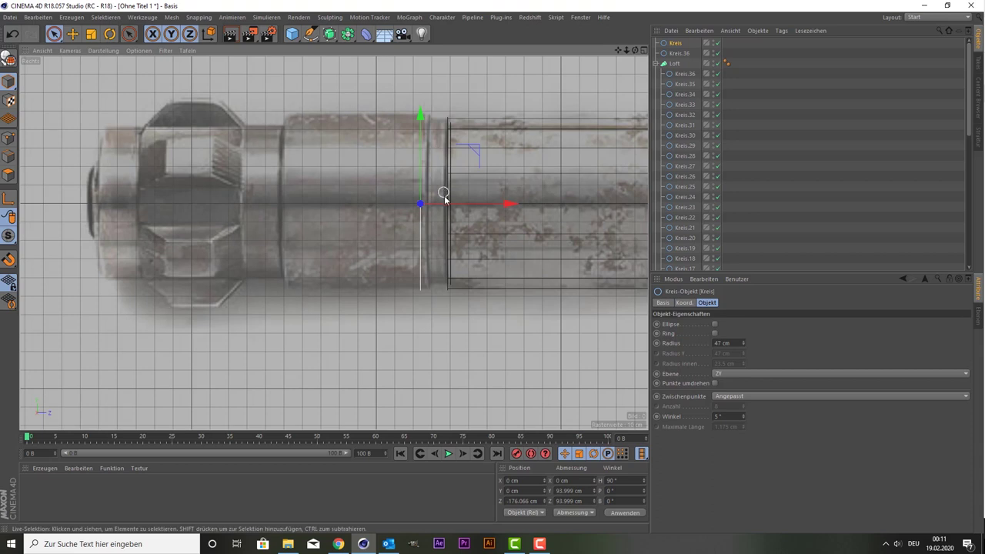
mouse_move(439, 201)
left_mouse_down()
mouse_move(121, 194)
mouse_move(451, 202)
mouse_move(131, 185)
left_mouse_up()
key("t")
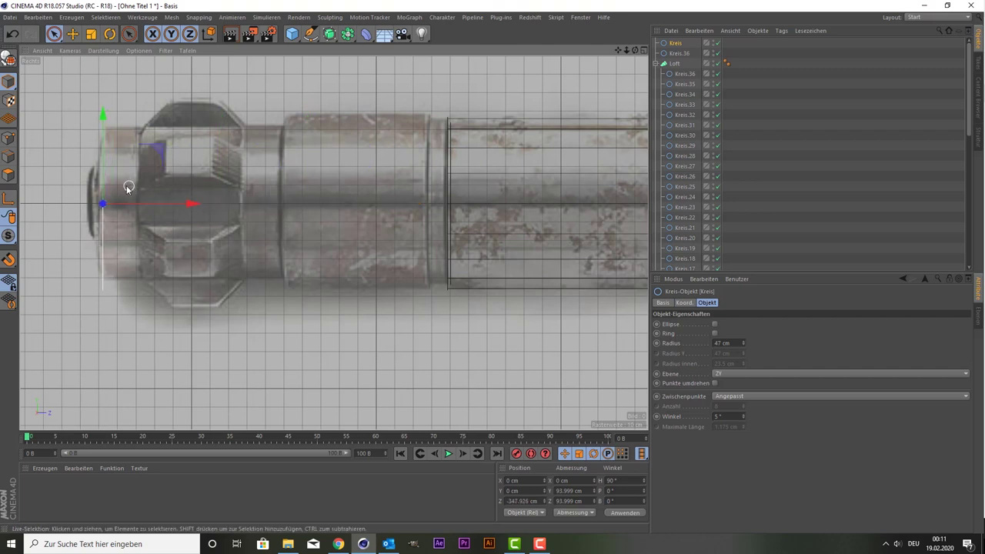
left_click_drag(49, 180, 41, 226)
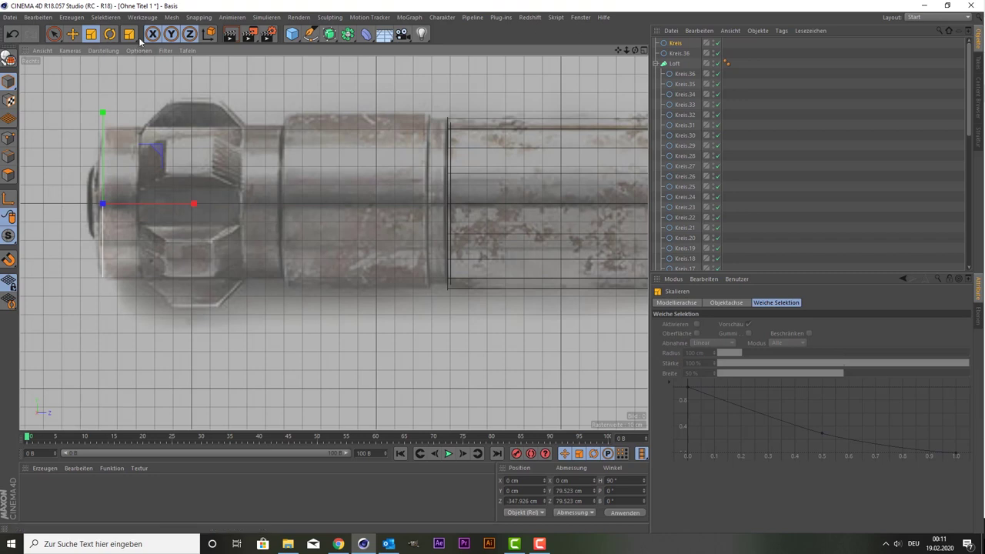
Step: Gather both circles into a new Loft and enlarge the left circle to about 106%
left_click_drag(330, 34, 450, 69)
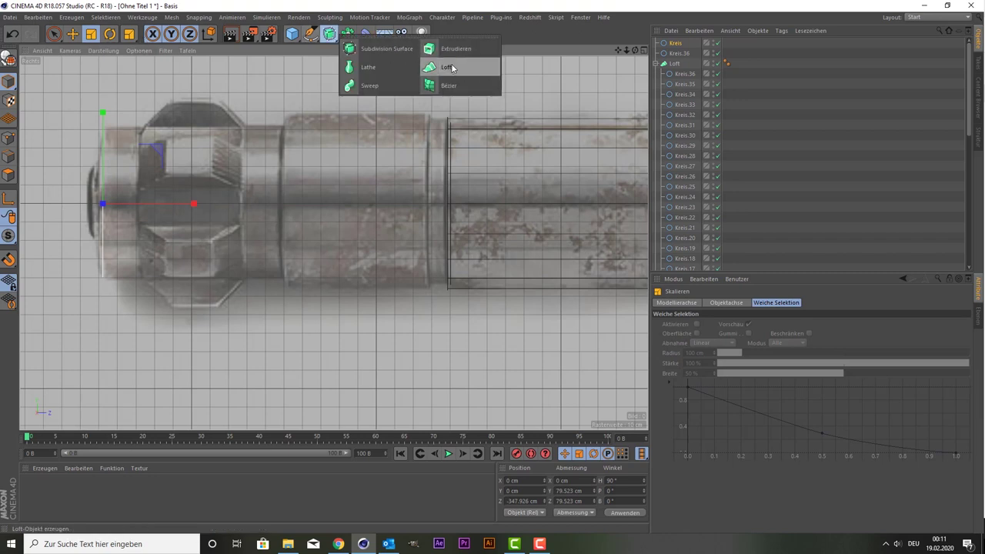
mouse_move(733, 63)
left_mouse_down()
mouse_move(669, 58)
mouse_move(674, 45)
left_mouse_up()
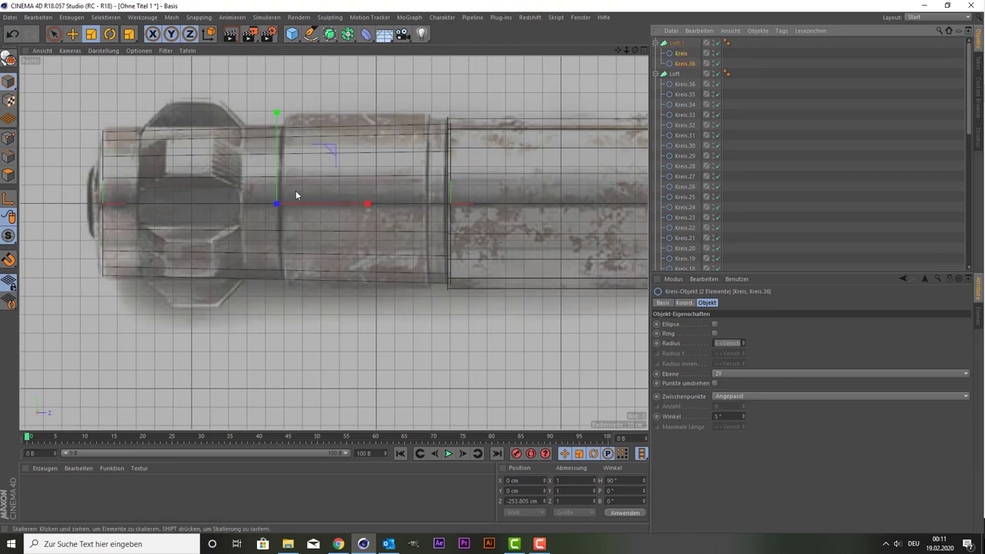
left_click(679, 53)
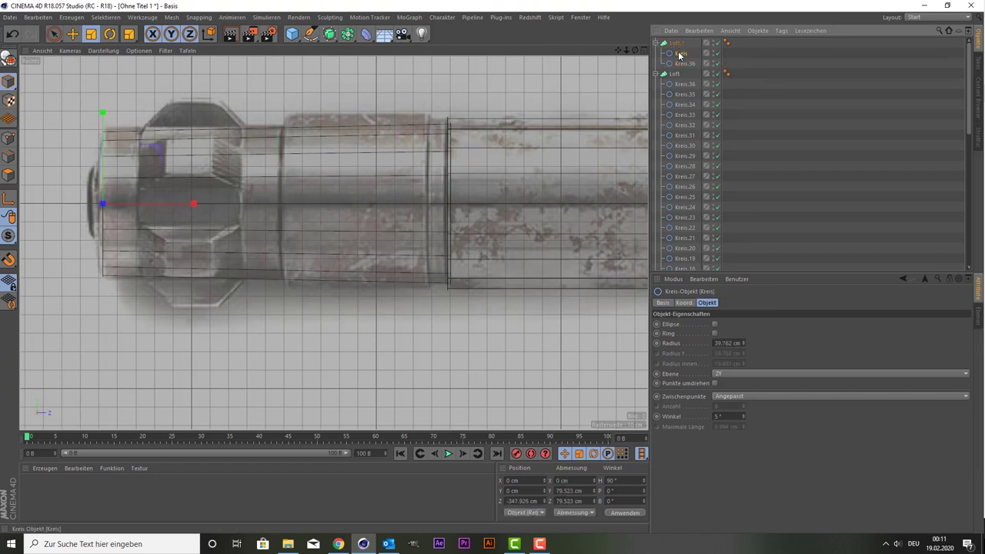
key("t")
left_click_drag(44, 150, 79, 143)
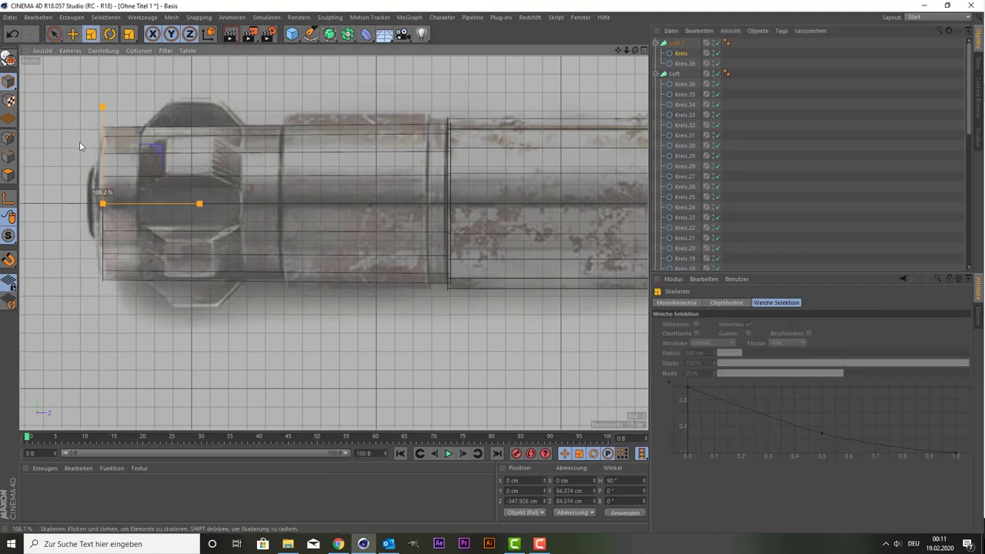
middle_click(41, 108)
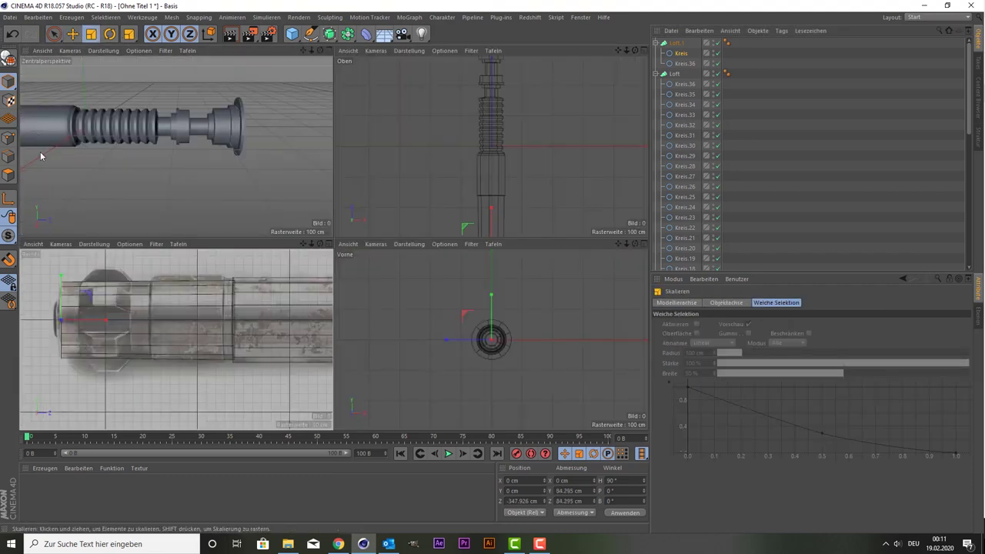
middle_click(46, 165)
scroll(139, 153, "down", 3)
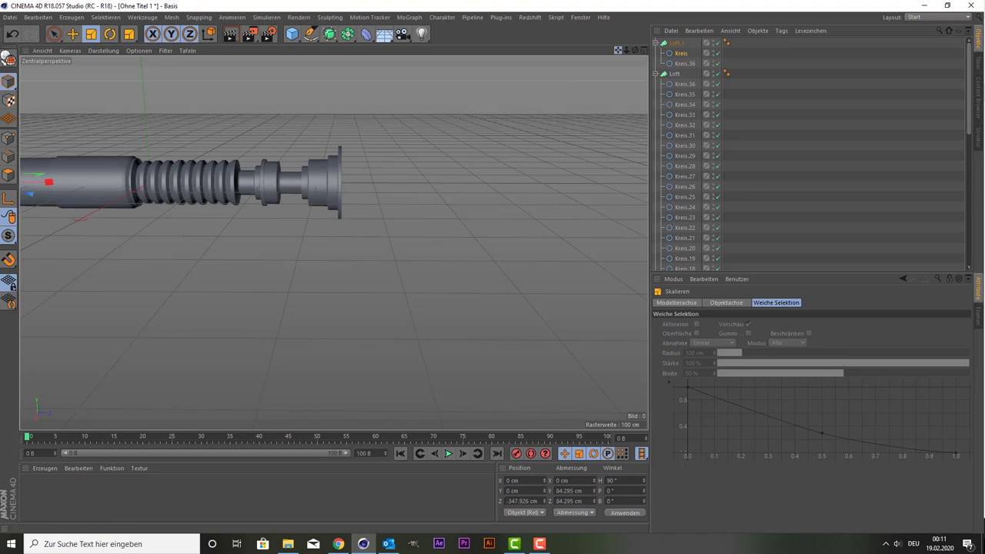
middle_click_drag(41, 231, 326, 241, "alt")
mouse_move(296, 101)
left_mouse_down()
mouse_move(310, 101)
mouse_move(280, 116)
left_mouse_up()
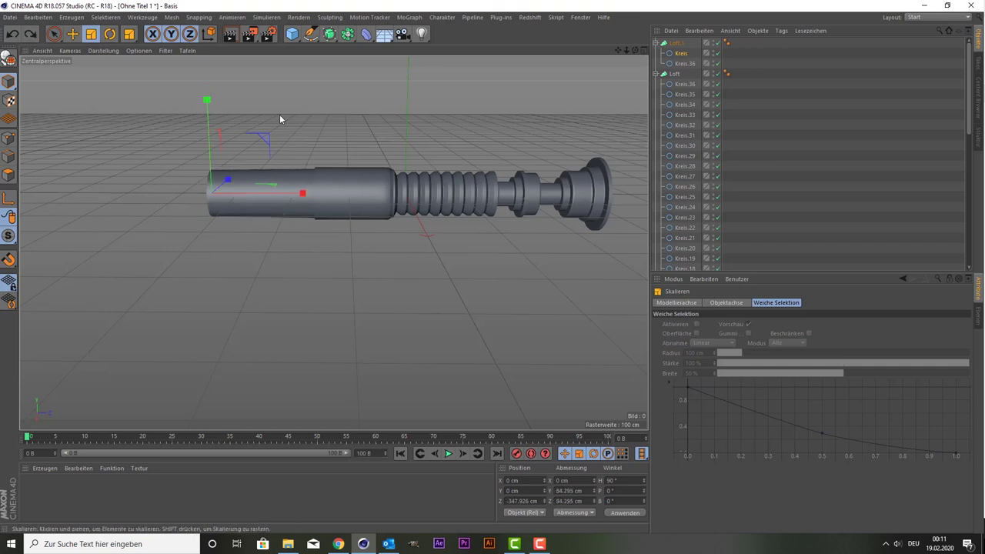
left_click(280, 117, "shift")
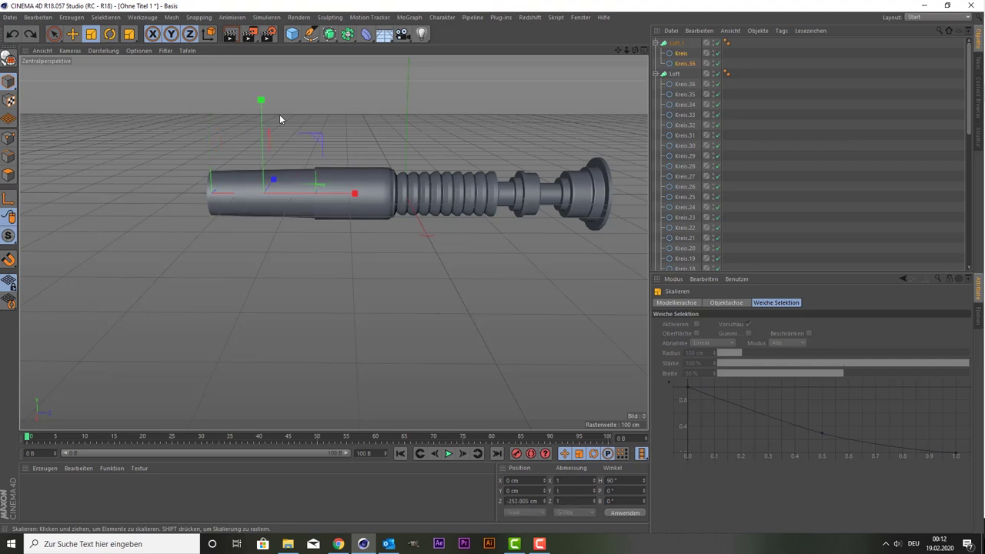
middle_click(236, 161)
Step: Replace the loft's left circle with a duplicate of Kreis.36 inside the second loft
middle_click(102, 266)
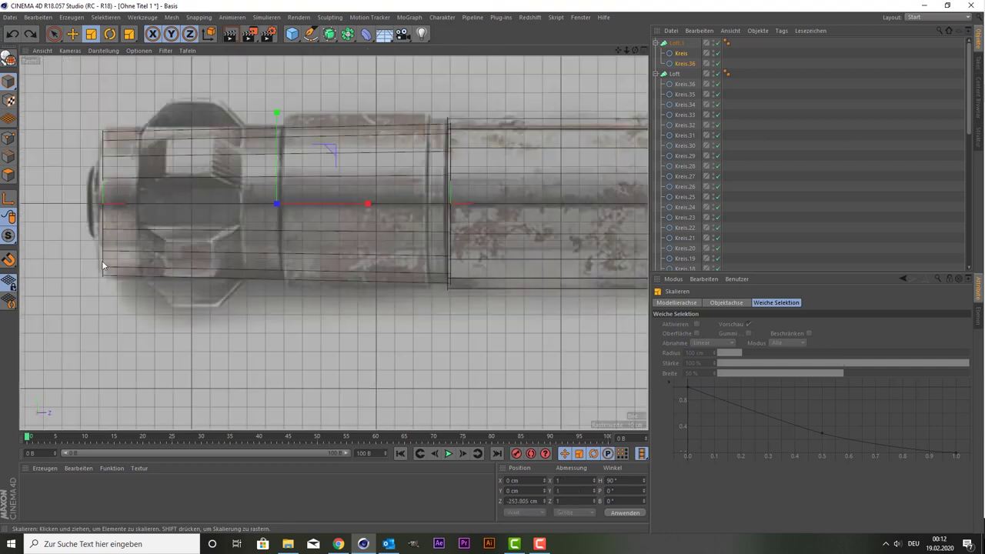
left_click(104, 223)
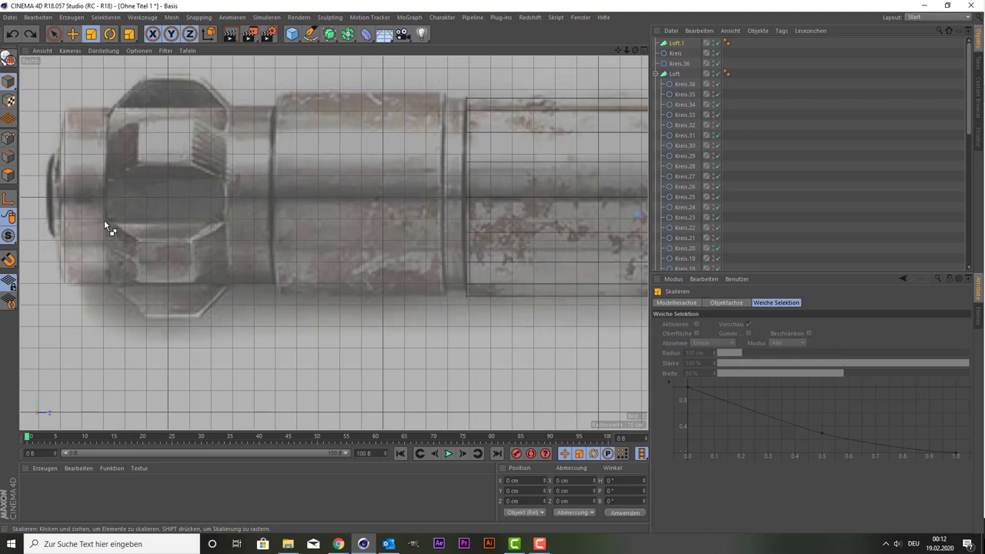
scroll(326, 154, "down", 4)
left_click(682, 54)
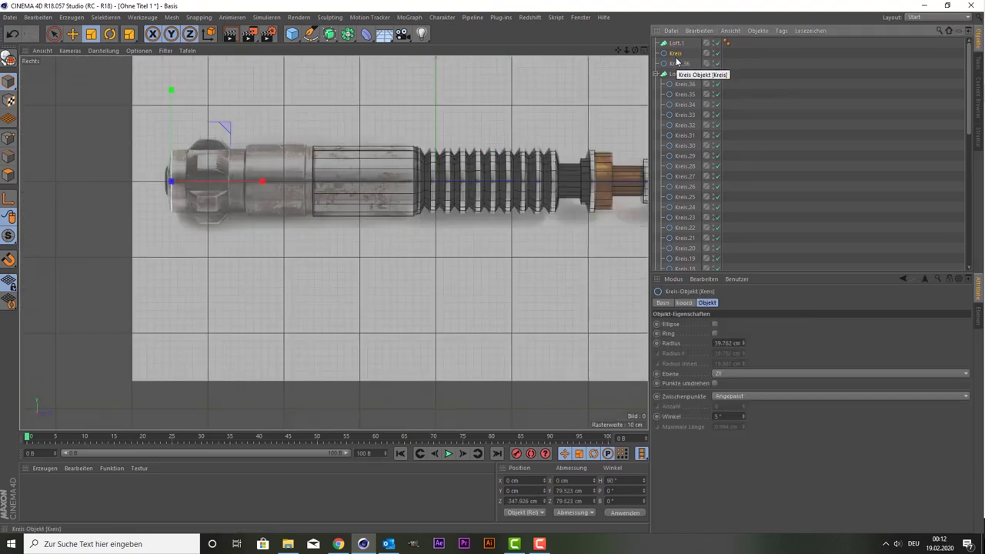
key("Delete")
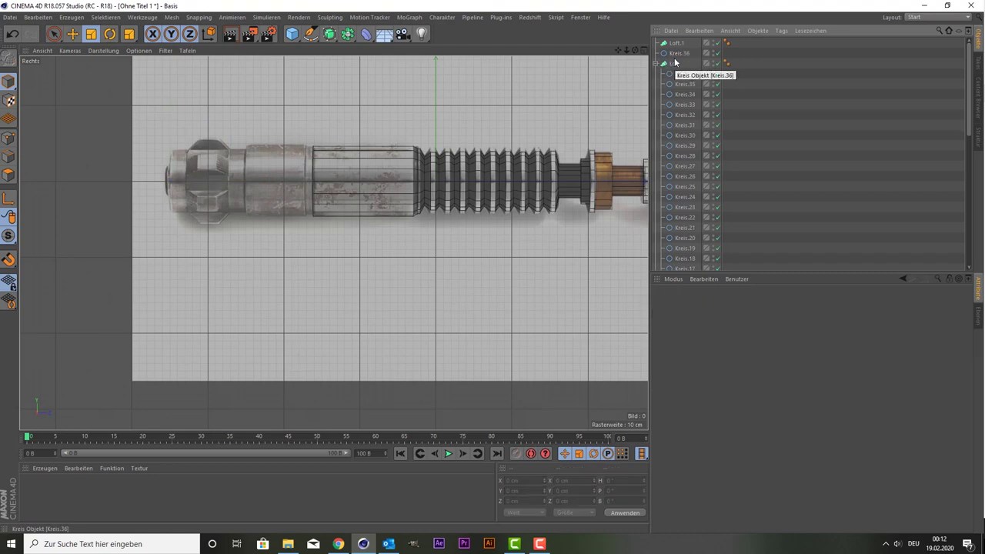
left_click(677, 53)
key("ctrl+z")
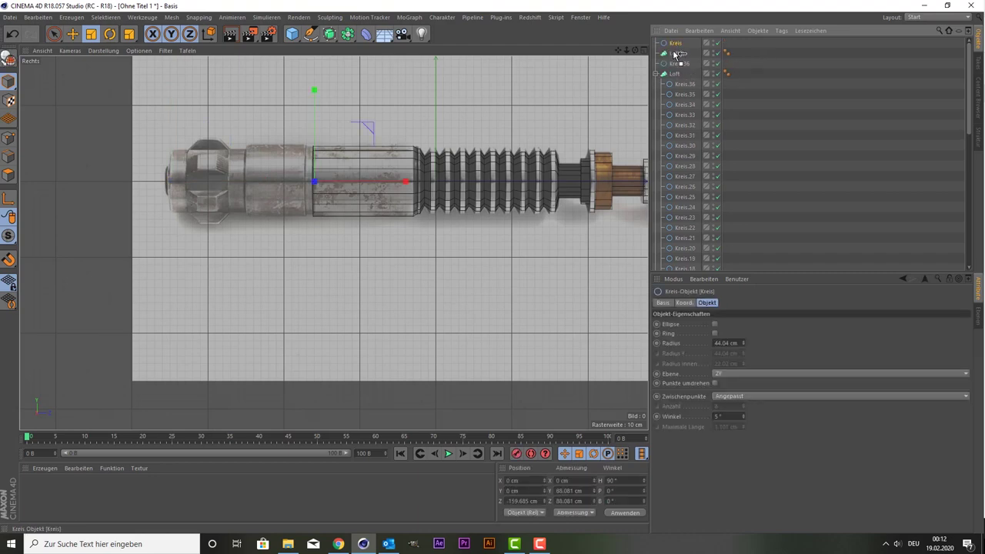
left_click_drag(675, 53, 677, 54)
Step: Move the duplicate circle onto the pommel's edge at Z -351.066 cm
left_click(682, 64)
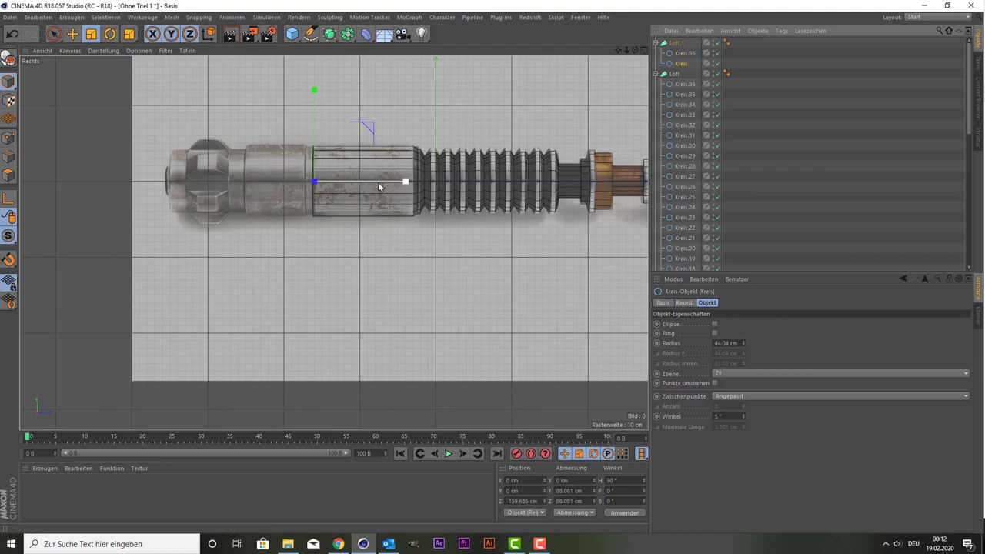
key("space")
left_click_drag(381, 184, 238, 185)
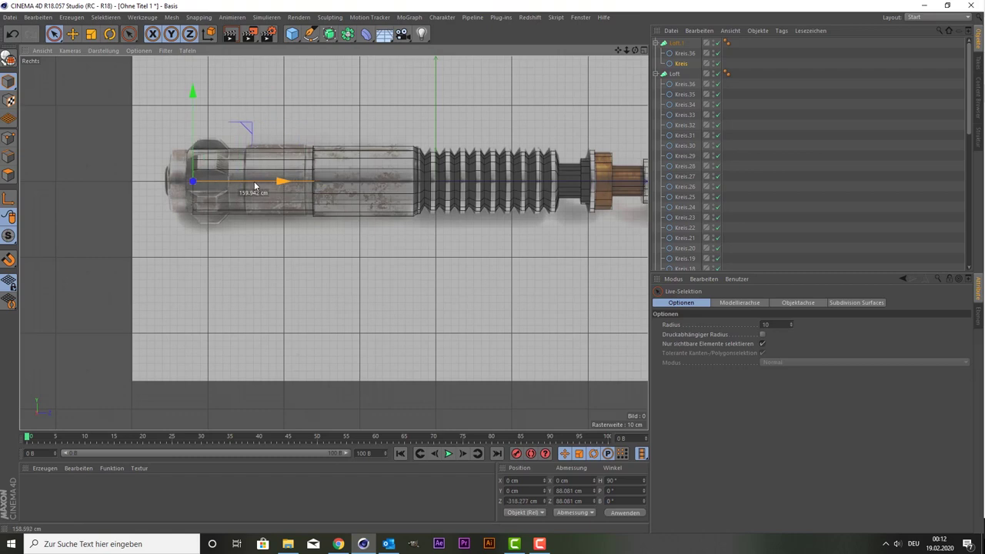
scroll(239, 185, "up", 3)
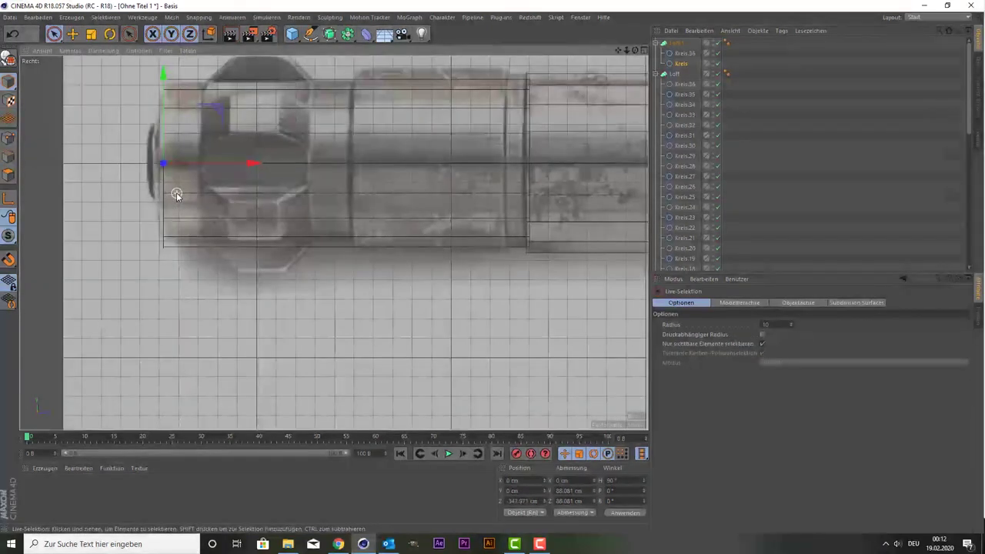
scroll(231, 180, "down", 2)
left_click_drag(232, 181, 228, 183)
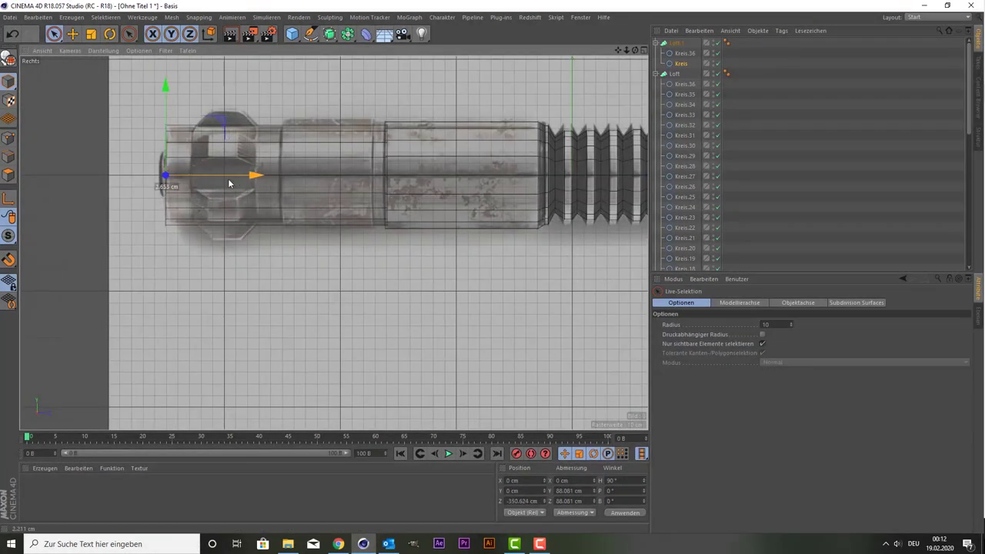
scroll(204, 185, "up", 3)
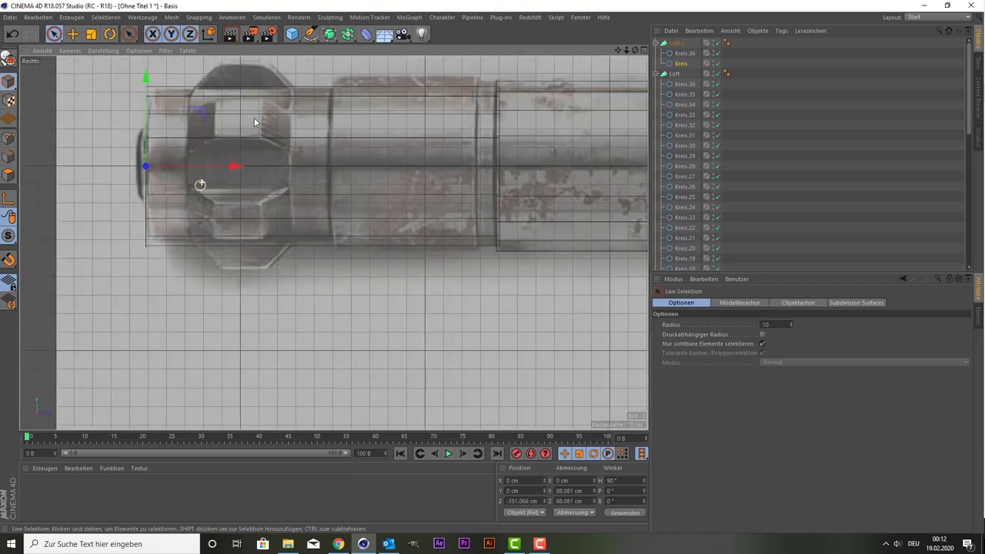
scroll(235, 167, "down", 1)
Step: Inspect the tube-shaped pommel section in the perspective view, then return to the side view
middle_click(275, 153)
middle_click(289, 140)
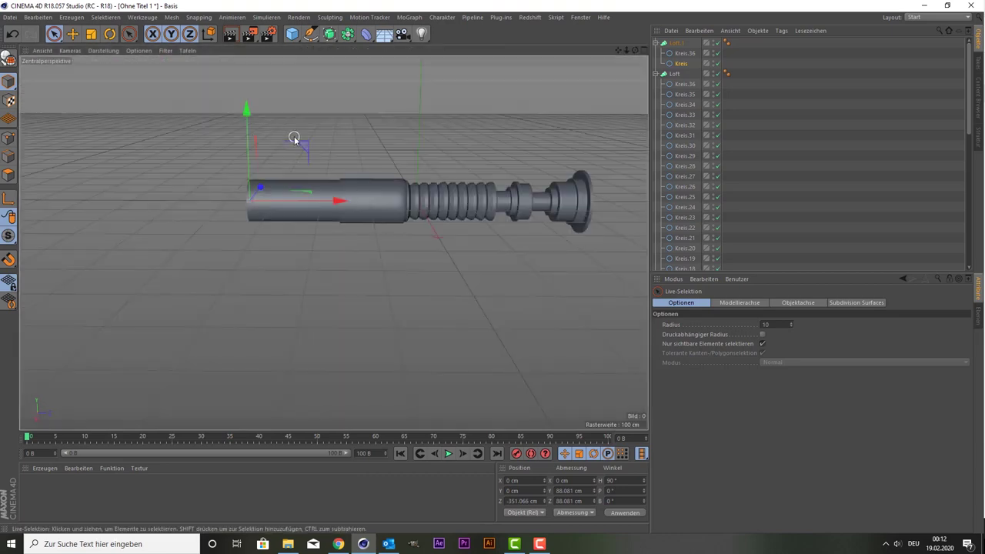
scroll(294, 143, "up", 3)
scroll(300, 164, "up", 3)
scroll(303, 184, "down", 3)
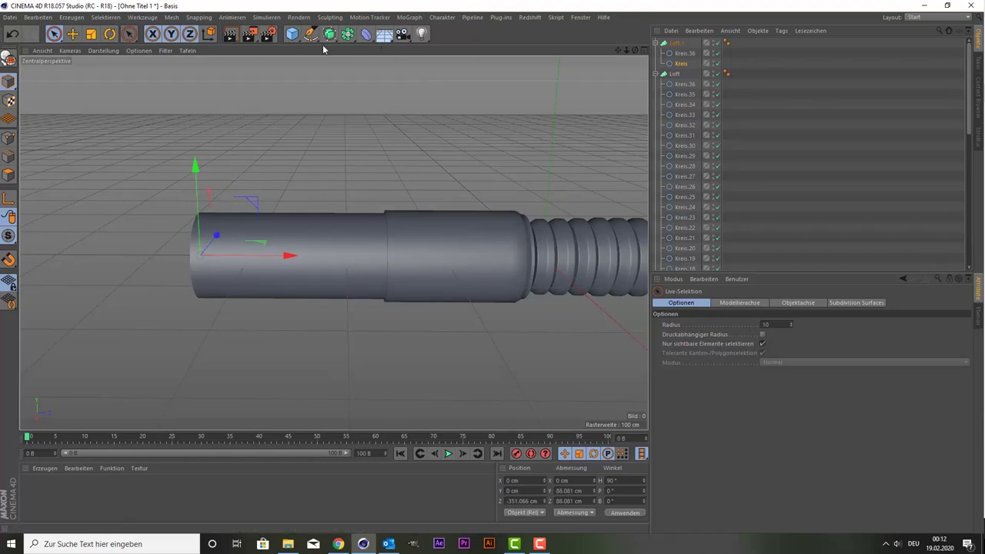
middle_click(383, 123)
middle_click(222, 288)
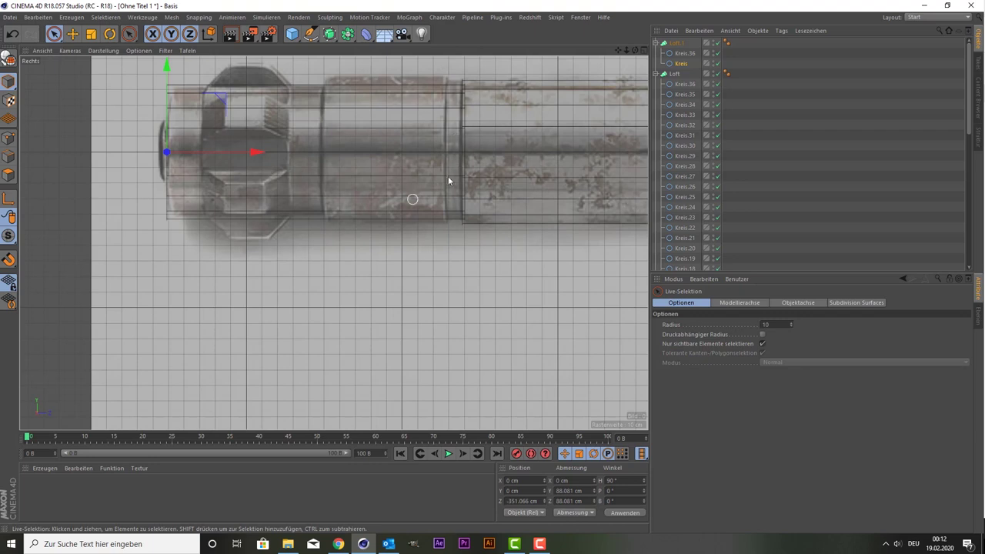
Step: Add a Röhre tube and set its pitch rotation to 90°
left_click(300, 39)
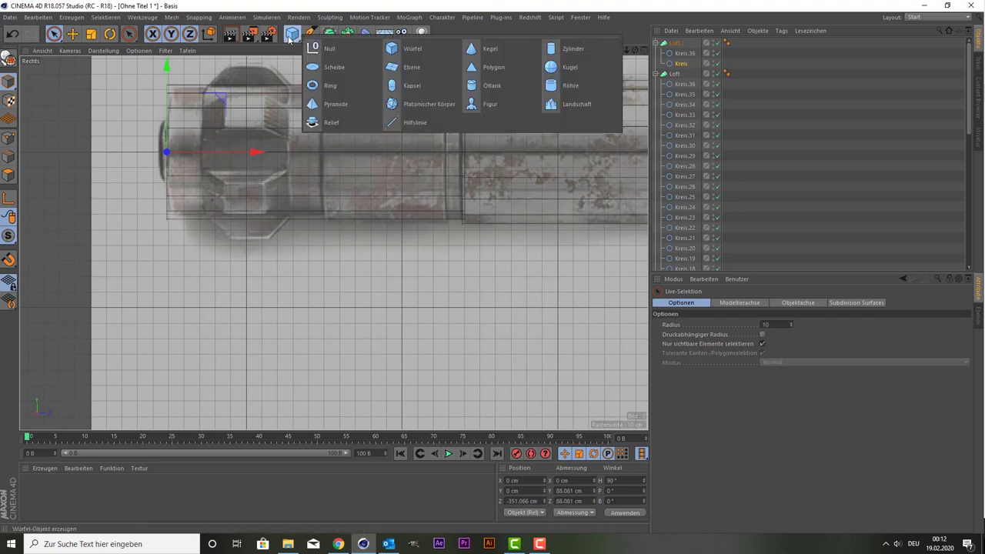
left_click(562, 84)
scroll(439, 244, "down", 5)
scroll(470, 189, "up", 2)
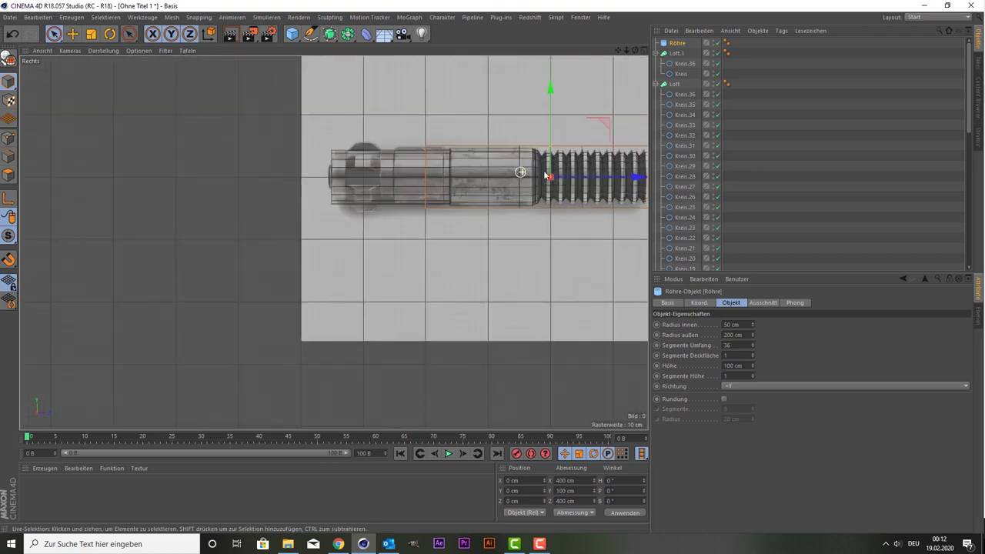
scroll(522, 172, "up", 2)
left_click_drag(618, 49, 456, 76)
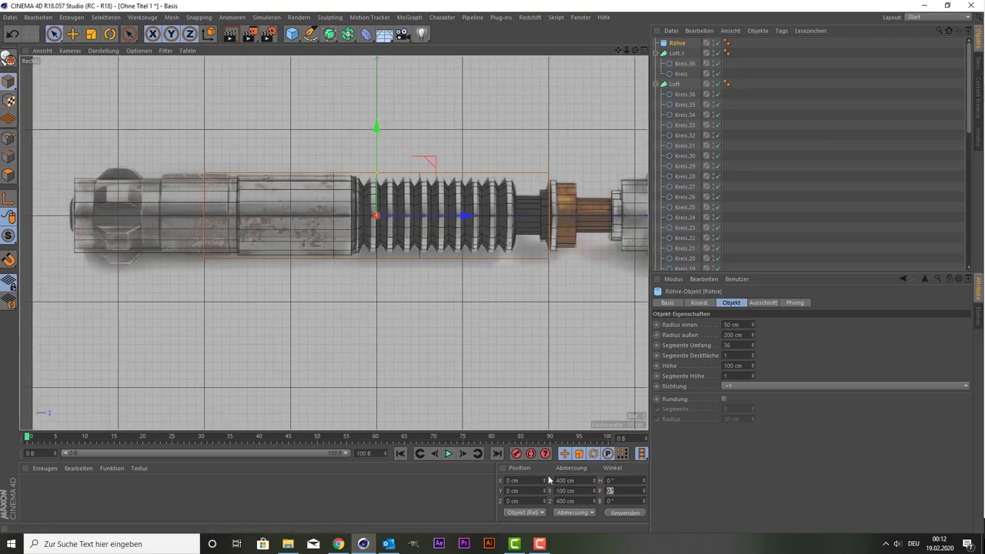
type("90")
key("Return")
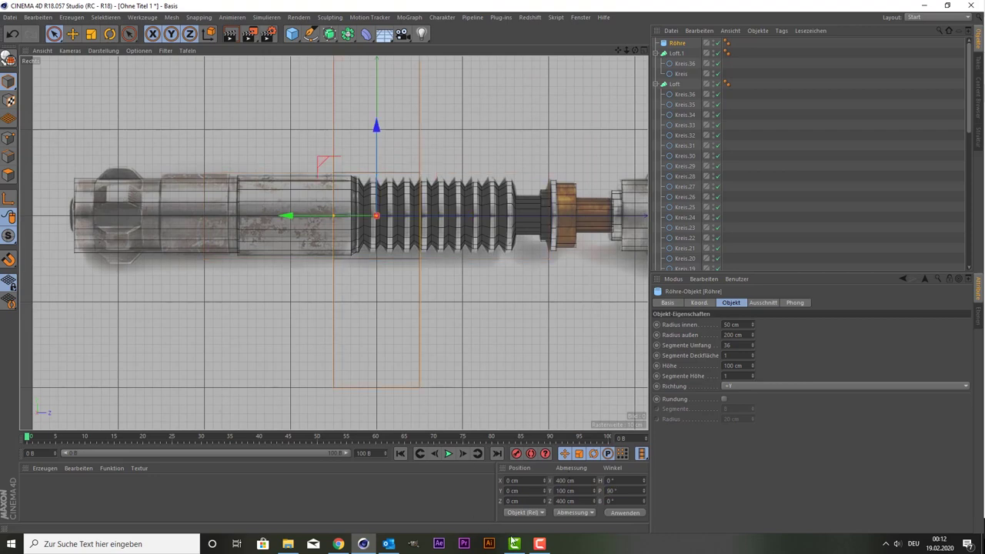
Step: Shrink the tube and slide it along Z toward the pommel
scroll(433, 275, "down", 2)
key("t")
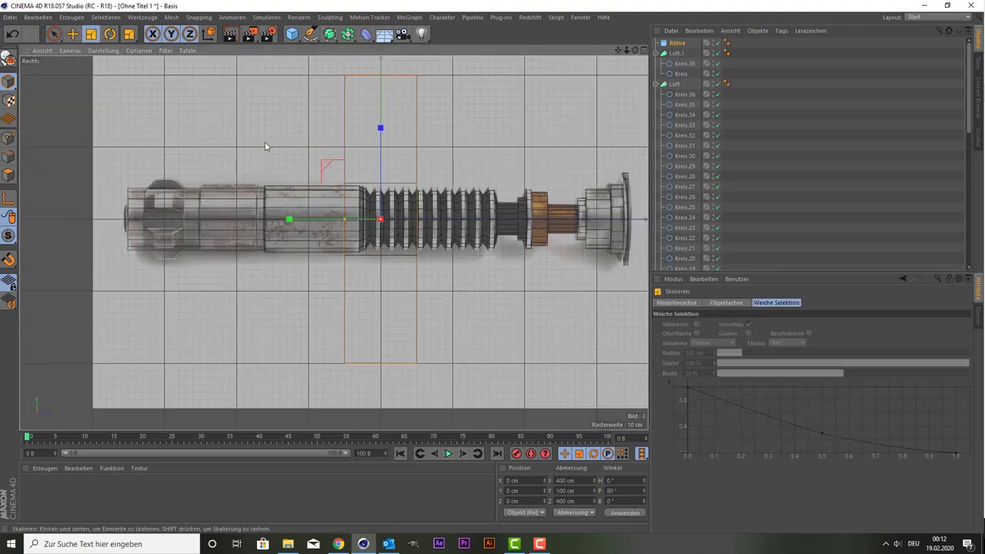
left_click_drag(269, 147, 157, 417)
key("space")
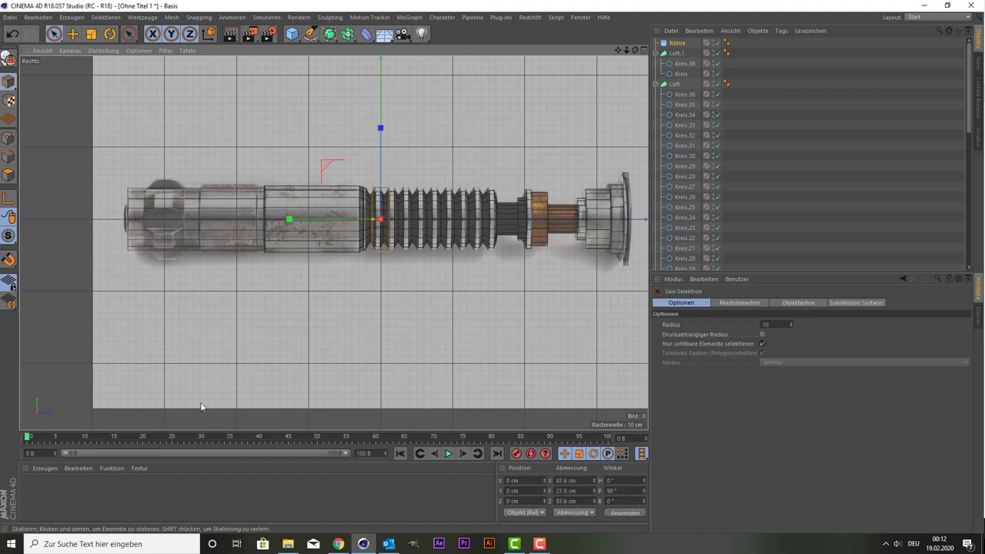
left_click_drag(342, 220, 173, 191)
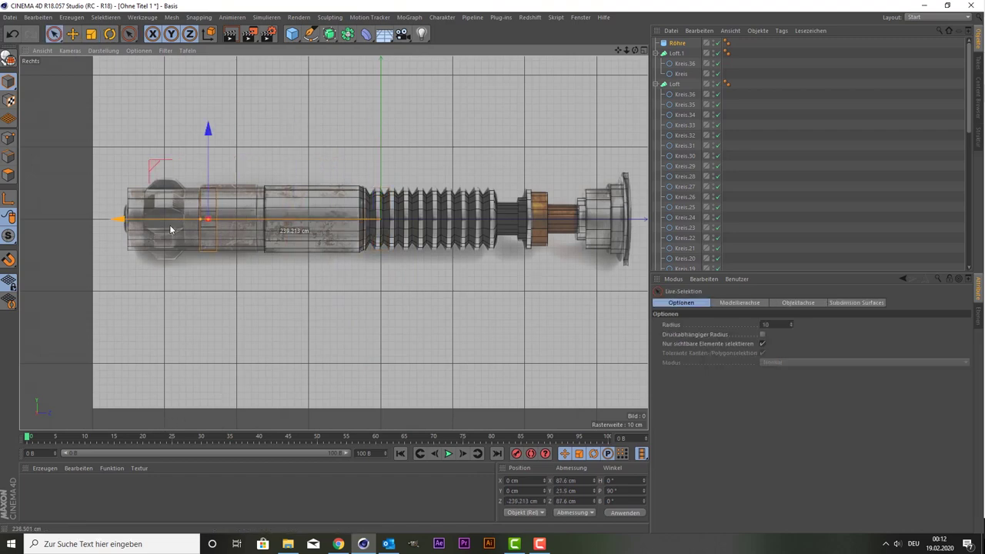
left_click_drag(617, 50, 614, 52)
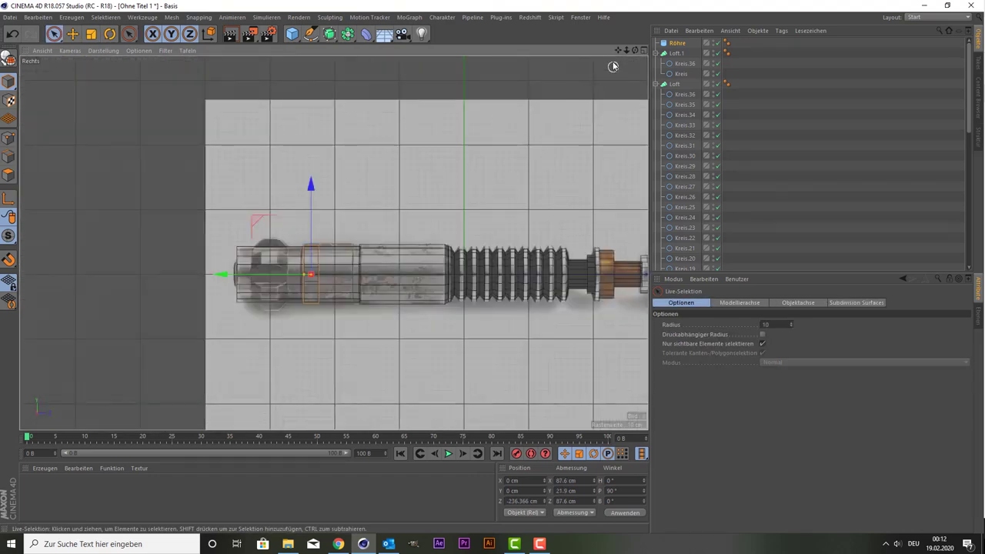
scroll(405, 211, "up", 5)
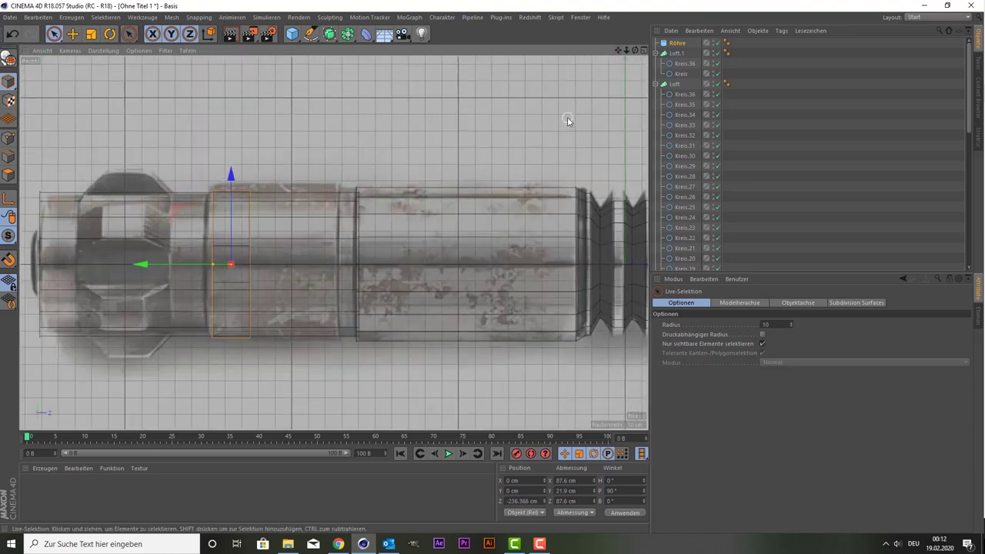
left_click_drag(620, 52, 615, 54)
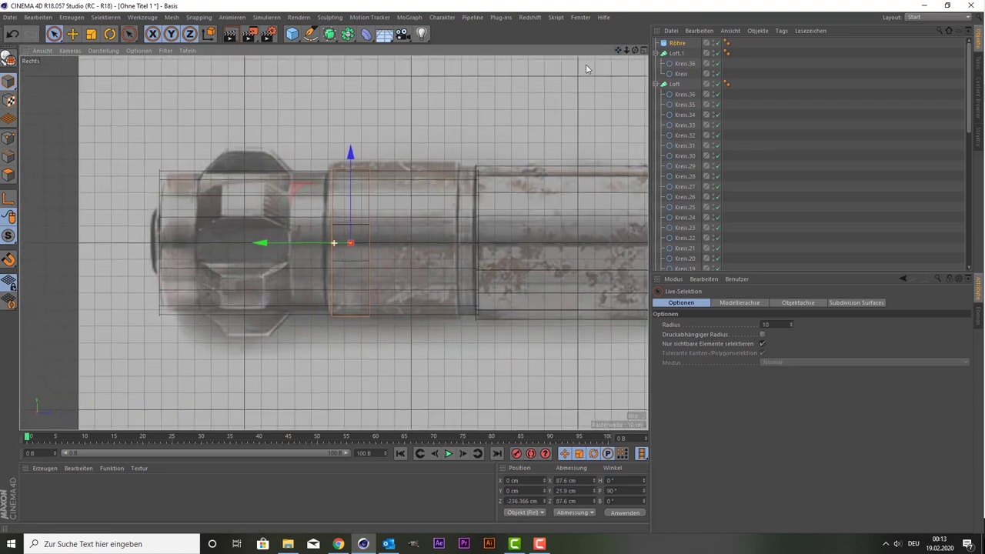
Step: Fine-tune the tube to about 90.871 cm across at Z -211.45 cm, collaring the hilt
key("t")
mouse_move(231, 178)
left_mouse_down()
mouse_move(255, 172)
mouse_move(233, 176)
left_mouse_up()
key("space")
left_click_drag(347, 197, 345, 191)
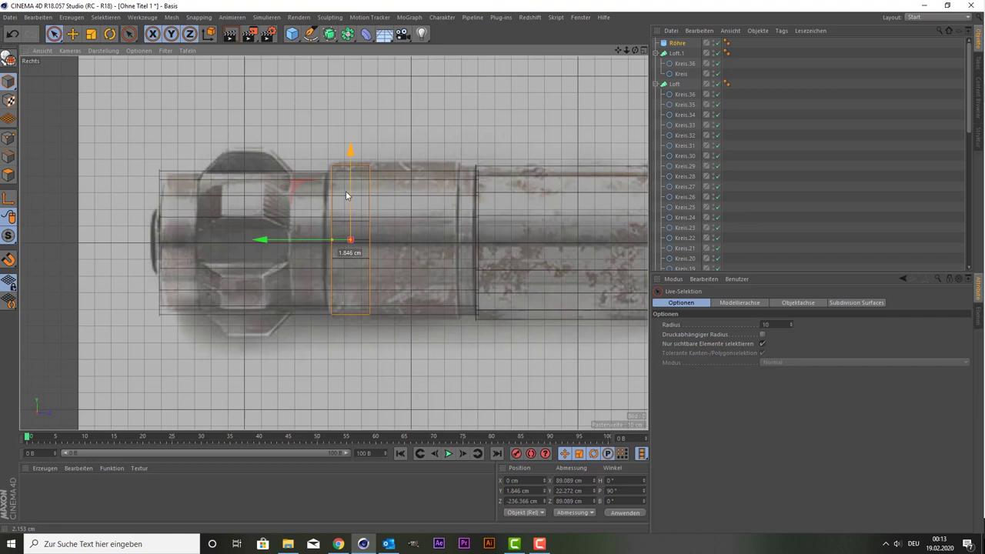
key("ctrl+z")
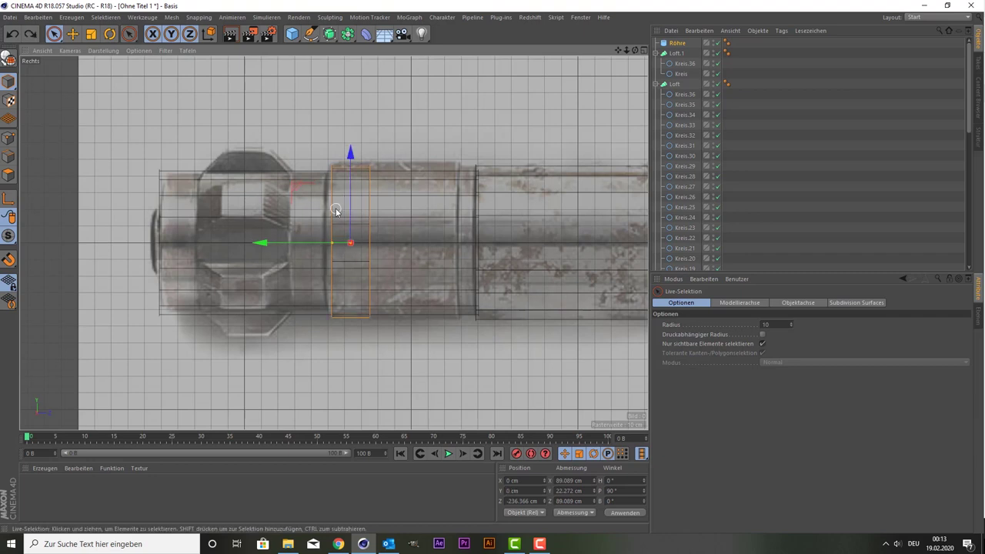
key("t")
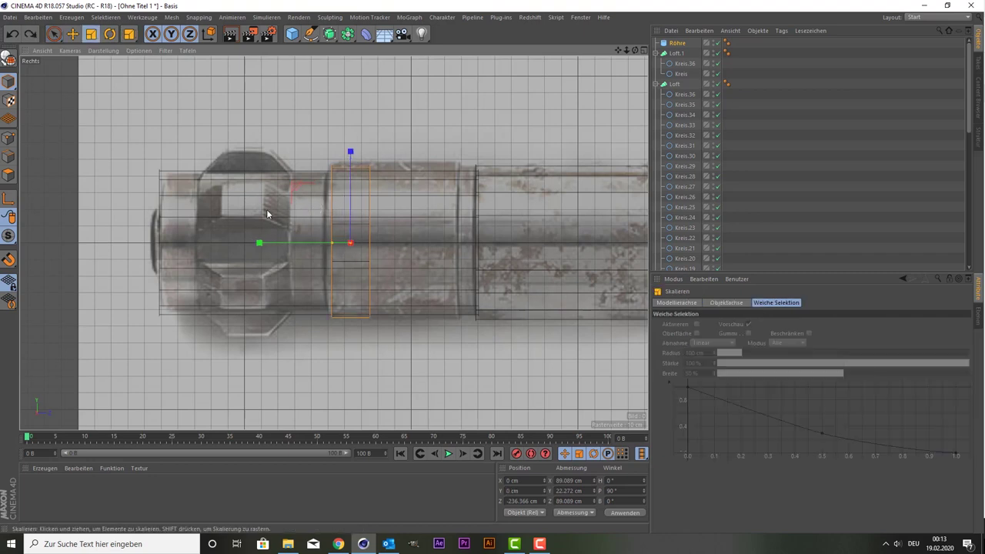
left_click_drag(265, 213, 273, 205)
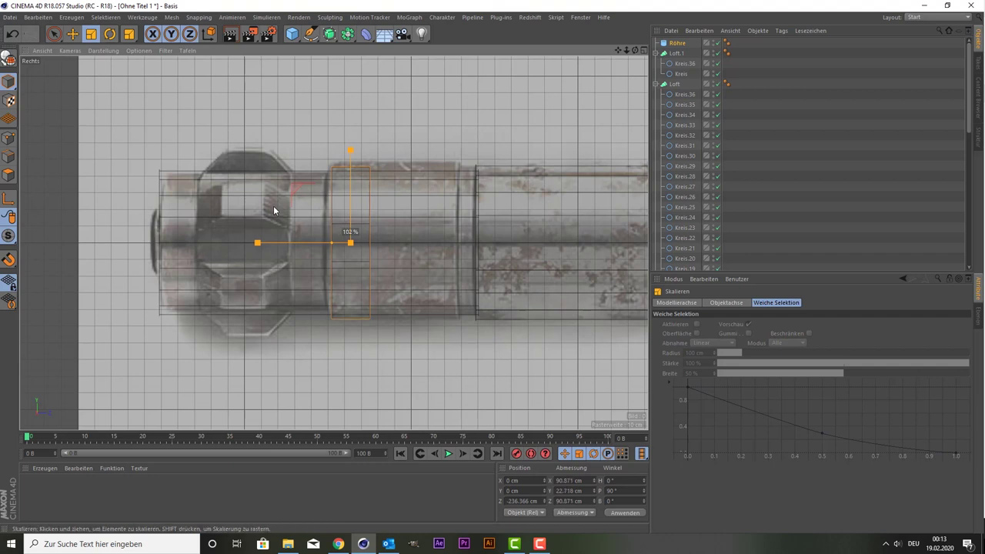
key("space")
mouse_move(333, 244)
left_mouse_down()
mouse_move(285, 248)
mouse_move(315, 245)
left_mouse_up()
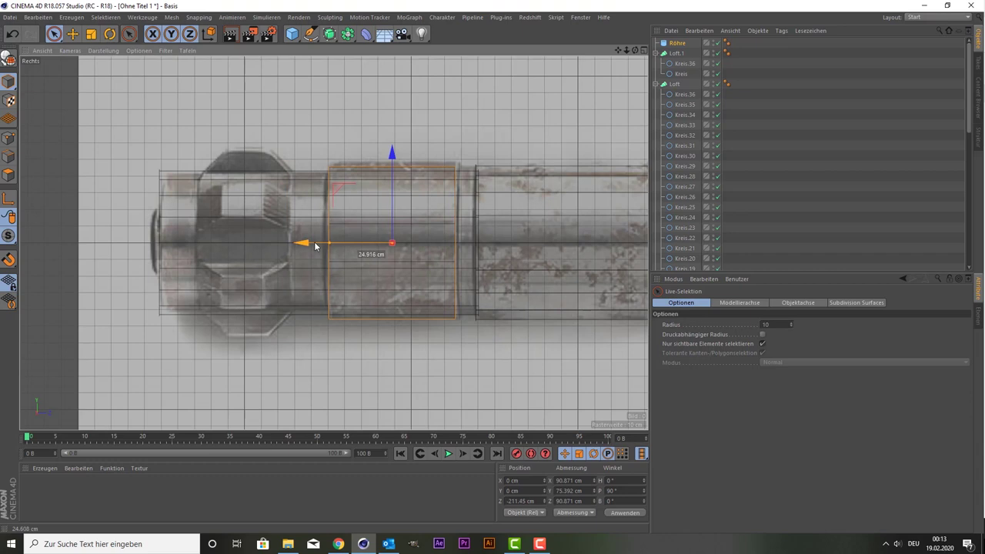
left_click_drag(315, 245, 315, 246)
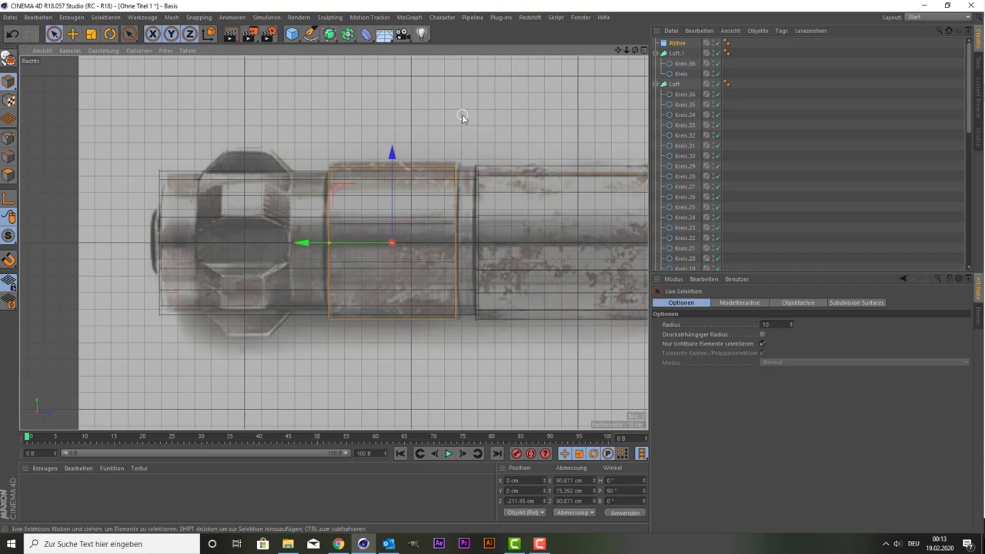
middle_click(179, 192)
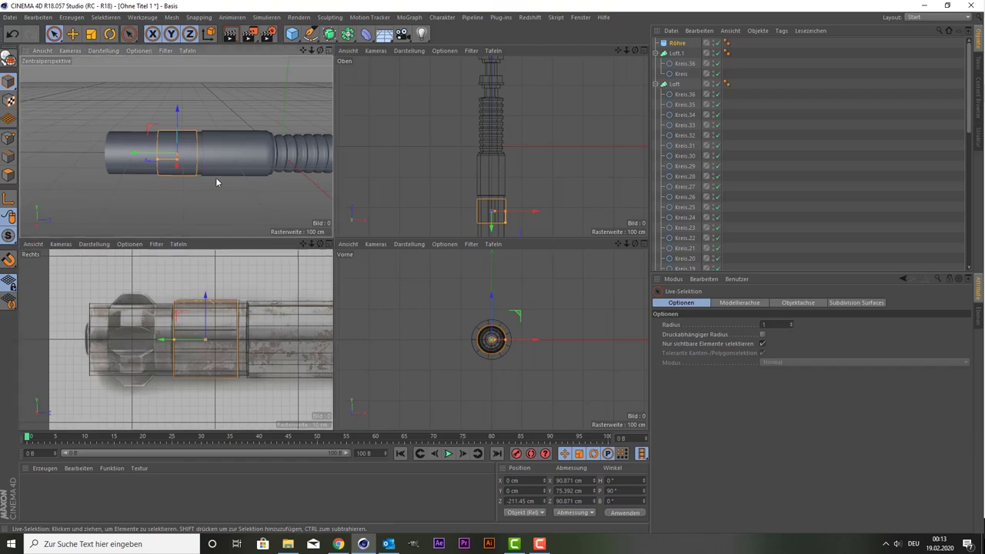
Step: Turn on Rundung for the tube in its Object properties
middle_click(215, 178)
scroll(265, 206, "up", 3)
scroll(606, 122, "down", 2)
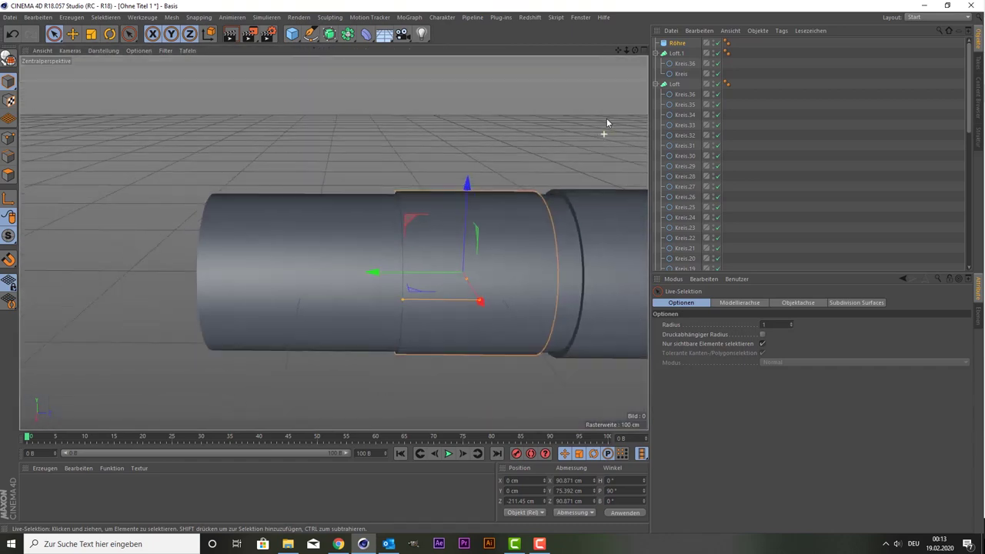
scroll(607, 117, "up", 2)
mouse_move(634, 50)
left_mouse_down()
mouse_move(333, 242)
mouse_move(527, 145)
left_mouse_up()
scroll(412, 277, "up", 3)
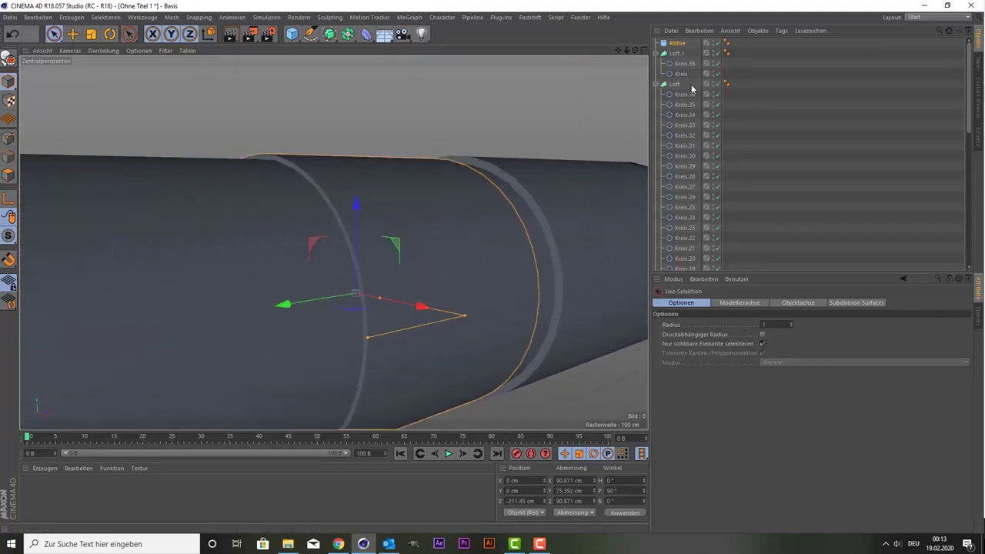
left_click(677, 44)
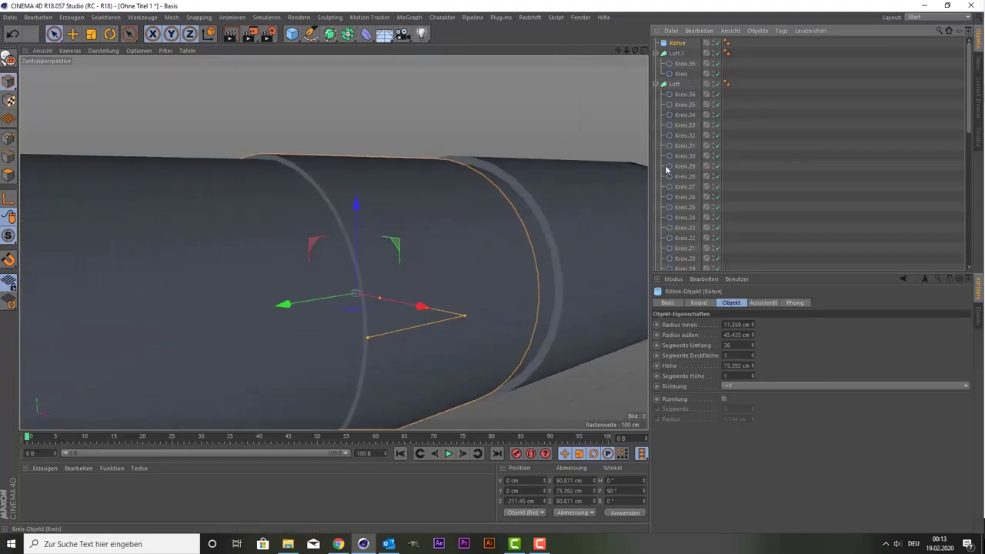
left_click(724, 399)
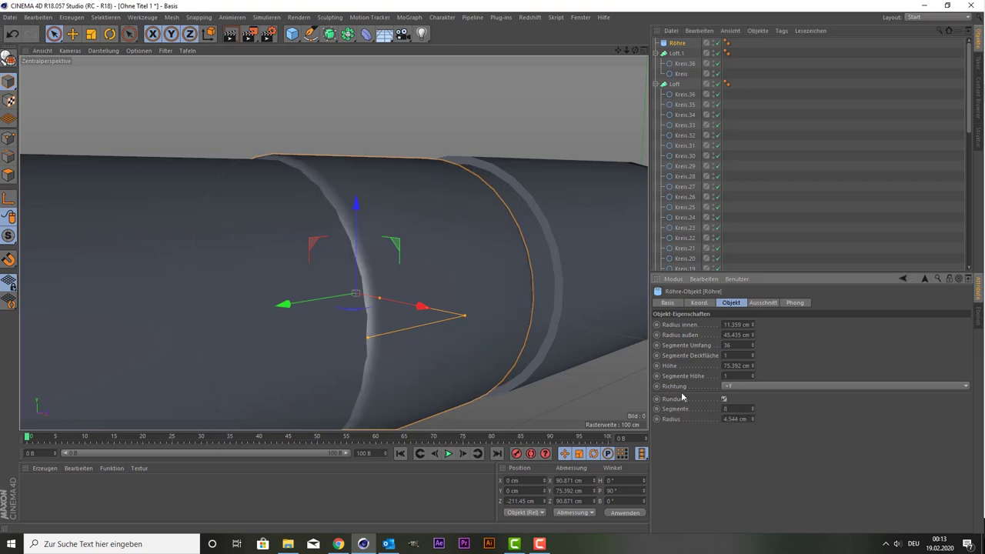
Step: Set the tube's fillet radius to 2 cm
middle_click(351, 308)
middle_click(164, 290)
scroll(454, 343, "up", 2)
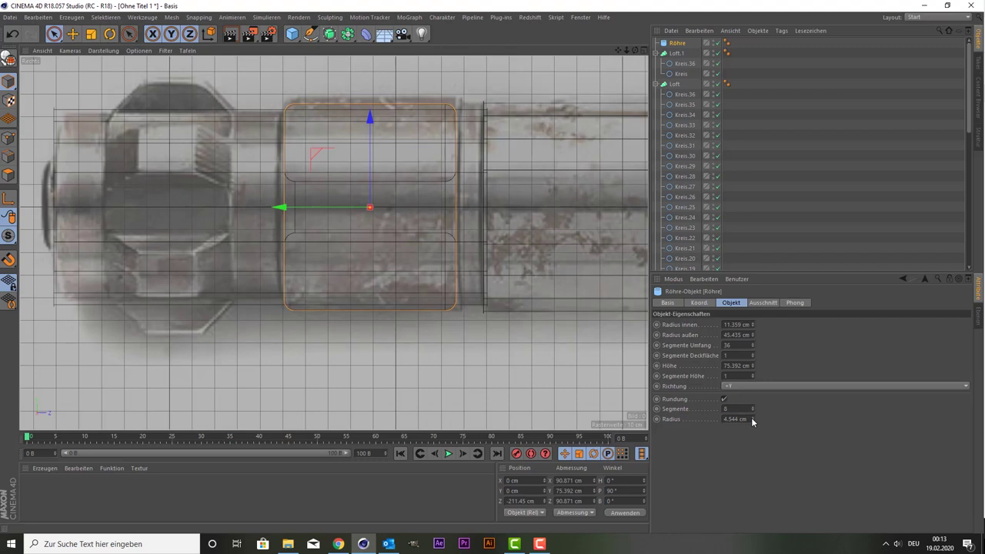
left_click_drag(752, 421, 753, 442)
middle_click(477, 325)
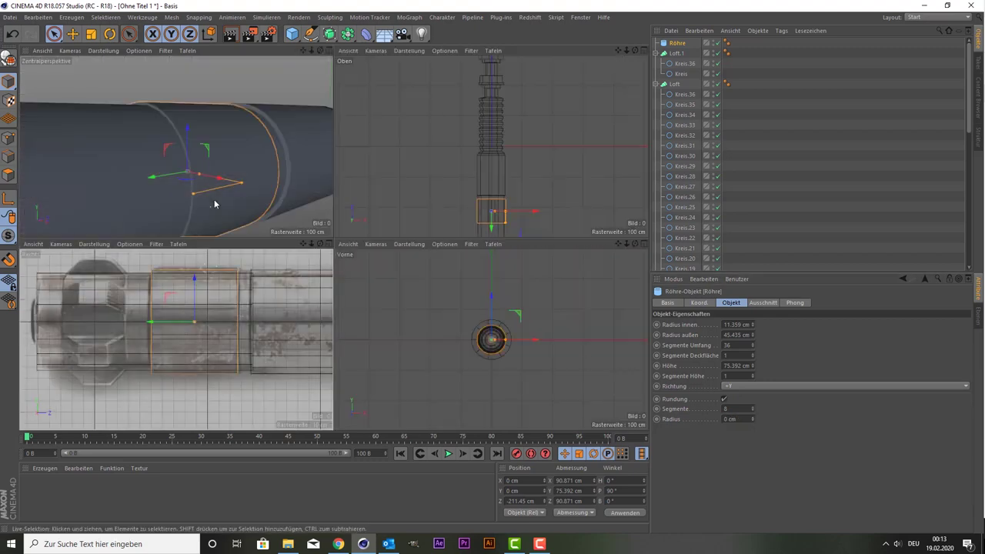
middle_click(214, 200)
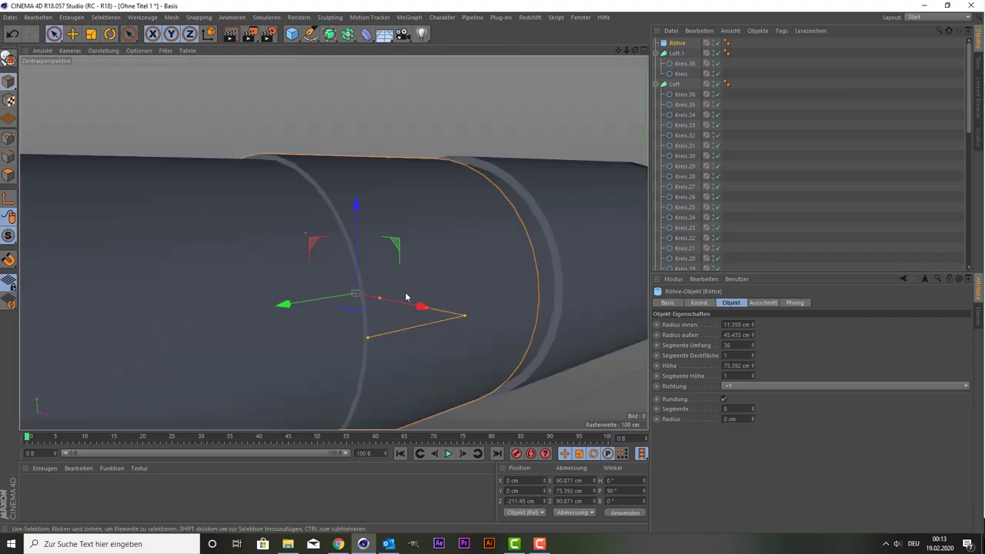
left_click(752, 416)
left_click(751, 416)
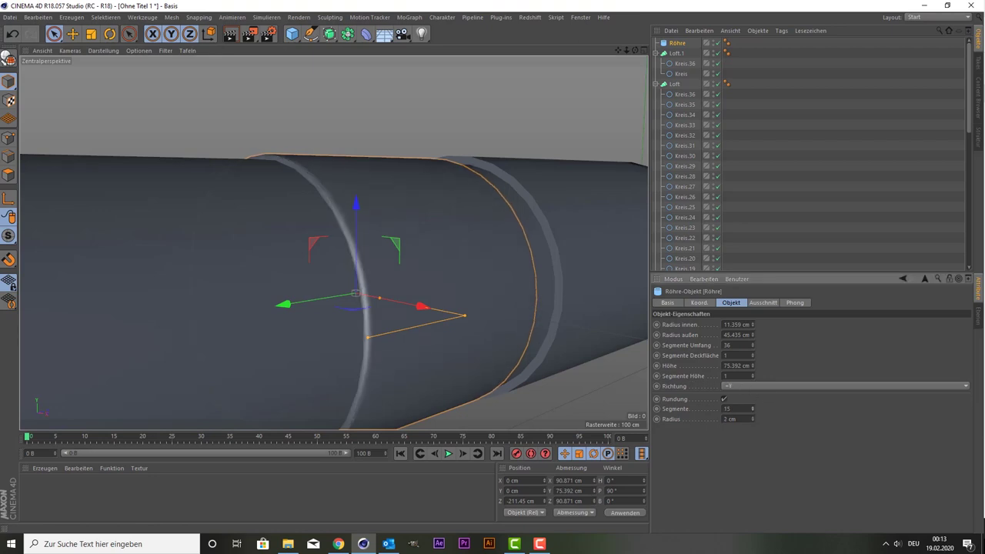
Step: Inspect the rounded collar in the perspective and side views
middle_click(403, 313)
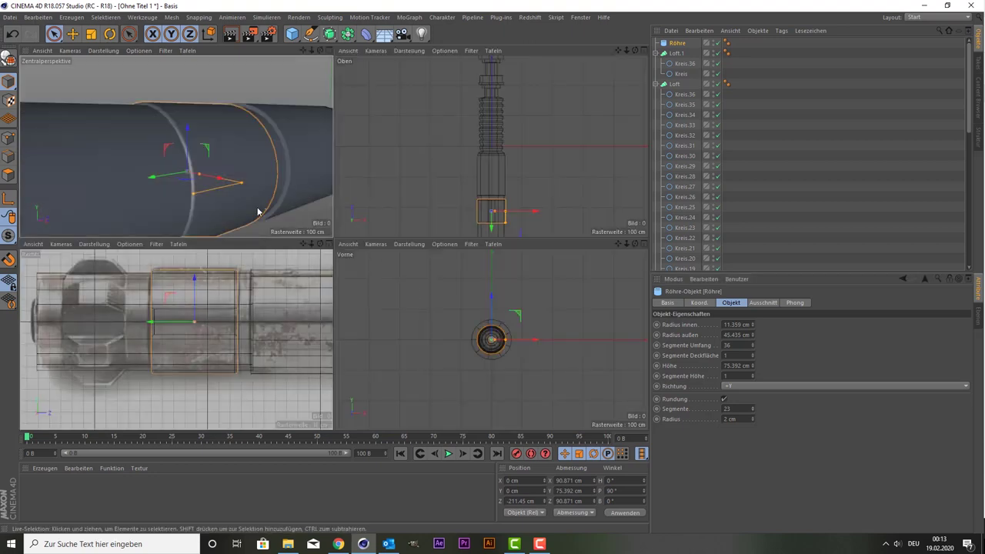
middle_click(261, 209)
scroll(359, 266, "down", 3)
scroll(358, 266, "down", 3)
middle_click(359, 268)
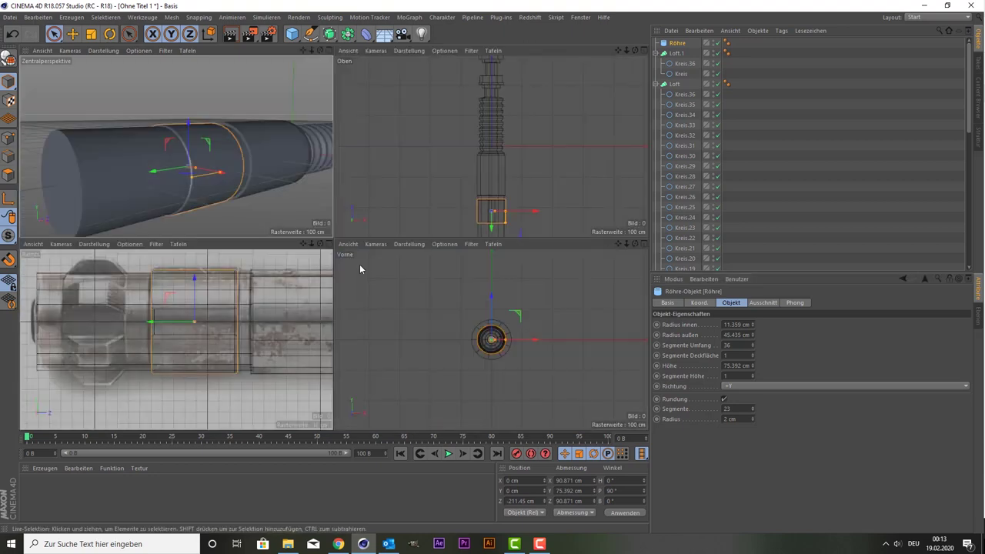
middle_click(252, 330)
scroll(260, 300, "down", 2)
scroll(261, 291, "up", 4)
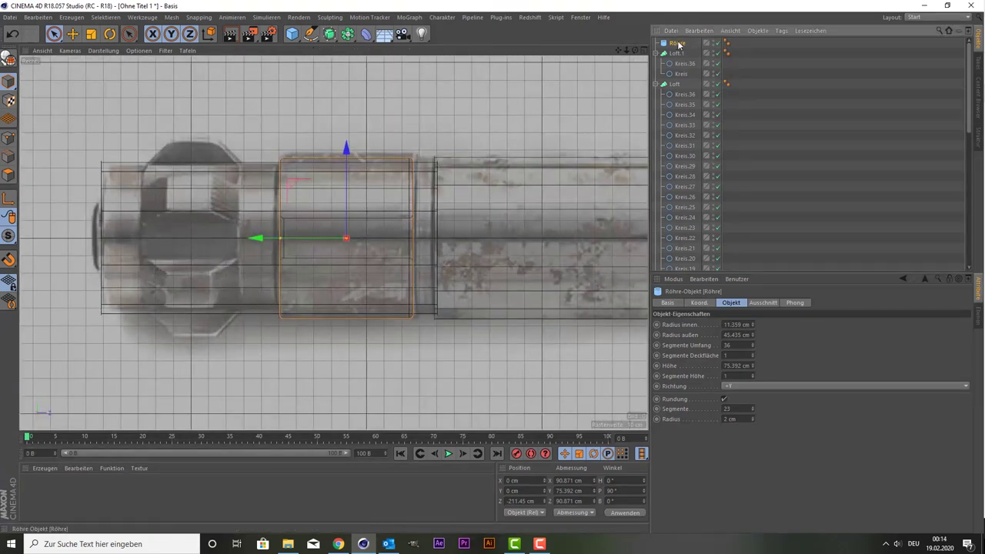
key("ctrl+c")
key("ctrl+v")
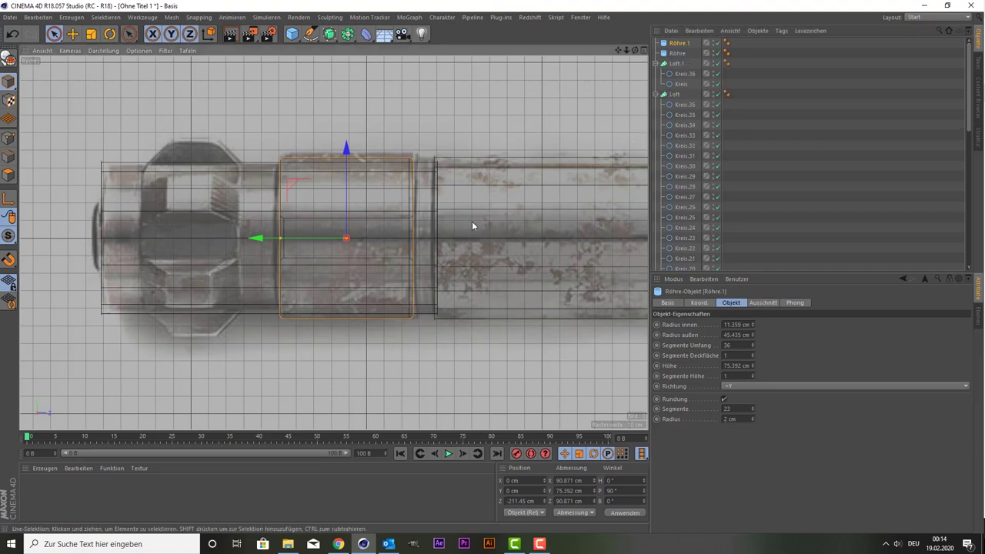
mouse_move(304, 238)
left_mouse_down()
mouse_move(145, 230)
mouse_move(138, 238)
mouse_move(154, 237)
mouse_move(134, 240)
left_mouse_up()
key("t")
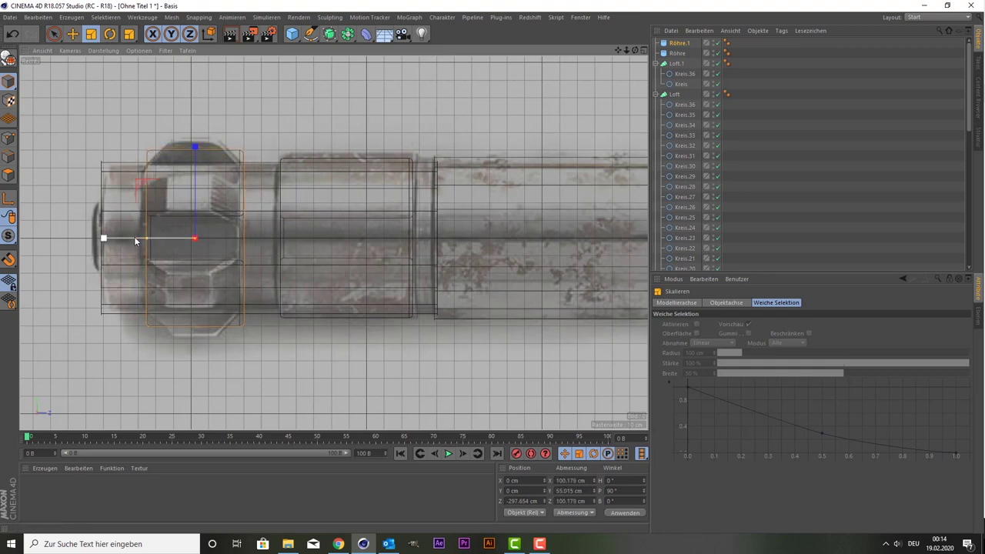
key("ctrl+z")
left_click_drag(127, 236, 123, 237)
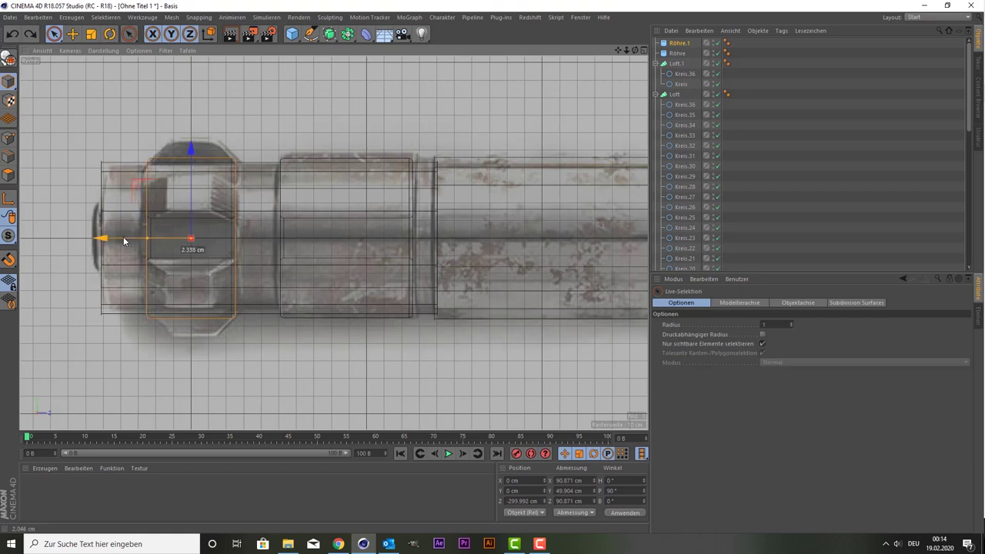
left_click_drag(123, 239, 123, 239)
key("t")
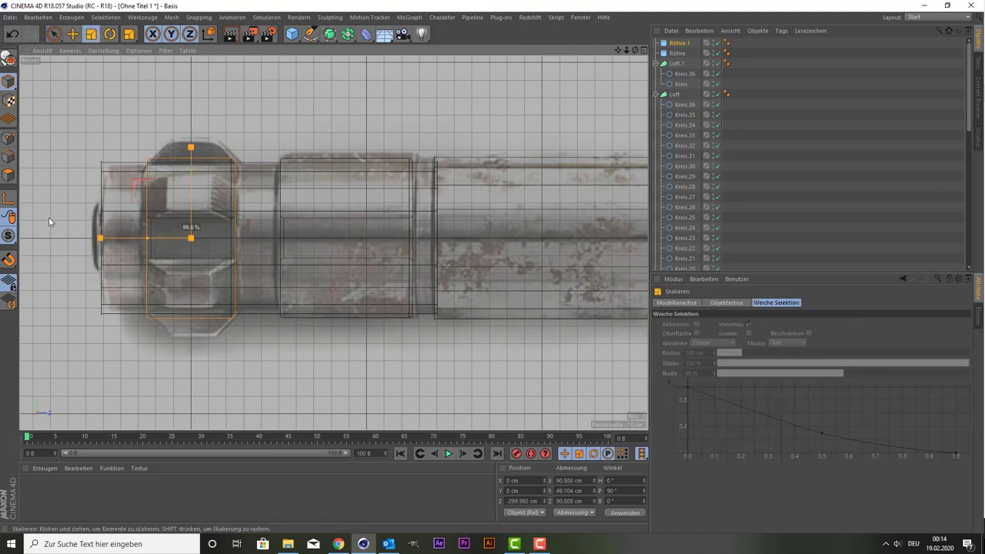
left_click_drag(49, 217, 35, 242)
key("ctrl+z")
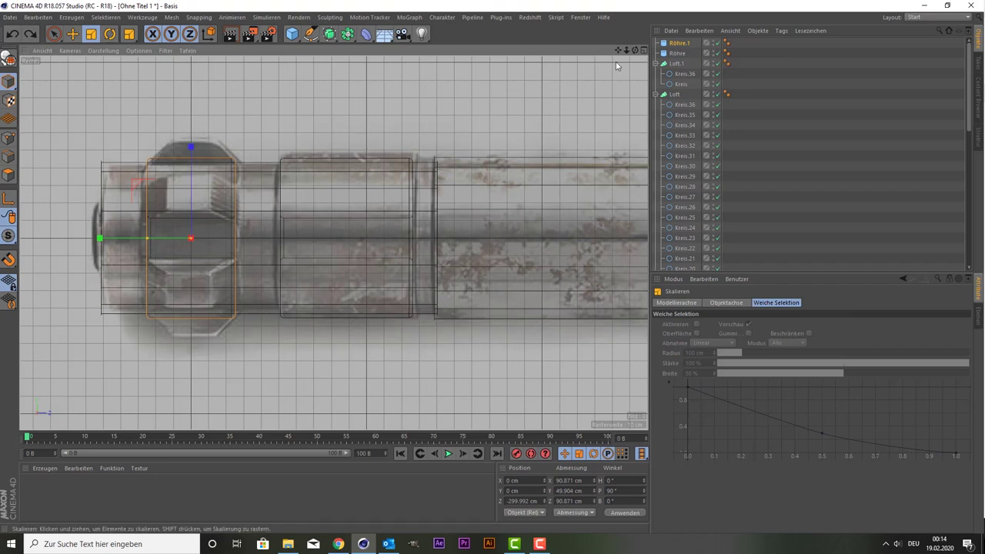
left_click_drag(617, 49, 725, 66)
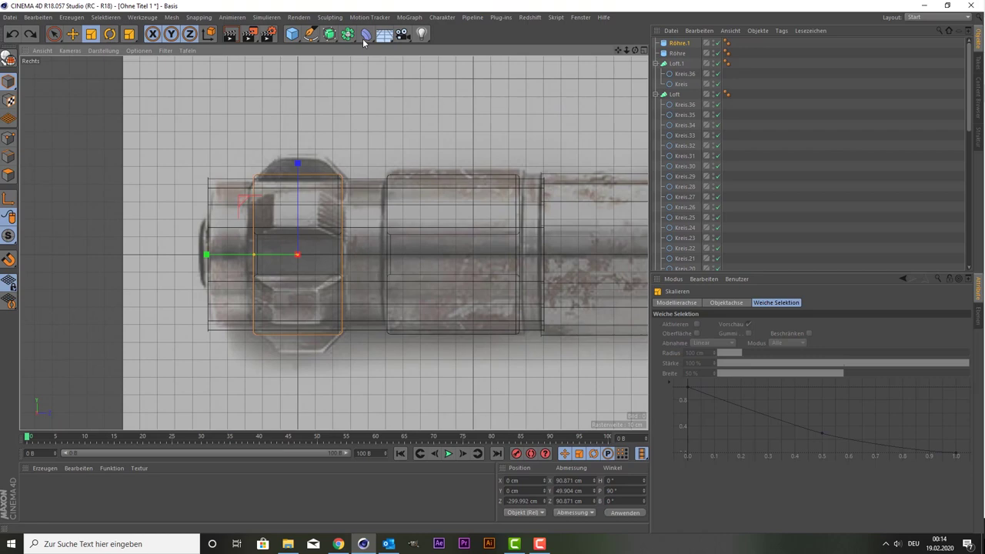
Step: Add a Würfel cube to the scene
left_click(291, 40)
left_click(443, 47)
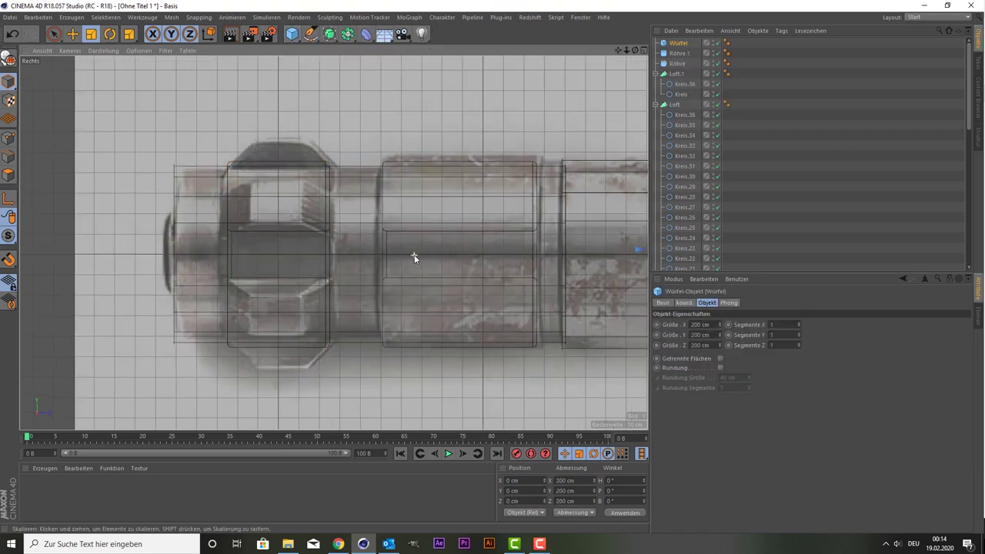
scroll(431, 248, "down", 2)
scroll(524, 151, "down", 2)
scroll(570, 108, "down", 2)
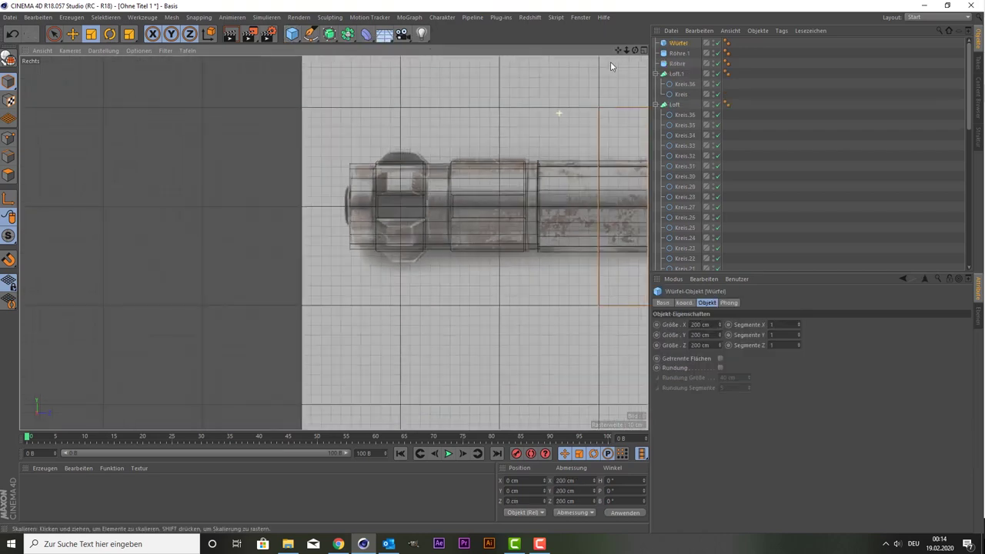
left_click_drag(623, 51, 618, 51)
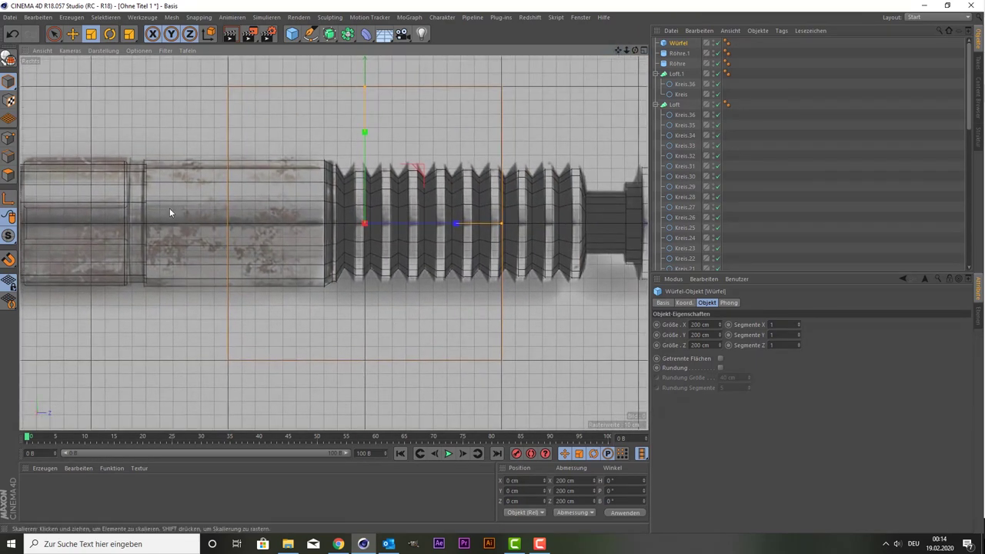
Step: Shrink the cube to about 69% and move it above the hilt's front ring
left_click_drag(146, 92, 60, 332)
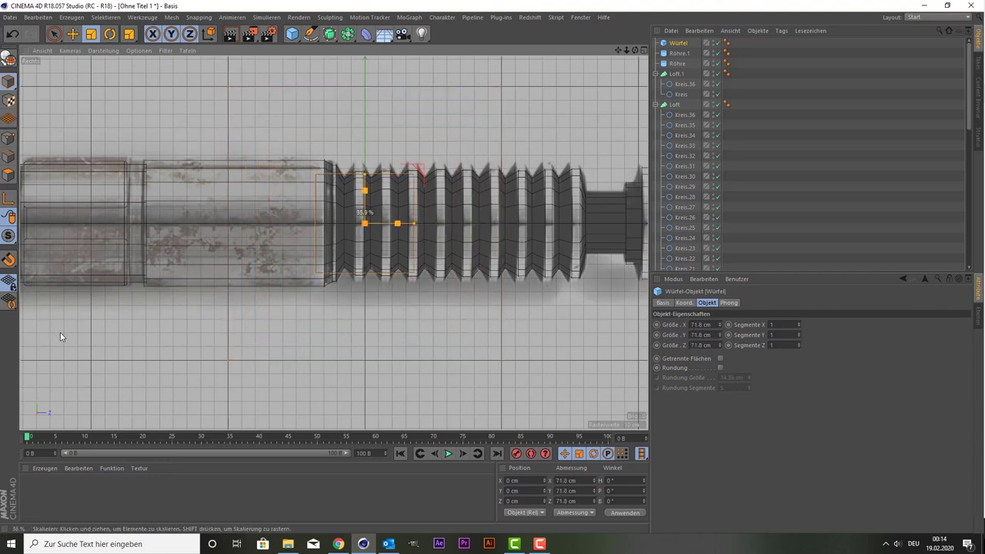
key("space")
left_click_drag(373, 229, 13, 228)
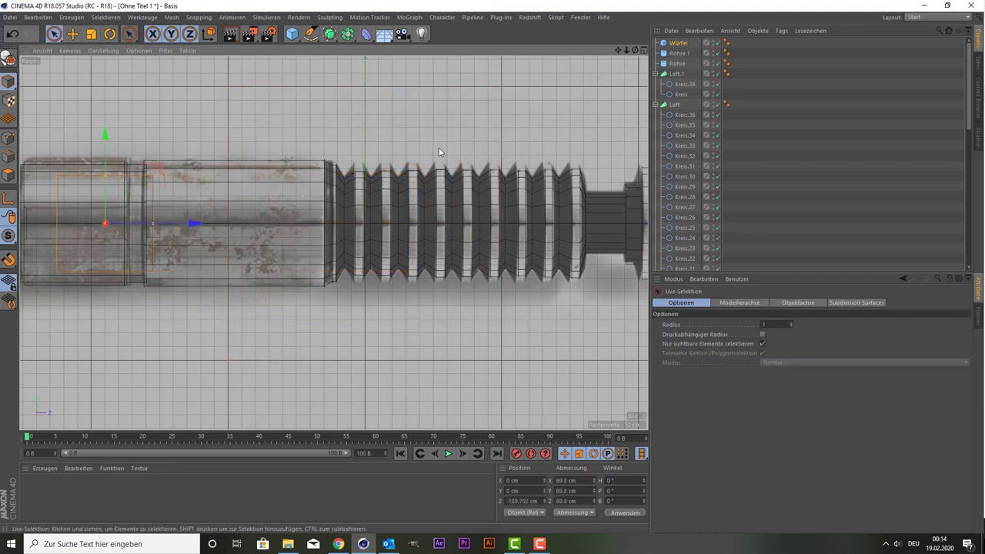
left_click_drag(618, 54, 769, 57)
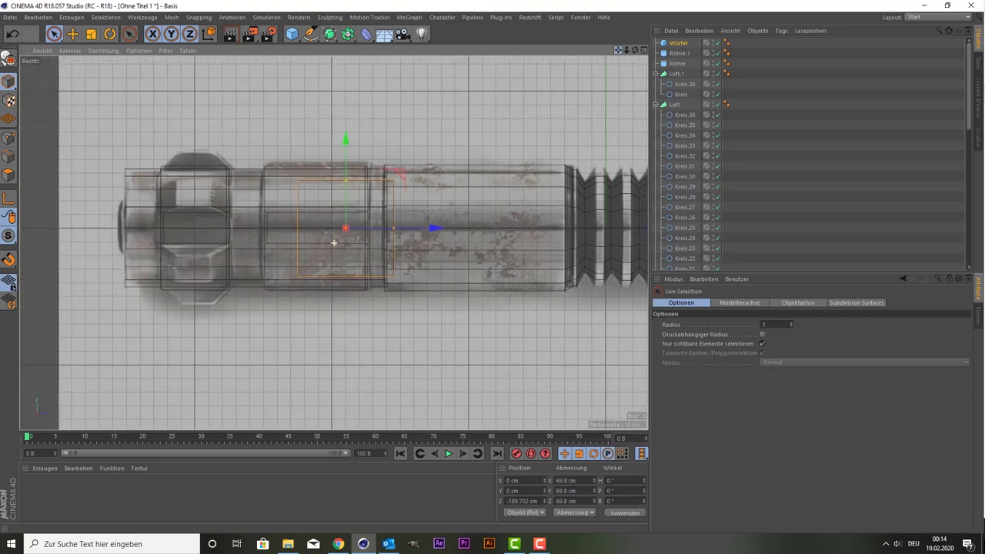
left_click_drag(439, 226, 217, 228)
scroll(188, 205, "up", 3)
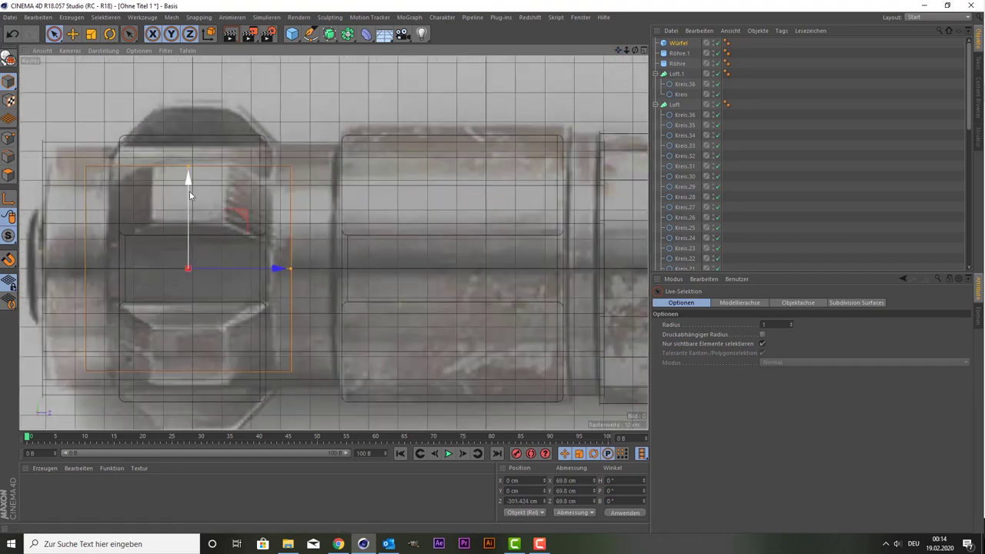
left_click_drag(190, 194, 188, 69)
left_click_drag(618, 51, 677, 108)
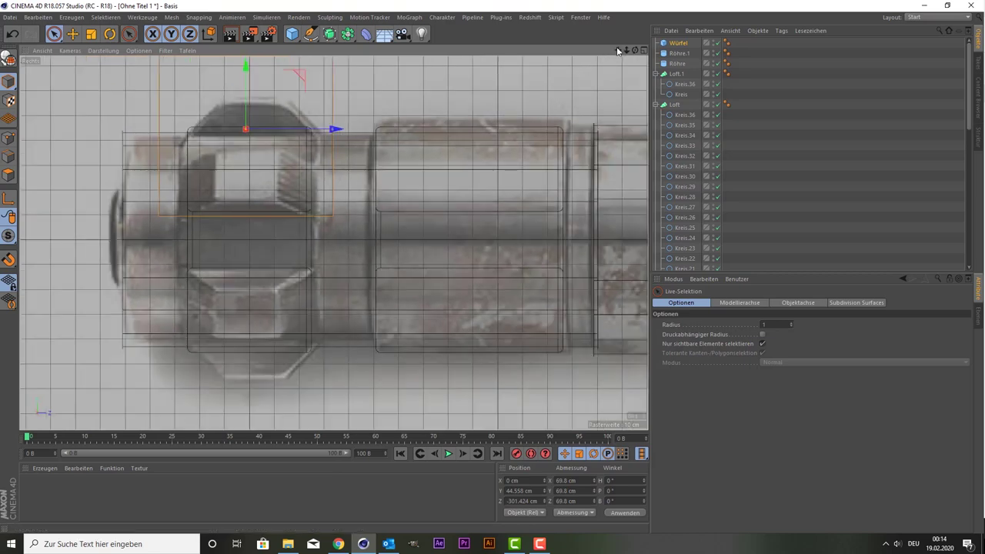
left_click_drag(618, 50, 673, 196)
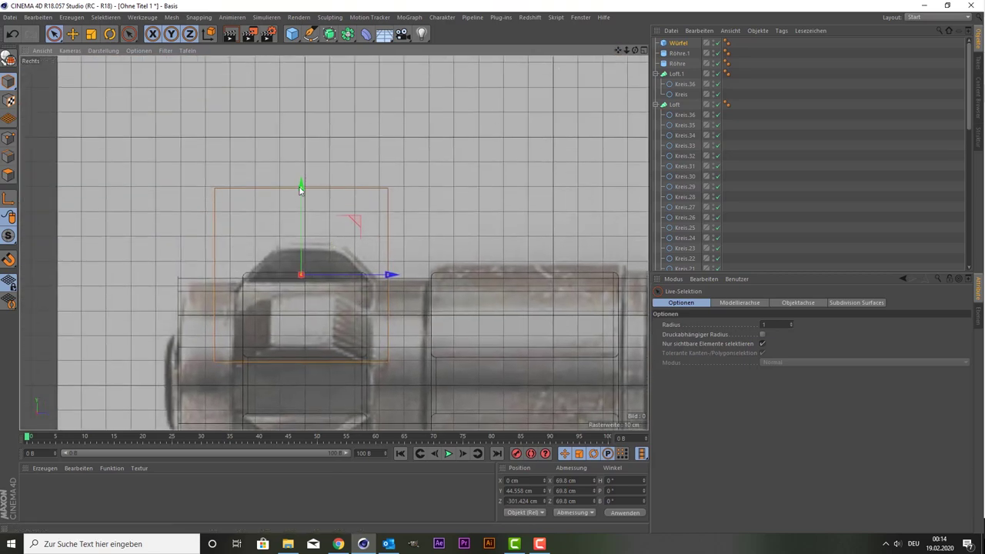
Step: Flatten the cube into a slab, lower it onto the ring, and narrow its length
left_click_drag(300, 190, 304, 246)
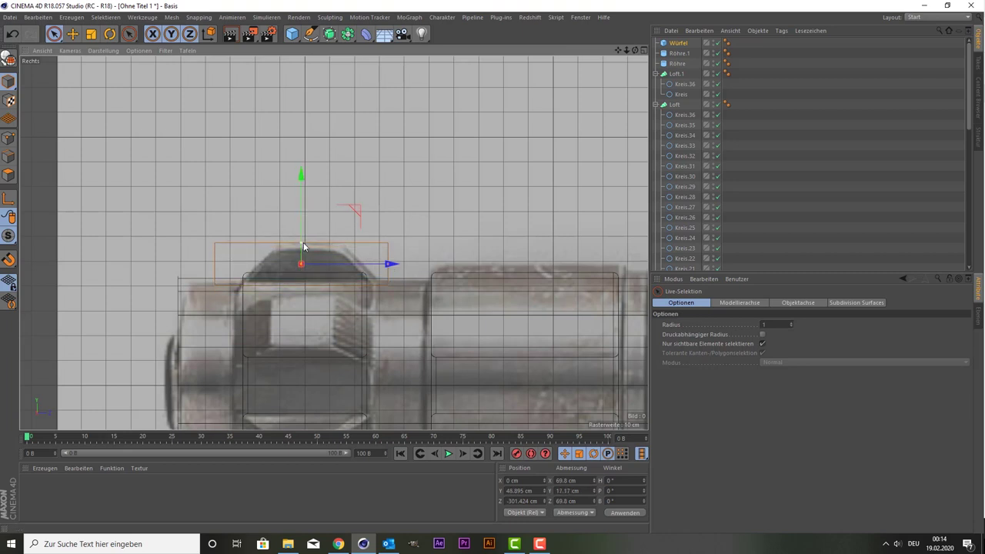
left_click(307, 215)
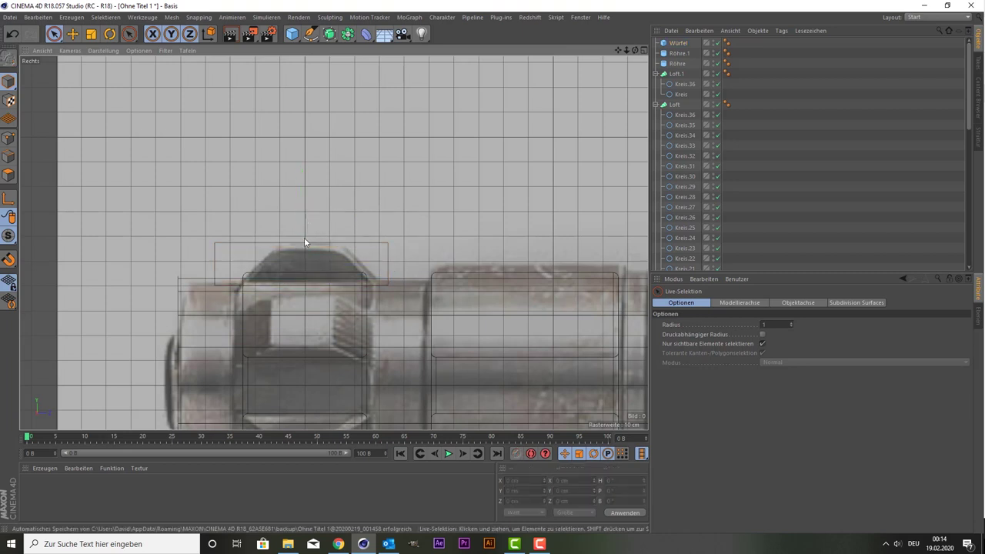
left_click(678, 43)
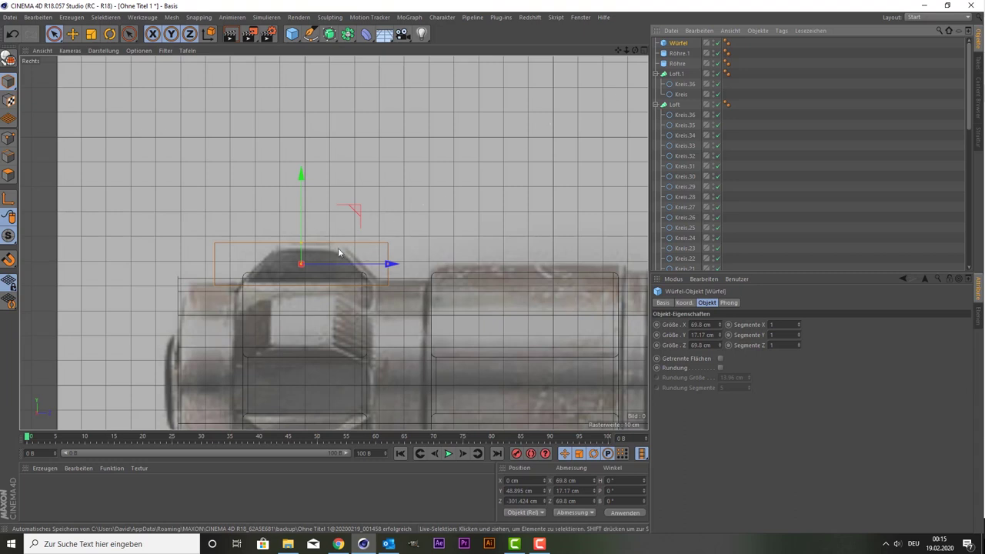
mouse_move(306, 217)
left_mouse_down()
mouse_move(304, 258)
mouse_move(306, 227)
left_mouse_up()
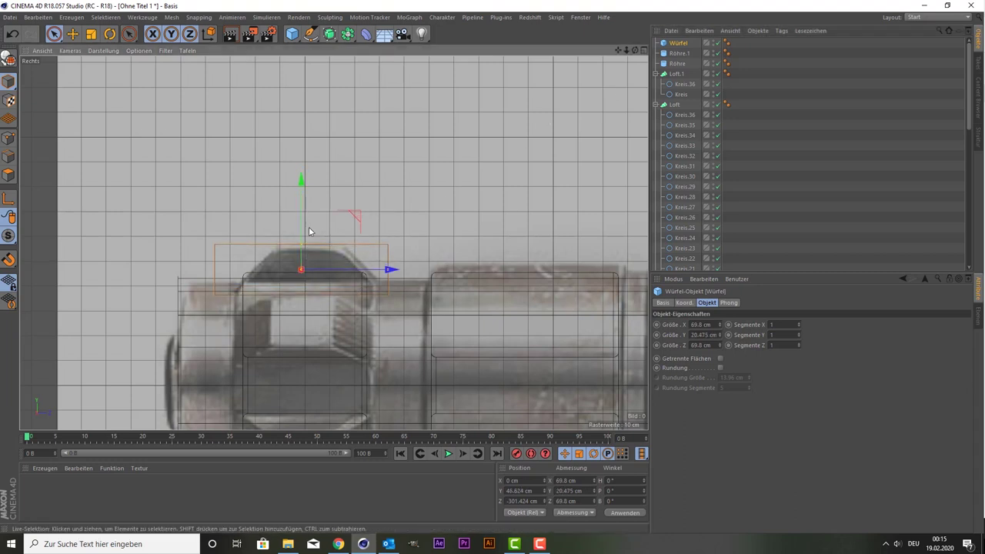
mouse_move(389, 268)
left_mouse_down()
mouse_move(364, 271)
mouse_move(397, 266)
left_mouse_up()
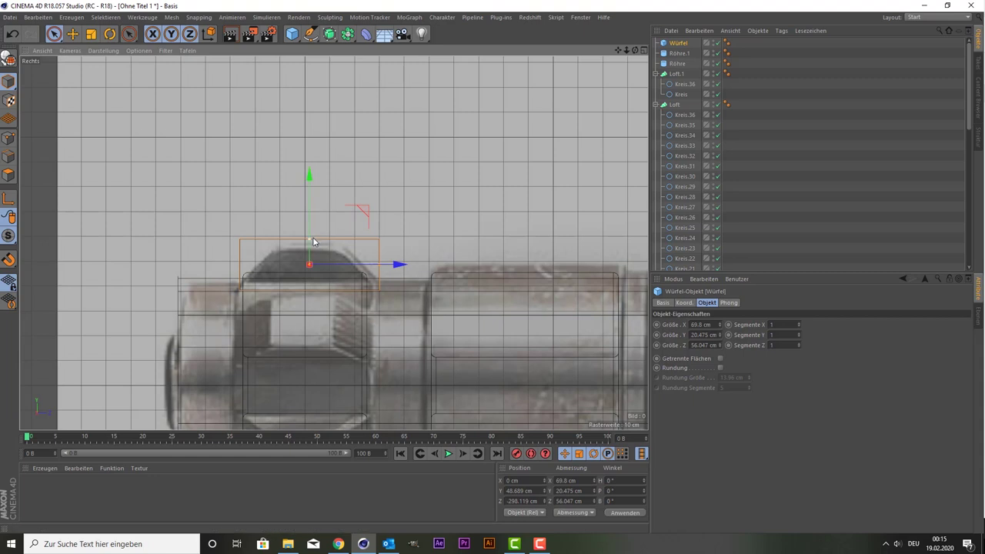
Step: Make the cube much thinner across its width and shorten it in perspective
middle_click(319, 213)
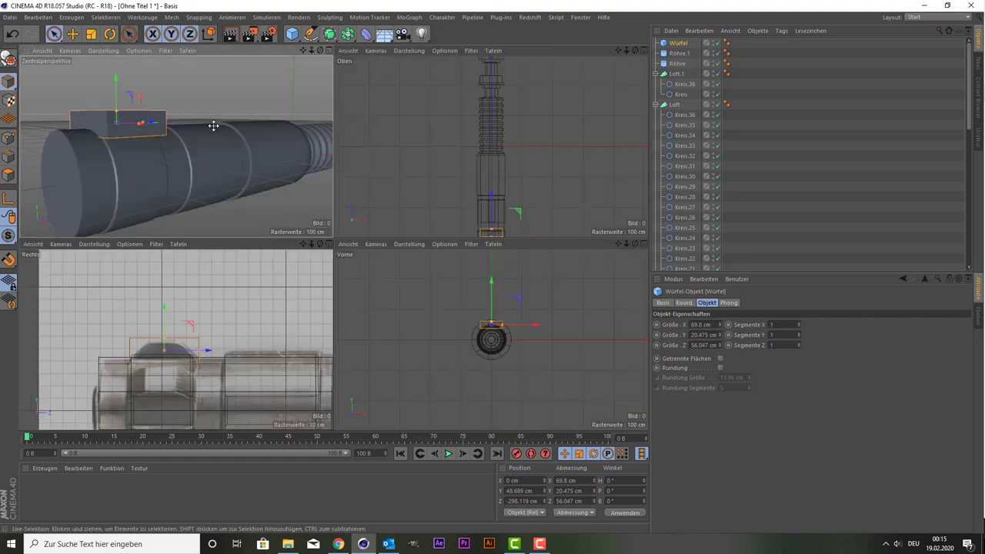
middle_click(236, 176)
mouse_move(261, 196)
left_mouse_down()
mouse_move(217, 200)
mouse_move(228, 198)
left_mouse_up()
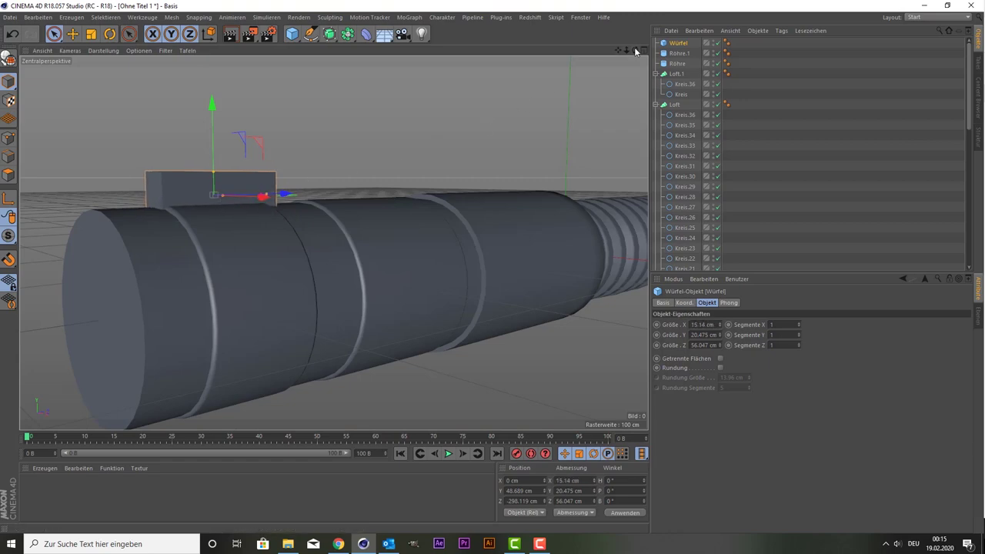
left_click_drag(635, 50, 607, 84)
left_click_drag(635, 50, 615, 92)
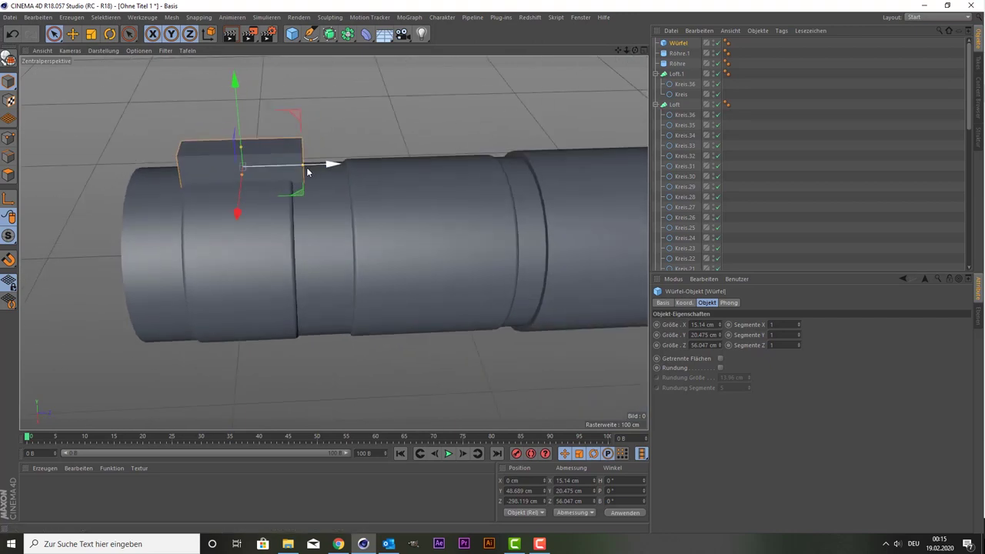
mouse_move(299, 171)
left_mouse_down()
mouse_move(288, 167)
mouse_move(299, 171)
left_mouse_up()
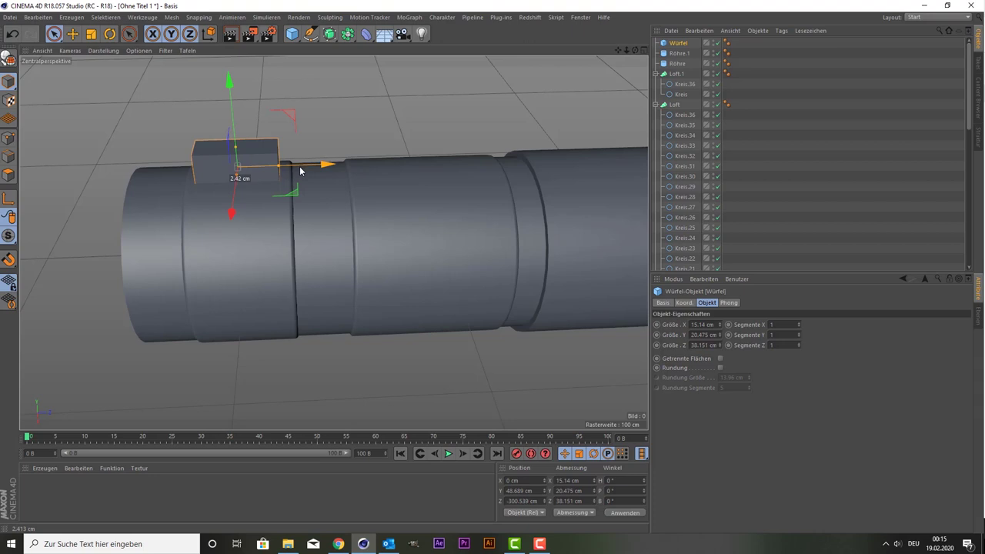
Step: Refine the cube to 15.14 × 20.475 × 48.742 cm, centred on the ring at Z -300.012 cm
middle_click(219, 179)
middle_click(141, 292)
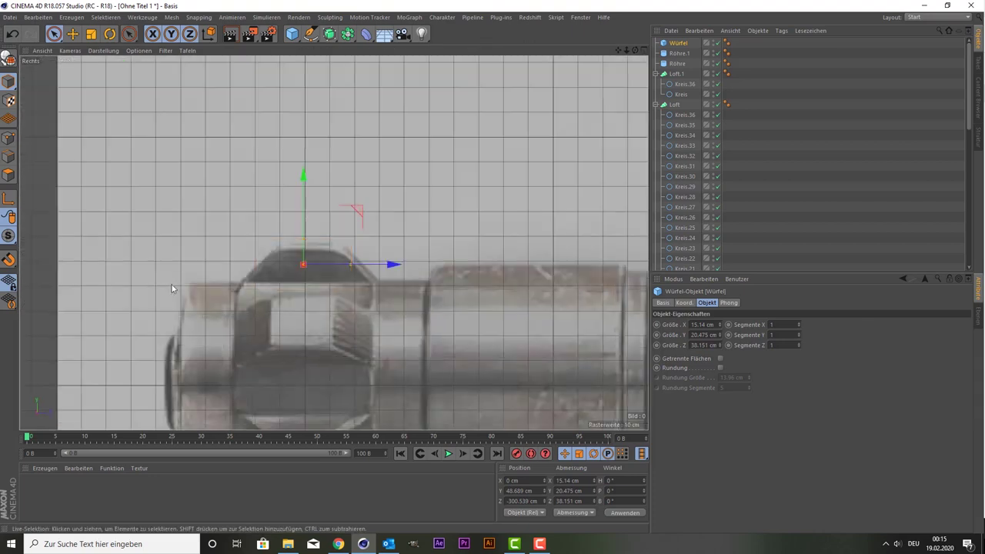
scroll(261, 291, "up", 2)
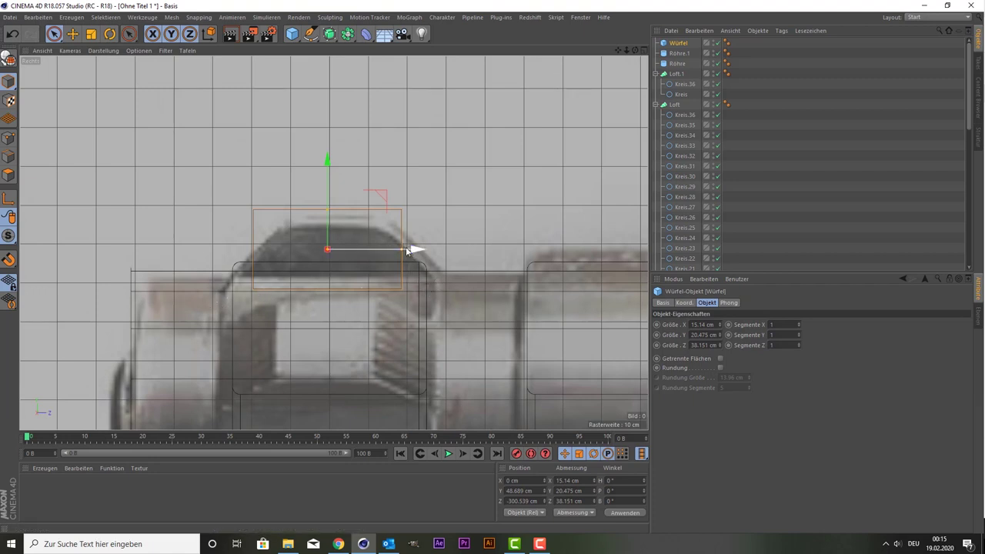
left_click_drag(407, 250, 422, 254)
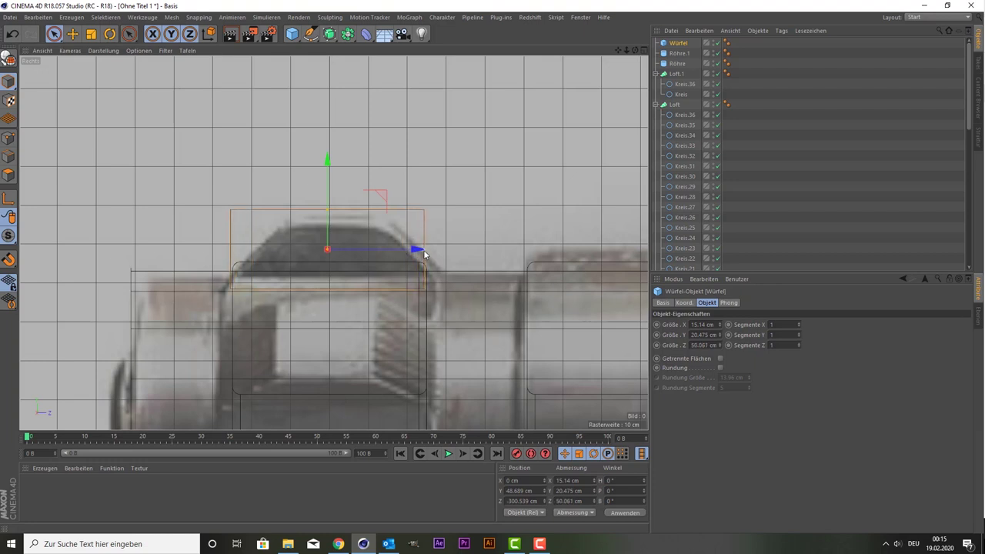
key("space")
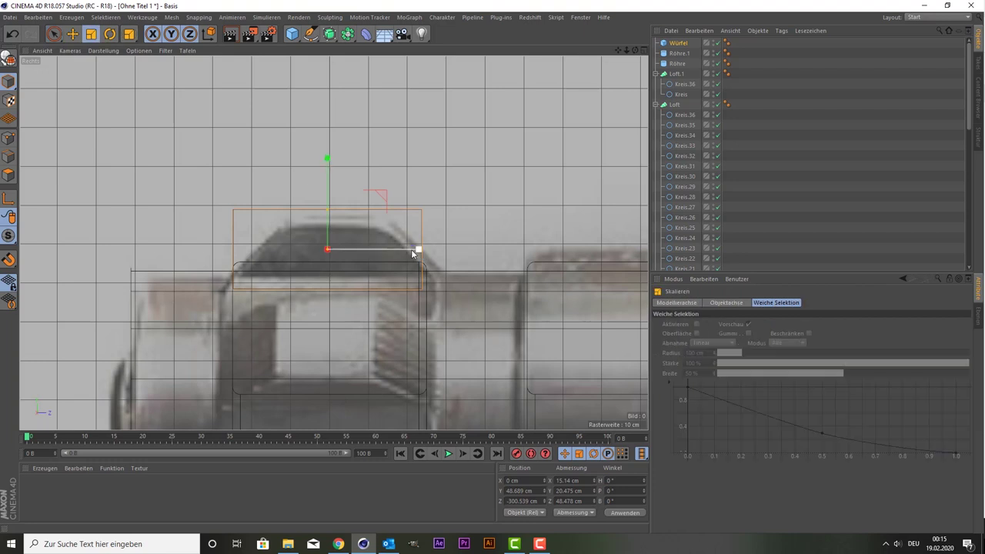
left_click_drag(398, 250, 399, 251)
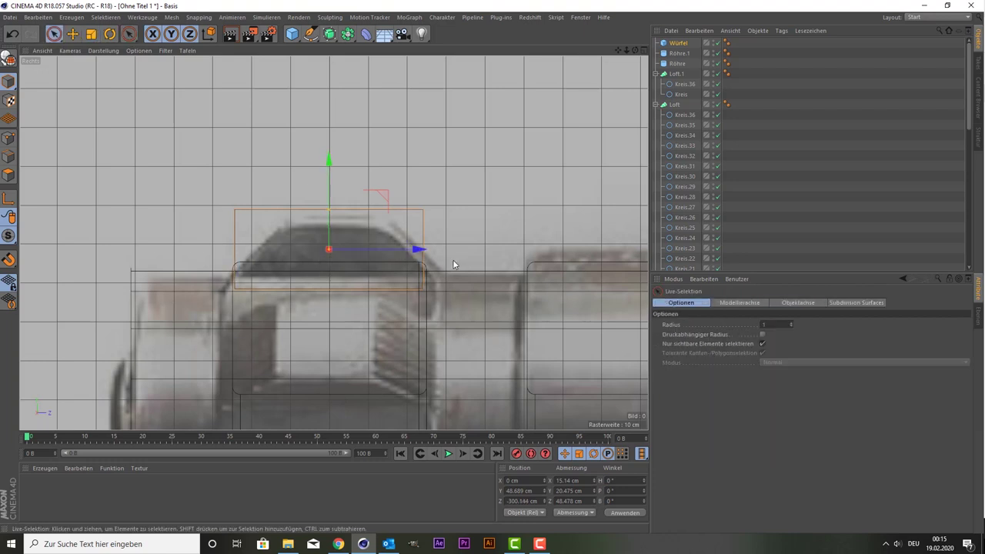
key("t")
left_click_drag(425, 254, 427, 254)
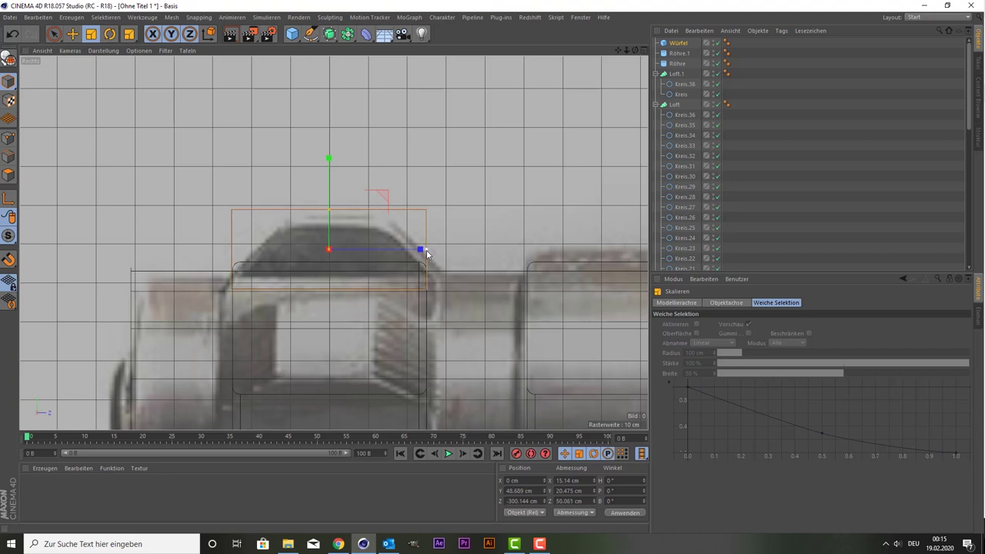
left_click_drag(427, 253, 424, 254)
key("9")
left_click_drag(407, 250, 408, 251)
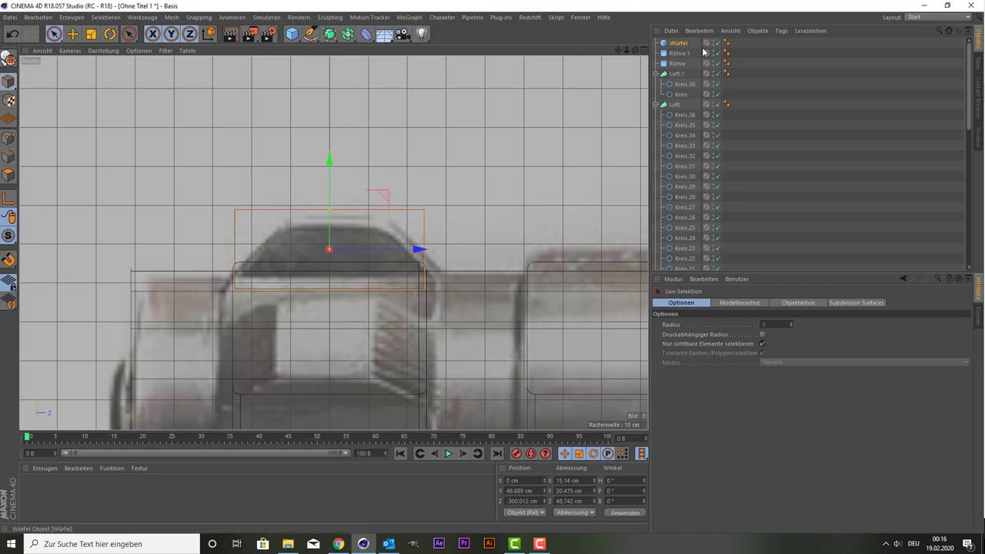
Step: Switch the display to Gouraud-Shading (Linien) and zoom the Rechts view onto the cube
left_click(109, 50)
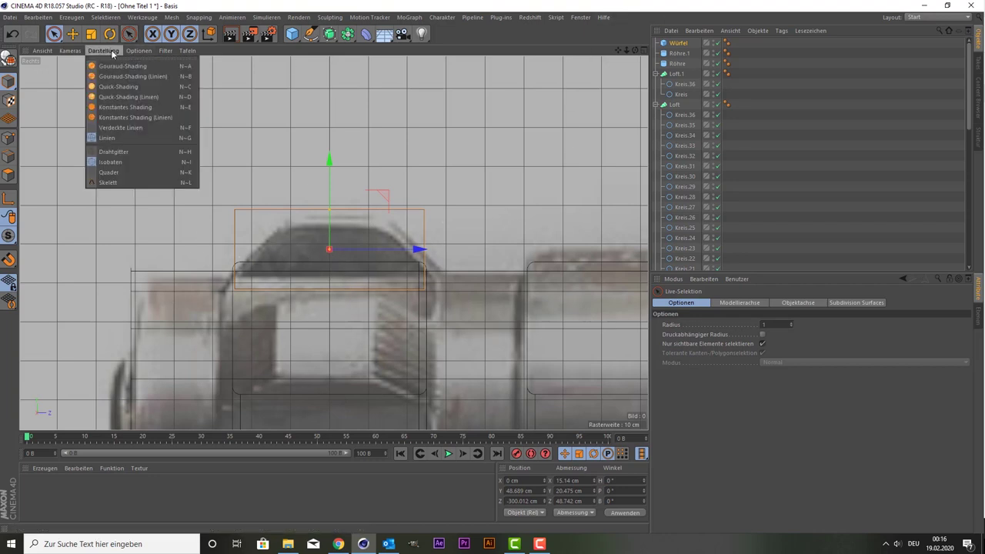
left_click(116, 67)
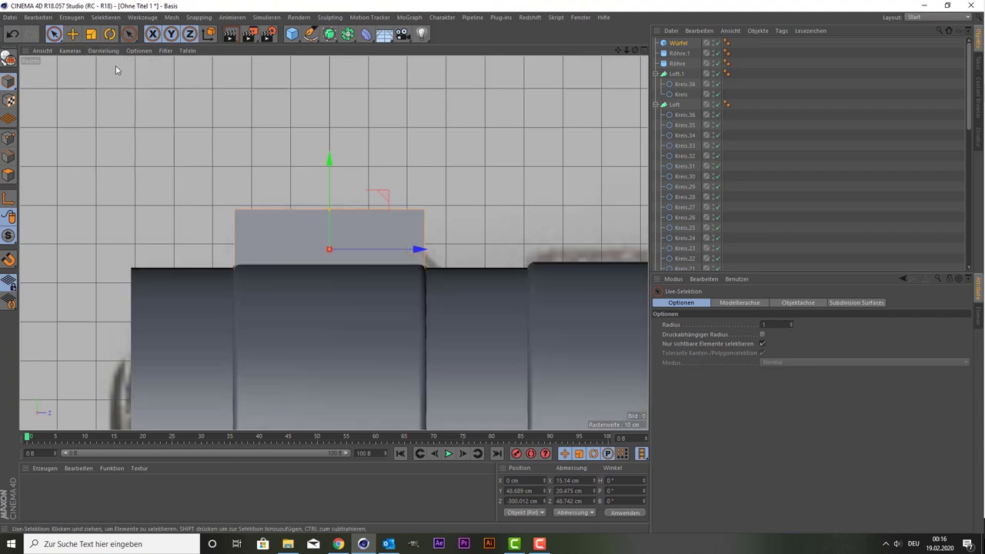
left_click(105, 51)
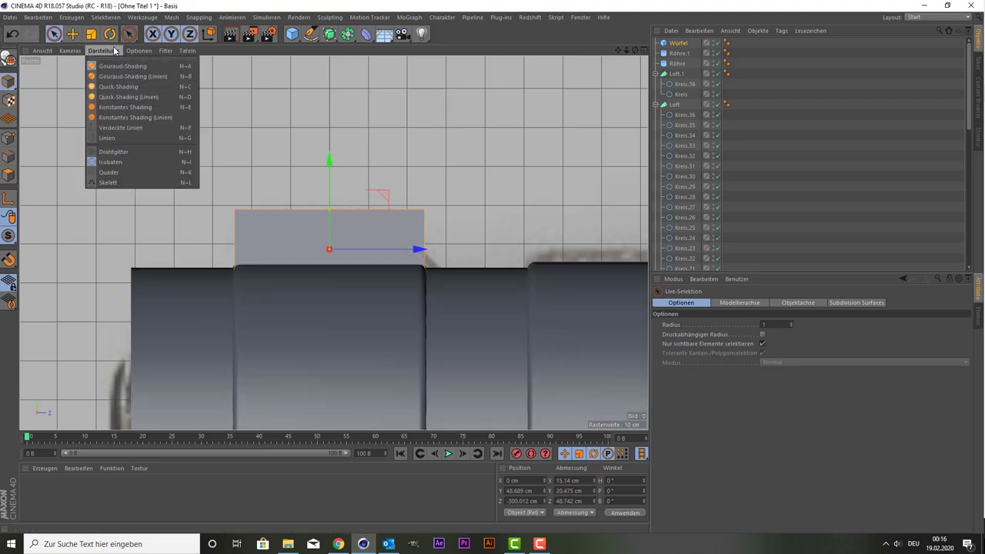
left_click(144, 80)
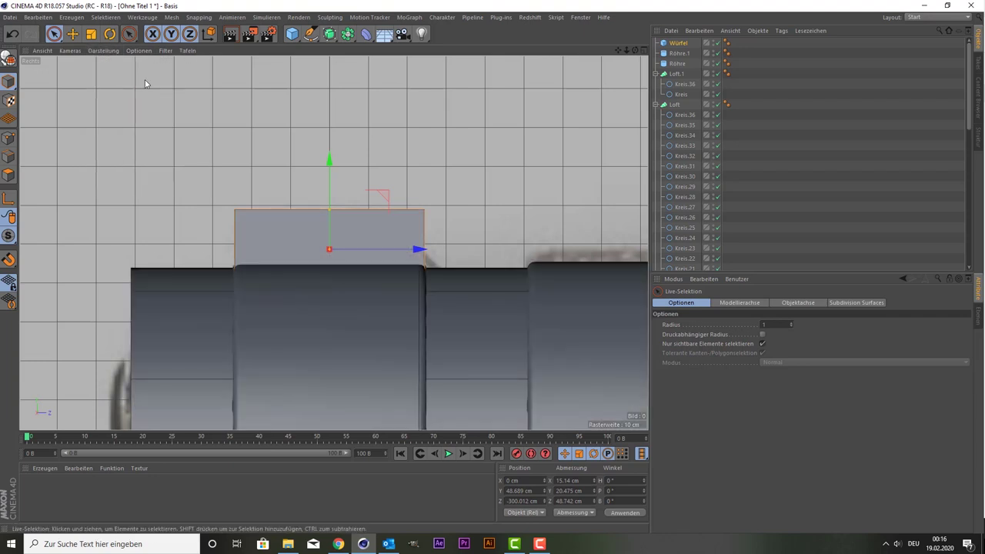
middle_click(219, 228)
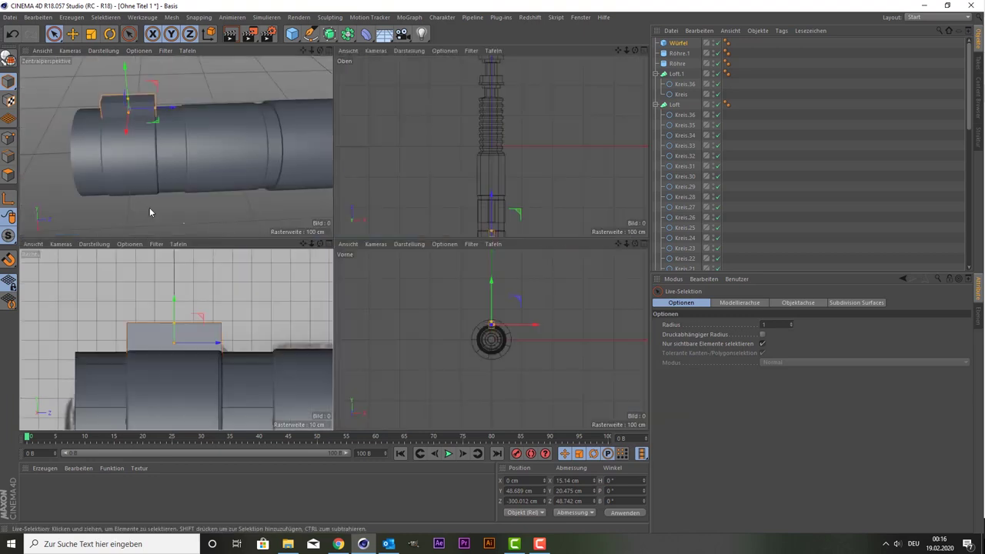
middle_click(240, 320)
scroll(241, 322, "down", 3)
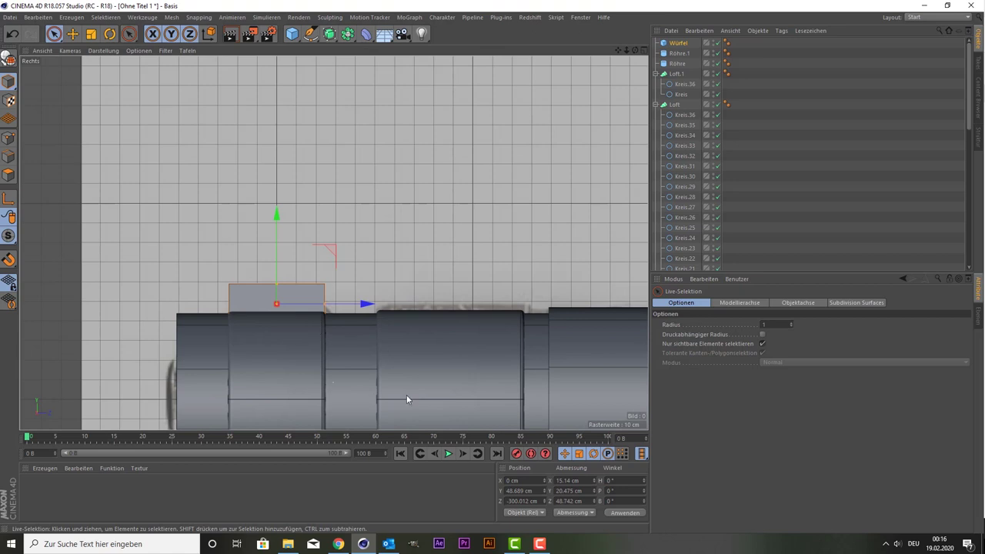
scroll(264, 315, "up", 3)
scroll(265, 311, "up", 1)
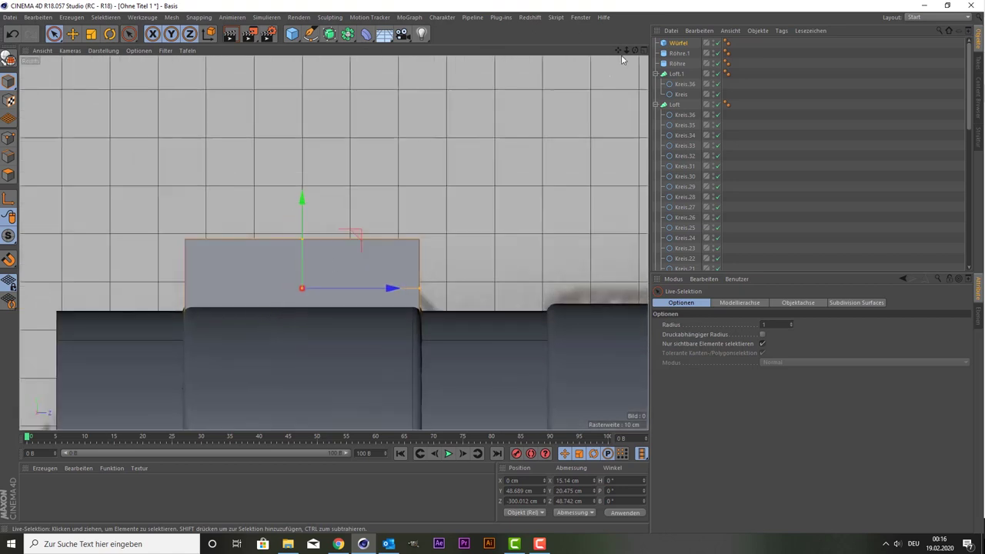
Step: Try different segment counts on the cube, then undo them
left_click(678, 43)
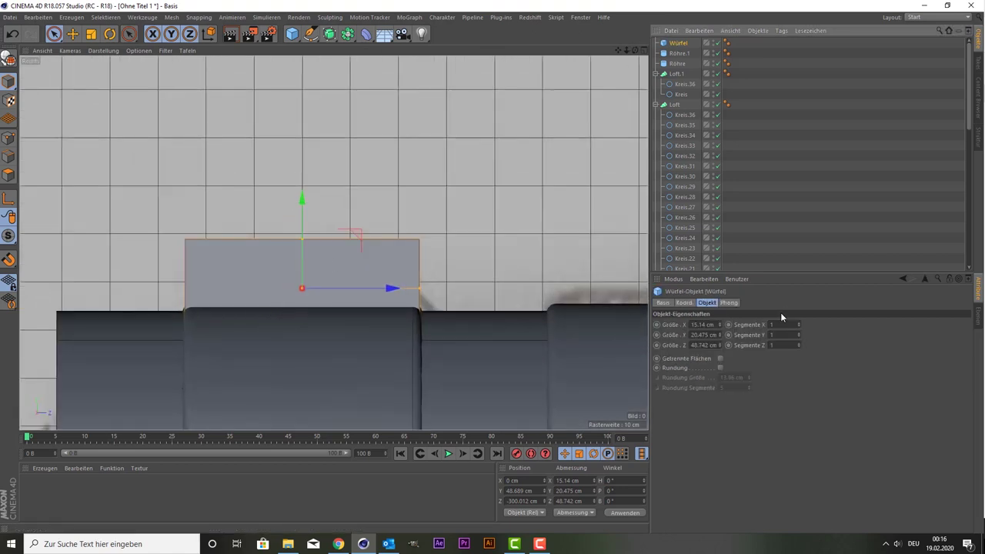
left_click(798, 332)
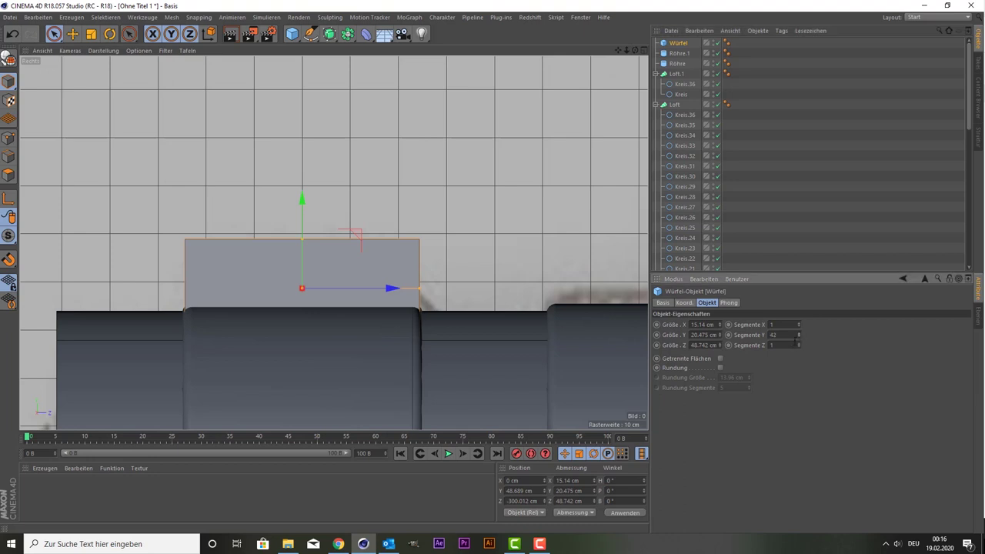
double_click(794, 323)
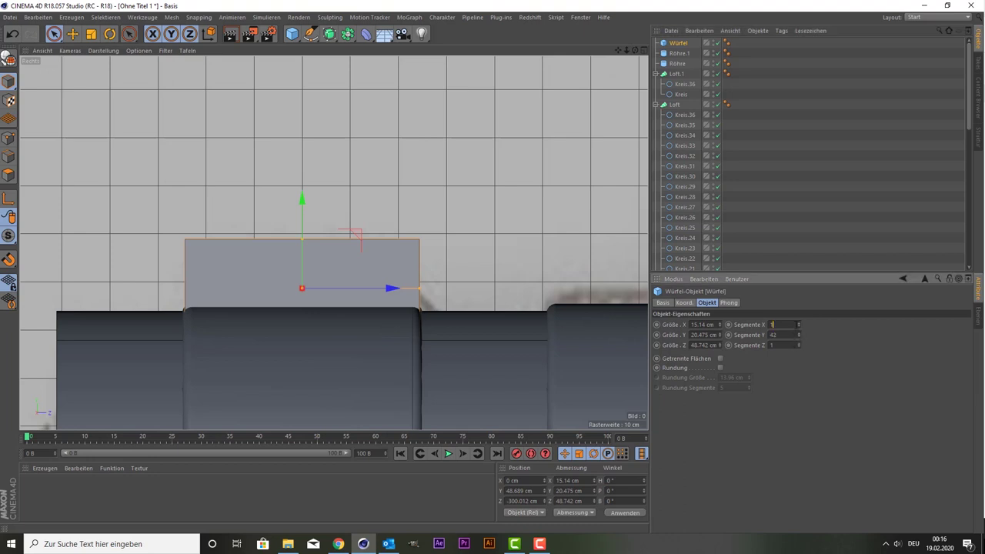
type("5")
left_click(798, 343)
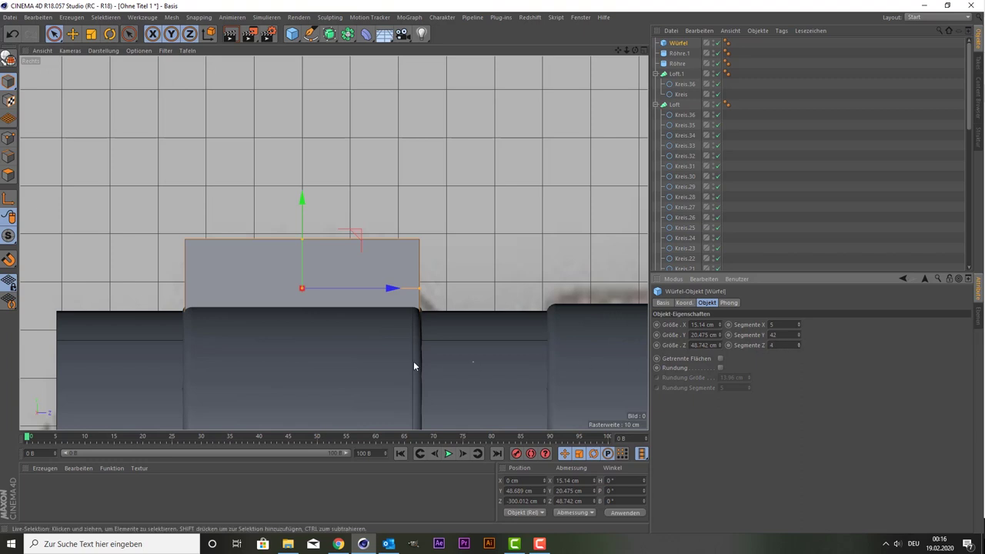
key("ctrl+z")
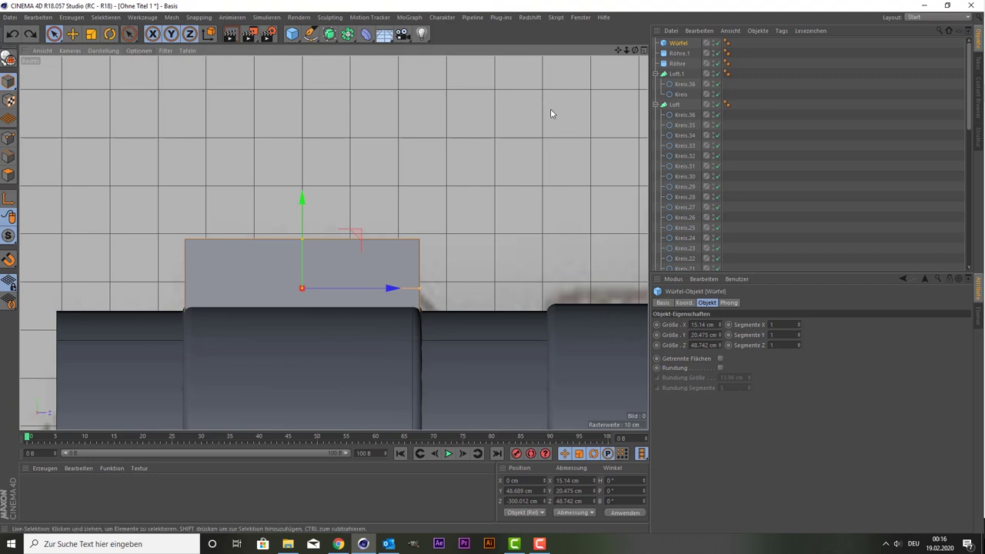
left_click(679, 43)
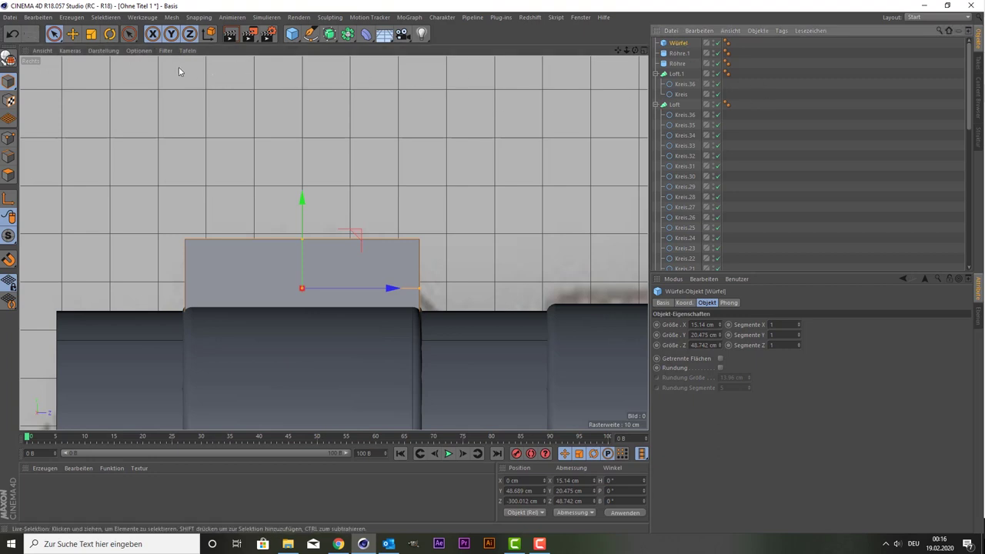
Step: Set the side view's display mode to Linien wireframe
left_click(130, 54)
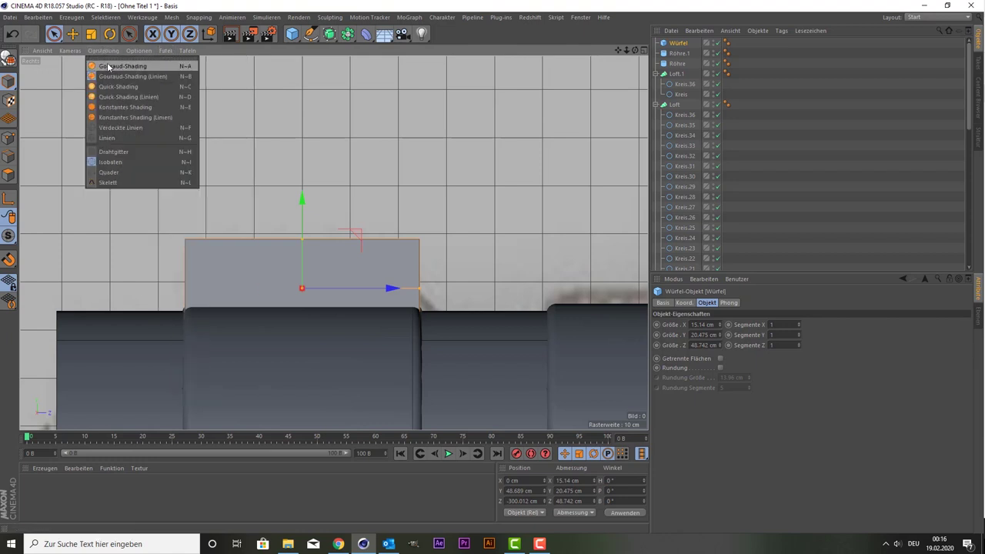
left_click(106, 65)
left_click(104, 55)
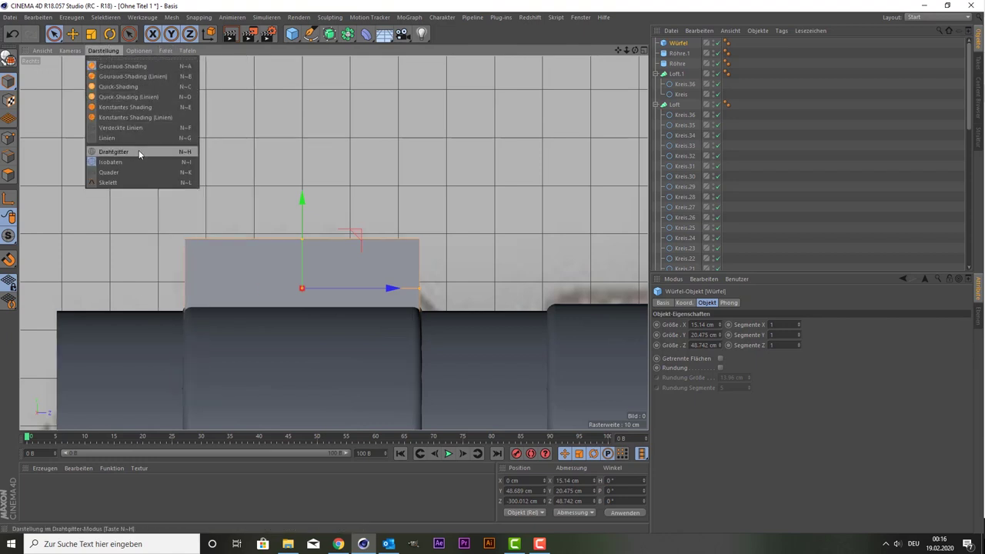
left_click(138, 151)
left_click(105, 51)
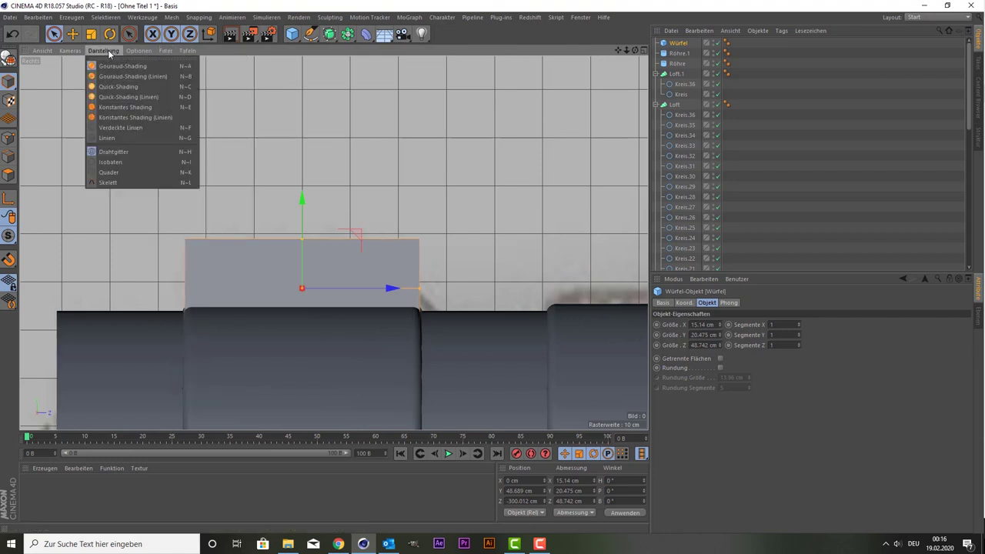
left_click(146, 136)
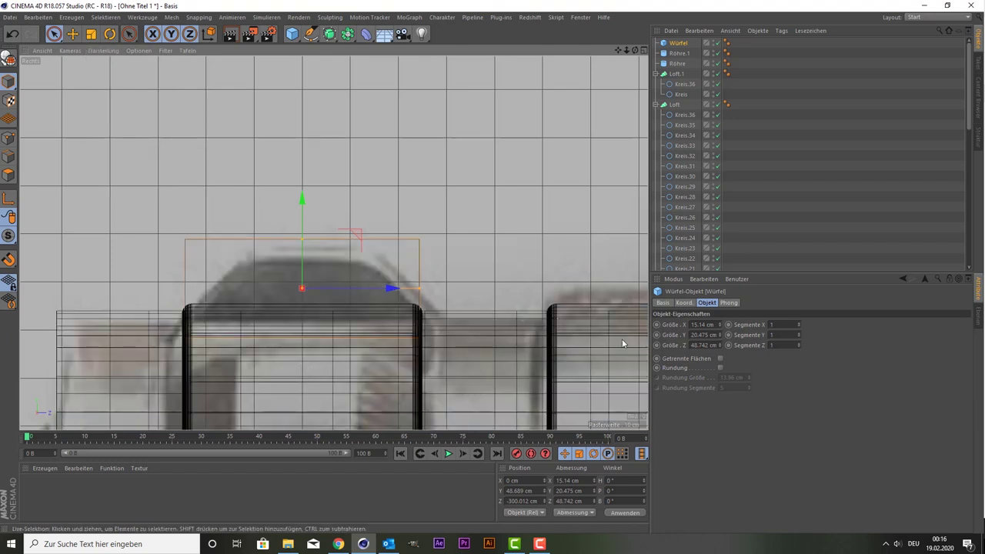
Step: Raise the cube's Z segments to 8, keeping X and Y at 1
left_click(773, 324)
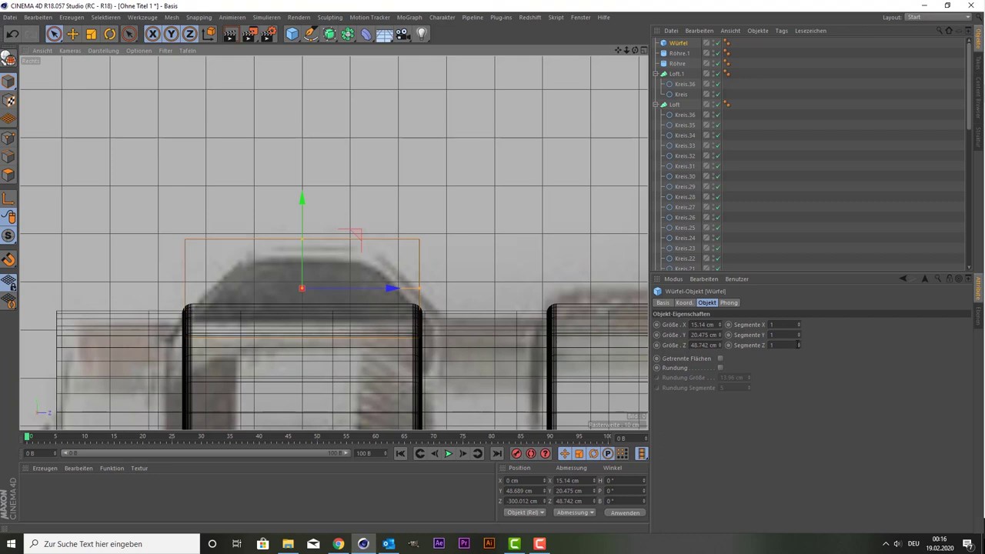
left_click(797, 346)
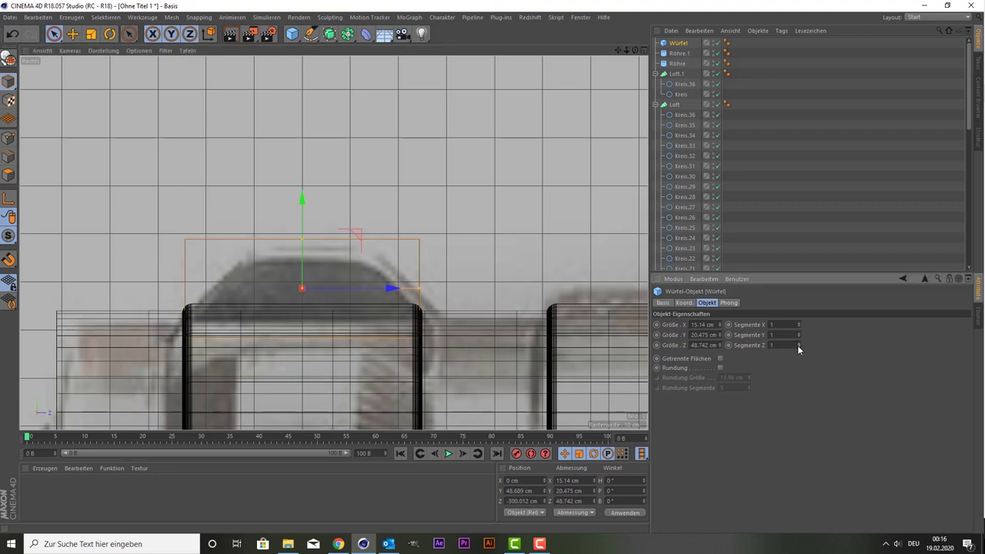
left_click(797, 343)
left_click(797, 343)
left_click(797, 343)
left_click(797, 342)
left_click(797, 341)
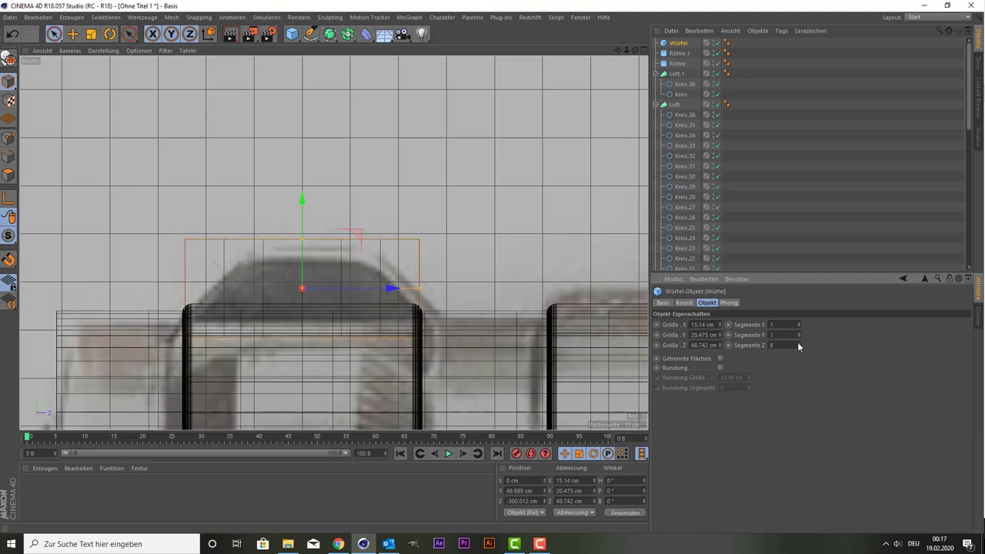
left_click(797, 343)
left_click(797, 343)
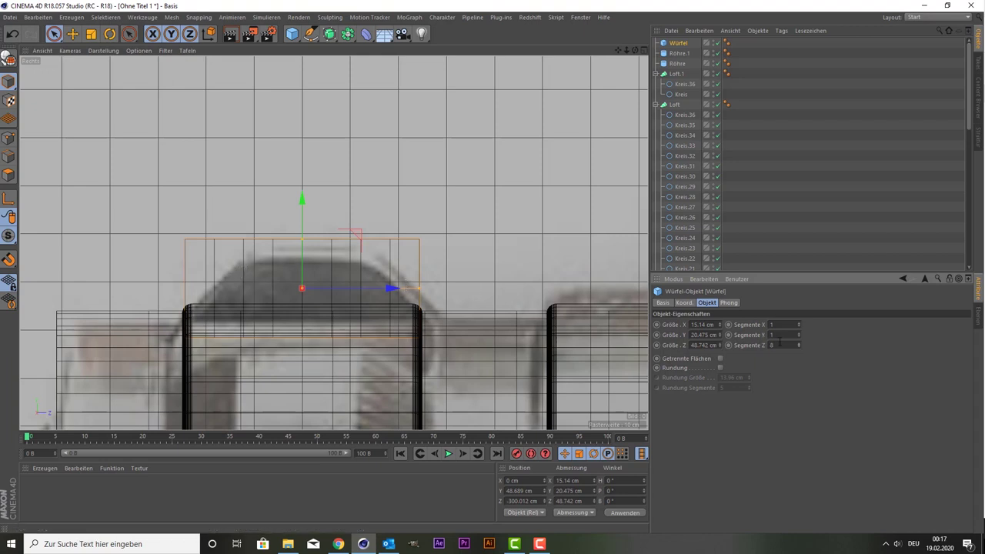
double_click(782, 343)
Step: Show the perspective view in Gouraud-Shading (Linien) and make the Würfel editable with C
middle_click(327, 177)
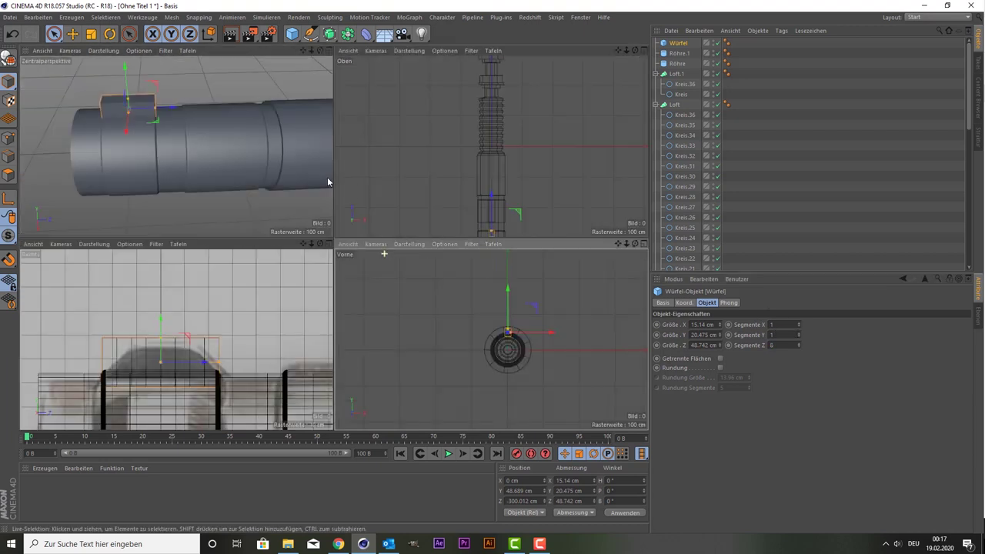
middle_click(213, 154)
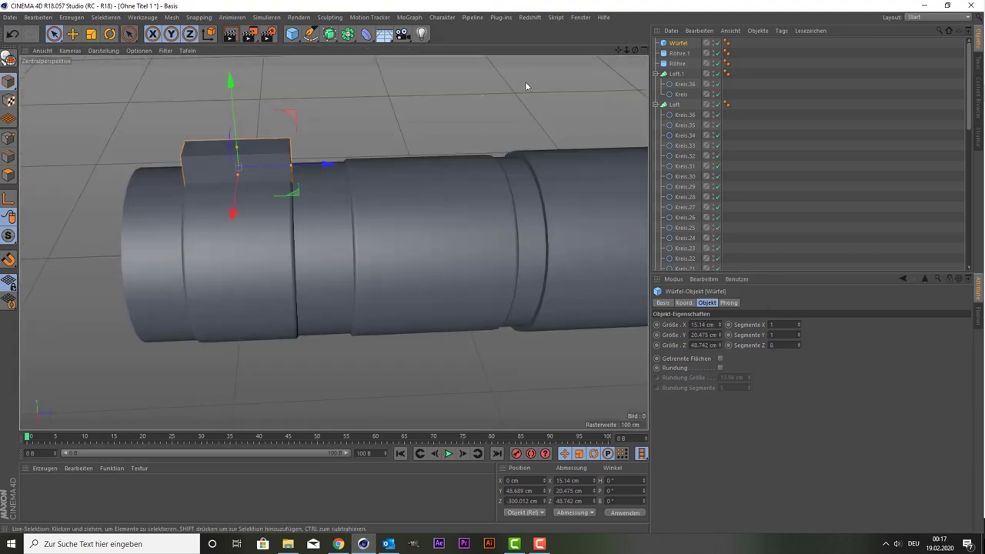
left_click_drag(635, 49, 616, 52)
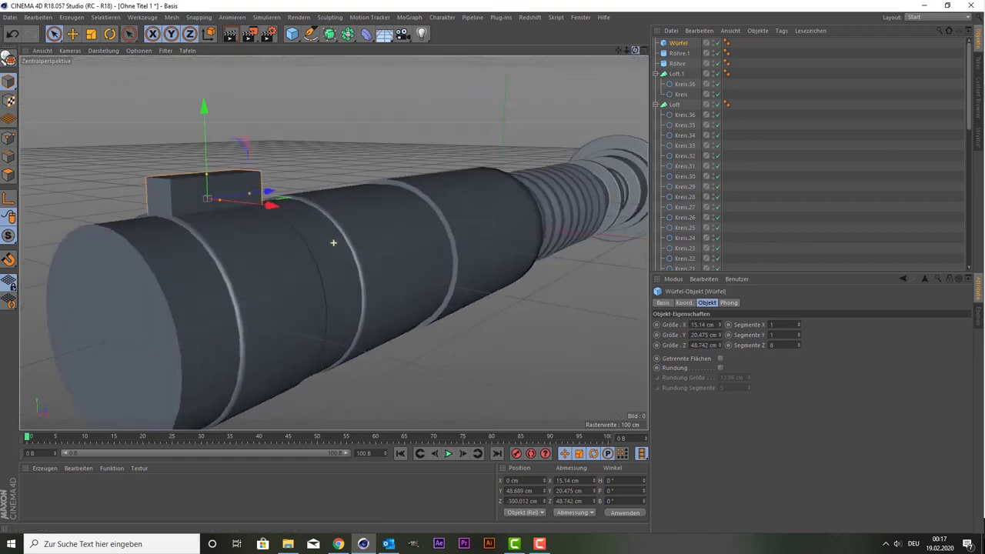
left_click(103, 50)
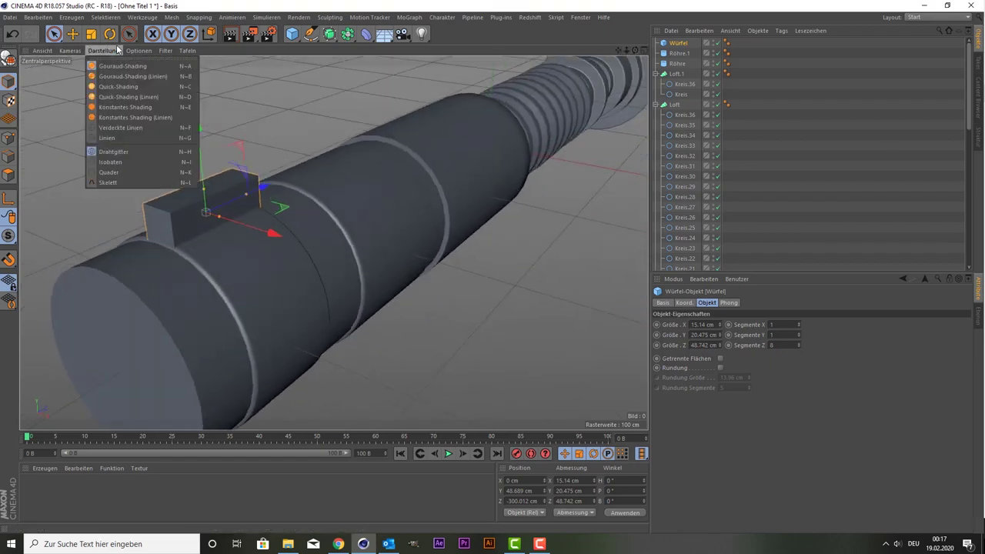
left_click(114, 136)
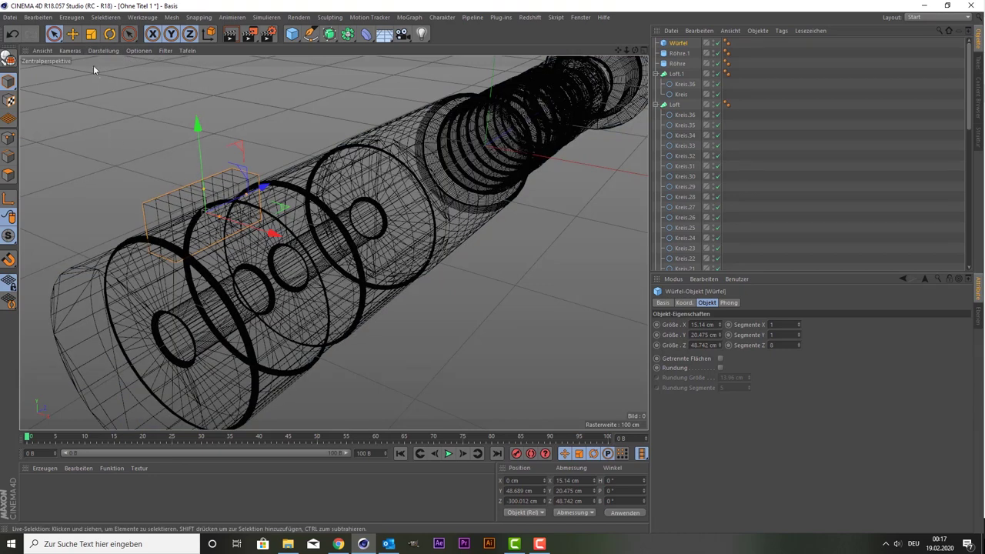
left_click(103, 51)
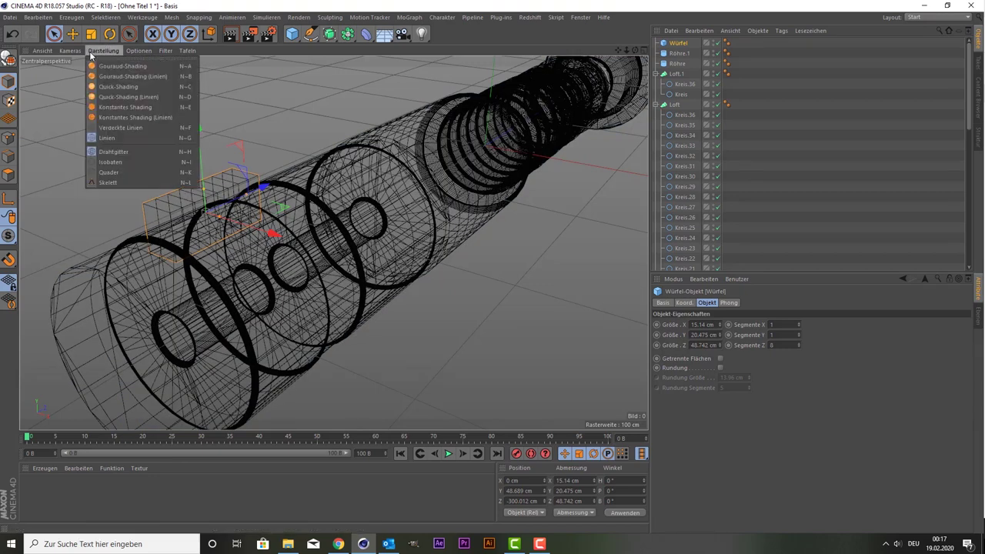
left_click(123, 130)
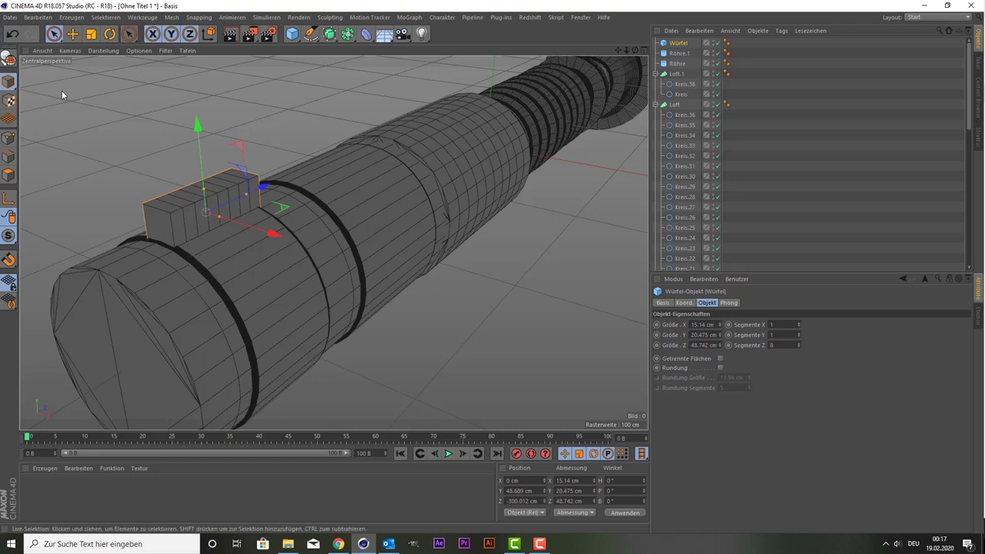
scroll(77, 87, "down", 1)
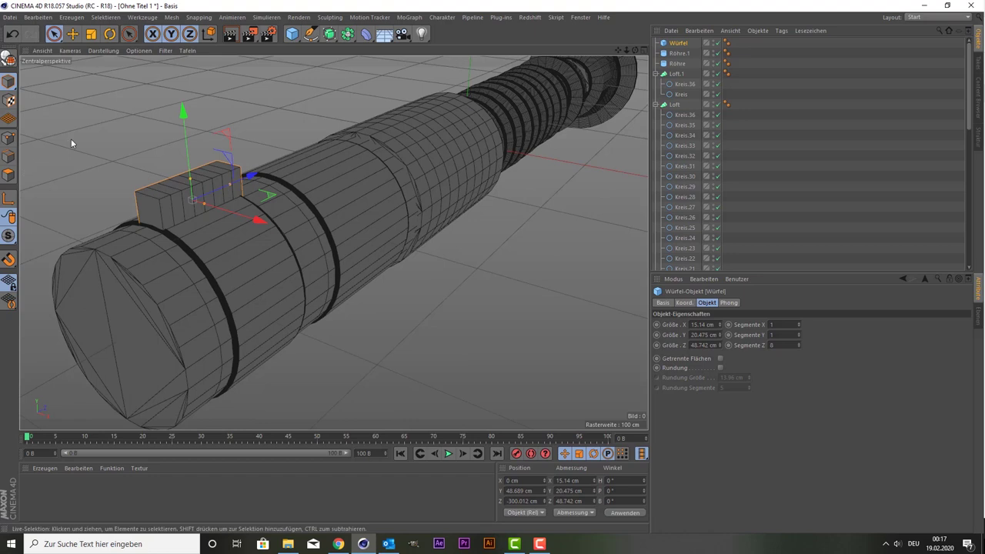
key("c")
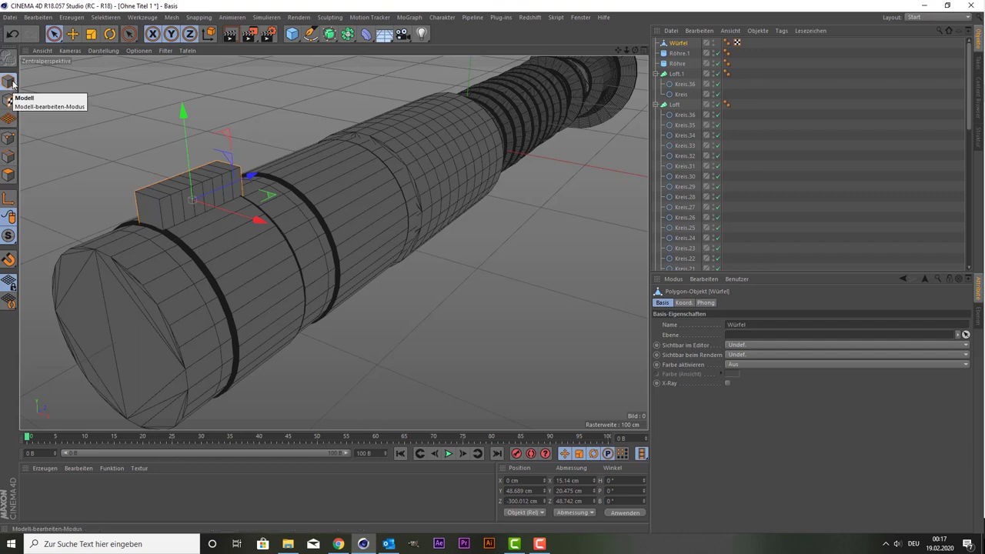
Step: Enter Points mode with Live Selection including hidden elements, in an enlarged side view
left_click(51, 38)
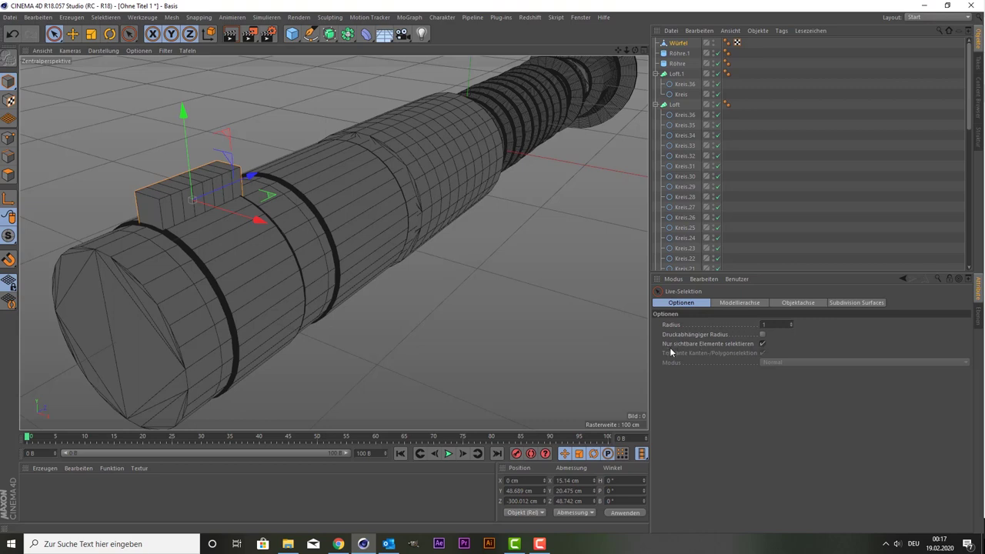
left_click(762, 343)
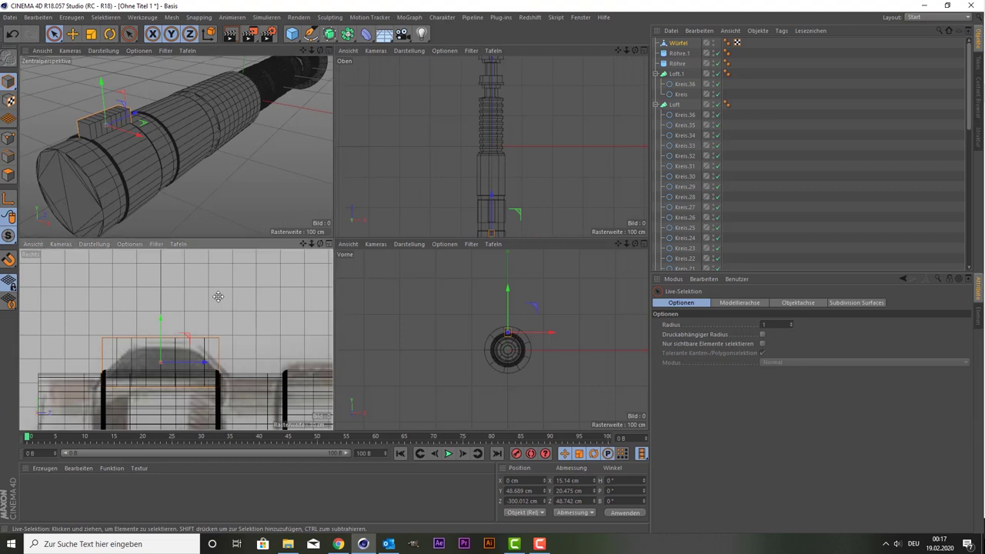
middle_click(222, 300)
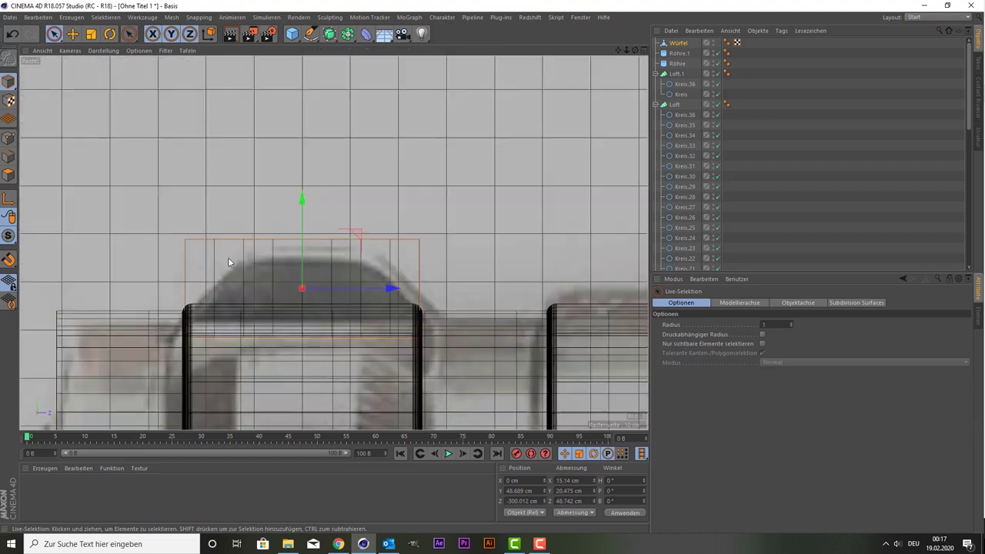
left_click(9, 175)
left_click(12, 139)
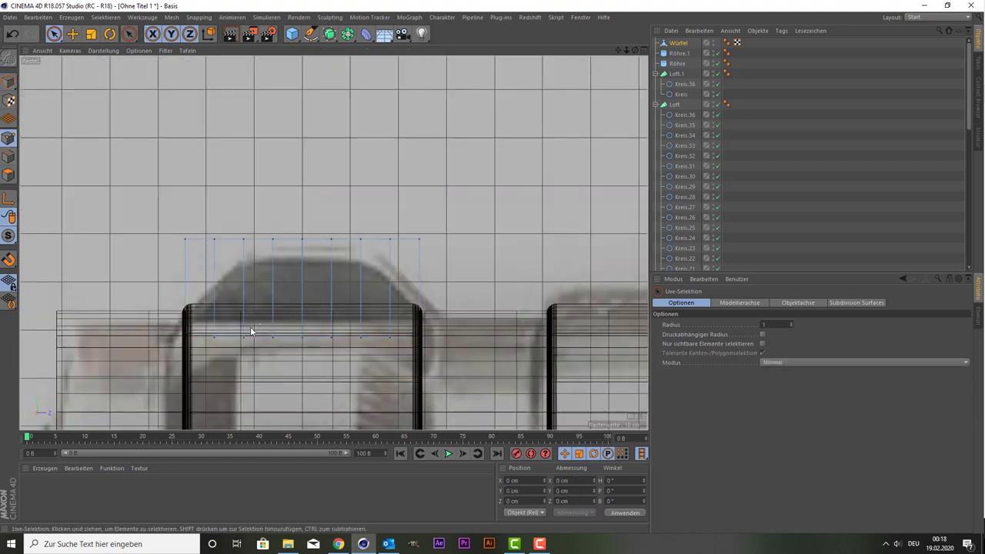
scroll(208, 323, "up", 1)
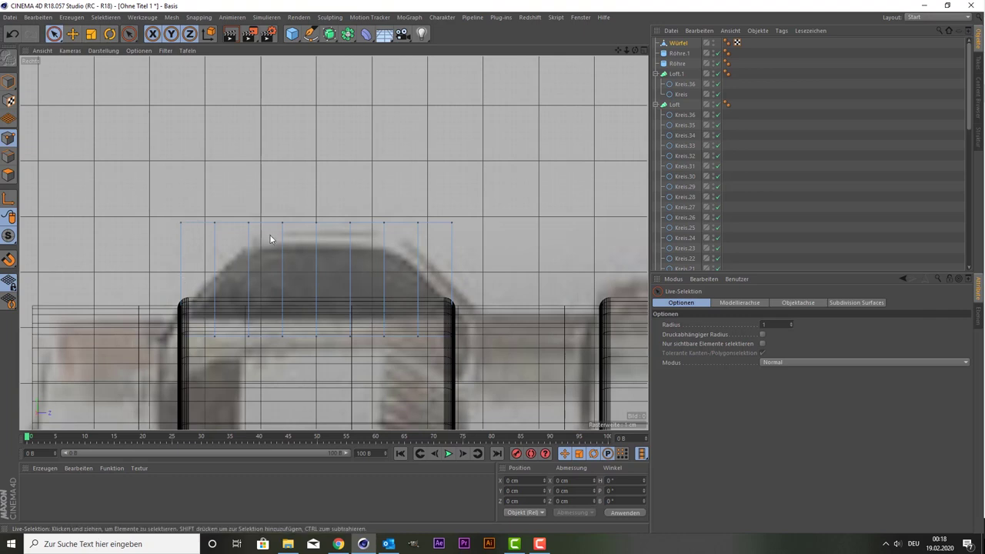
Step: Select the Würfel's top-left profile point and drag it down and inward
left_click(249, 222)
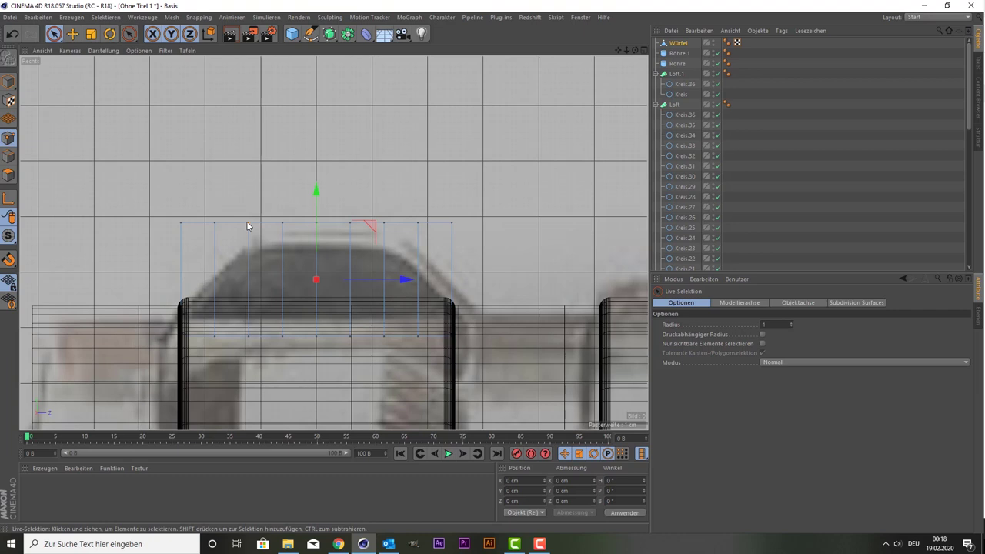
left_click(186, 223)
left_click(317, 222)
left_click(350, 223)
left_click(466, 224)
key("ctrl+a")
left_click(180, 222)
left_click_drag(180, 173, 189, 259)
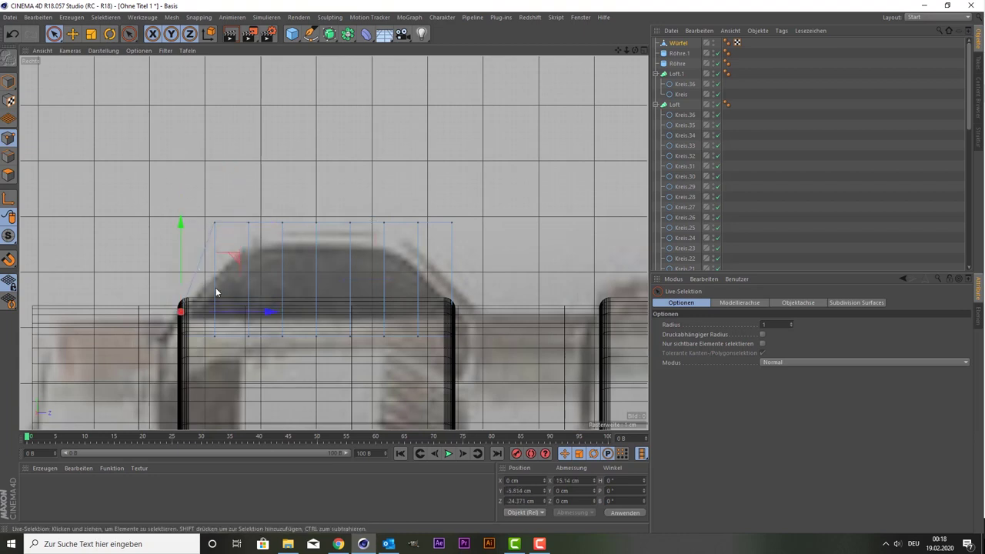
left_click_drag(228, 308, 228, 310)
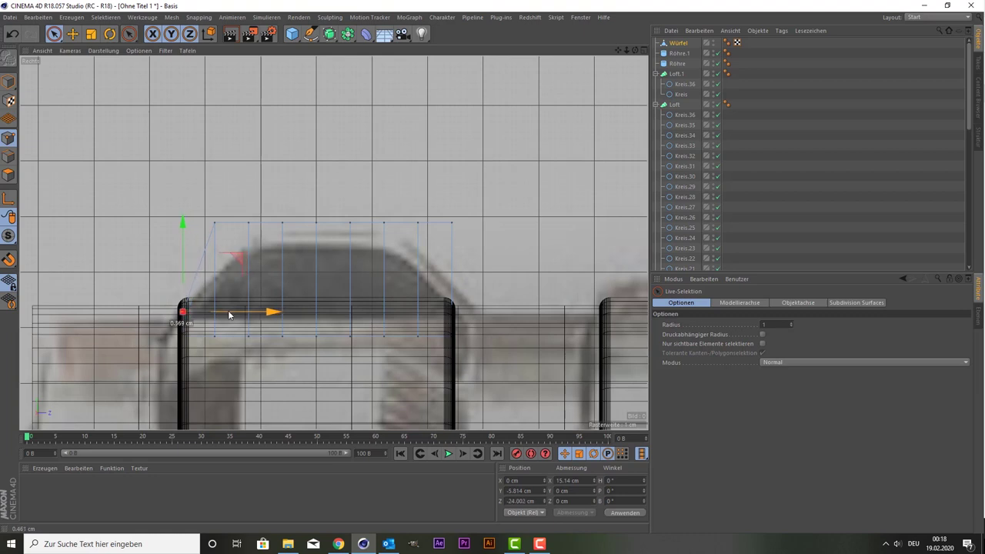
Step: Lower the upper-left corner points, about 10 cm, to start the slope
left_click(214, 224)
left_click_drag(215, 225, 216, 248)
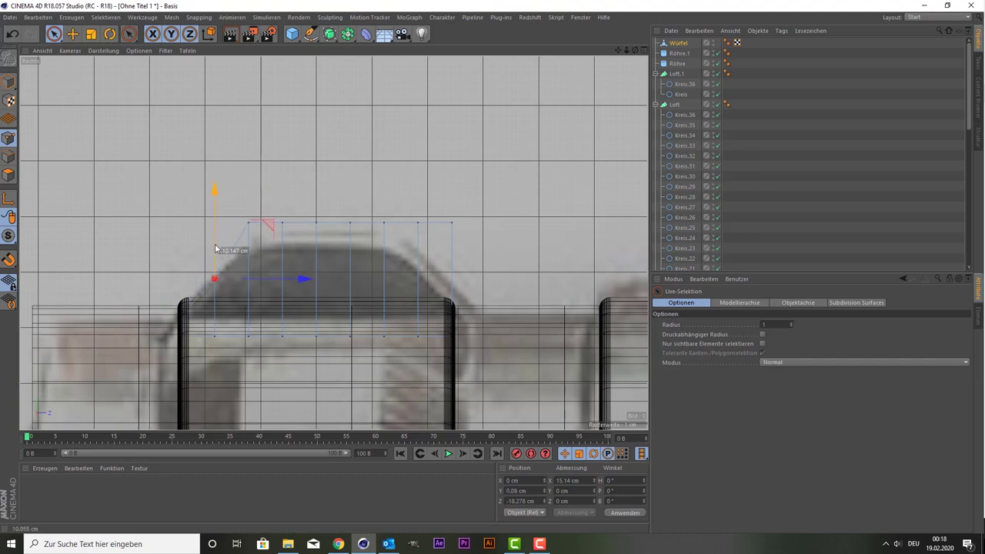
left_click(252, 218)
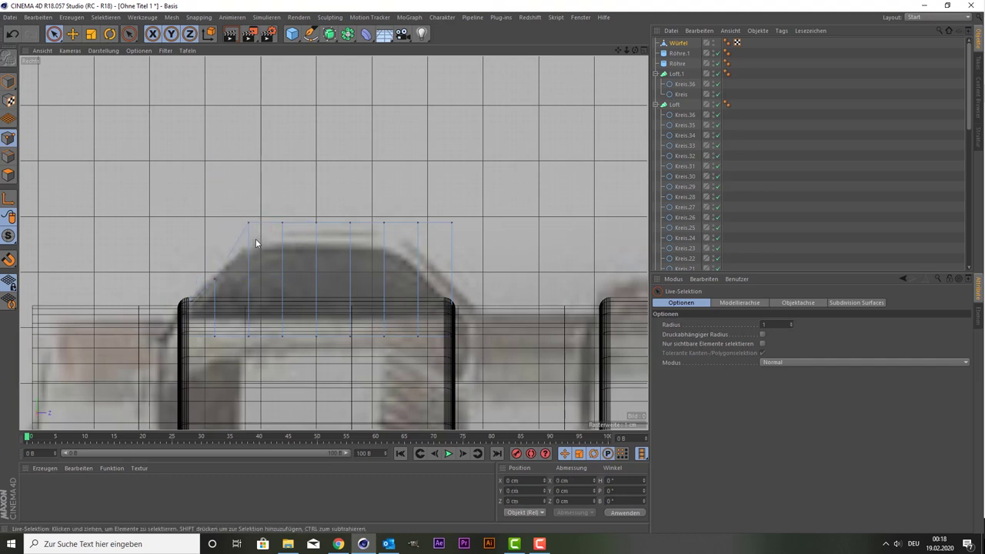
left_click(247, 222)
left_click_drag(251, 174, 249, 204)
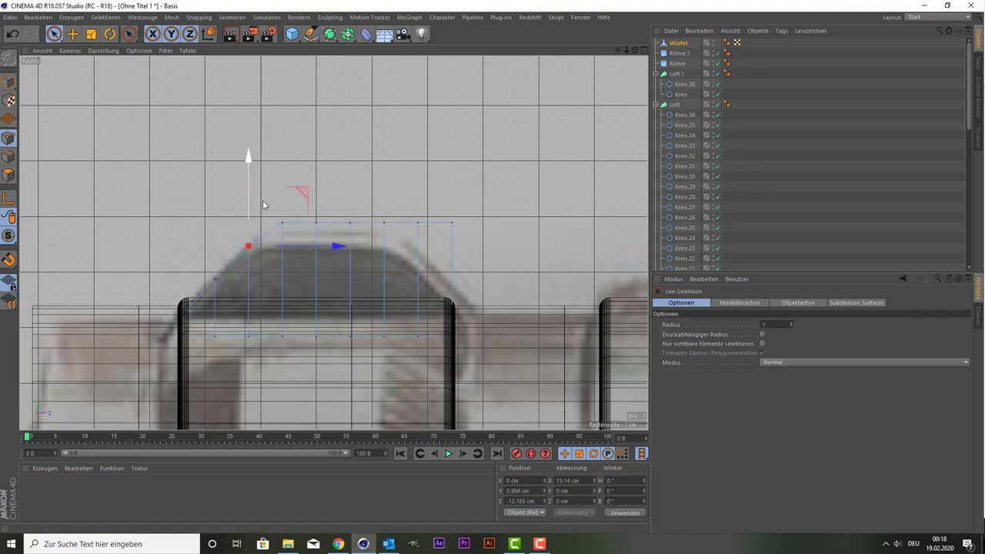
left_click(282, 223)
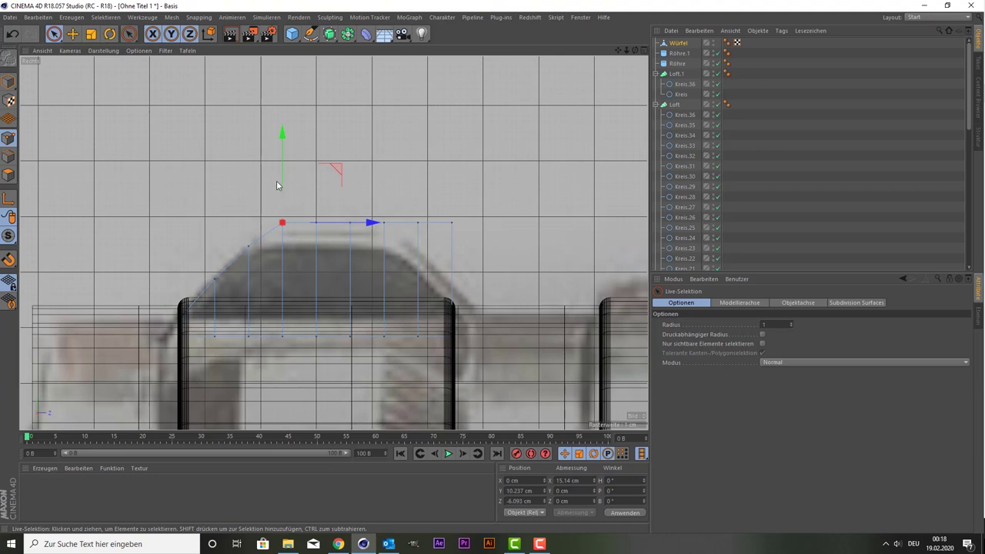
left_click_drag(282, 180, 281, 202)
left_click(320, 221)
Step: Lower the middle top points about 4 cm to continue the slope
left_click(317, 222)
left_click_drag(385, 223, 380, 223)
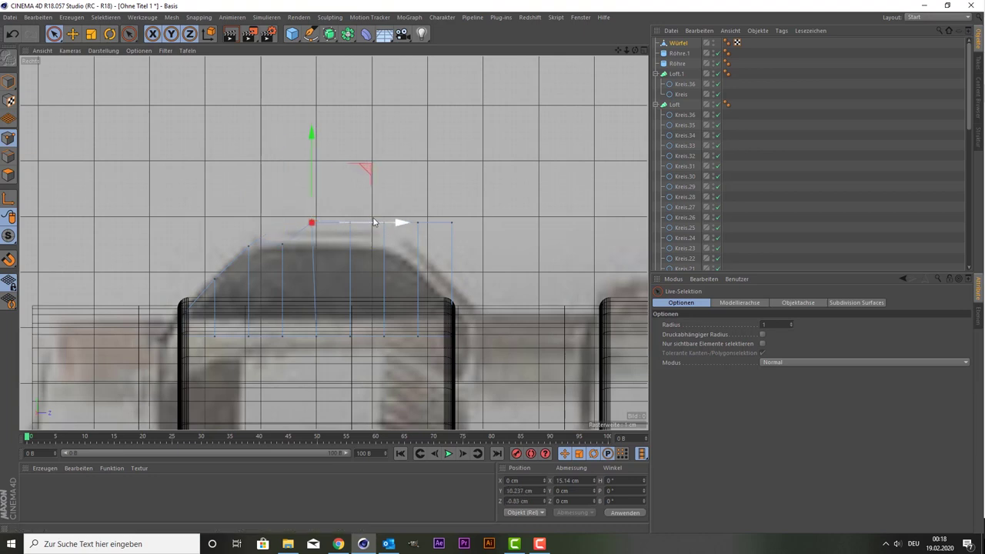
left_click(367, 198)
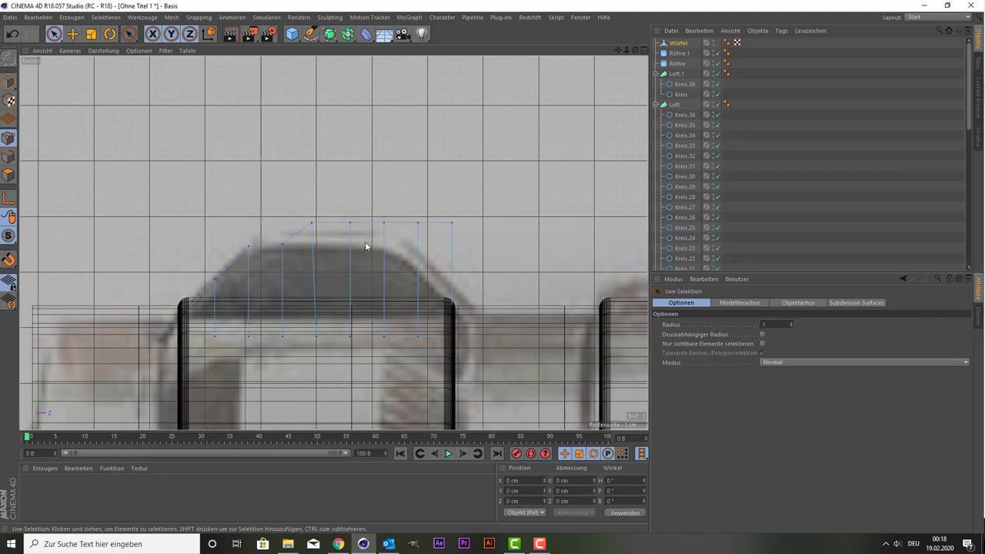
key("ctrl+z")
left_click(286, 159)
left_click(316, 224)
left_click(384, 226, "shift")
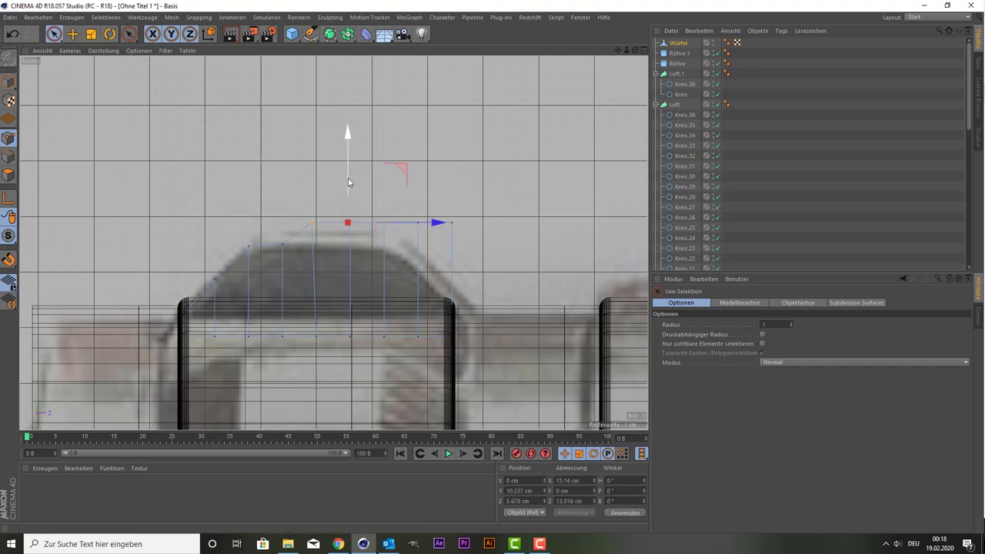
left_click_drag(348, 178, 342, 201)
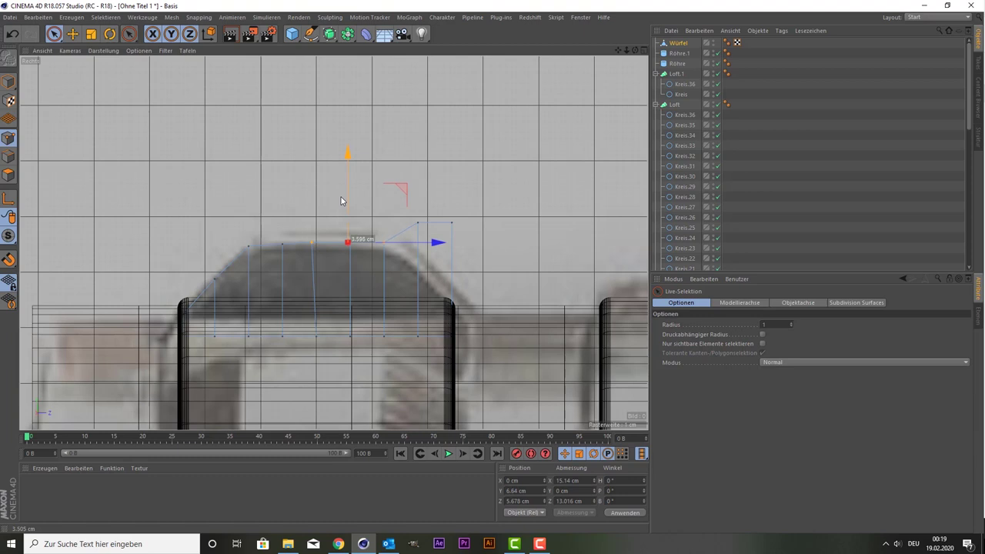
left_click(413, 222)
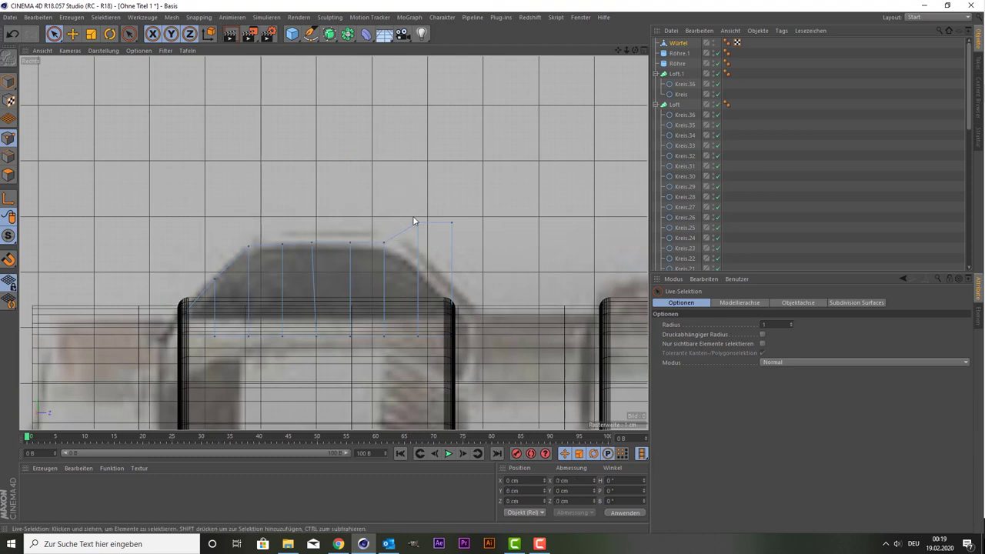
Step: Lower the right shoulder point slightly and align a middle top point with its neighbours
left_click(384, 243)
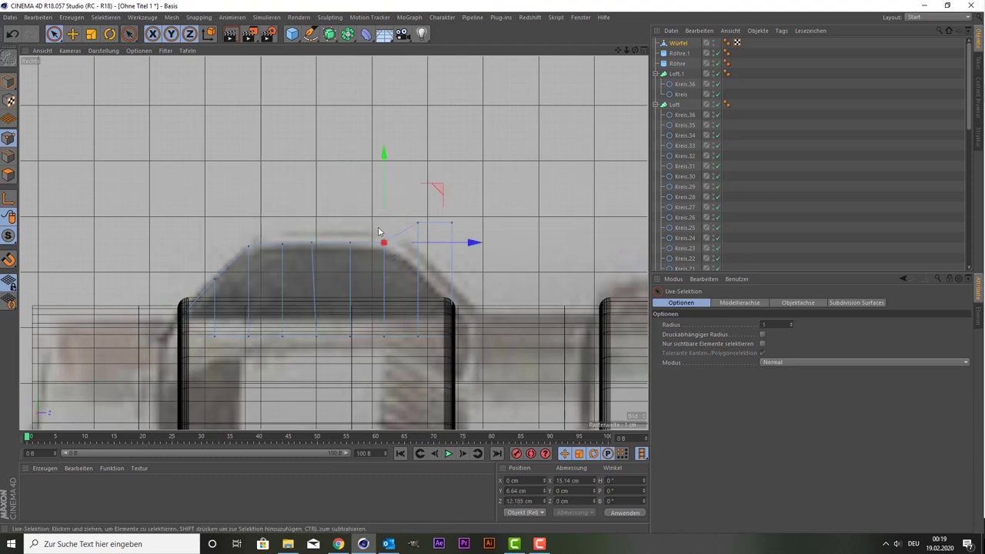
left_click_drag(384, 200, 384, 205)
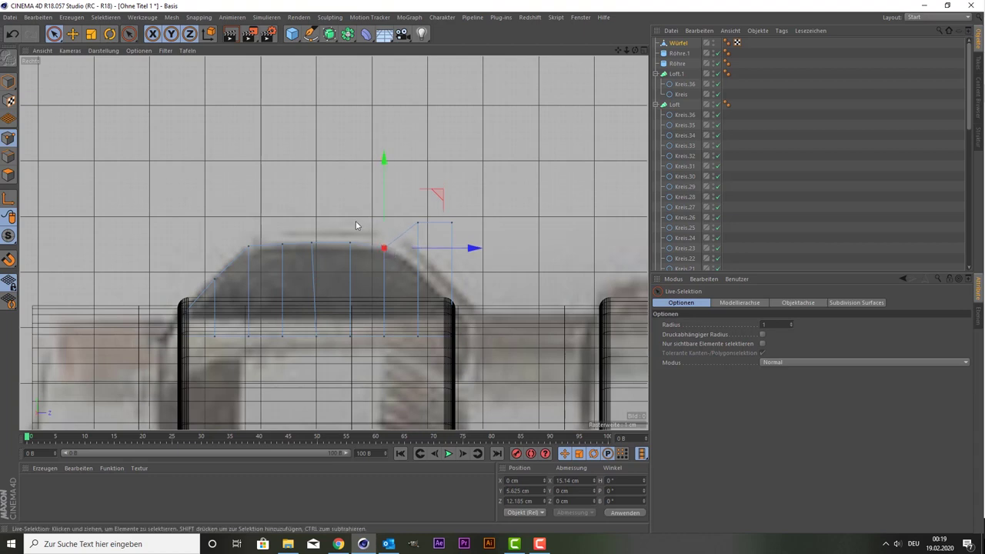
left_click(350, 245)
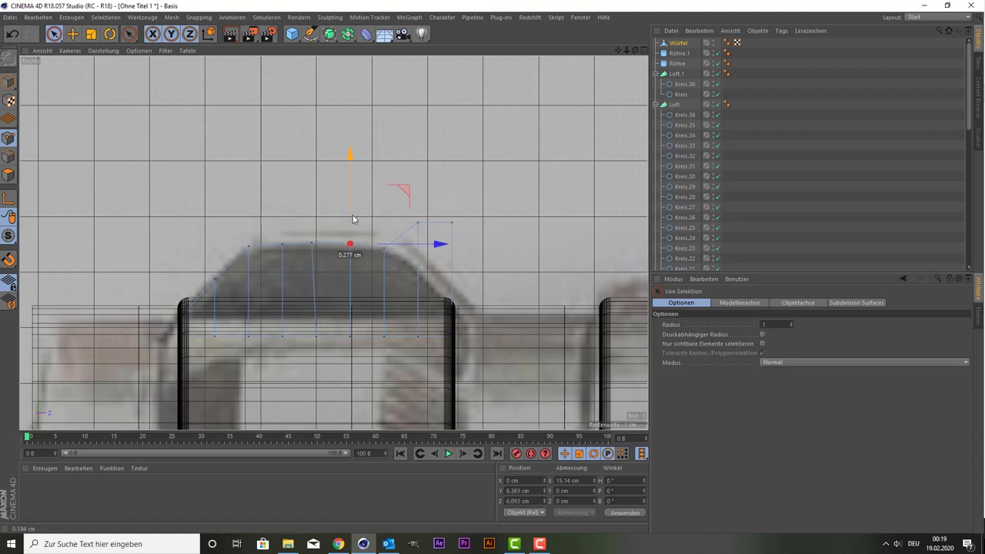
left_click(353, 215)
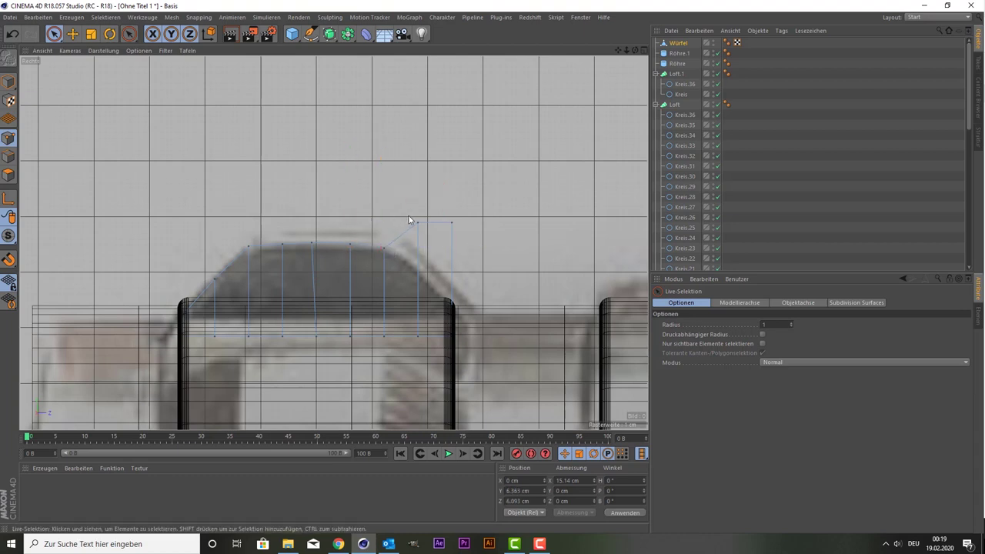
left_click(313, 244)
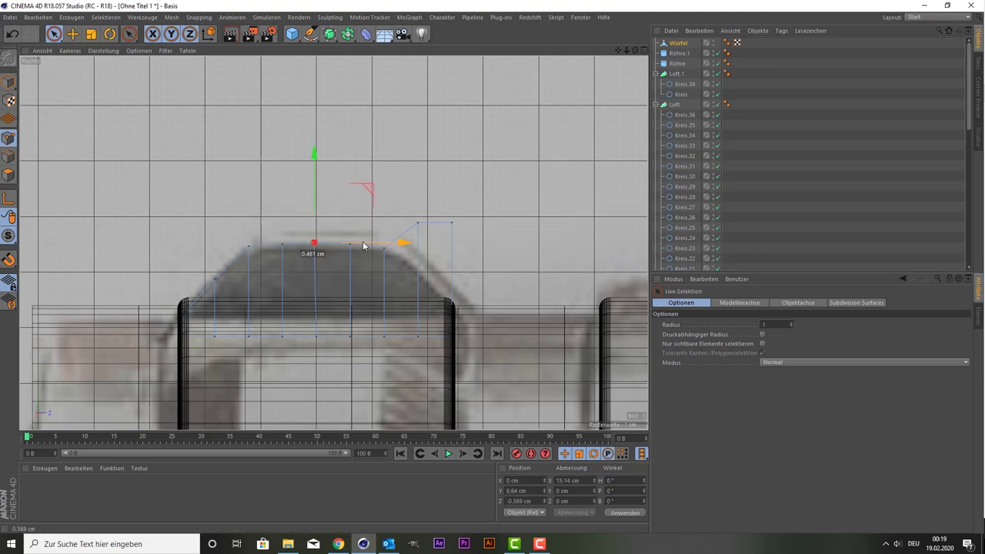
left_click_drag(362, 245, 365, 244)
left_click(429, 178)
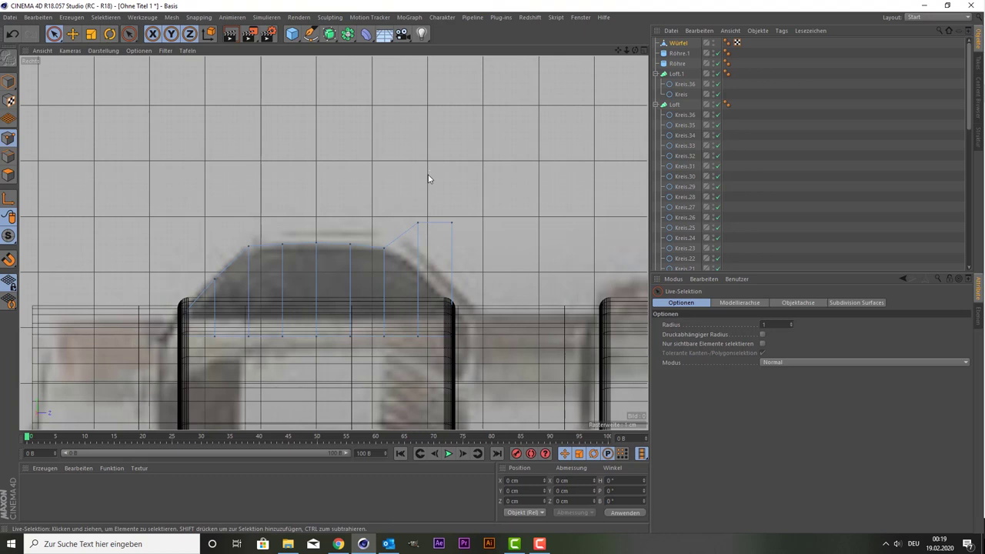
Step: Pull the right and far-right corner points down onto the ring and nudge them inward
left_click(418, 222)
left_click(417, 211)
left_click(316, 245)
left_click(418, 223)
left_click_drag(417, 198, 412, 243)
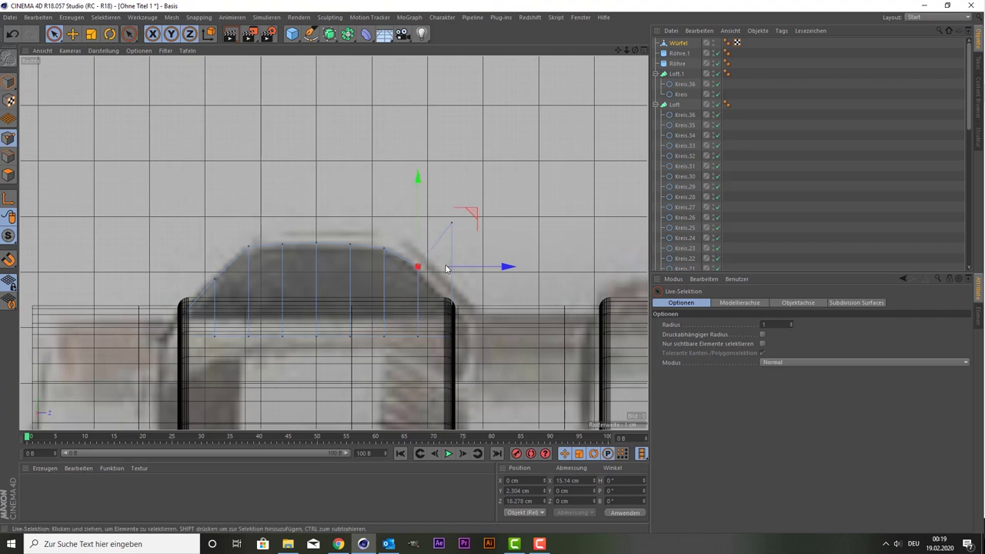
left_click(442, 269)
left_click(417, 267)
left_click_drag(463, 269, 459, 269)
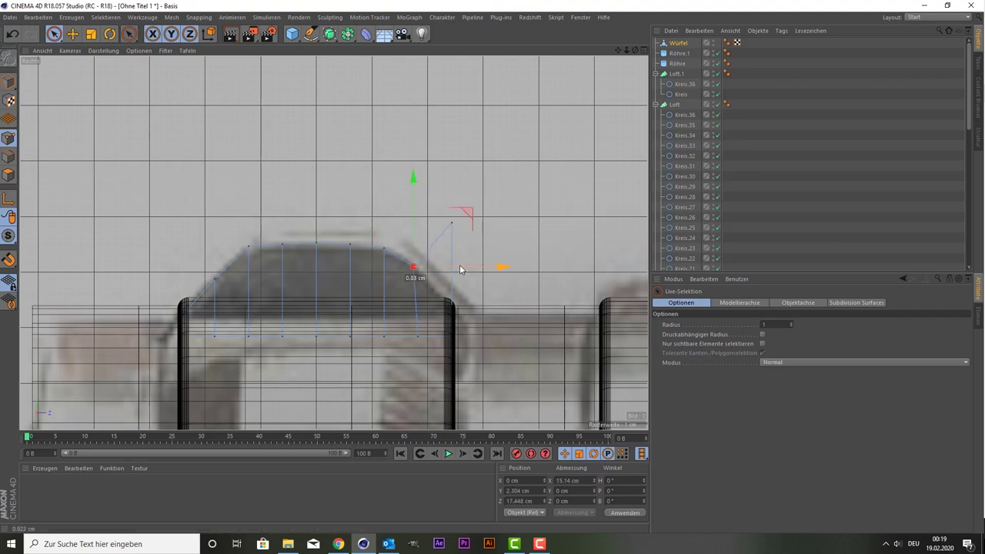
left_click(451, 223)
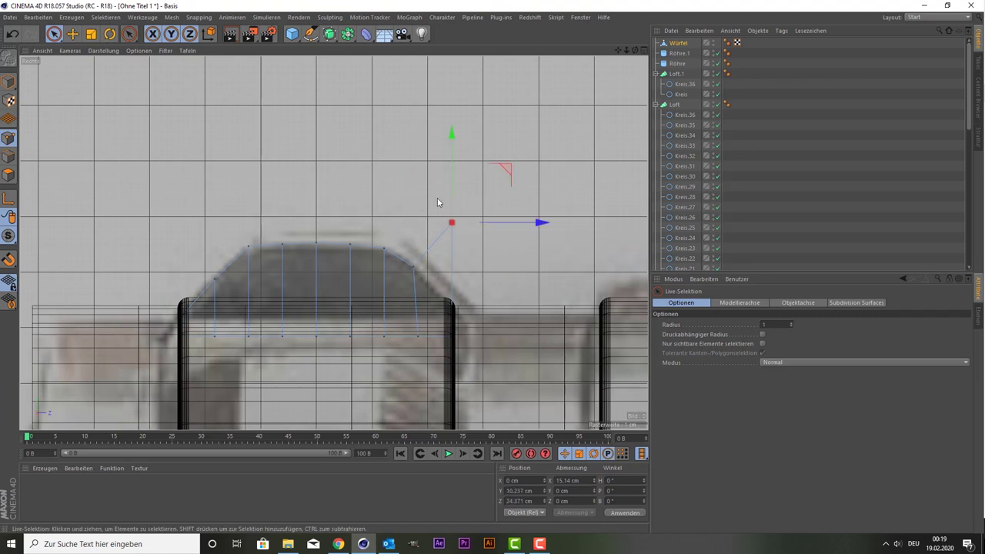
left_click_drag(448, 185, 443, 271)
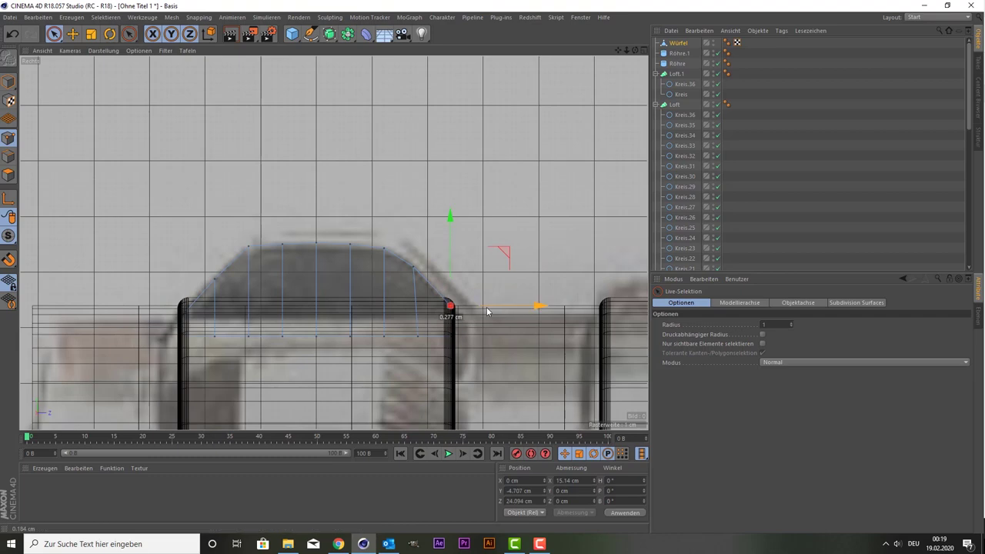
left_click_drag(490, 306, 486, 307)
Step: In Model mode, select Röhre.1 and stretch its height to about 54.5 cm
middle_click(312, 245)
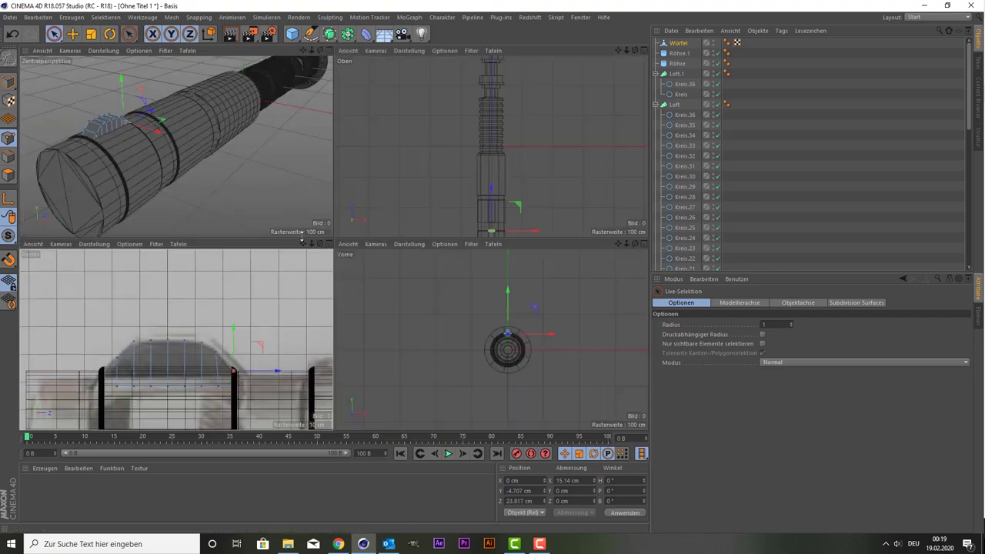
middle_click(182, 173)
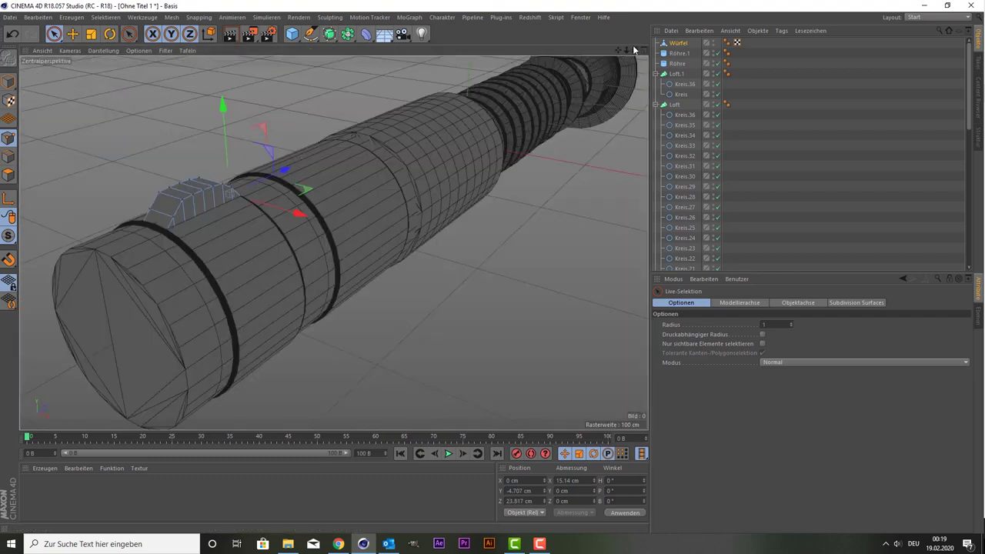
left_click_drag(636, 50, 334, 242)
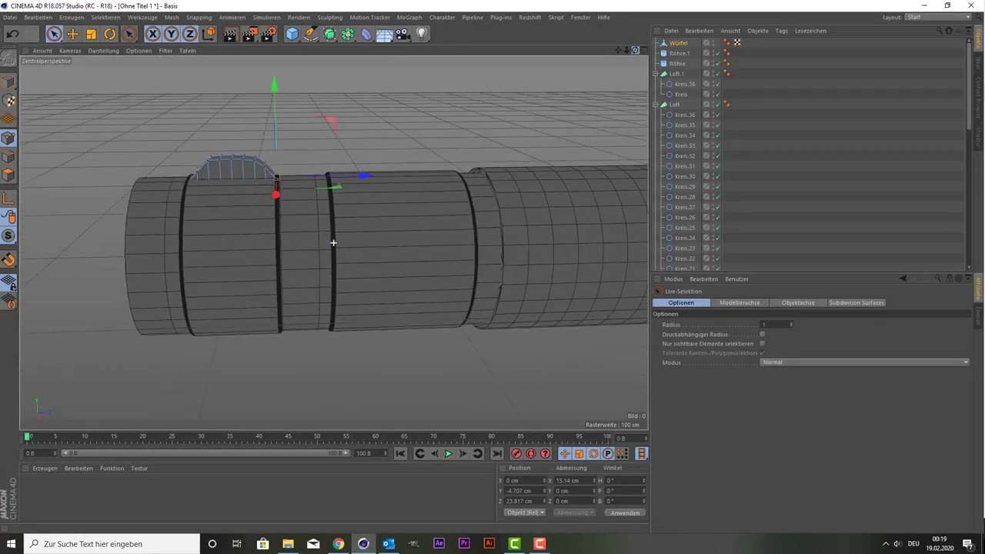
left_click(231, 268)
left_click(8, 80)
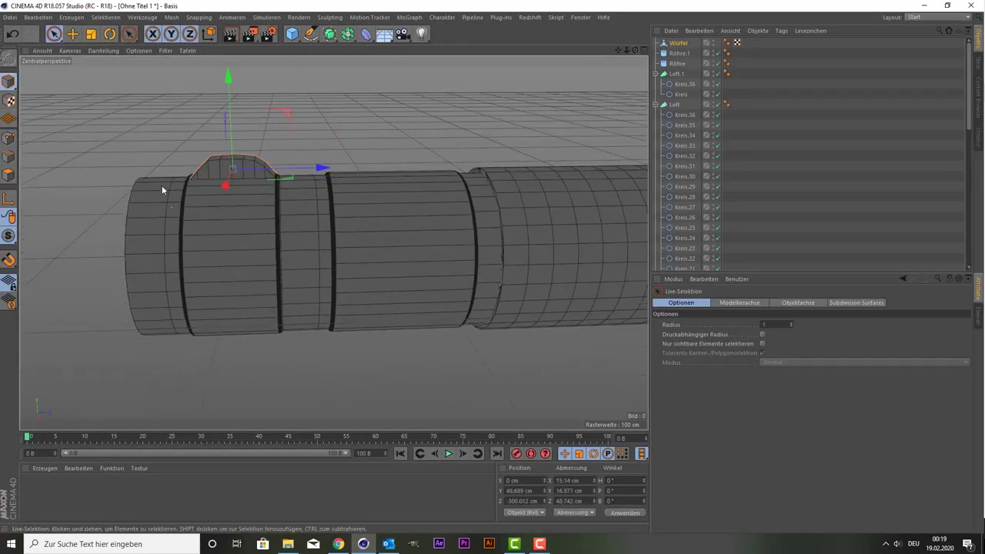
left_click(237, 229, "shift")
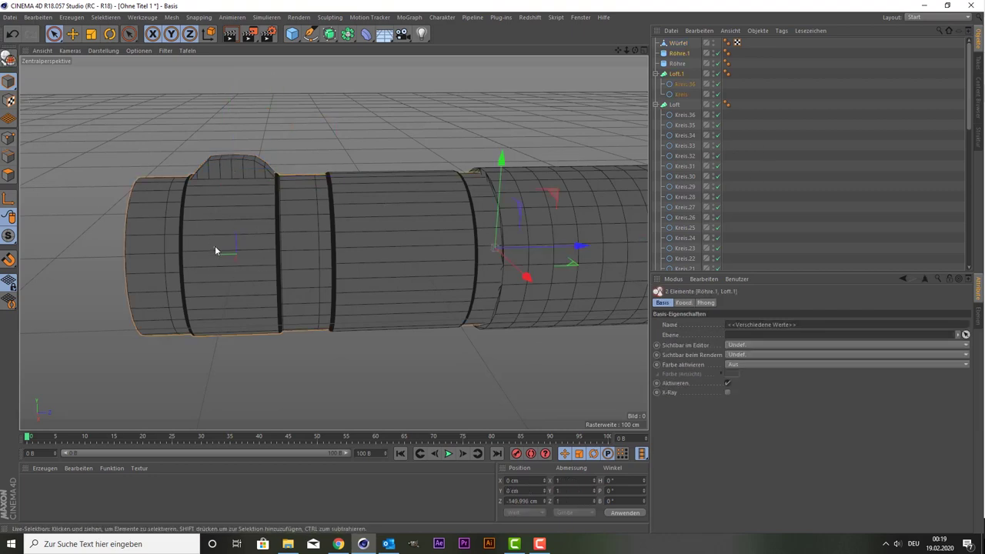
left_click(682, 65)
left_click(678, 53)
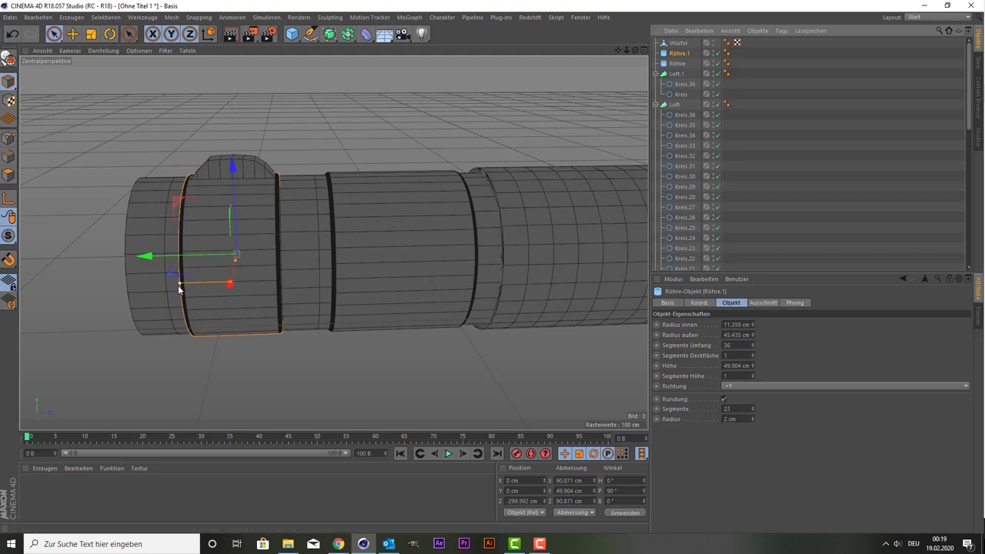
left_click_drag(180, 285, 183, 260)
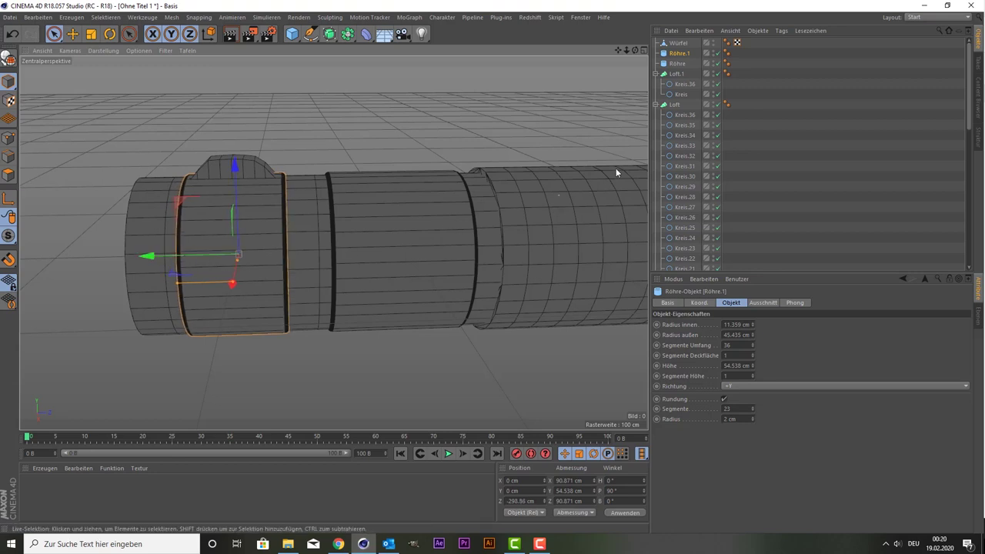
Step: Add a MoGraph Klon, put the Würfel under it and set Modus to Radial
left_click(409, 17)
left_click(445, 129)
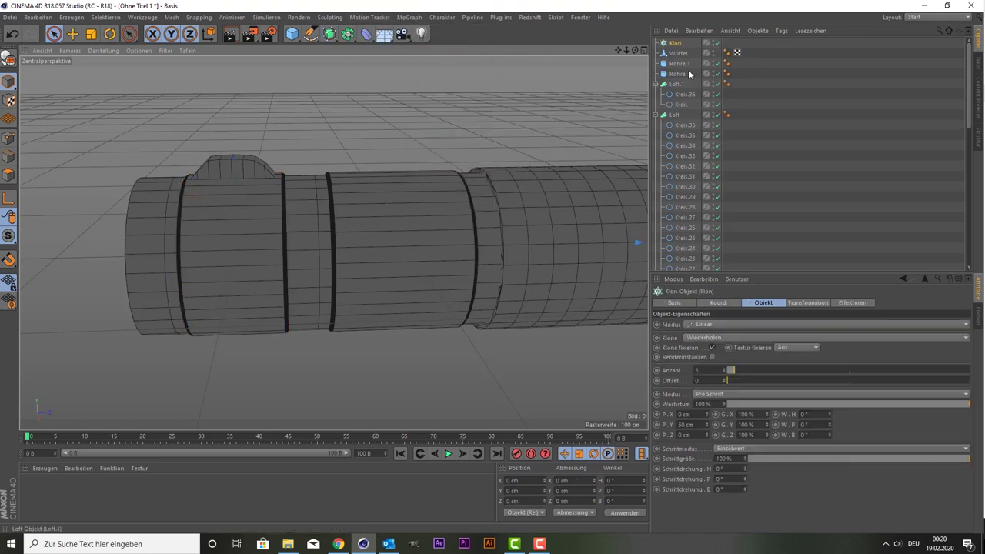
left_click_drag(683, 54, 677, 44)
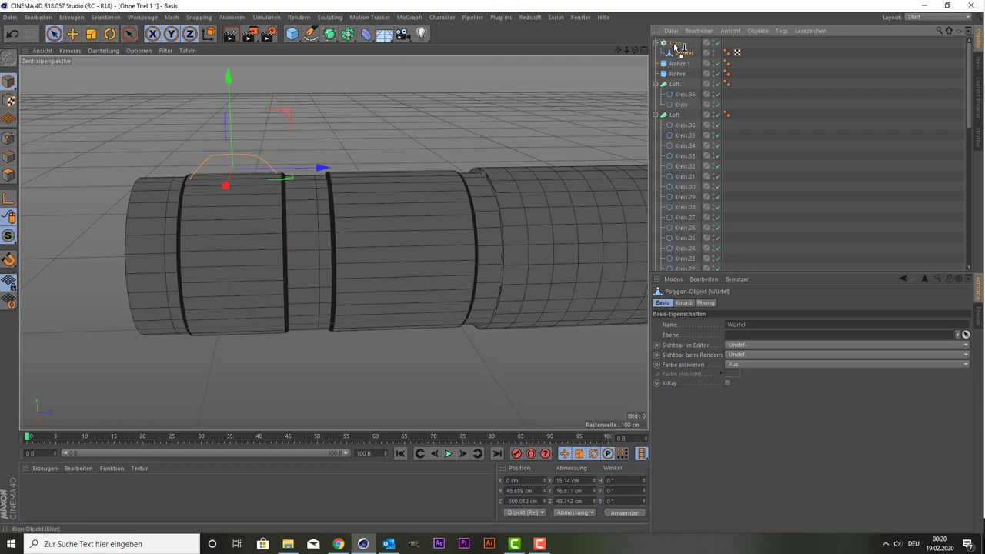
left_click(675, 44)
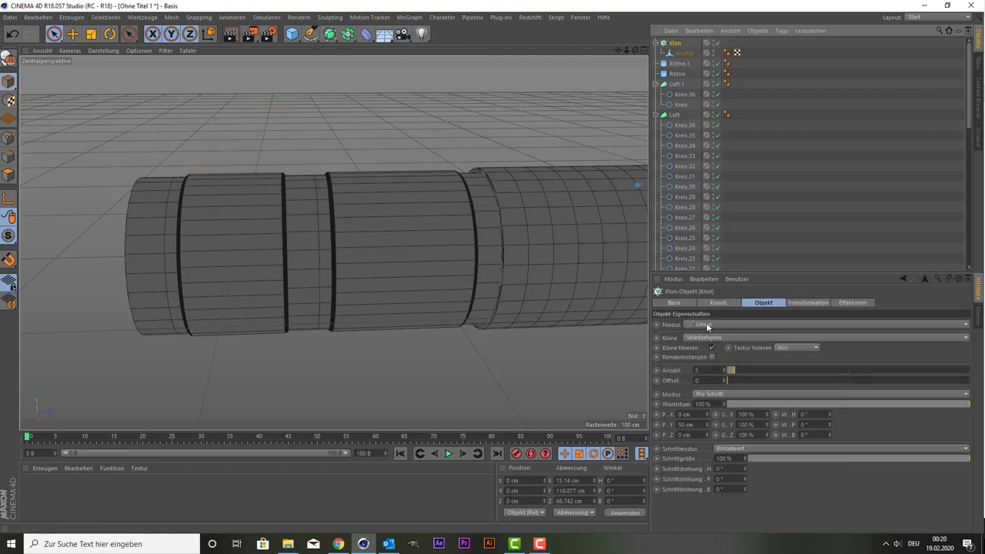
left_click(707, 327)
left_click(703, 353)
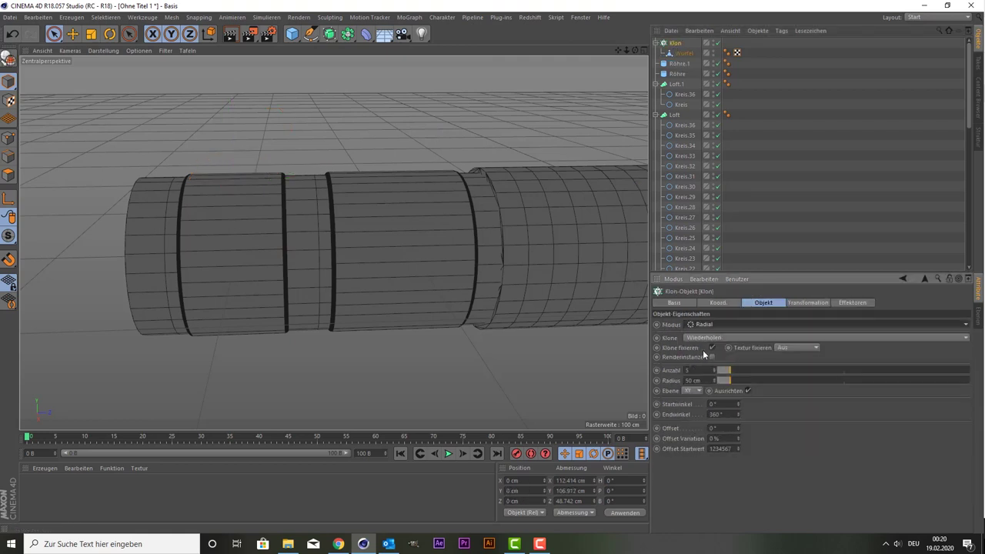
Step: Position the radial clone ring over the hilt's front section
scroll(458, 240, "down", 3)
scroll(508, 200, "down", 2)
scroll(577, 147, "down", 2)
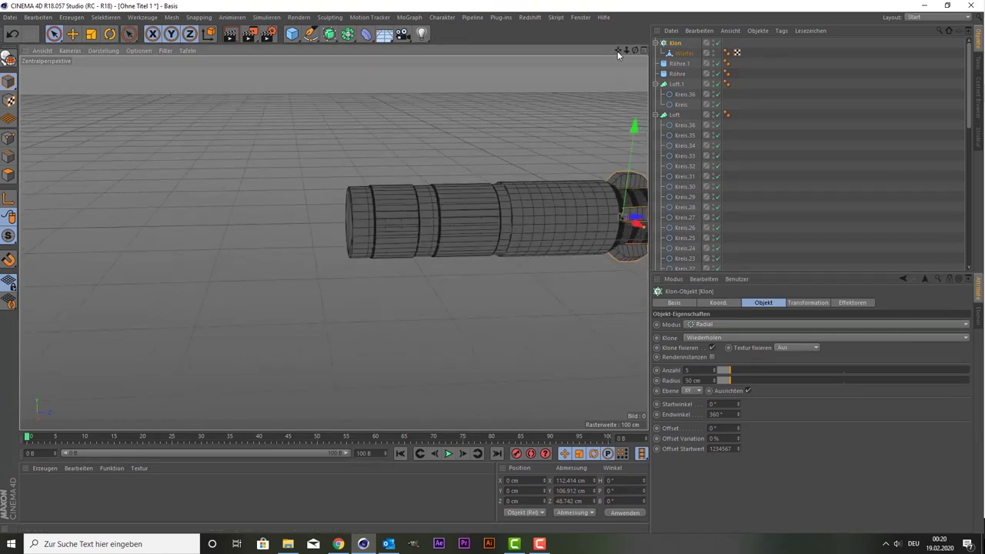
left_click_drag(617, 50, 597, 117)
mouse_move(573, 235)
left_mouse_down()
mouse_move(445, 242)
mouse_move(288, 234)
left_mouse_up()
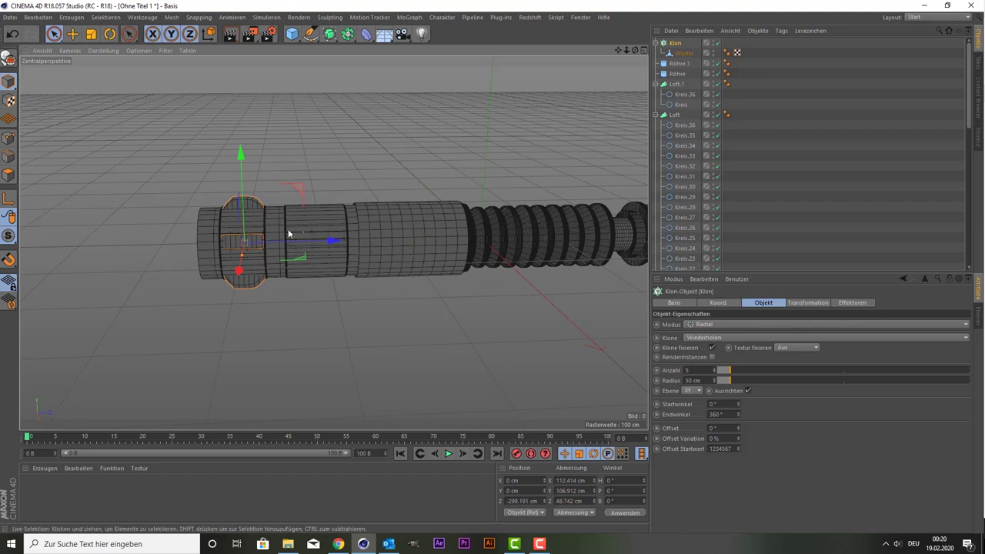
scroll(308, 170, "up", 2)
scroll(322, 163, "up", 2)
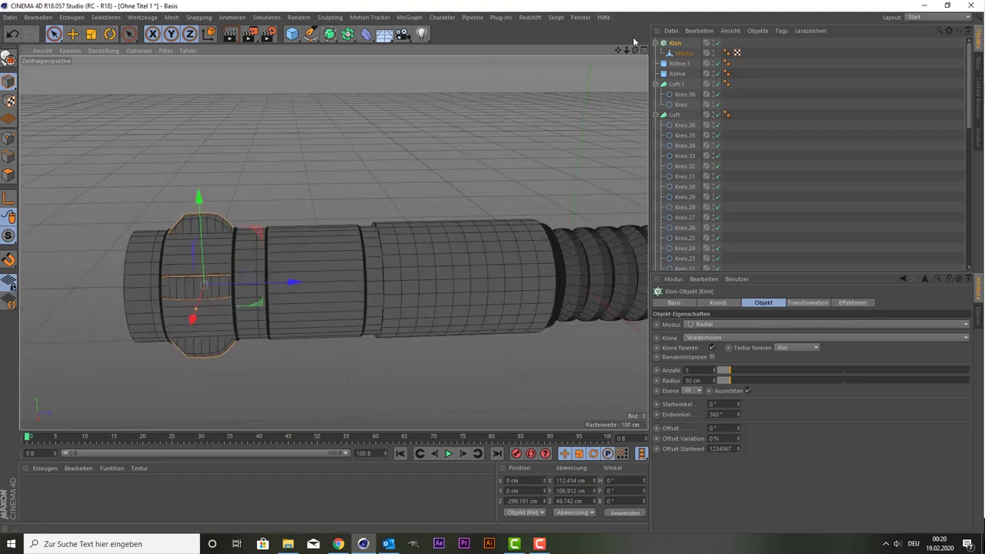
left_click_drag(626, 50, 538, 62)
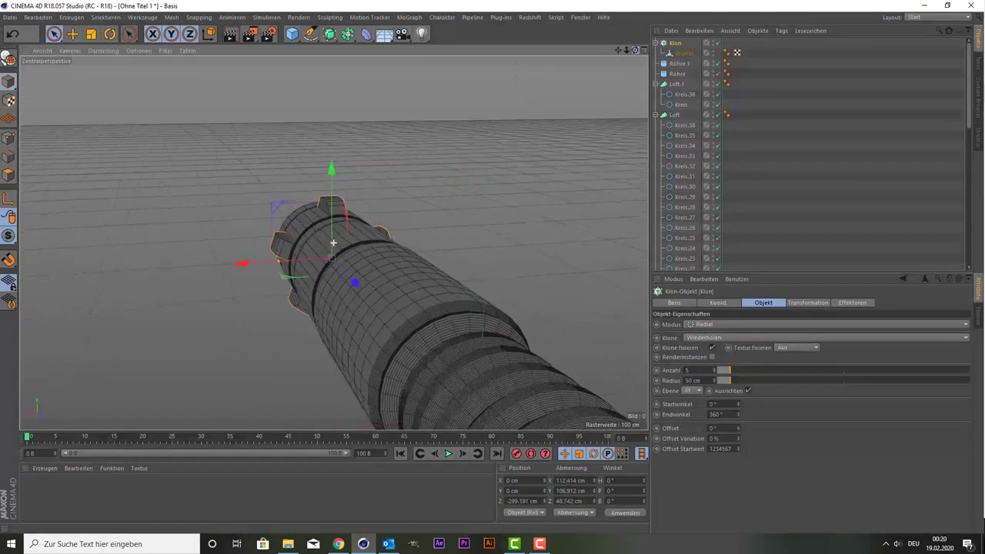
left_click_drag(333, 243, 333, 242, "alt")
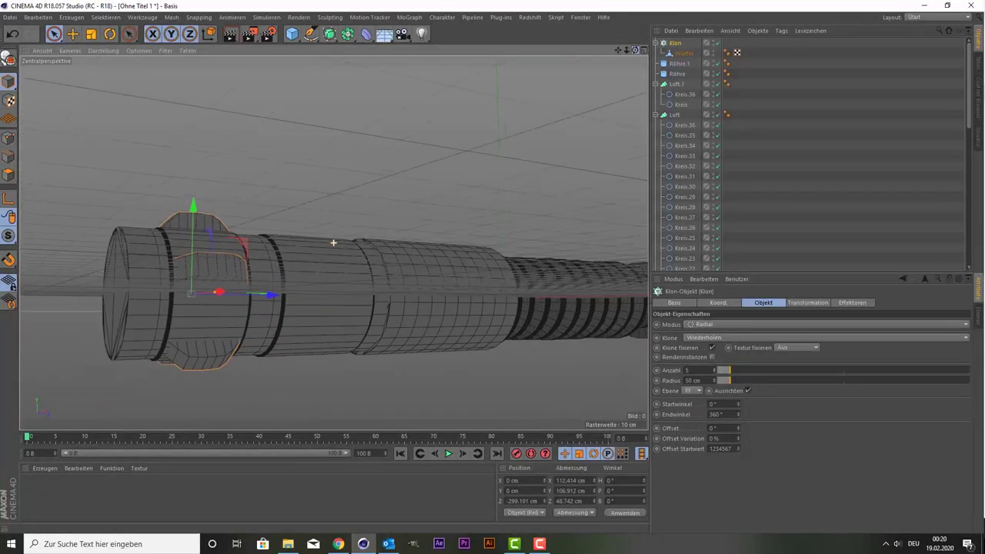
left_click_drag(635, 50, 637, 52)
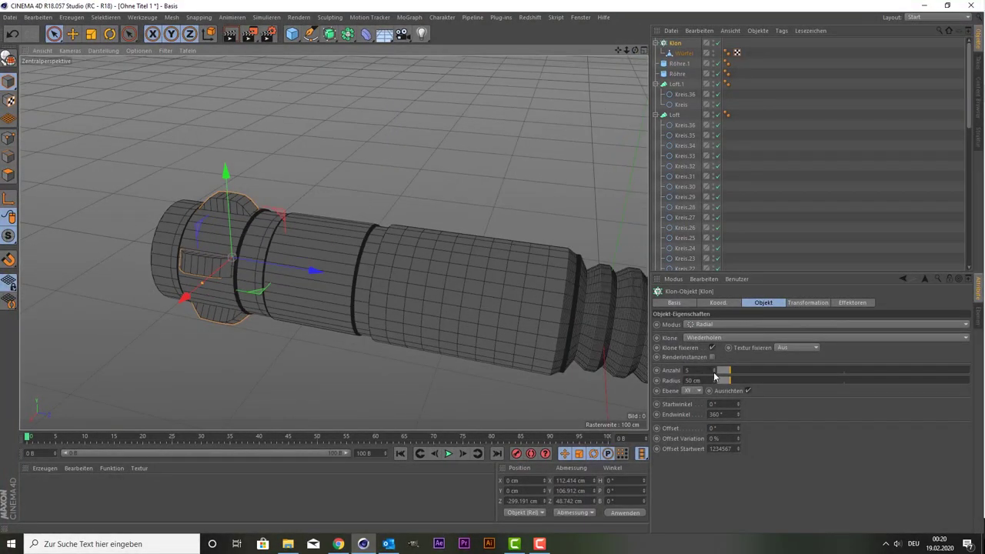
Step: Adjust the clone Anzahl between 7 and 10, ending at 7
left_click(714, 372)
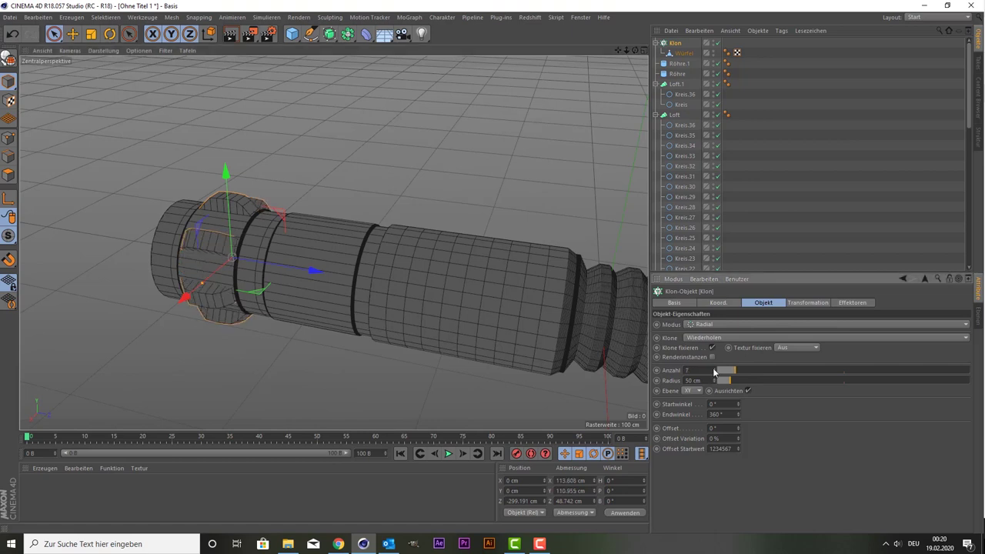
left_click(714, 371)
left_click(713, 371)
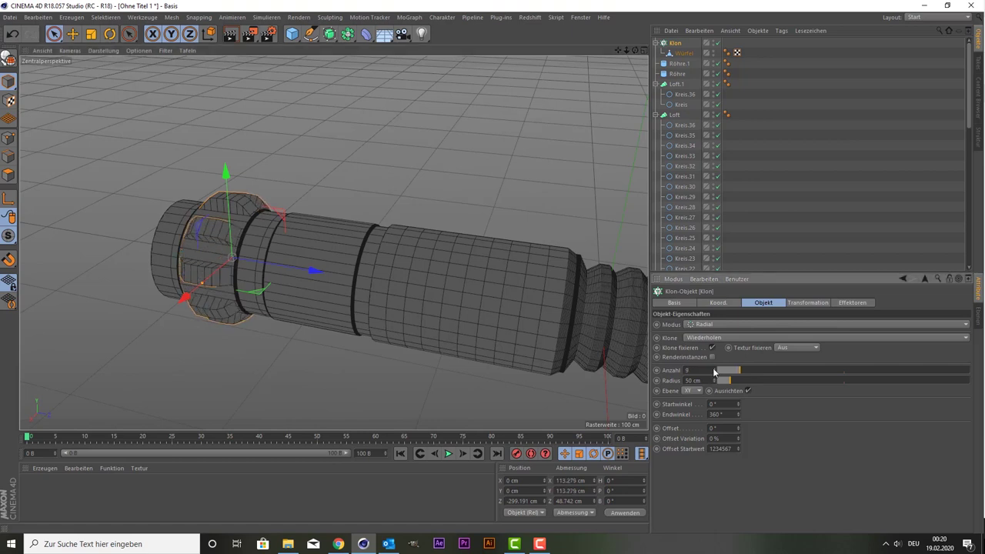
left_click(714, 371)
left_click(713, 373)
left_click(714, 373)
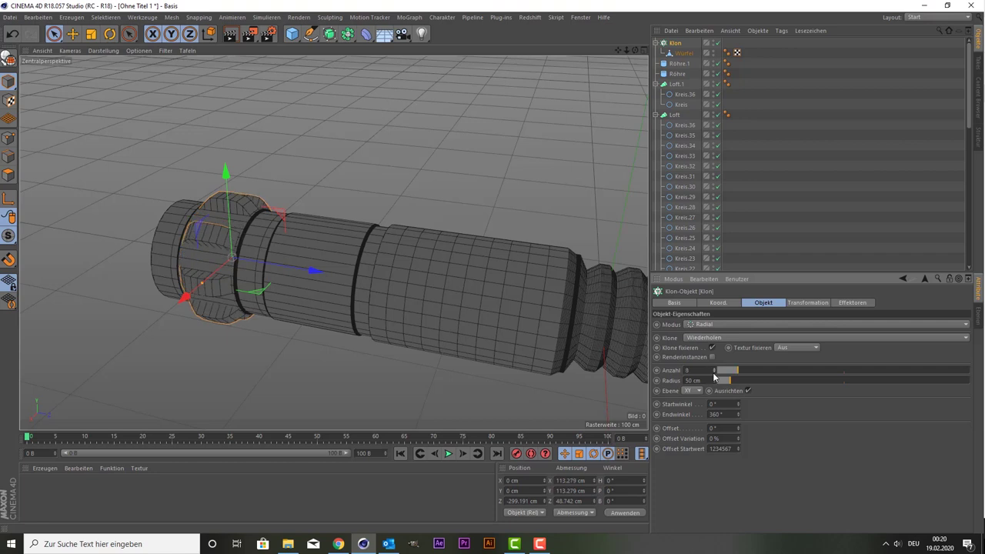
left_click(714, 374)
Step: Change the clone count and inspect the radial clones in the Rechts and perspective views
left_click(714, 371)
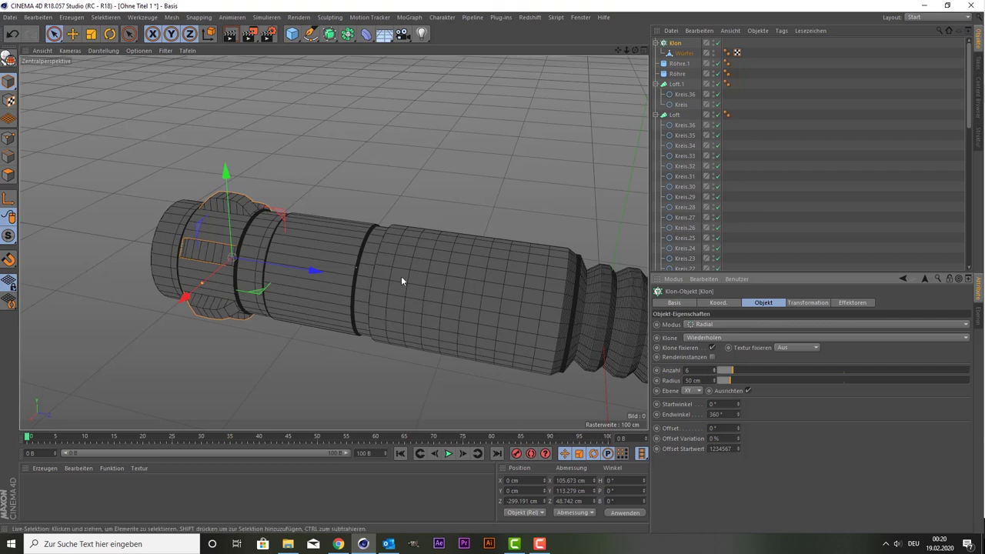
scroll(439, 267, "down", 1)
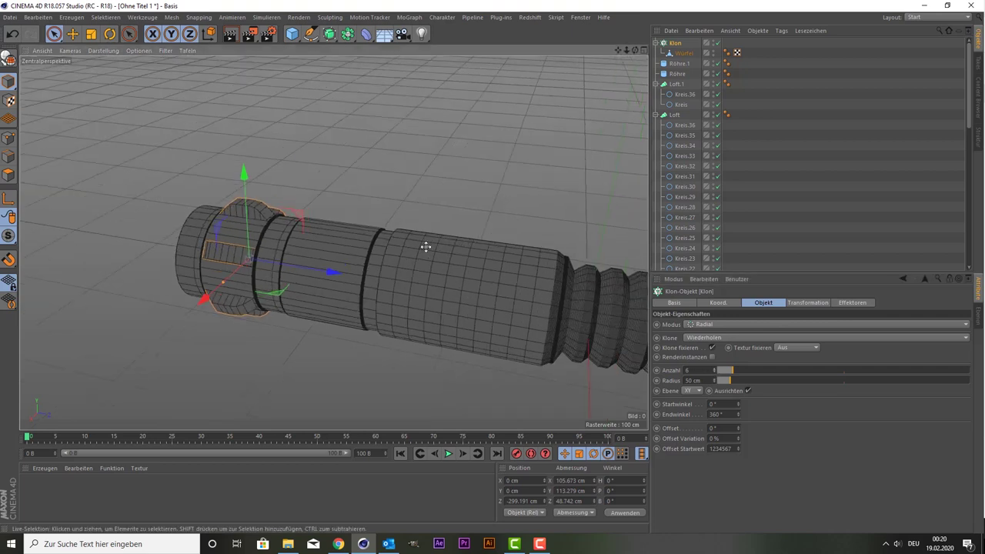
middle_click(427, 258)
right_click(221, 369)
left_click(222, 299)
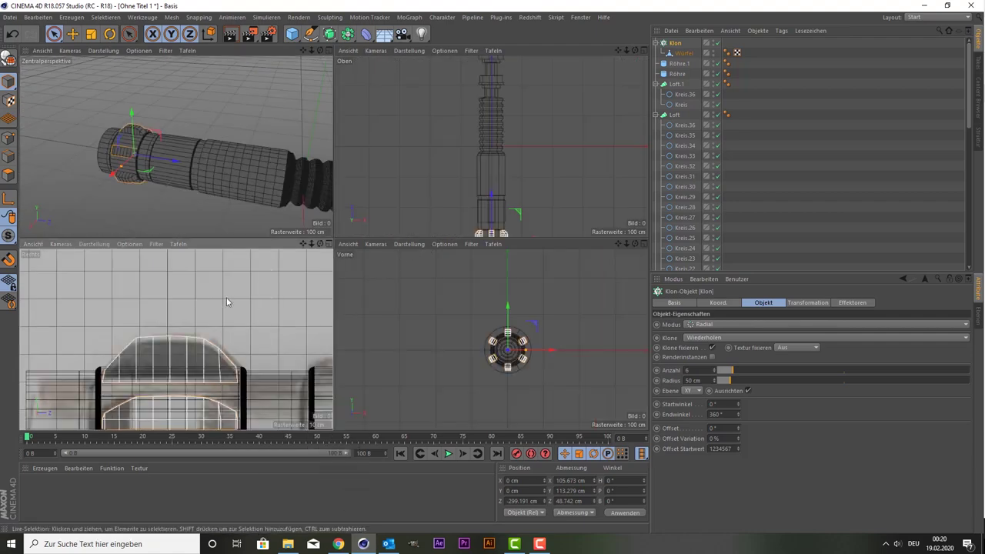
middle_click(230, 292)
scroll(264, 267, "up", 1)
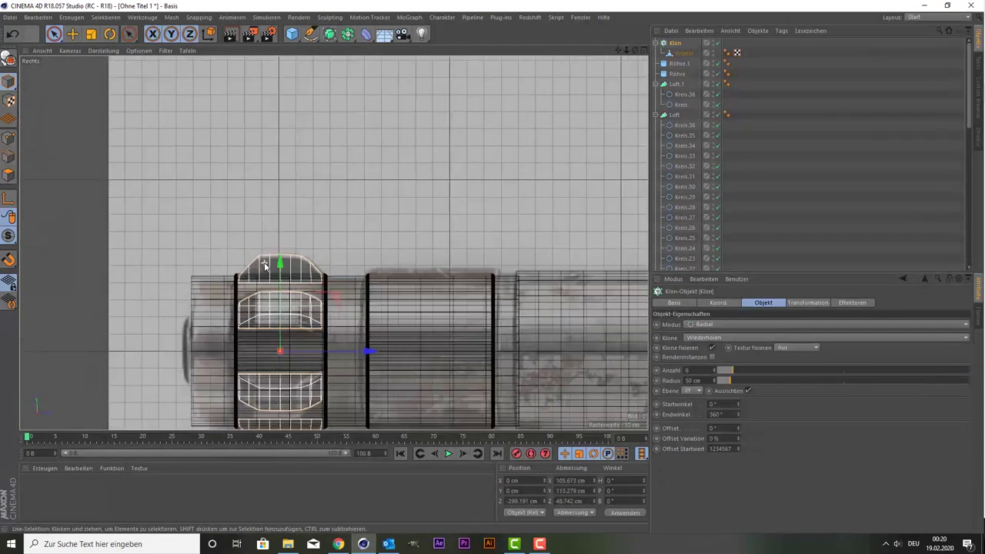
middle_click(187, 350)
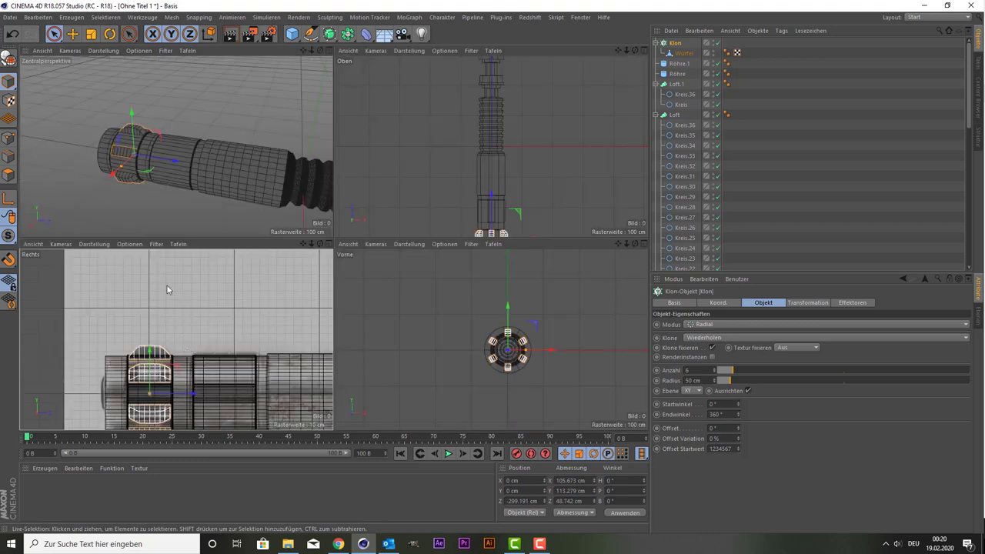
middle_click(152, 207)
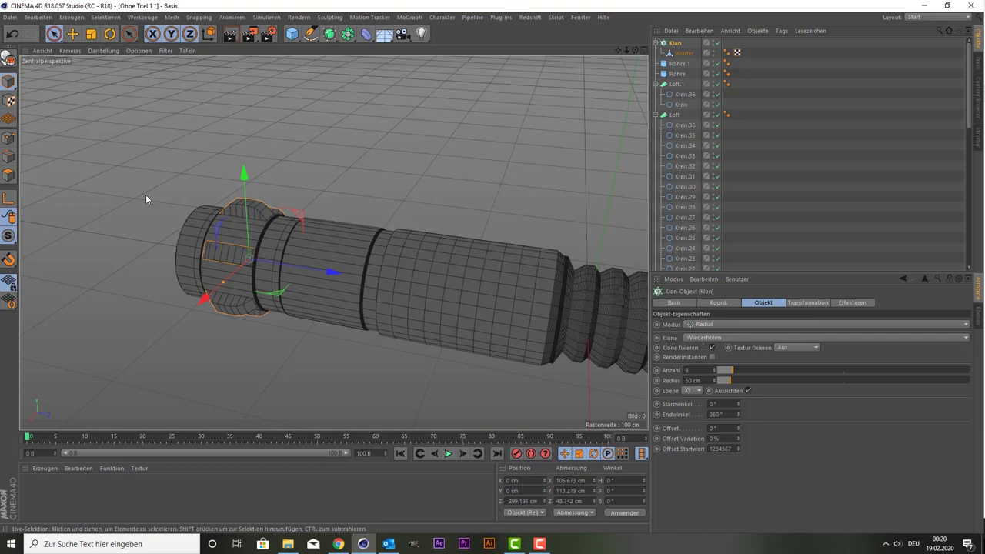
left_click_drag(634, 50, 585, 70)
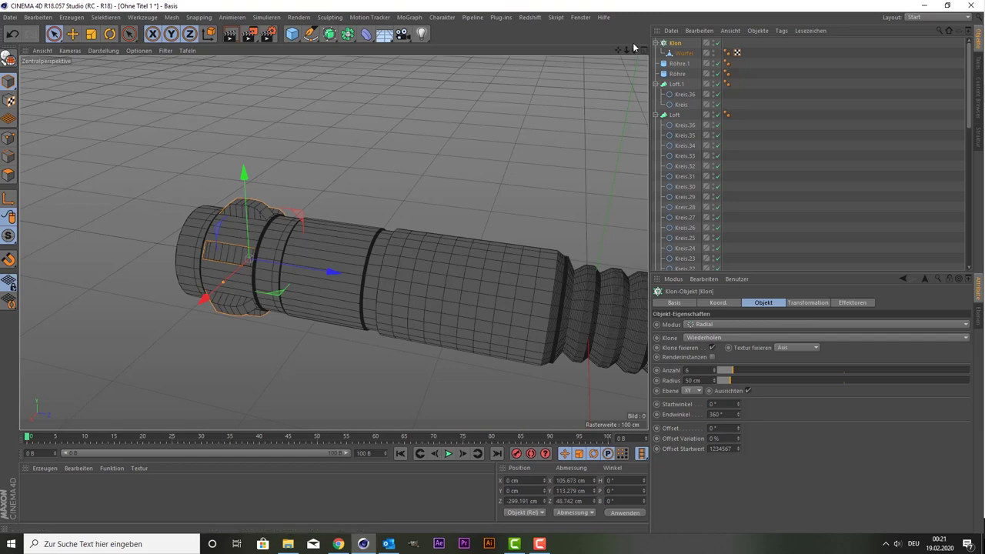
left_click_drag(333, 243, 333, 243, "alt")
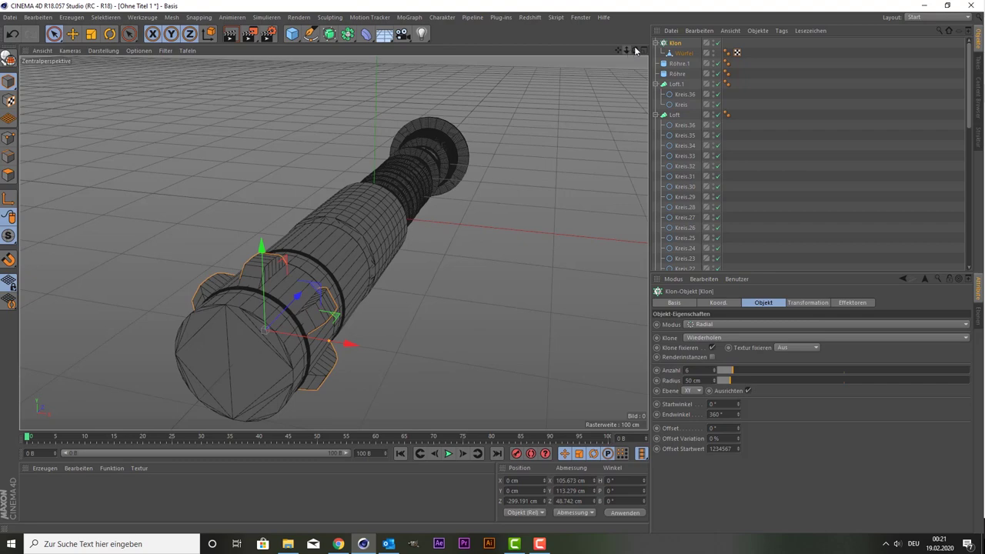
left_click_drag(635, 50, 635, 50)
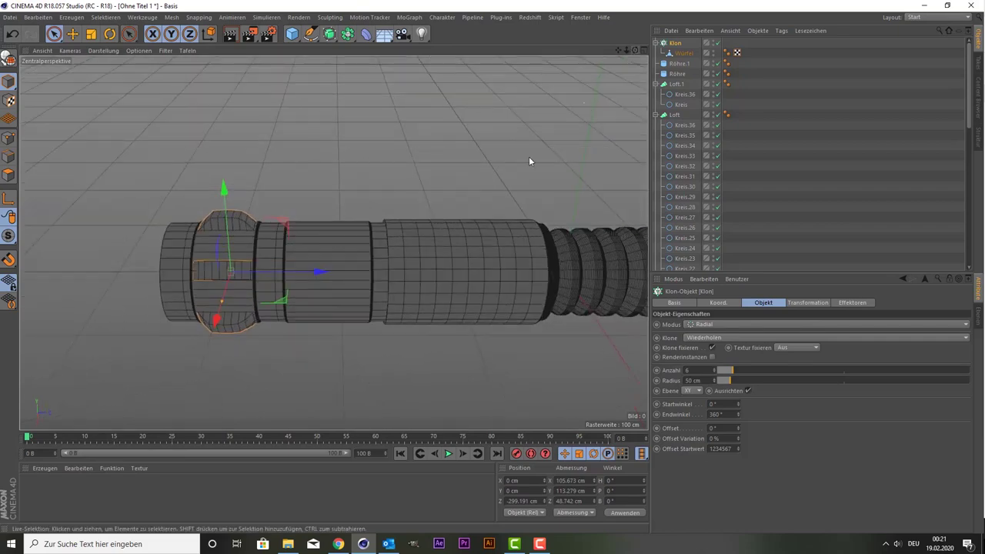
Step: Recheck the Rechts view, then open the lightsaber preview image from the Blue Prints folder
middle_click(455, 217)
middle_click(217, 296)
scroll(300, 265, "down", 3)
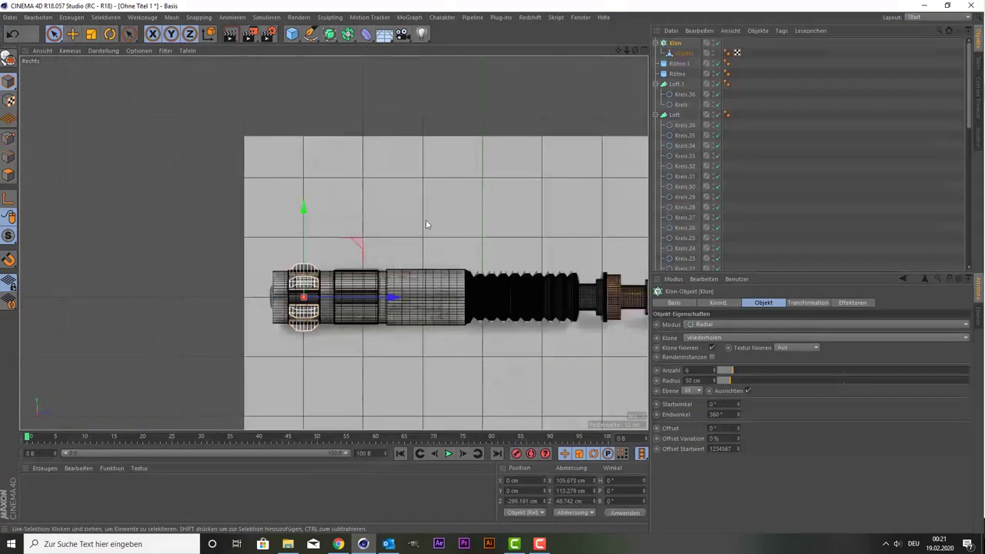
scroll(491, 252, "up", 3)
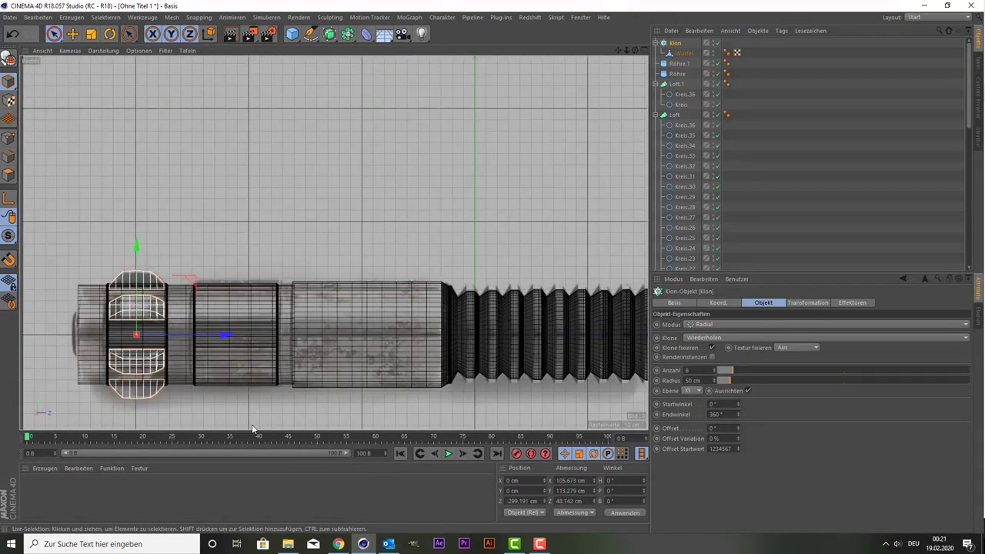
left_click(287, 544)
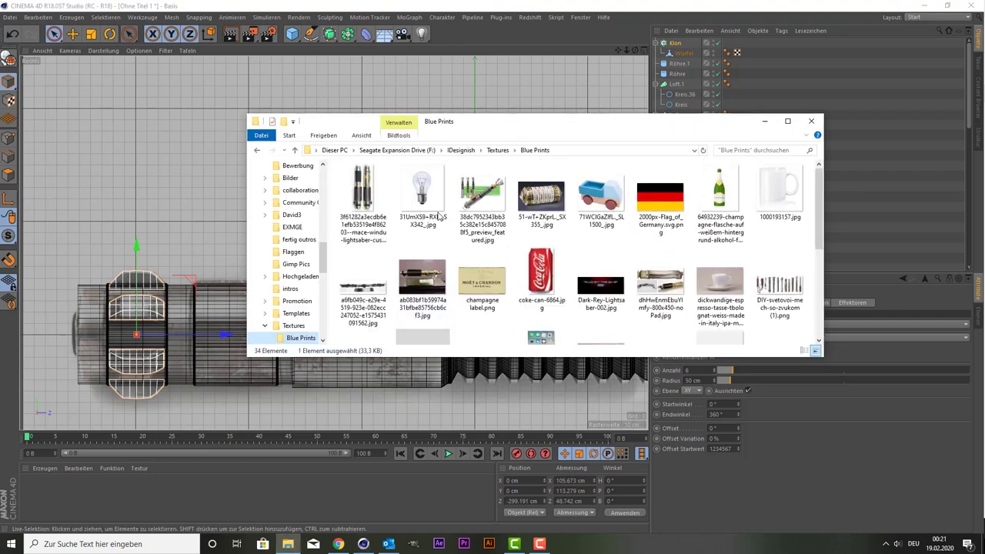
double_click(471, 192)
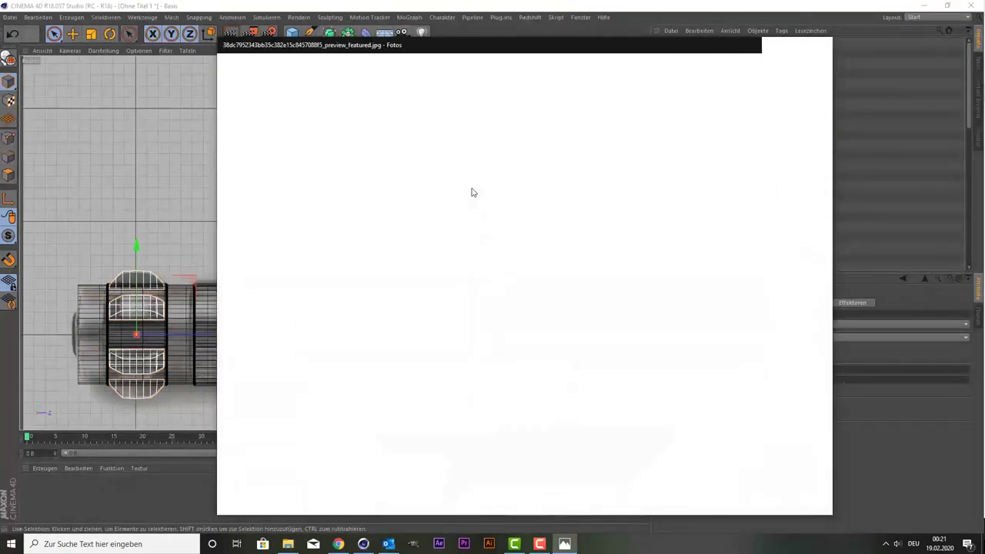
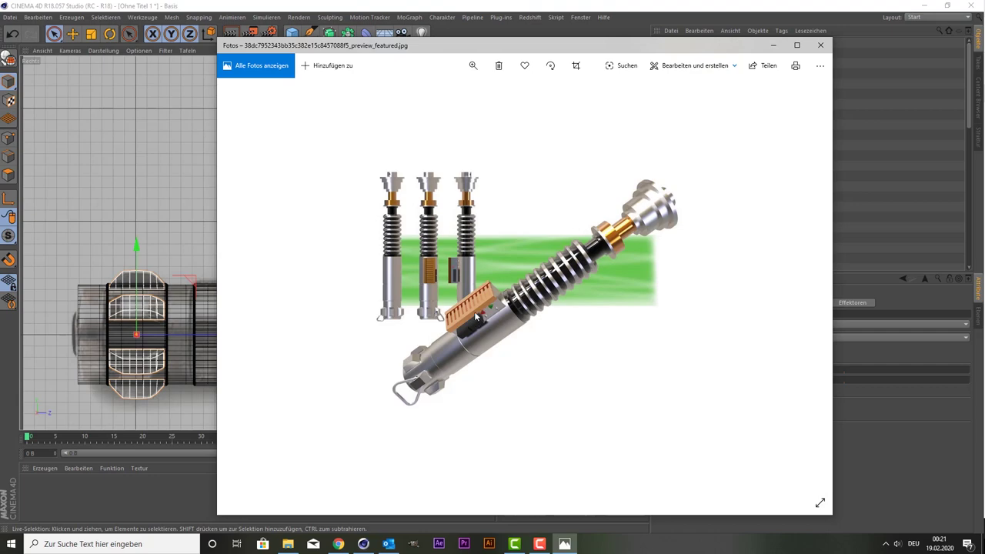
Step: Close the lightsaber reference photo, reopen and close it again, then return to Cinema 4D
left_click(819, 47)
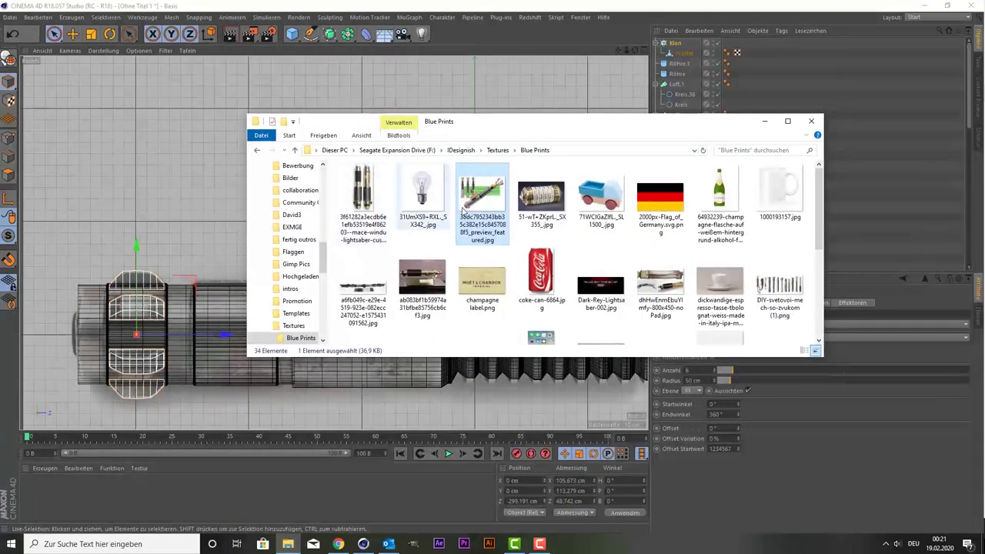
double_click(485, 198)
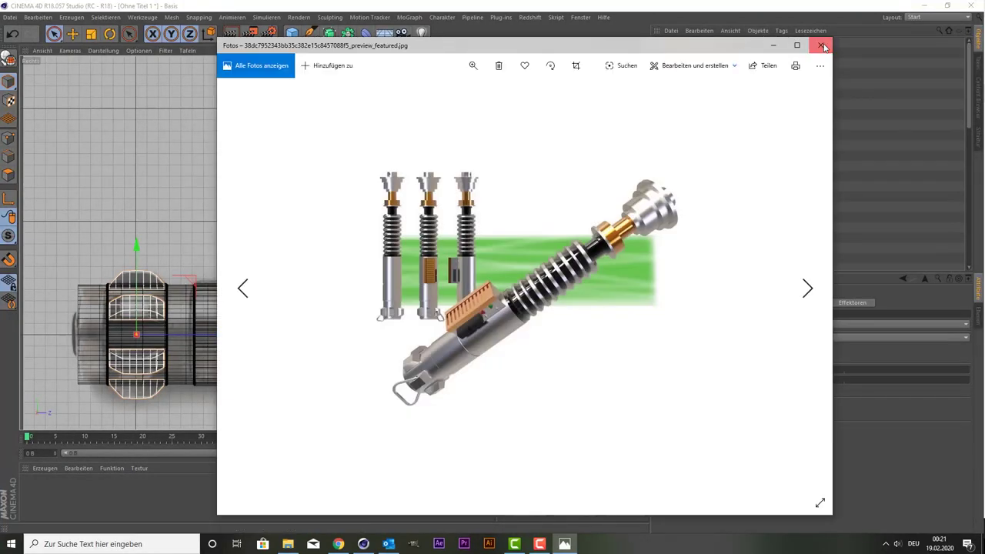
left_click(819, 45)
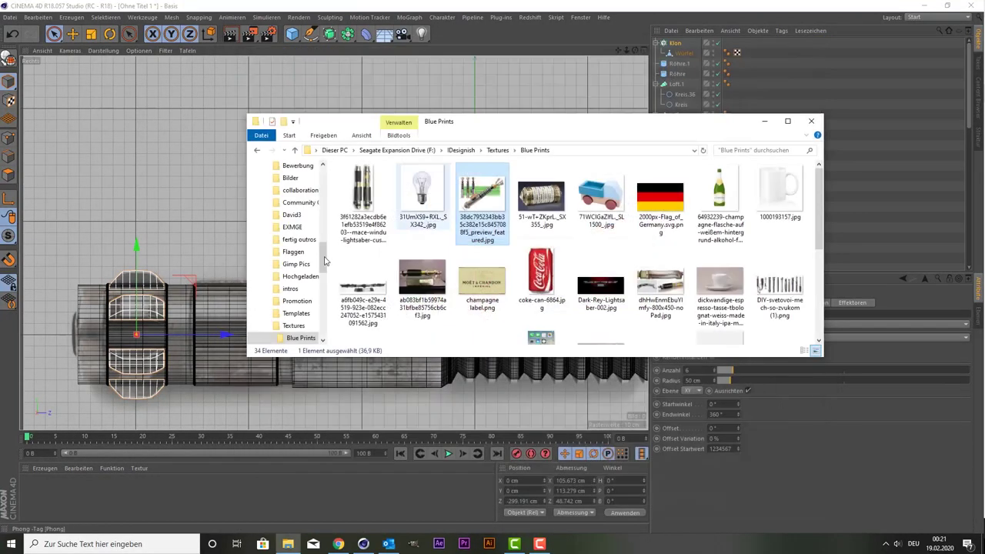
left_click(146, 143)
Step: Maximise the perspective viewport and zoom until the whole lightsaber hilt fills it
middle_click(352, 308)
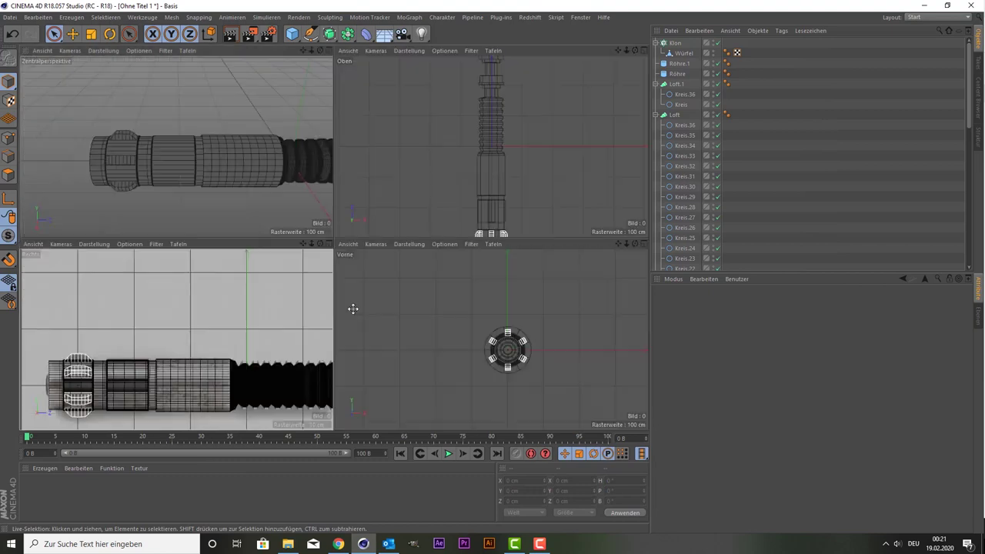
middle_click(305, 207)
scroll(303, 214, "down", 2)
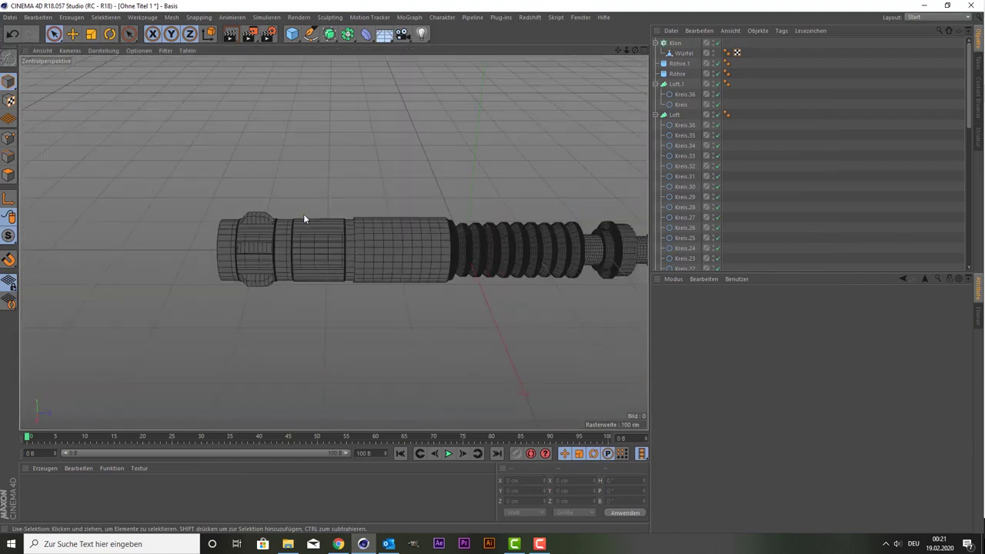
scroll(303, 214, "down", 2)
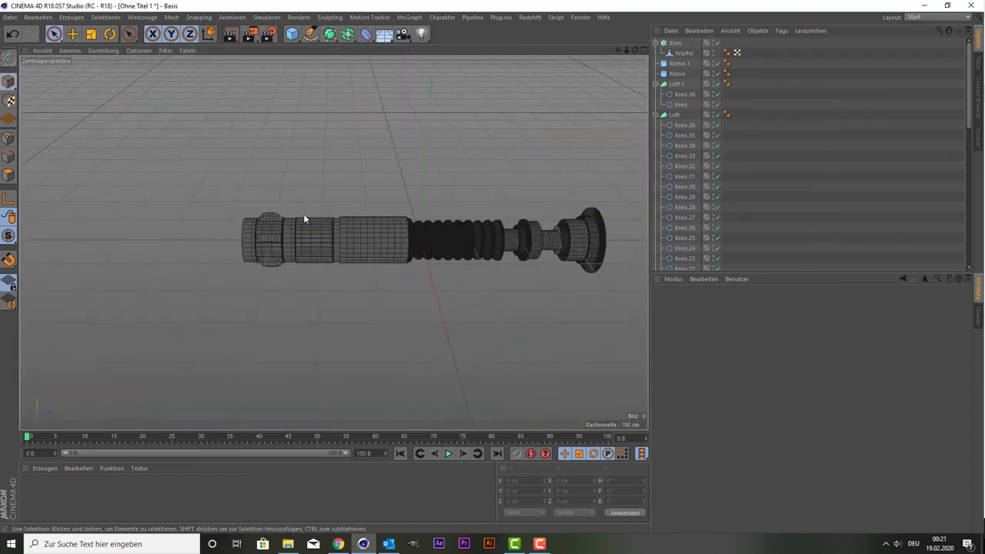
scroll(481, 240, "up", 3)
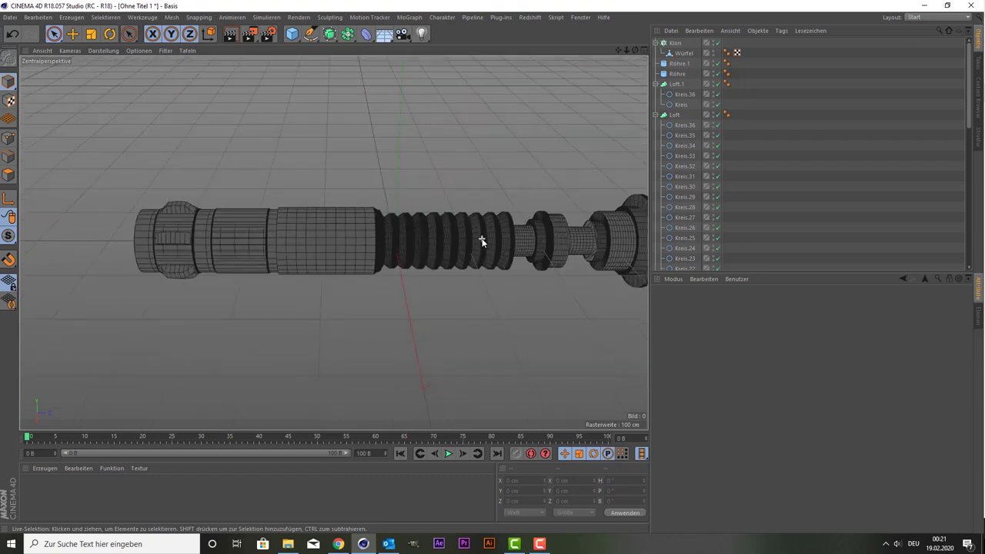
scroll(485, 238, "up", 1)
scroll(523, 237, "up", 1)
scroll(549, 236, "down", 3)
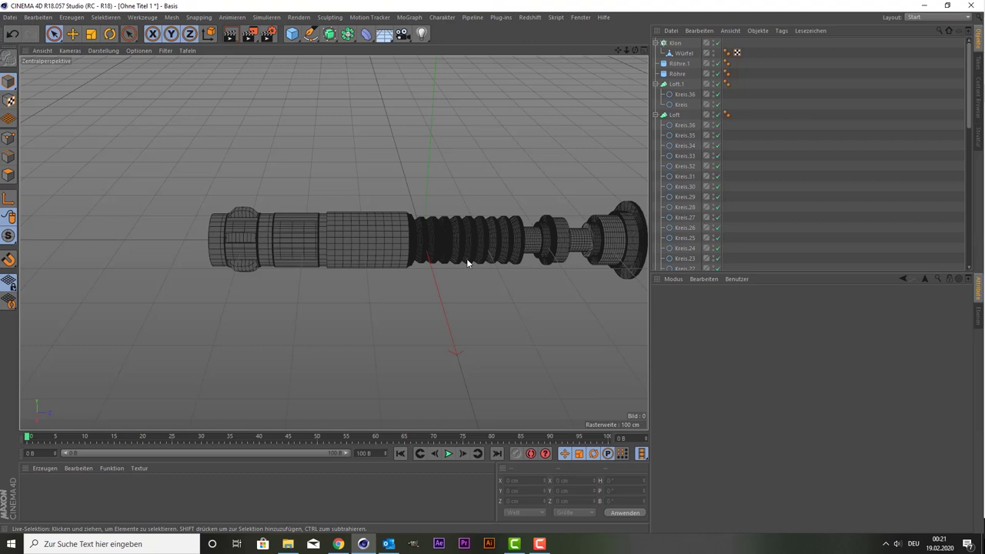
scroll(467, 263, "up", 2)
scroll(466, 262, "down", 2)
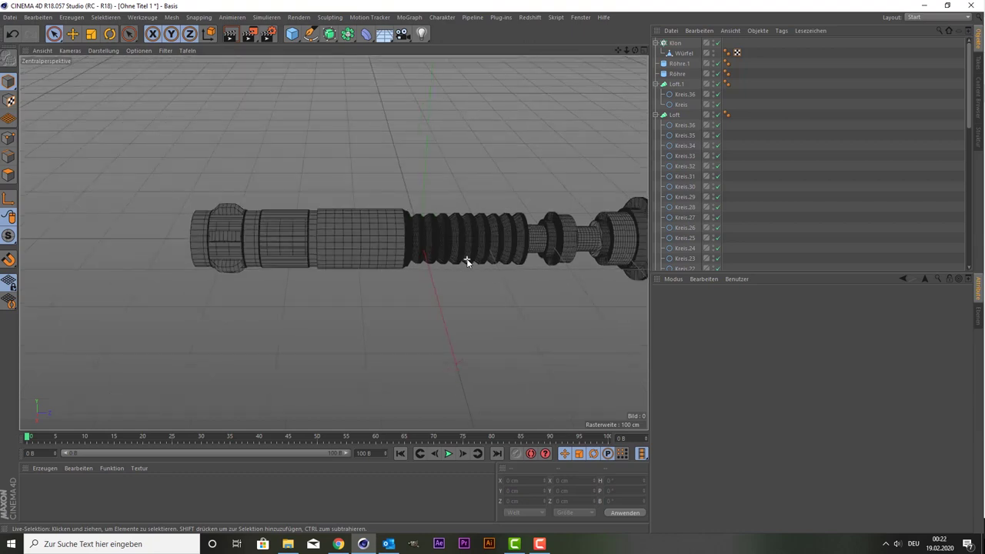
scroll(466, 263, "down", 1)
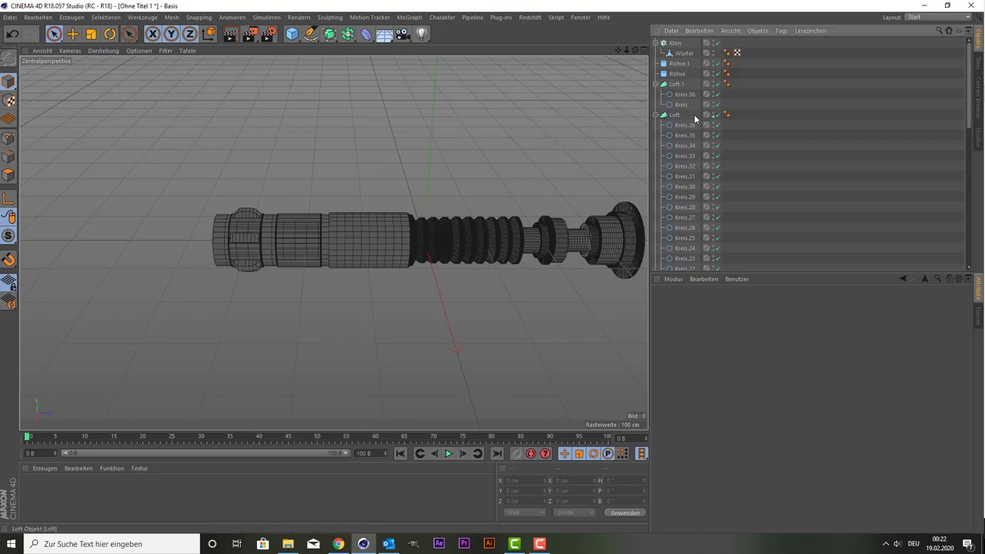
Step: Group all hilt objects under a null named 'Lichtschwert' and slide it back along Z
left_click(680, 125)
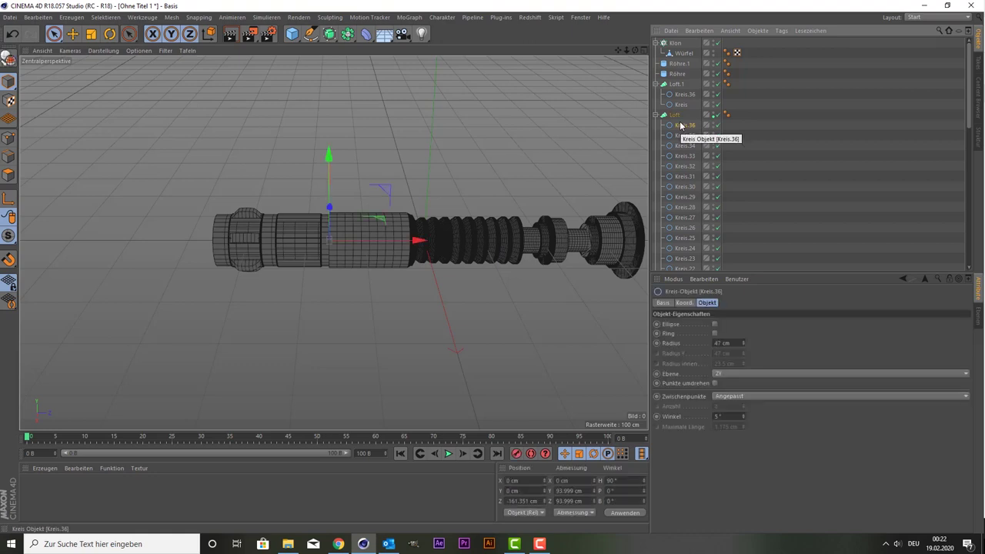
key("ctrl+a")
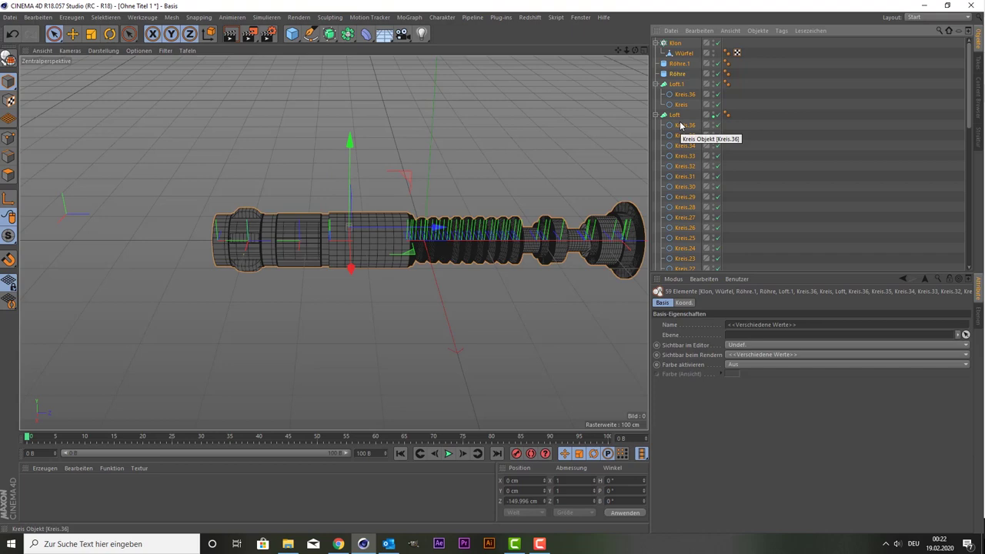
key("alt+g")
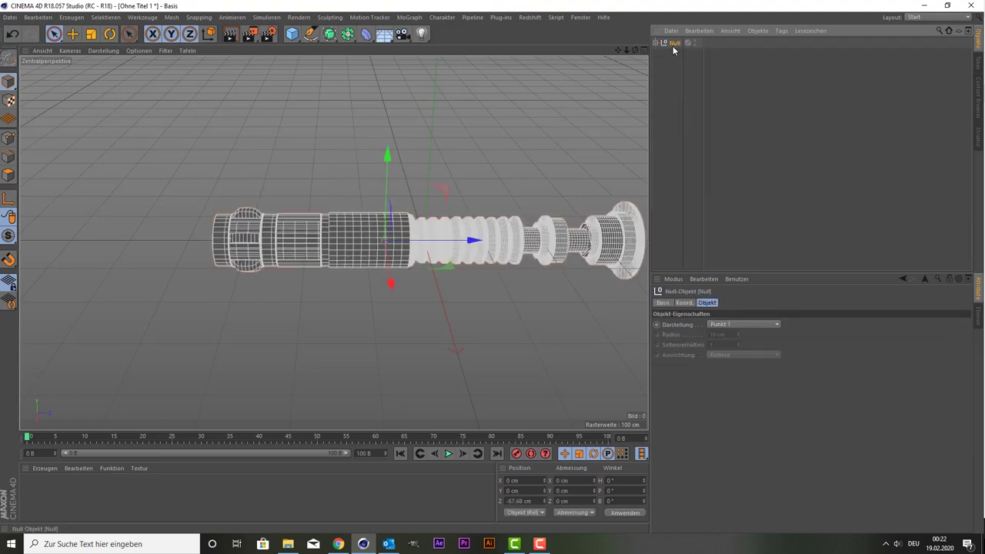
double_click(674, 43)
type("schwert")
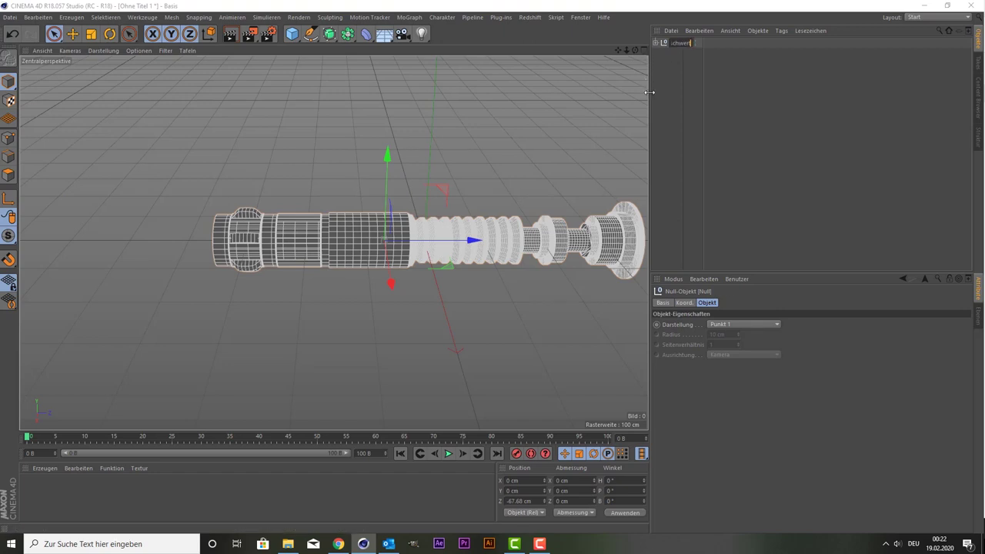
key("Return")
left_click_drag(489, 237, 316, 247)
left_click(737, 191)
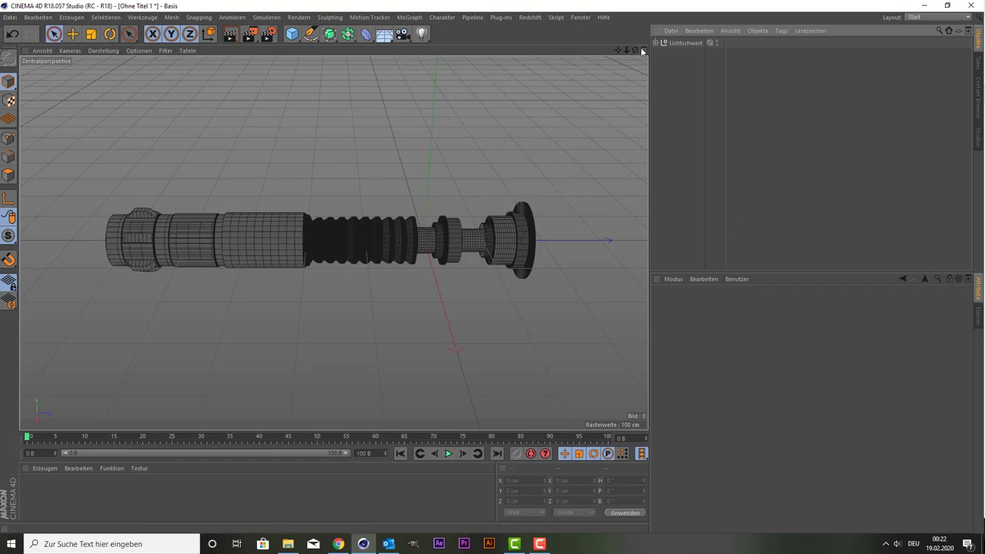
Step: Add a cylinder rotated 90° in pitch so it lies along the hilt
left_click_drag(634, 50, 585, 107)
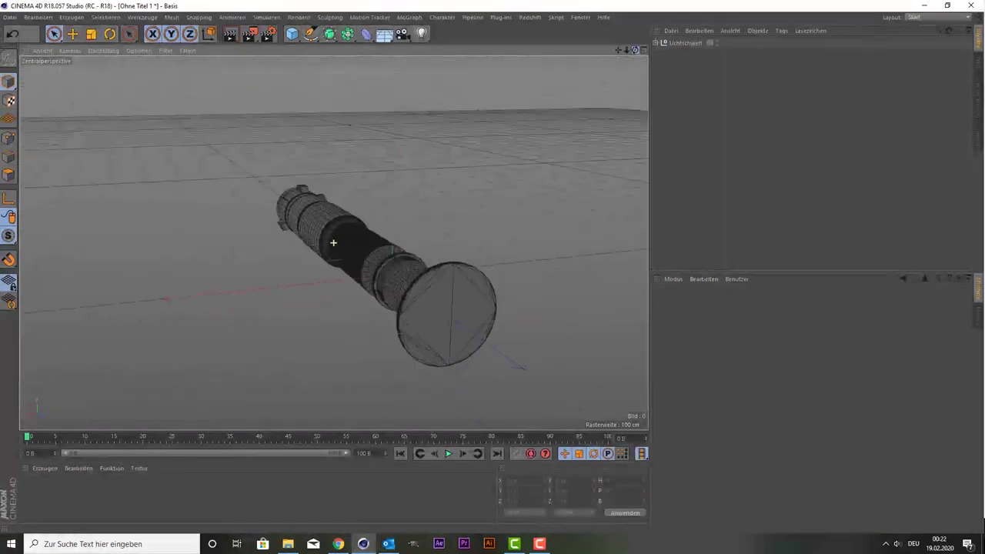
left_click_drag(333, 242, 500, 252)
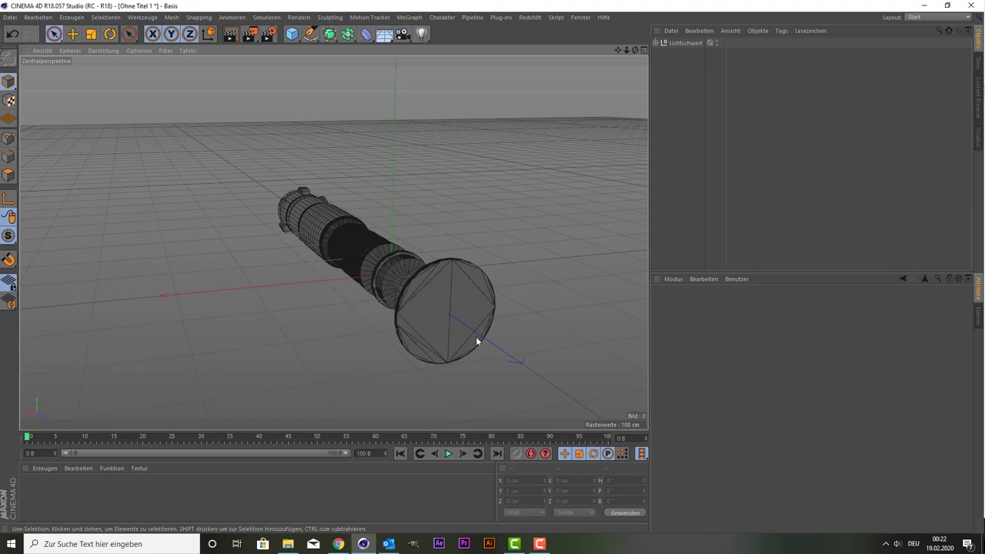
left_click(293, 34)
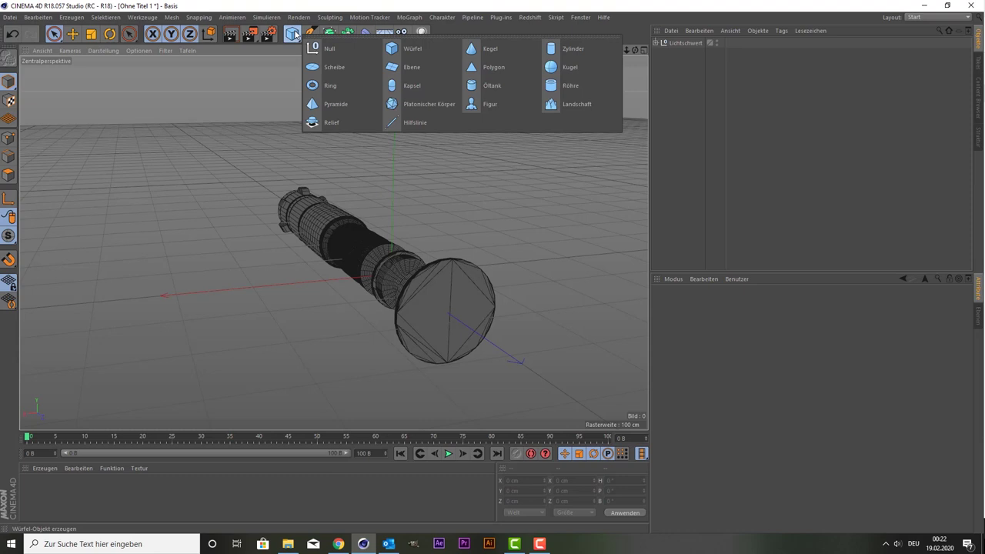
left_click(569, 49)
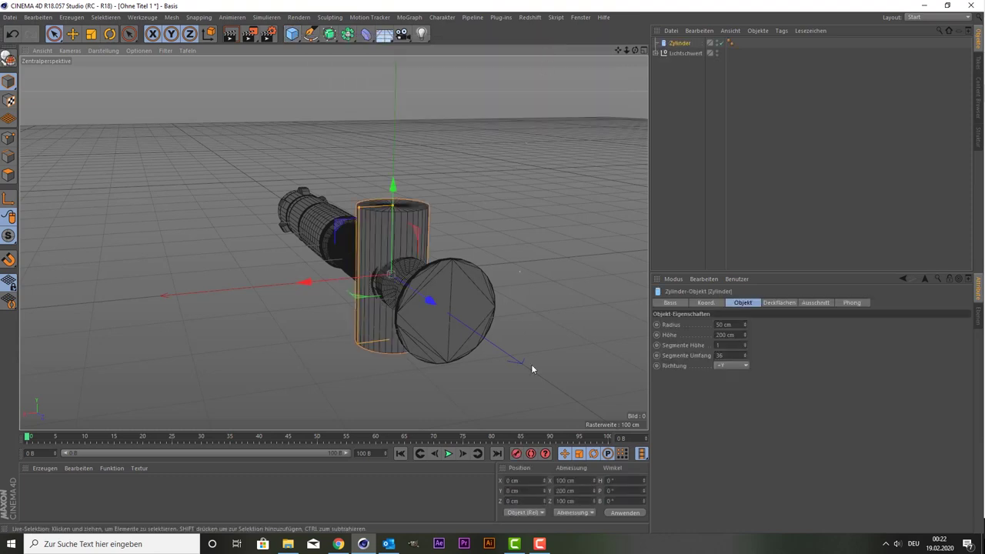
left_click(610, 490)
type("90")
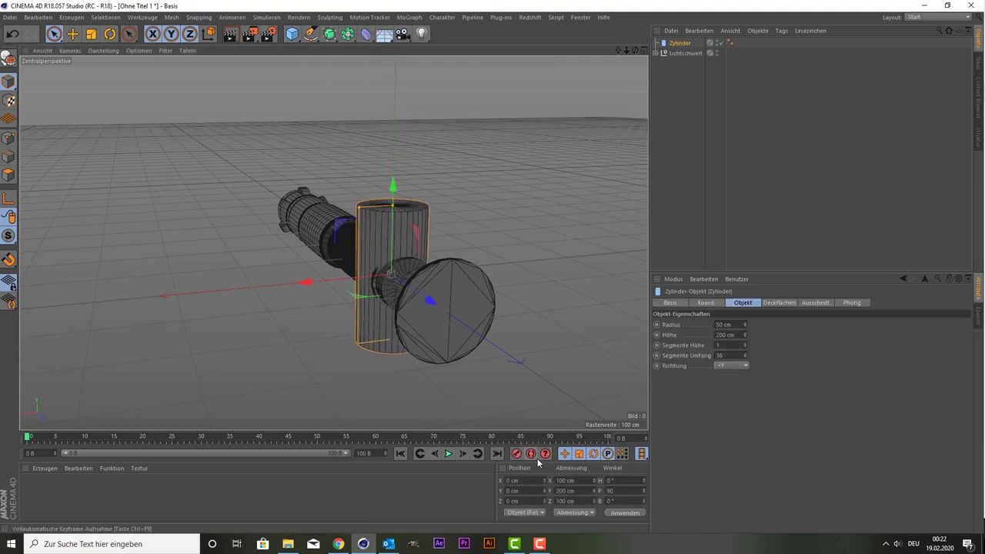
key("Return")
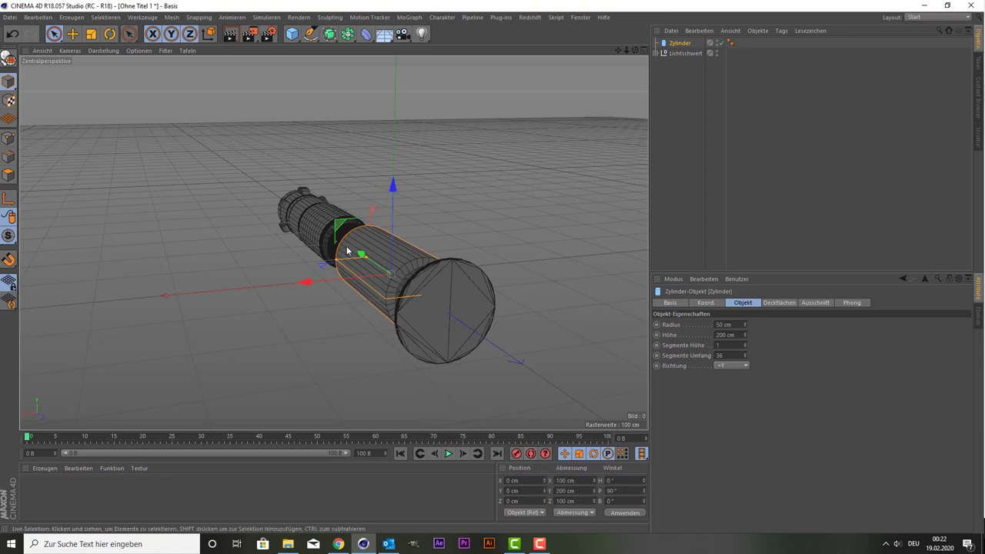
Step: Move the cylinder to the hilt's wide end and widen it to about 24.8 cm radius
mouse_move(361, 259)
left_mouse_down()
mouse_move(473, 344)
mouse_move(405, 321)
mouse_move(456, 329)
mouse_move(421, 314)
left_mouse_up()
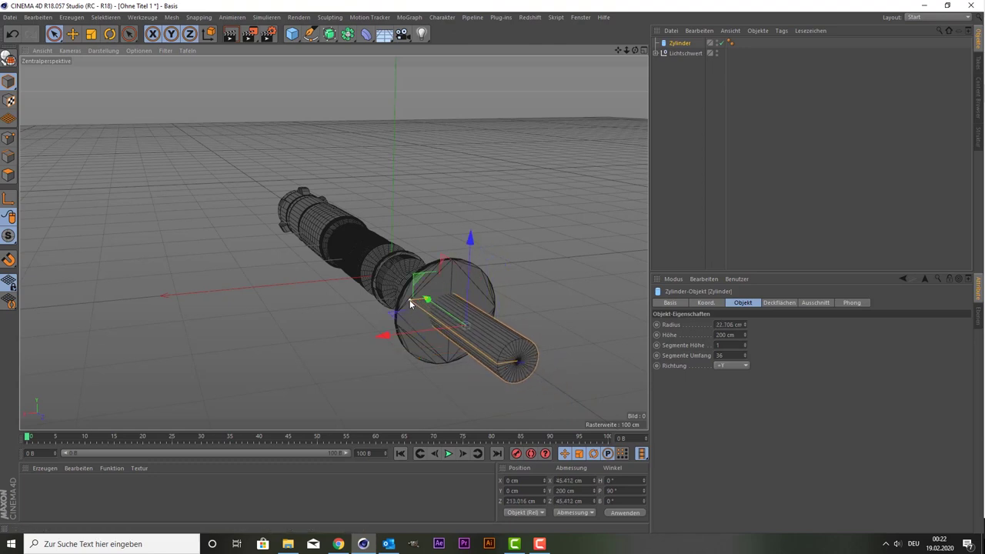
left_click_drag(418, 305, 422, 304)
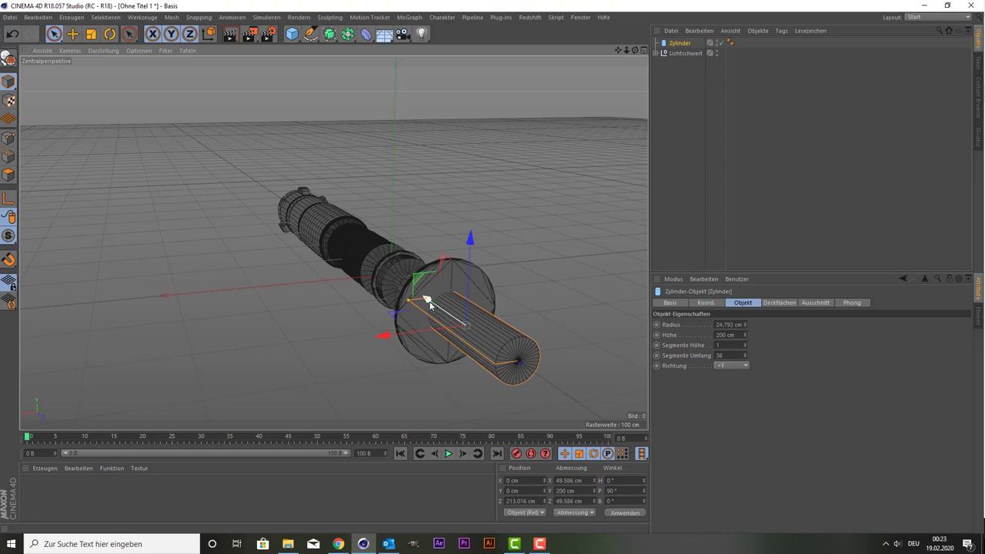
left_click_drag(457, 325, 452, 337)
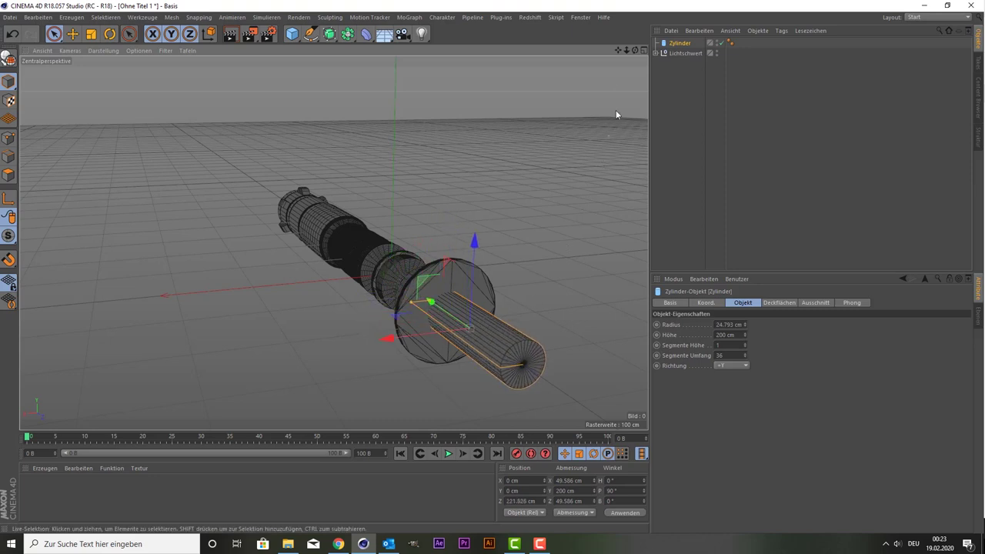
left_click_drag(637, 53, 569, 61)
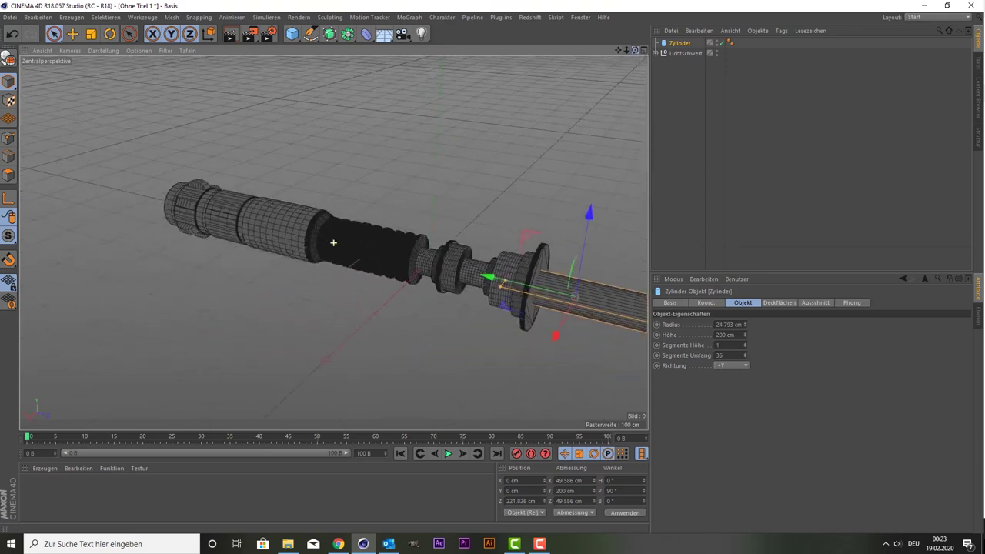
mouse_move(637, 49)
left_mouse_down()
mouse_move(461, 91)
mouse_move(385, 45)
left_mouse_up()
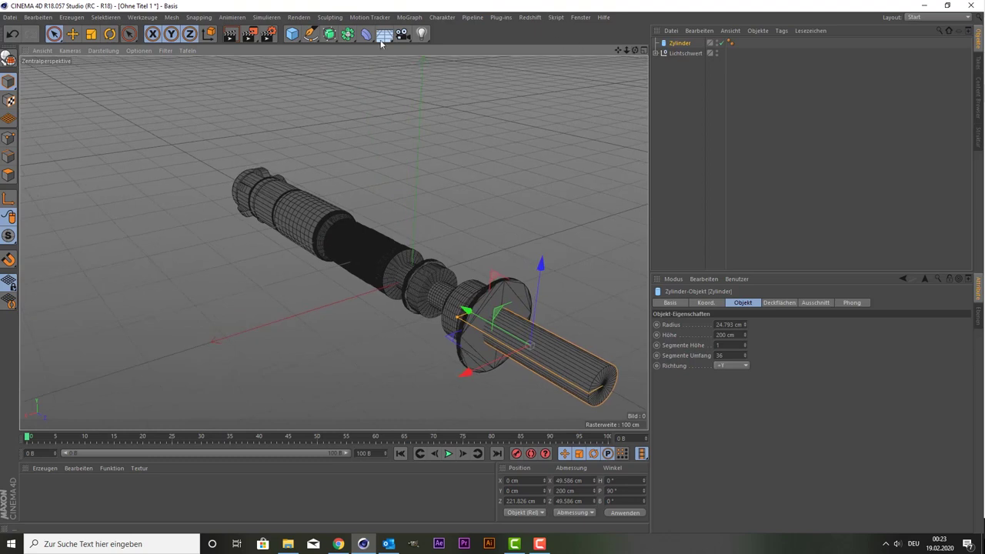
left_click(331, 34)
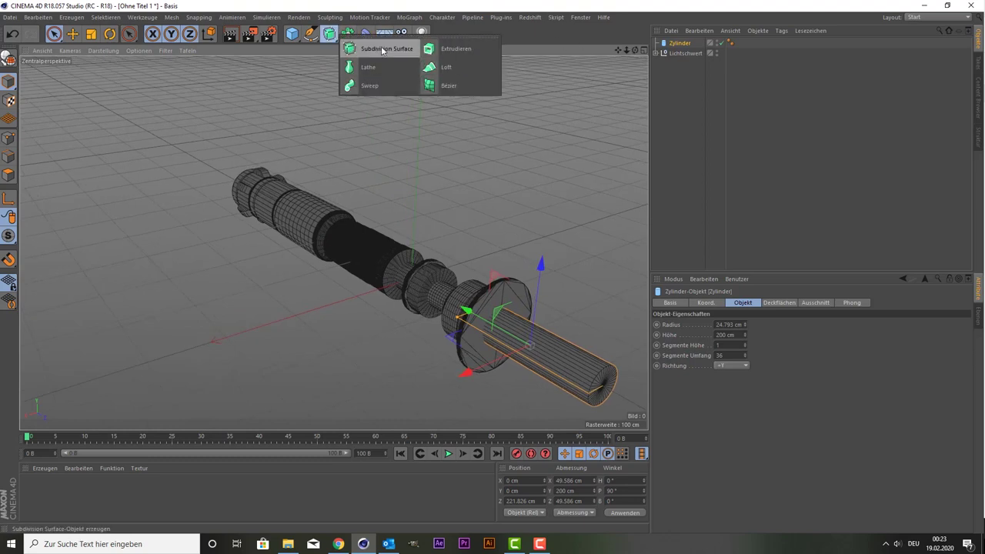
Step: Add a Boole object and nest the Lichtschwert group inside it
left_click(348, 34)
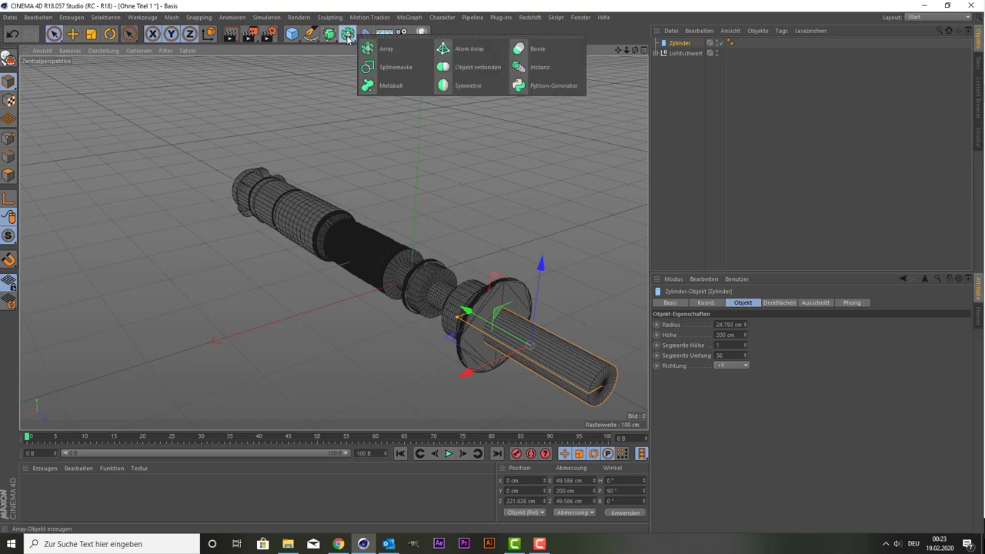
left_click(541, 44)
left_click(684, 55)
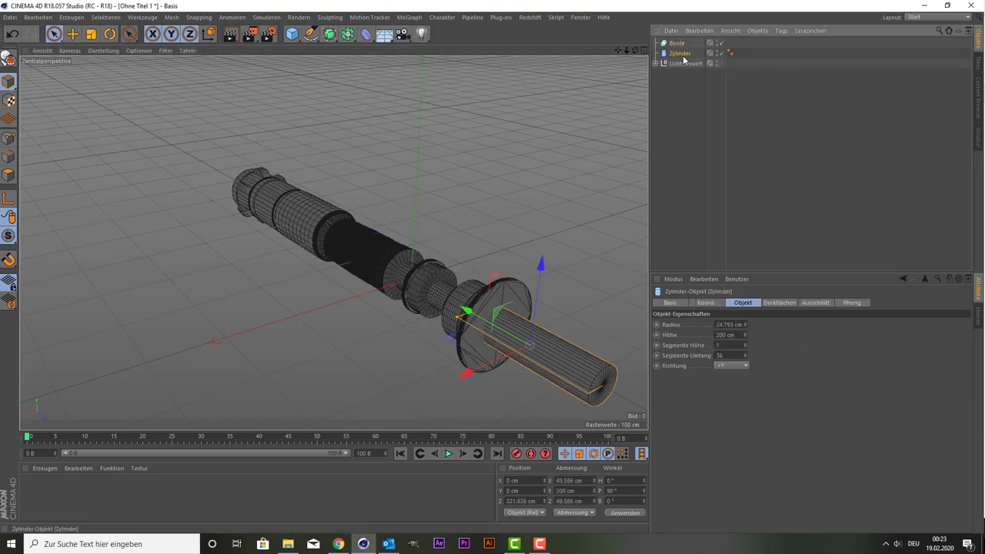
left_click(681, 63)
left_click_drag(681, 63, 677, 44)
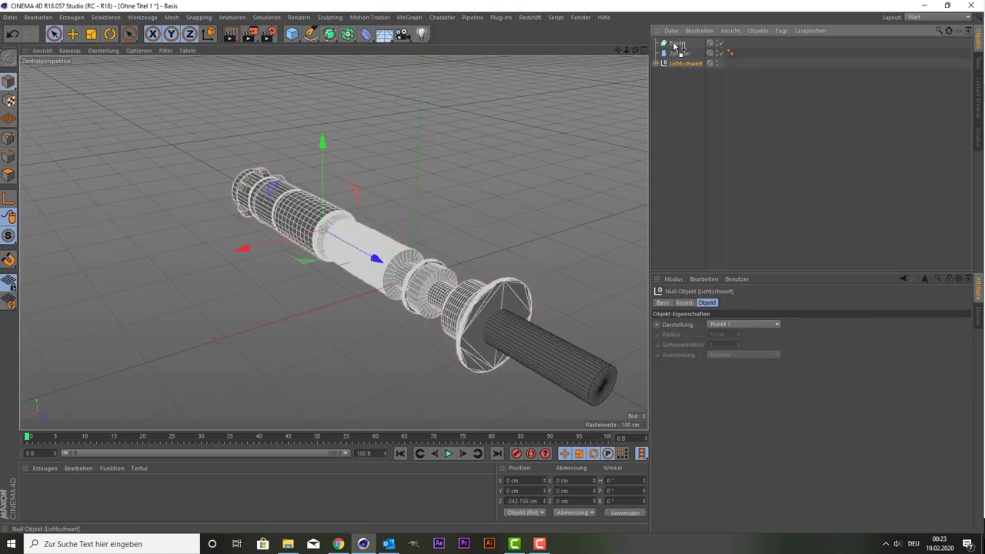
left_click(674, 64)
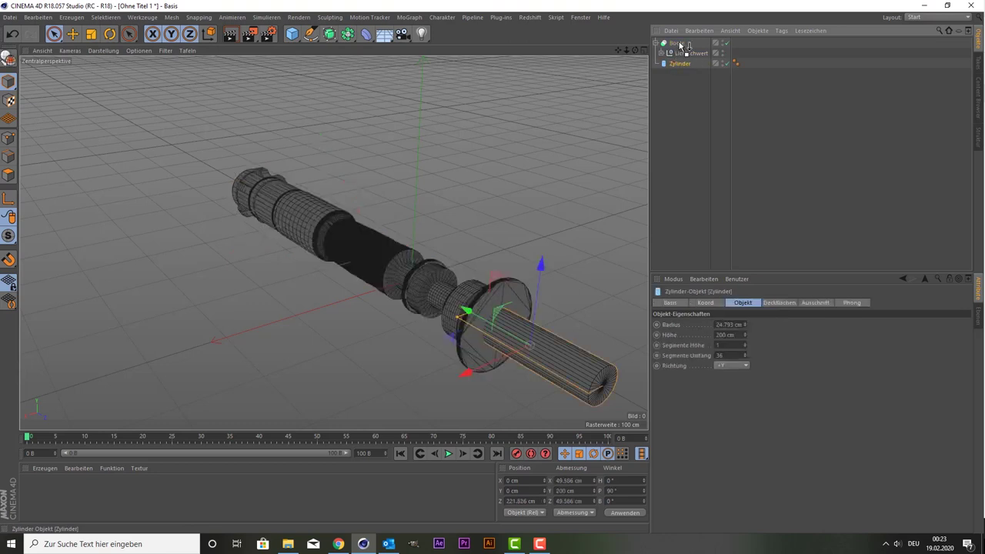
Step: Expand the hierarchy and parent the Zylinder cylinder under the Emitter loft
left_click(662, 54)
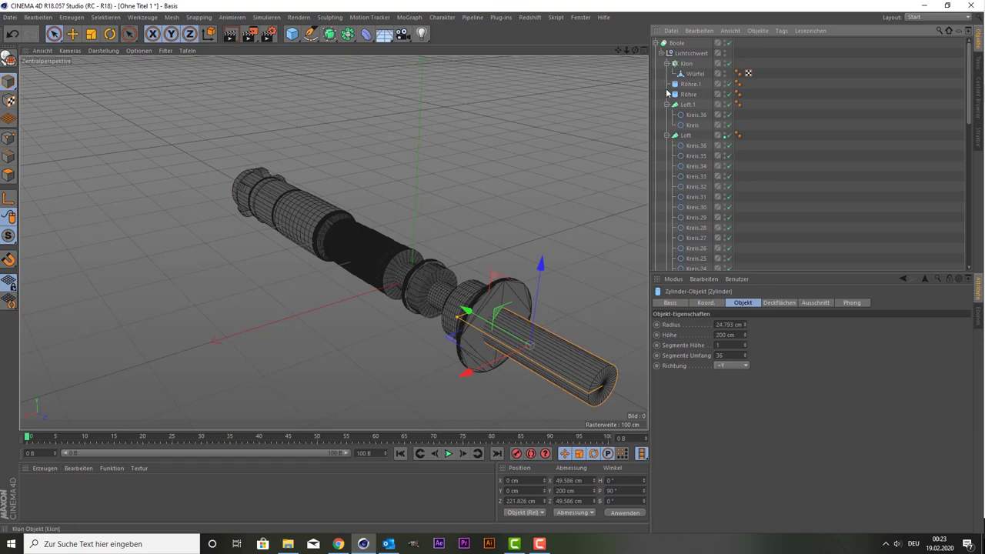
left_click(685, 145)
left_click(686, 63)
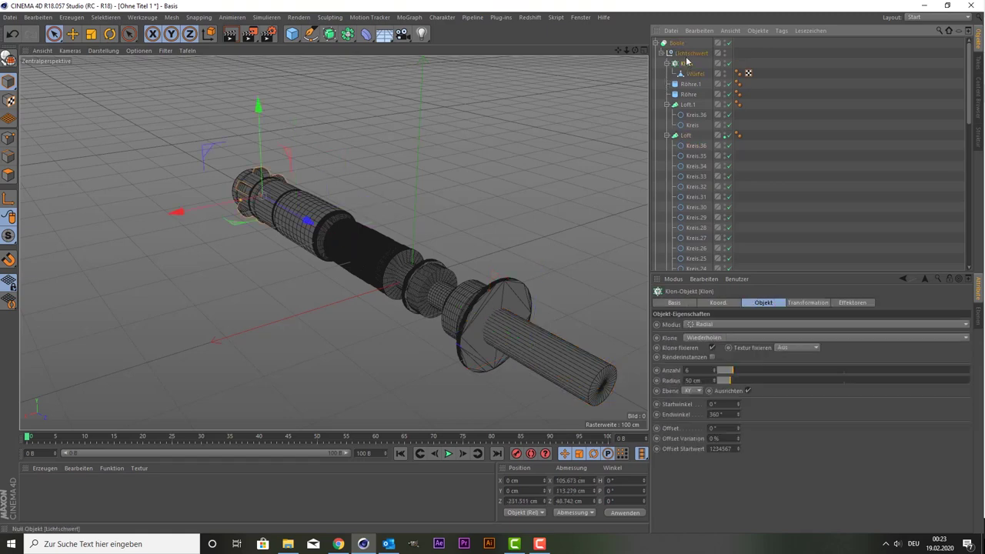
left_click(689, 53)
left_click(677, 43)
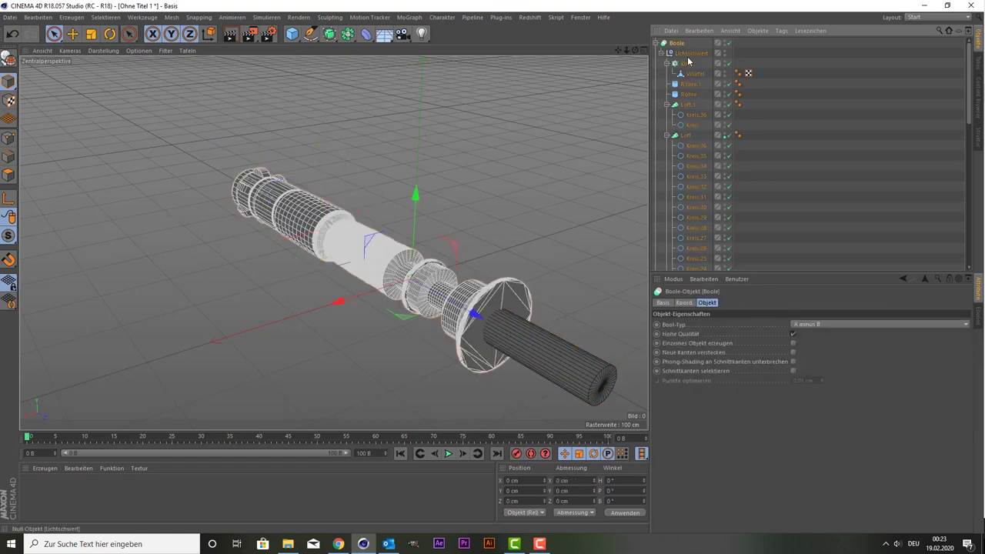
scroll(687, 75, "down", 10)
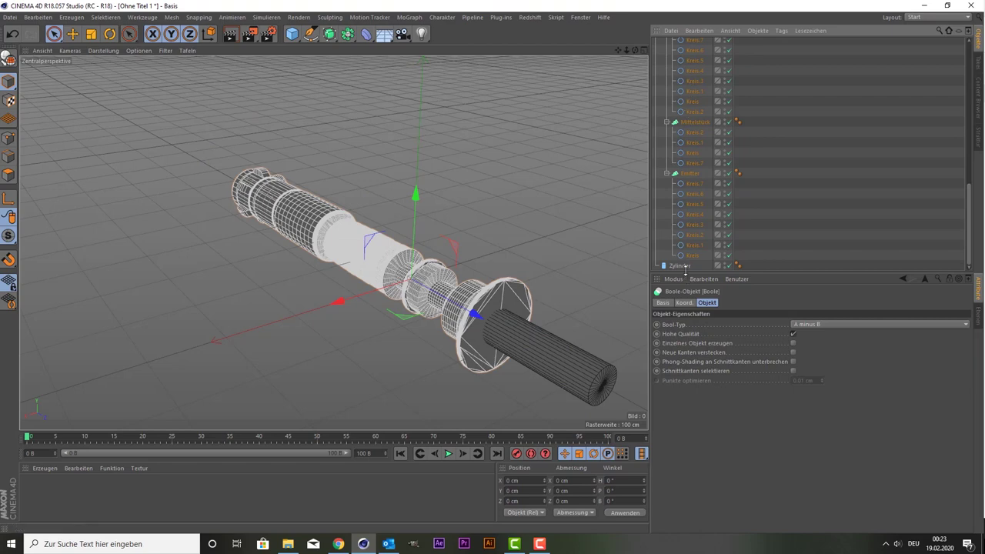
left_click(470, 336)
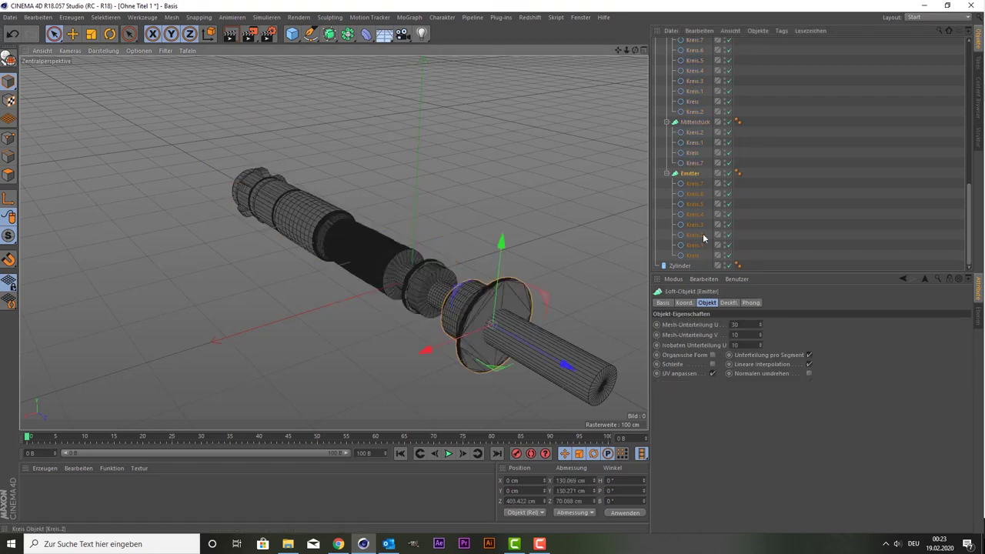
left_click(678, 267)
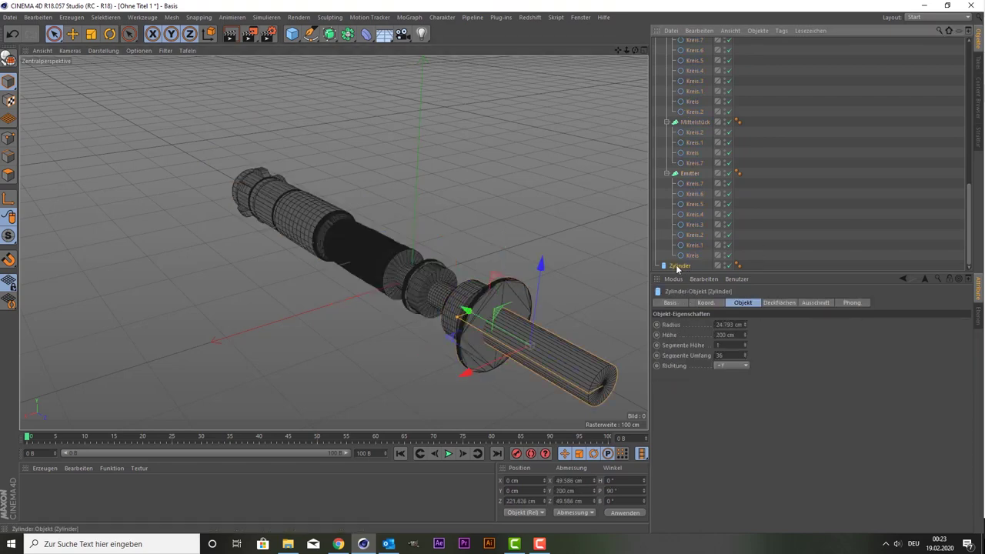
left_click_drag(677, 268, 686, 268)
scroll(681, 154, "up", 10)
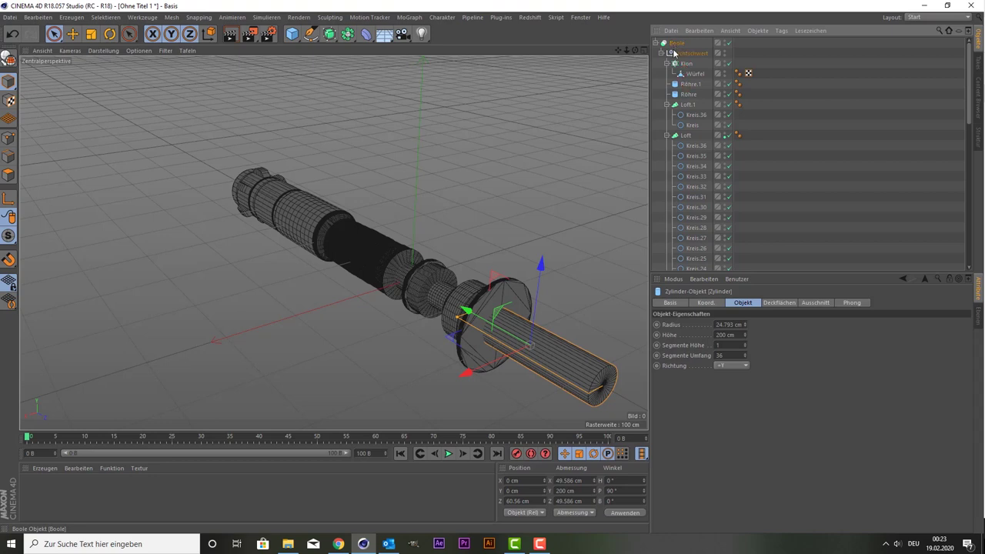
Step: Place the Boole inside the Lichtschwert group and move Zylinder into the Boole
left_click_drag(682, 55, 663, 58)
left_click(662, 54)
left_click(673, 44)
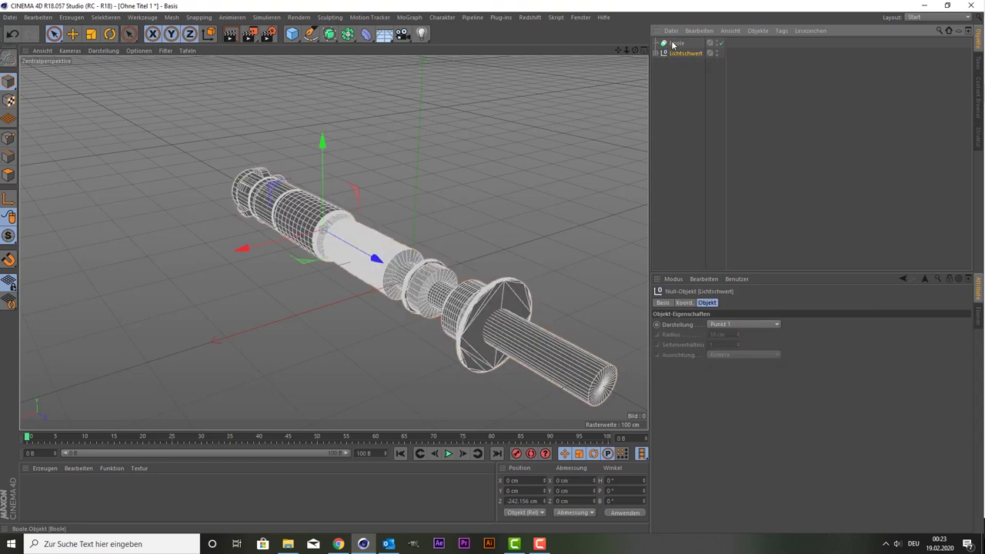
mouse_move(669, 46)
left_mouse_down()
mouse_move(661, 56)
mouse_move(674, 60)
left_mouse_up()
left_click(655, 53)
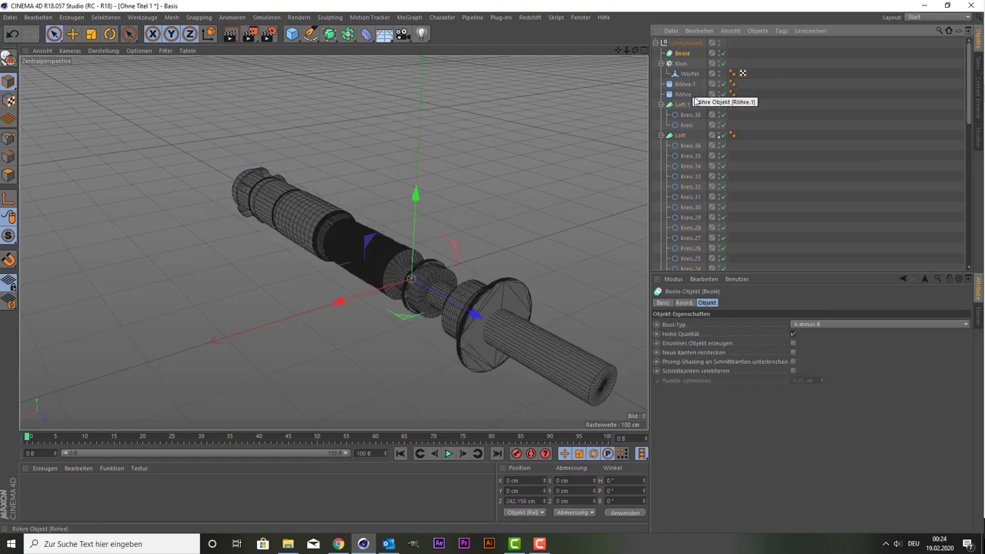
scroll(690, 131, "down", 5)
scroll(689, 131, "down", 5)
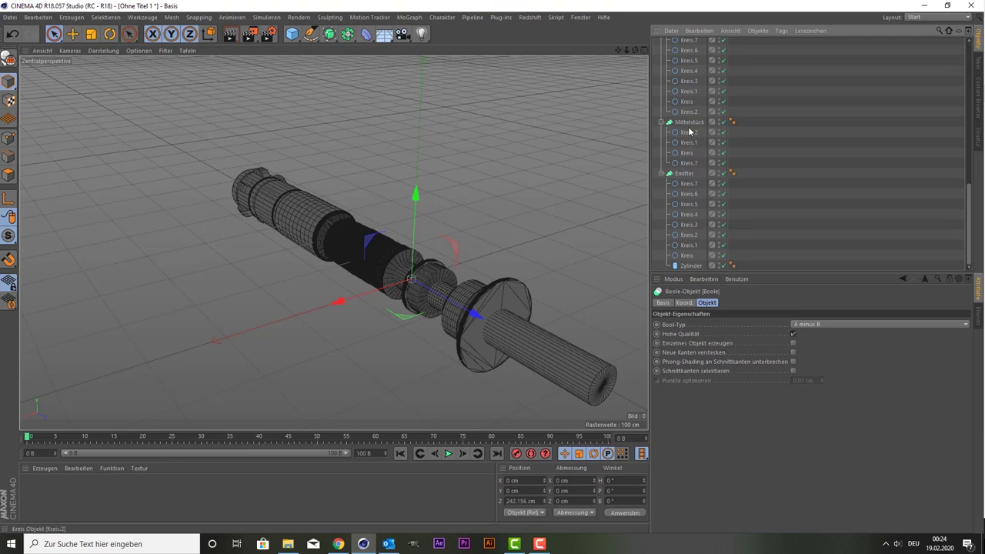
mouse_move(691, 266)
left_mouse_down()
mouse_move(694, 42)
mouse_move(683, 54)
left_mouse_up()
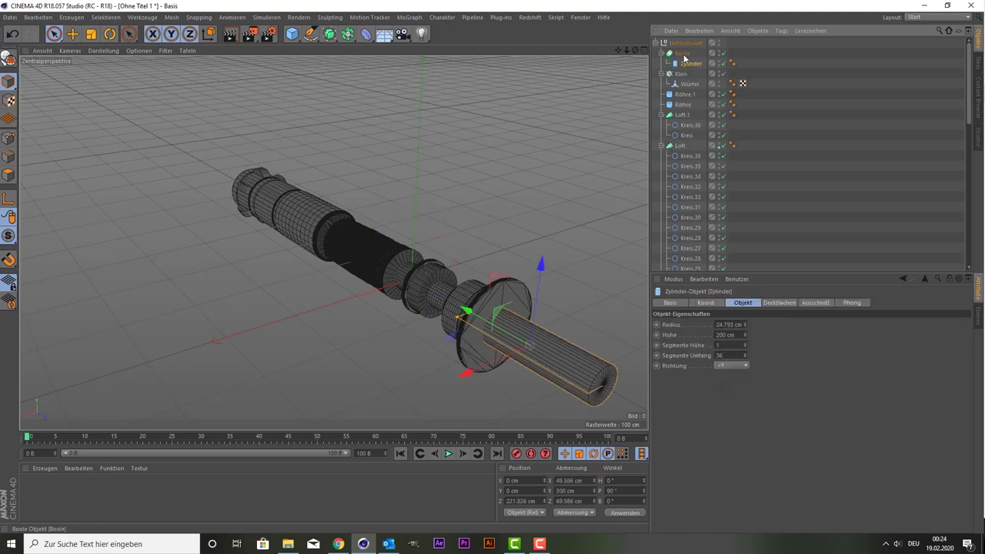
Step: Move the Emitter loft into the Boole, check the cut emitter end, and collapse the tree
scroll(689, 81, "down", 10)
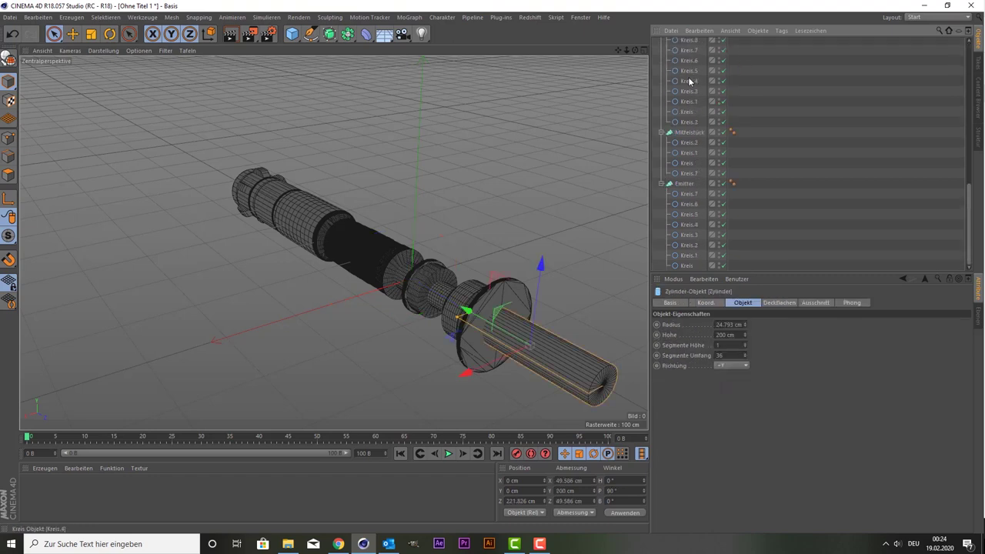
left_click(683, 184)
left_click_drag(683, 187, 692, 42)
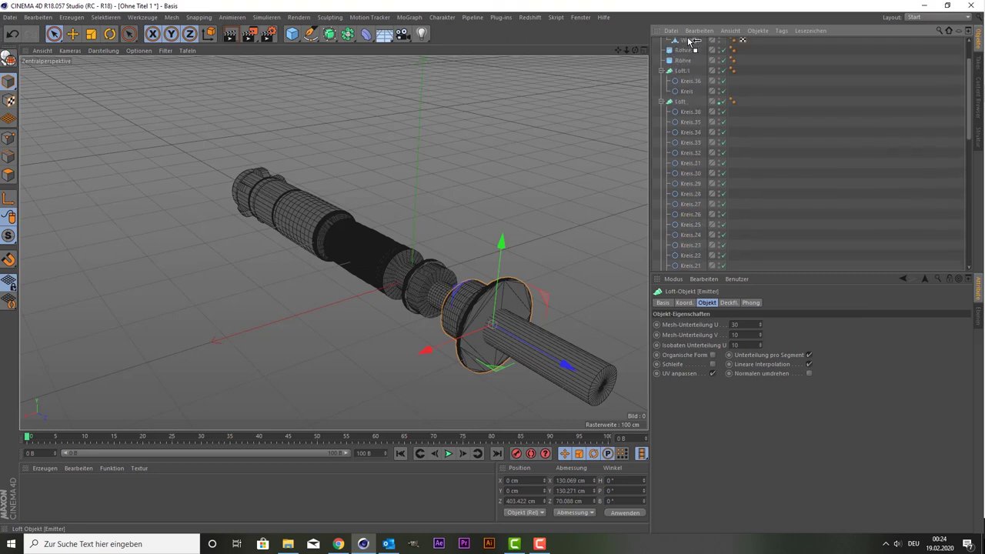
left_click_drag(692, 43, 681, 58)
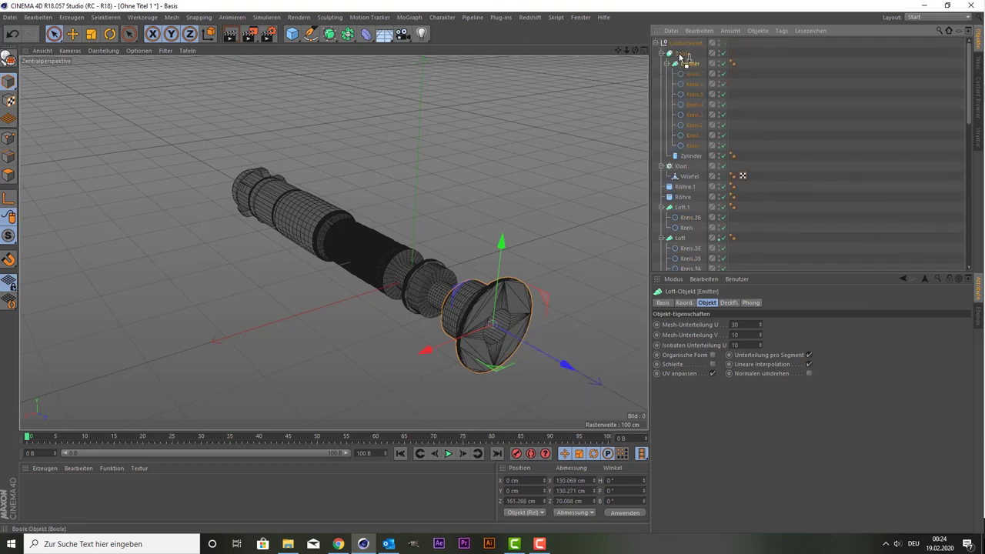
left_click(567, 178)
left_click_drag(568, 180, 569, 232, "alt")
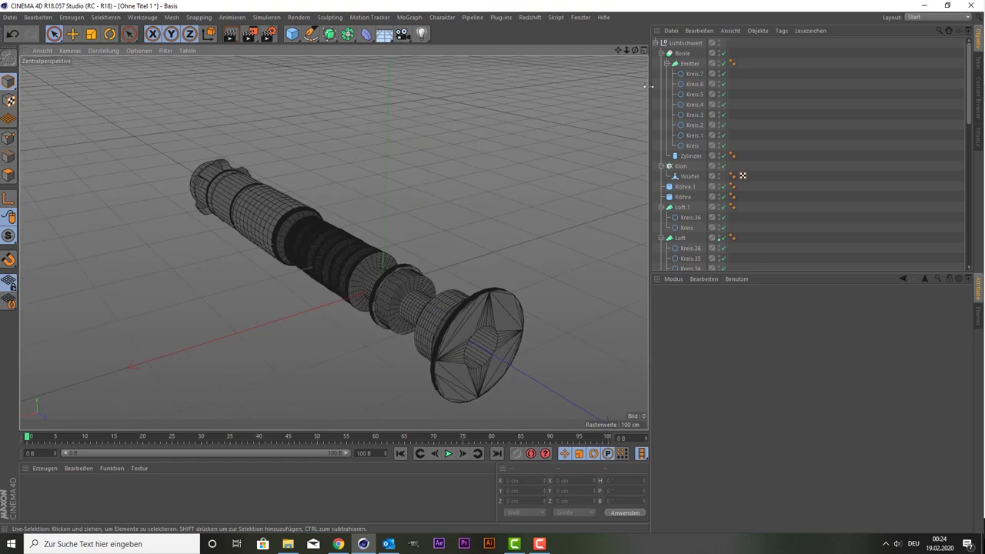
left_click_drag(635, 50, 324, 75)
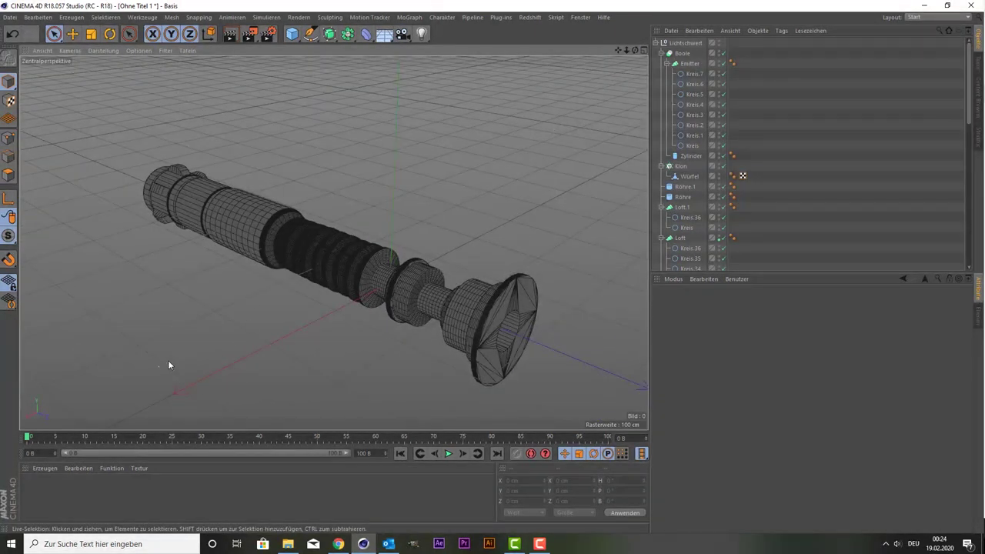
left_click(656, 43)
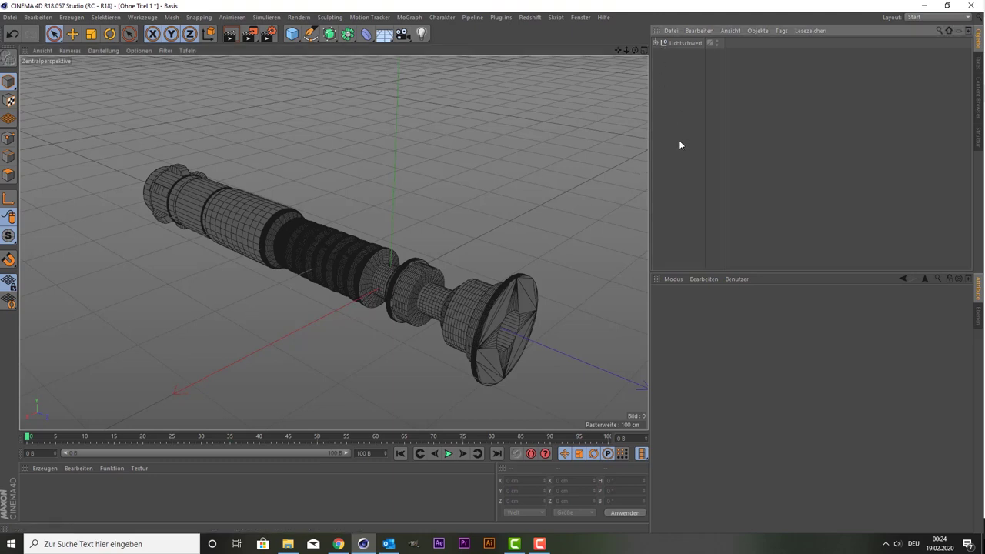
Step: Add an Ebene floor plane and scale it up to 3694 cm per side
left_click(293, 43)
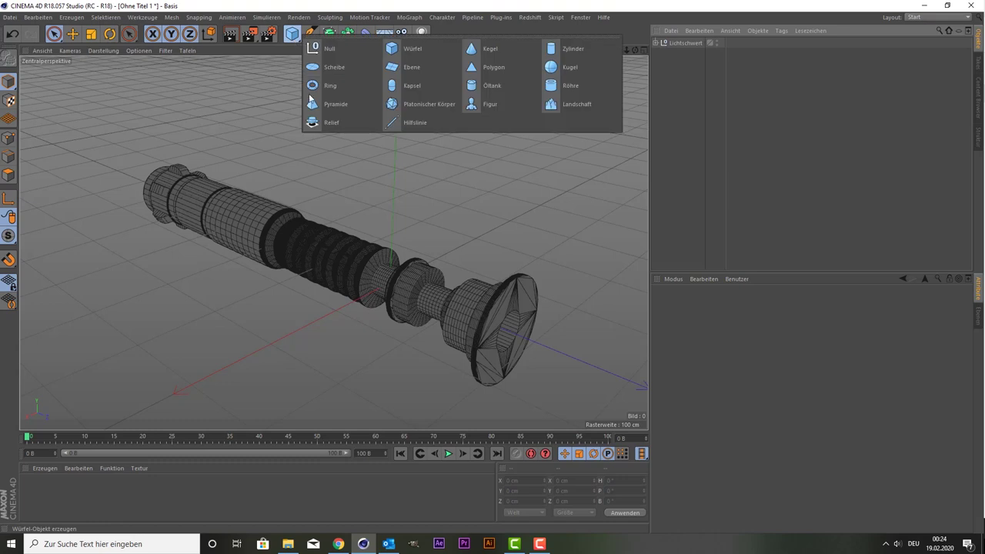
left_click(443, 70)
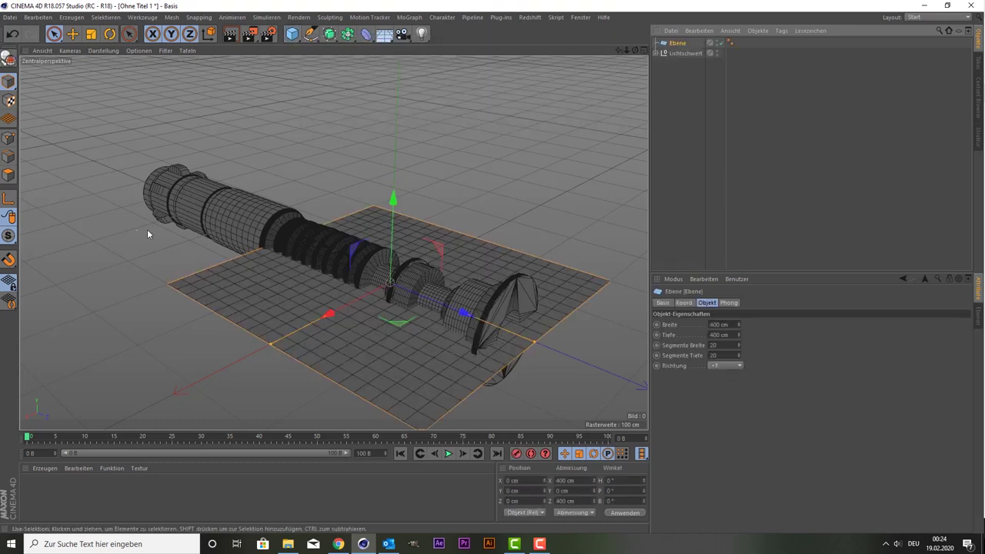
key("ctrl+a")
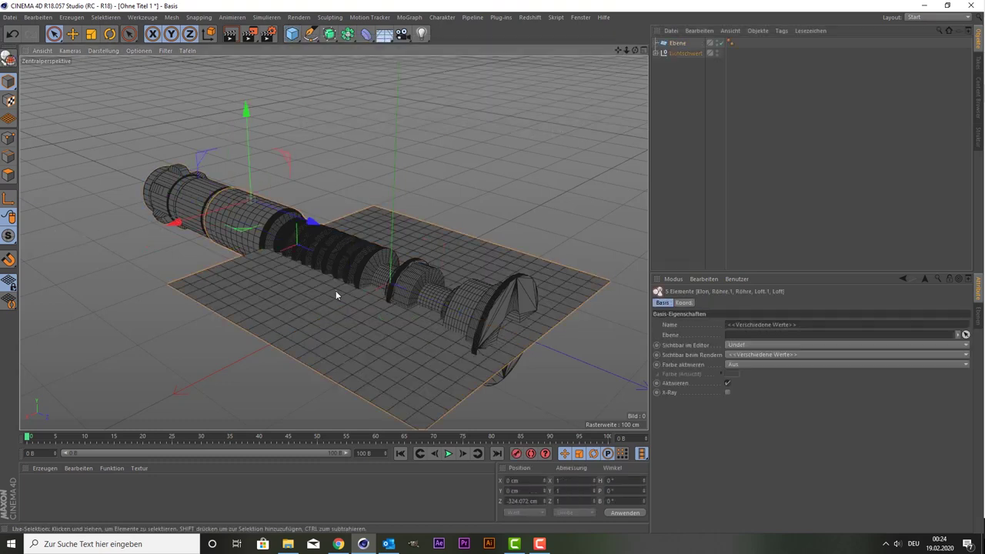
left_click(440, 248)
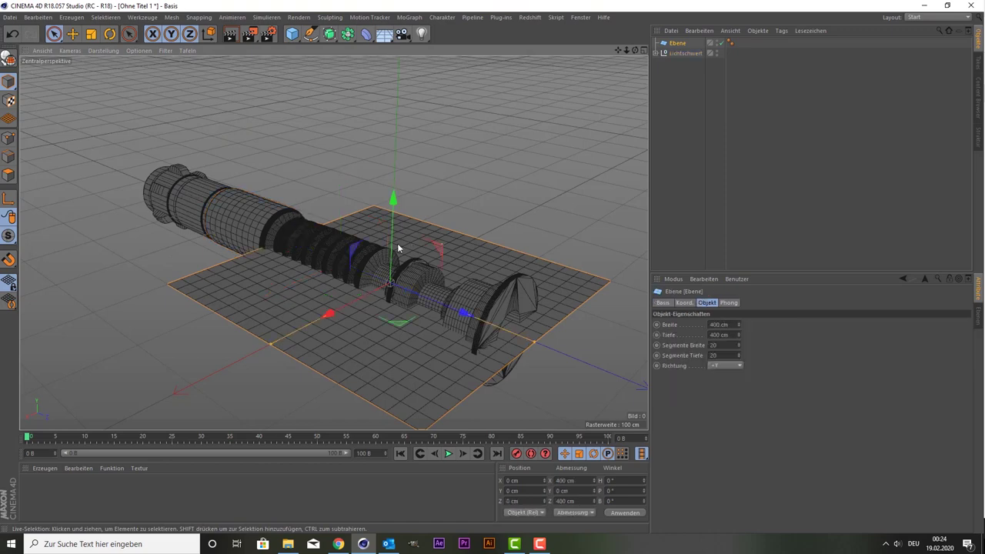
left_click(106, 213)
left_click(465, 237)
left_click(90, 33)
mouse_move(59, 127)
left_mouse_down()
mouse_move(390, 271)
mouse_move(431, 269)
left_mouse_up()
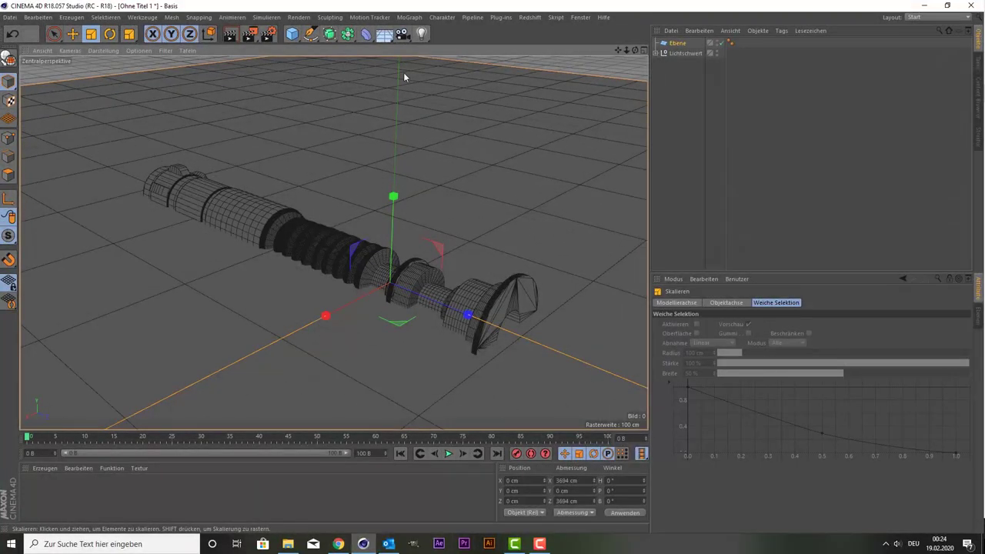
mouse_move(635, 50)
left_mouse_down()
mouse_move(333, 242)
mouse_move(515, 144)
left_mouse_up()
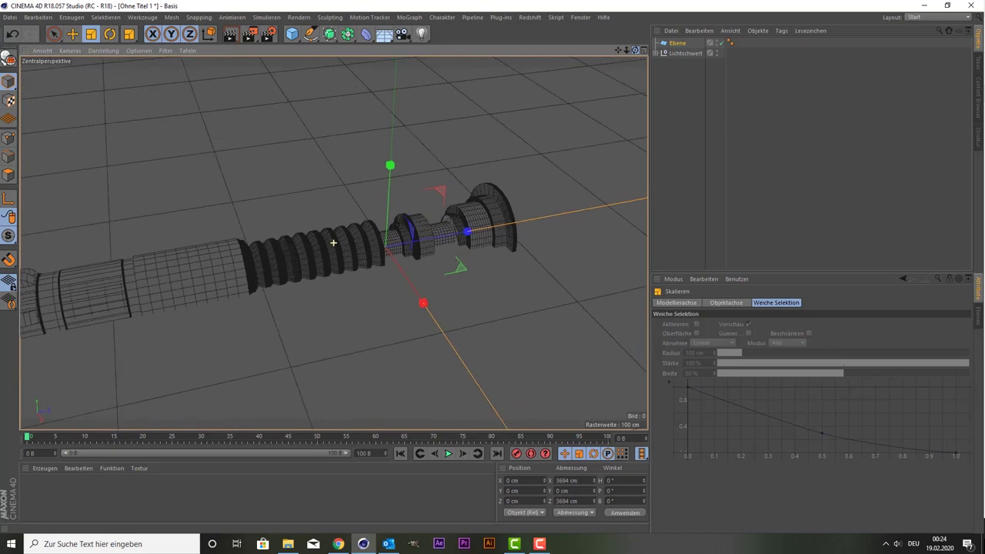
scroll(515, 144, "down", 3)
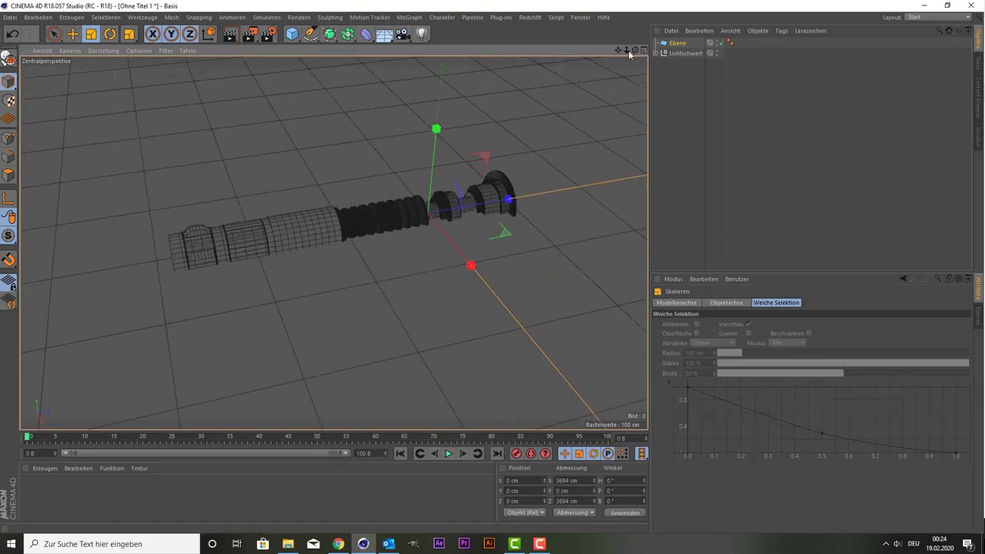
mouse_move(633, 49)
left_mouse_down()
mouse_move(333, 242)
mouse_move(289, 110)
left_mouse_up()
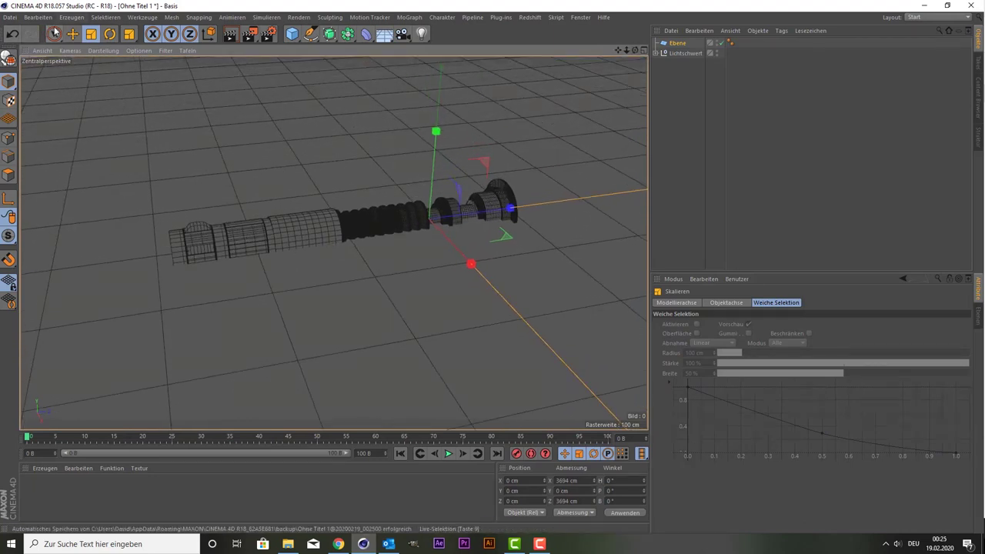
Step: In the maximised Right view, drag the Ebene floor plane down to sit just below the hilt
left_click(54, 33)
key("F5")
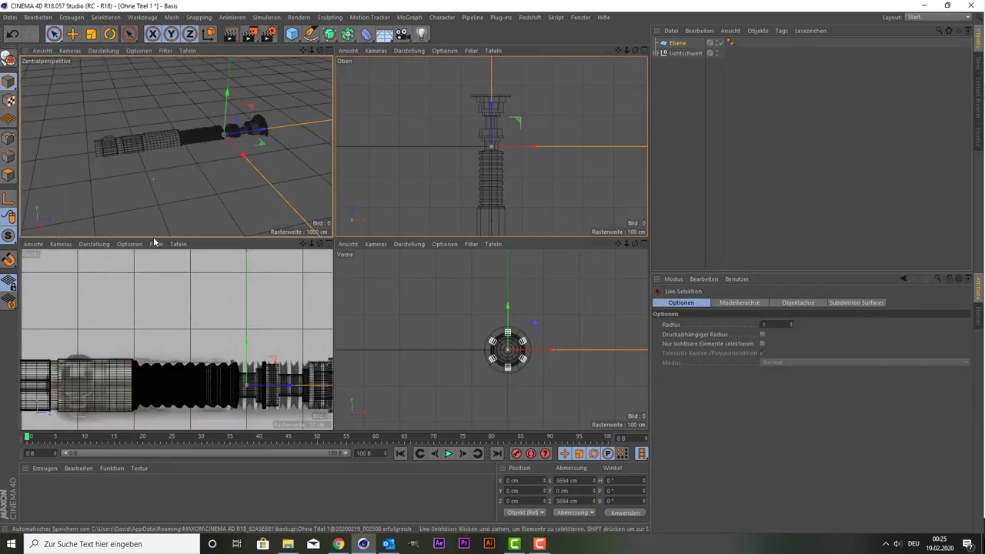
middle_click(158, 305)
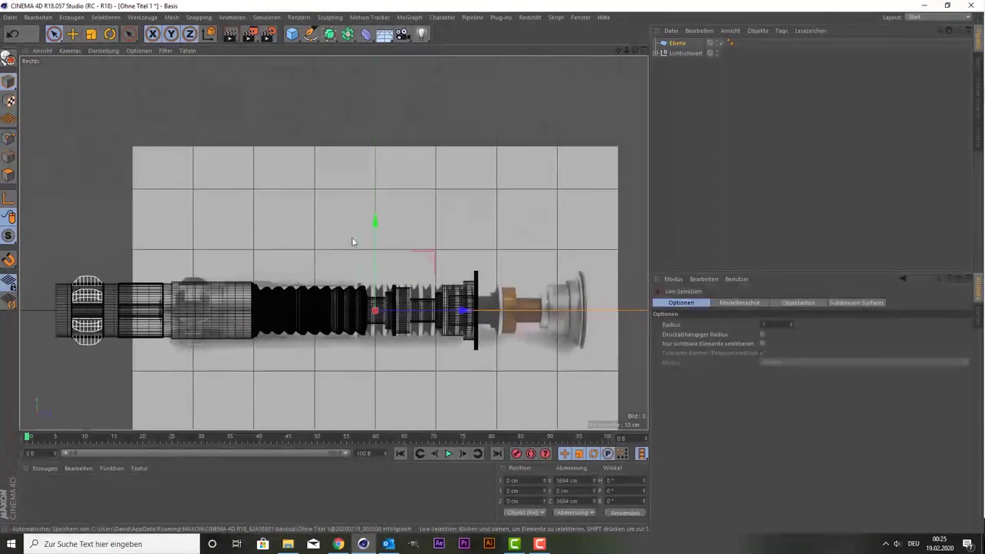
left_click_drag(375, 235, 379, 274)
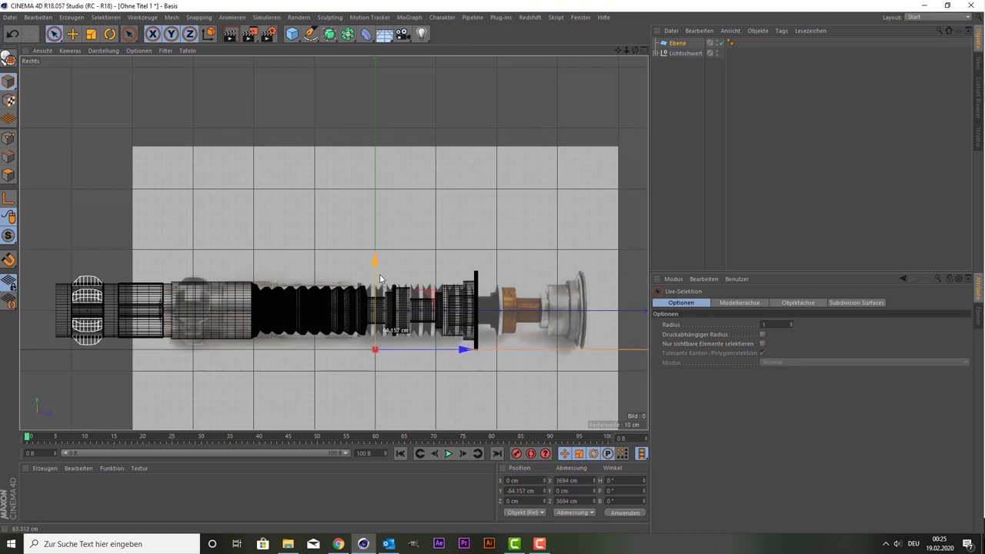
left_click_drag(379, 274, 379, 275)
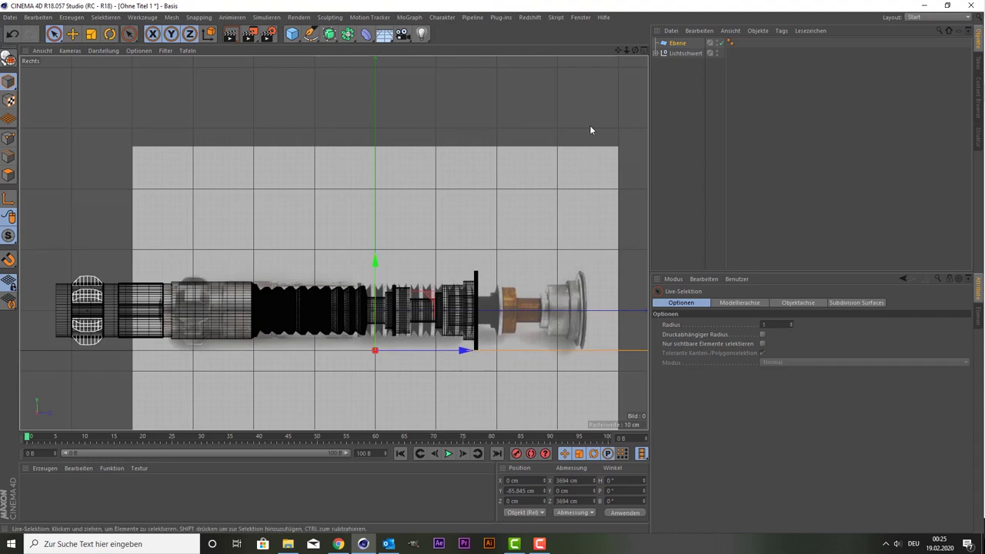
left_click(692, 55)
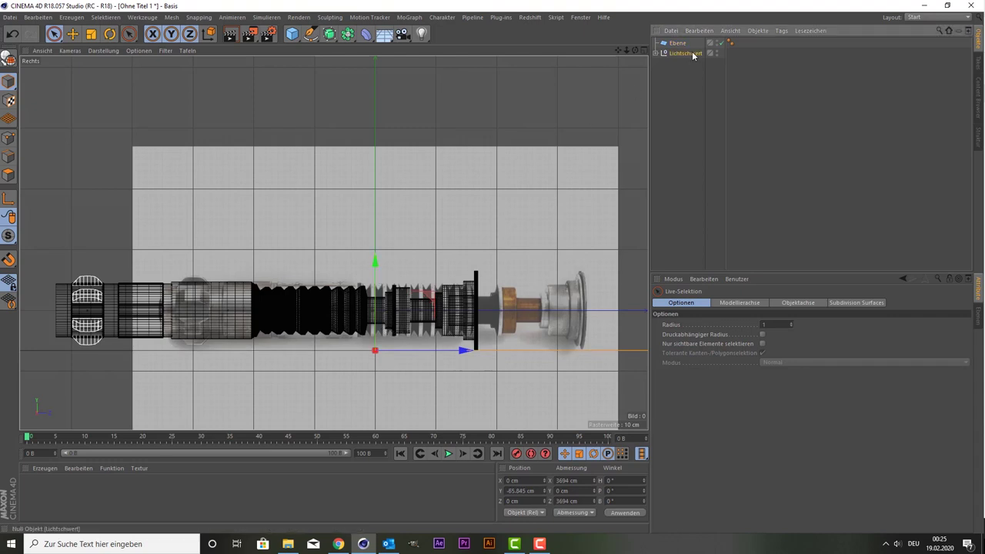
Step: Tilt the Lichtschwert group about 0.8° and lower it roughly 5 cm
left_click(110, 34)
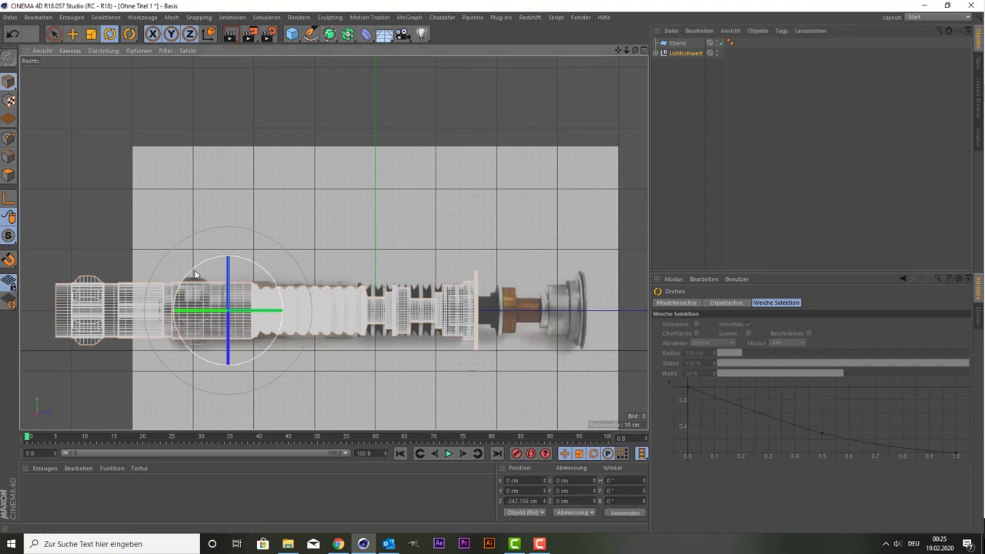
left_click_drag(195, 275, 194, 276)
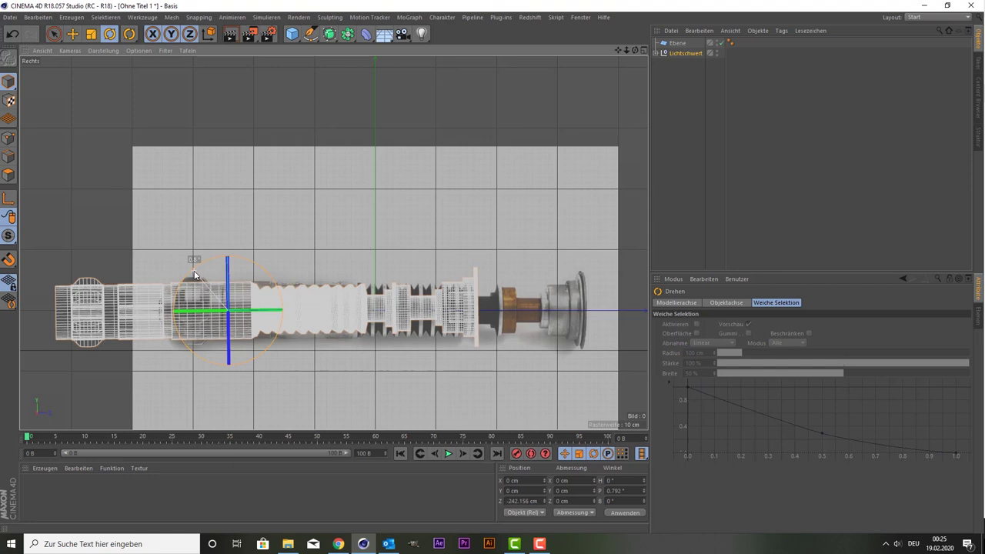
left_click(54, 33)
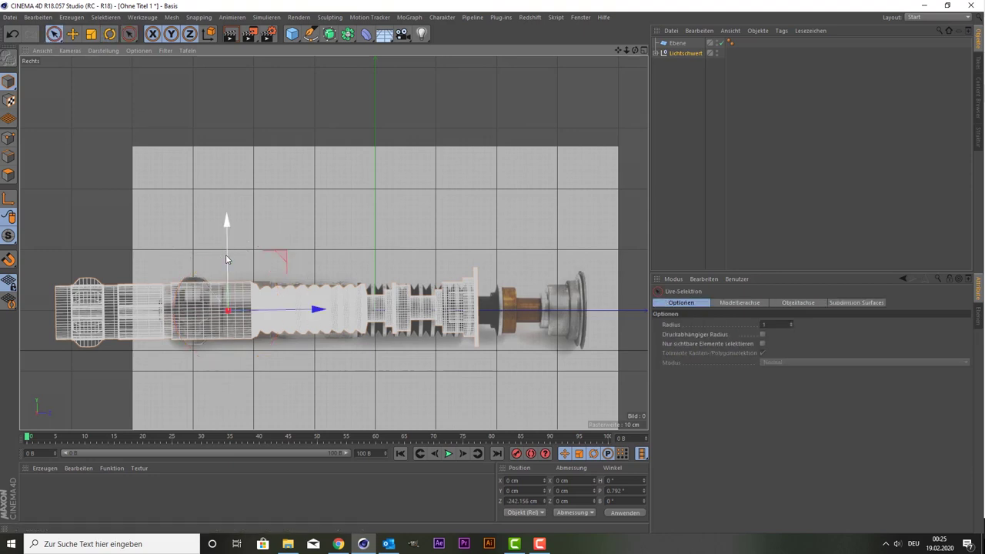
left_click_drag(226, 259, 223, 261)
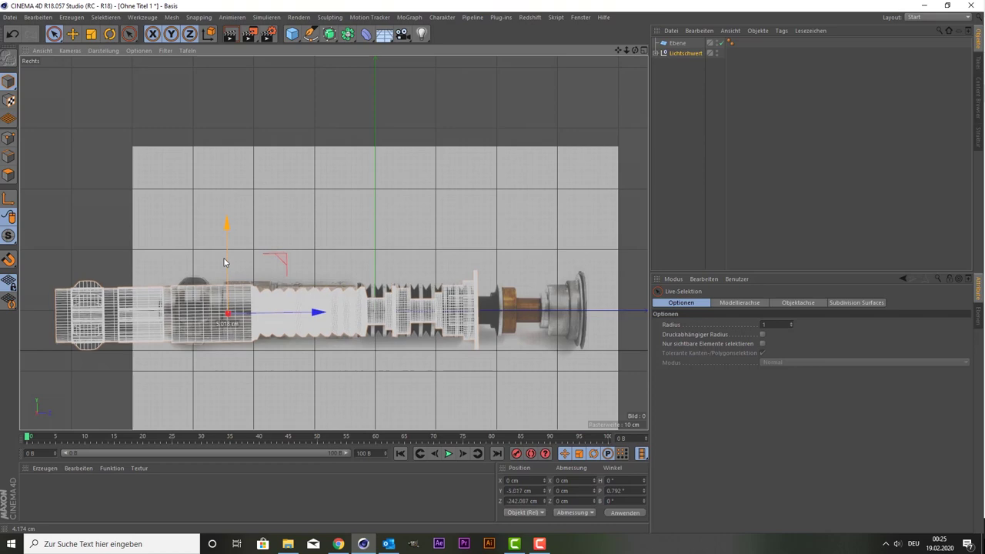
scroll(163, 326, "up", 3)
scroll(163, 327, "down", 1)
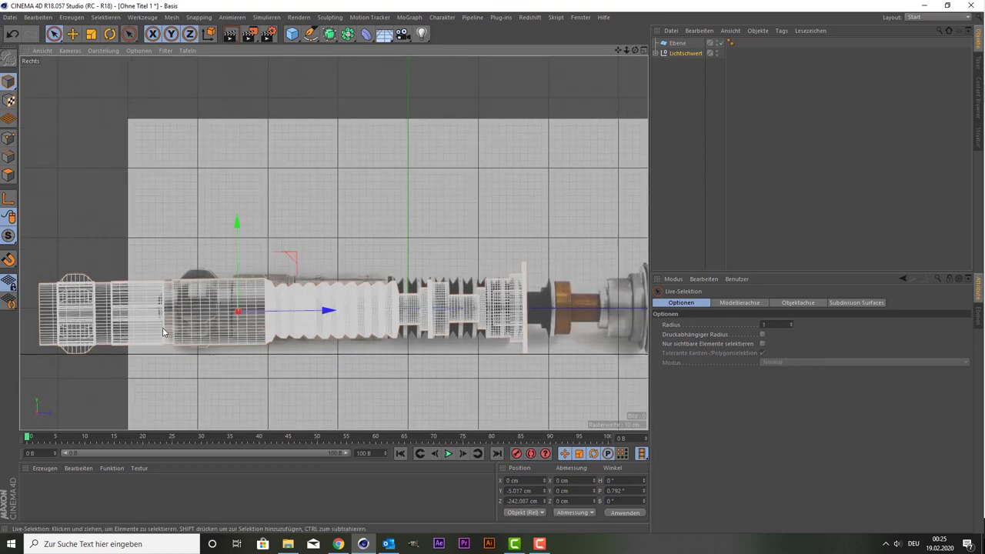
Step: Maximise the perspective view and orbit to inspect the saber above the floor
middle_click(186, 260)
middle_click(235, 191)
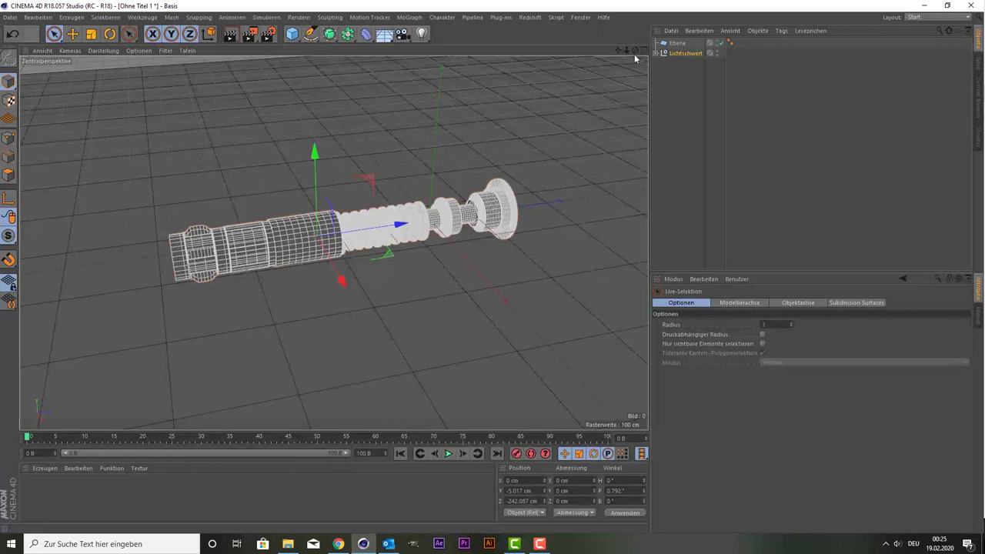
left_click_drag(634, 52, 608, 61)
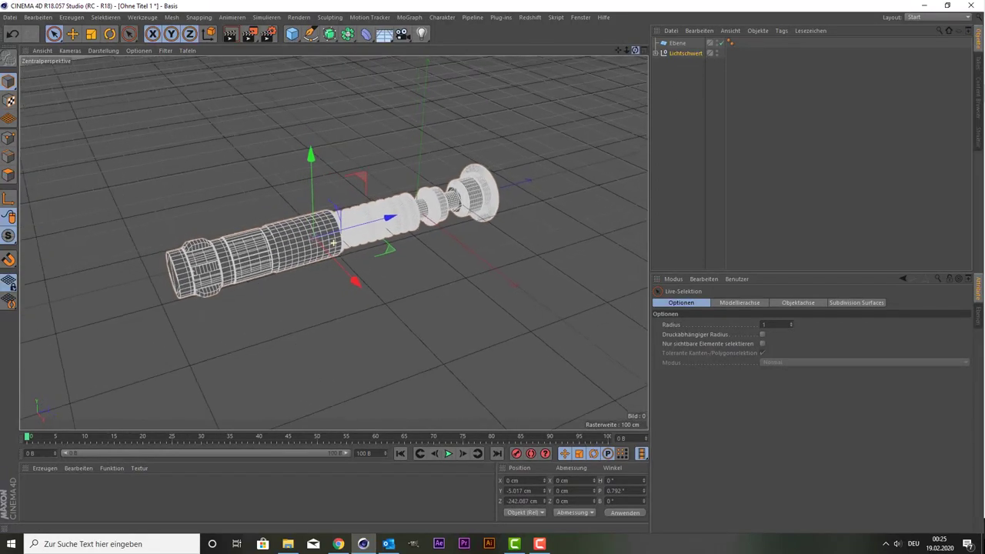
left_click(730, 146)
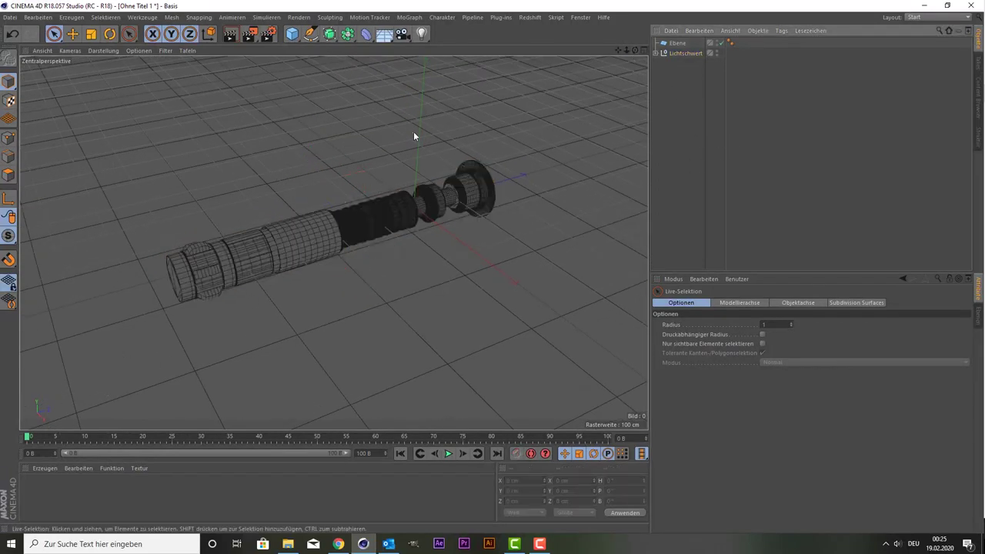
left_click_drag(635, 52, 634, 52)
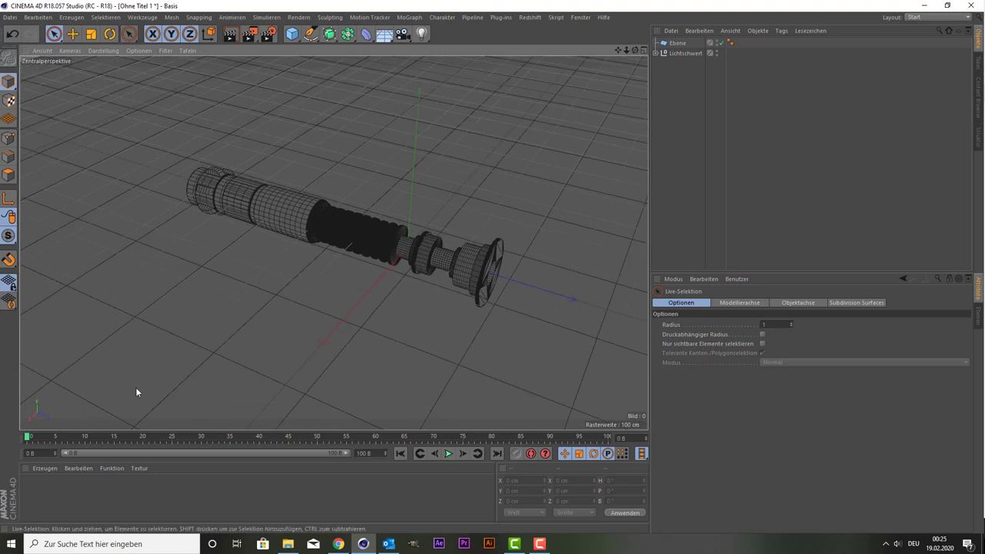
Step: Create an RS Material from the Material Manager's Redshift > Materials menu
left_click(44, 469)
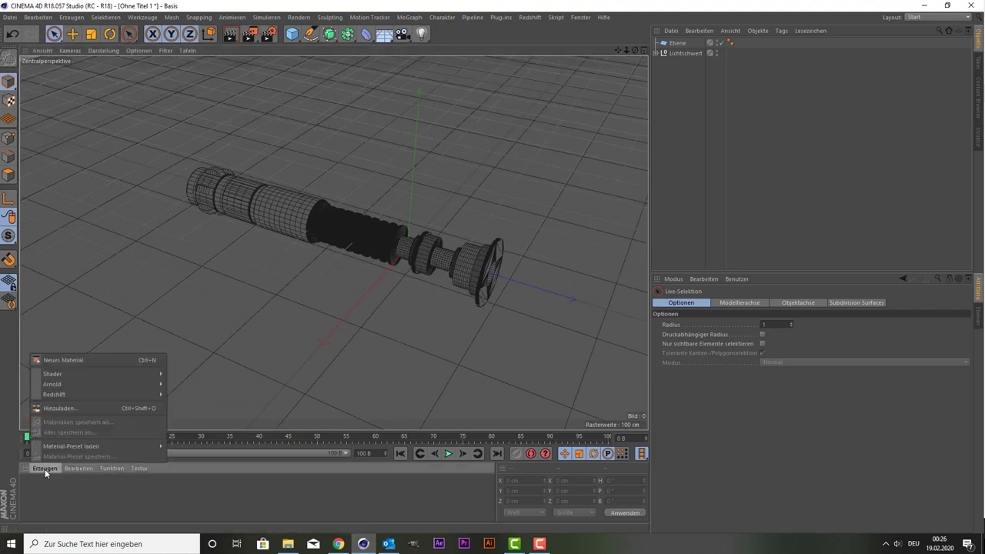
left_click(192, 391)
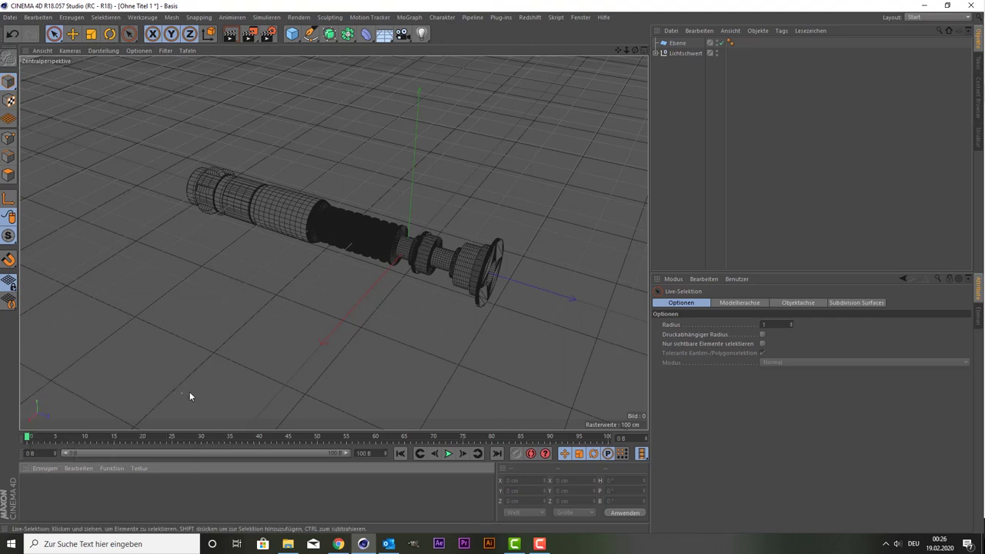
left_click(37, 469)
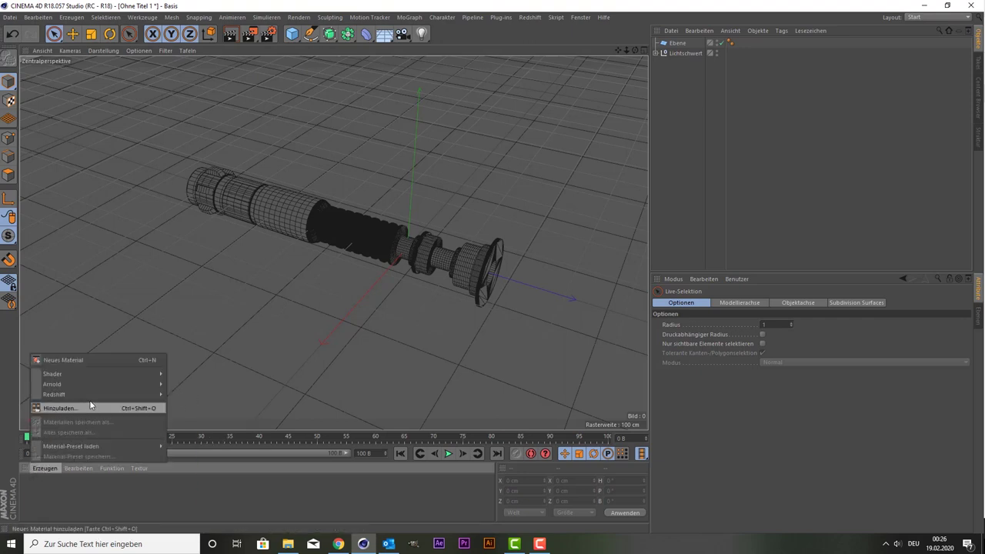
mouse_move(54, 394)
left_click(223, 393)
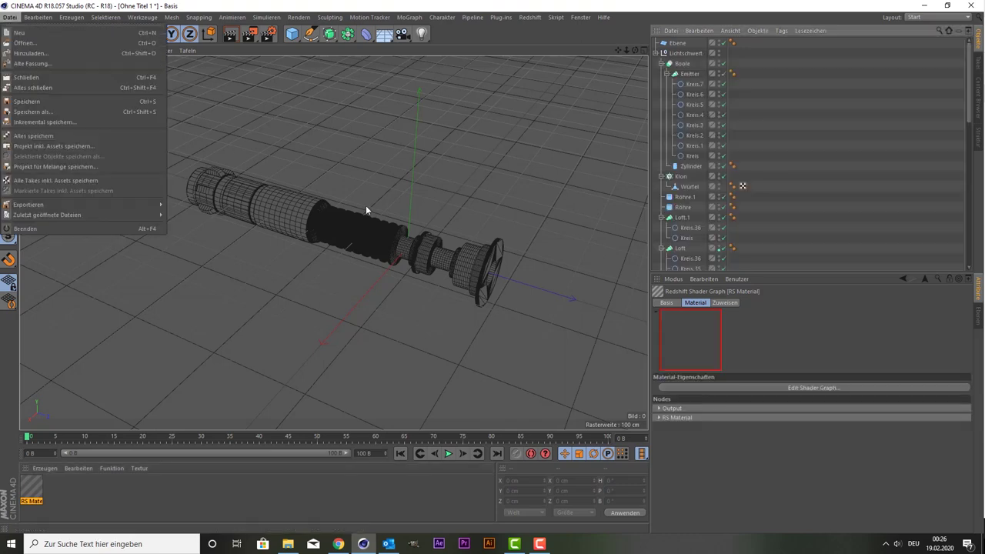
Step: Save the scene on the Desktop under the new name 'Tut luke'
left_click(78, 113)
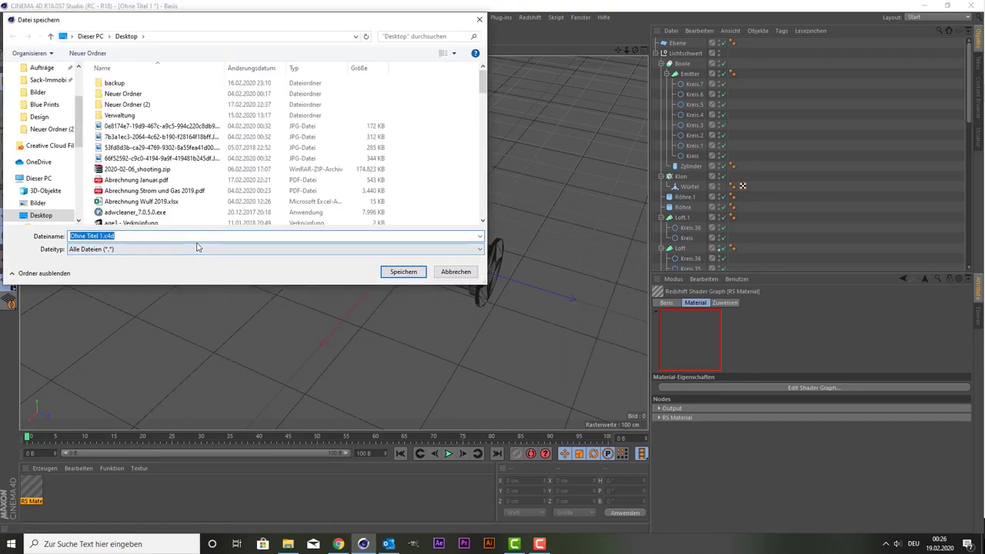
type("Tut luke")
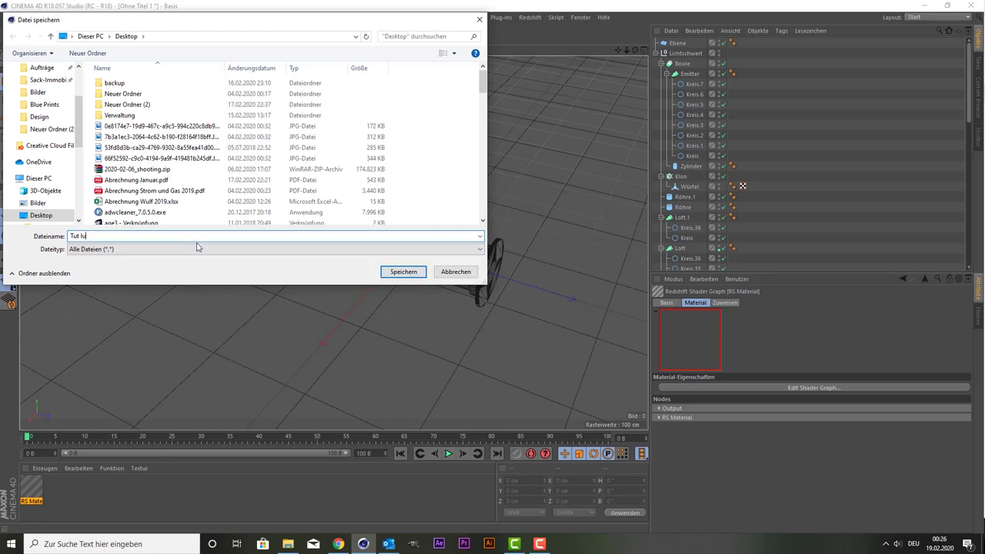
left_click(398, 273)
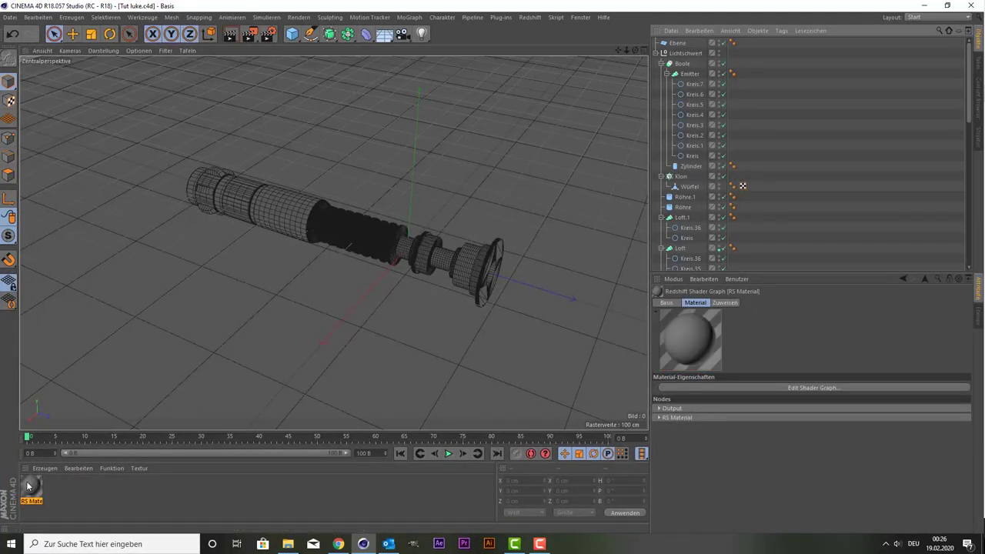
Step: Give RS Material the Platinum preset and drag it onto the Emitter loft
left_click(690, 74)
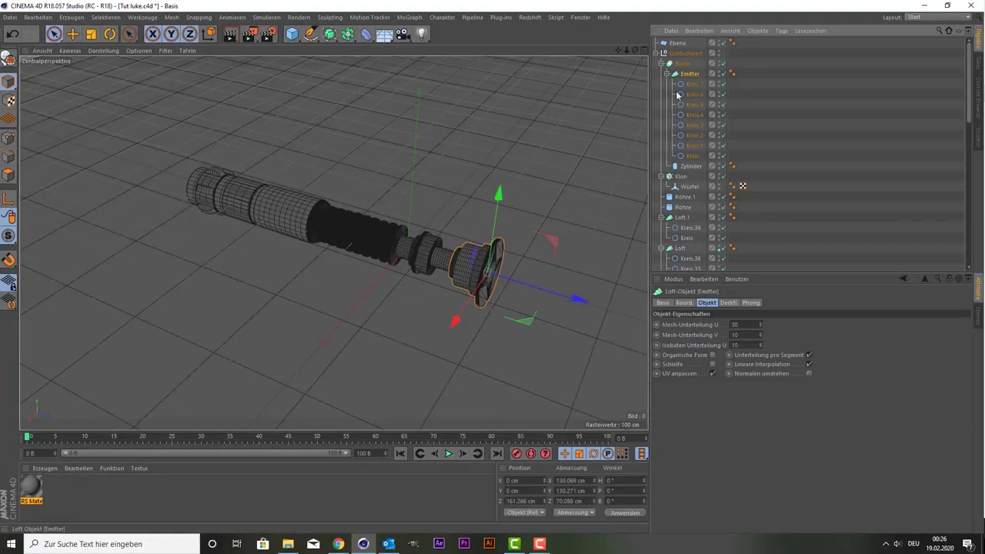
double_click(31, 486)
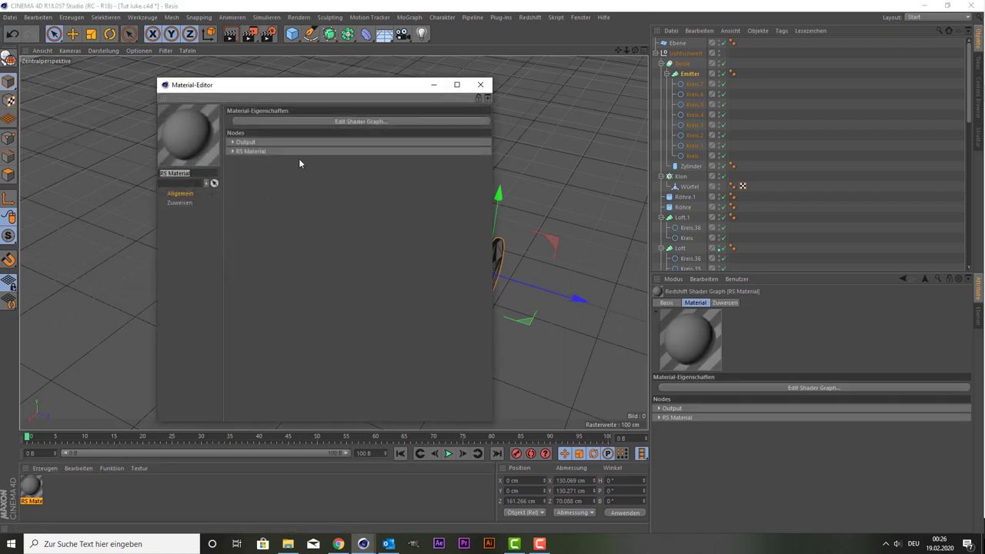
left_click(239, 151)
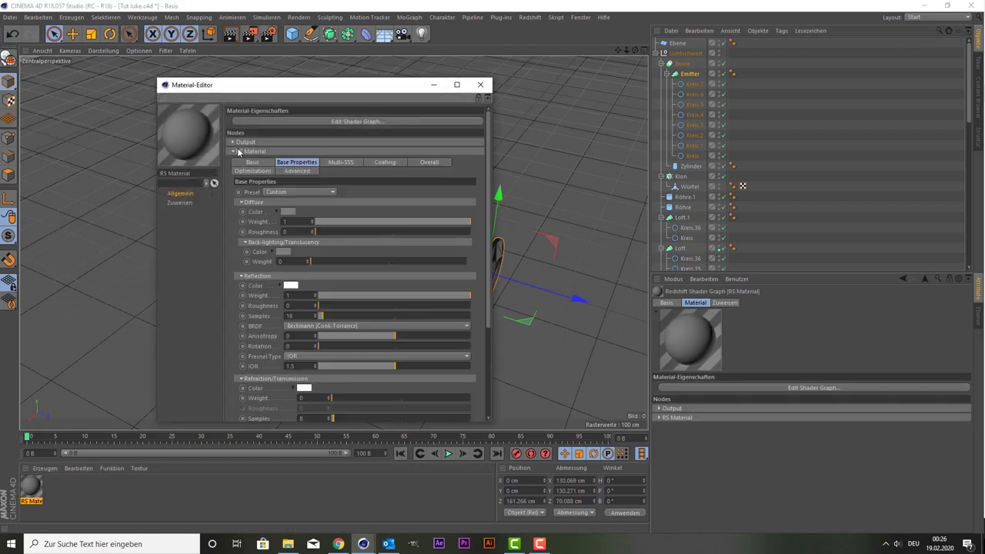
left_click(289, 210)
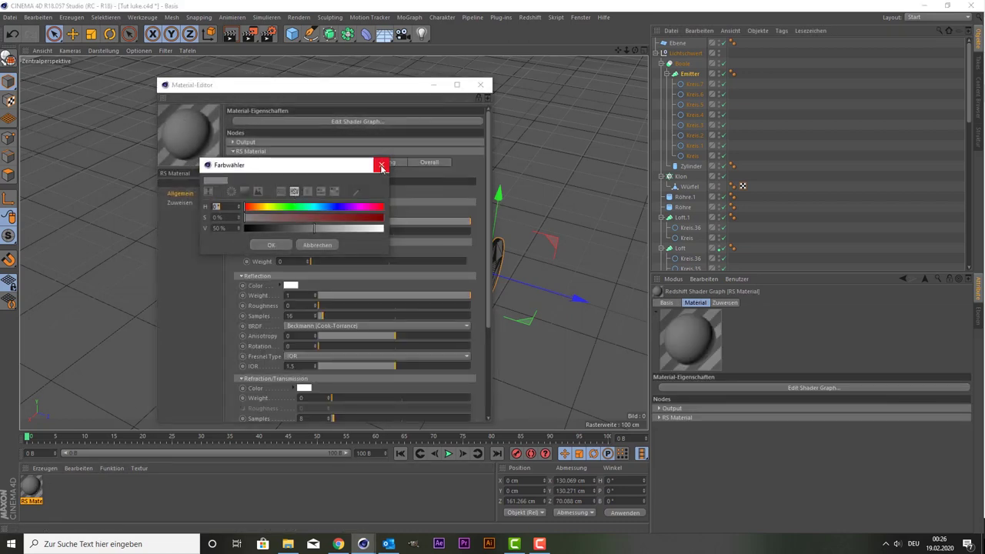
left_click(382, 168)
left_click(310, 193)
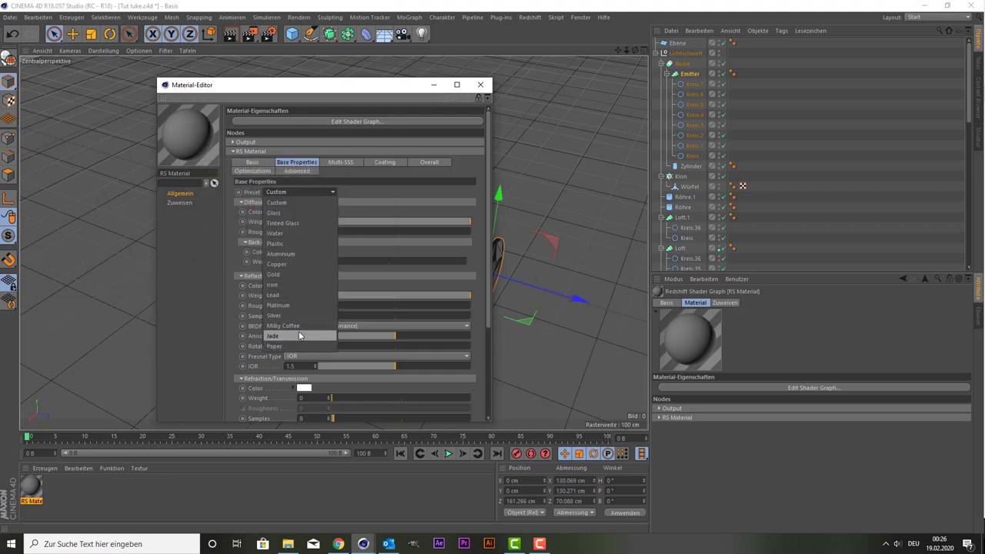
left_click(299, 306)
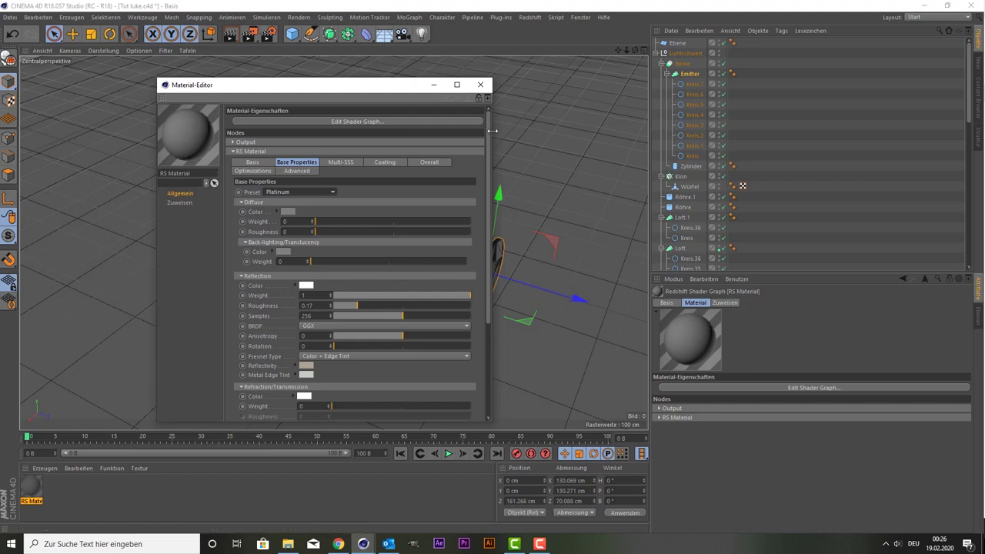
left_click(480, 85)
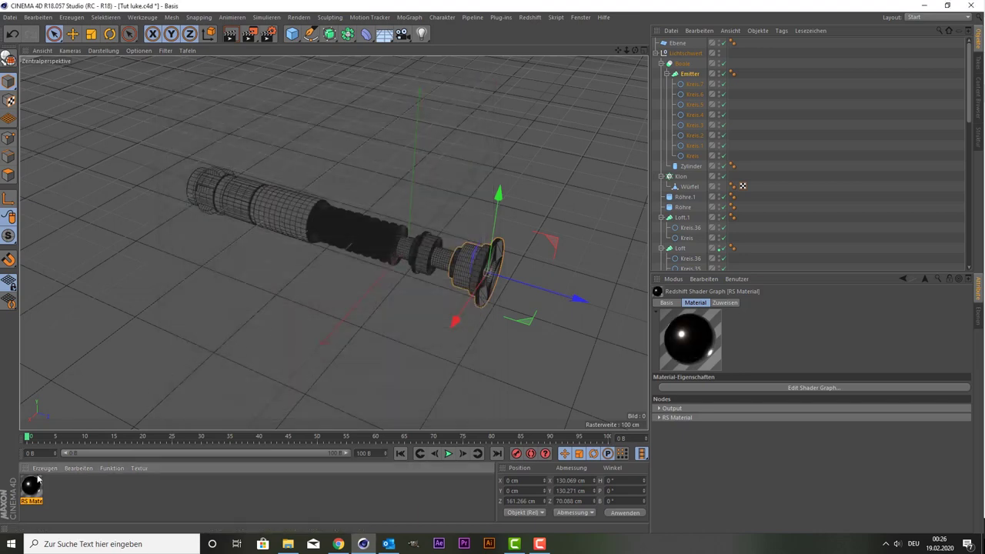
left_click_drag(33, 484, 688, 76)
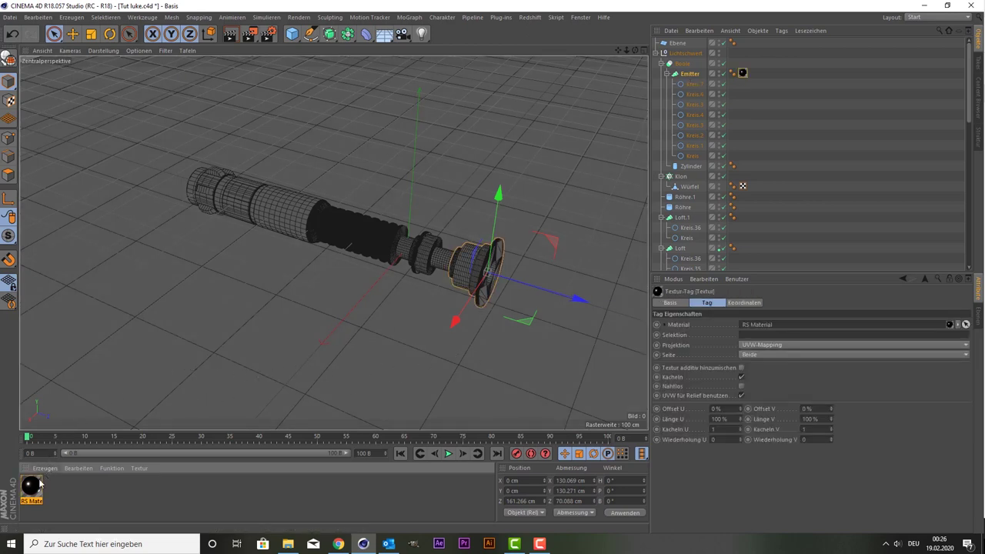
Step: Tag Boole, Röhre, Röhre.1 and Klon with RS Material, then switch the viewport to Gouraud shading
left_click_drag(687, 65, 686, 63)
left_click(689, 74)
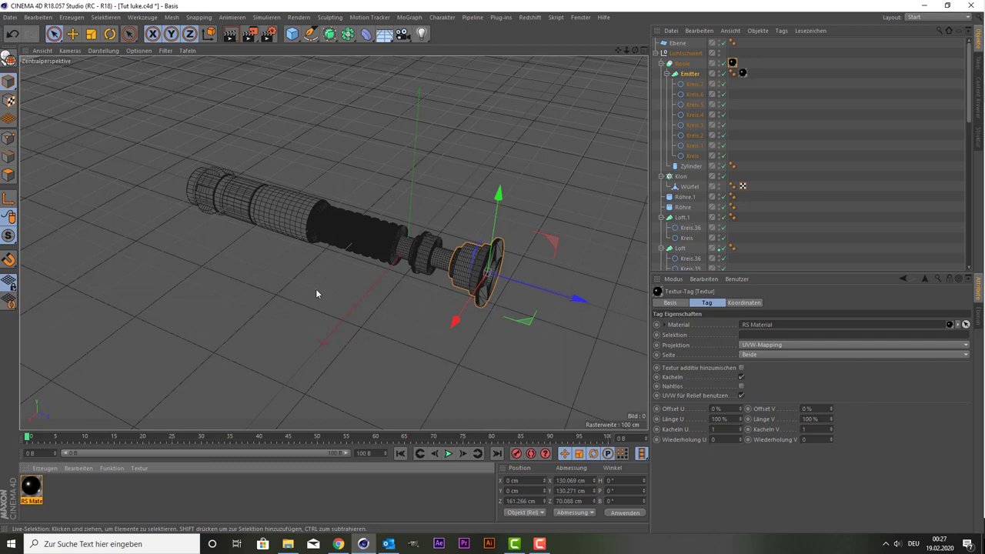
left_click(220, 214)
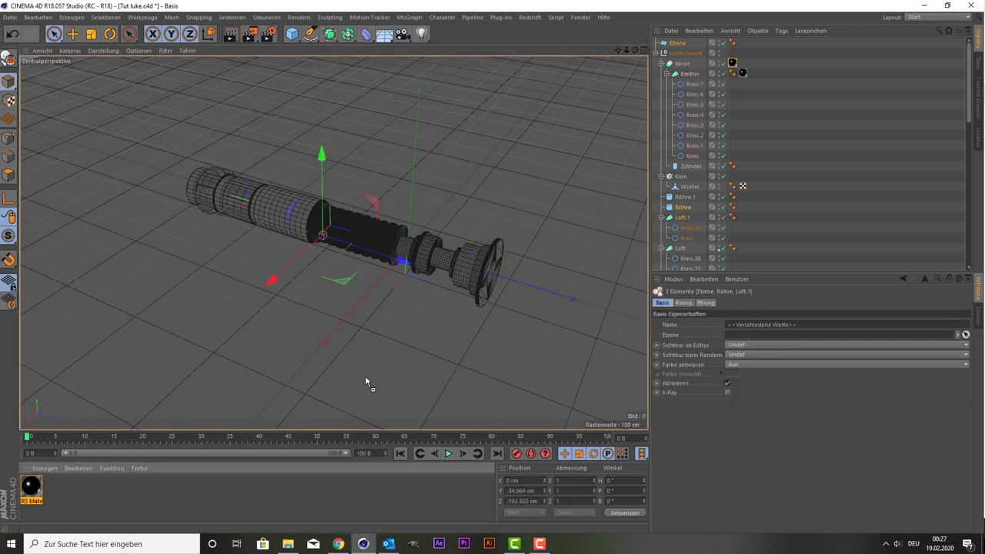
scroll(682, 214, "down", 1)
left_click_drag(689, 200, 688, 201)
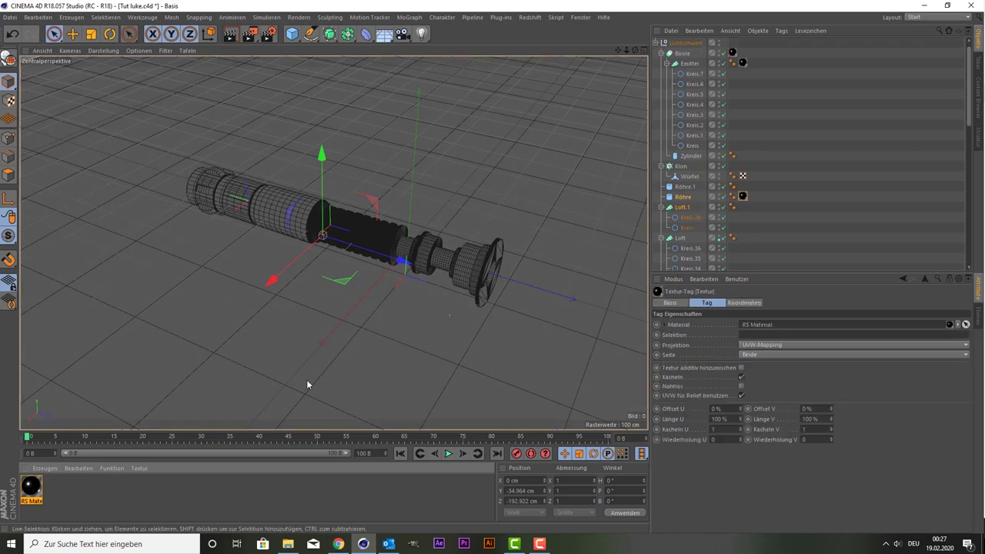
left_click_drag(28, 483, 685, 189)
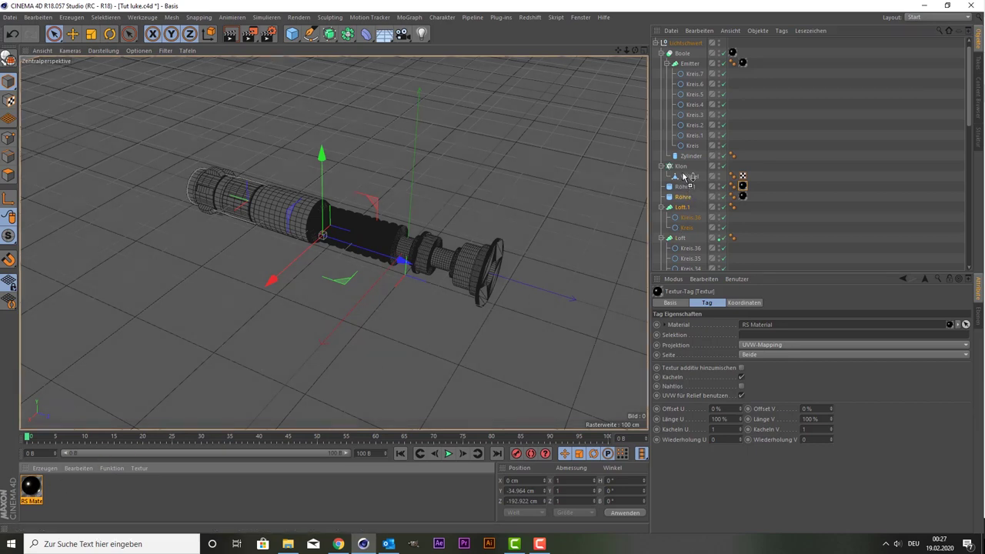
left_click_drag(682, 171, 682, 167)
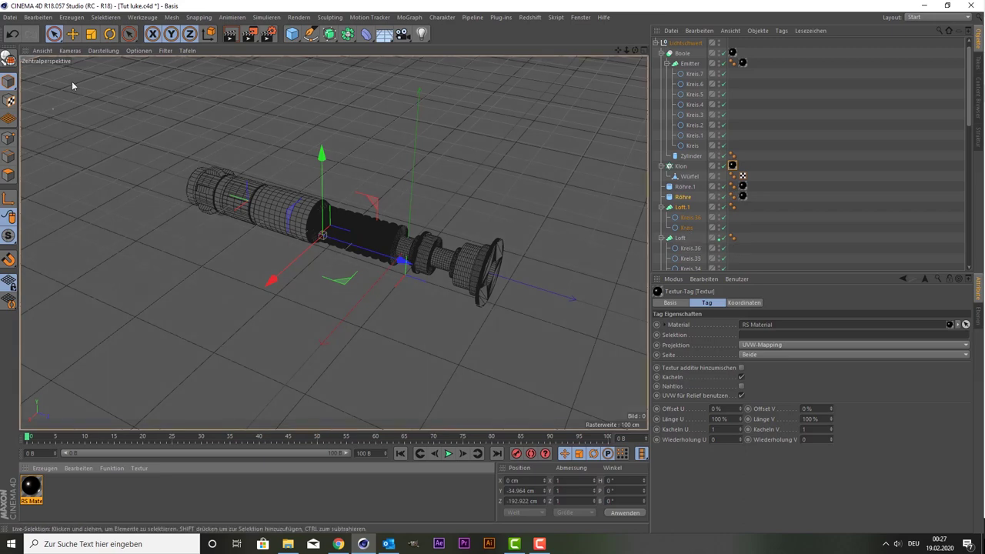
left_click(90, 51)
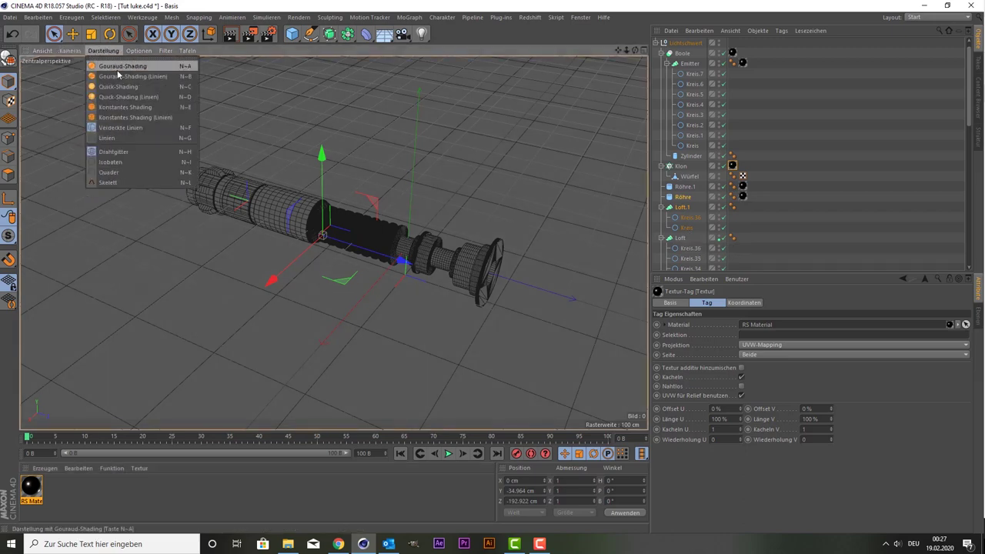
left_click(117, 68)
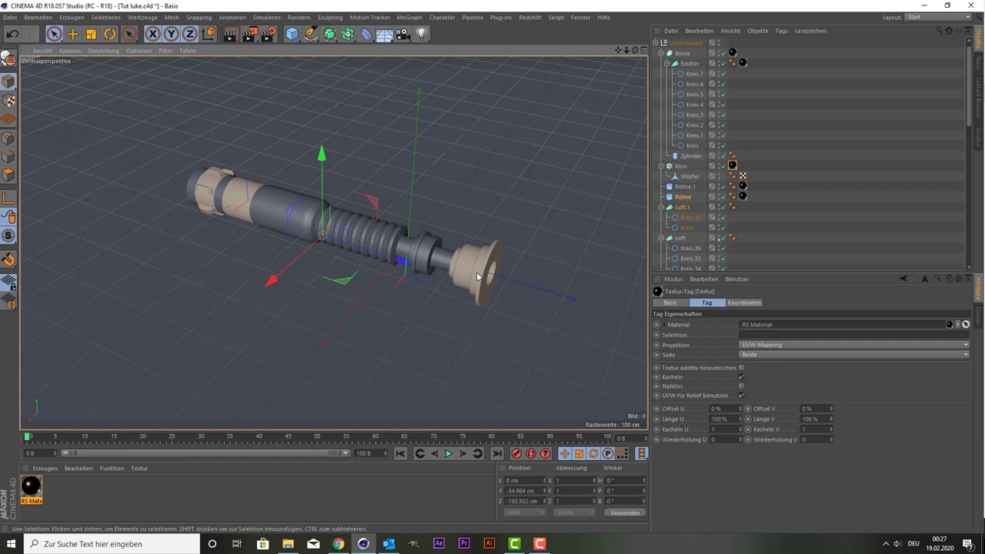
Step: View the hypebeast Luke Skywalker lightsaber photo from Blue Prints, then return to Cinema 4D
left_click(284, 544)
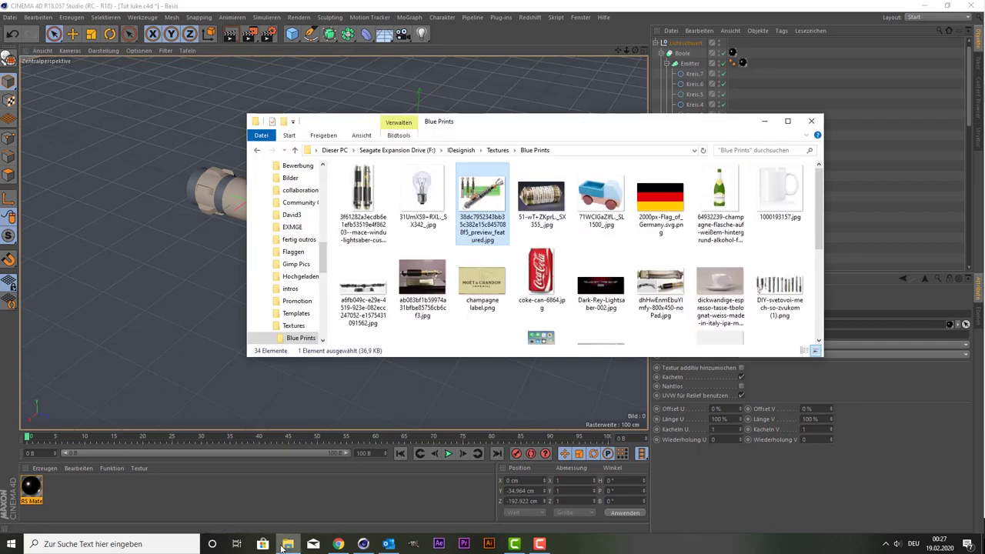
scroll(492, 296, "down", 5)
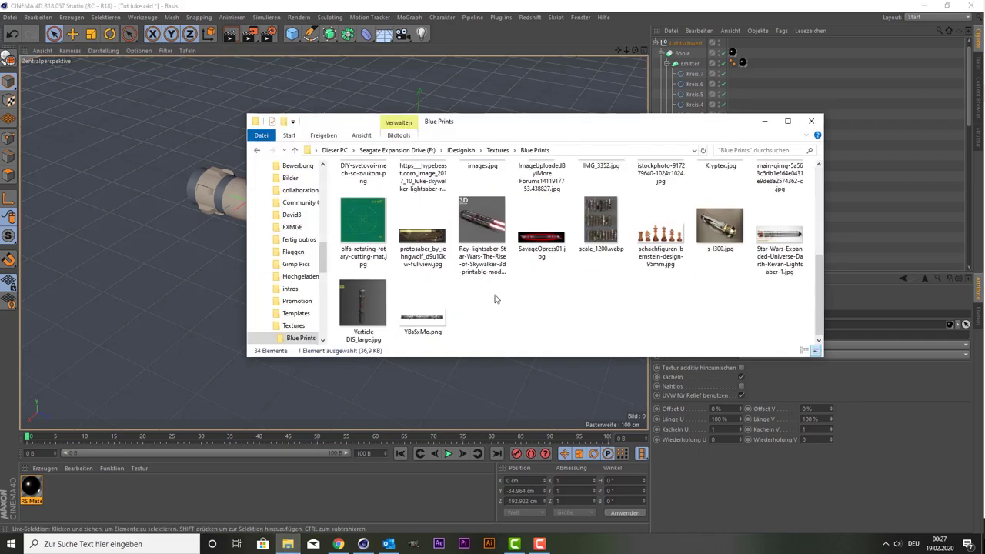
scroll(422, 304, "up", 2)
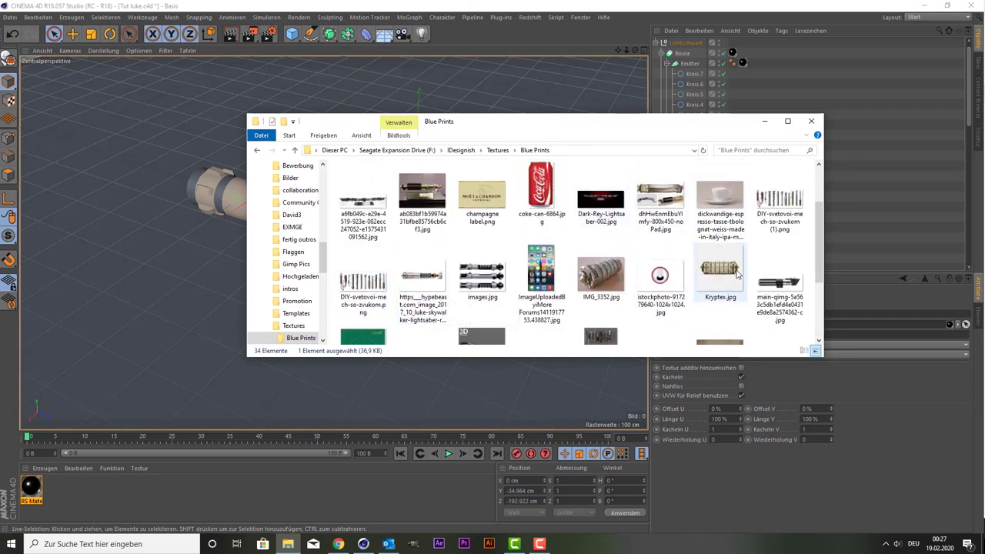
scroll(590, 306, "down", 1)
scroll(590, 306, "down", 1)
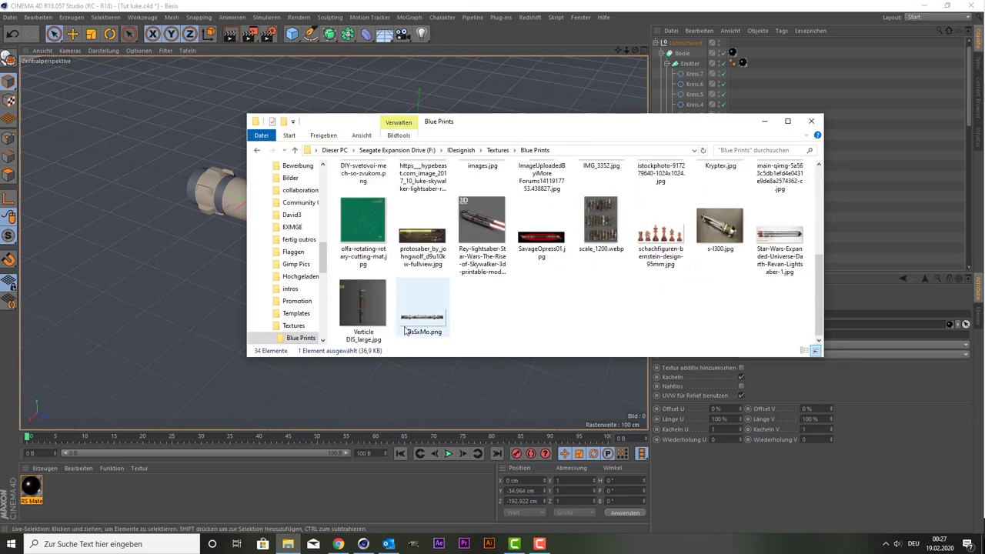
scroll(412, 299, "up", 3)
scroll(413, 299, "down", 1)
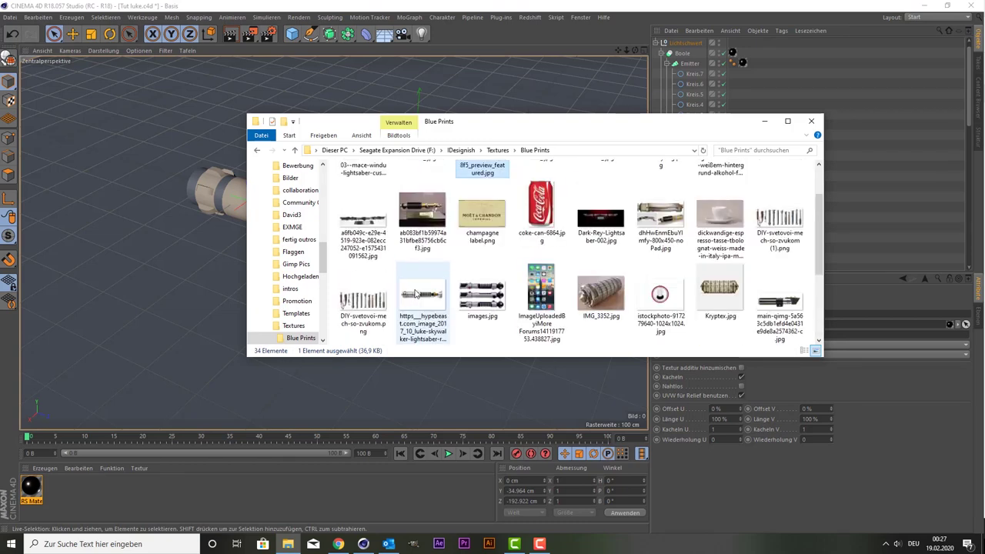
double_click(416, 296)
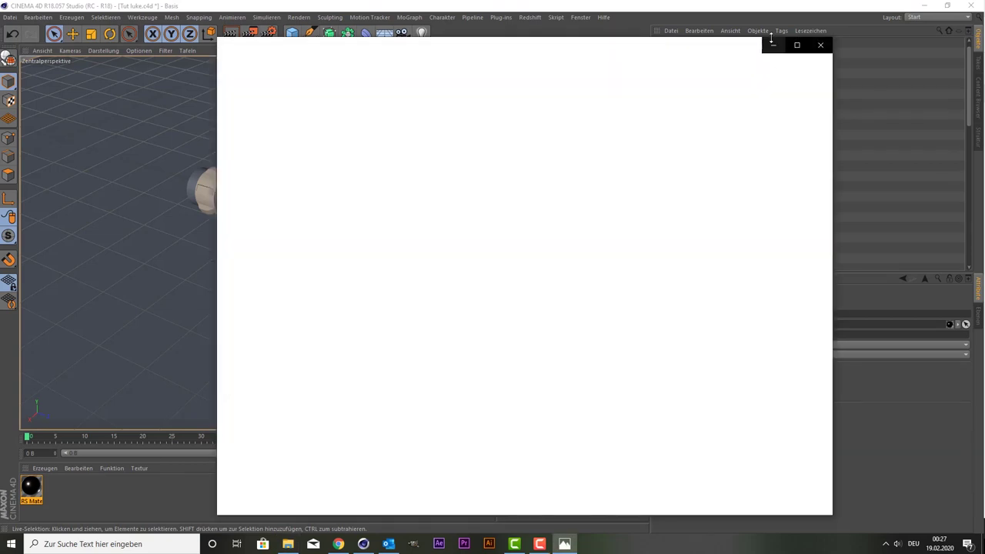
mouse_move(523, 292)
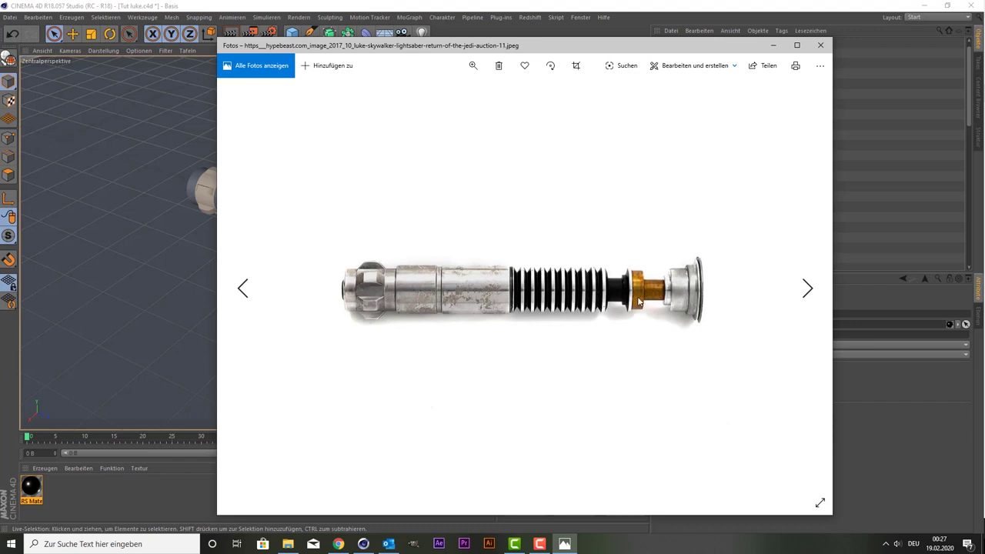
left_click(773, 46)
left_click(760, 119)
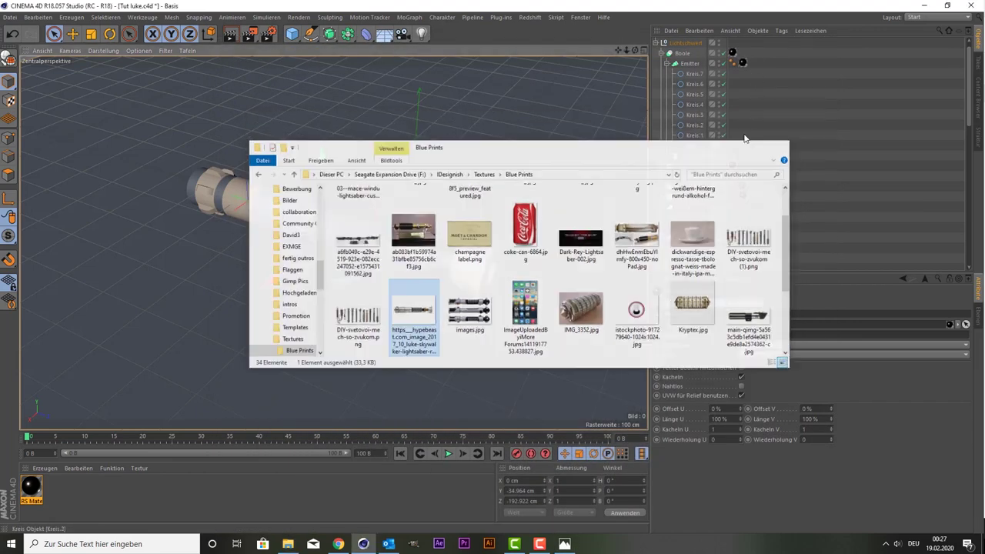
left_click(45, 467)
mouse_move(76, 393)
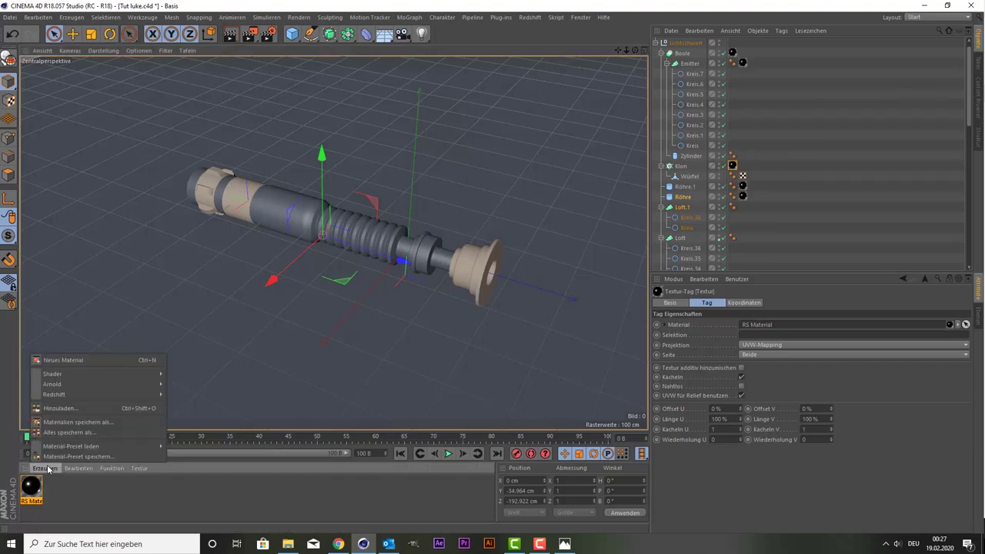
mouse_move(182, 394)
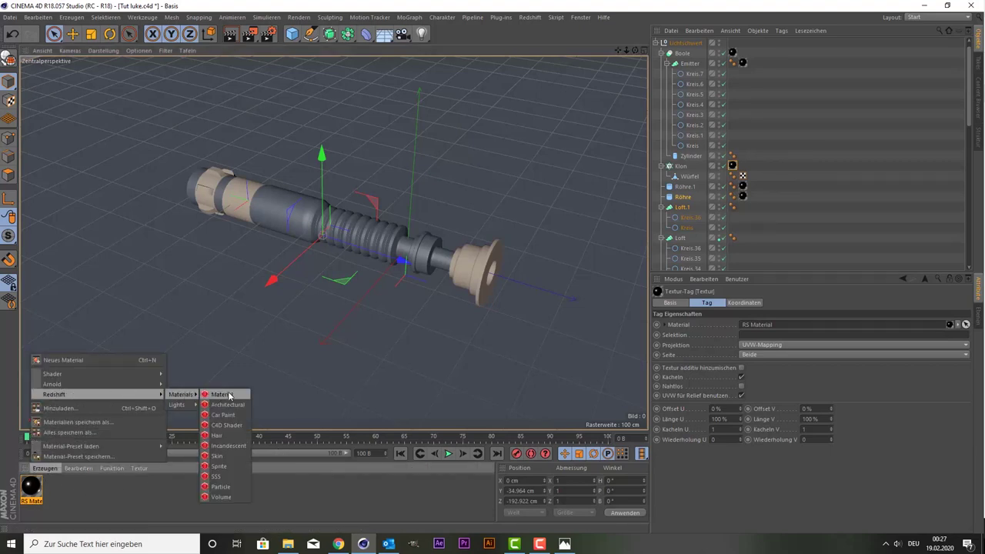
Step: Create a new Redshift material with the Copper preset and apply it to Mittelstück
left_click(227, 394)
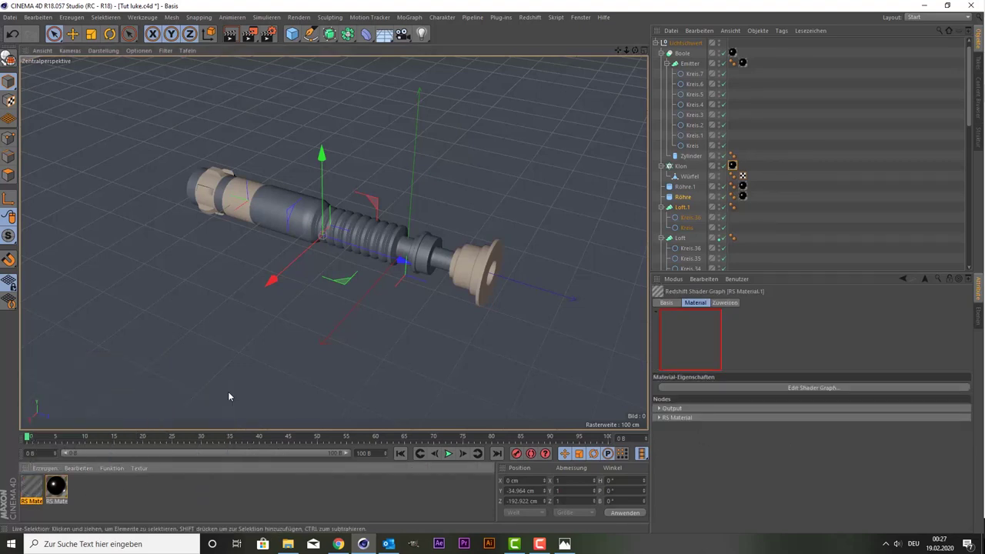
double_click(30, 486)
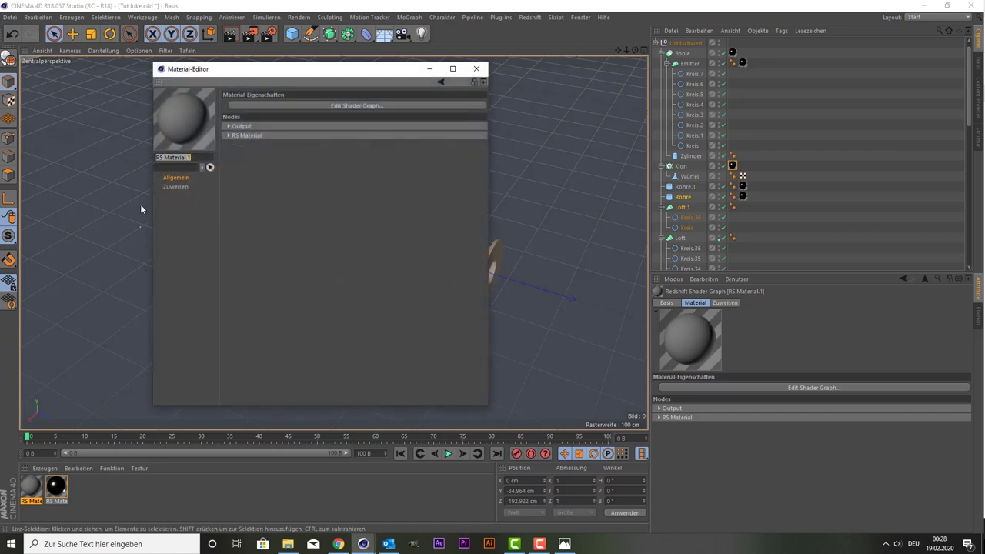
left_click(229, 136)
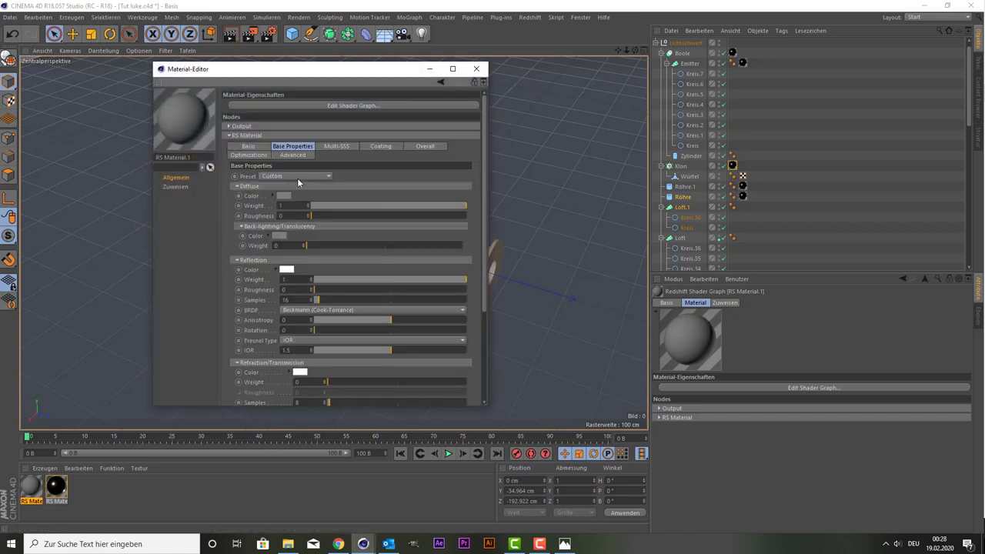
left_click(297, 177)
left_click(287, 249)
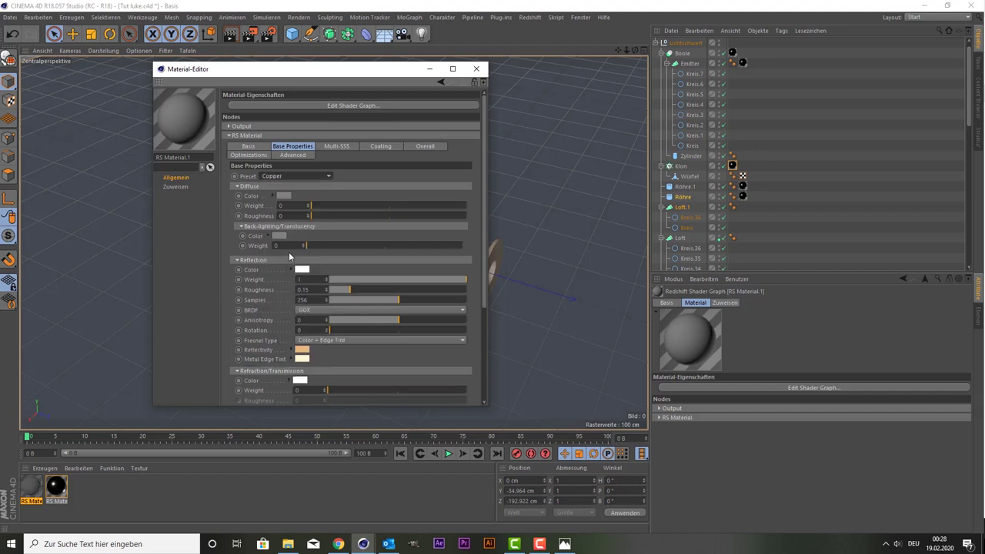
left_click(477, 68)
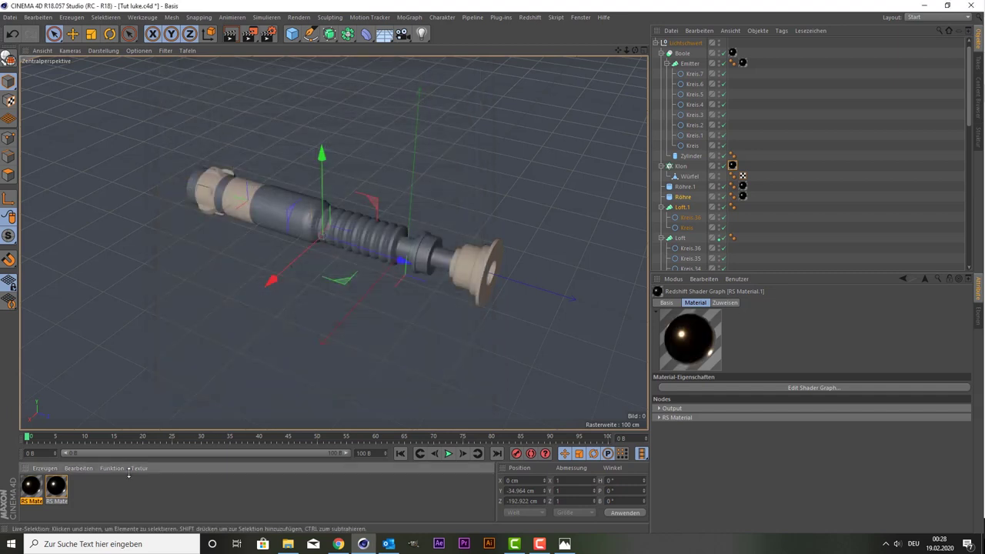
mouse_move(33, 496)
left_mouse_down()
mouse_move(416, 273)
mouse_move(674, 171)
mouse_move(686, 270)
left_mouse_up()
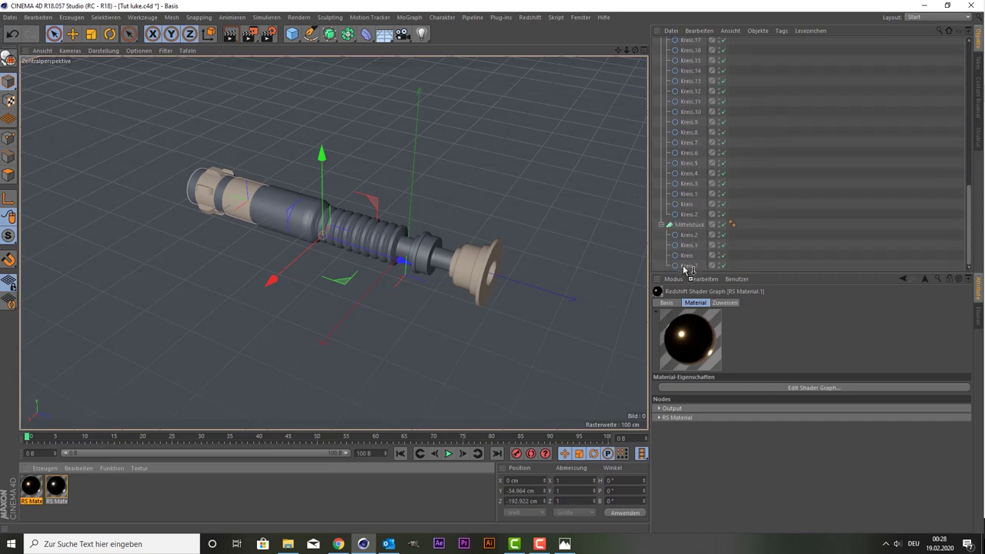
left_click_drag(687, 269, 687, 227)
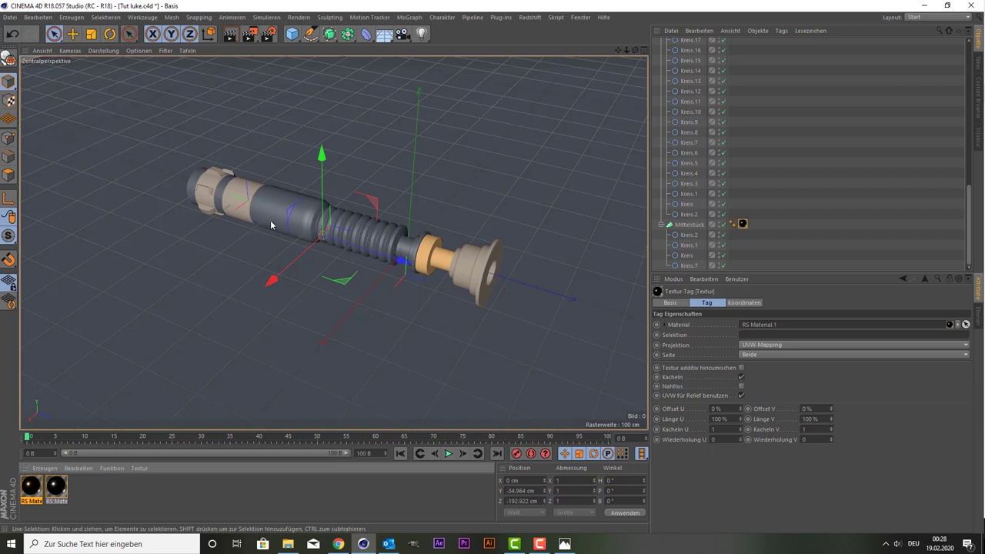
Step: Look at the lightsaber reference photo again, then return to the Cinema 4D scene
left_click(288, 543)
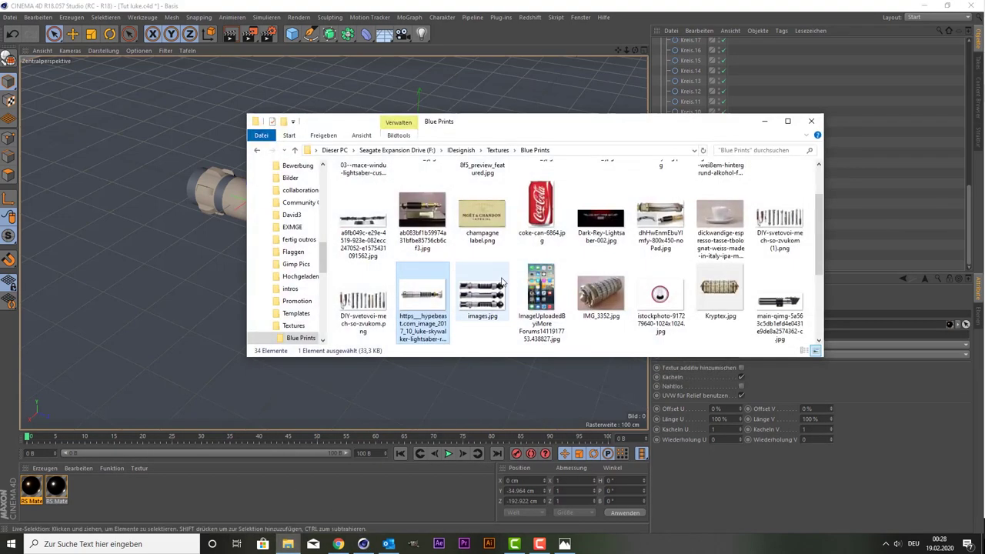
double_click(422, 293)
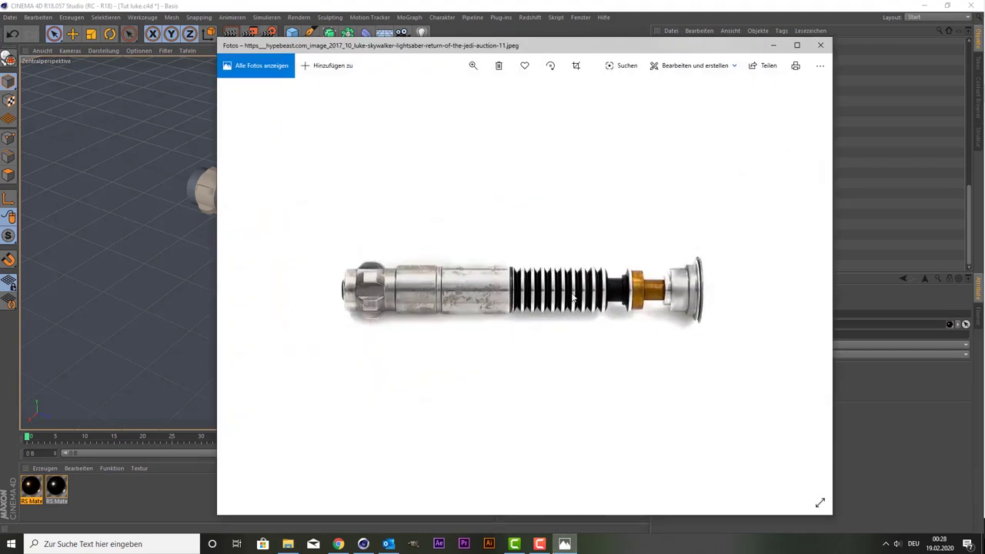
left_click(820, 46)
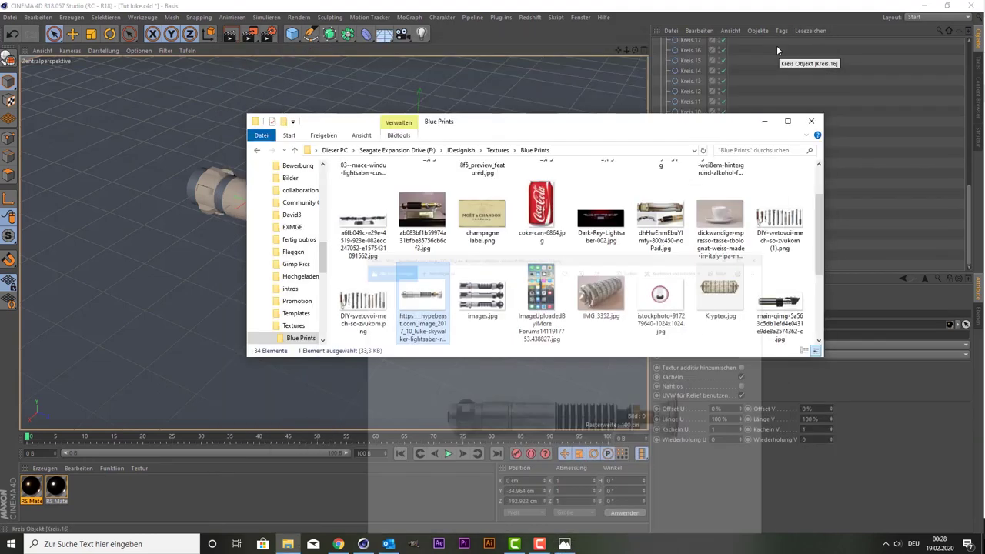
left_click(173, 262)
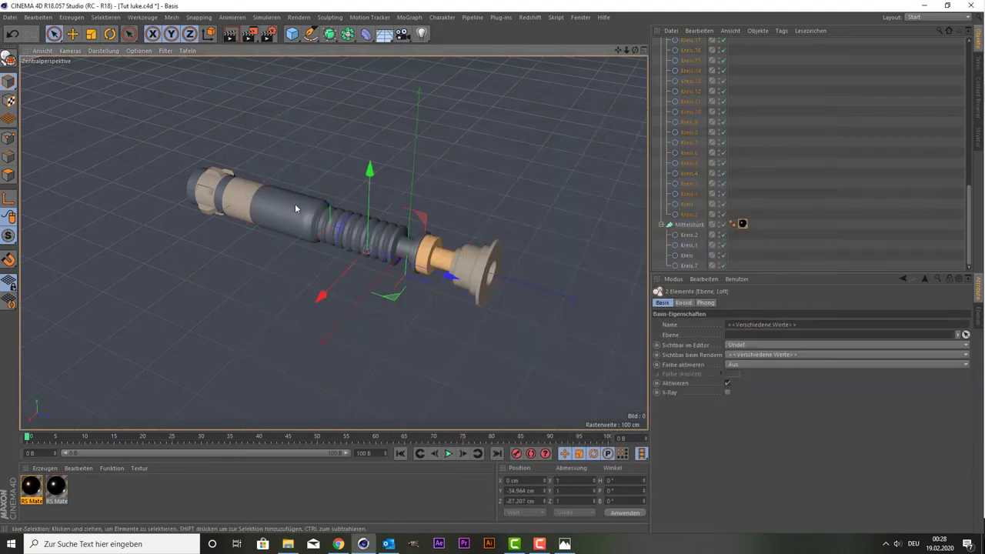
Step: Convert the Loft grip into an editable polygon object with C
scroll(684, 200, "up", 5)
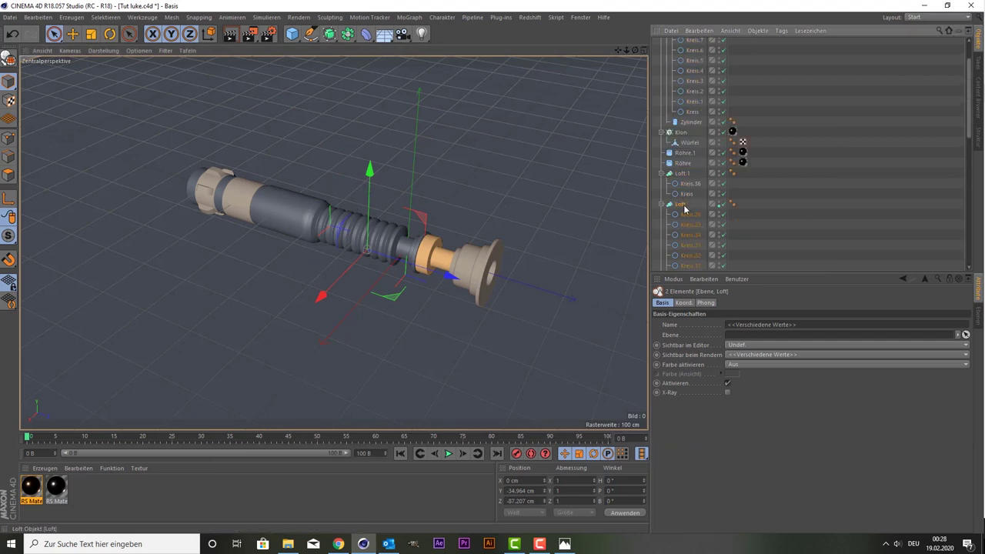
left_click(684, 209)
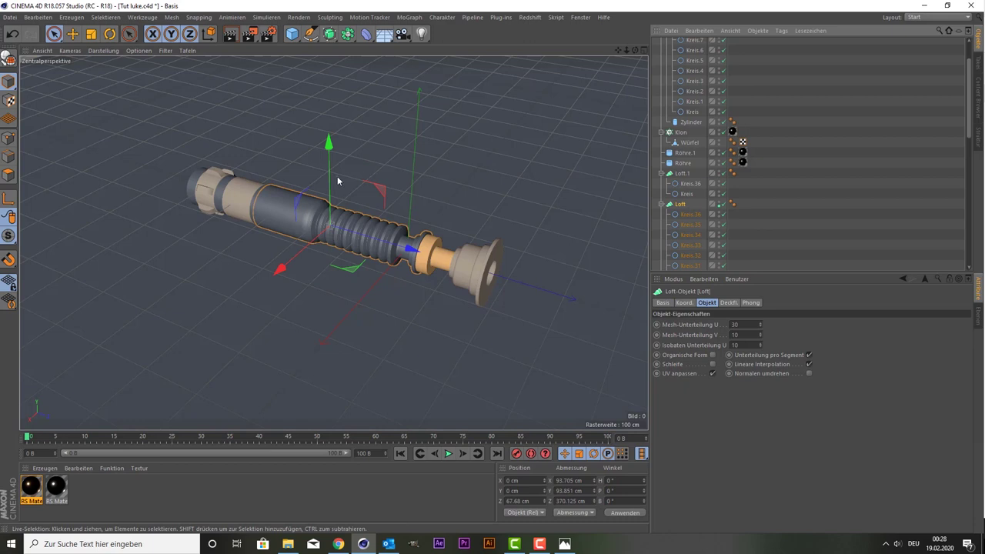
key("c")
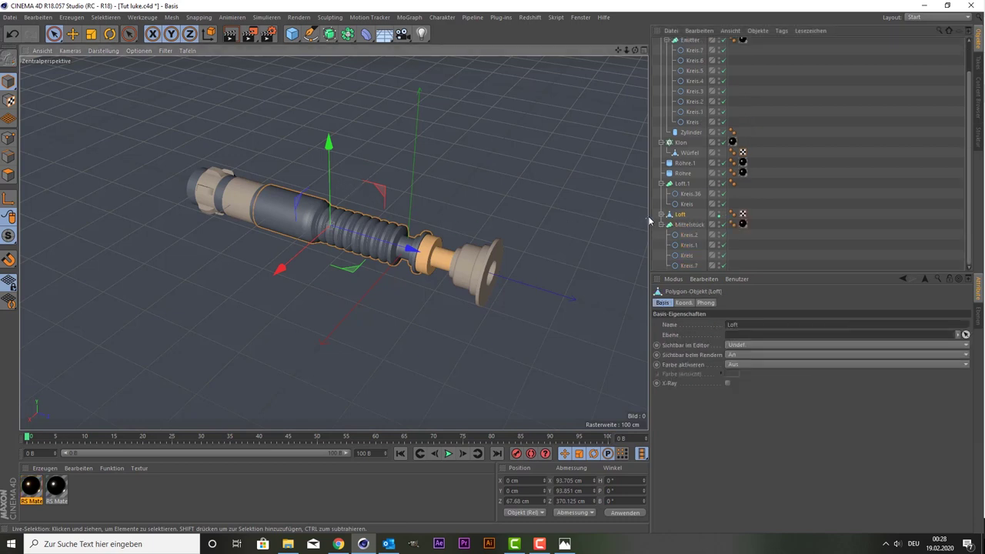
Step: Expand the Loft to check its caps Deckfläche 1 and 2, then reselect the Loft
left_click(661, 214)
left_click(693, 224)
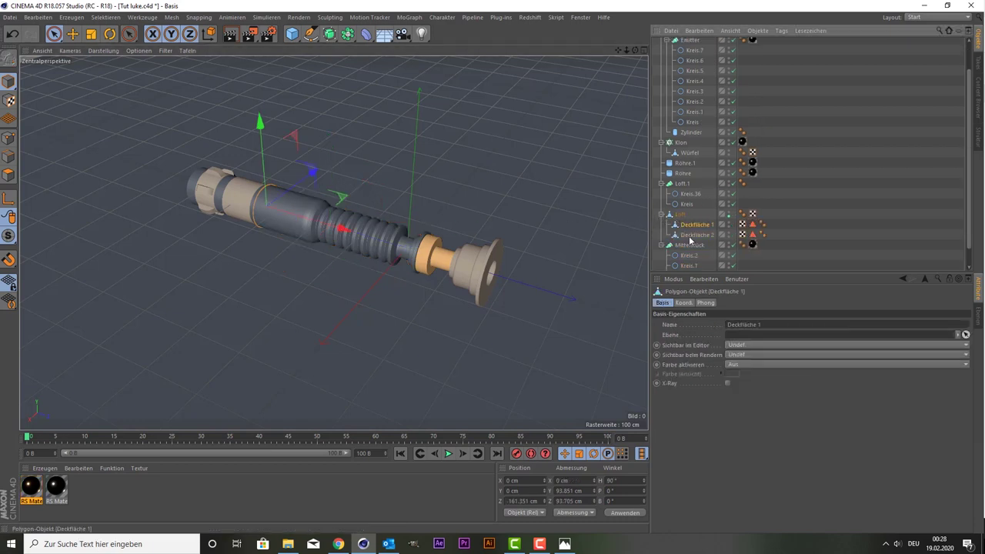
left_click(694, 234)
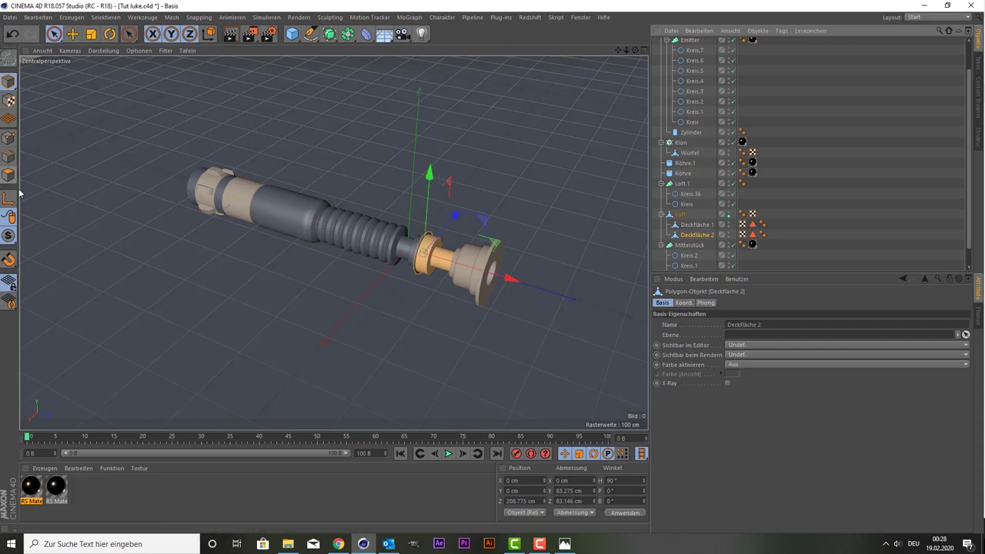
scroll(334, 254, "up", 3)
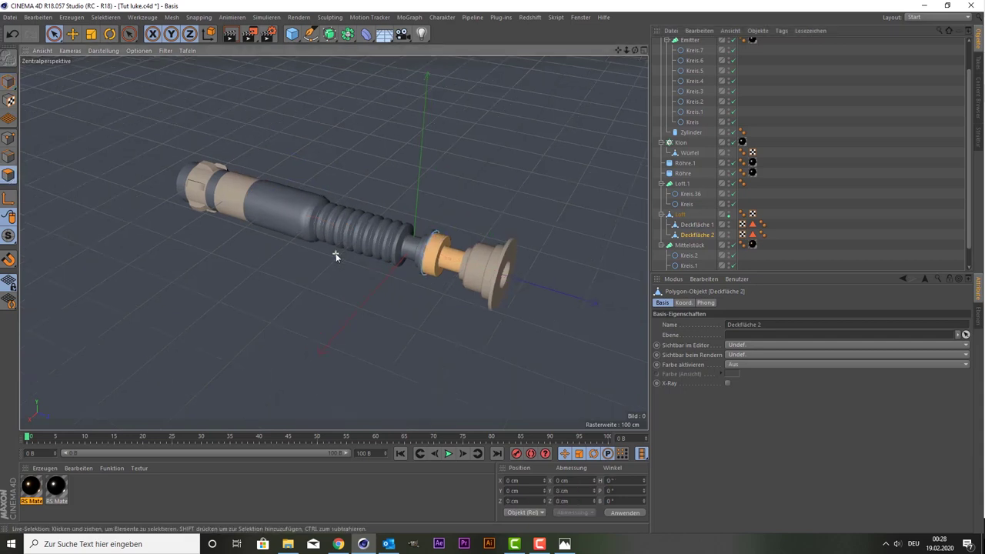
left_click(680, 215)
scroll(207, 270, "up", 3)
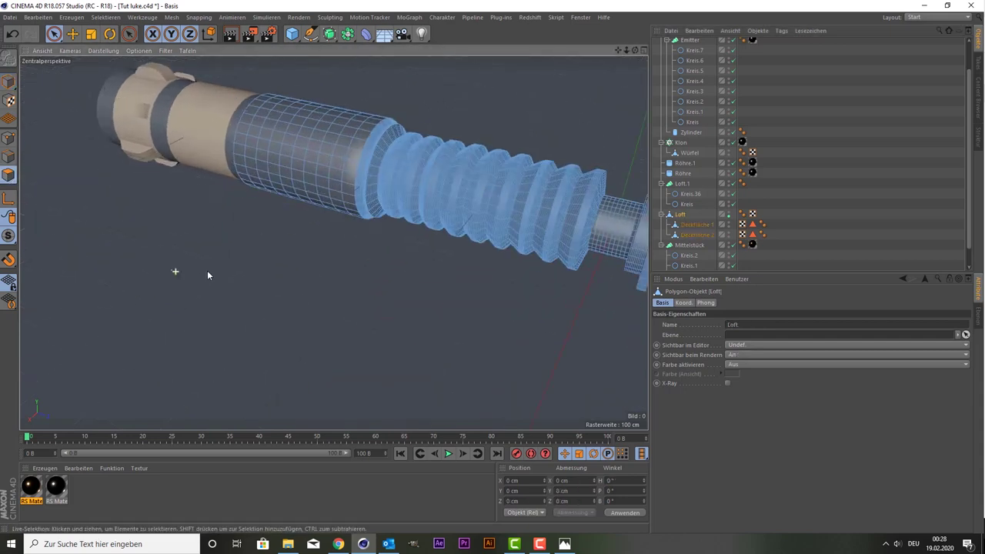
scroll(431, 202, "up", 2)
scroll(525, 171, "up", 2)
scroll(522, 168, "up", 2)
scroll(523, 168, "up", 2)
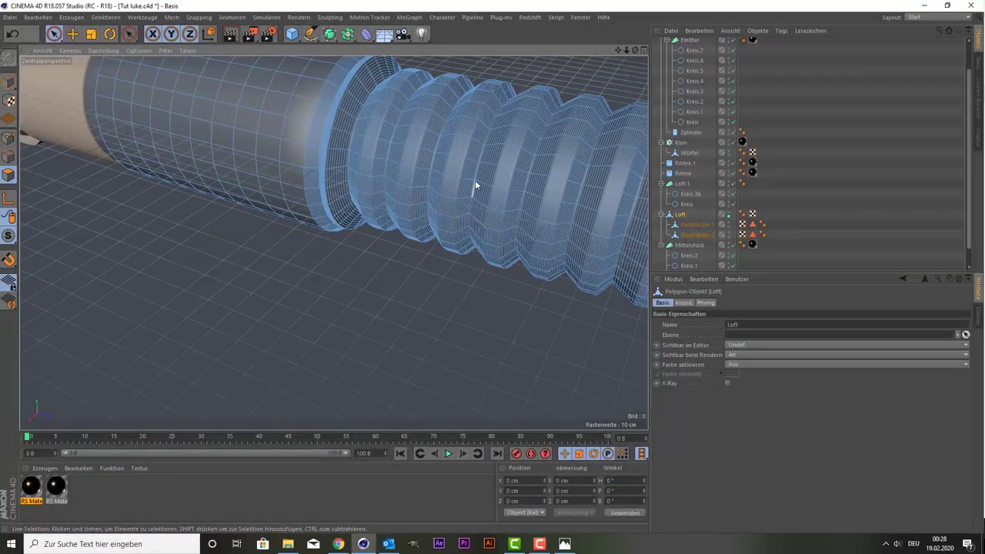
scroll(492, 173, "up", 2)
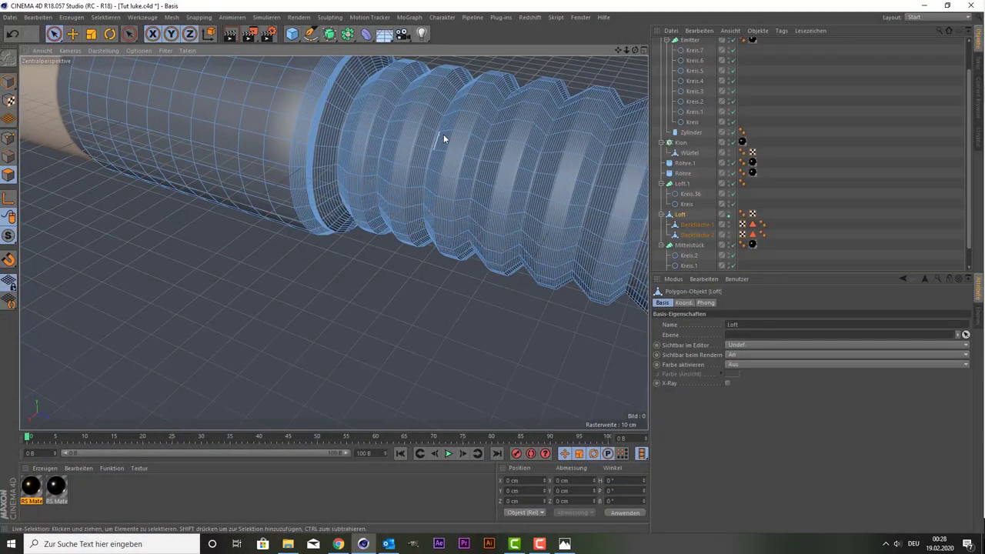
scroll(413, 175, "down", 3)
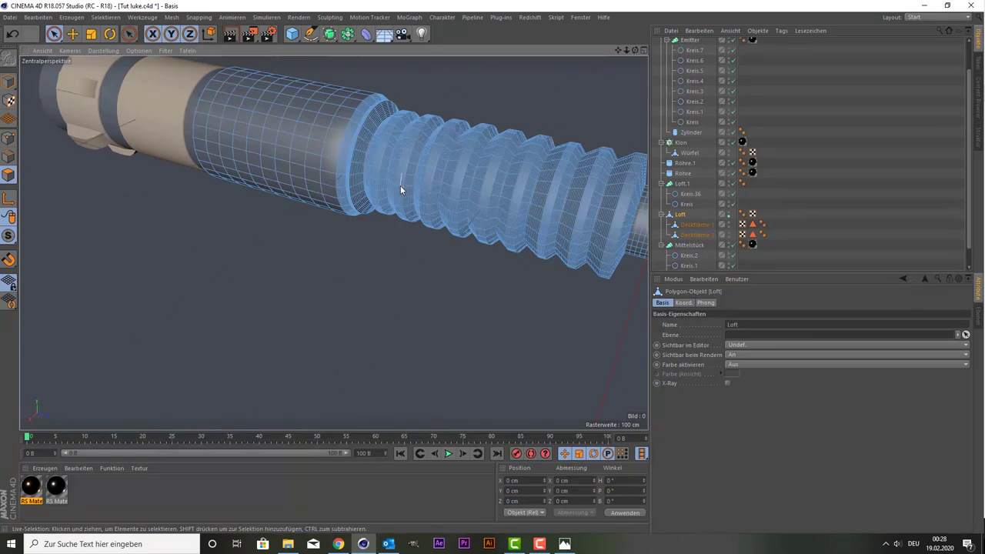
scroll(400, 185, "down", 1)
scroll(400, 187, "up", 2)
scroll(400, 187, "up", 1)
scroll(400, 186, "down", 2)
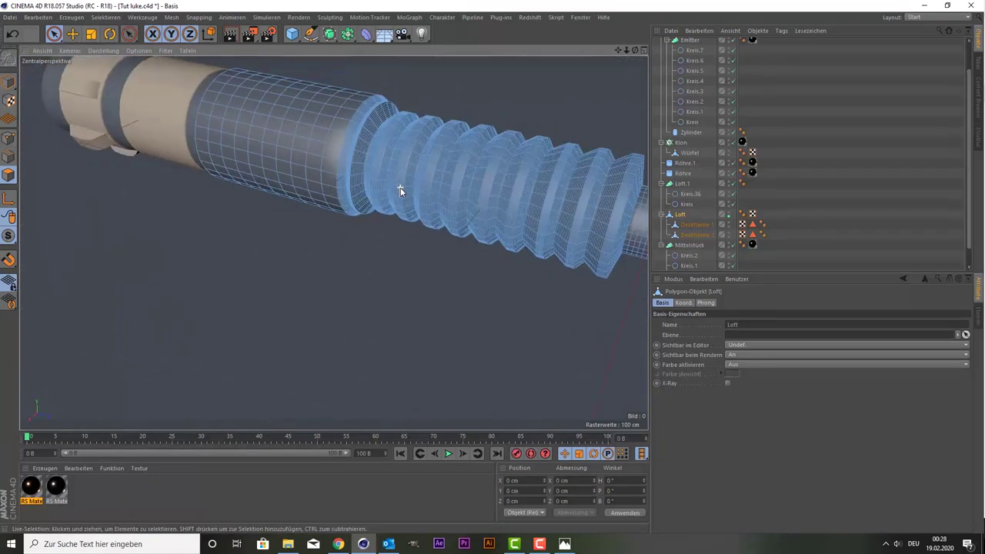
scroll(400, 189, "down", 1)
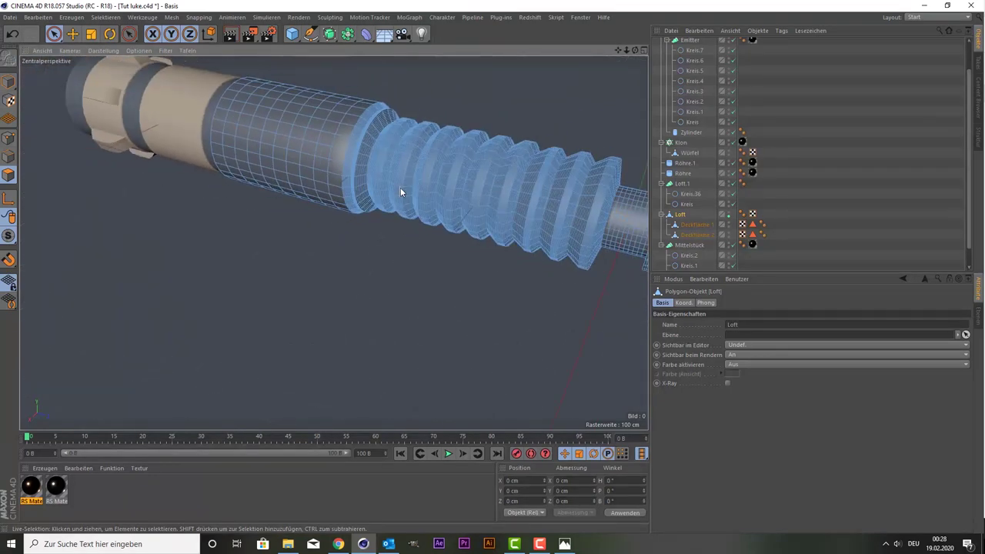
scroll(400, 187, "down", 1)
scroll(400, 187, "down", 1)
scroll(400, 187, "down", 1)
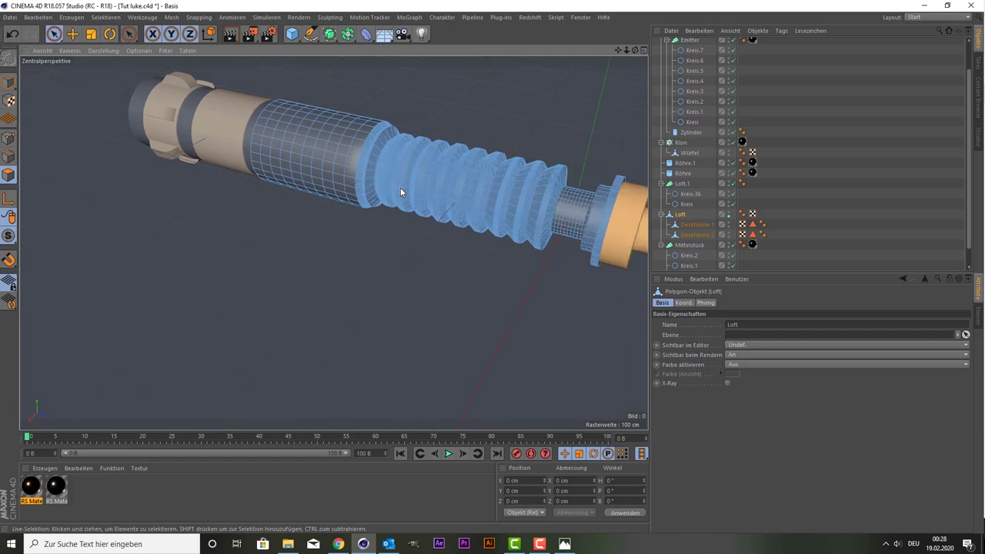
scroll(400, 192, "up", 1)
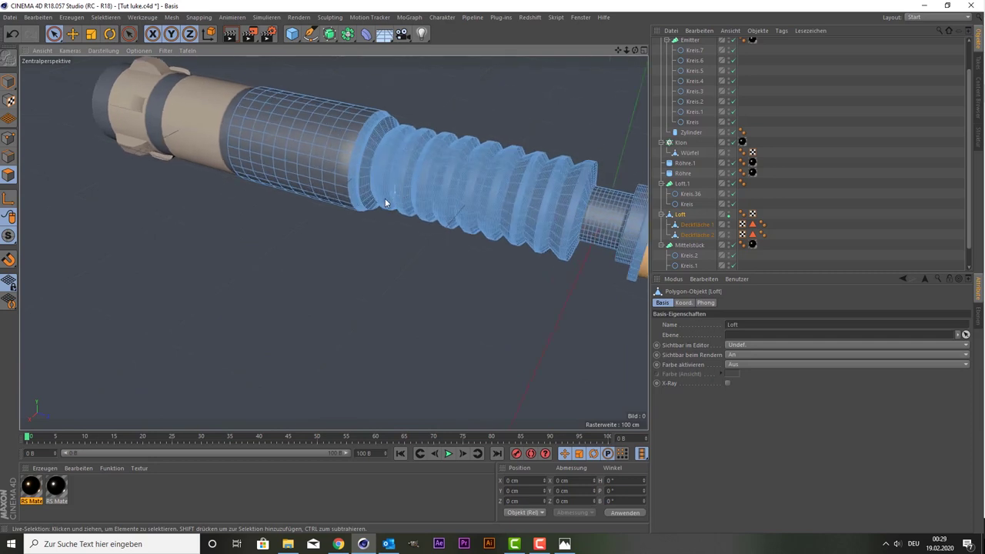
Step: Maximize the Rechts view, close in on the ribbed Loft grip, and open the selection-tool flyout
middle_click(123, 171)
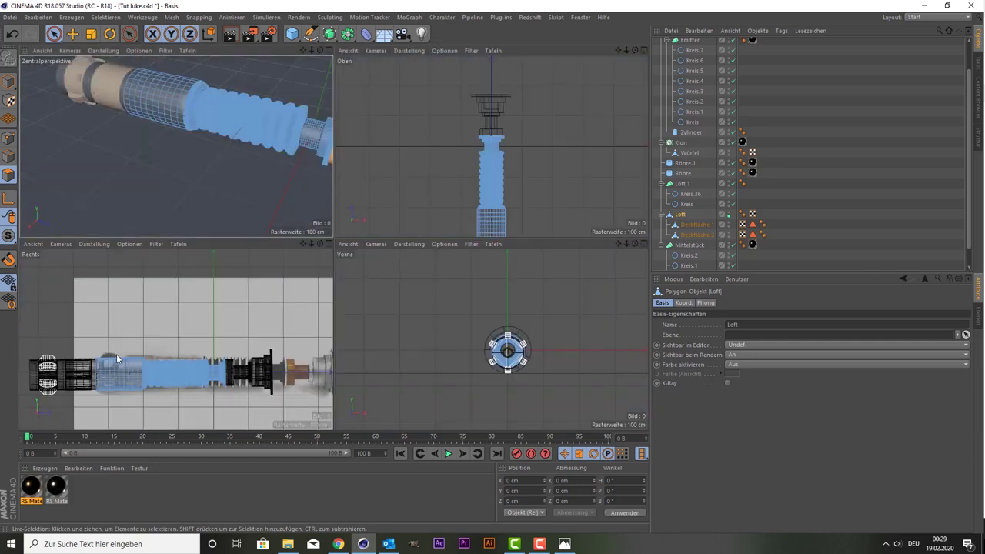
middle_click(144, 341)
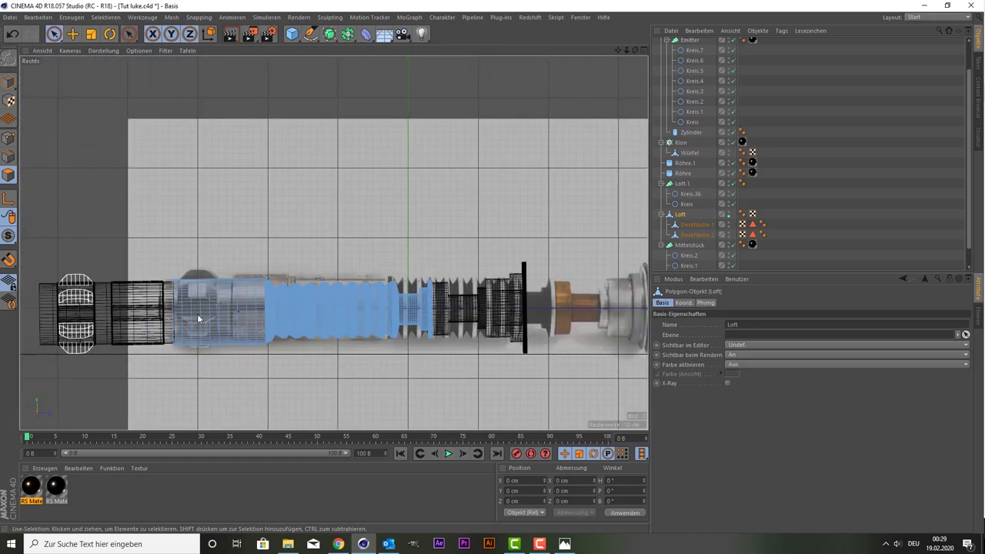
scroll(362, 357, "up", 1)
scroll(387, 361, "up", 1)
scroll(387, 362, "up", 2)
scroll(387, 362, "up", 1)
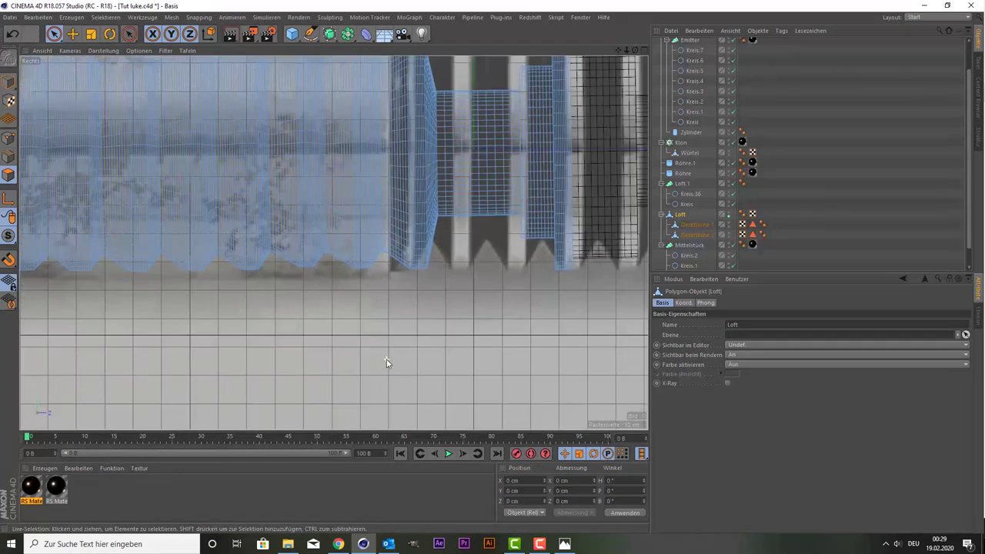
scroll(392, 338, "down", 3)
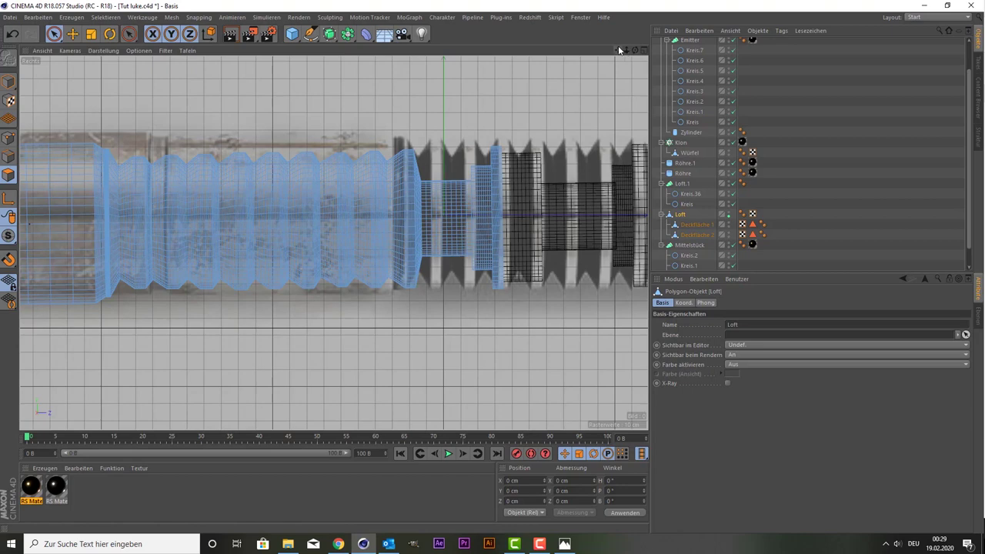
left_click_drag(617, 47, 643, 62)
middle_click_drag(334, 243, 380, 220, "alt")
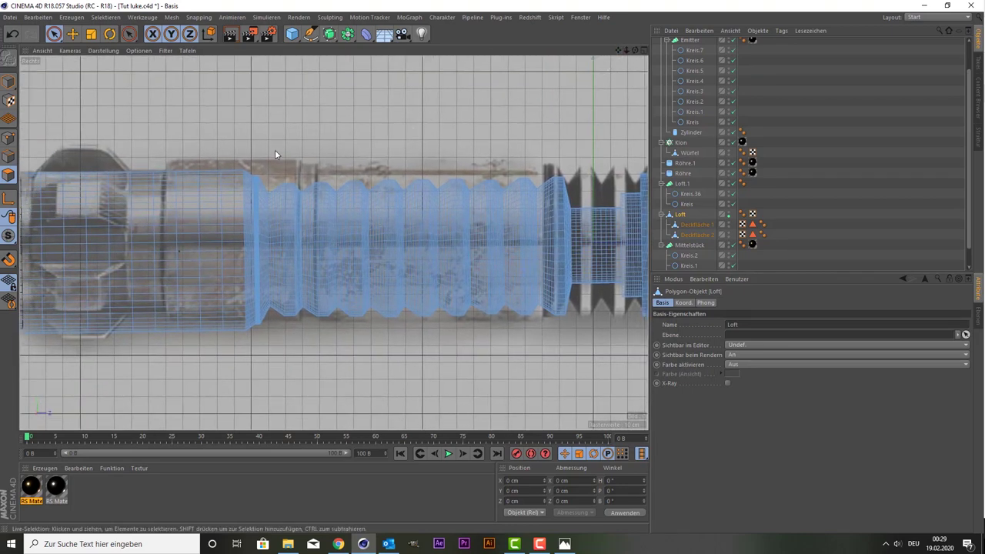
left_click(53, 33)
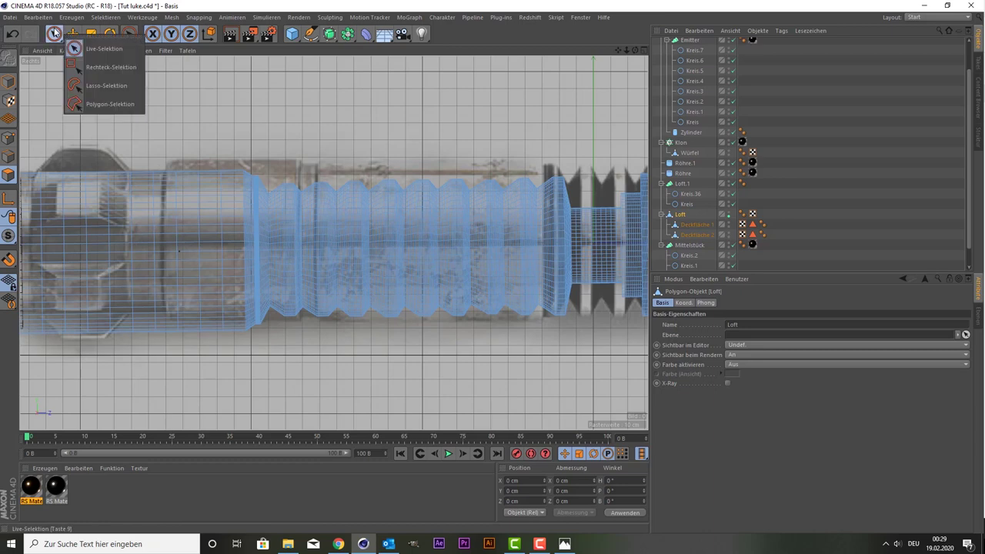
Step: Switch to rectangle selection and box-select a thin vertical band across the grip
left_click(111, 67)
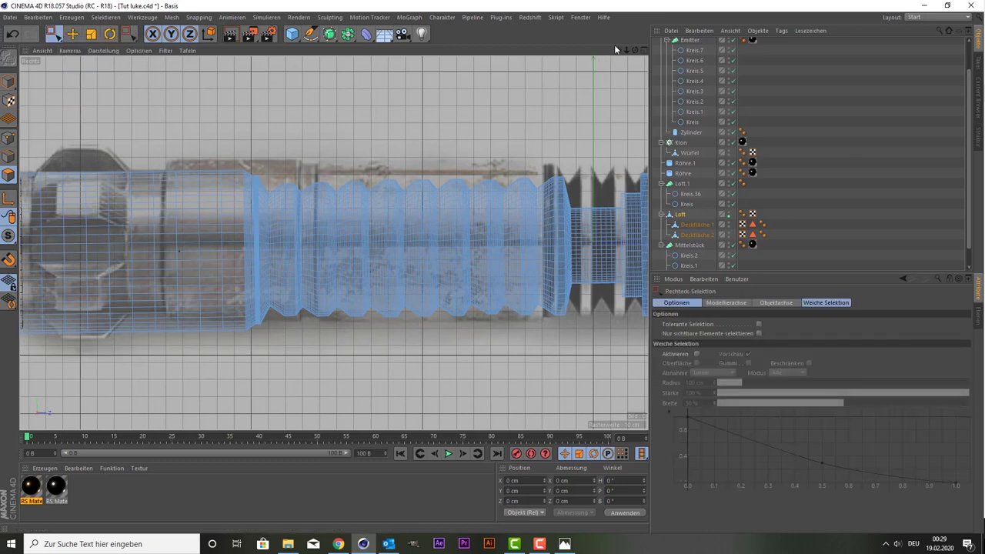
left_click_drag(615, 54, 438, 40)
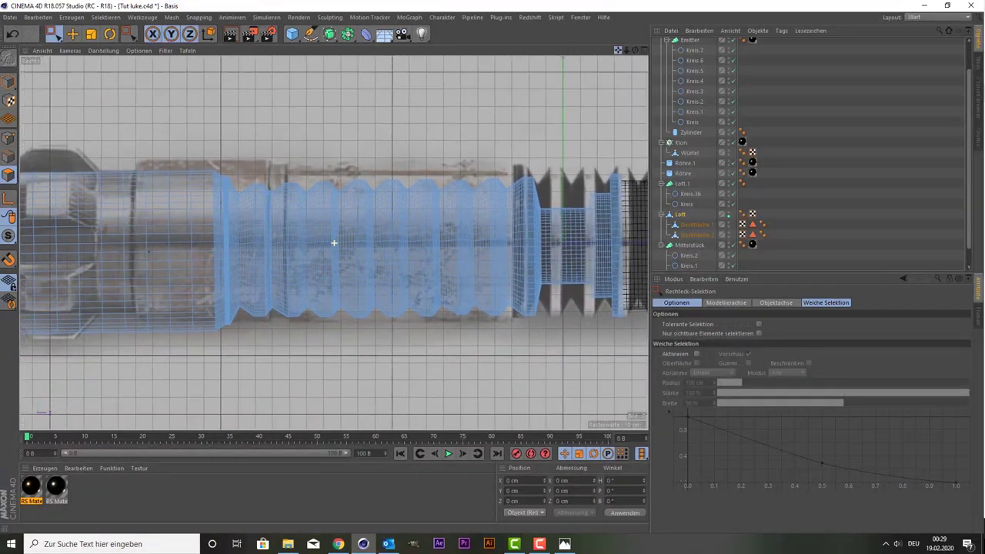
left_click_drag(334, 243, 503, 243)
scroll(286, 173, "up", 5)
scroll(285, 173, "down", 1)
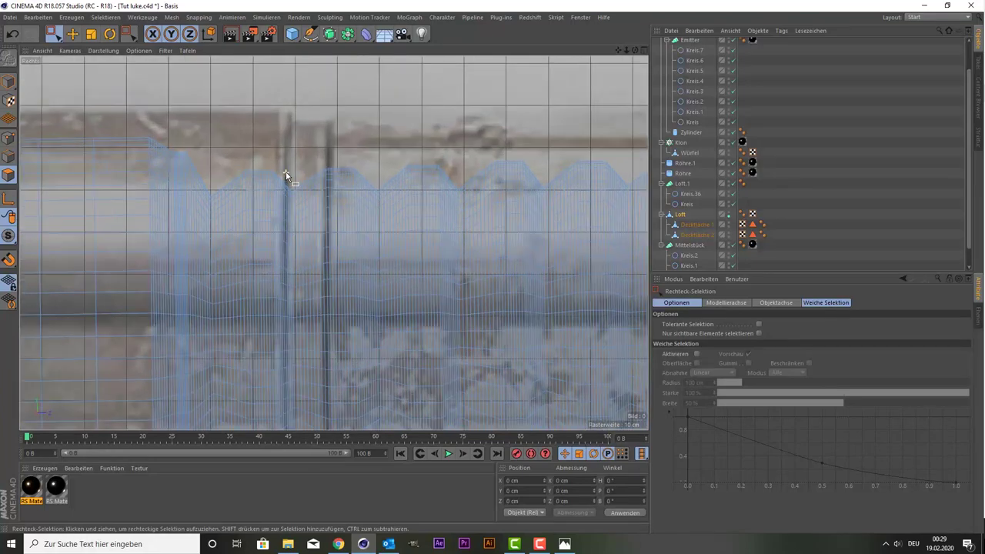
scroll(286, 173, "down", 3)
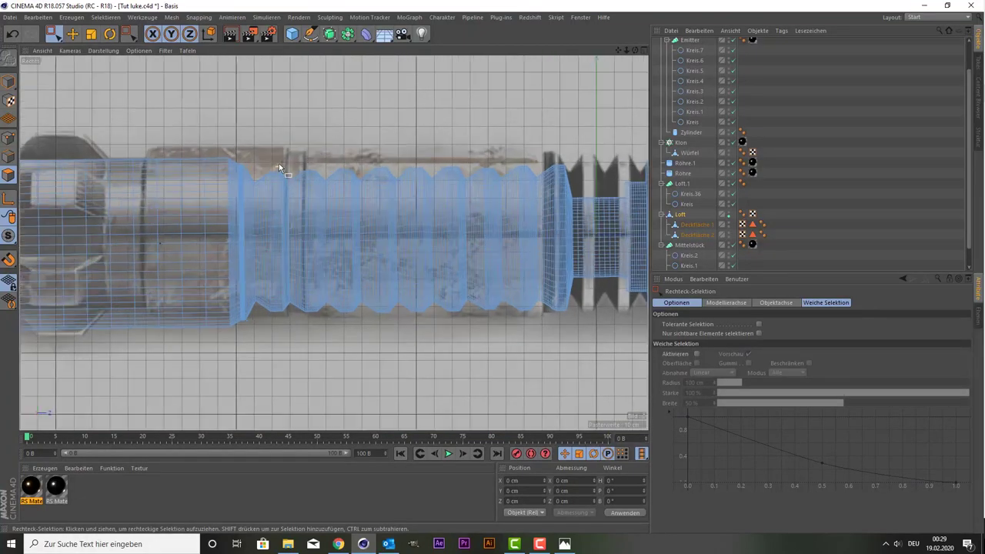
scroll(280, 165, "up", 2)
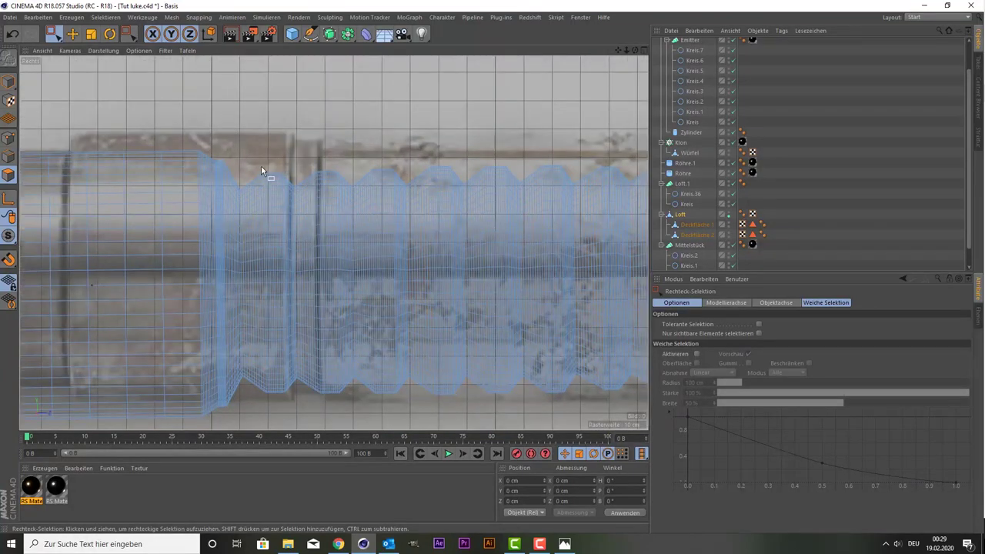
left_click_drag(260, 166, 286, 401)
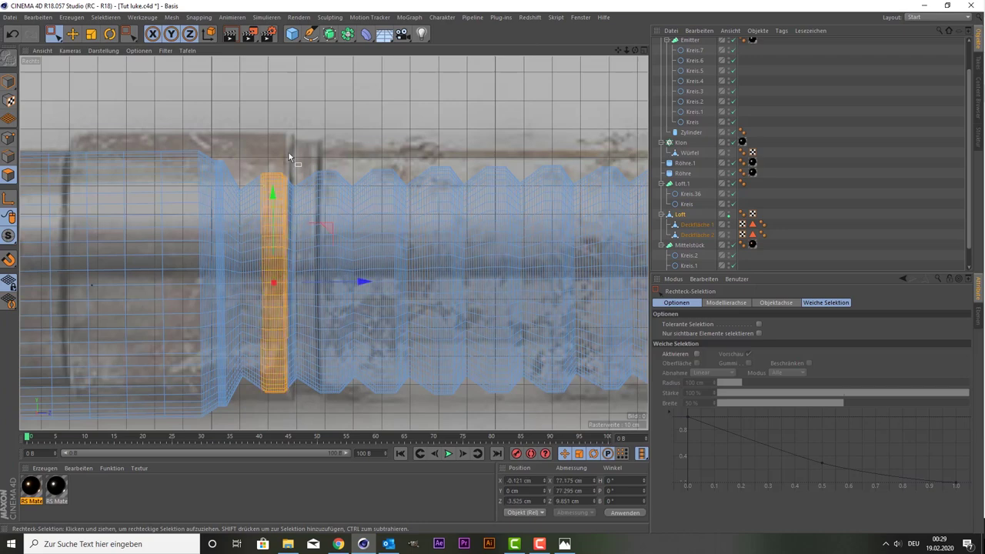
left_click_drag(264, 160, 287, 404)
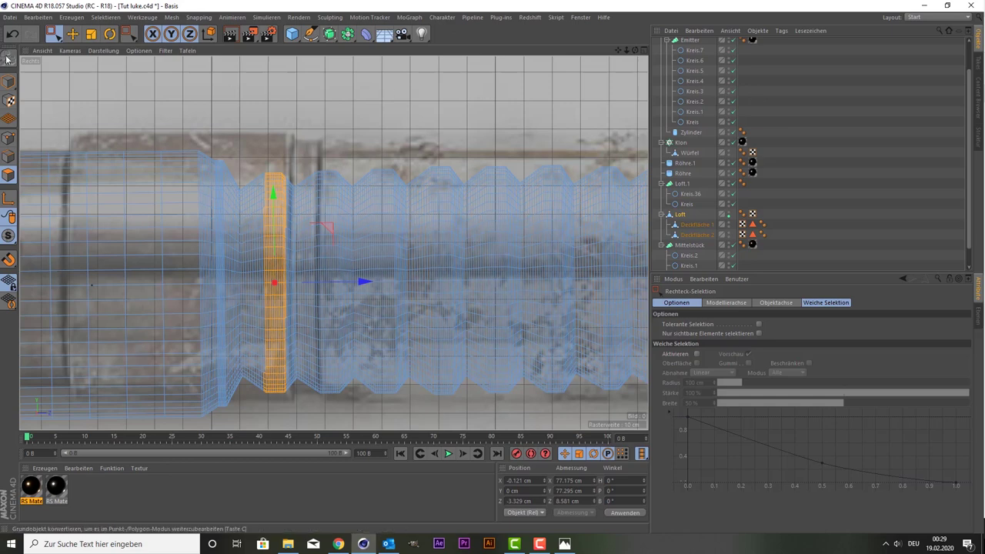
Step: Toggle 'Nur sichtbare Elemente selektieren' and reselect the thin band of grip polygons
left_click(760, 334)
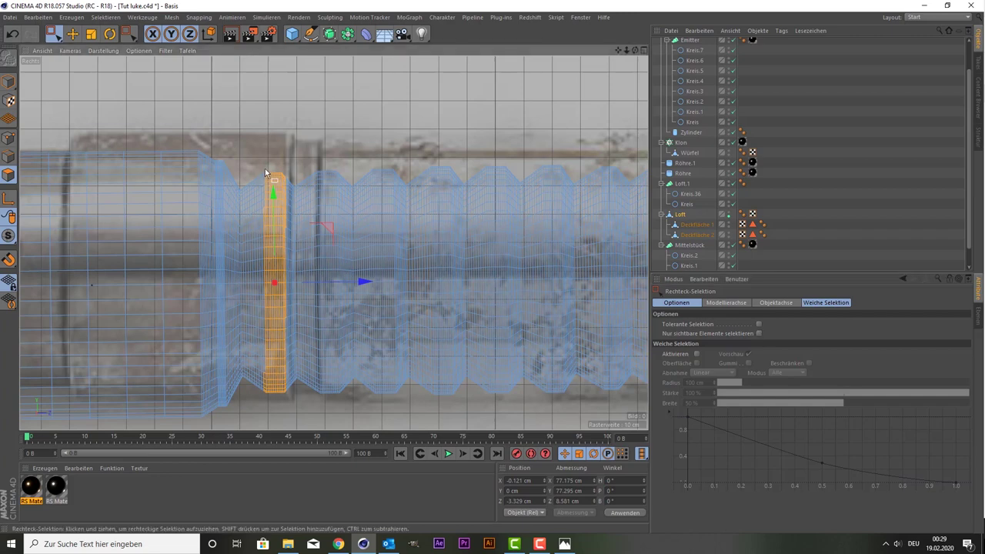
left_click_drag(264, 168, 283, 422)
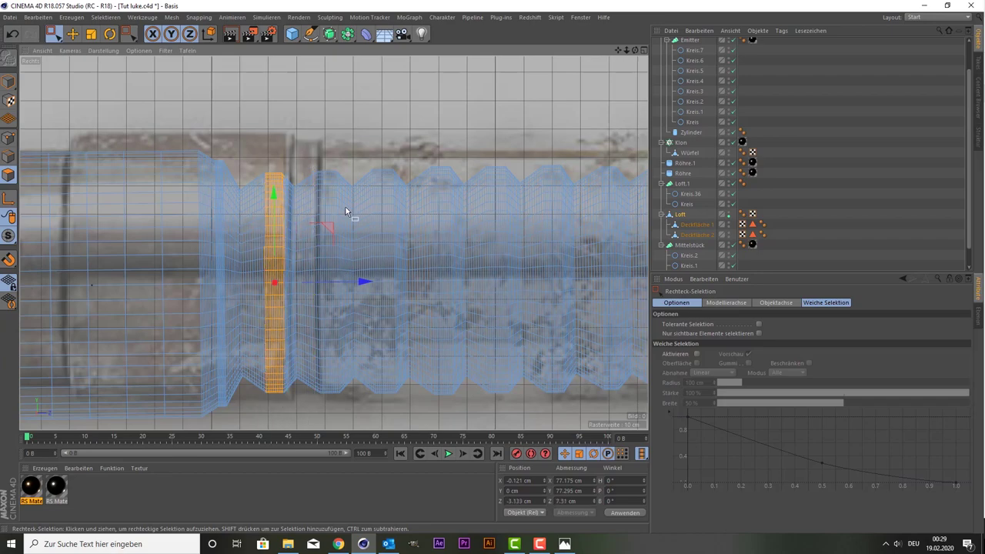
scroll(259, 259, "up", 2)
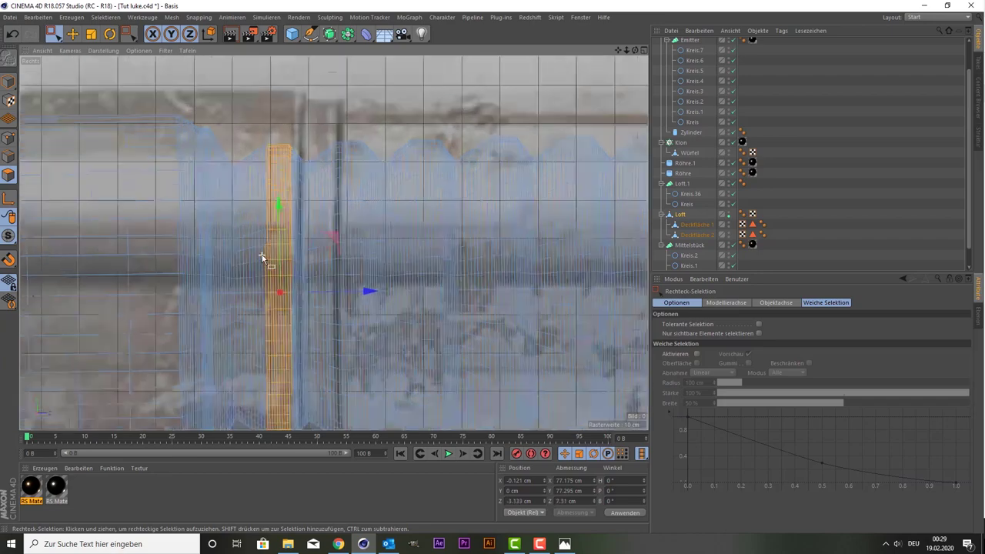
scroll(259, 259, "up", 2)
scroll(272, 259, "up", 2)
scroll(275, 259, "down", 3)
scroll(275, 260, "down", 3)
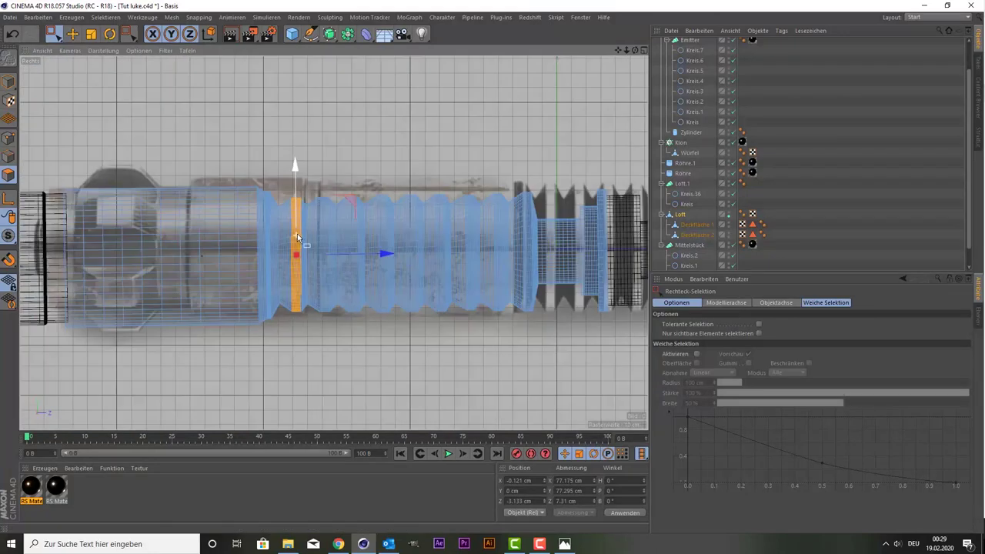
scroll(275, 260, "down", 3)
scroll(692, 71, "up", 2)
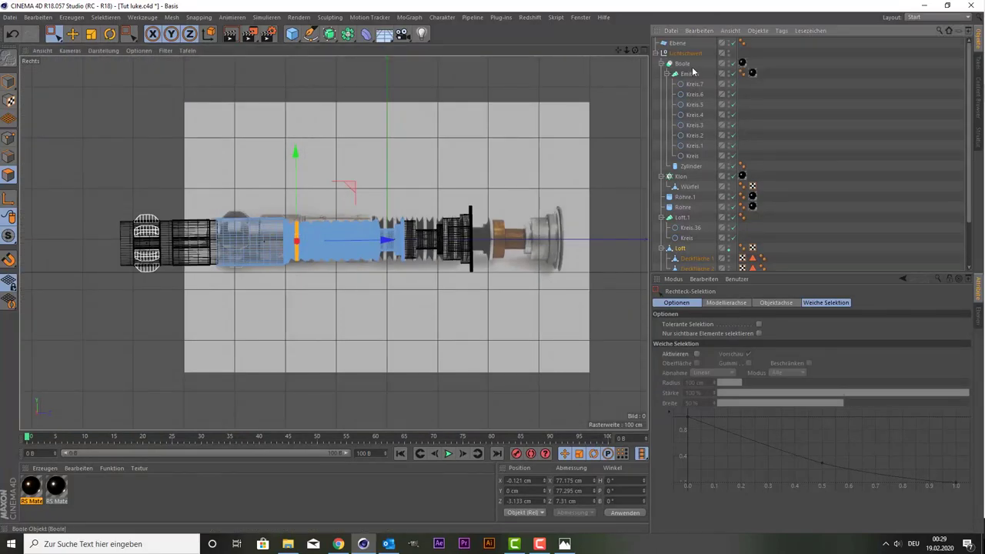
Step: Select the Lichtschwert group and try small heading rotations, undoing each one
left_click(683, 53)
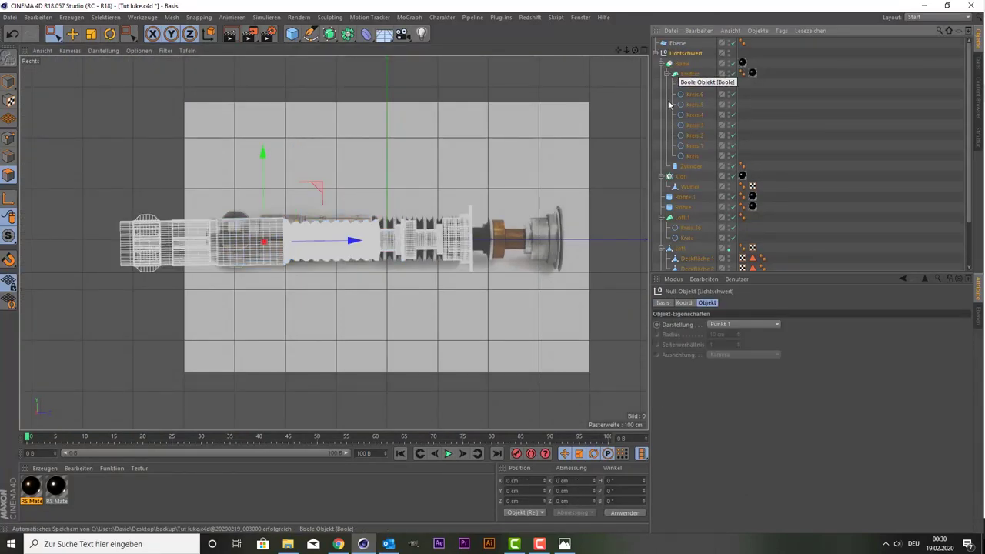
left_click(110, 34)
left_click(696, 54)
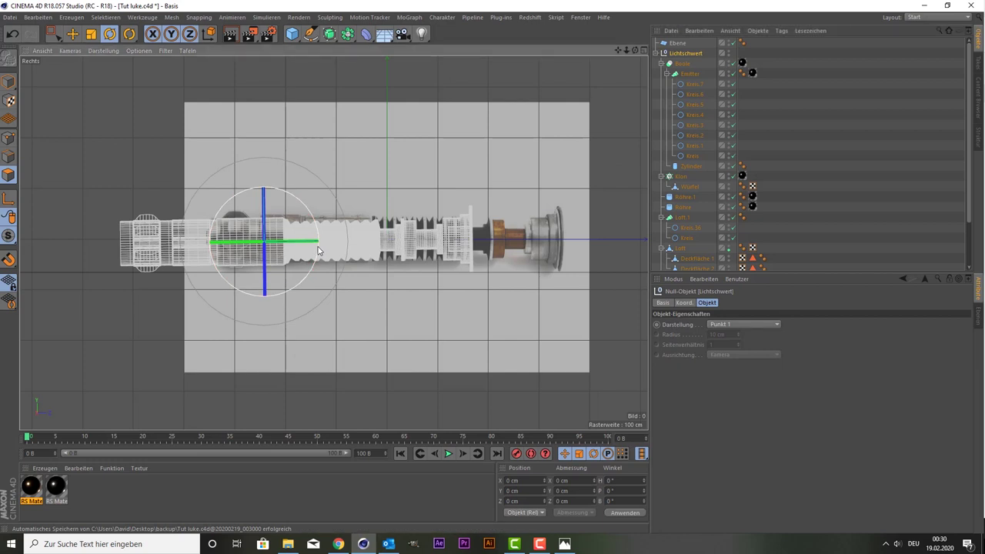
left_click_drag(318, 246, 317, 251)
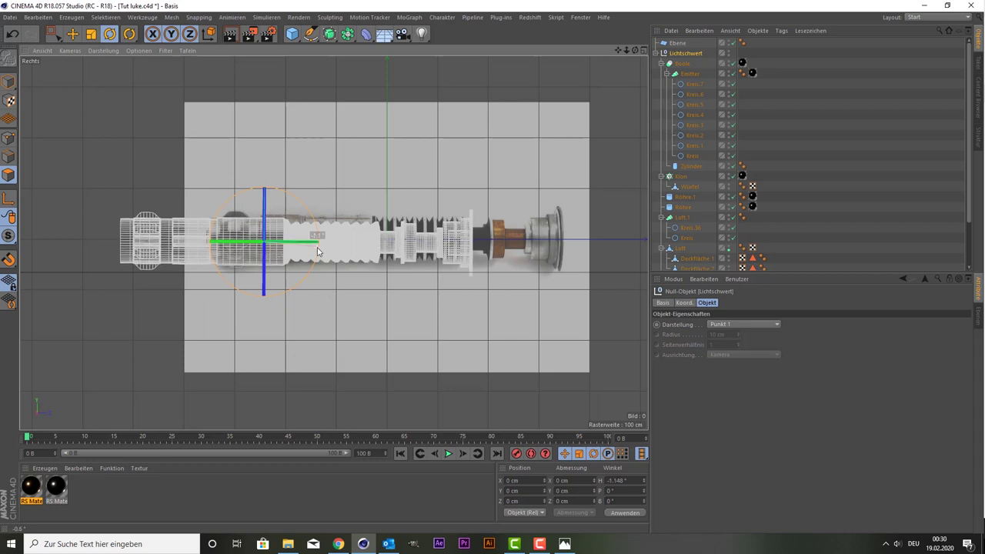
left_click_drag(317, 251, 318, 251)
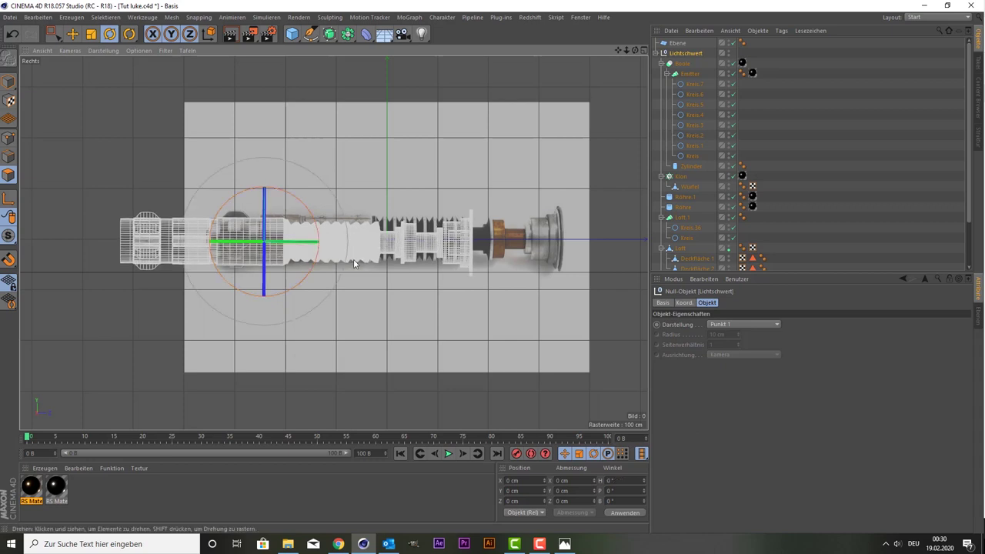
key("ctrl+z")
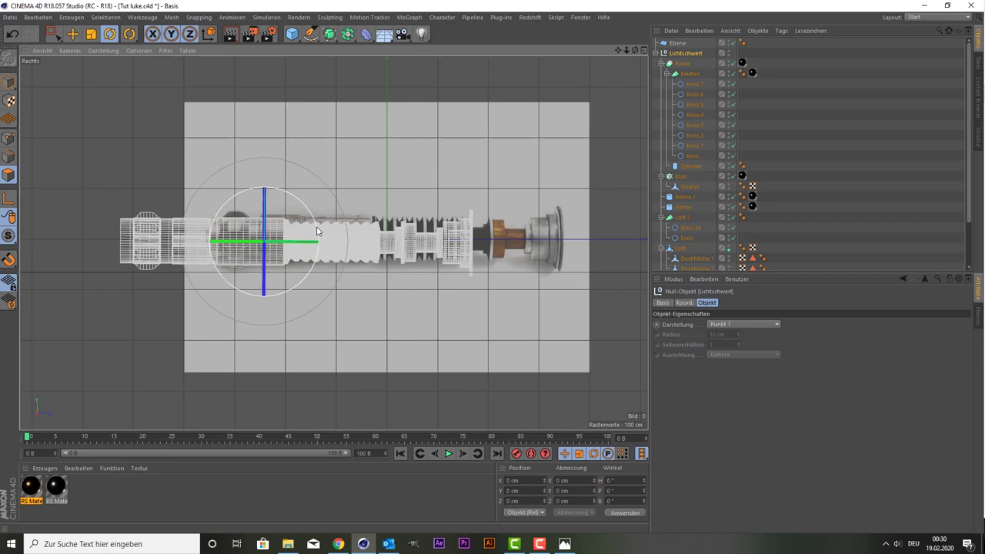
left_click_drag(317, 231, 319, 230)
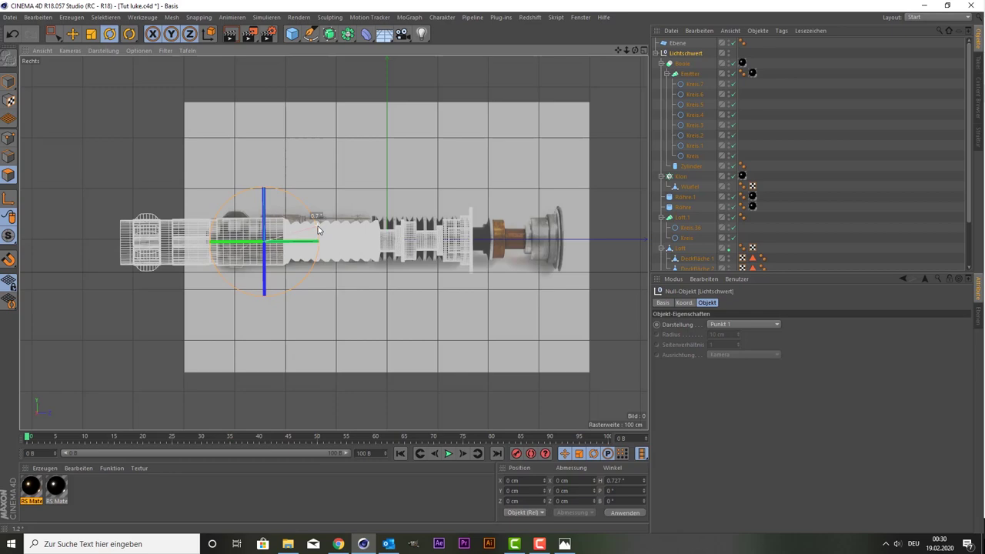
key("ctrl+z")
Step: Try a slight pitch tilt on the saber and undo it
scroll(530, 274, "up", 2)
scroll(377, 275, "up", 1)
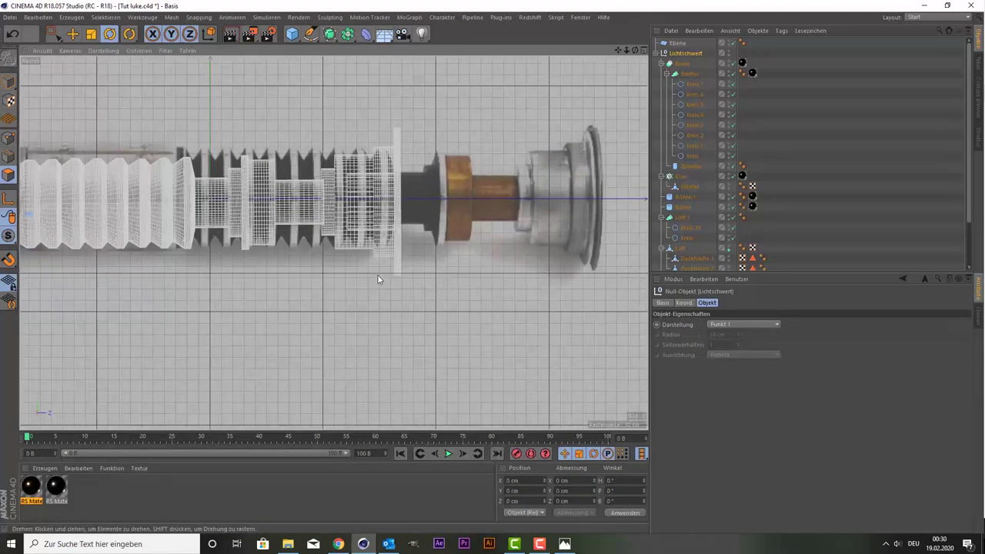
scroll(394, 291, "up", 2)
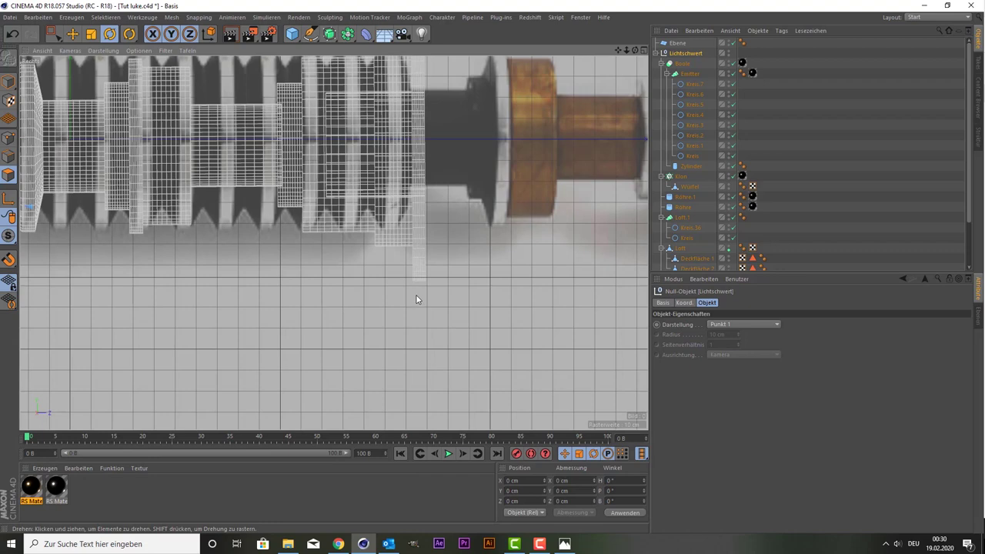
scroll(416, 297, "up", 2)
scroll(414, 293, "up", 1)
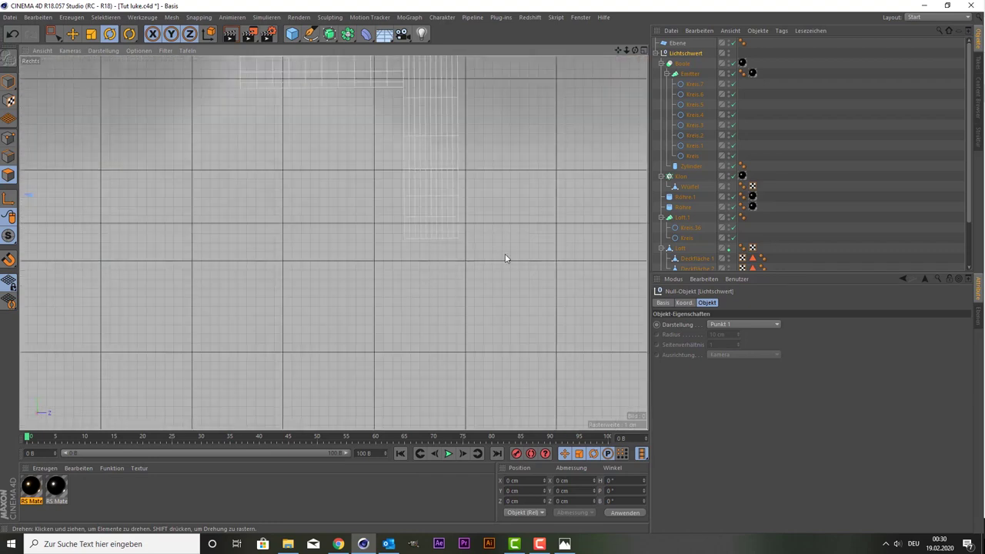
left_click_drag(505, 258, 496, 269)
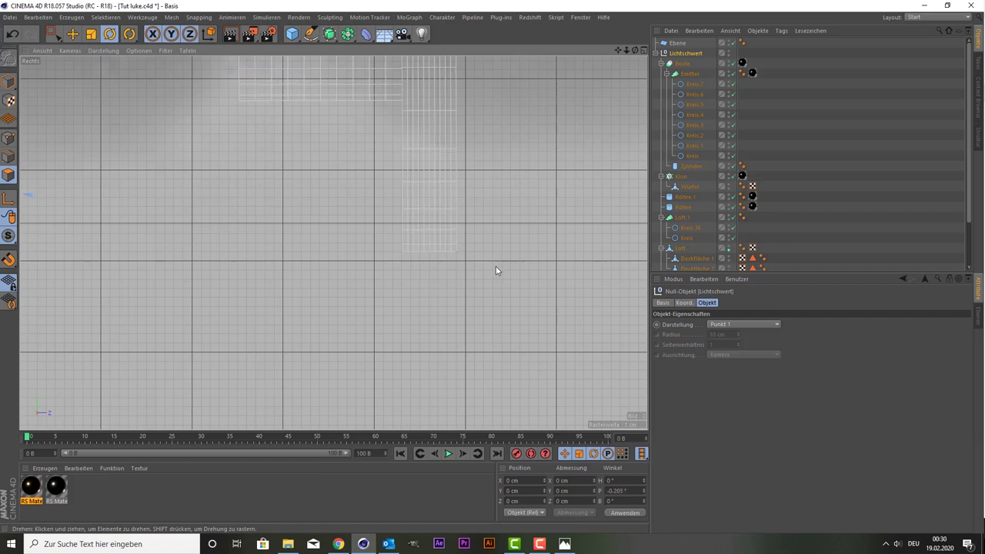
key("ctrl+z")
Step: Frame the whole lightsaber hilt in the right view with H
scroll(204, 194, "down", 3)
scroll(223, 193, "down", 2)
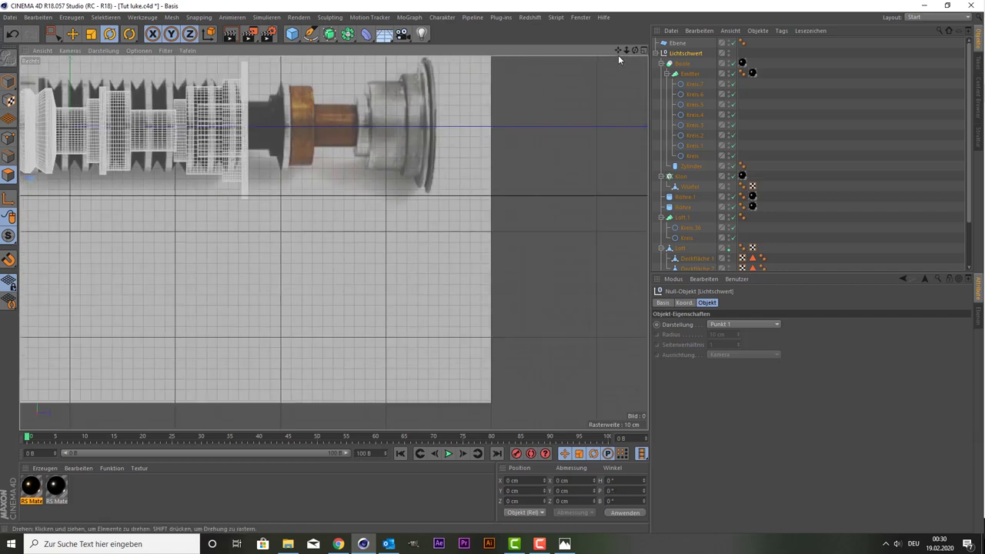
left_click_drag(618, 51, 334, 243)
scroll(334, 243, "up", 2)
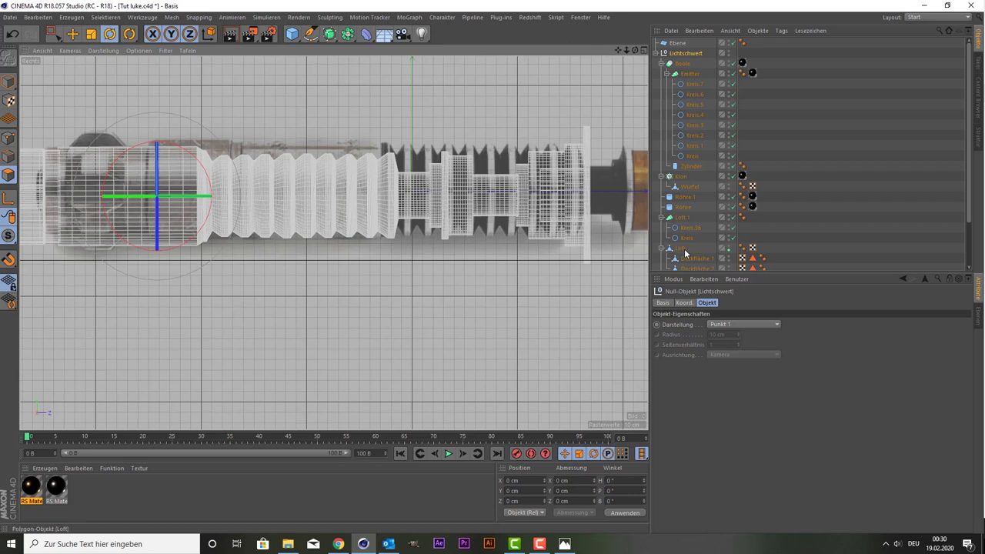
key("h")
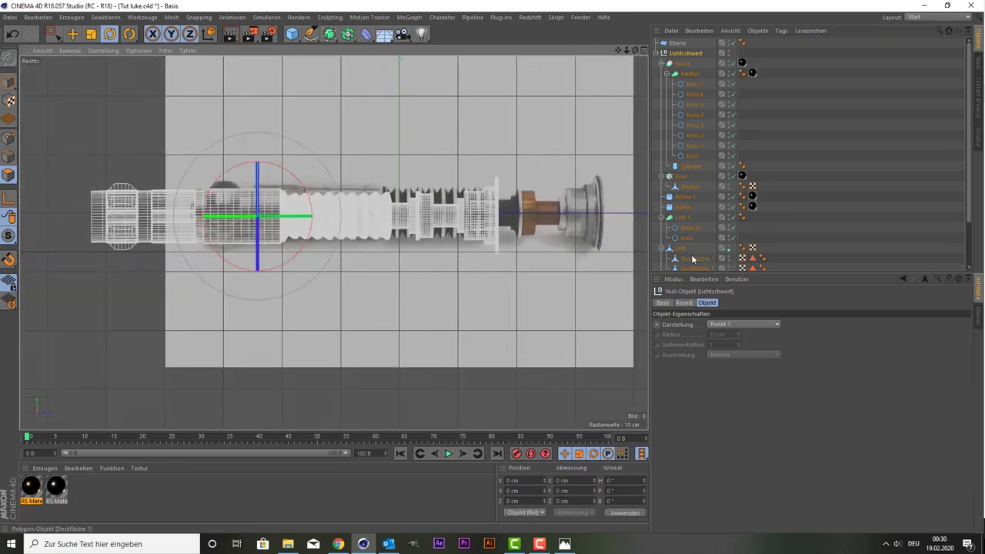
scroll(689, 257, "down", 2)
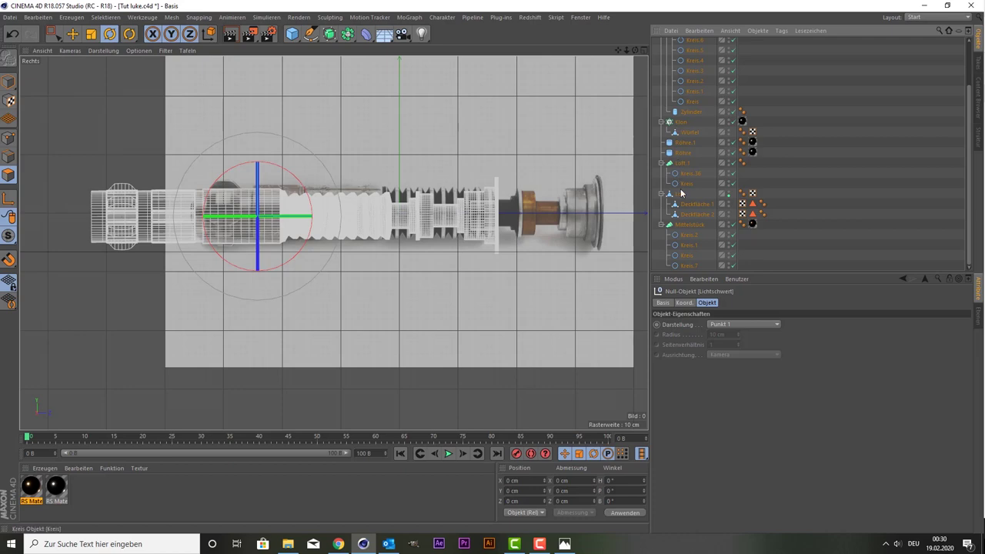
Step: Select the Loft grip and switch to Rechteck-Selektion
left_click(680, 193)
scroll(314, 121, "up", 2)
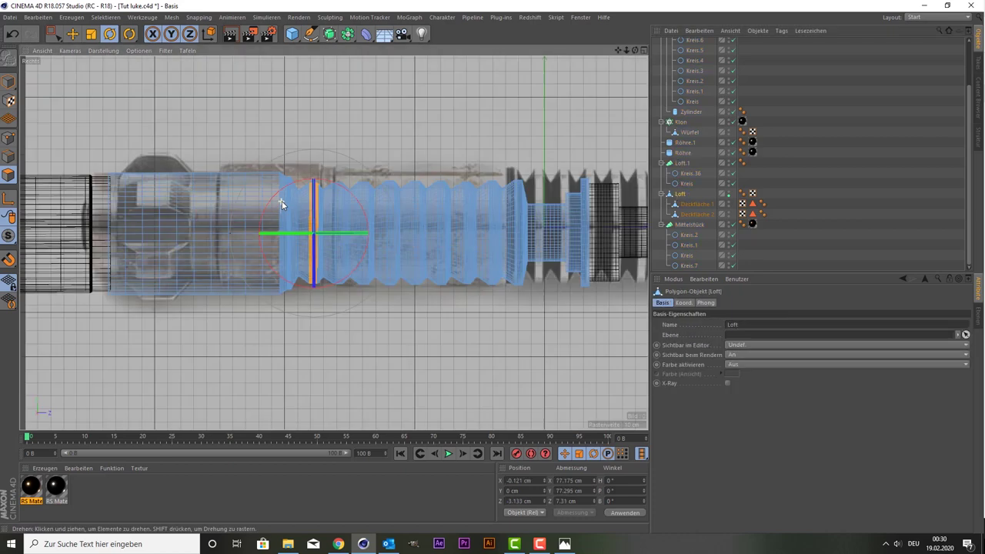
scroll(314, 121, "up", 2)
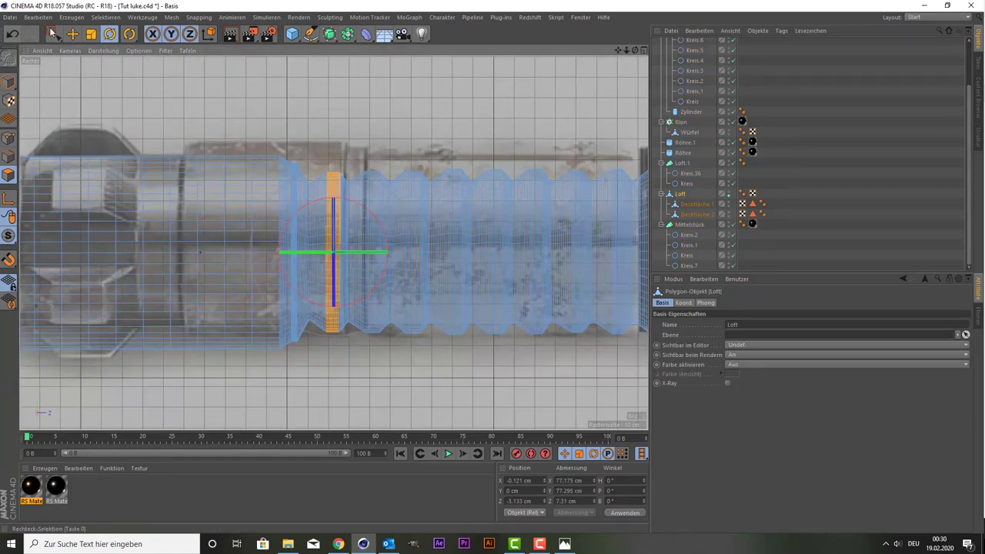
left_click_drag(53, 34, 108, 74)
left_click(108, 74)
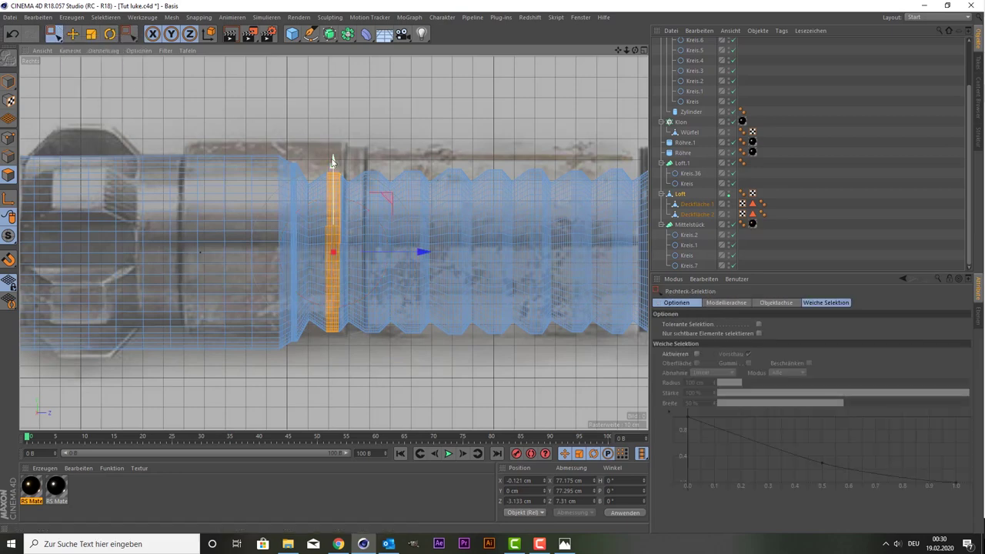
Step: Box-select the first full-height vertical polygon strip on the grip
left_click_drag(325, 160, 340, 343)
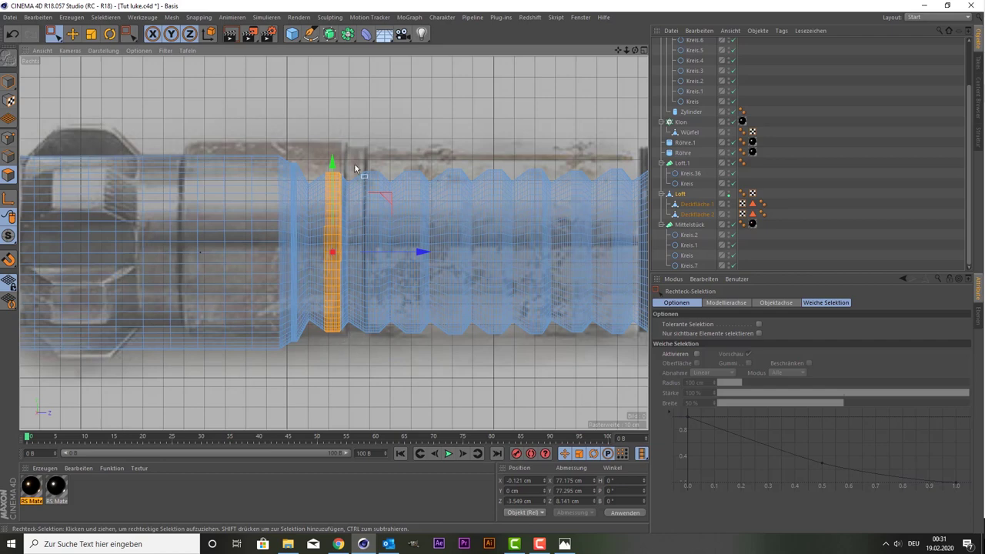
scroll(342, 175, "up", 3)
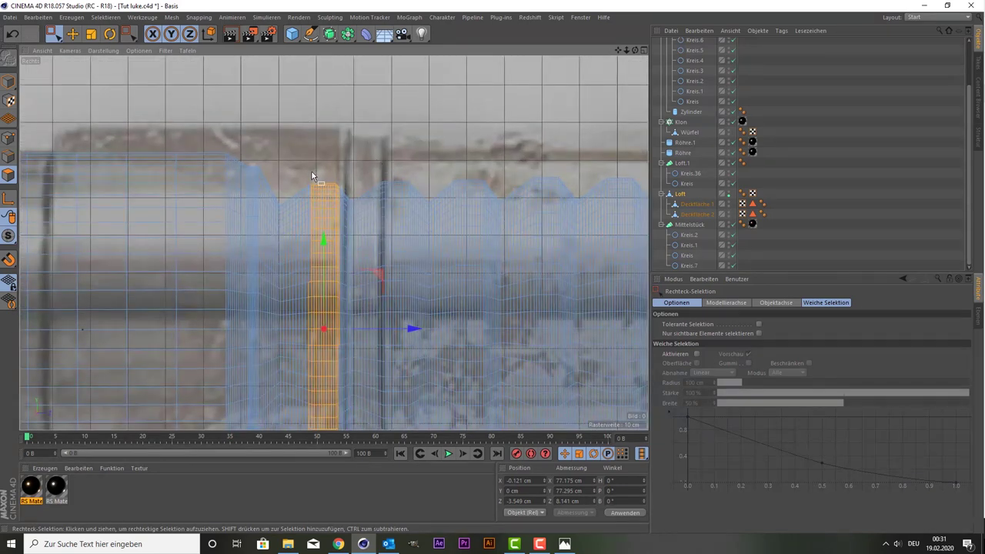
mouse_move(311, 174)
left_mouse_down()
mouse_move(329, 497)
mouse_move(333, 431)
left_mouse_up()
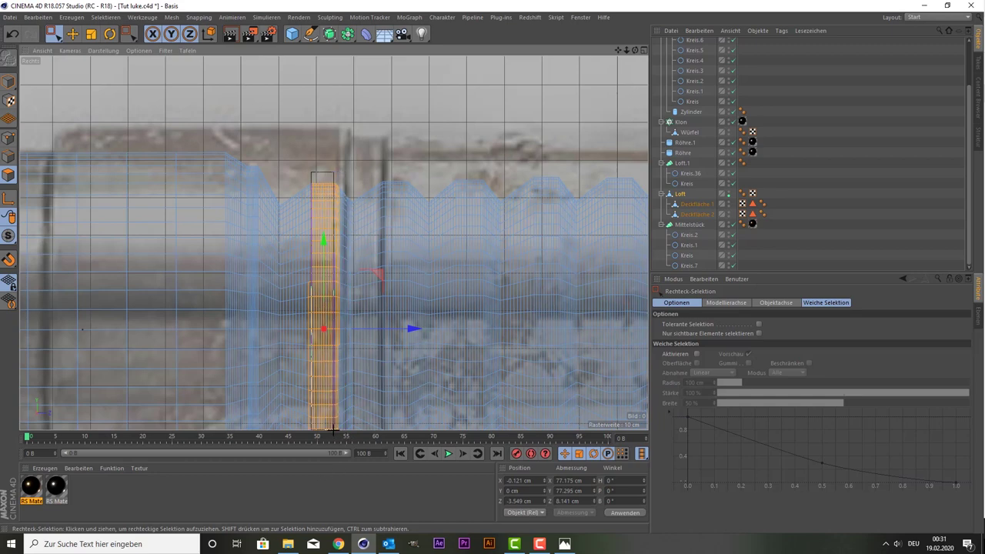
left_click_drag(333, 432, 338, 438)
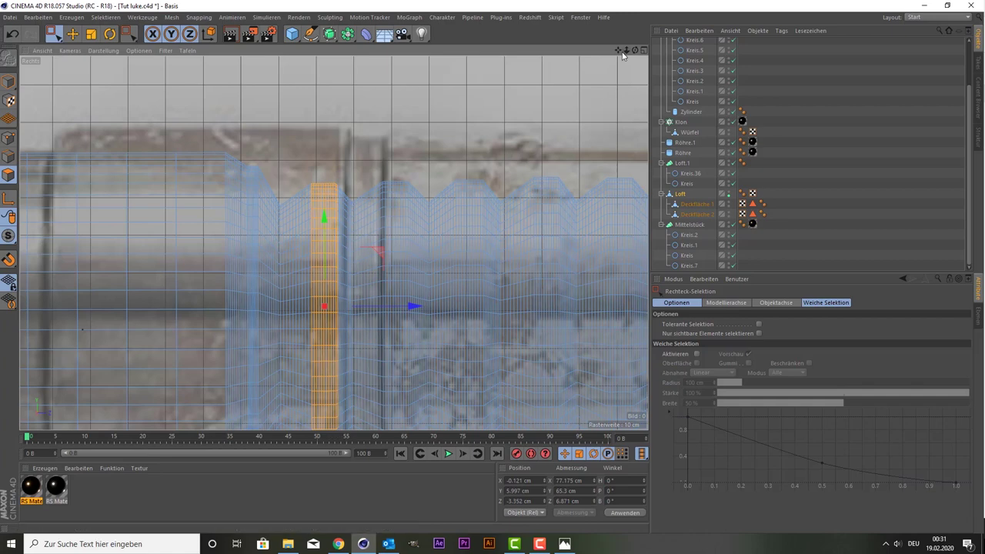
left_click_drag(622, 54, 313, 156)
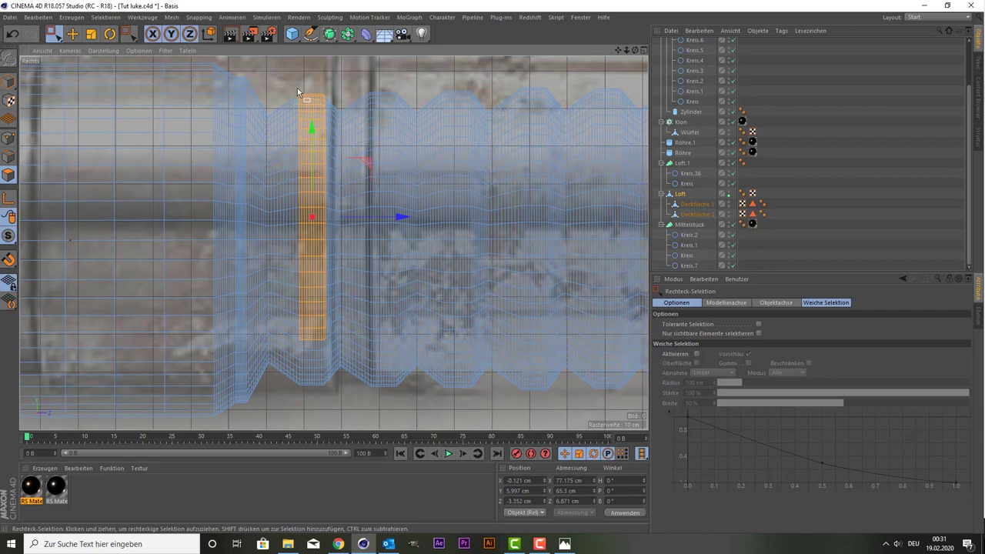
left_click_drag(298, 92, 328, 416)
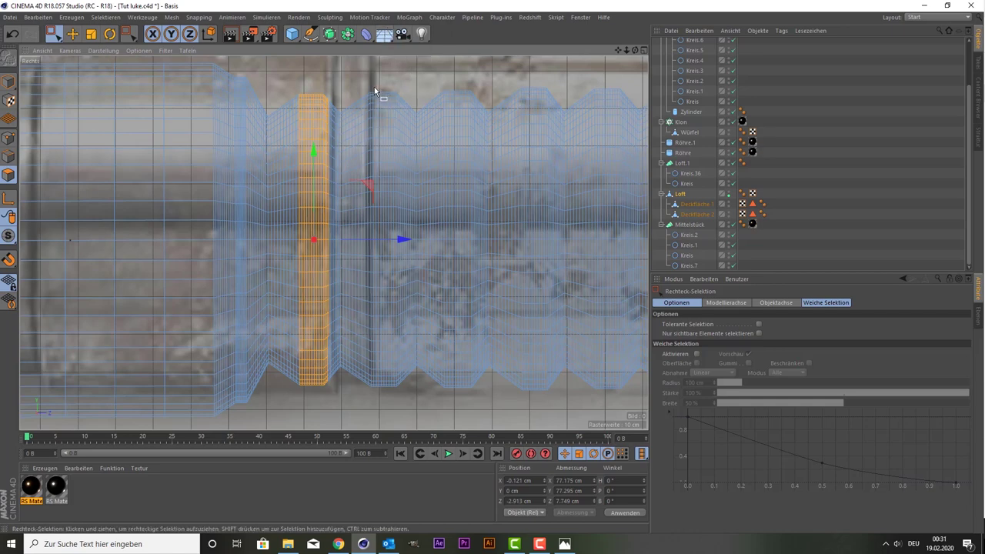
Step: Add a second and third vertical polygon strip to the selection
left_click_drag(376, 96, 378, 121)
left_click_drag(375, 83, 396, 398)
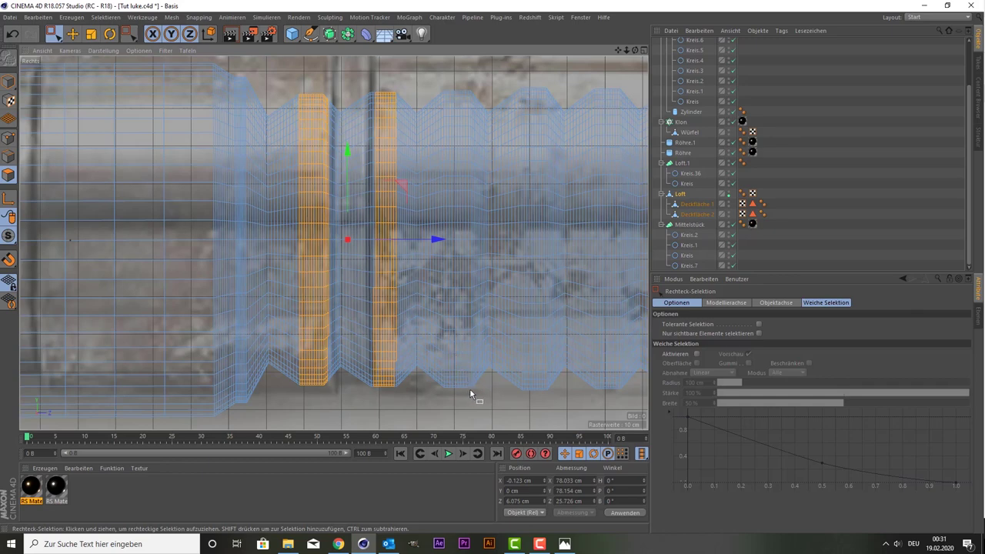
left_click_drag(469, 389, 445, 79)
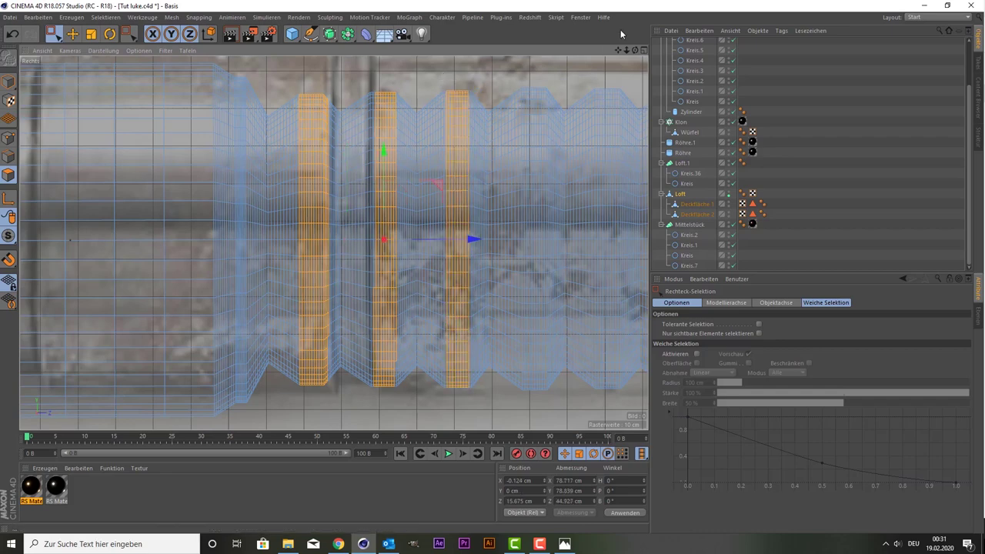
middle_click_drag(586, 113, 470, 123)
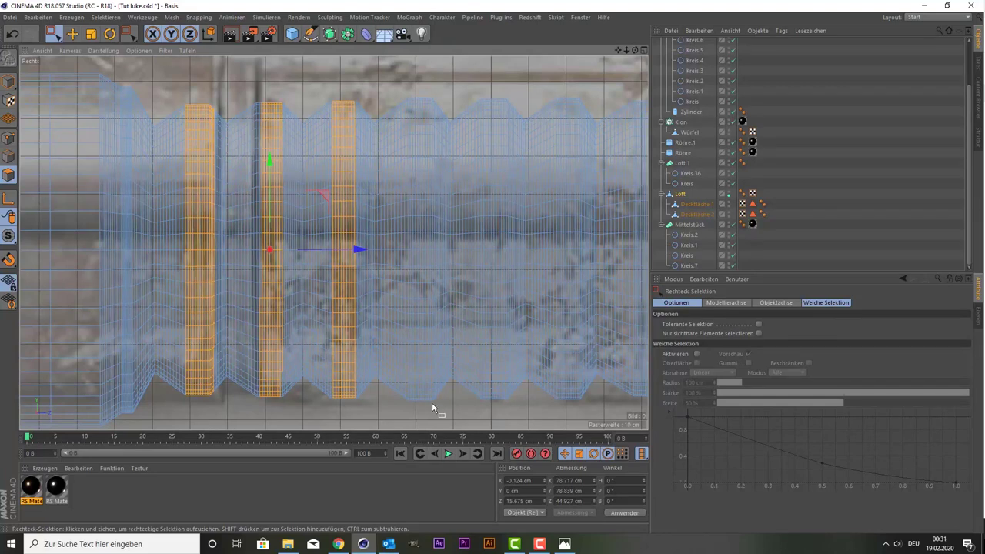
Step: Rectangle-select polygon strips at even intervals along the ribbed grip, panning out to its right end
left_click_drag(433, 402, 414, 71)
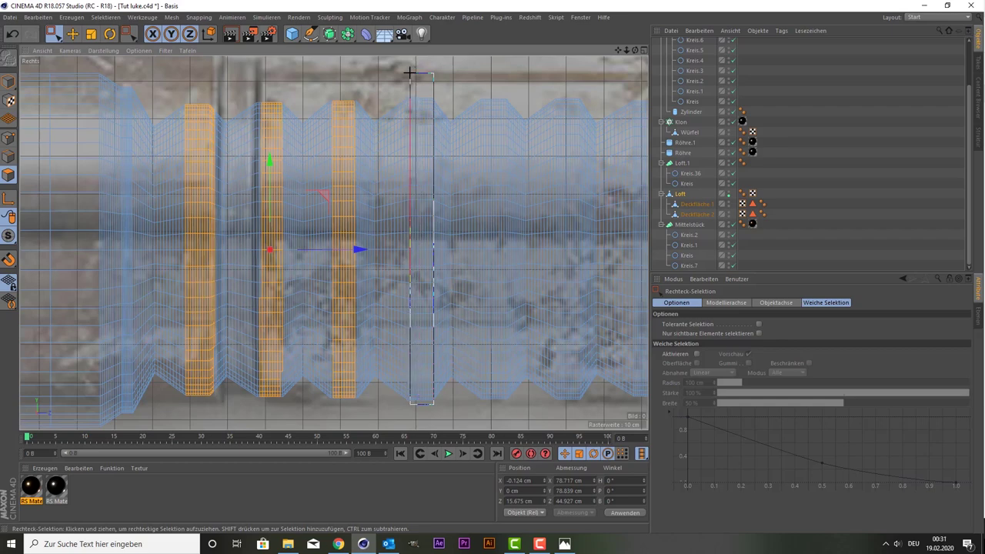
left_click_drag(413, 71, 409, 72)
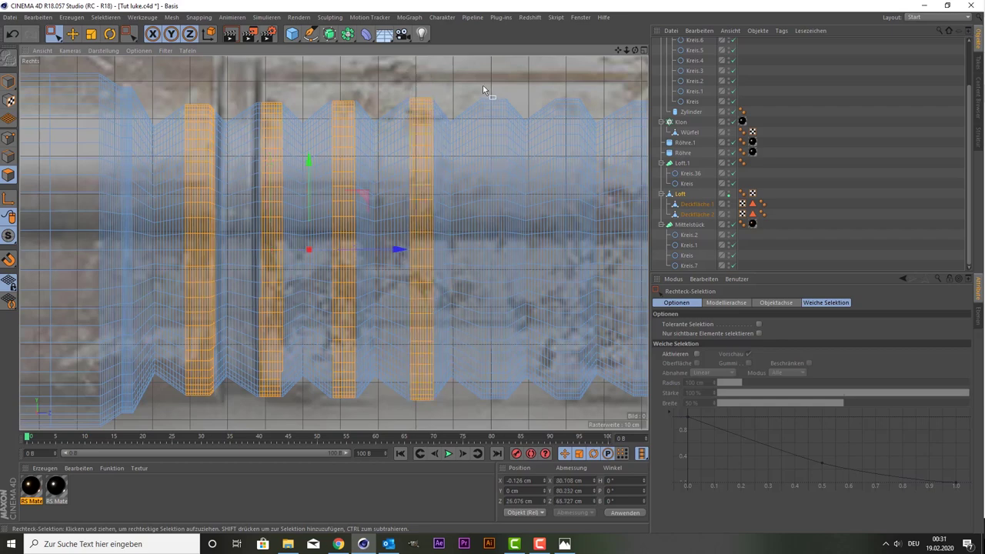
left_click_drag(480, 90, 506, 431)
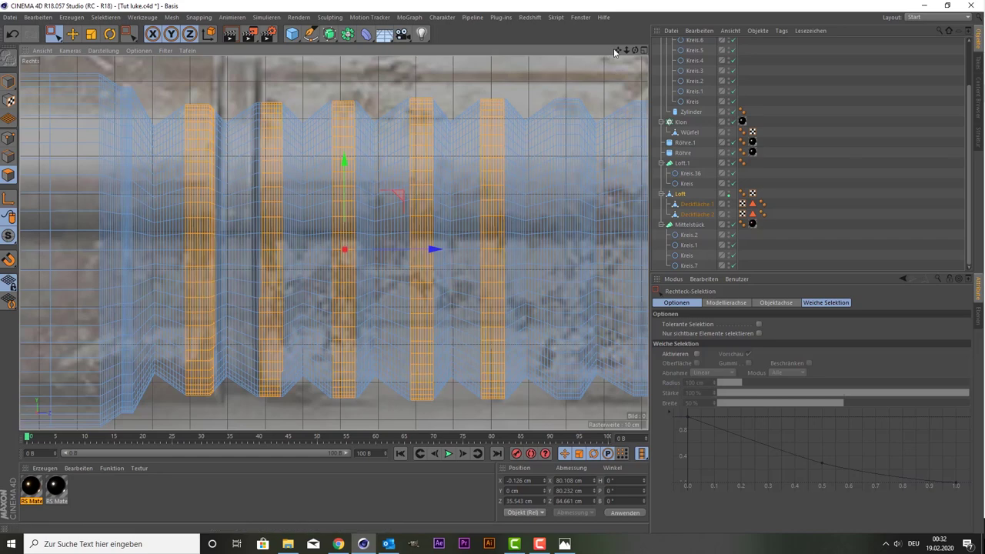
mouse_move(618, 49)
left_mouse_down()
mouse_move(465, 78)
mouse_move(485, 406)
left_mouse_up()
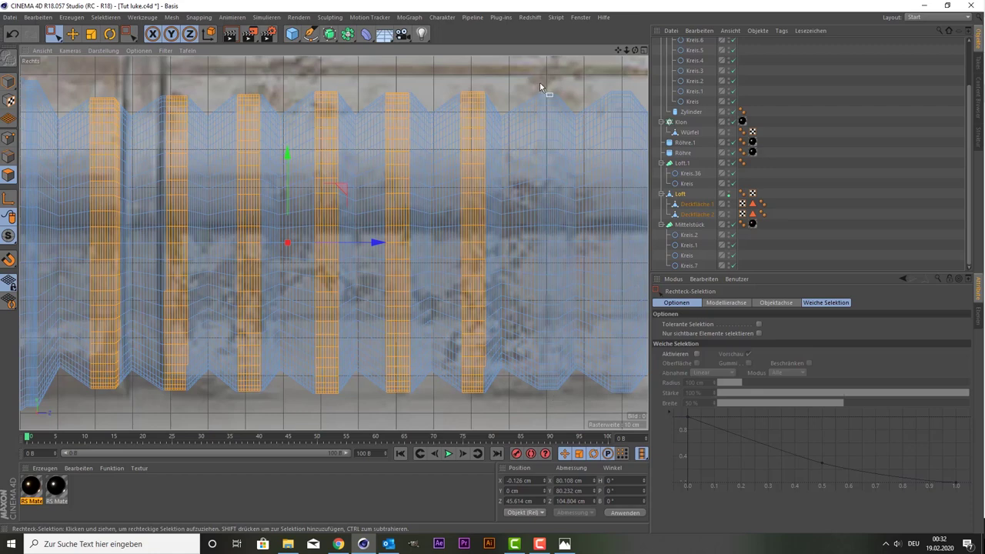
mouse_move(540, 84)
left_mouse_down("shift")
mouse_move(576, 333)
mouse_move(555, 424)
left_mouse_up("shift")
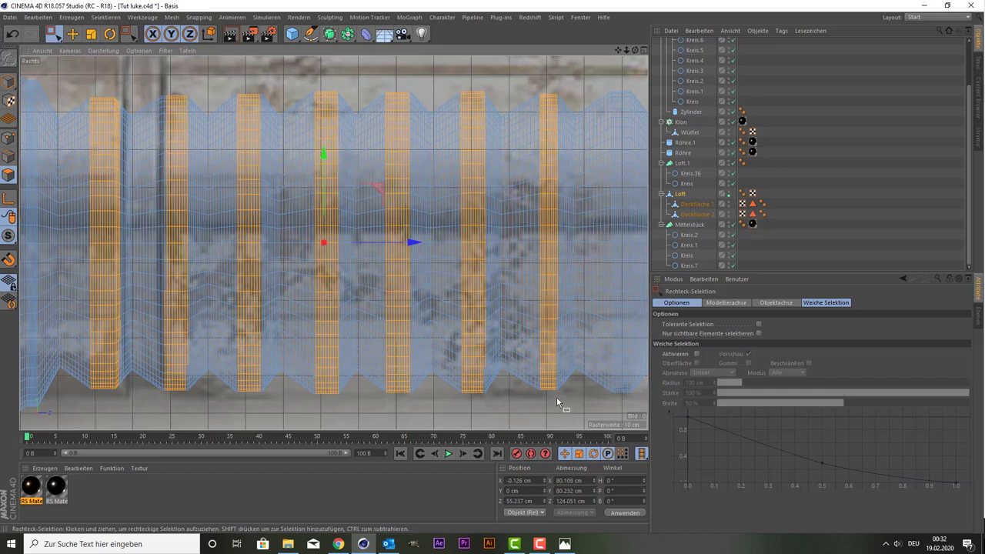
scroll(556, 396, "up", 2)
scroll(567, 333, "up", 2)
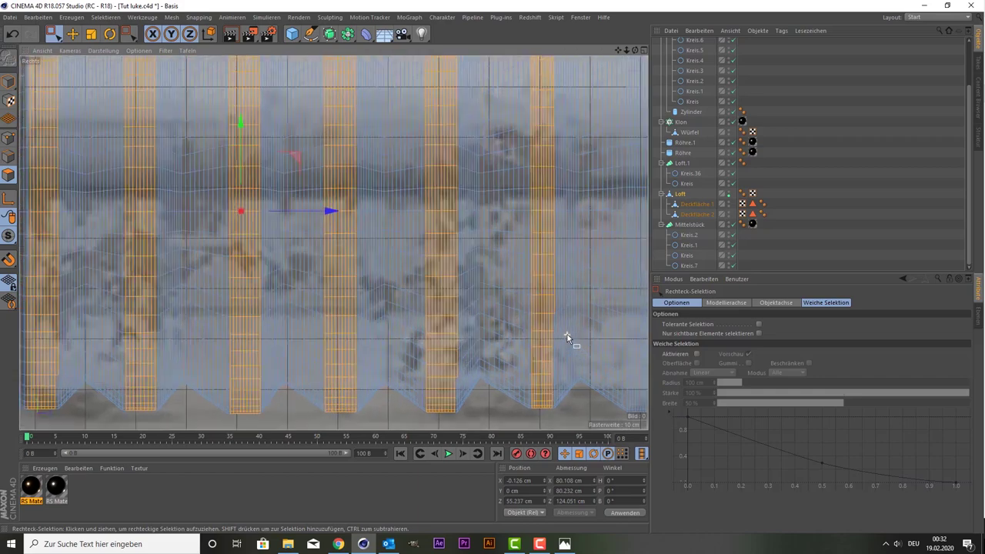
scroll(567, 333, "up", 2)
scroll(550, 289, "up", 2)
scroll(552, 320, "down", 2)
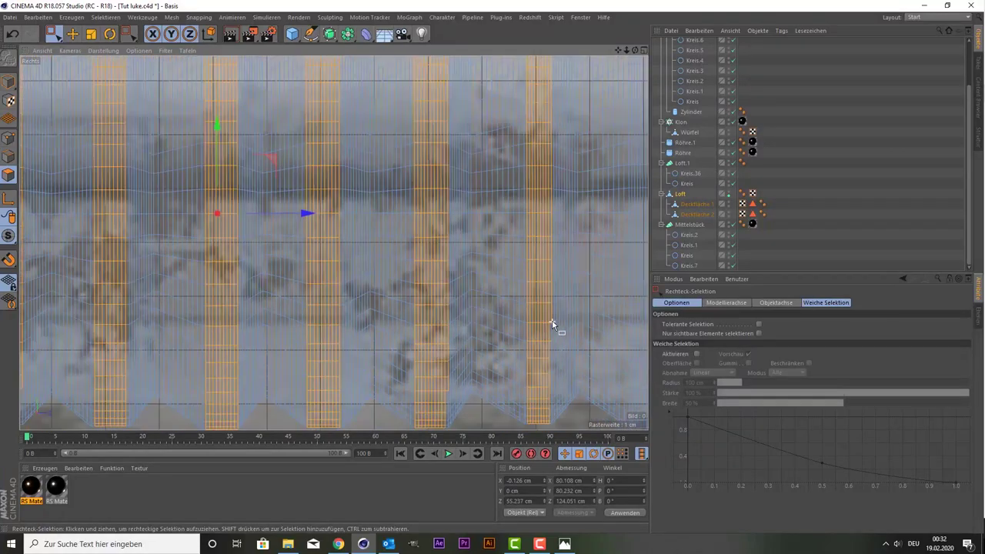
scroll(551, 318, "down", 1)
scroll(552, 318, "down", 2)
scroll(534, 191, "up", 2)
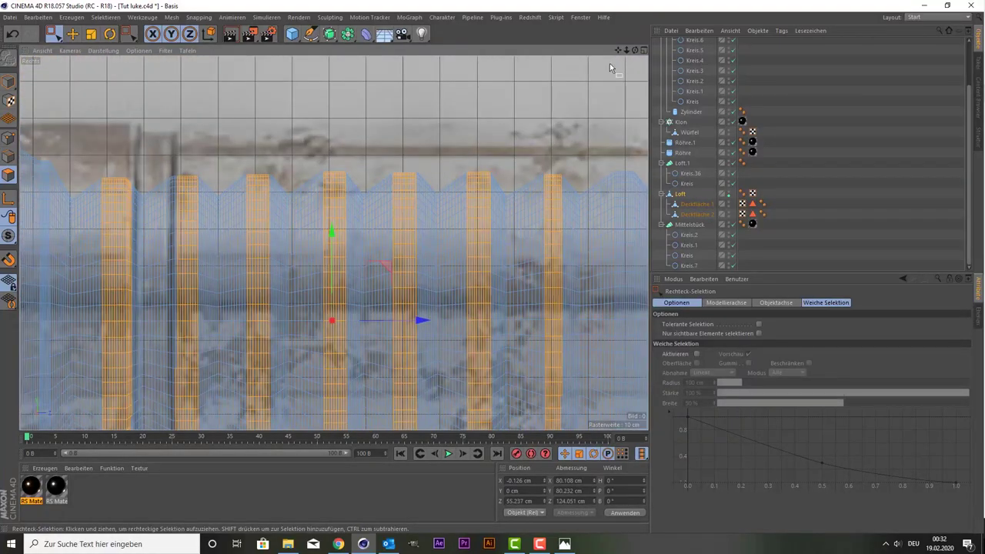
left_click_drag(620, 51, 583, 73)
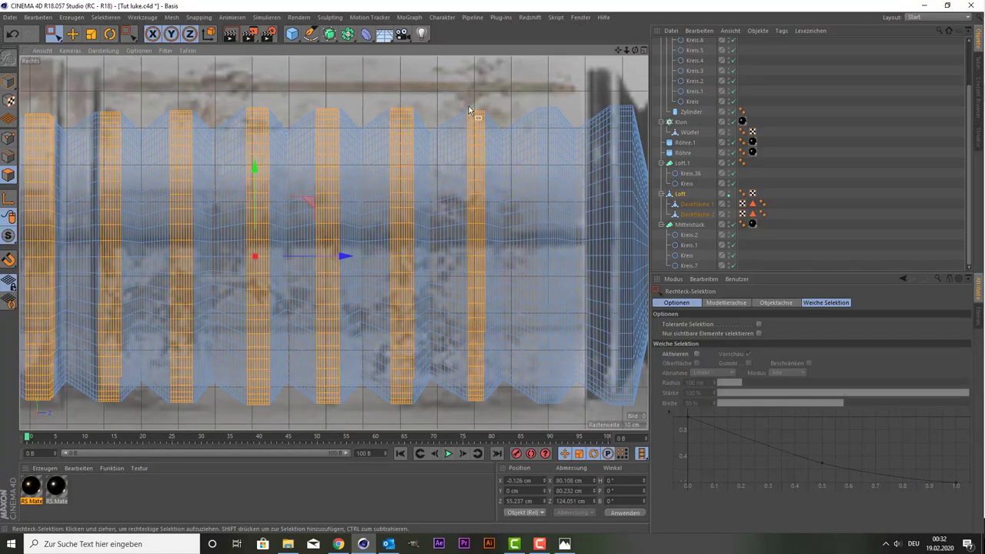
left_click_drag(466, 112, 486, 447)
left_click_drag(538, 102, 561, 418)
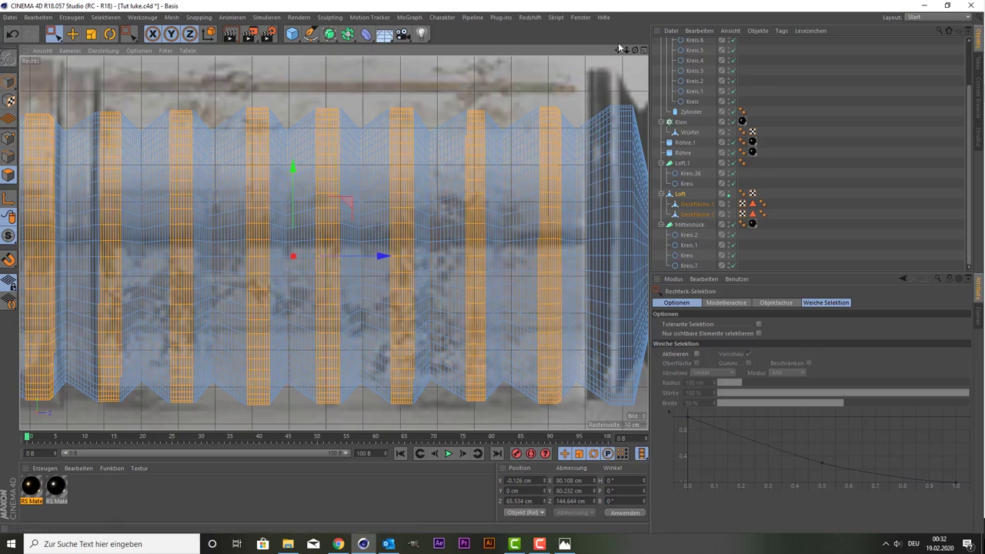
Step: Recentre the hilt, select another face column on the grip, and open the Selektieren menu
left_click_drag(618, 45, 559, 161)
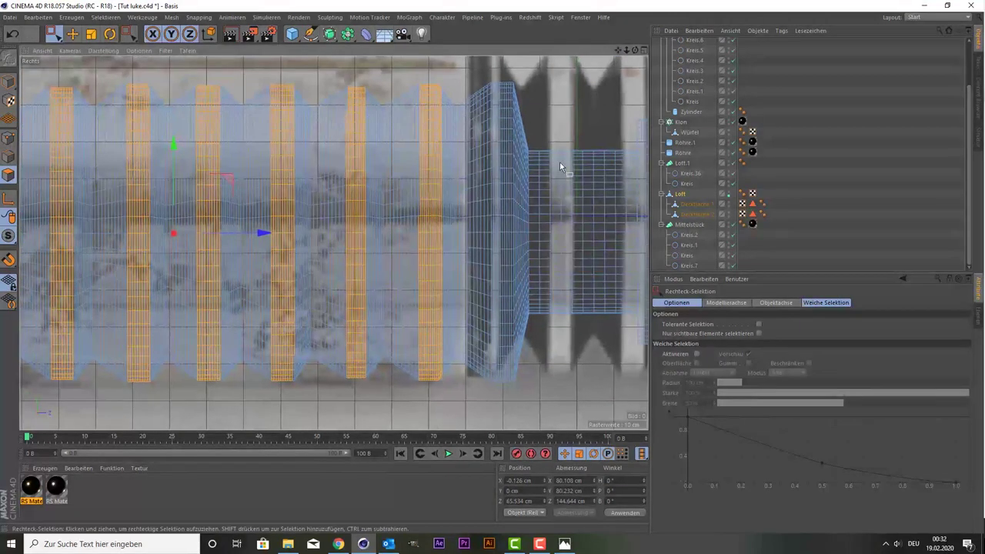
scroll(553, 170, "down", 1)
scroll(553, 170, "down", 1)
scroll(552, 170, "down", 1)
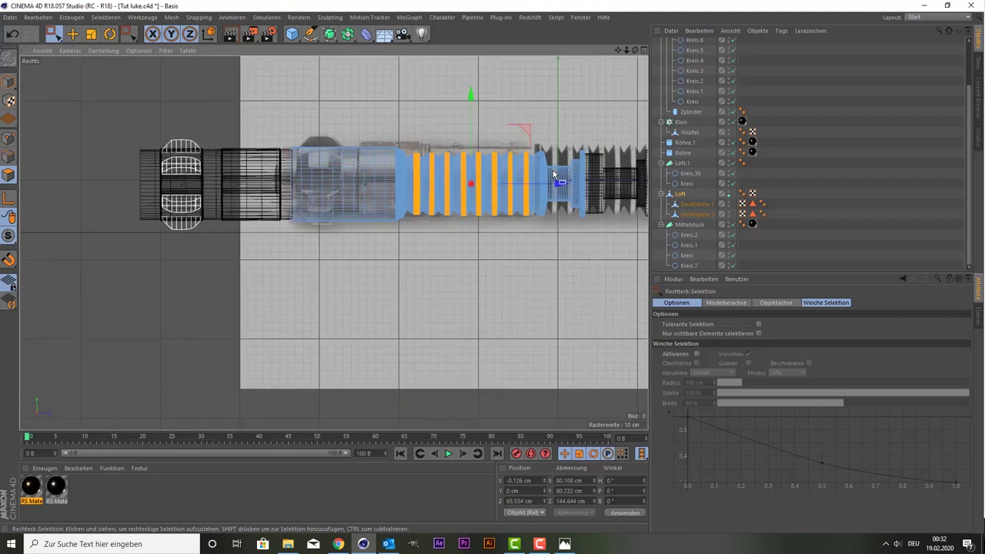
scroll(552, 174, "up", 1)
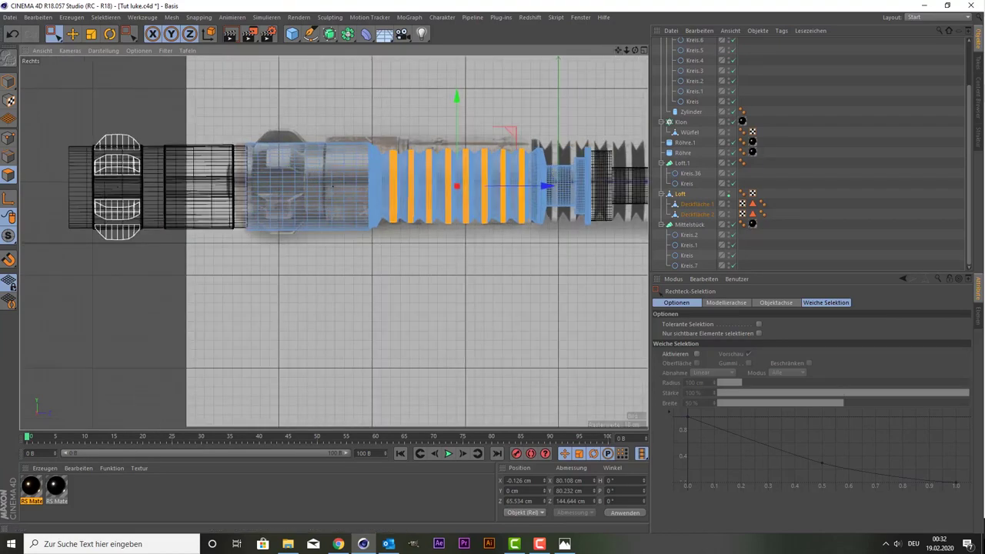
middle_click_drag(333, 186, 334, 243, "alt")
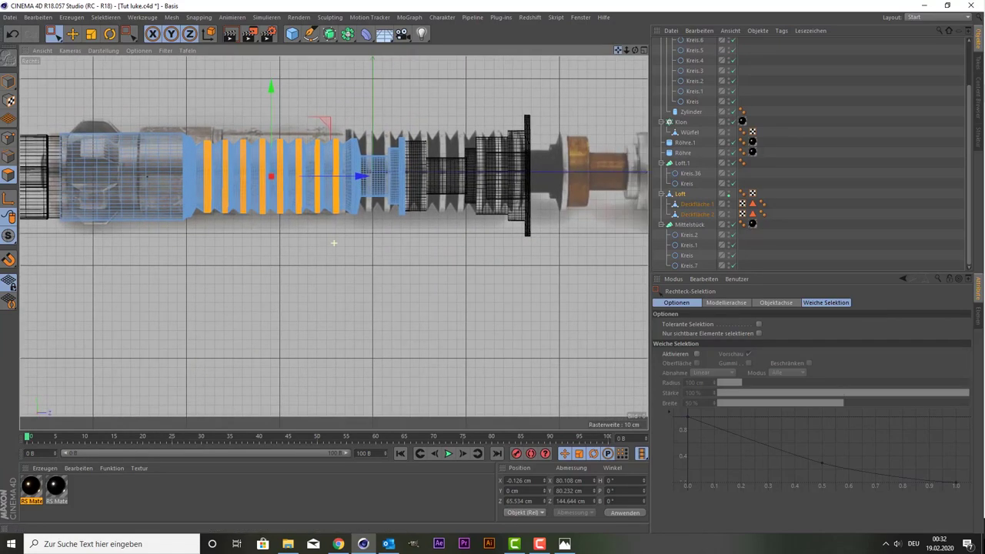
middle_click_drag(334, 243, 364, 269, "alt")
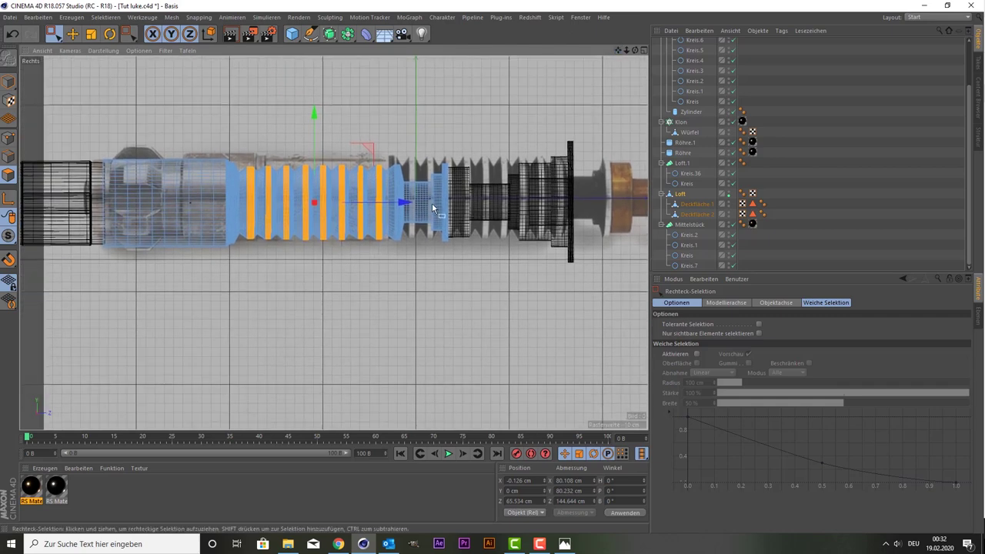
scroll(432, 202, "up", 3)
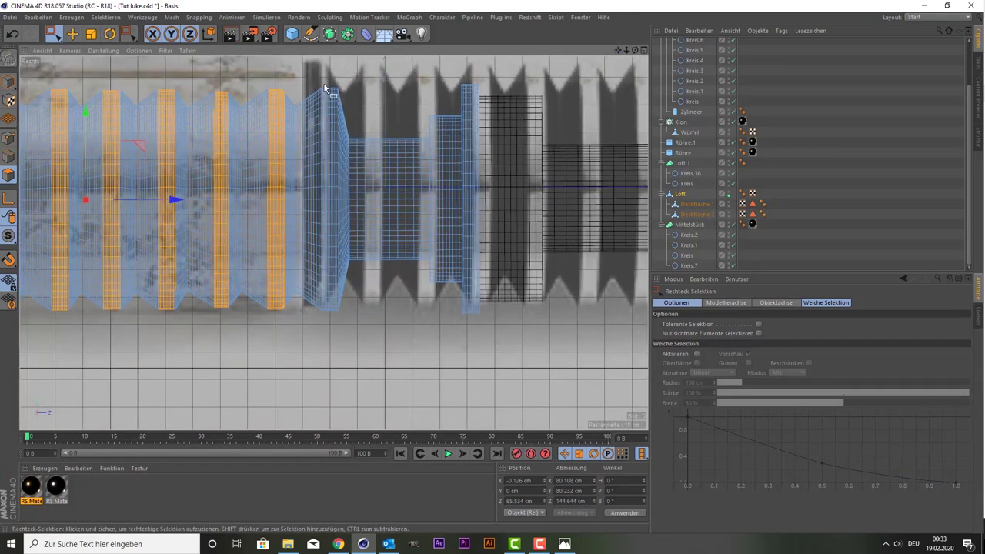
left_click_drag(323, 86, 336, 342)
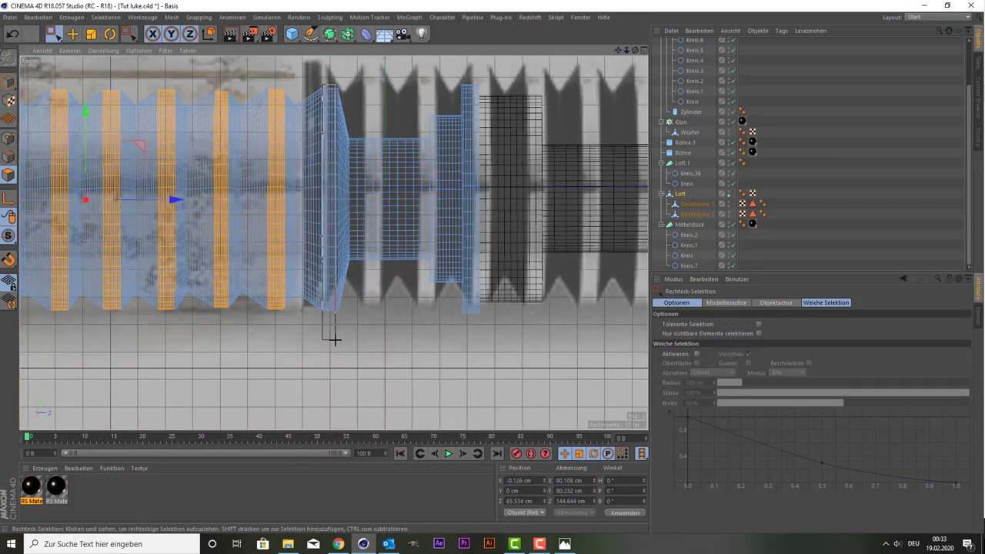
left_click_drag(336, 342, 336, 341)
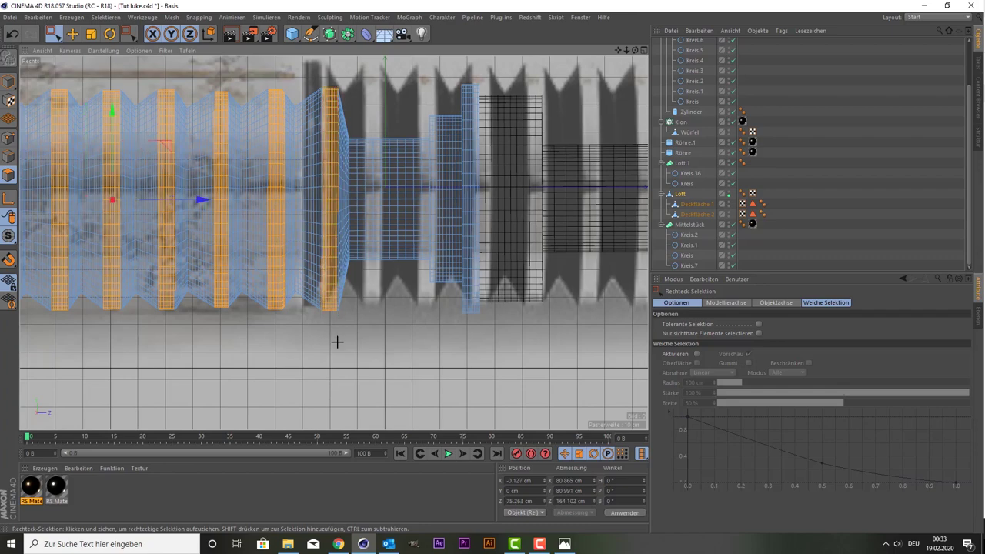
scroll(358, 218, "down", 1)
scroll(358, 201, "down", 1)
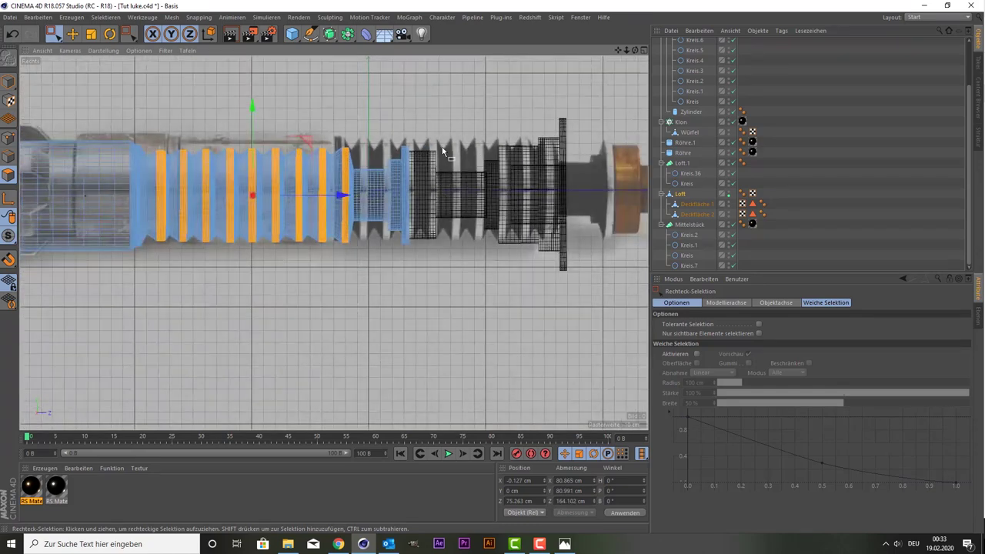
scroll(448, 154, "down", 1)
left_click_drag(618, 49, 66, 16)
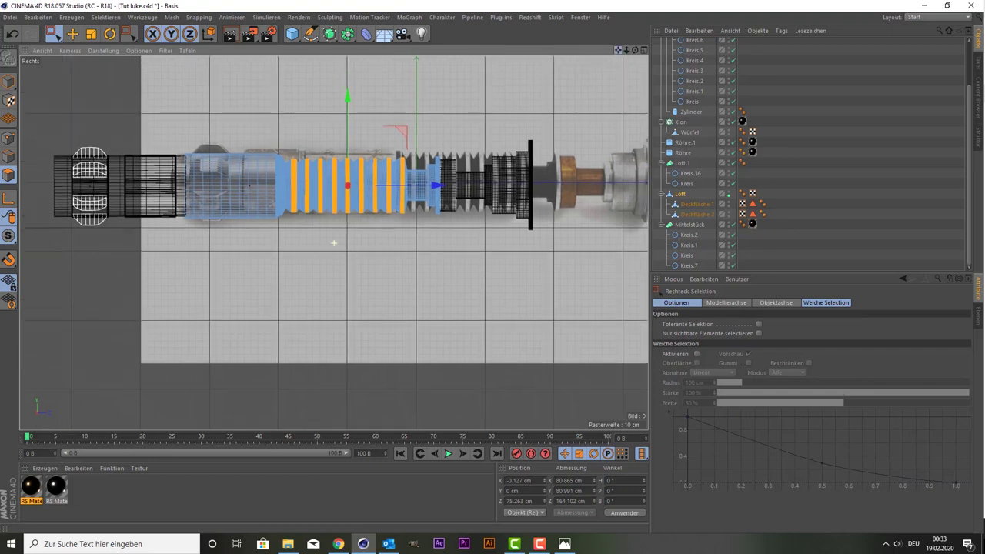
left_click(106, 17)
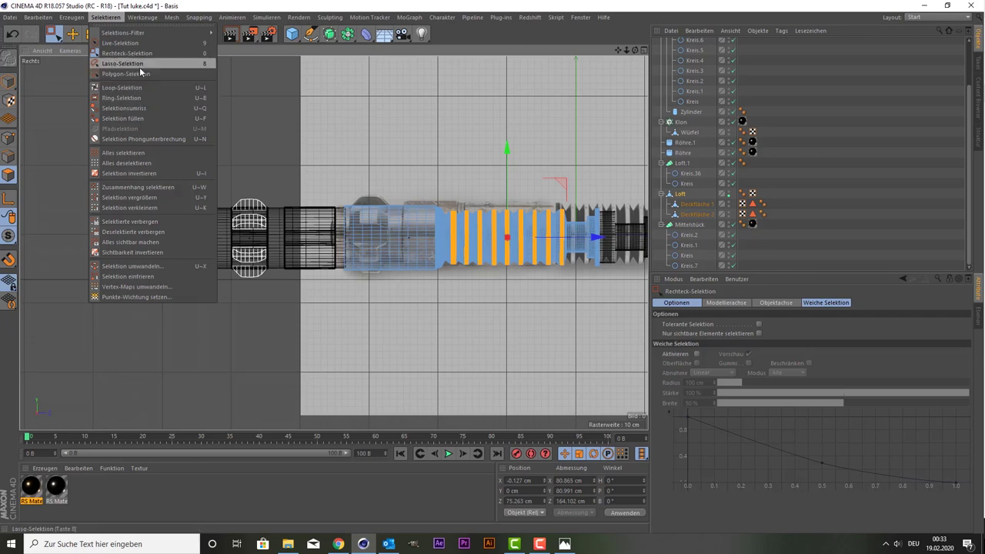
Step: Use Loop-Selektion to select the five polygon bands of the gridded sleeve
left_click(131, 88)
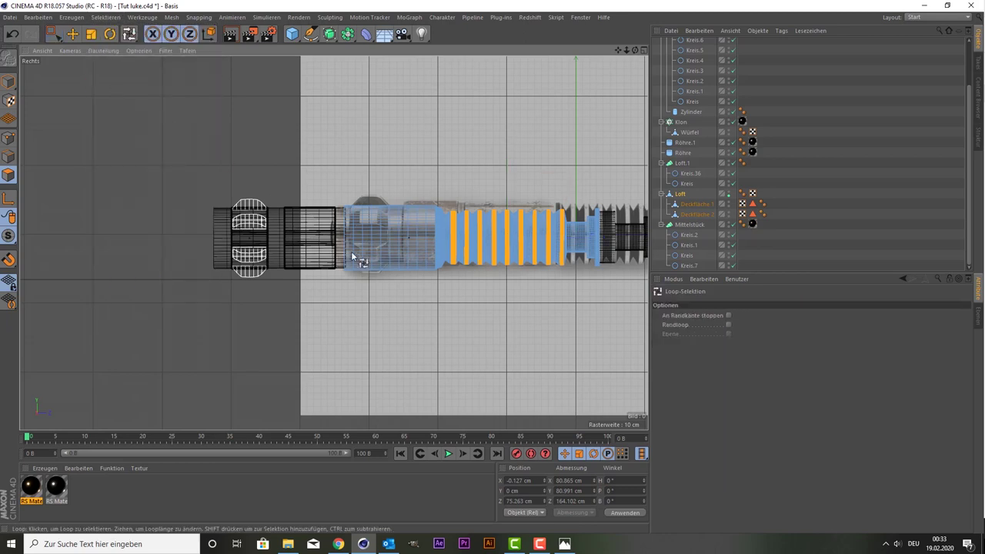
scroll(431, 244, "up", 2)
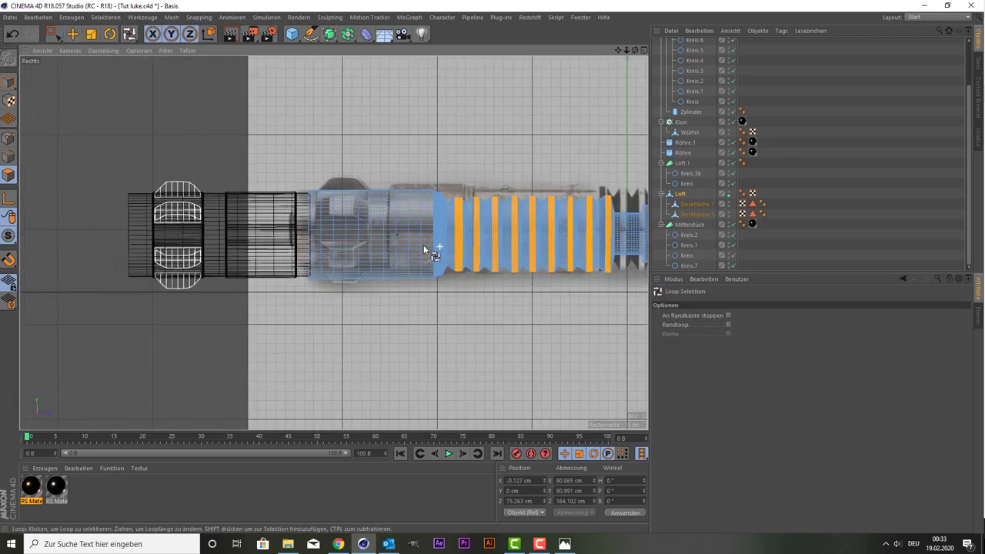
left_click(411, 231)
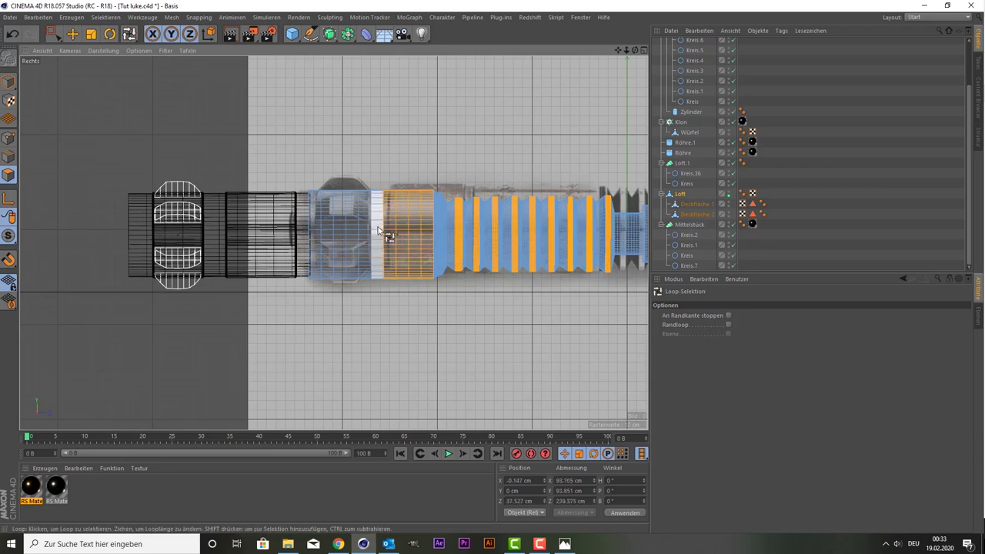
left_click(377, 229, "shift")
left_click(352, 222, "shift")
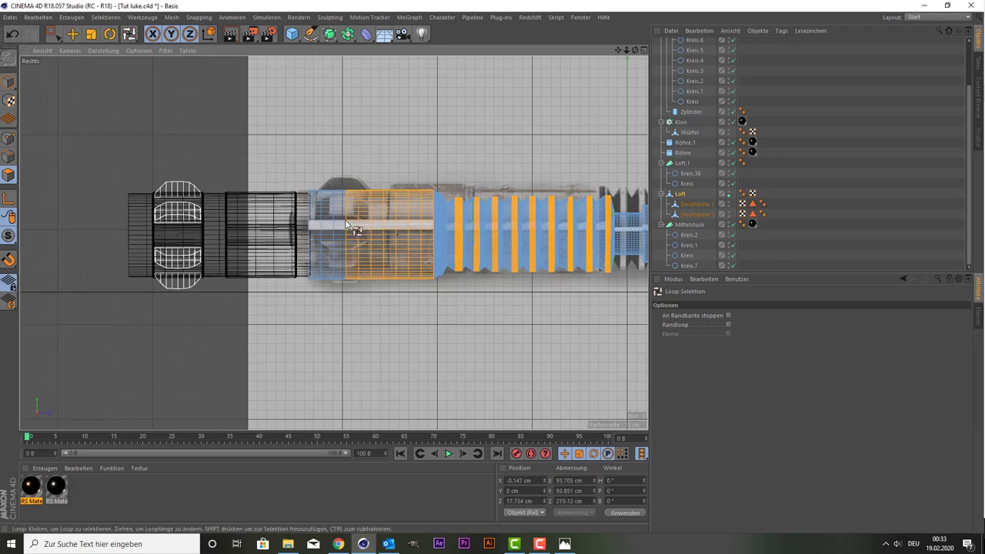
left_click(325, 223, "shift")
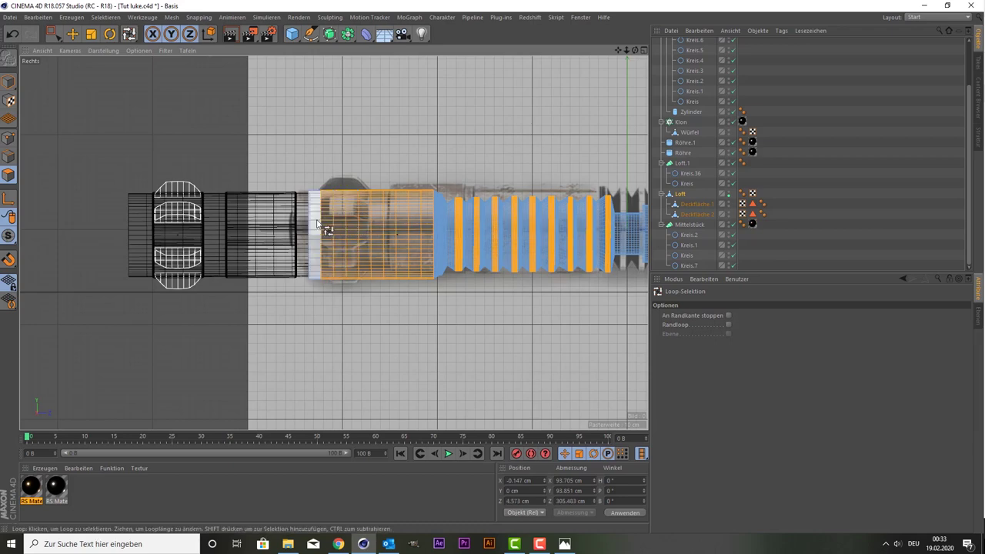
left_click(315, 223, "shift")
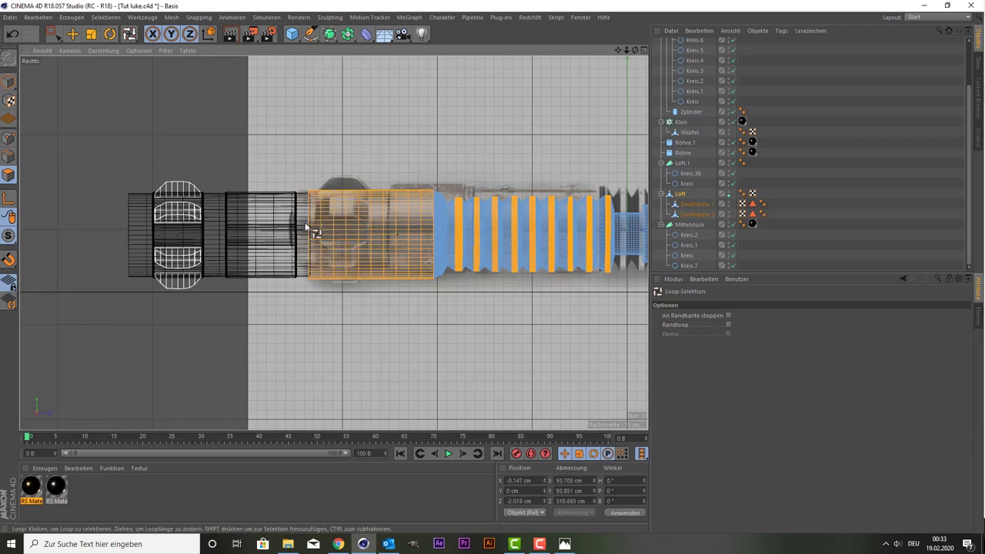
Step: Frame the grip in the perspective view and freeze the selection as a Polygon-Auswahl tag on Loft
middle_click(193, 137)
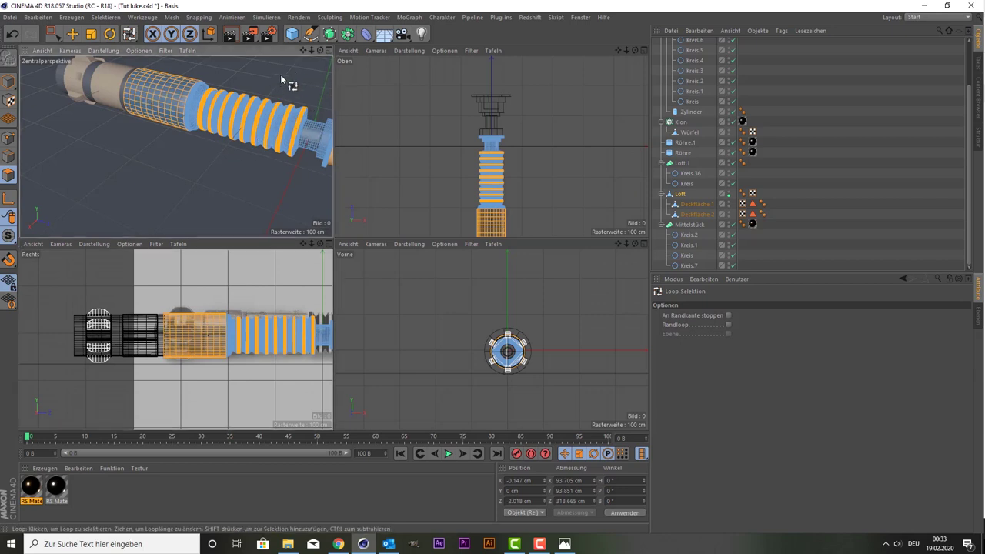
left_click_drag(306, 50, 307, 51)
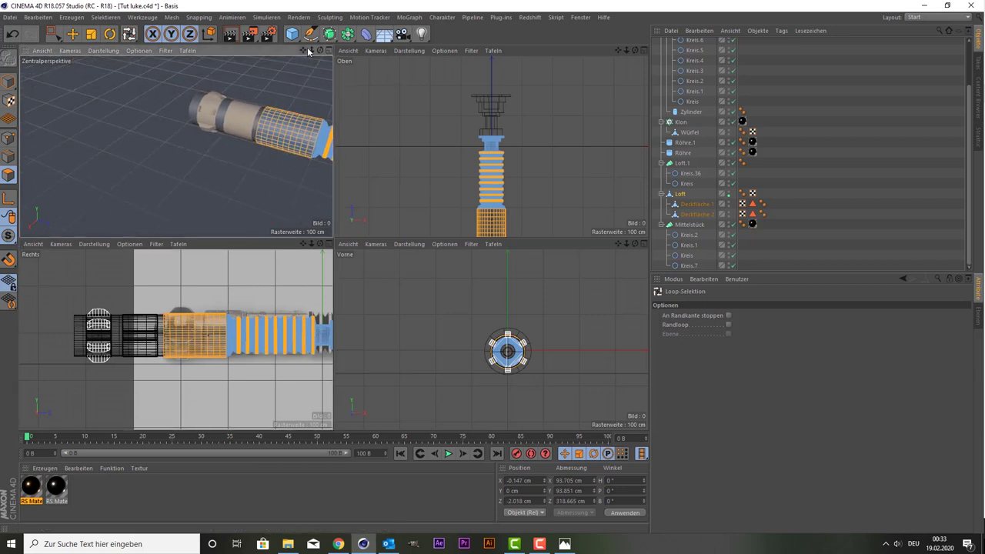
middle_click(286, 131)
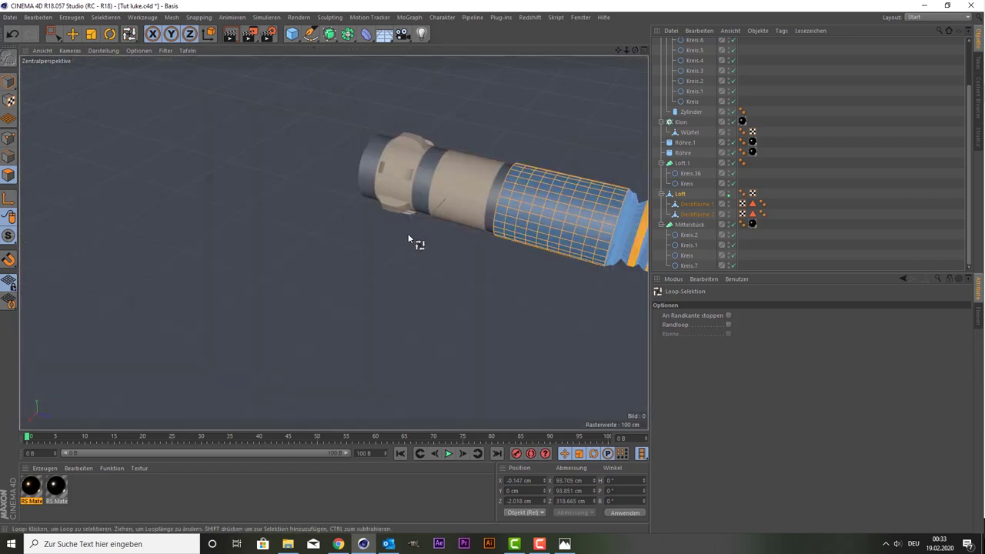
left_click_drag(617, 50, 311, 276)
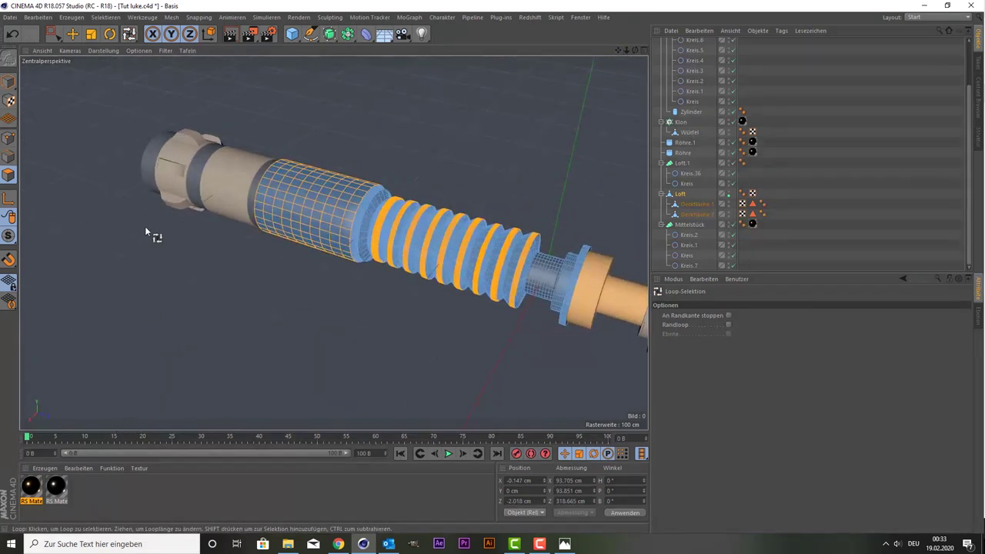
left_click(100, 17)
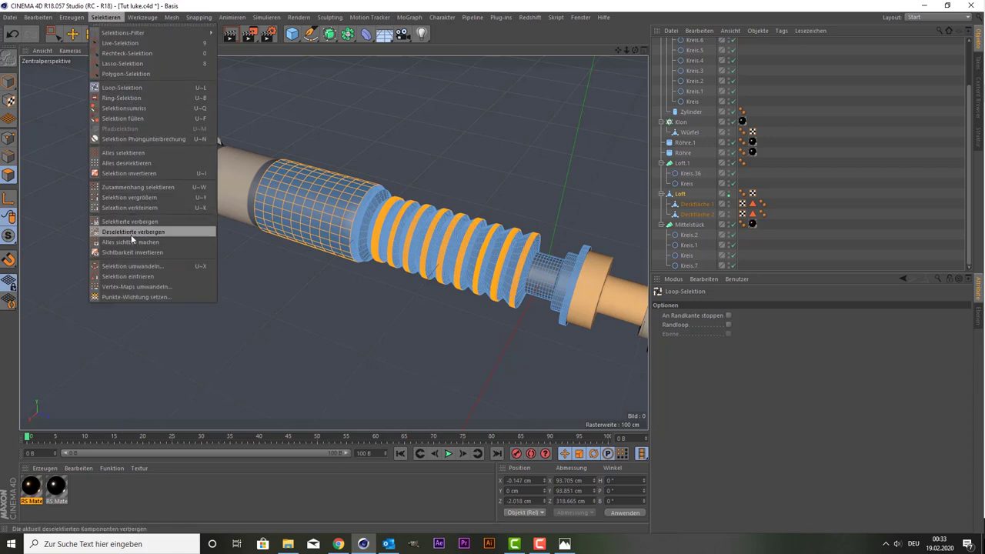
left_click(138, 276)
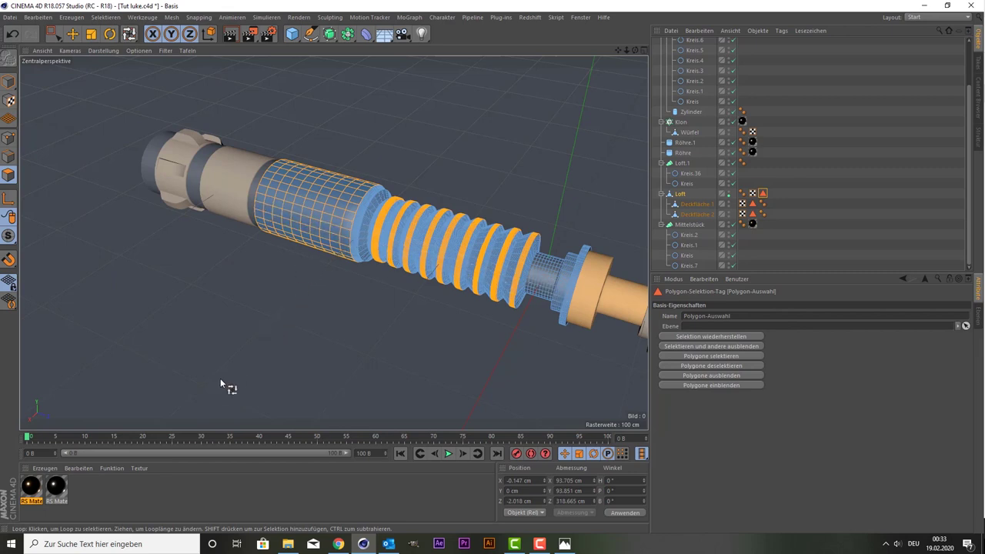
left_click(45, 467)
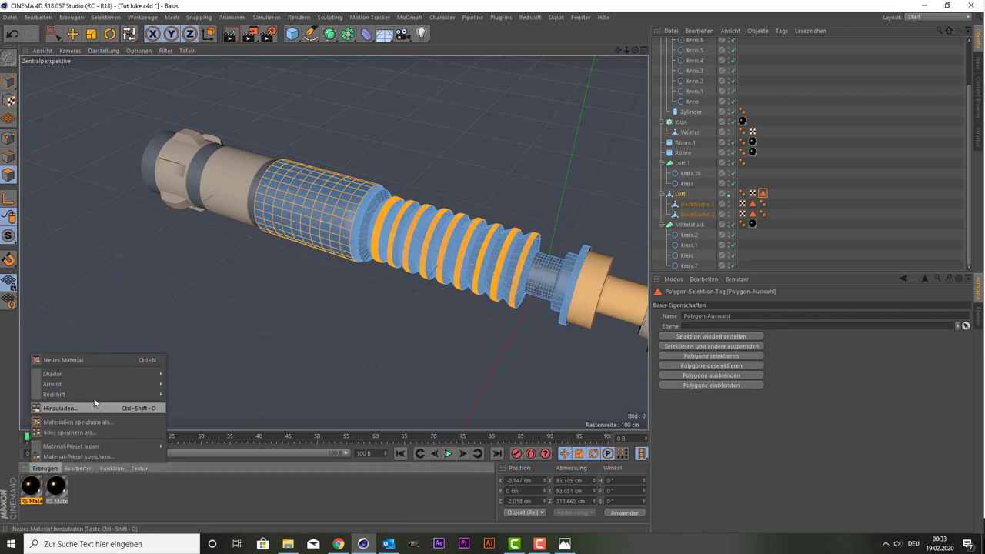
Step: Create a Redshift material with a black diffuse colour (V 0%)
left_click(224, 400)
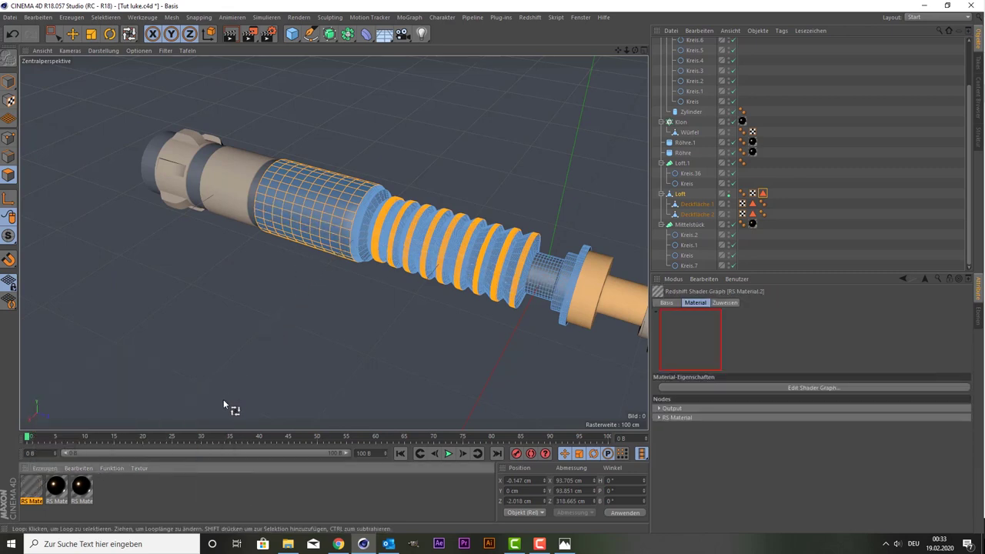
double_click(30, 486)
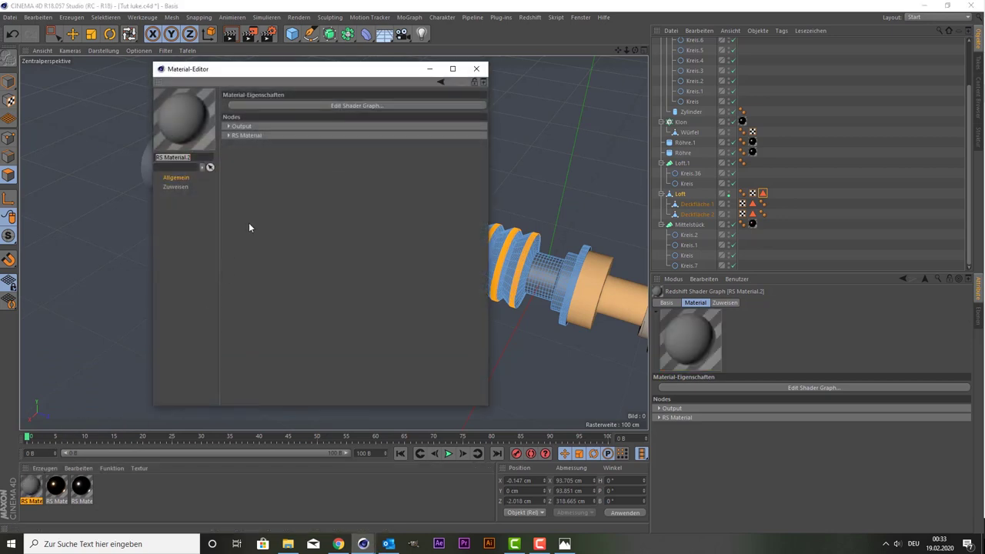
left_click(229, 136)
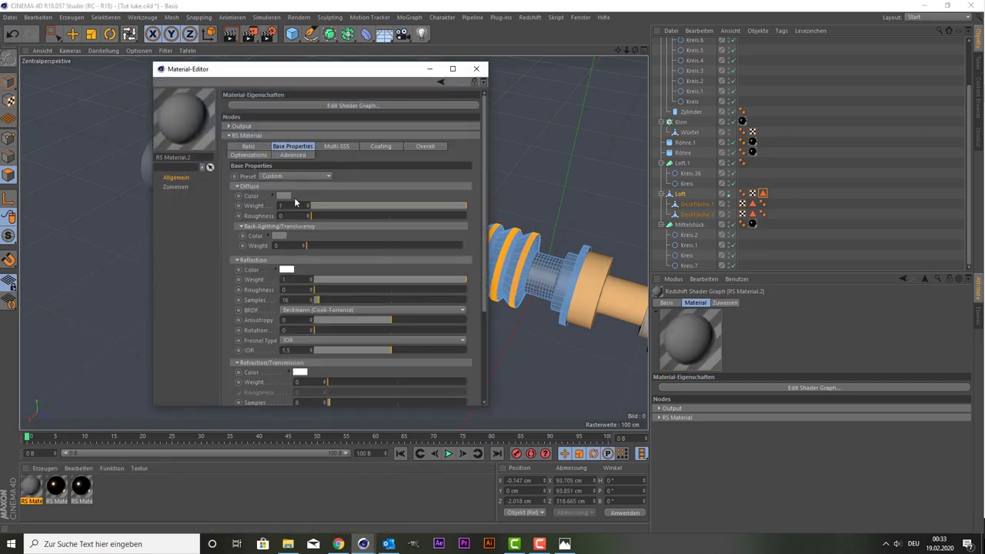
left_click(283, 195)
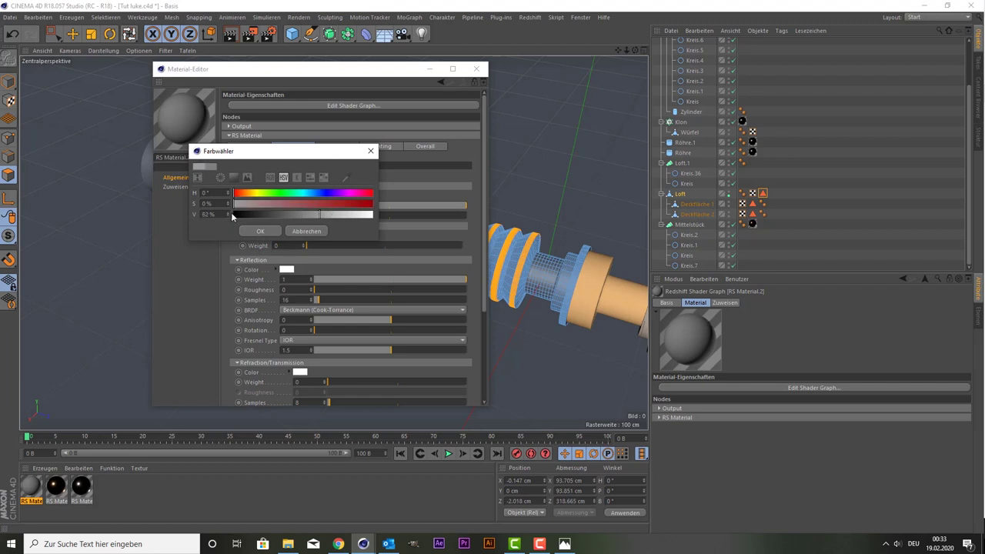
left_click(232, 216)
left_click(260, 230)
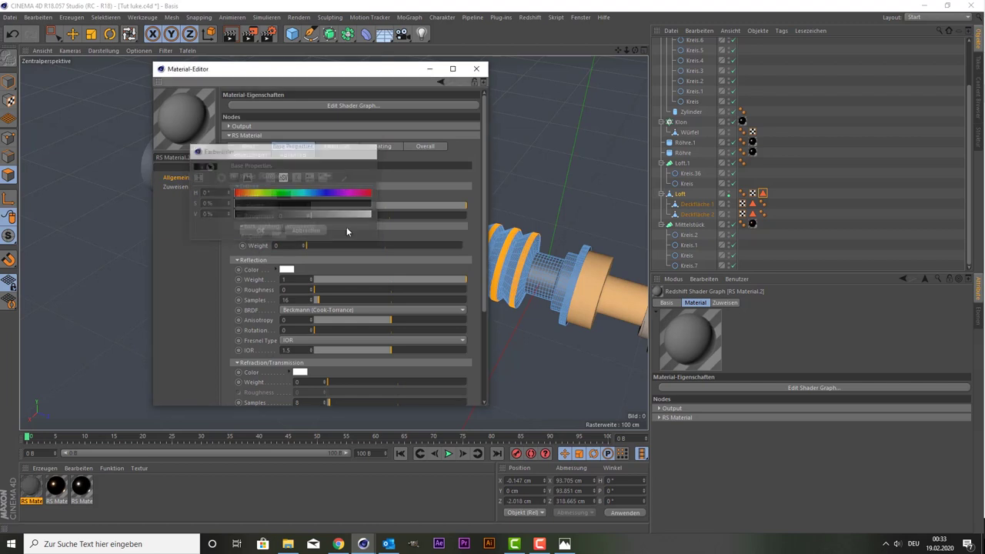
left_click(477, 68)
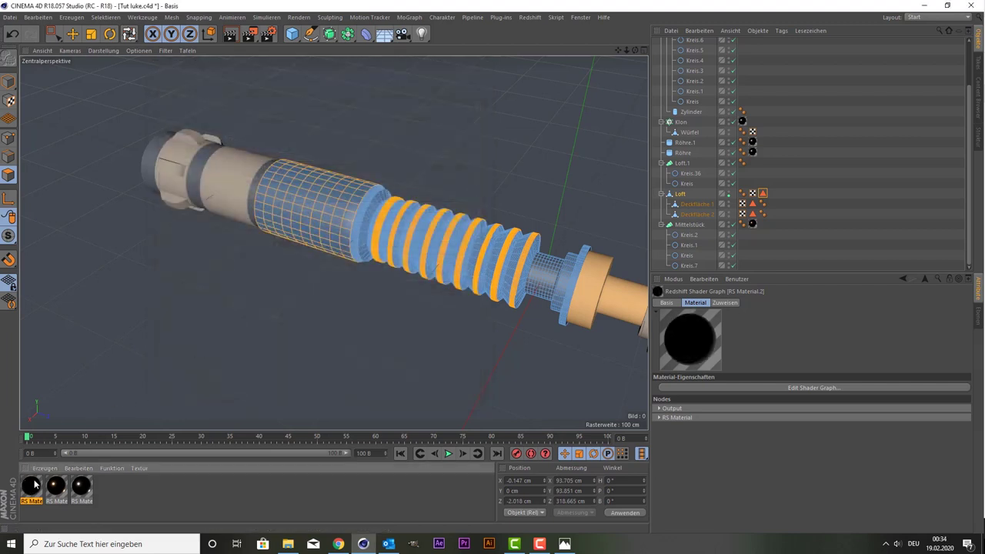
Step: Apply the black material to Loft's polygon selection and return to Model mode
mouse_move(35, 483)
left_mouse_down()
mouse_move(656, 222)
mouse_move(681, 193)
left_mouse_up()
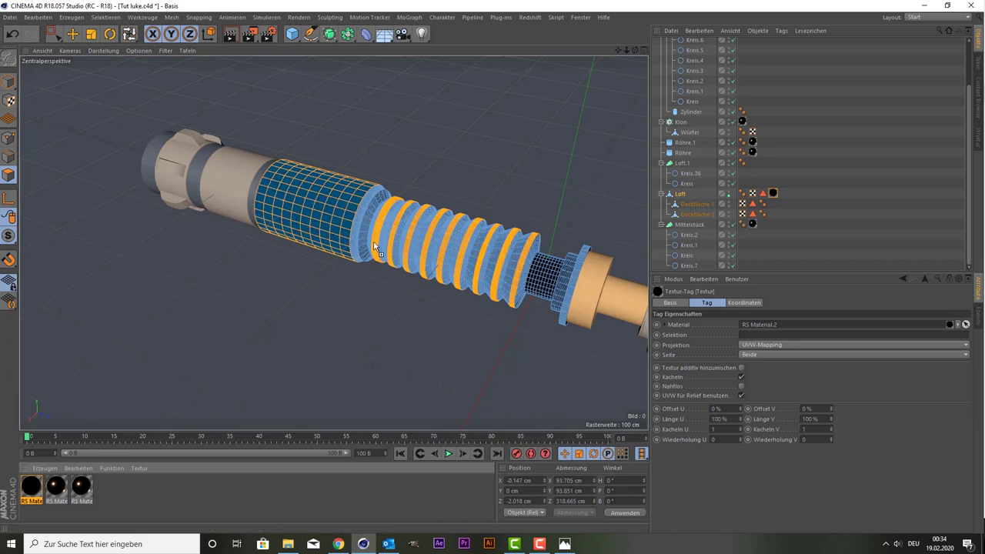
left_click_drag(375, 246, 377, 237)
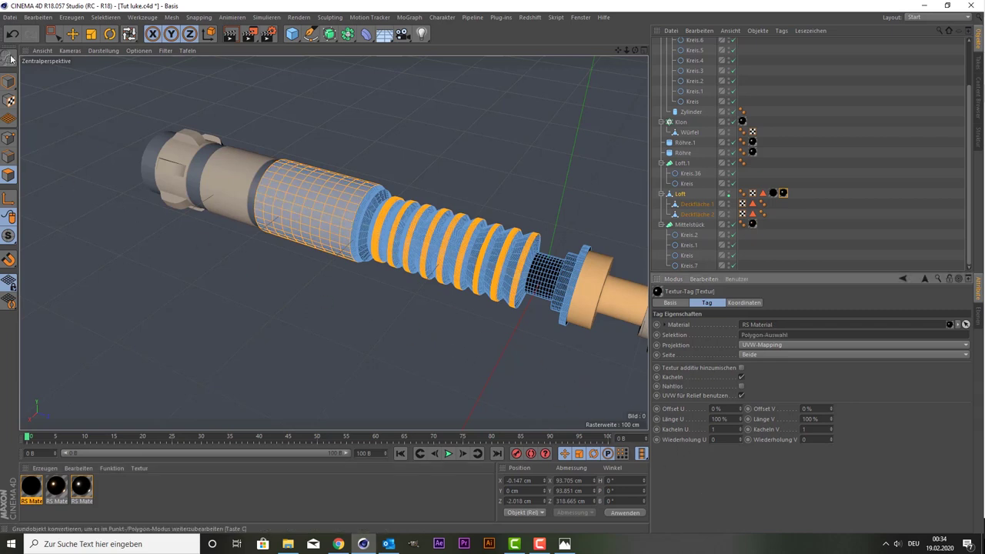
left_click(10, 82)
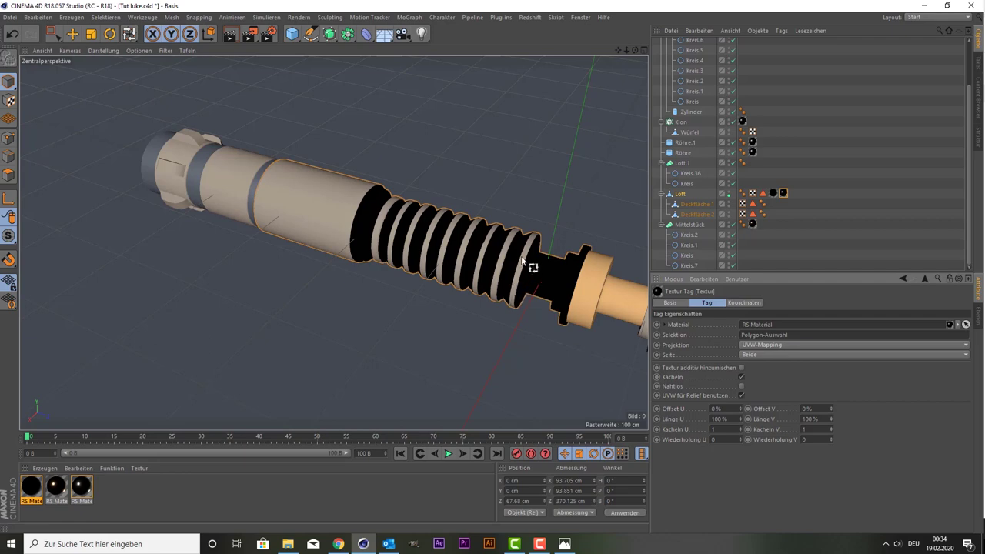
mouse_move(635, 48)
left_mouse_down()
mouse_move(554, 58)
mouse_move(66, 262)
left_mouse_up()
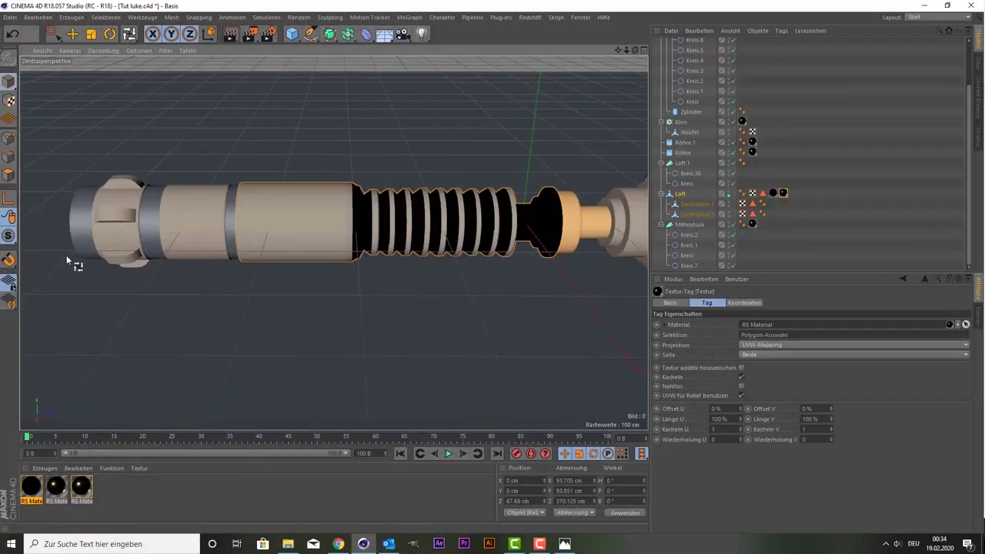
left_click(53, 34)
Step: Level the view on the whole hilt while selecting nearby parts like the profile circles and Zylinder
left_click_drag(53, 34, 91, 67)
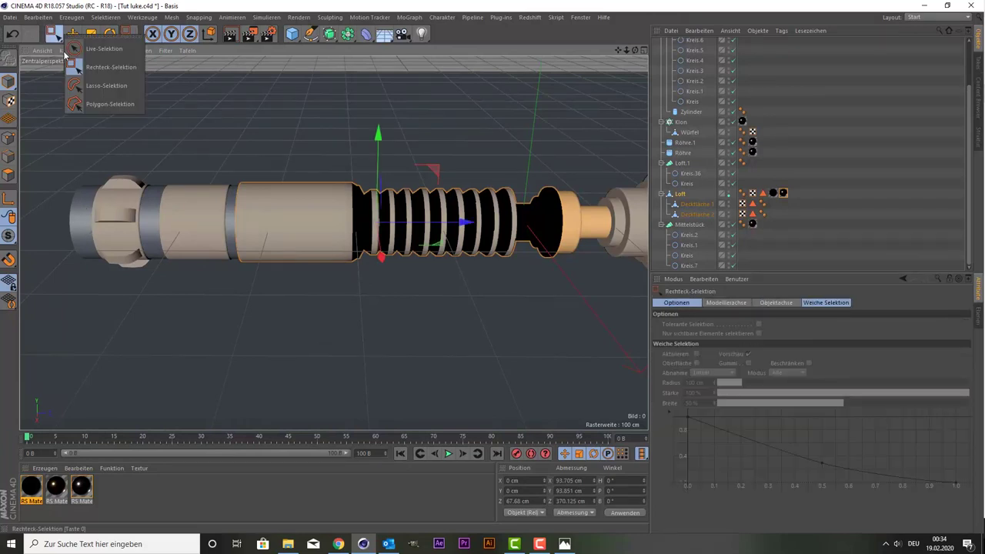
left_click(461, 220)
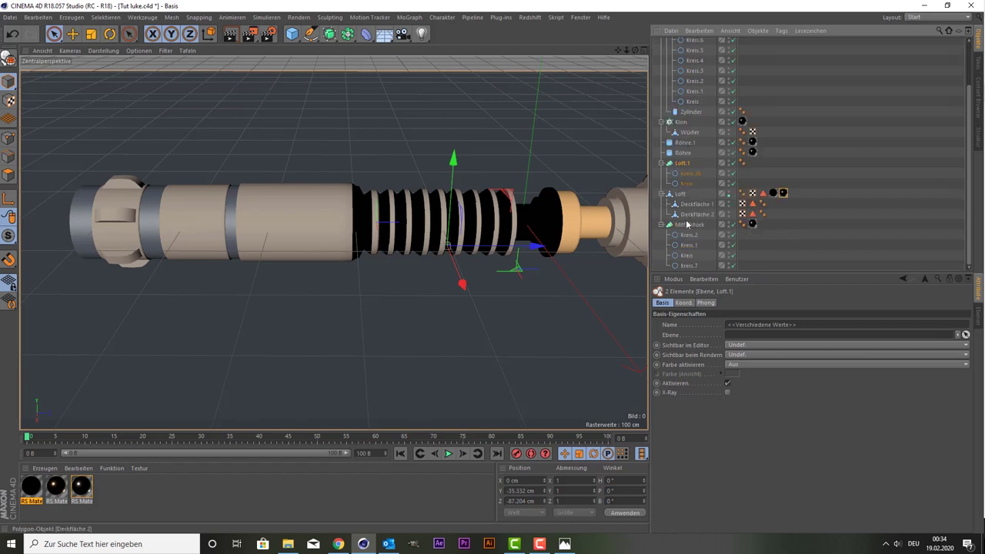
scroll(688, 239, "up", 3)
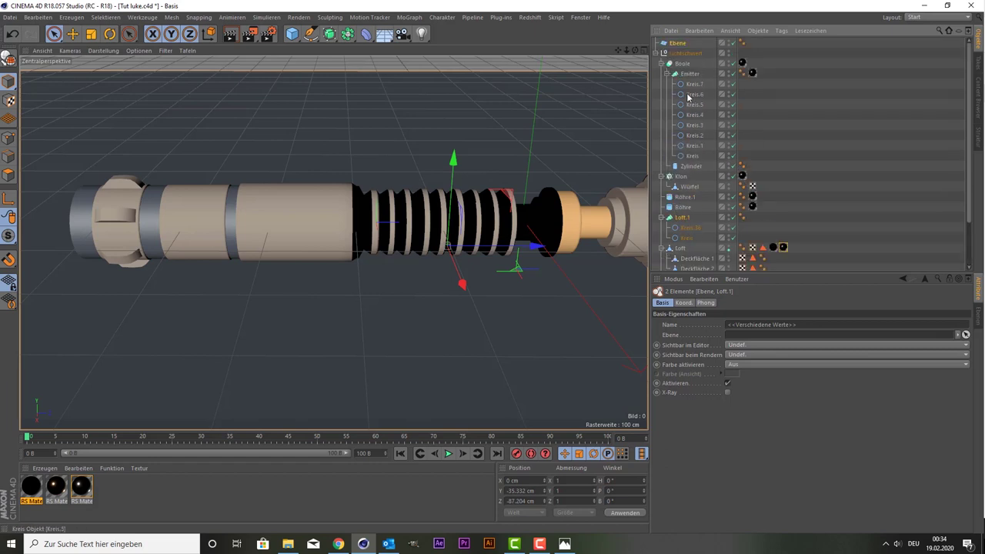
left_click(690, 166)
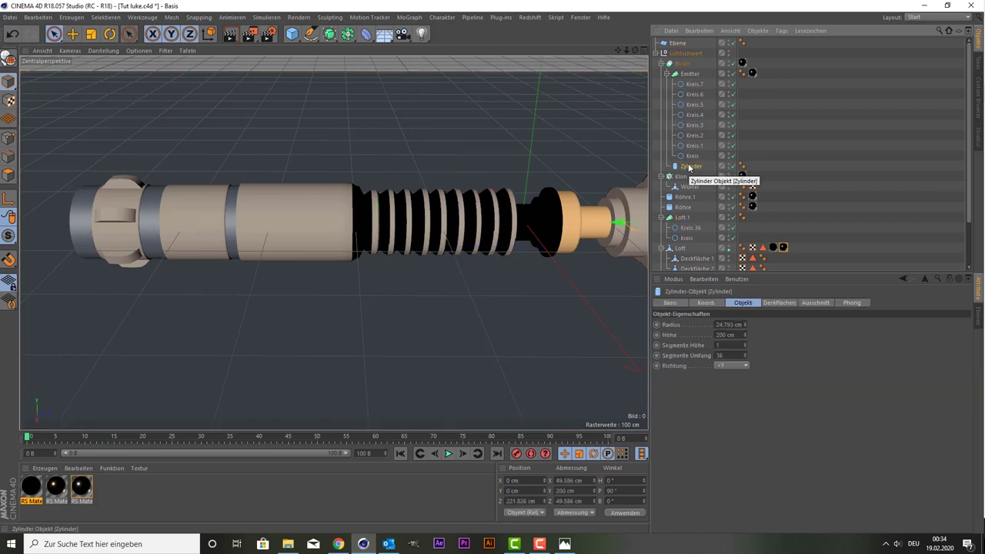
scroll(638, 165, "down", 2)
scroll(636, 162, "down", 1)
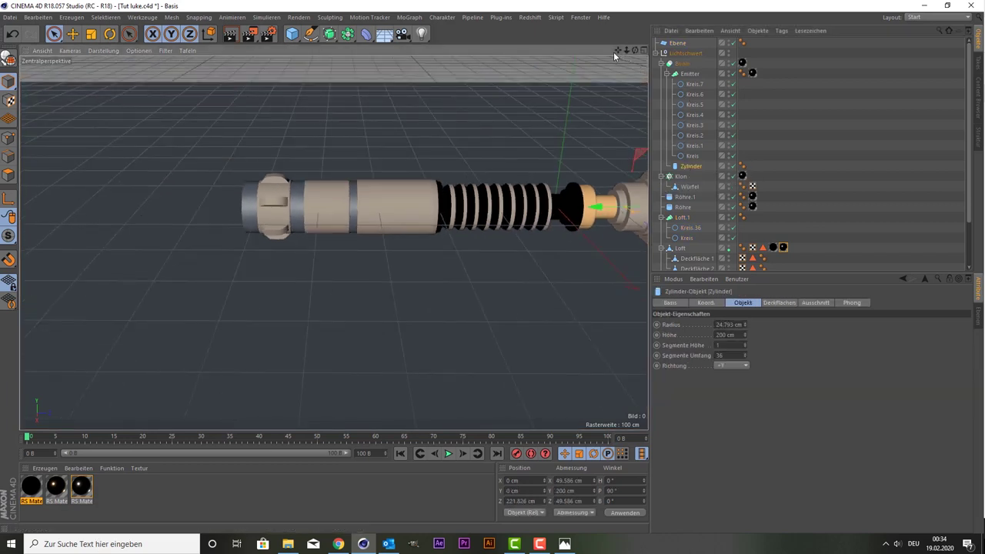
mouse_move(613, 52)
left_mouse_down()
mouse_move(333, 243)
mouse_move(640, 53)
mouse_move(333, 242)
mouse_move(313, 185)
left_mouse_up()
left_click_drag(167, 173, 120, 178)
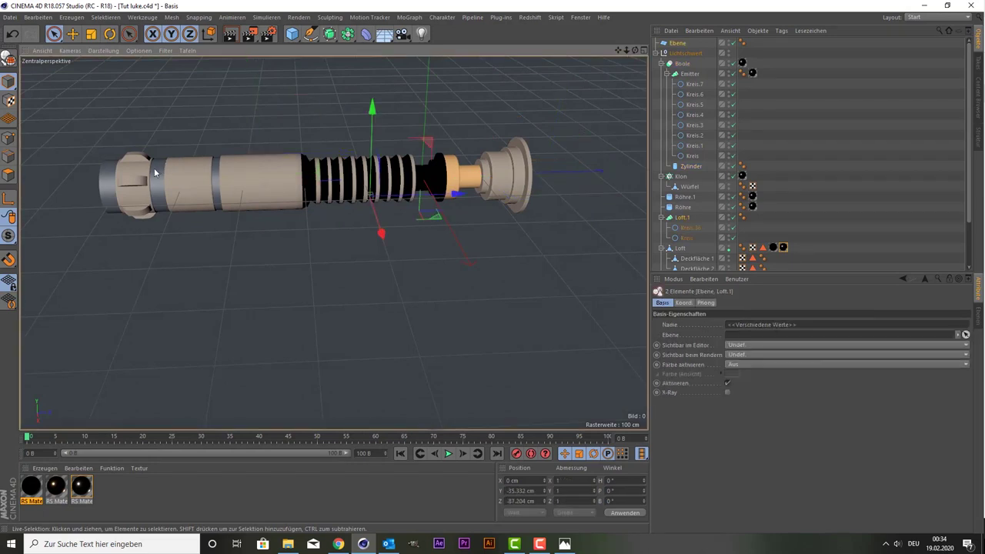
Step: Select Loft.1 and drag the third RS Material onto it
left_click(115, 178, "ctrl")
left_click(114, 178, "ctrl")
left_click(681, 228)
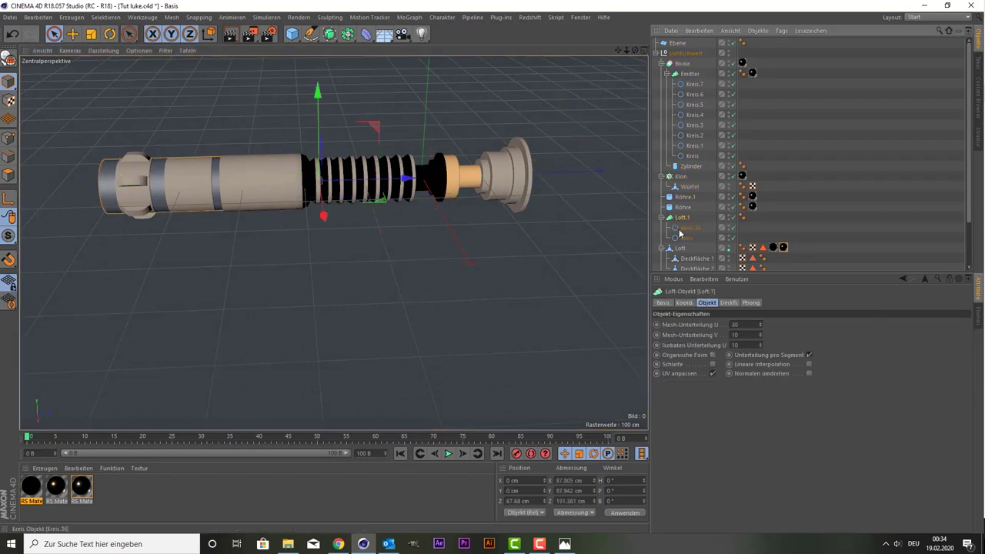
left_click(681, 221)
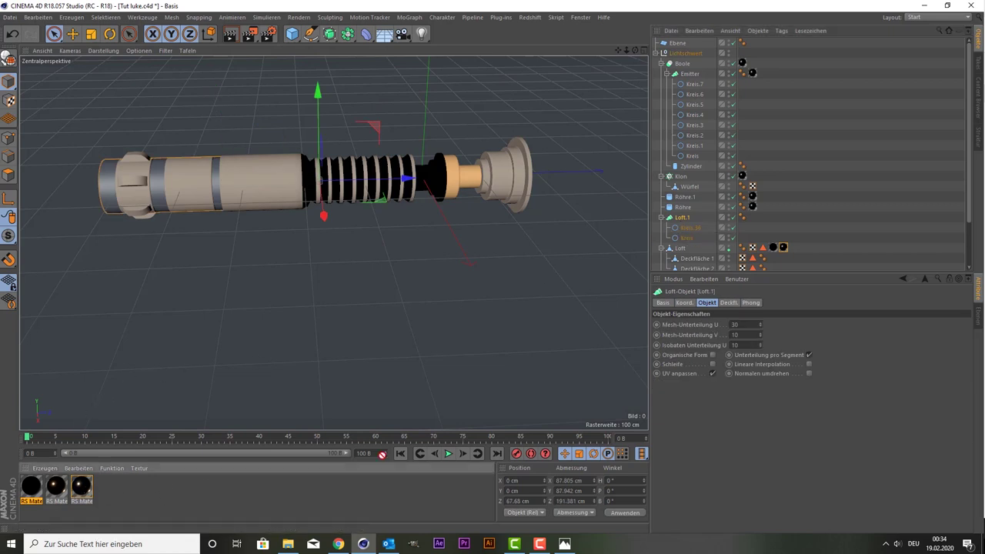
left_click_drag(83, 492, 678, 219)
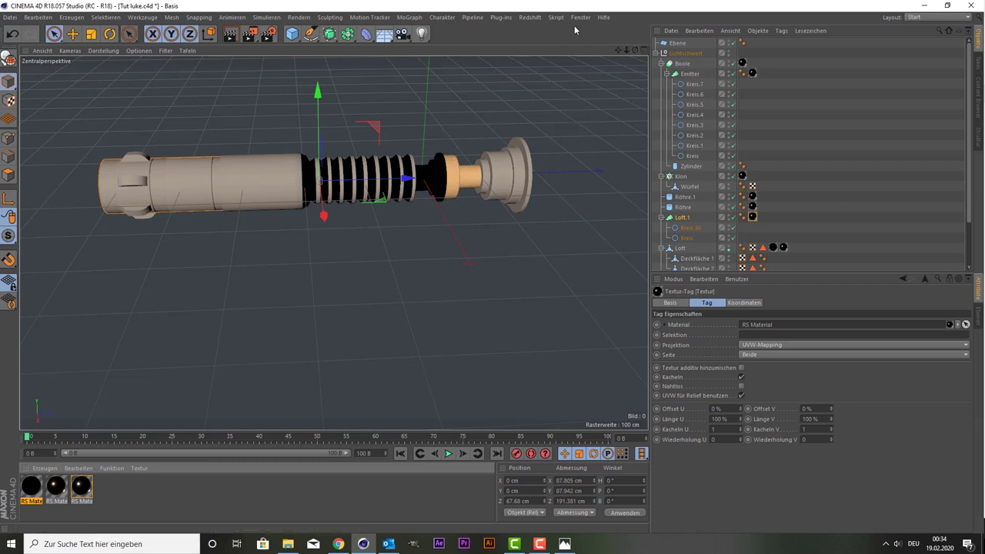
left_click(530, 17)
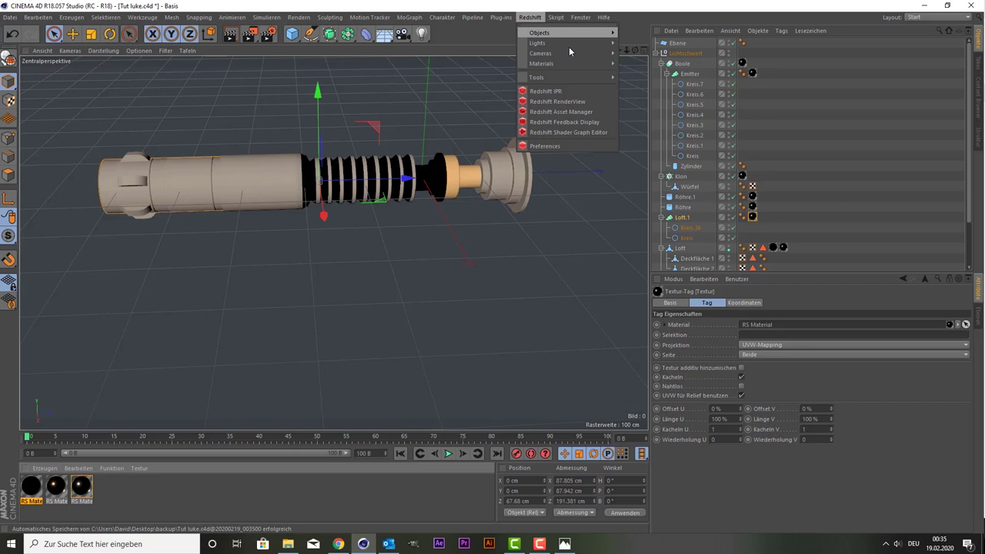
mouse_move(537, 43)
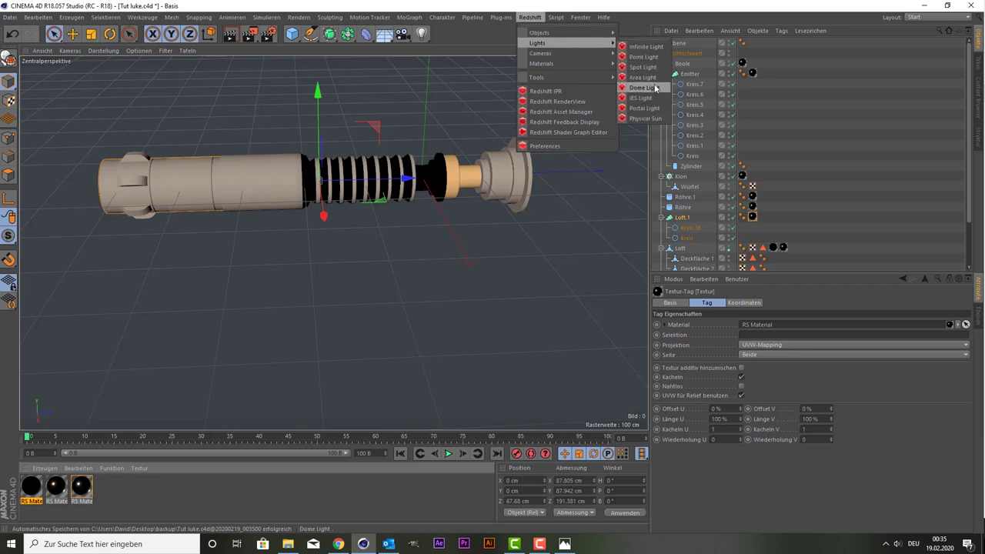
Step: Add a Redshift dome light and apply a new Redshift material to the floor
left_click(655, 87)
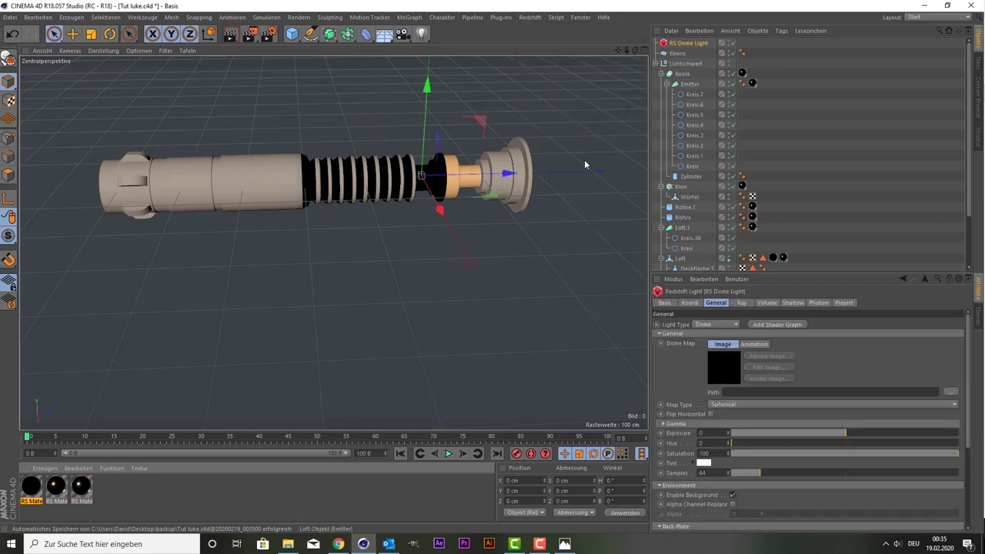
left_click(44, 469)
mouse_move(54, 394)
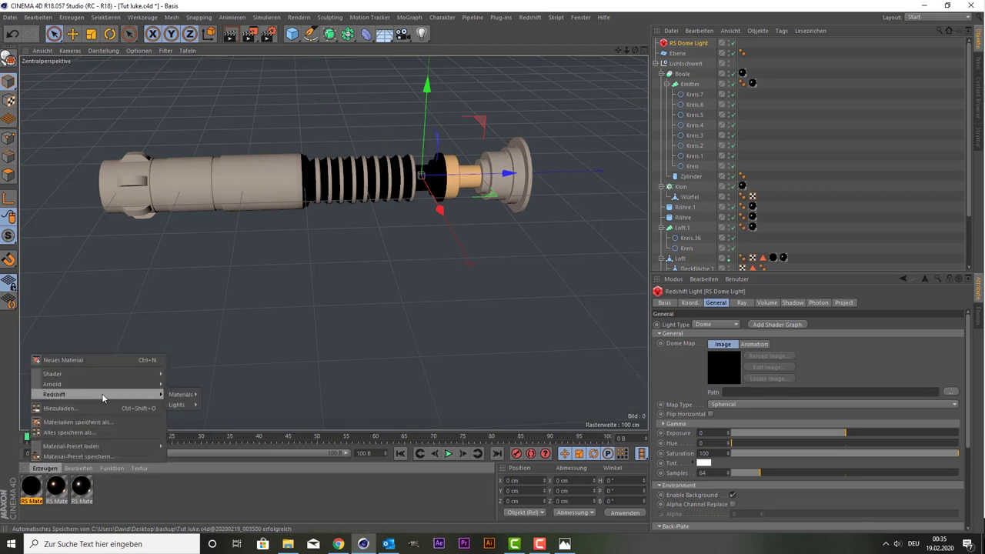
left_click(223, 394)
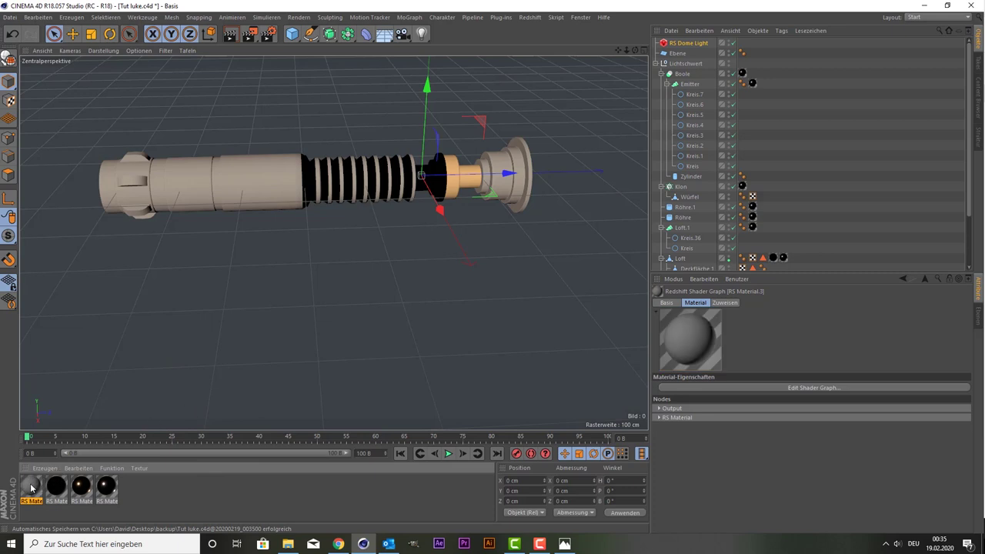
left_click_drag(31, 487, 213, 346)
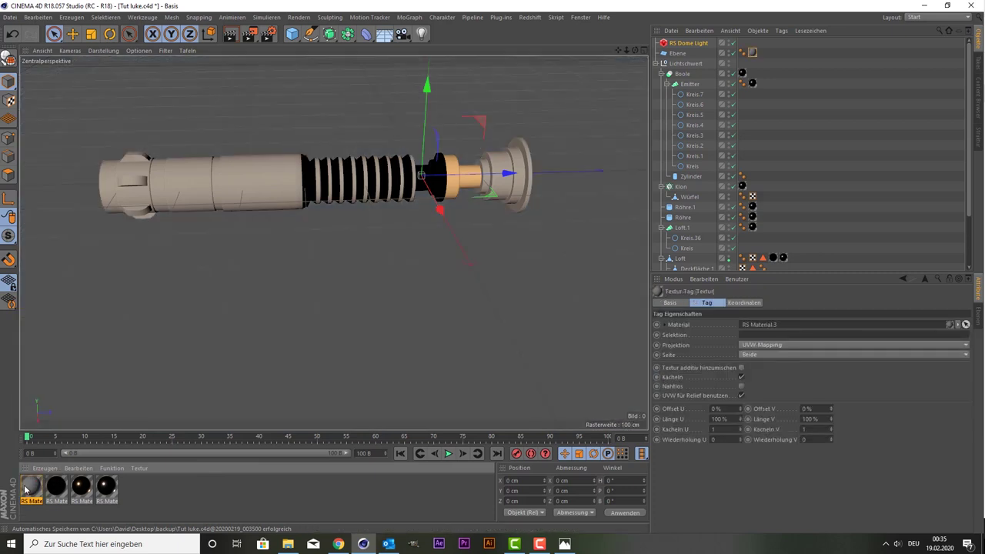
Step: Open the floor material, pick 1857.jpg in Textures\metal, and open its shader graph
double_click(29, 487)
left_click(288, 543)
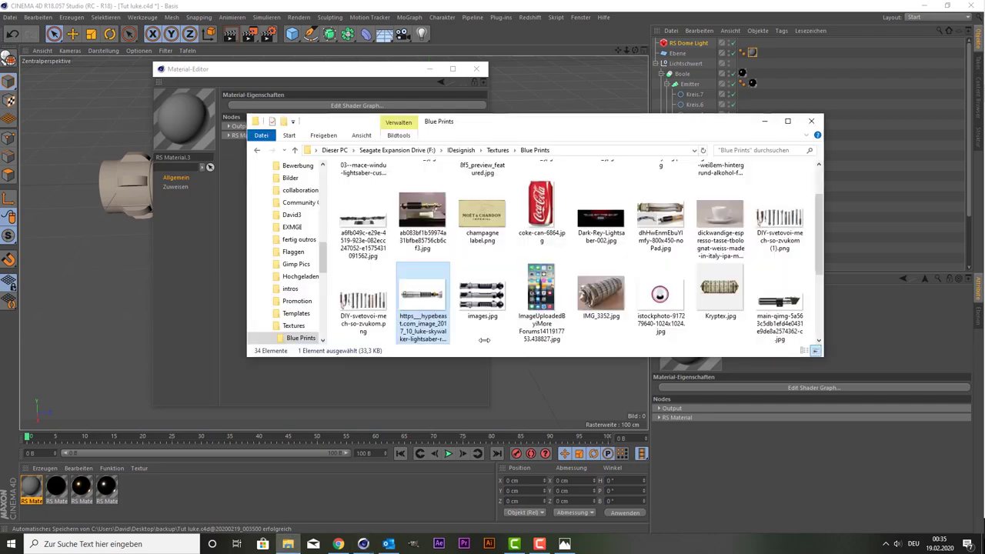
left_click(497, 150)
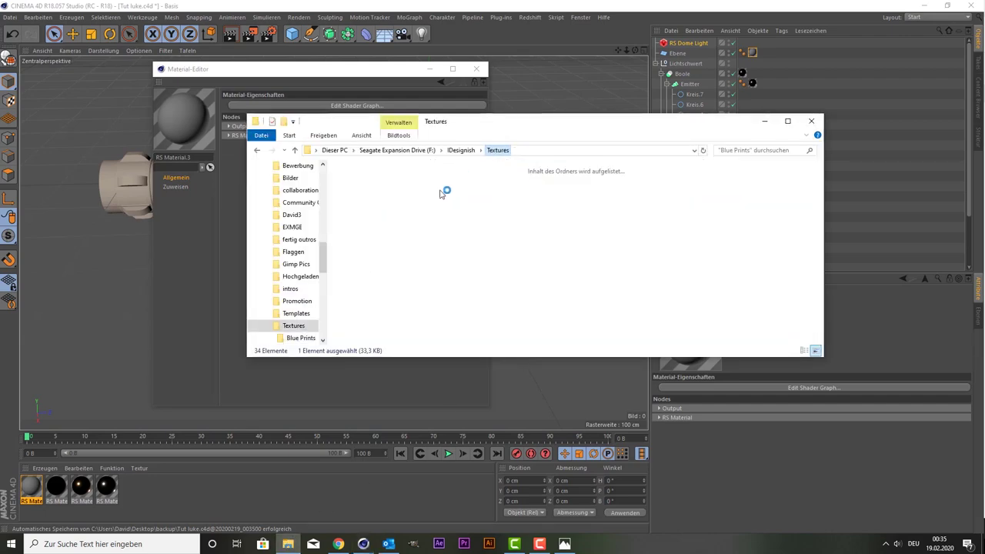
scroll(427, 303, "down", 1)
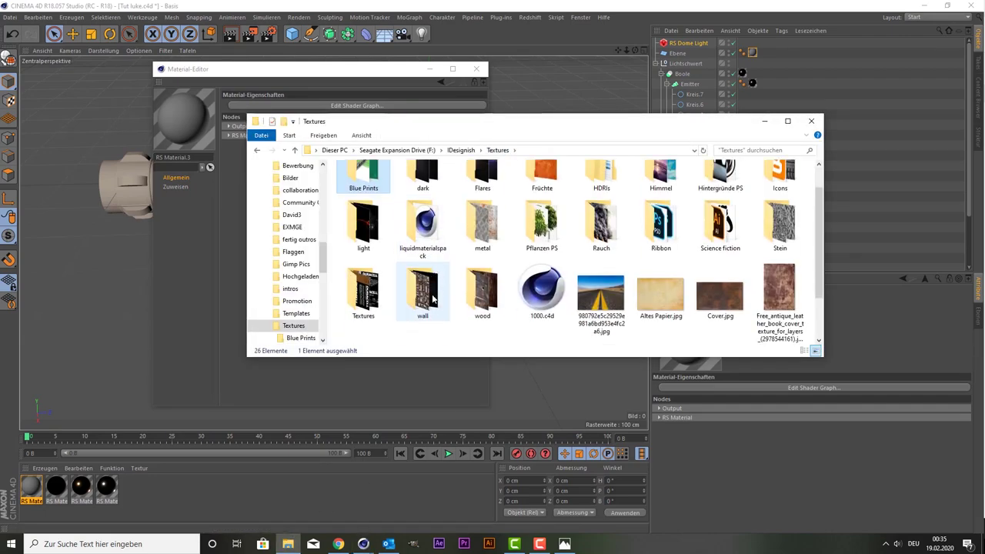
scroll(431, 302, "up", 1)
scroll(433, 299, "down", 1)
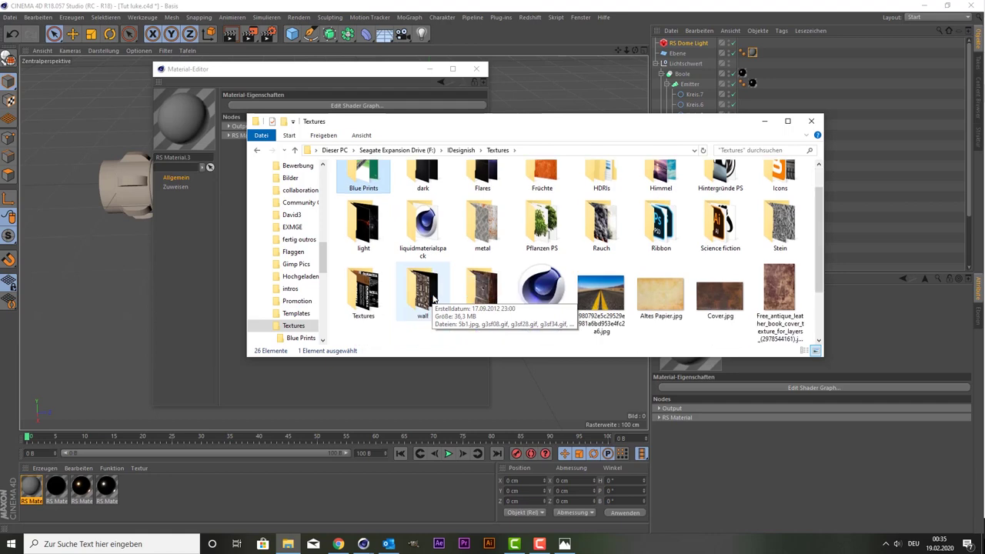
double_click(488, 231)
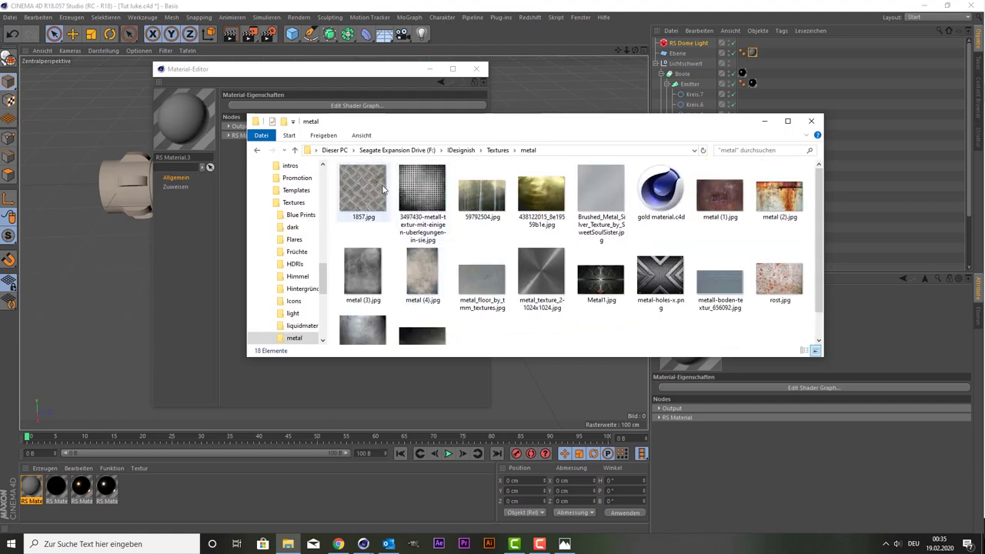
left_click(383, 183)
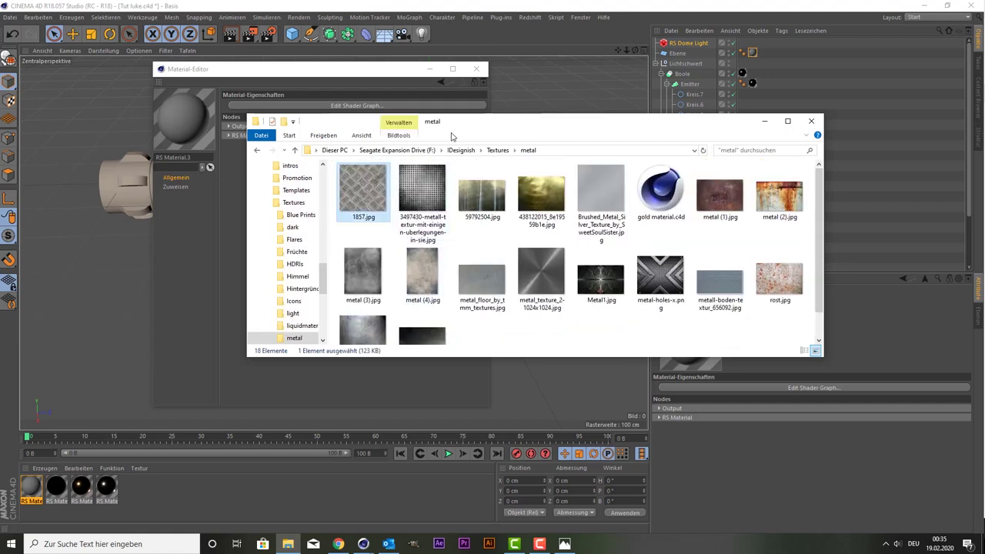
left_click_drag(469, 126, 397, 194)
left_click(359, 105)
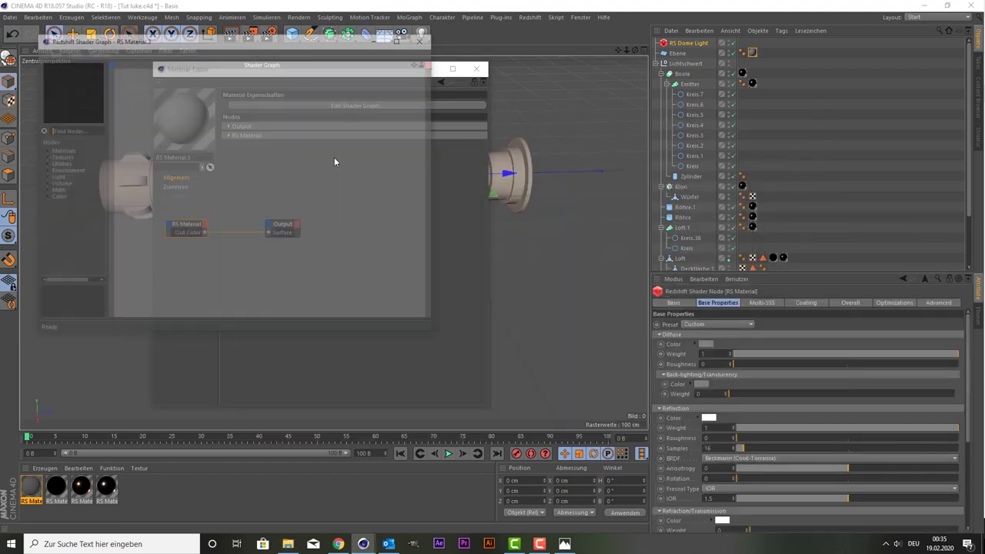
Step: Add 1857.jpg to the shader graph without copying it and wire it into Diffuse Color
left_click(288, 544)
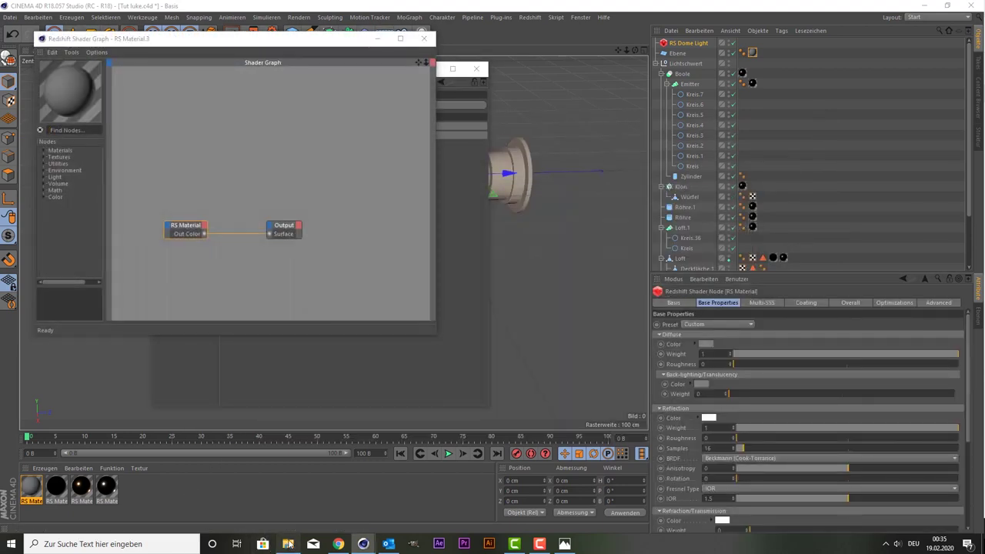
mouse_move(290, 271)
left_mouse_down()
mouse_move(248, 105)
mouse_move(229, 112)
left_mouse_up()
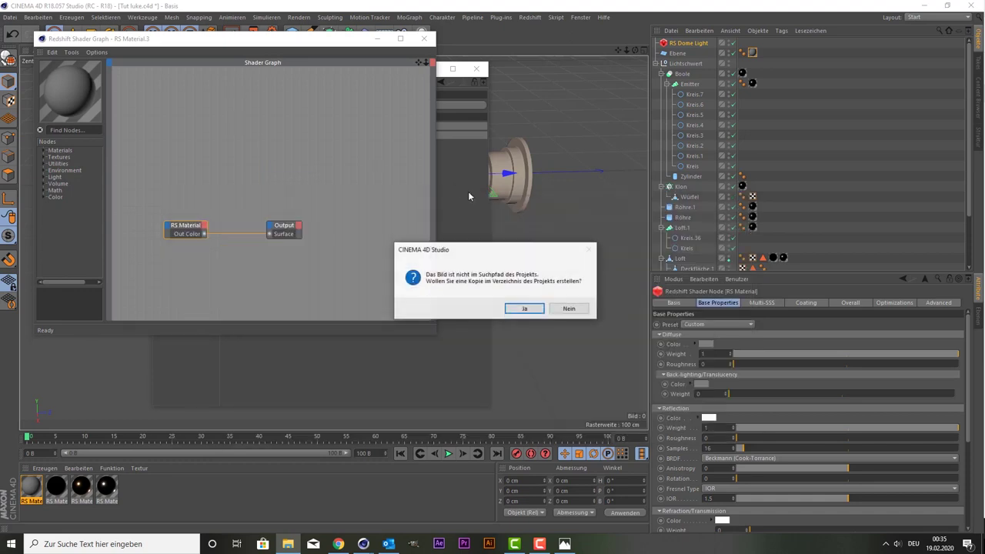
left_click(570, 309)
left_click_drag(225, 111, 156, 113)
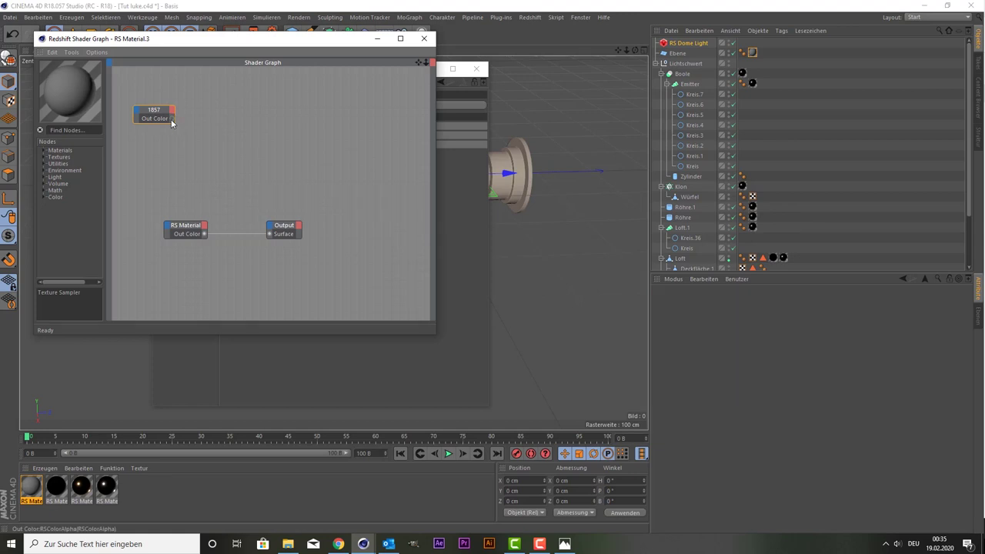
left_click_drag(172, 119, 168, 230)
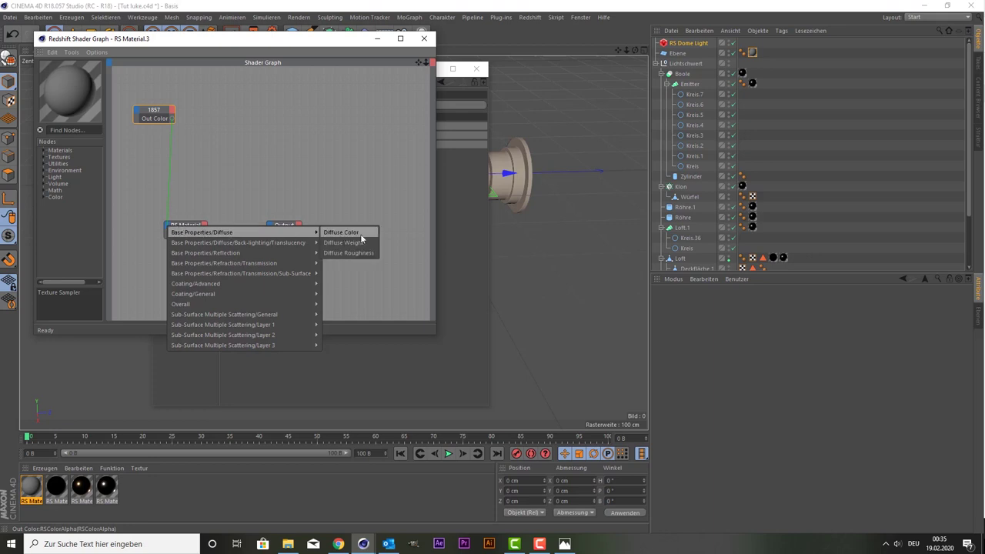
left_click(360, 233)
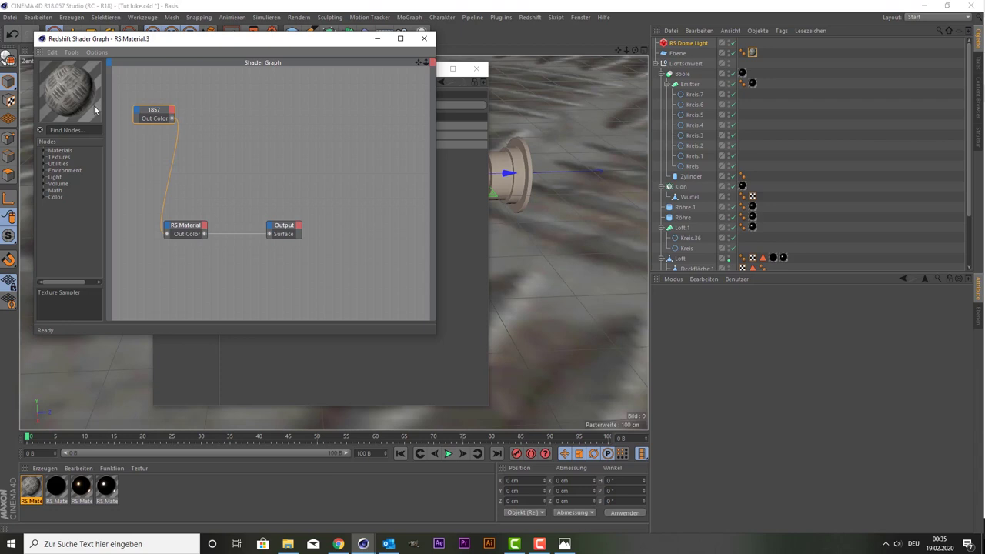
left_click(423, 38)
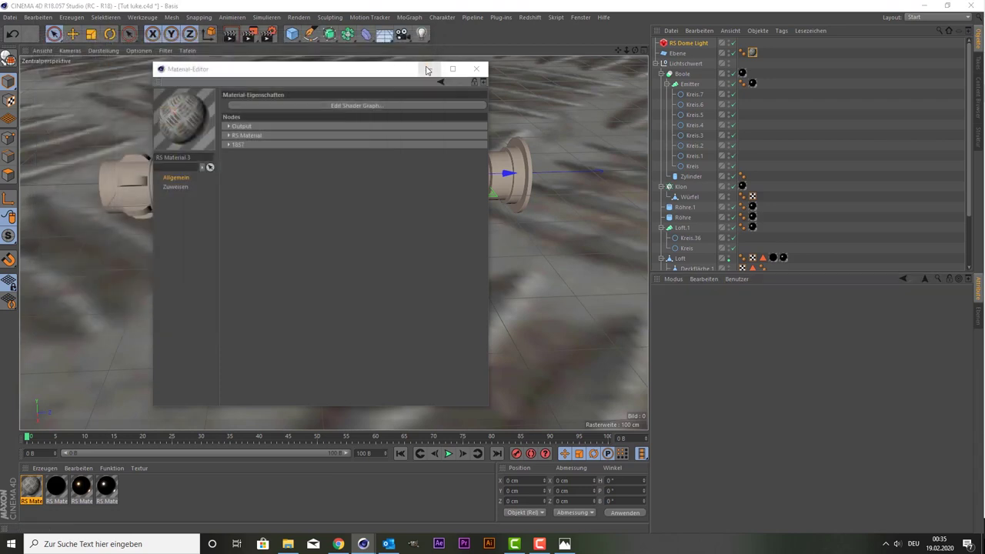
left_click(428, 70)
Step: Set the floor texture tag's Projektion to Quader-Mapping
left_click(751, 52)
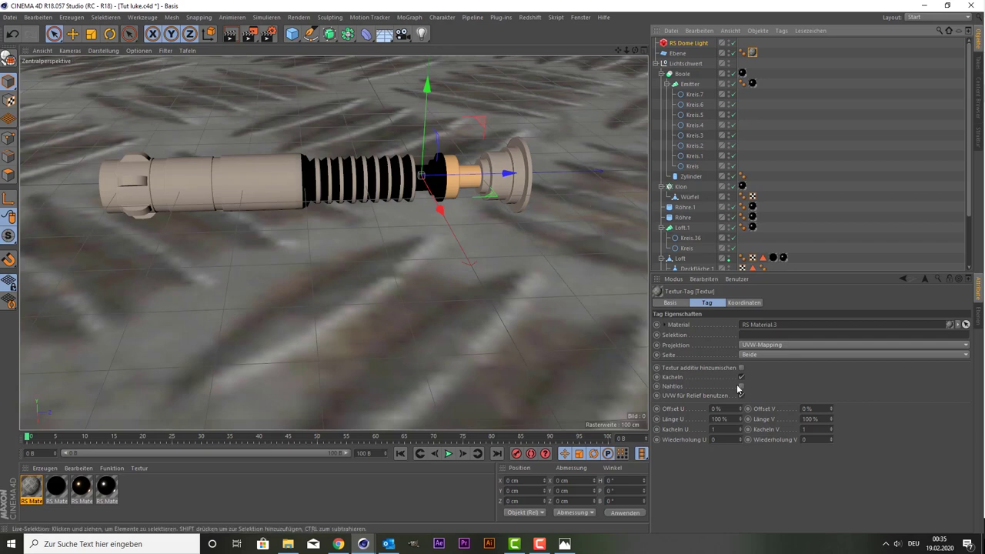
left_click(796, 346)
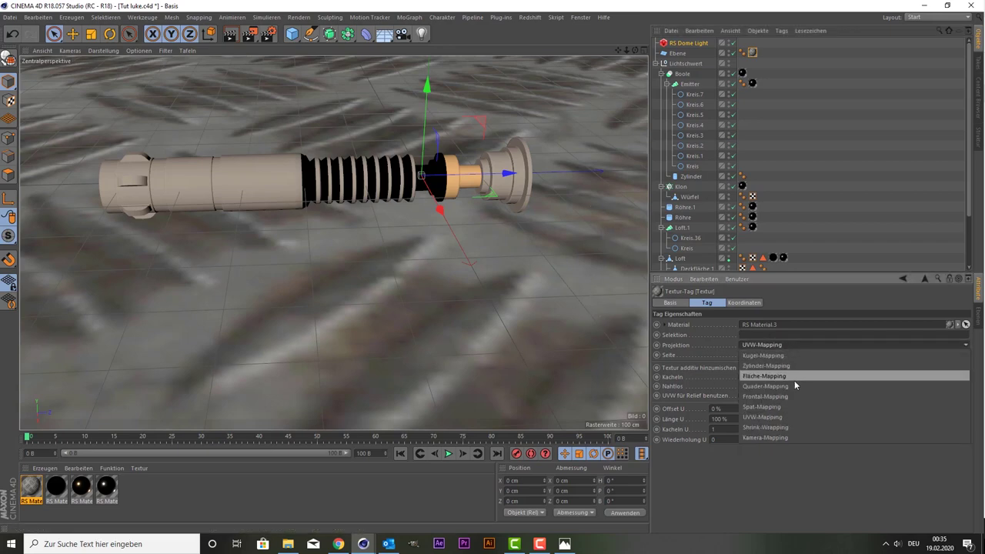
left_click(793, 384)
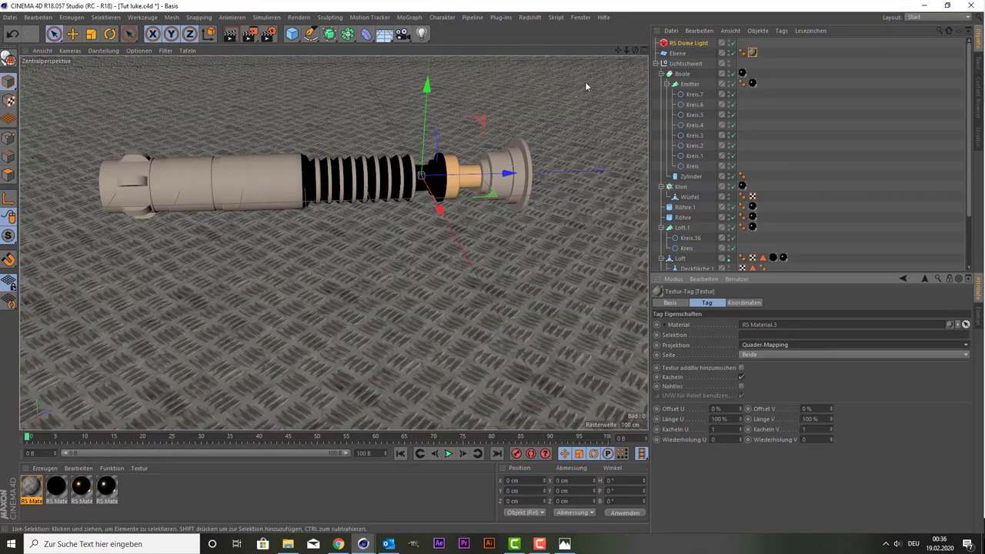
left_click(685, 63)
Step: In the enlarged side view, raise the Lichtschwert section slightly with the move tool
middle_click(313, 271)
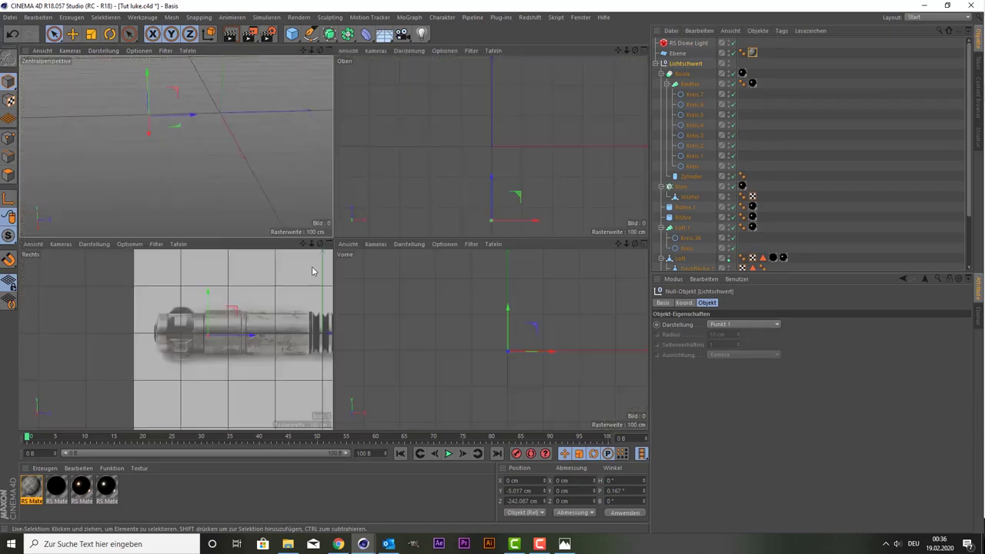
middle_click(253, 324)
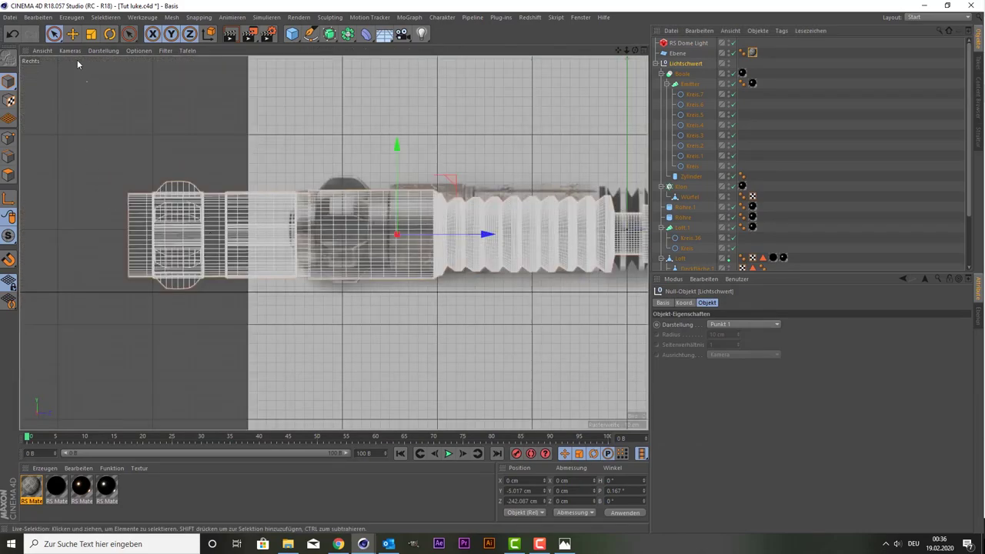
left_click(109, 33)
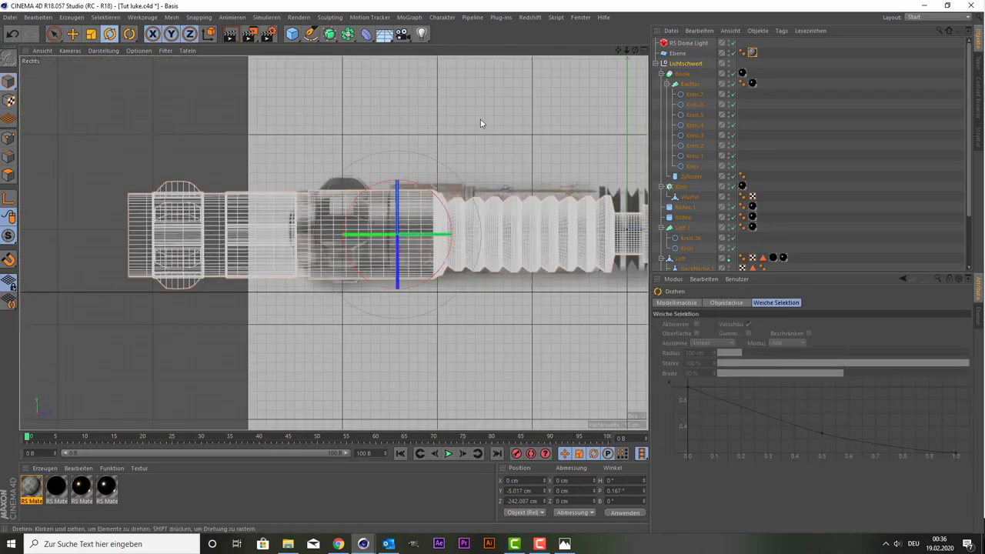
middle_click_drag(480, 124, 618, 41)
left_click_drag(626, 50, 593, 61)
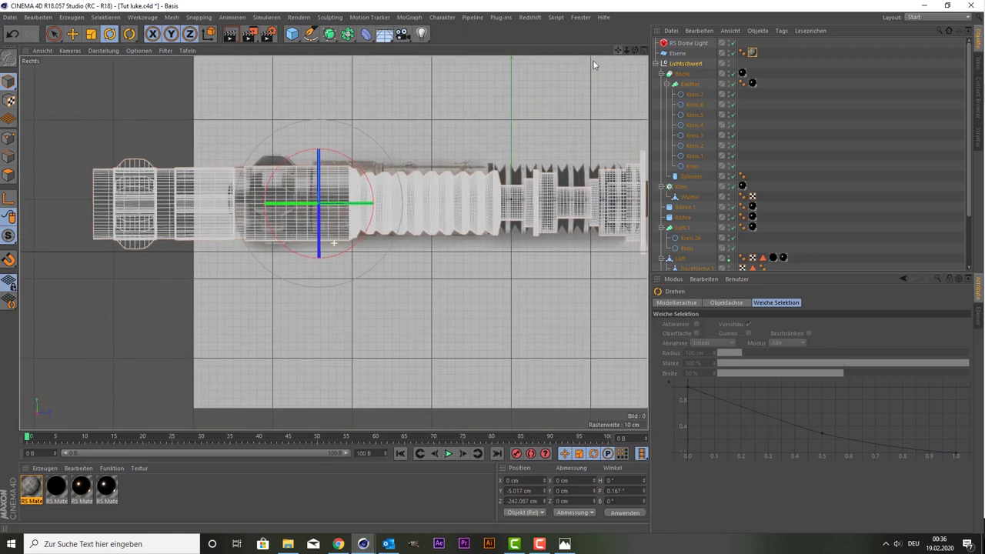
scroll(523, 213, "up", 2)
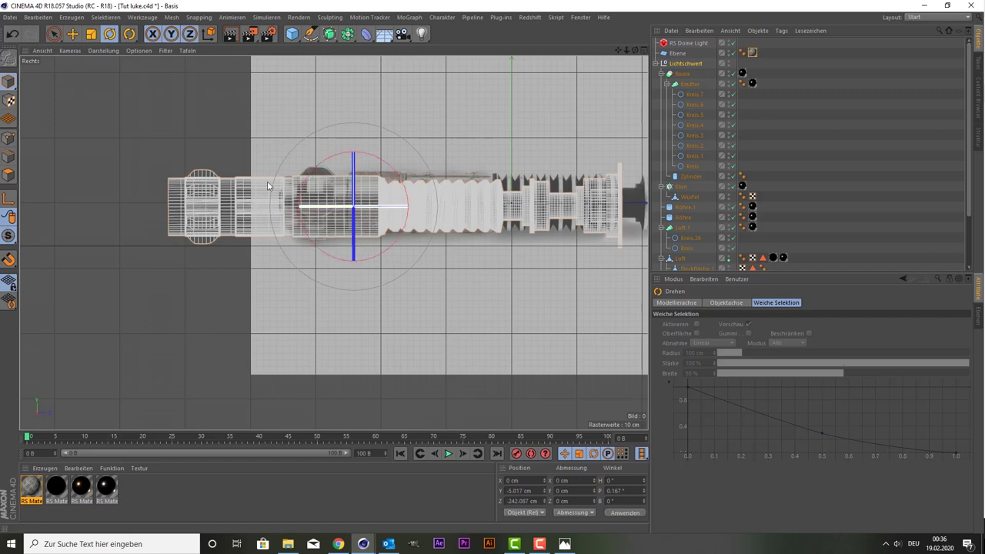
key("space")
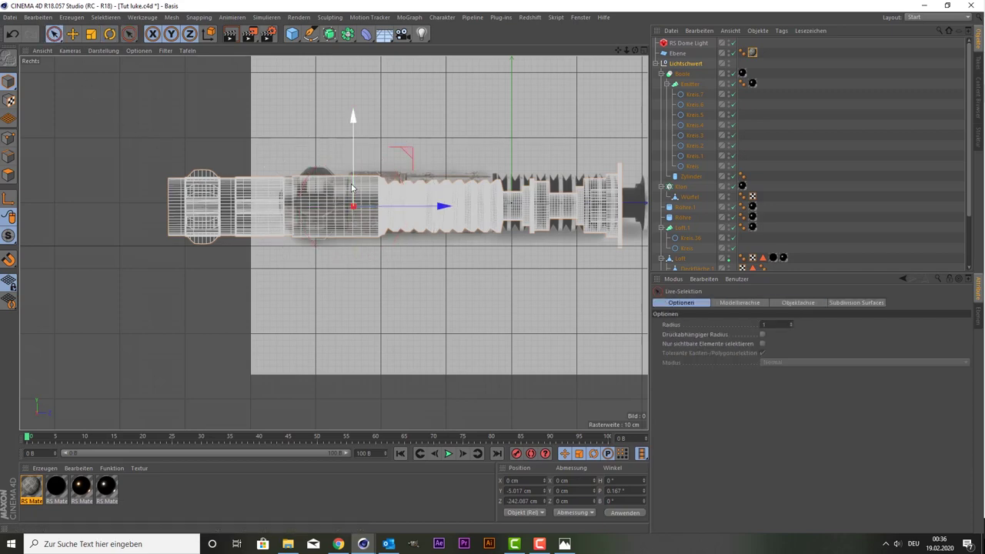
left_click_drag(353, 194, 352, 183)
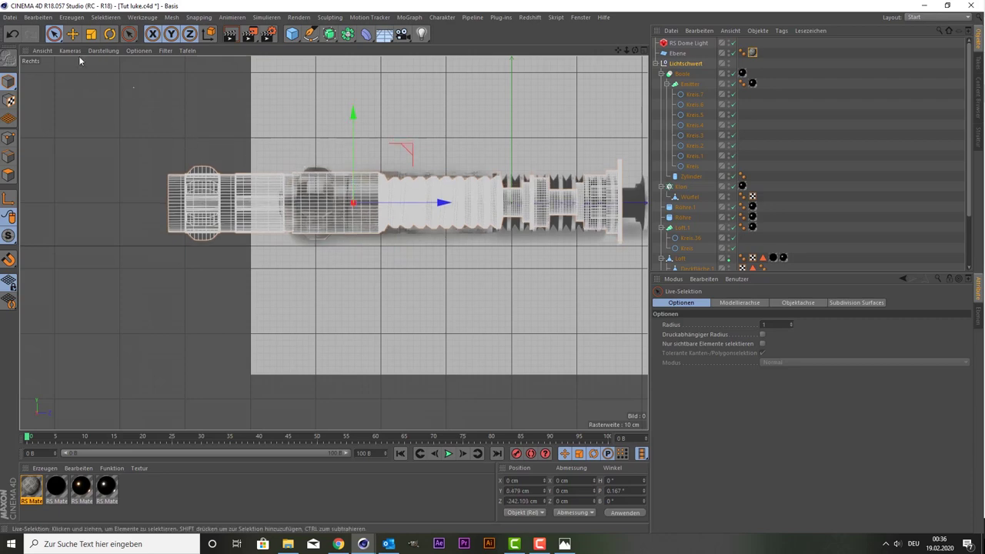
Step: Tilt the section to P 0.682°, lower it to Y -4.972 cm, and return to perspective
left_click(110, 33)
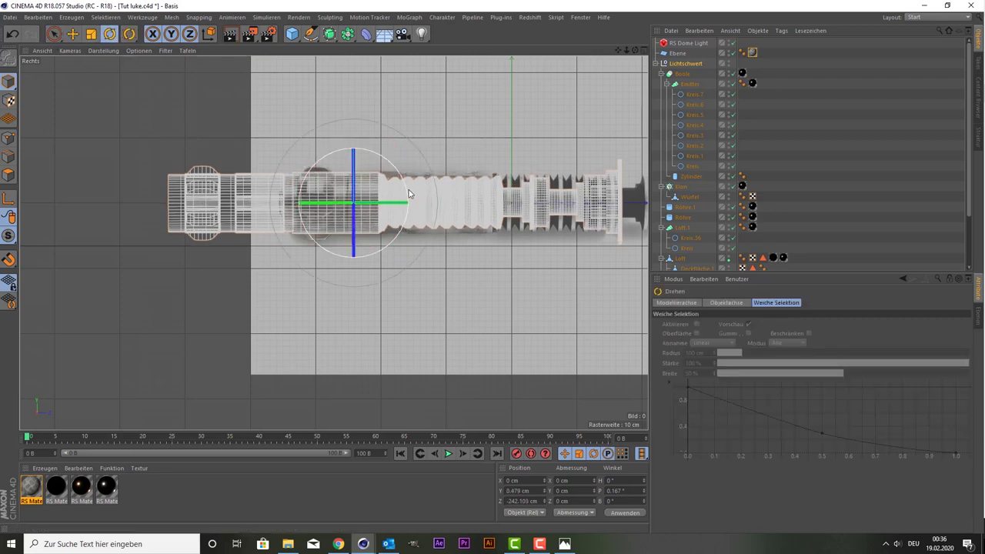
left_click_drag(409, 193, 407, 192)
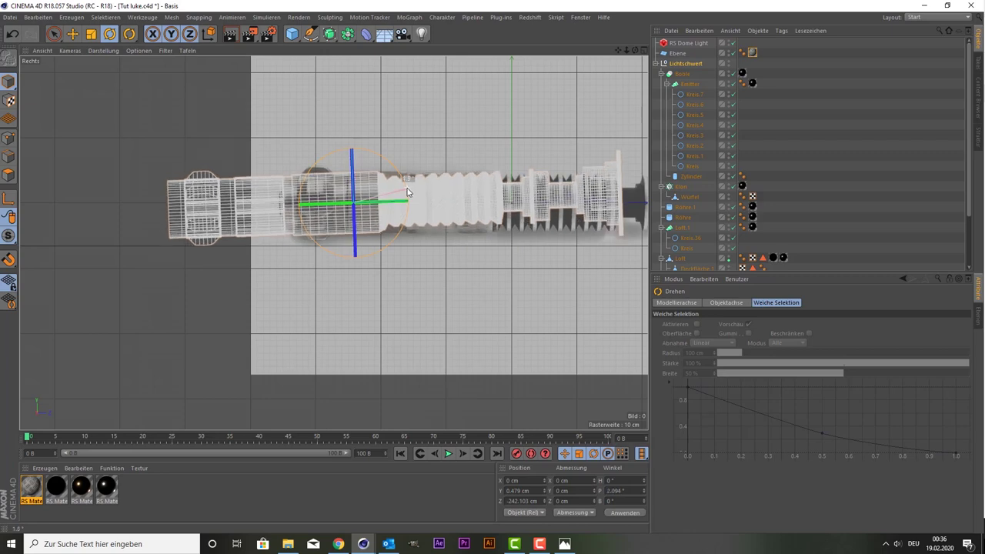
left_click_drag(407, 192, 407, 192)
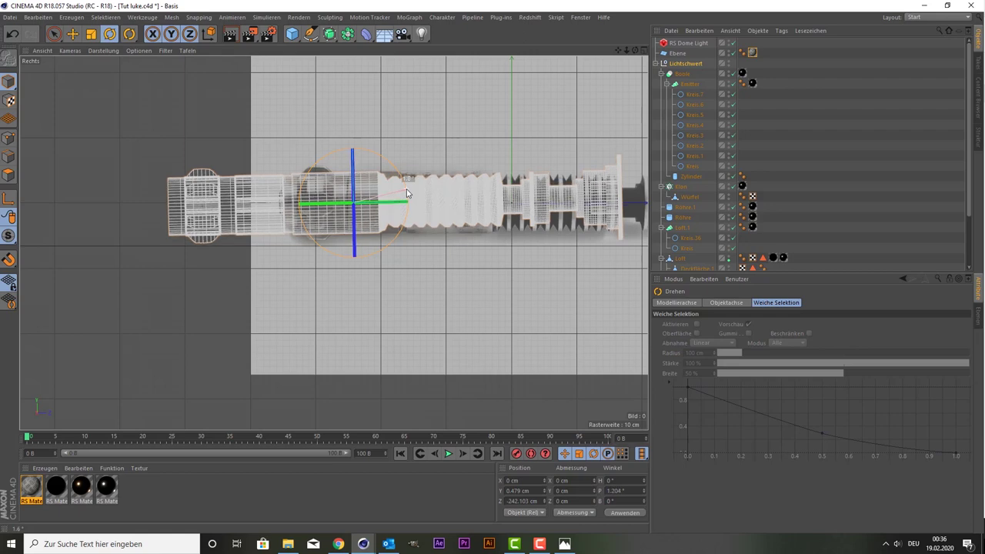
left_click_drag(407, 192, 407, 193)
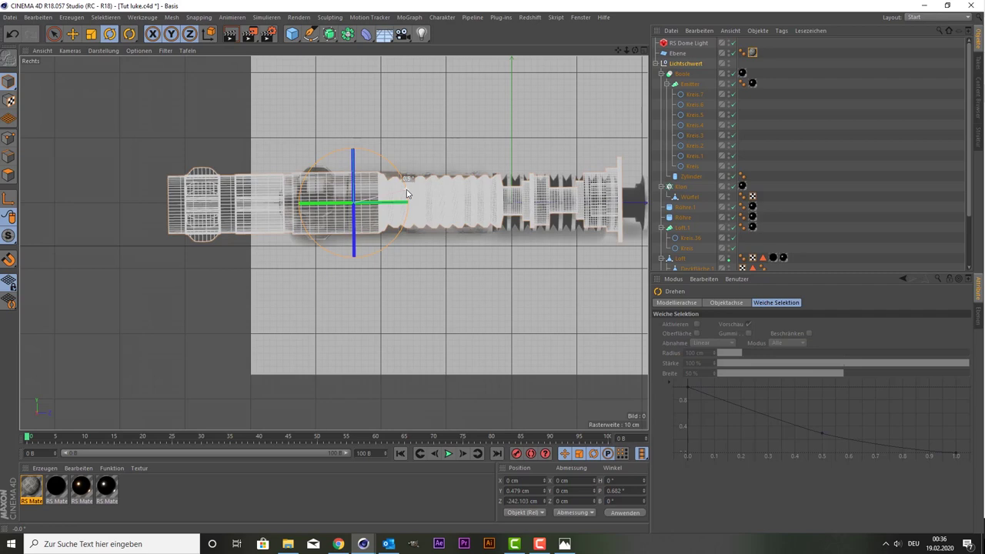
key("space")
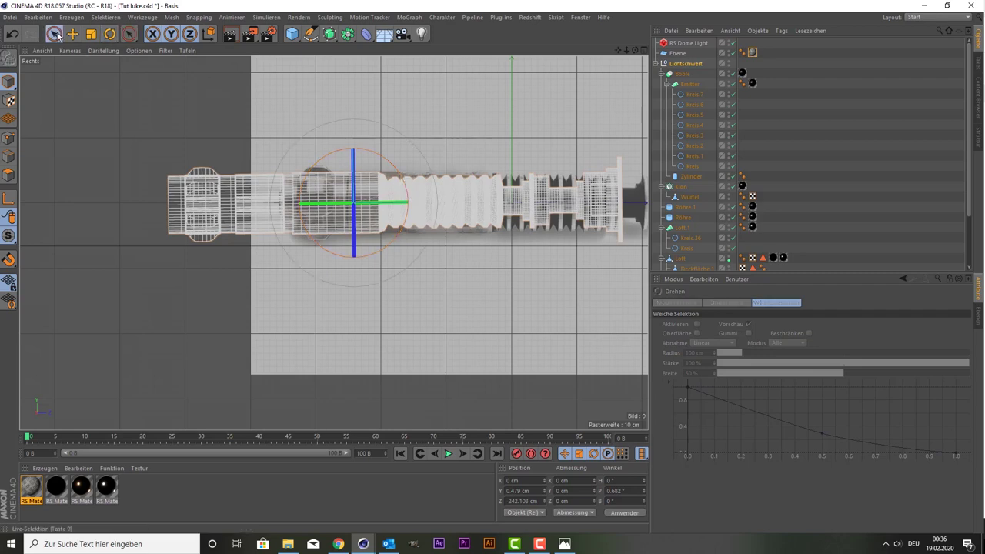
left_click_drag(356, 157, 351, 157)
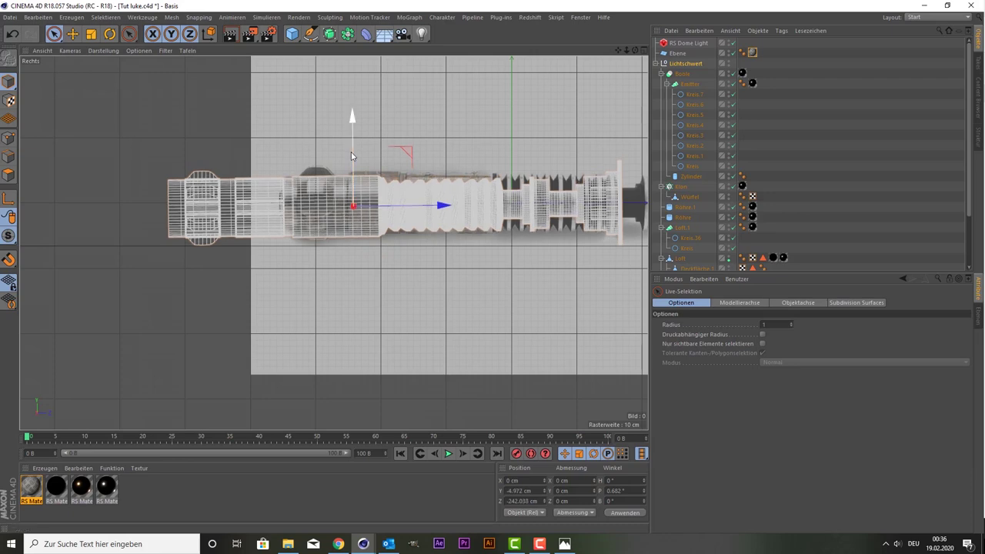
middle_click(339, 196)
middle_click(188, 192)
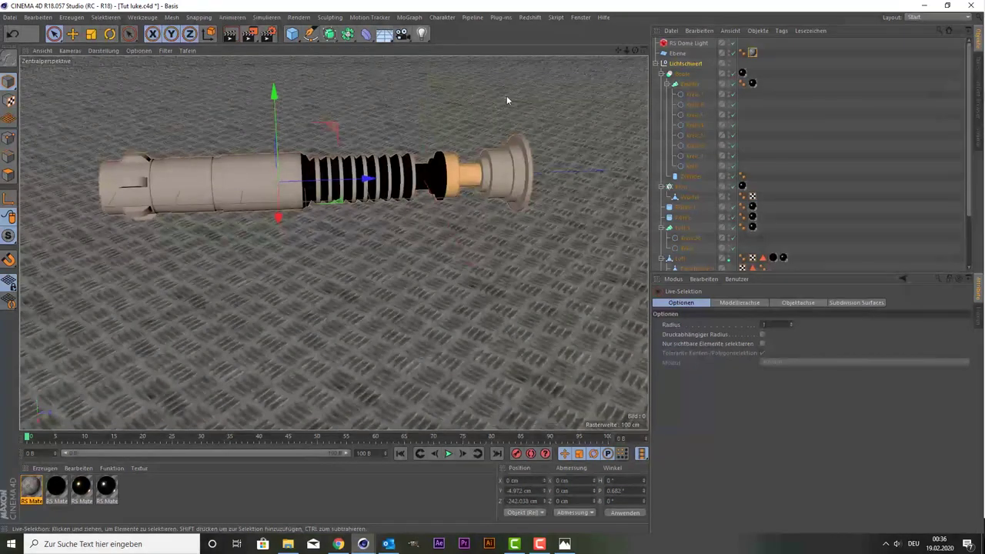
Step: Select the RS Dome Light and browse the Content Browser to Presets > Eigen > HDRIs > Interior
left_click(658, 63)
left_click(692, 43)
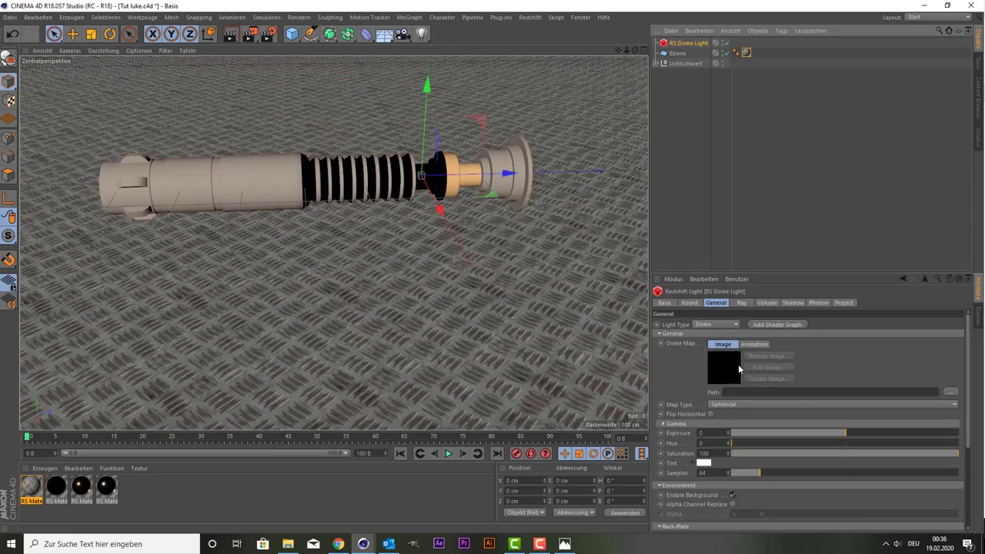
left_click(976, 122)
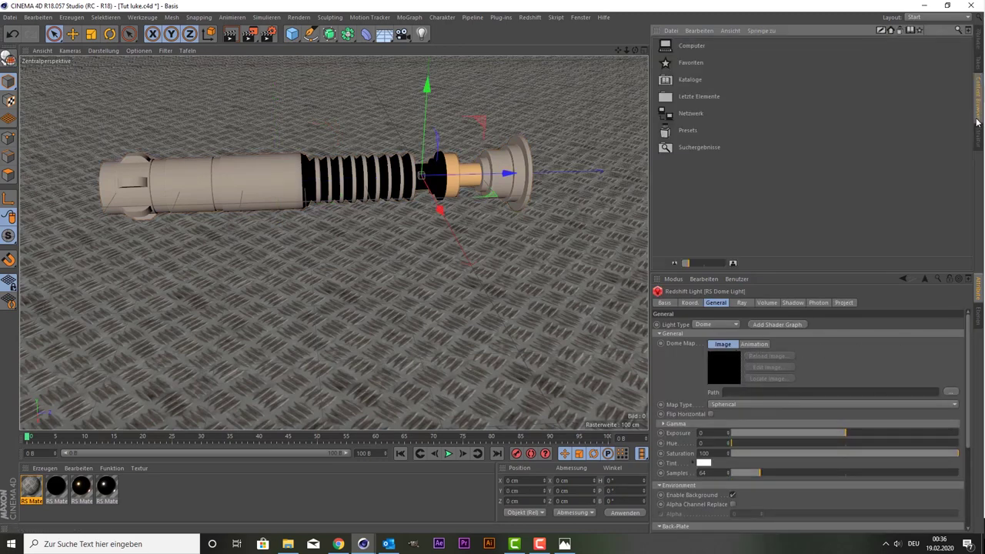
double_click(668, 132)
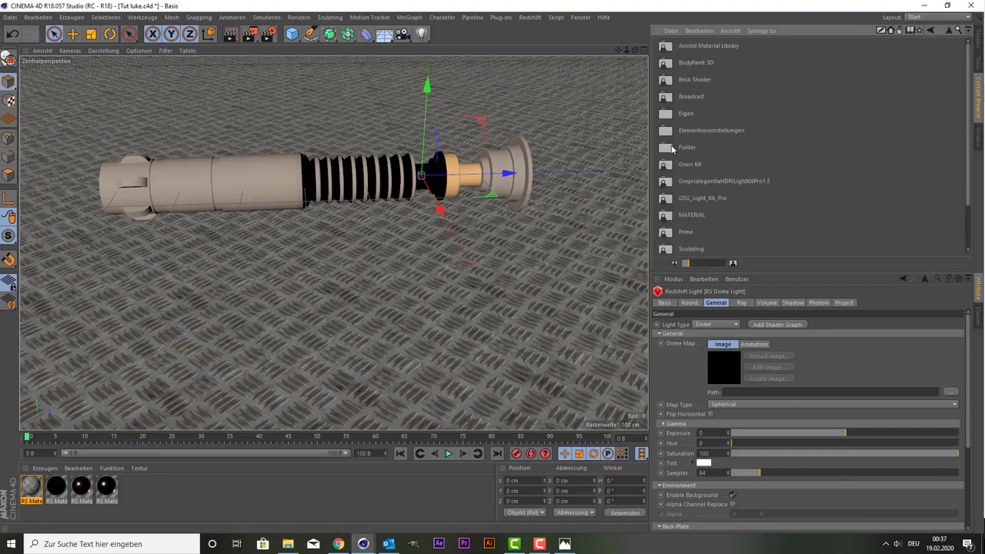
double_click(668, 113)
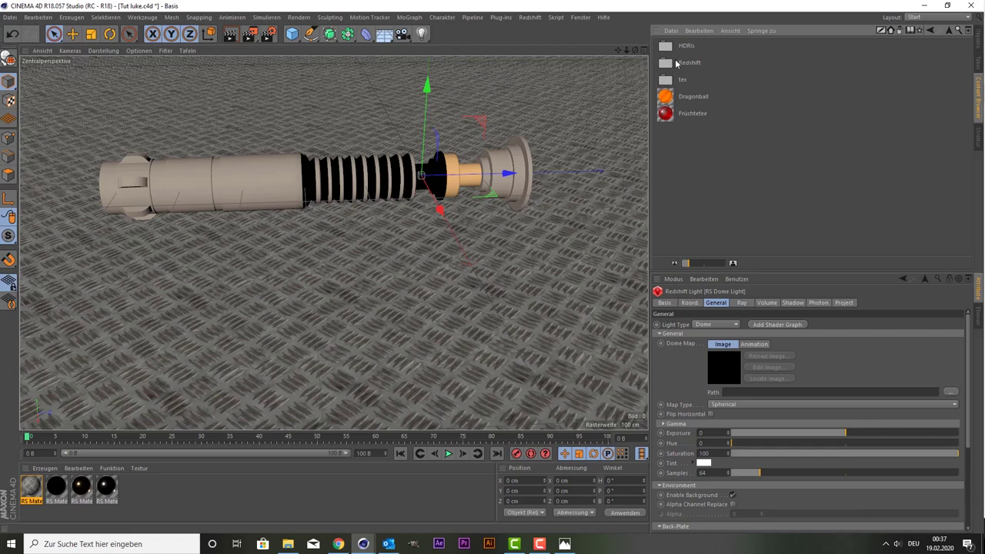
double_click(675, 49)
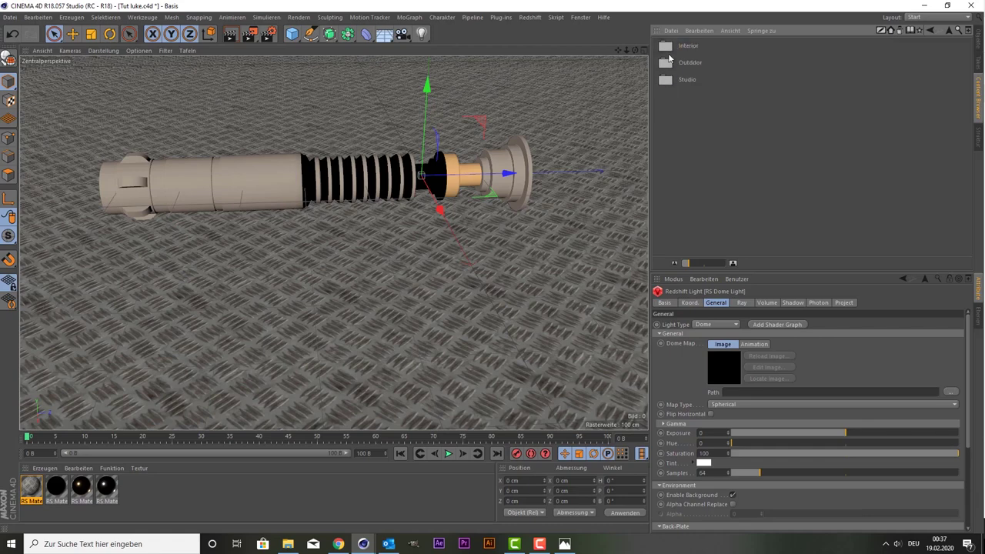
double_click(669, 54)
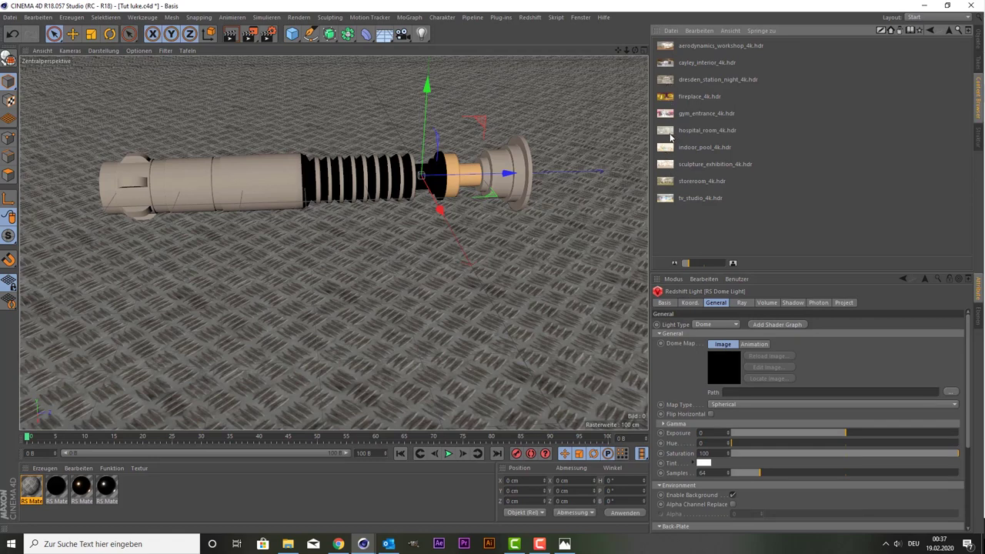
Step: Compare the interior HDRIs and drag hospital_room_4k.hdr onto the Dome Map slot
left_click(667, 133)
left_click(669, 83)
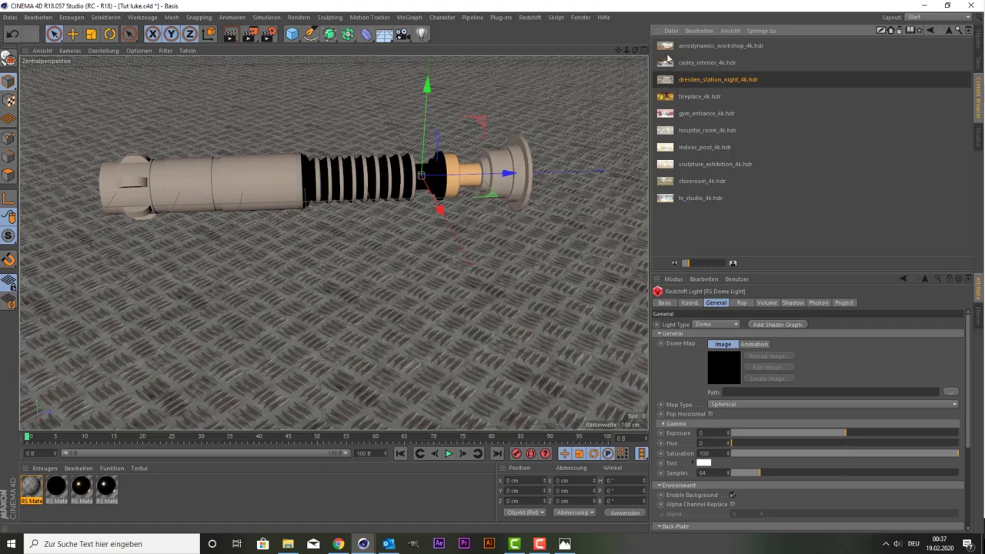
left_click(668, 48)
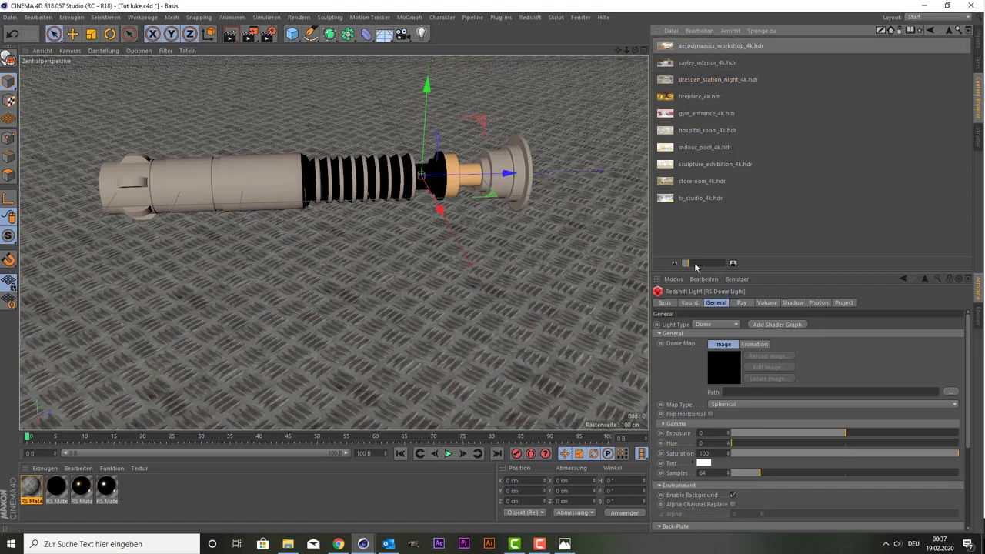
left_click_drag(696, 266, 700, 265)
left_click(675, 205)
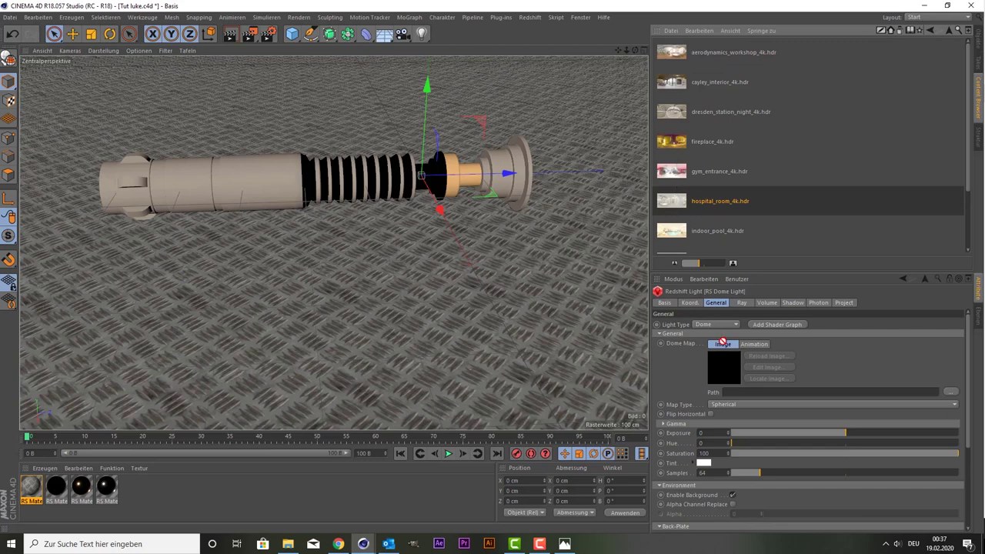
left_click_drag(677, 200, 724, 369)
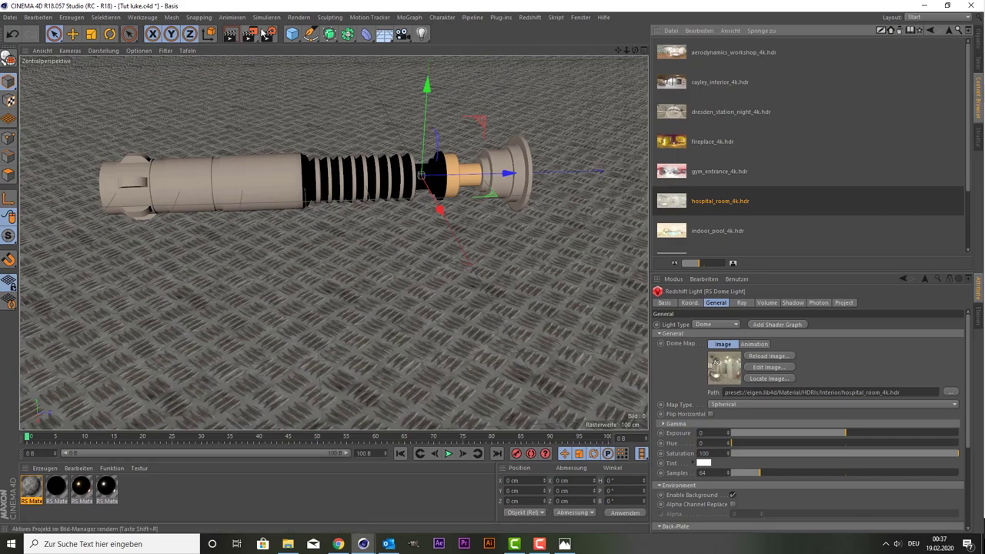
left_click(267, 34)
Step: Switch the renderer to Redshift in Render Settings and close the dialog
left_click(135, 30)
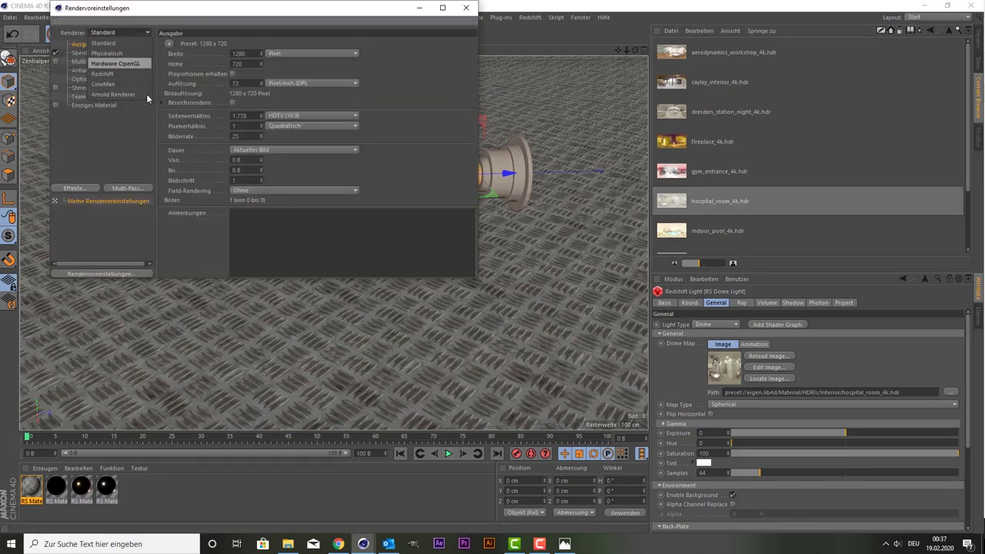
left_click(133, 73)
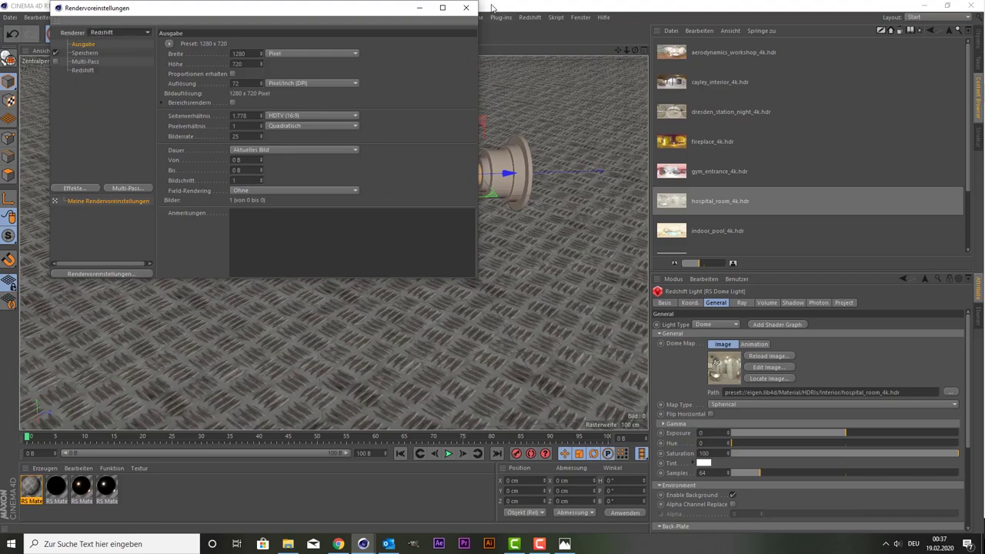
left_click(466, 7)
Step: Orbit and pan the perspective view to inspect the lit saber on the metal floor
scroll(694, 239, "down", 3)
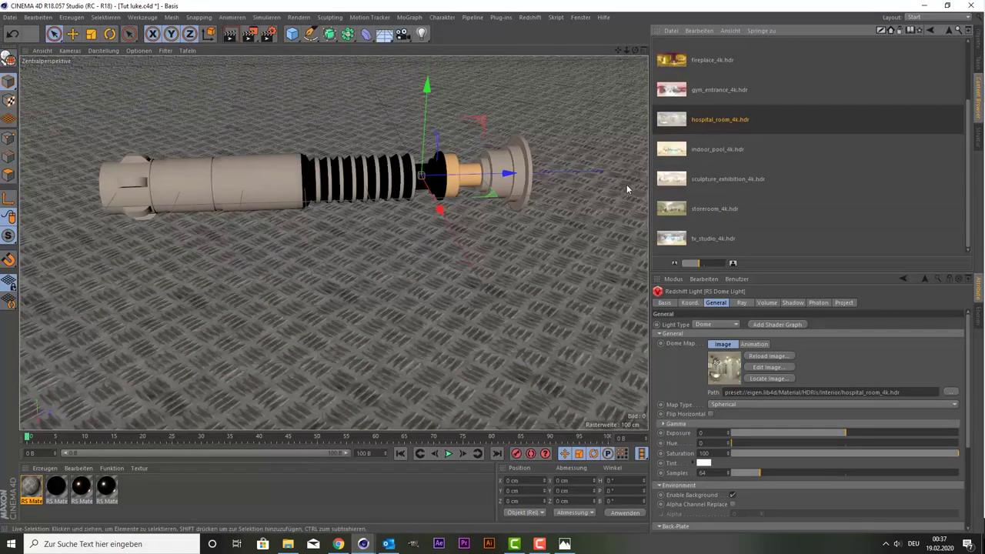
left_click_drag(627, 189, 584, 230, "alt")
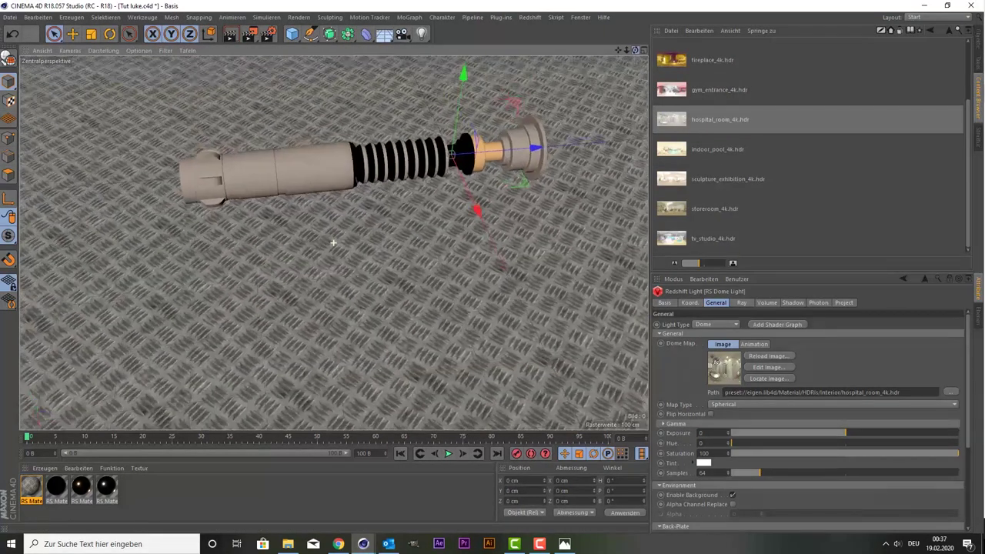
left_click_drag(332, 243, 370, 256, "alt")
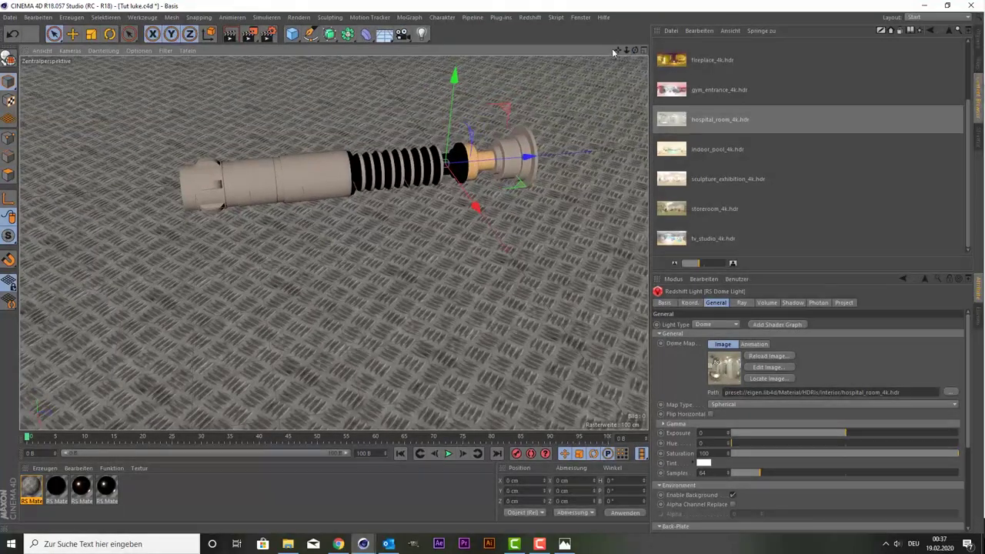
left_click_drag(617, 49, 585, 115)
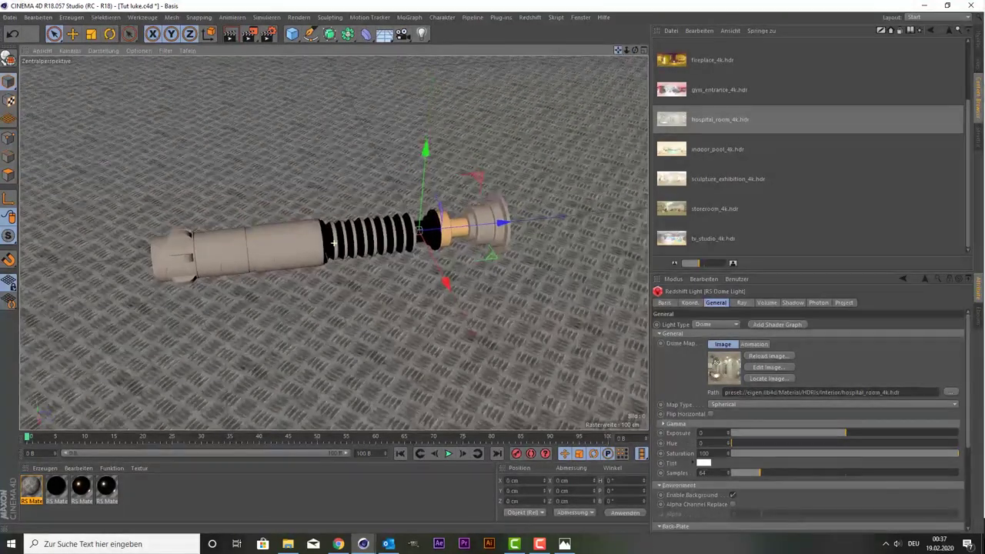
scroll(227, 86, "down", 1)
scroll(228, 86, "down", 1)
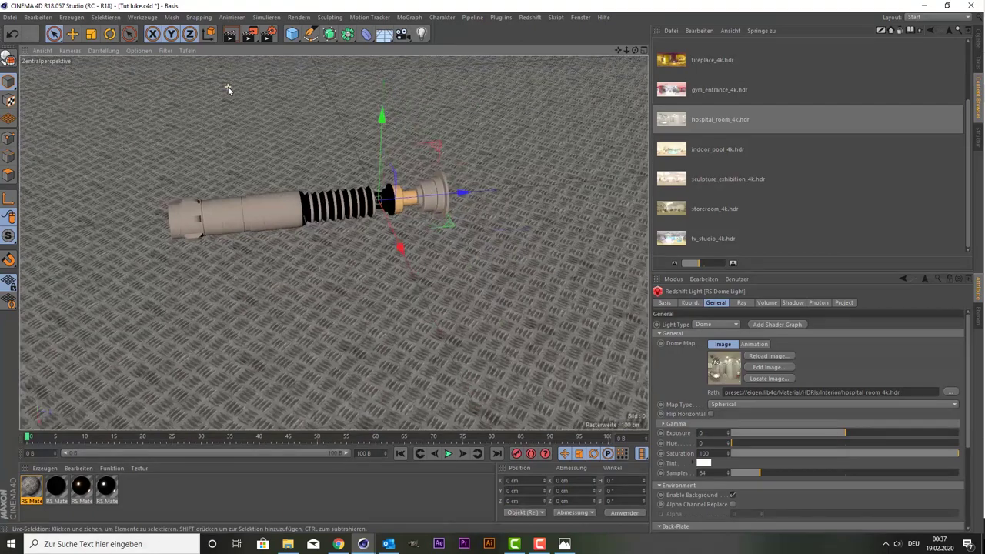
scroll(227, 86, "up", 1)
left_click_drag(615, 50, 631, 43)
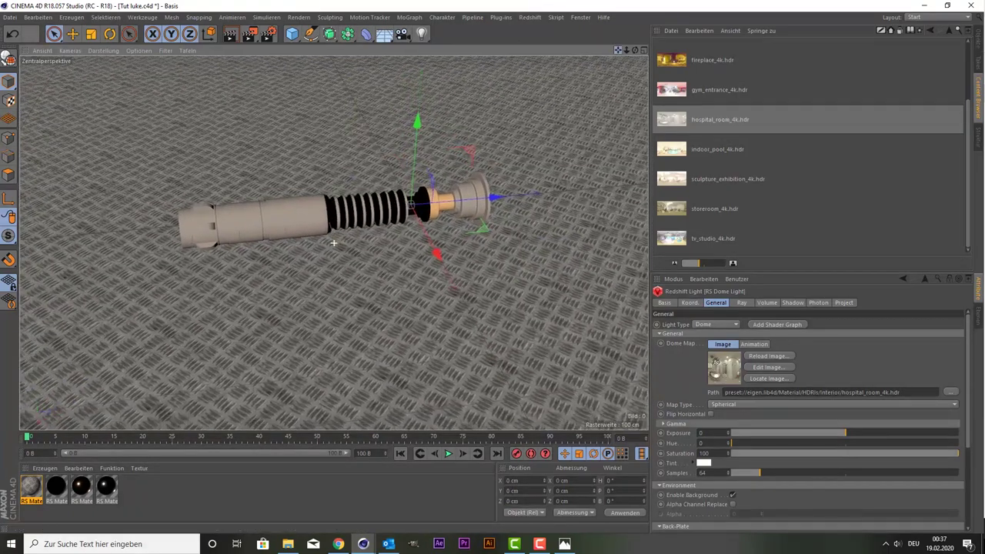
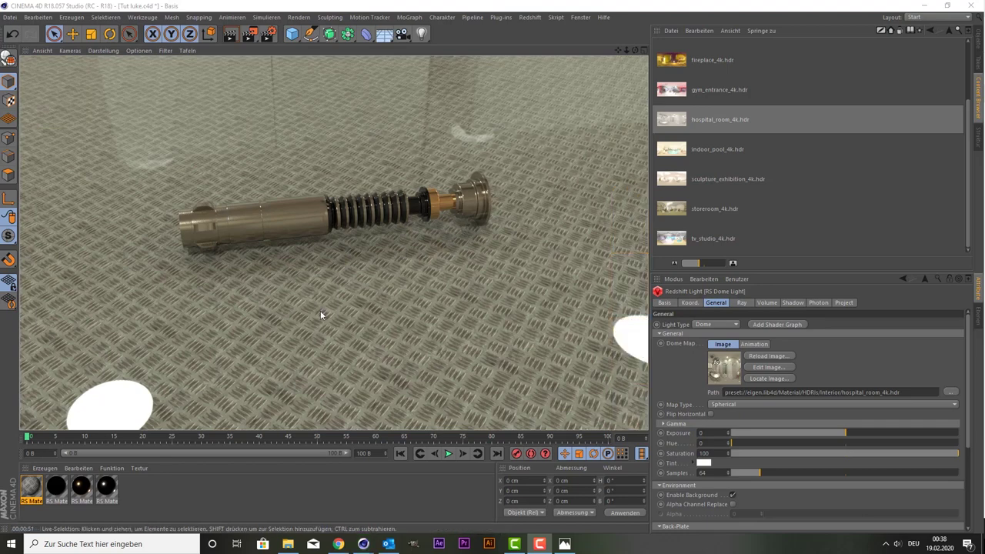
Step: Raise the platinum RS material's reflection roughness to about 0.4
left_click(112, 486)
double_click(110, 492)
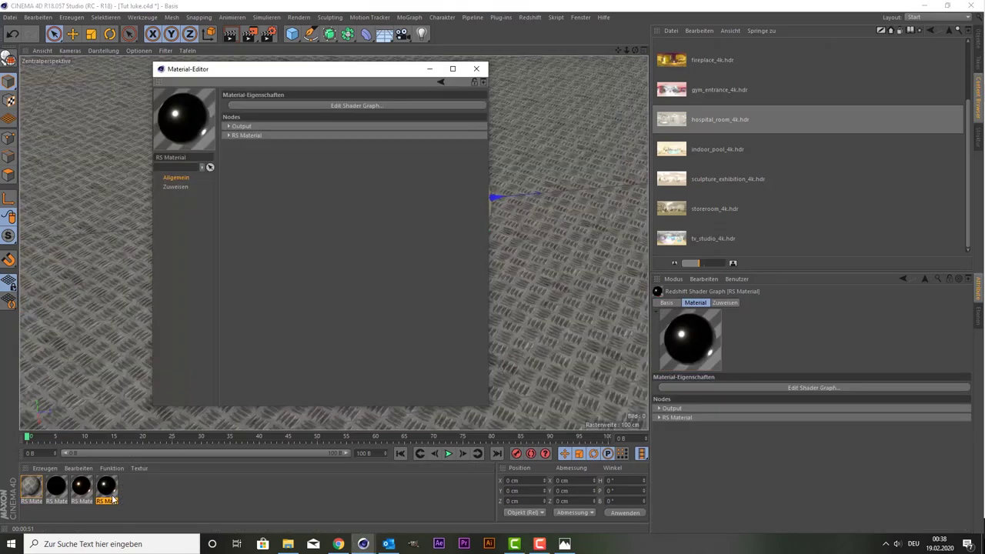
left_click(228, 136)
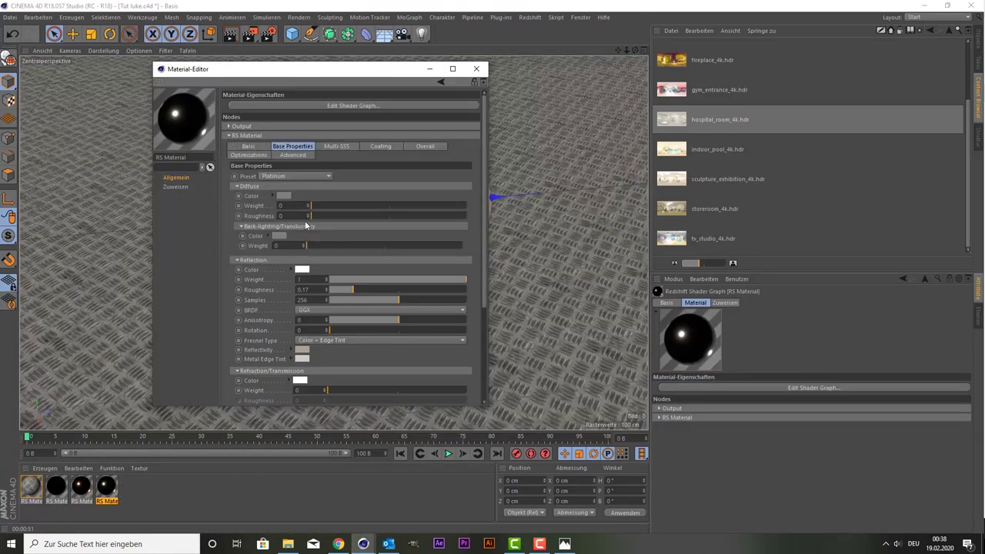
left_click(392, 291)
left_click_drag(392, 292, 386, 292)
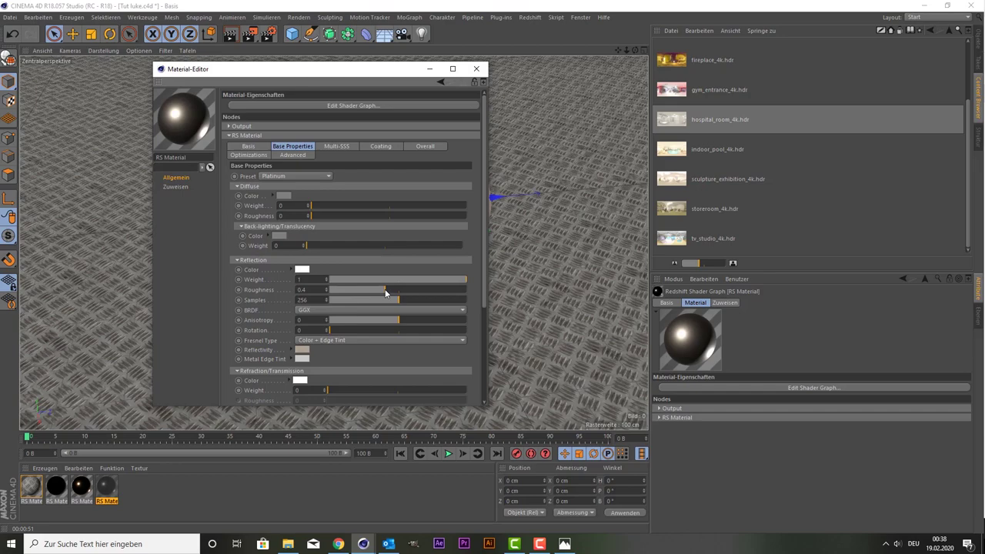
left_click(476, 68)
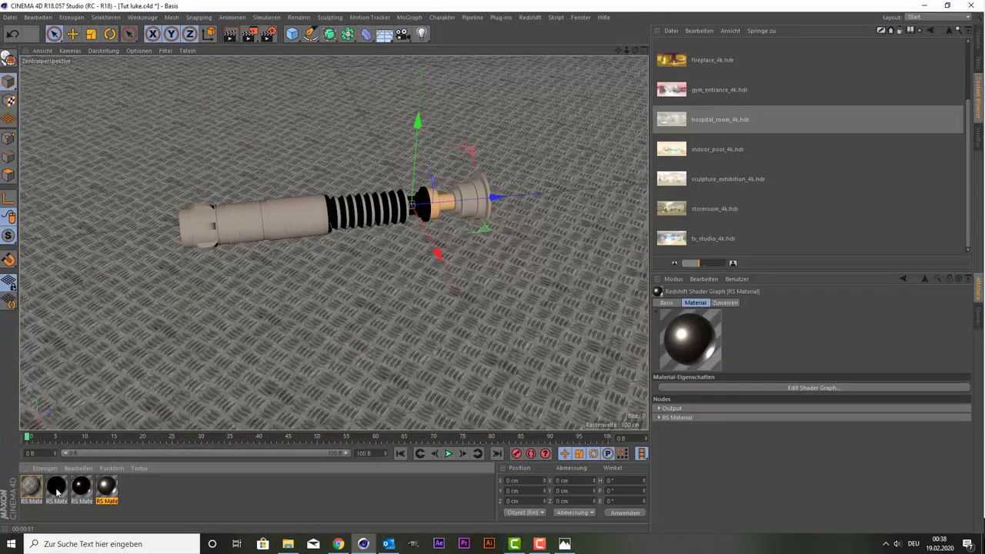
Step: Set the copper RS Material.1 reflection roughness to 0.4
left_click(79, 486)
double_click(81, 486)
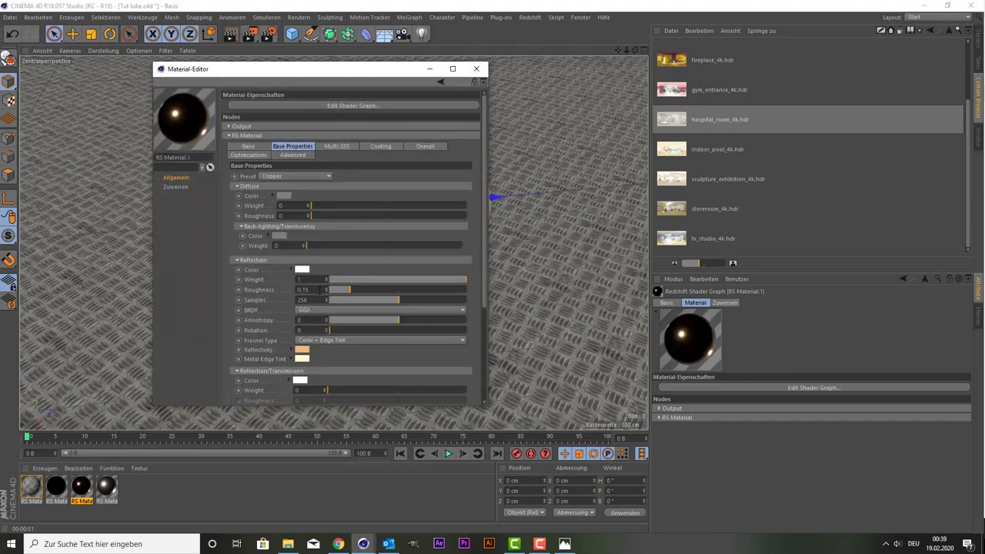
left_click_drag(356, 291, 384, 293)
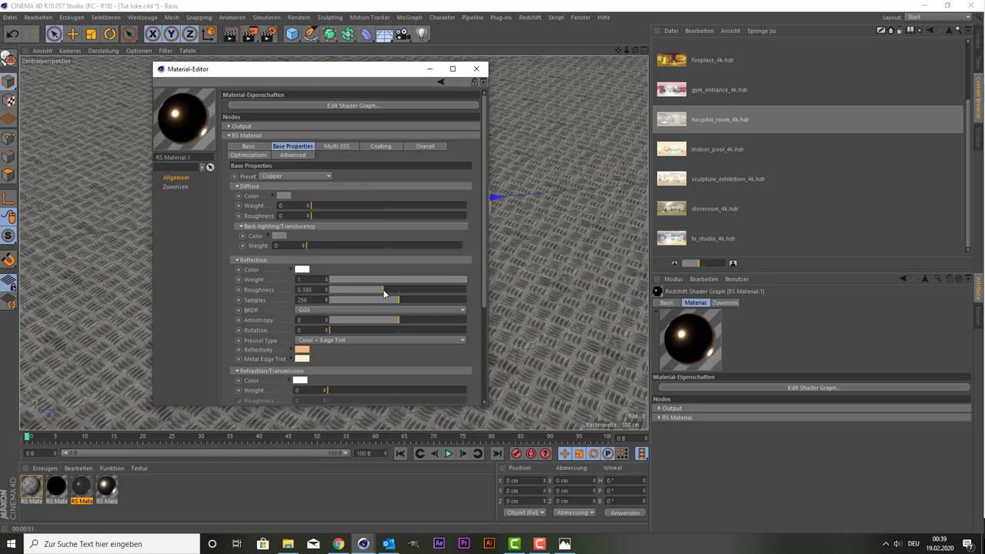
left_click_drag(384, 293, 385, 293)
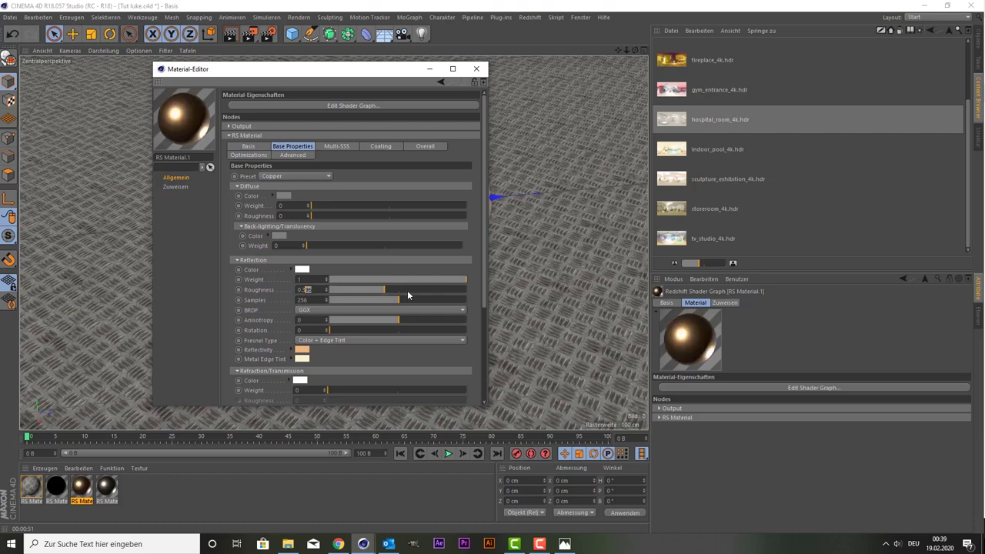
key("BackSpace")
key("BackSpace")
key("BackSpace")
type("4")
left_click(506, 110)
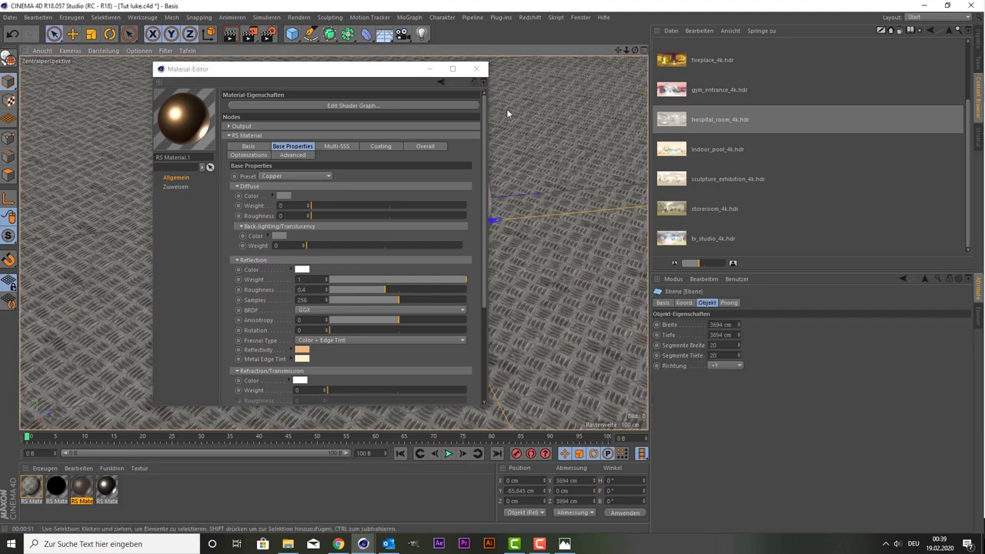
left_click(477, 69)
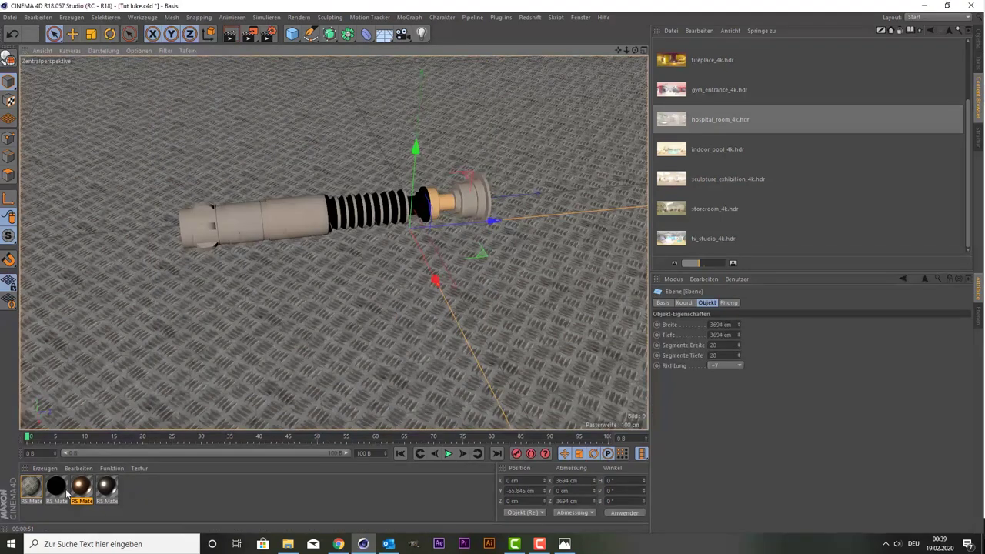
double_click(66, 492)
Step: Set the black RS Material.2 reflection roughness to 0.4
left_click(229, 135)
type("0,4")
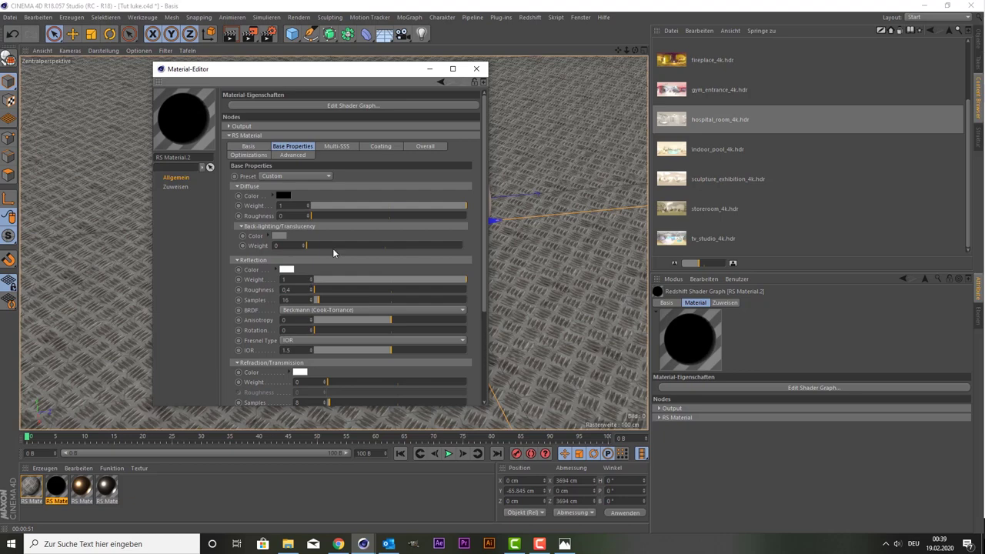
left_click(346, 227)
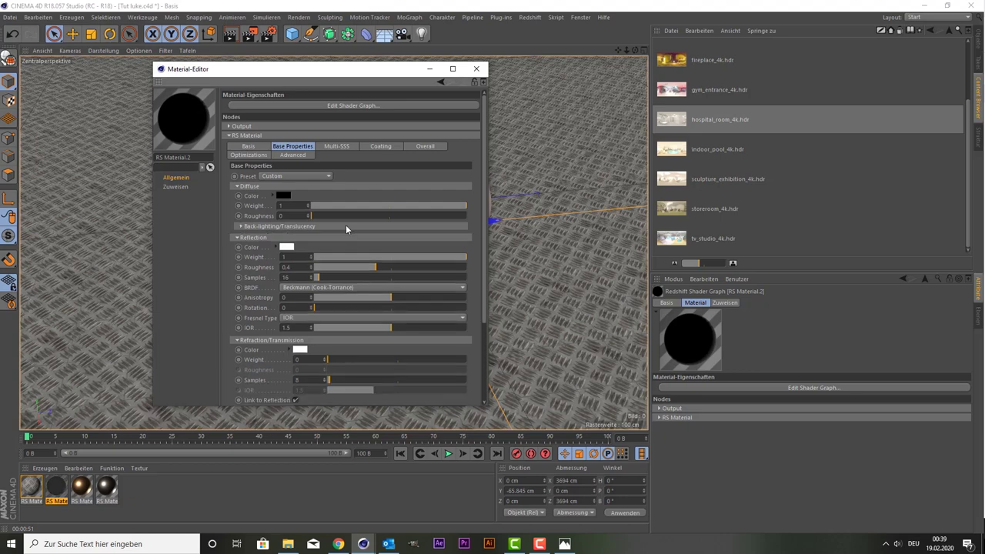
left_click(475, 70)
Step: Set the floor-plate RS Material.3 reflection roughness to 0.56
double_click(31, 487)
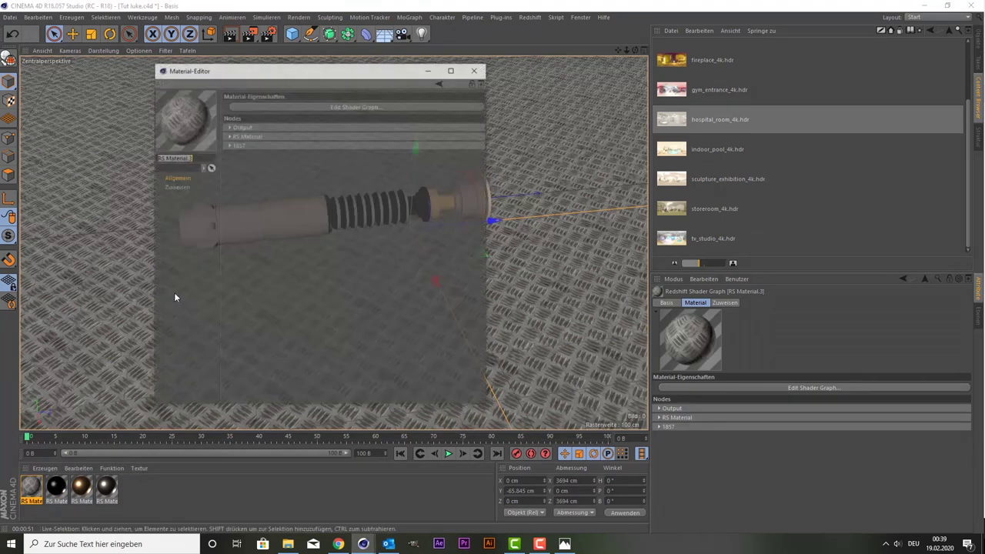
left_click(229, 137)
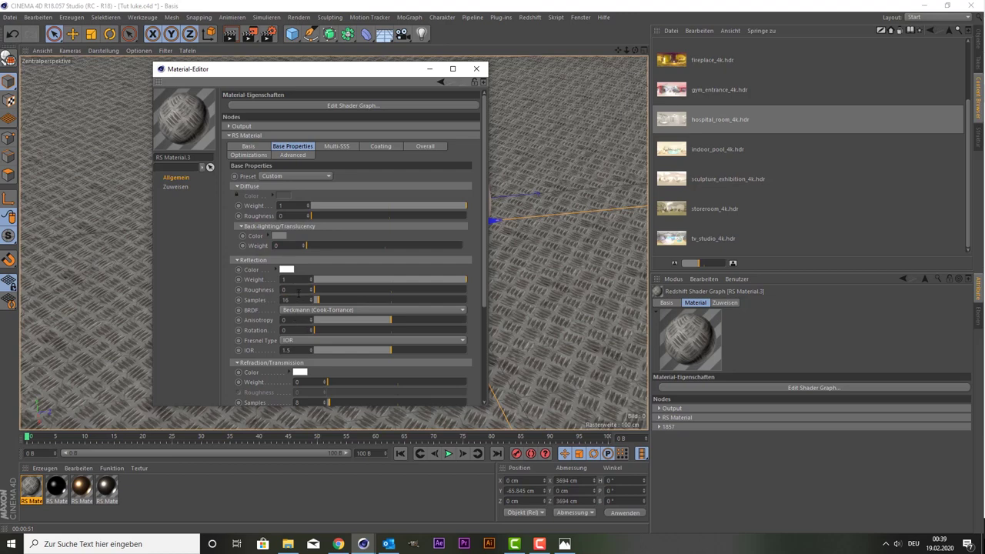
left_click(400, 290)
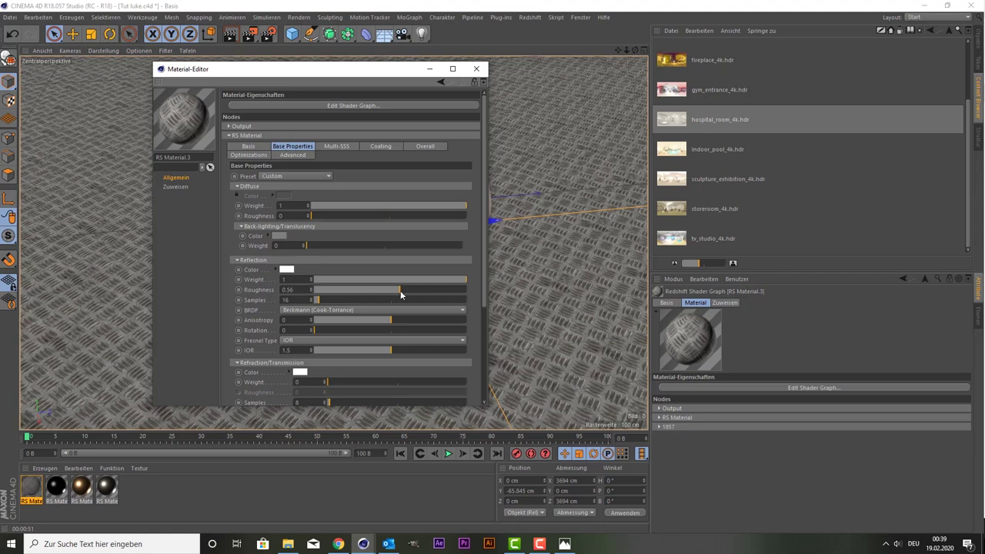
left_click(477, 69)
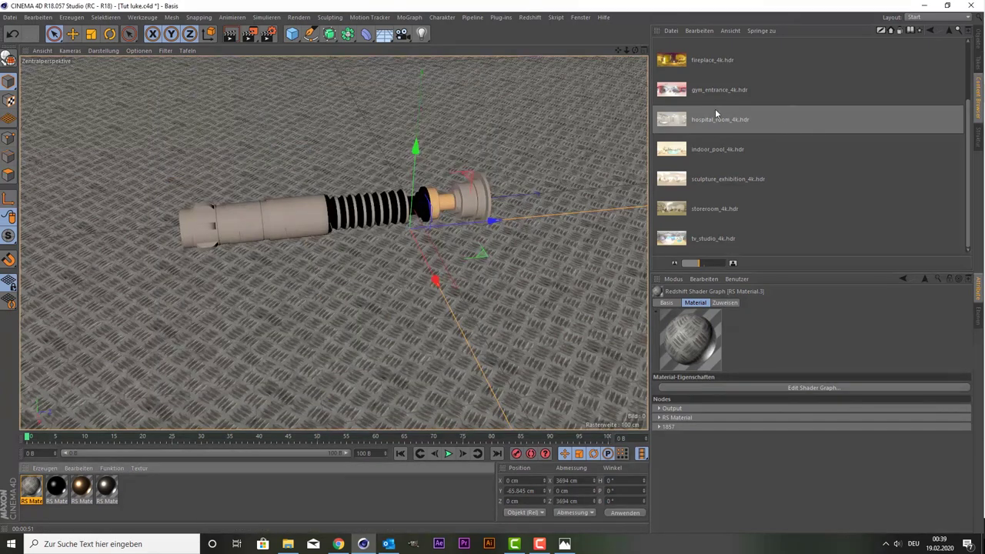
Step: Put sculpture_exhibition_4k.hdr on the RS Dome Light's Dome Map and start the interactive render preview
left_click(674, 188)
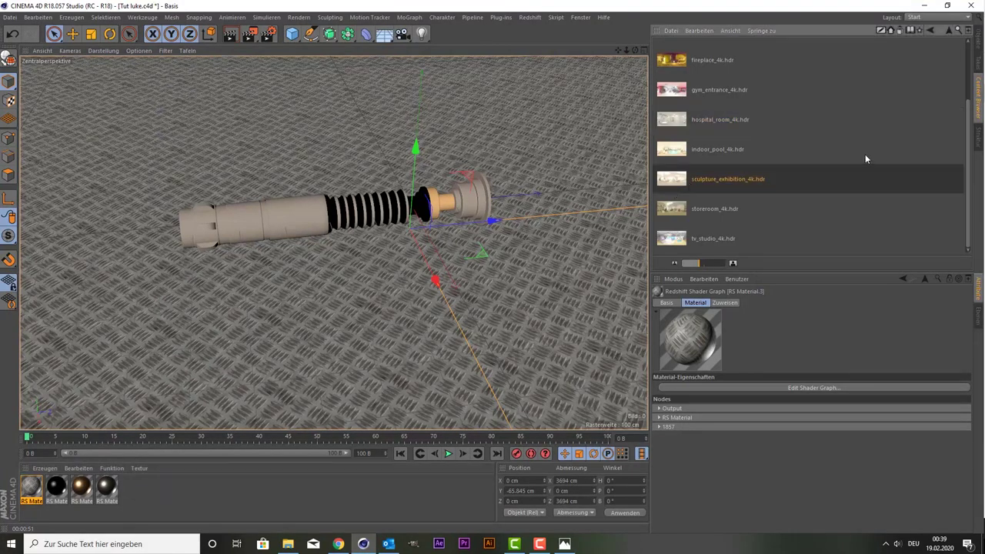
scroll(714, 171, "up", 2)
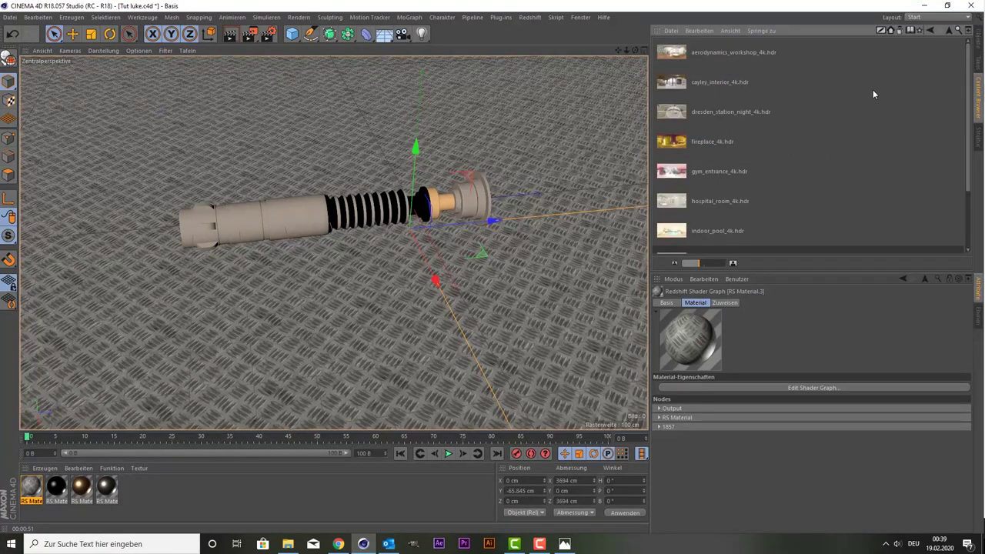
left_click(976, 39)
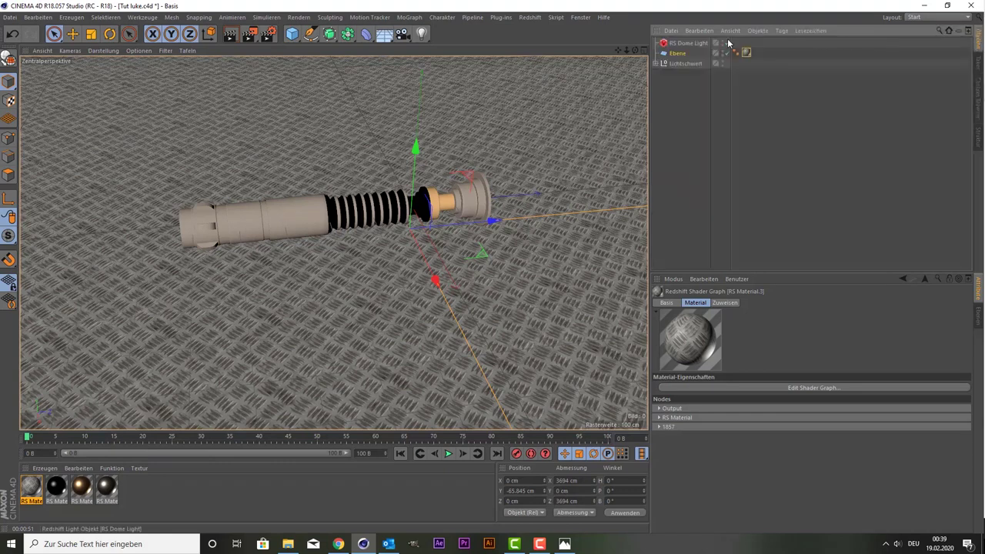
left_click(700, 44)
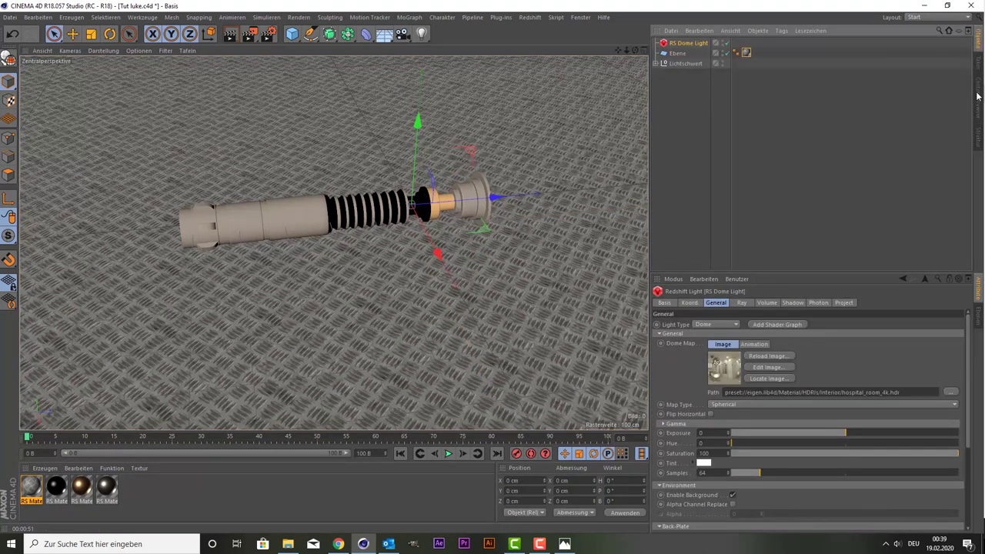
left_click(977, 95)
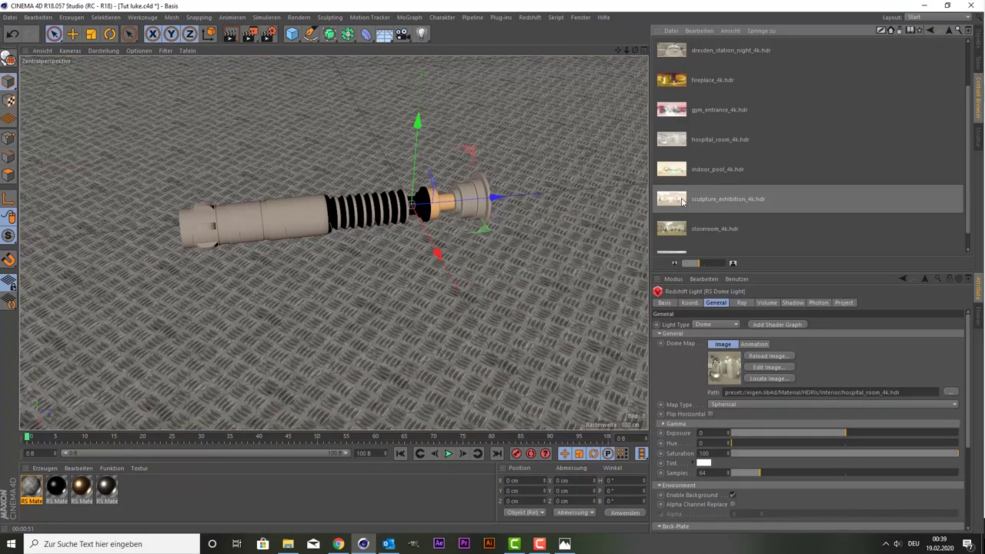
left_click_drag(681, 202, 727, 374)
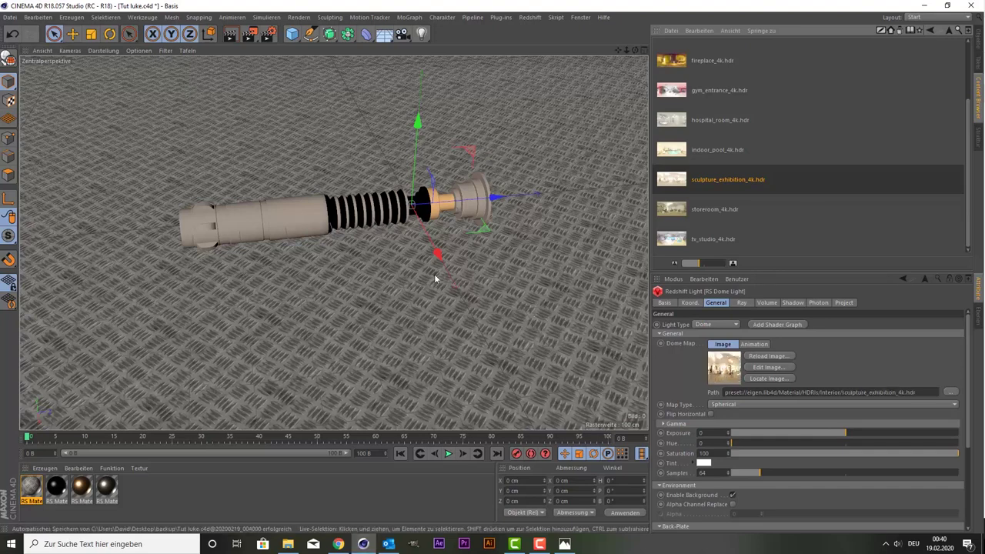
left_click(230, 34)
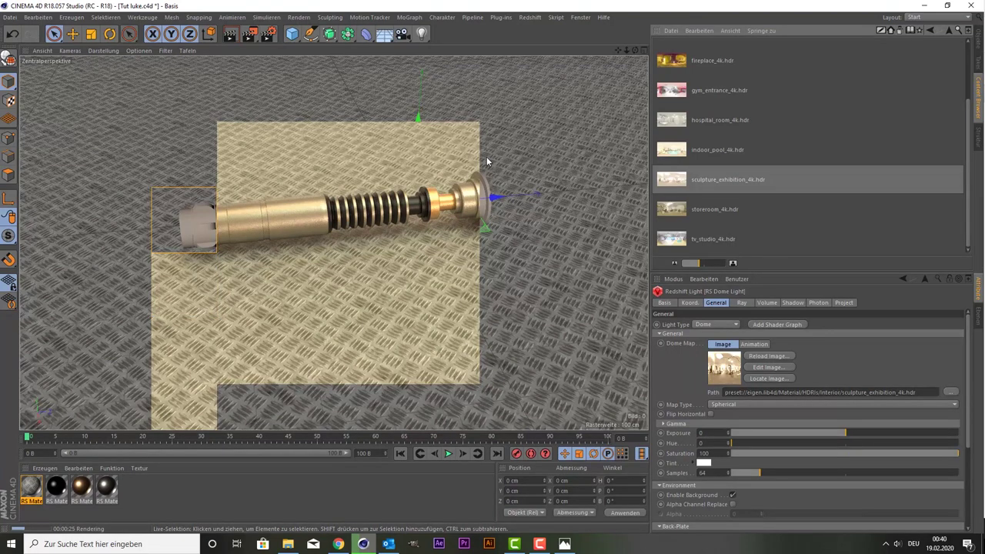
left_click(691, 210)
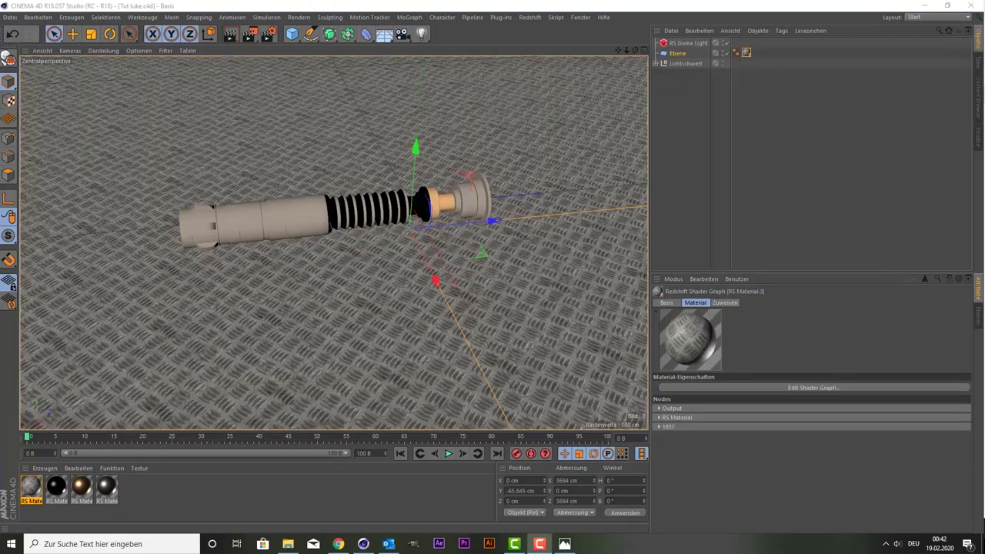
Step: Replace the RS Dome Light's Dome Map with storeroom_4k.hdr from the Interior HDRI folder
left_click(687, 43)
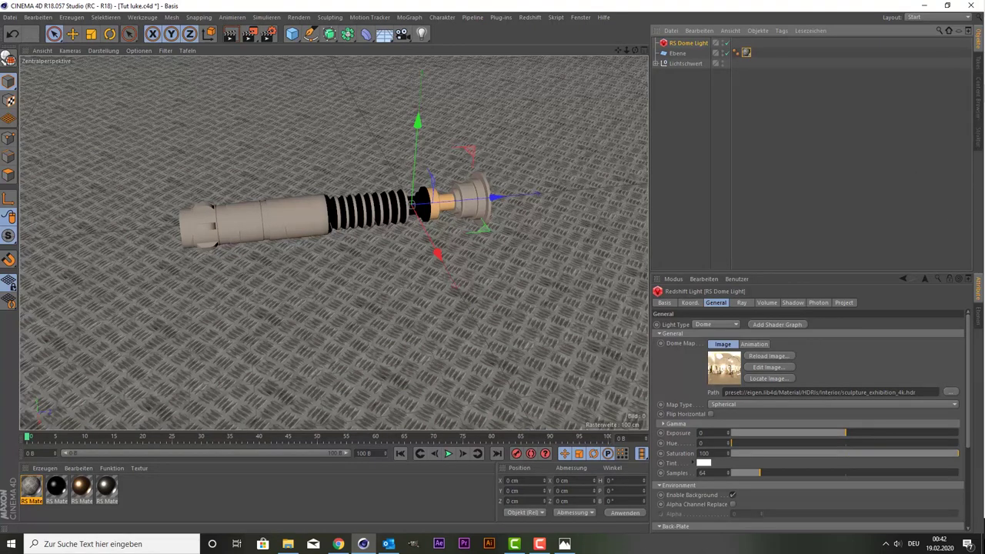
left_click(978, 108)
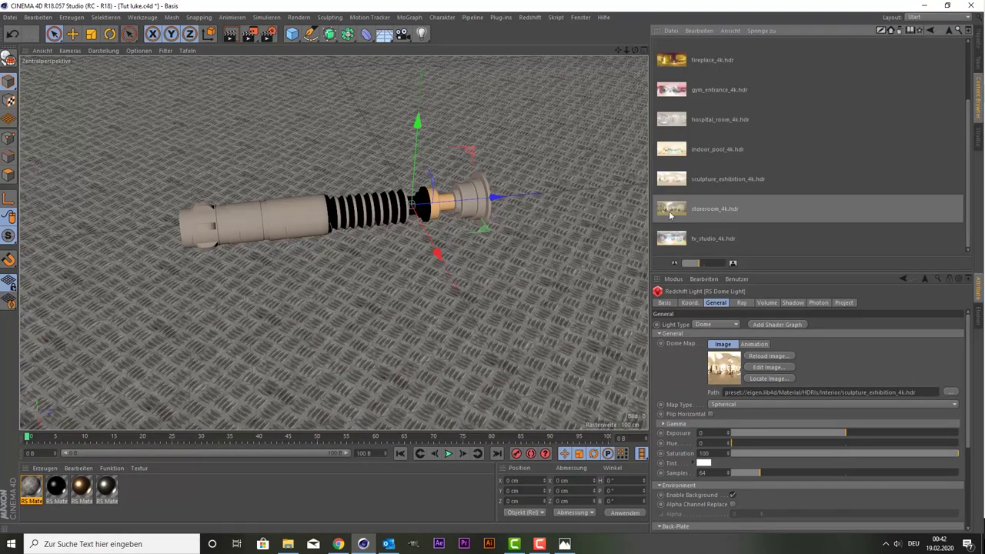
left_click(930, 31)
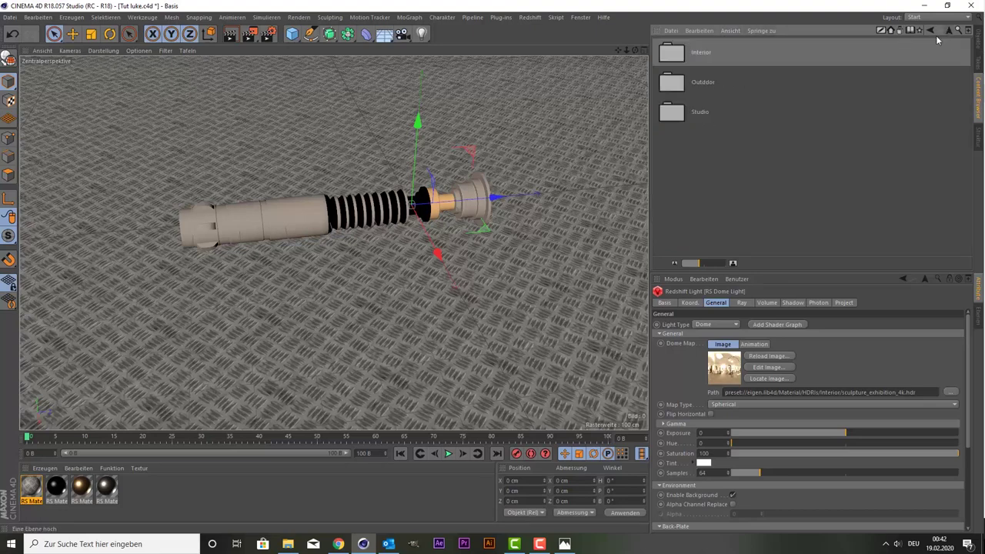
double_click(695, 86)
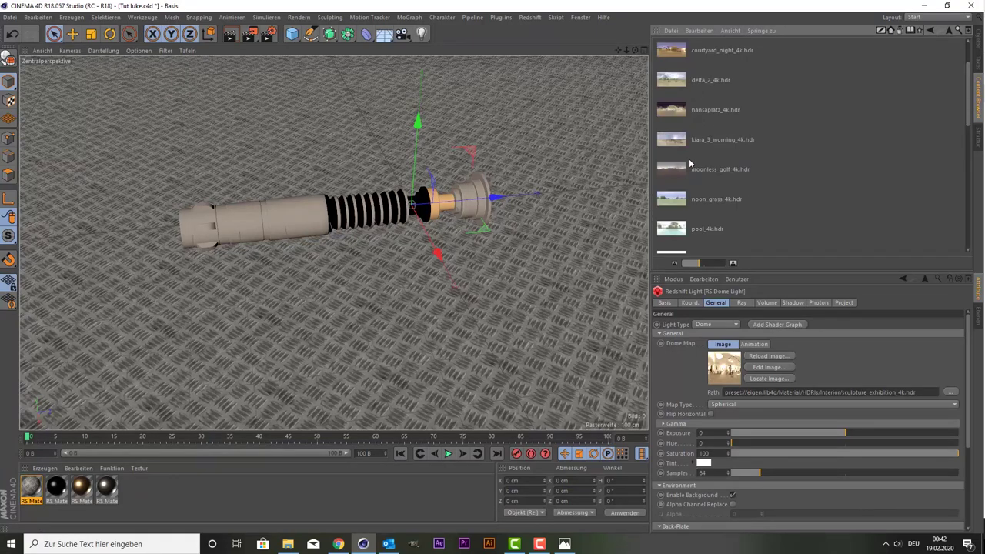
scroll(767, 112, "up", 2)
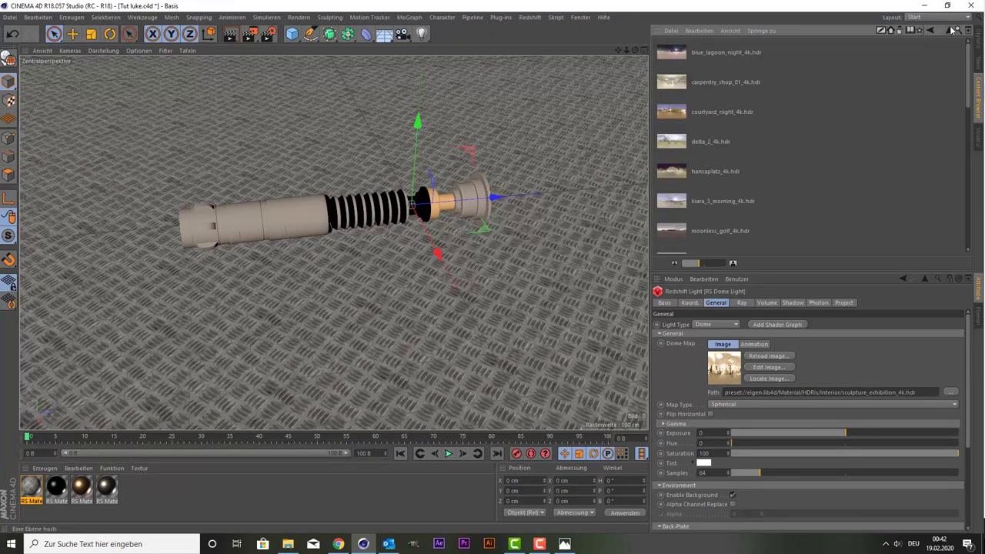
left_click(951, 29)
double_click(706, 56)
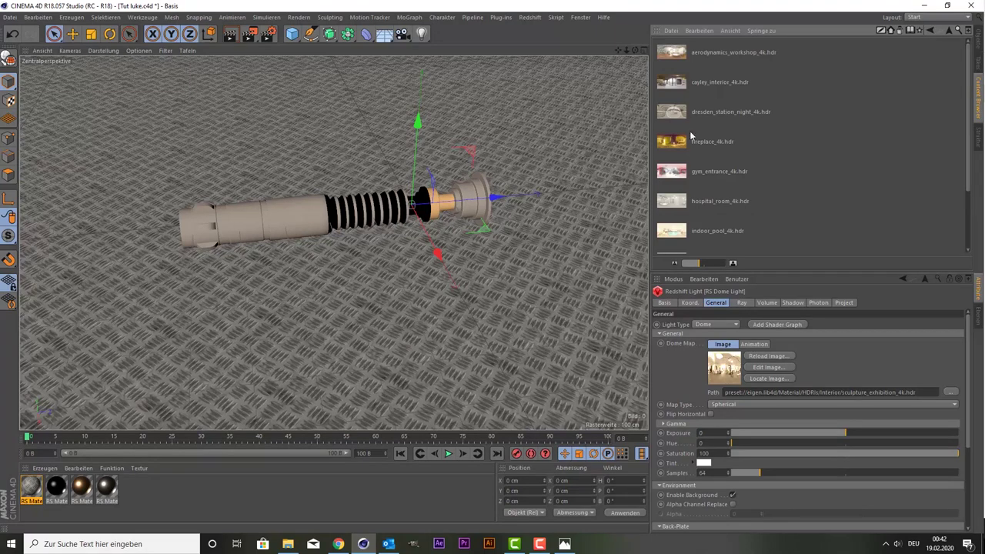
scroll(666, 209, "down", 2)
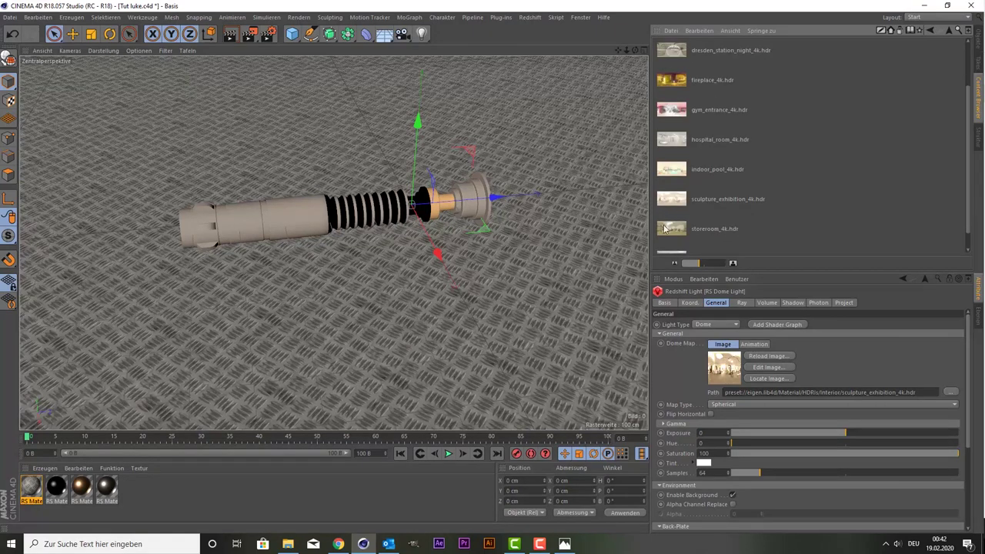
left_click(667, 230)
left_click_drag(667, 235, 721, 382)
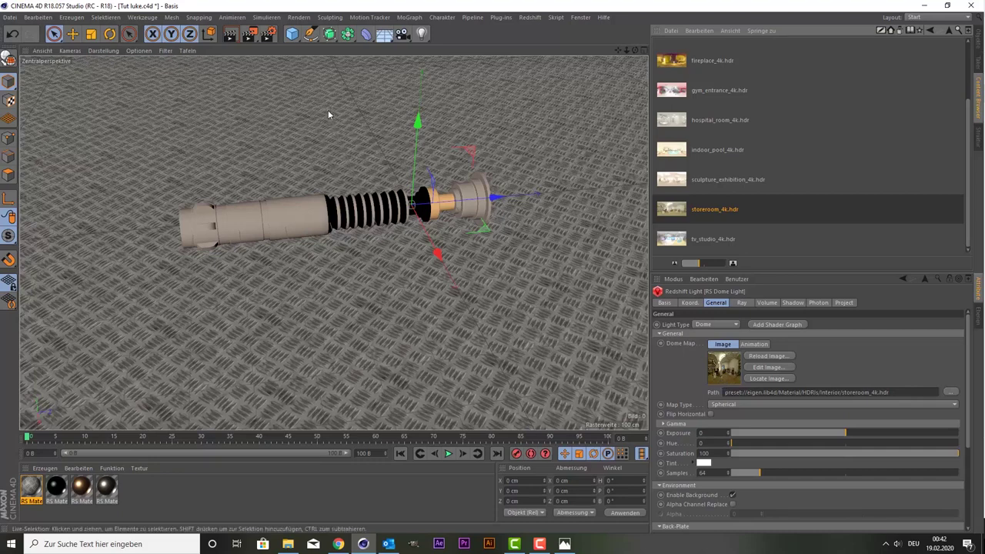
double_click(108, 487)
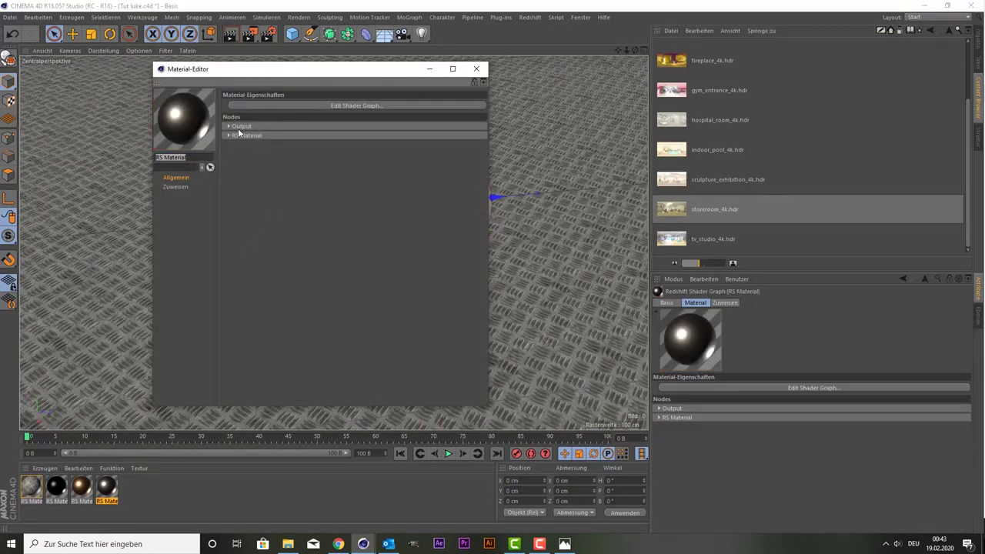
Step: Lower the copper material's reflection roughness to 0.2
left_click(229, 136)
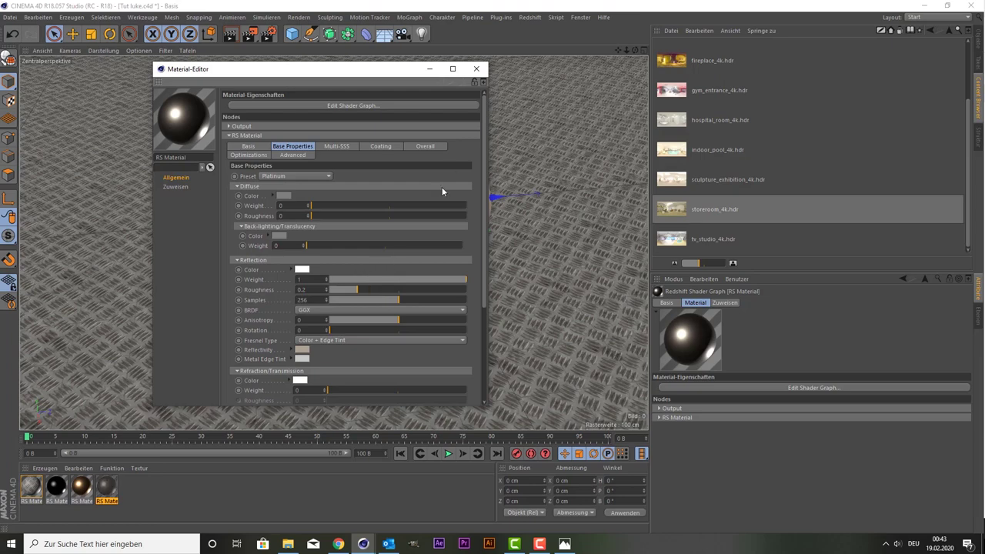
left_click(476, 69)
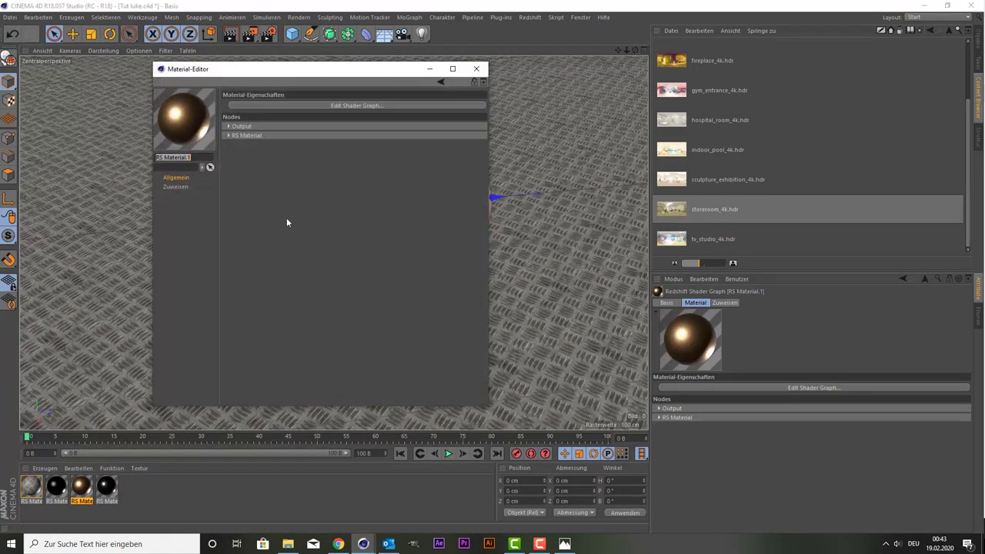
left_click(228, 136)
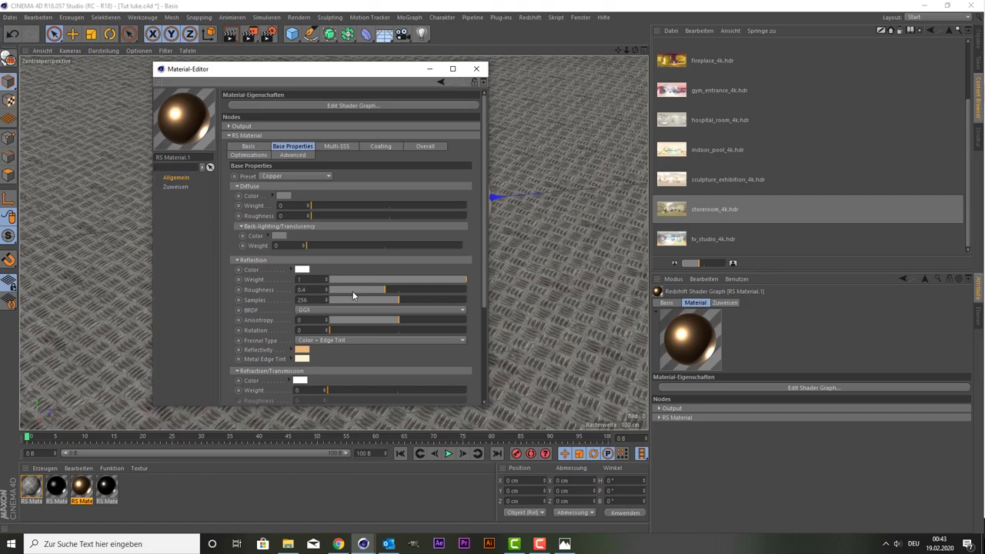
type("2")
left_click(376, 259)
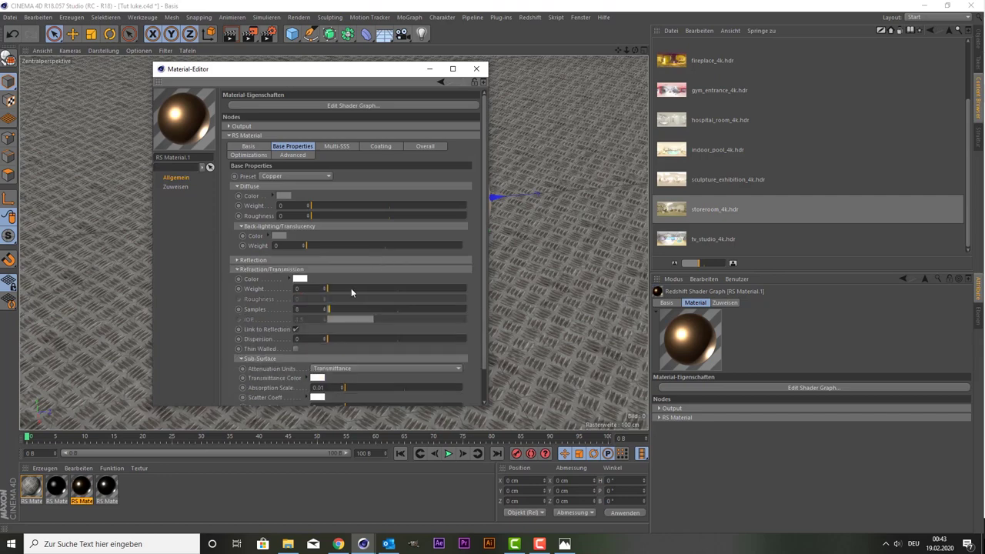
left_click(476, 68)
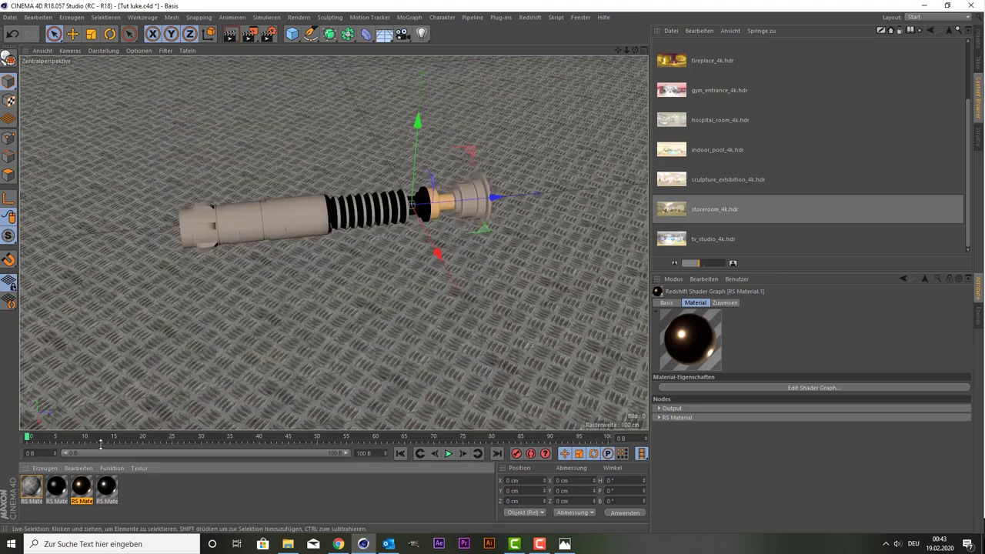
Step: Lower the black RS Material.2 reflection roughness to 0.2
double_click(60, 489)
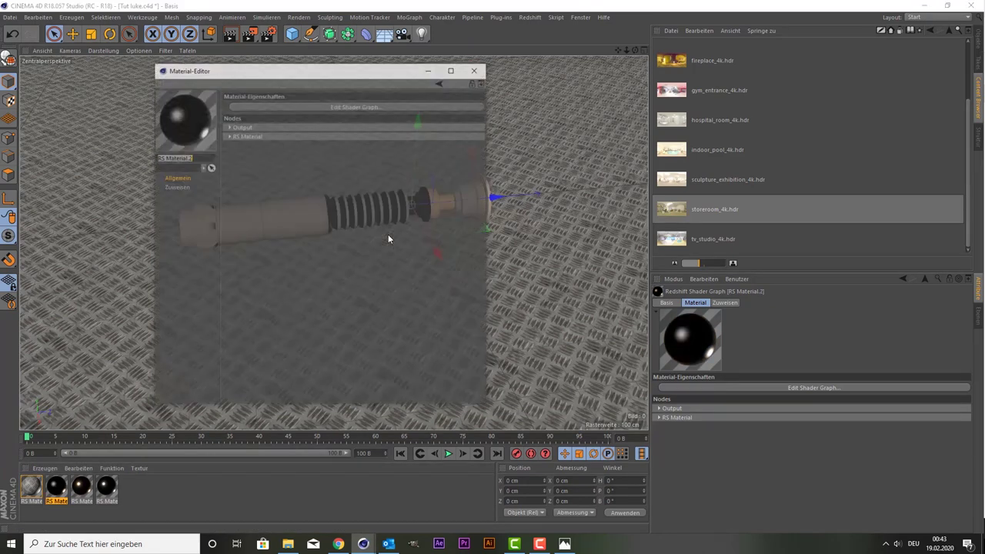
left_click(228, 136)
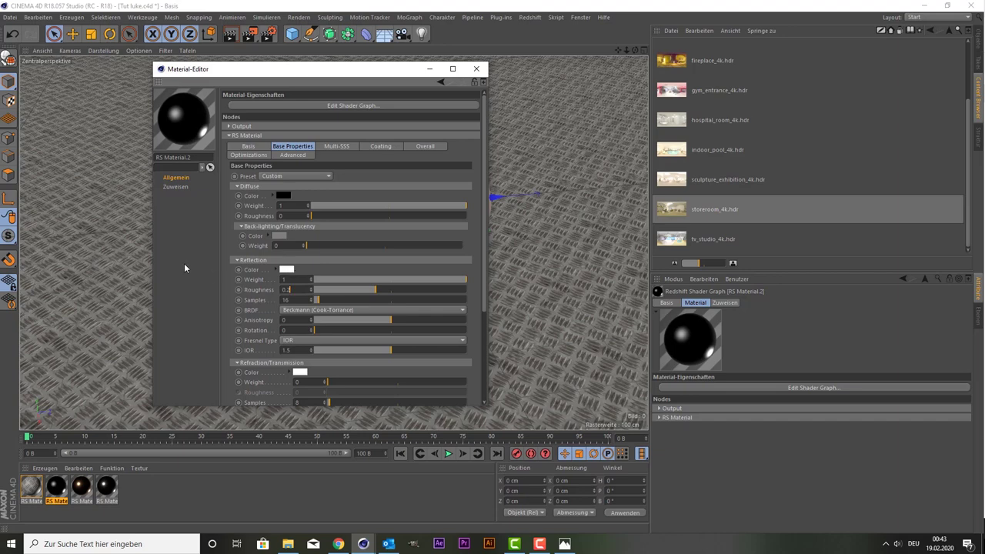
type("2")
key("Return")
left_click(477, 70)
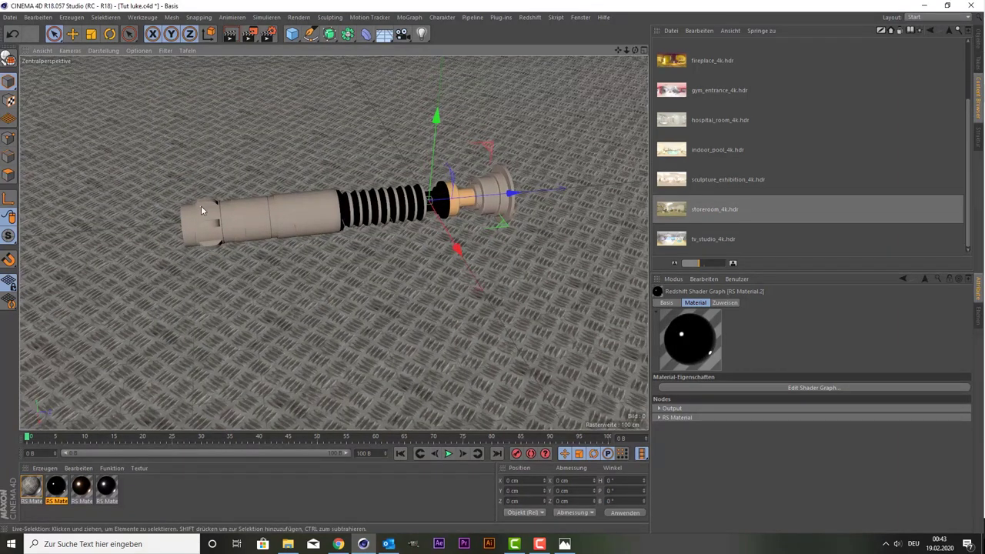
scroll(200, 223, "up", 2)
scroll(201, 223, "up", 2)
scroll(208, 219, "up", 2)
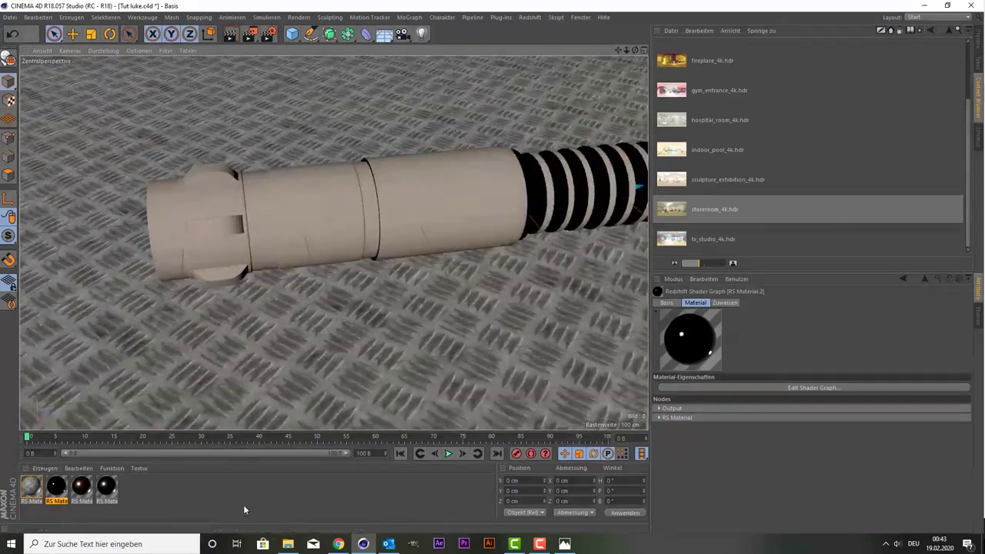
left_click(287, 544)
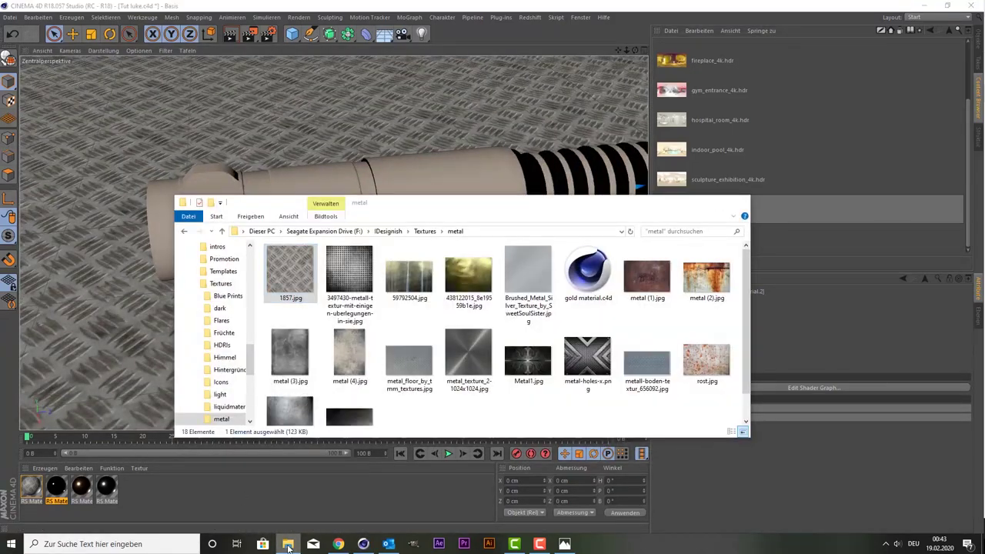
left_click(288, 543)
left_click(566, 544)
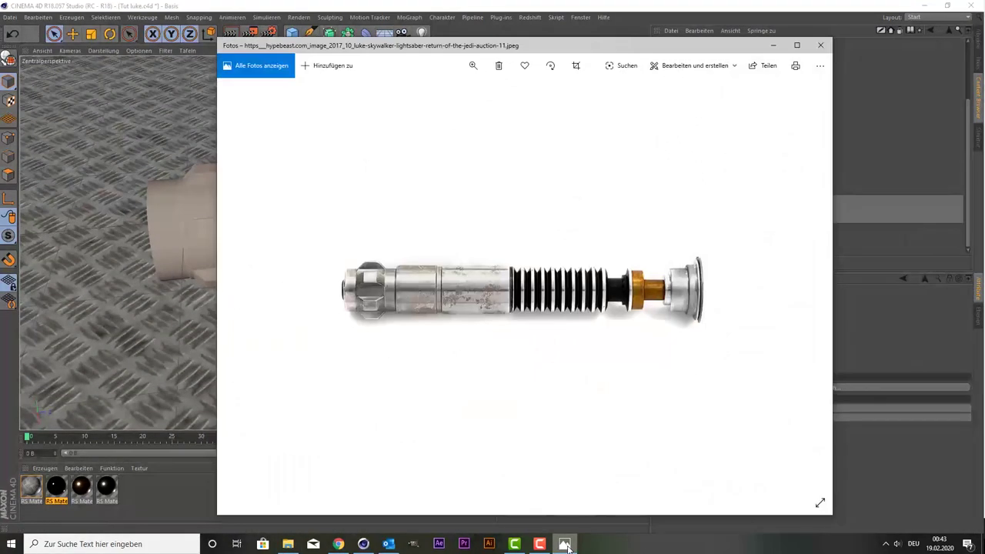
left_click(565, 544)
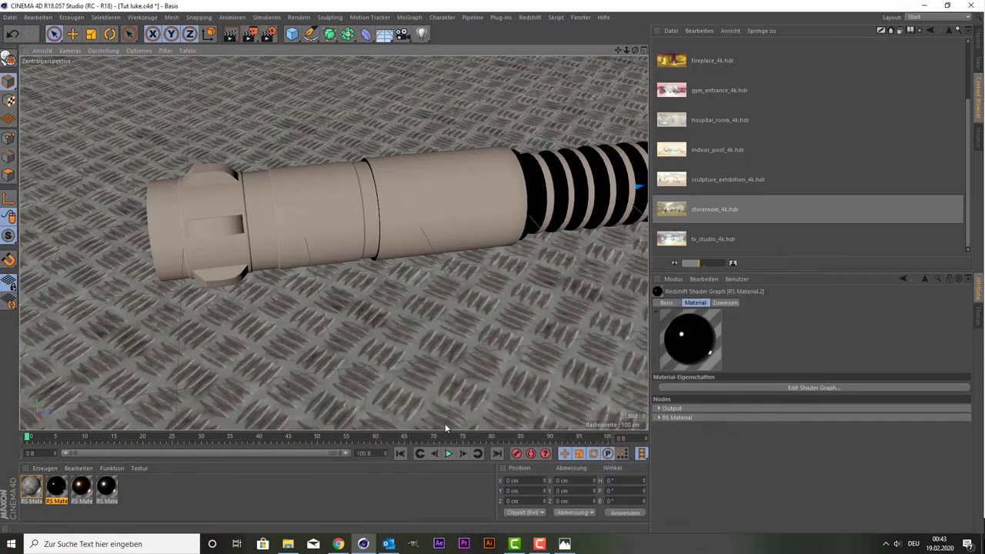
Step: Create an n-Eck spline and reduce it to 3 sides
left_click(310, 33)
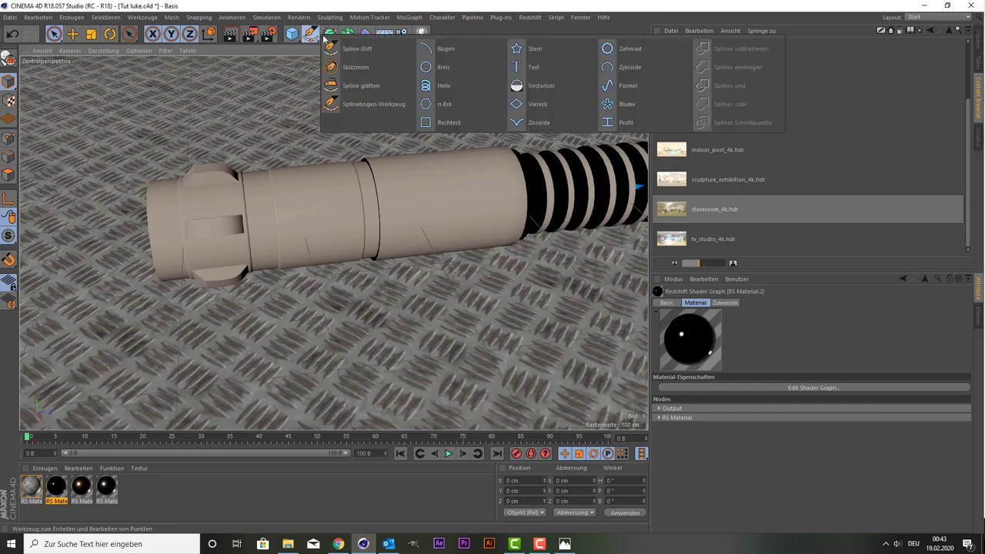
left_click(493, 109)
scroll(629, 56, "down", 3)
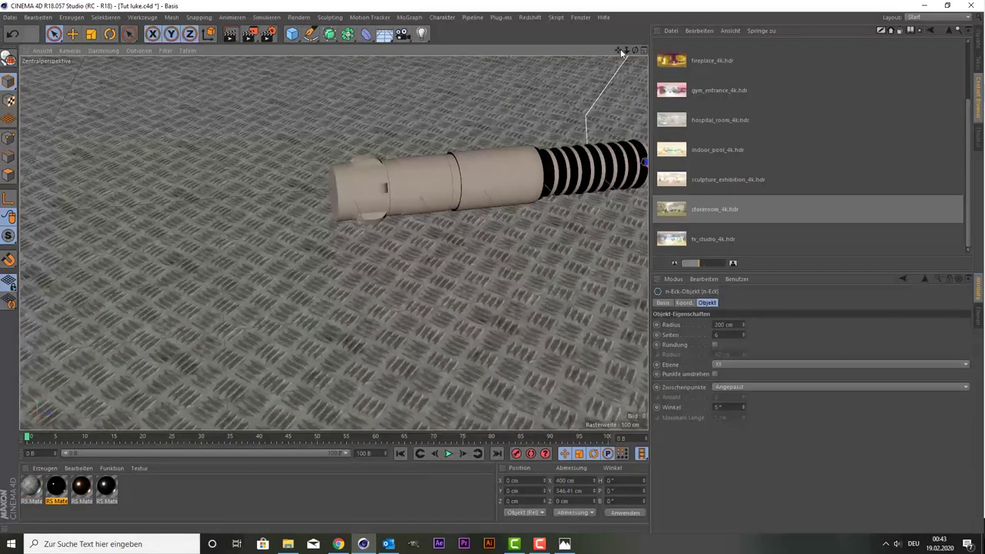
left_click_drag(622, 52, 713, 111)
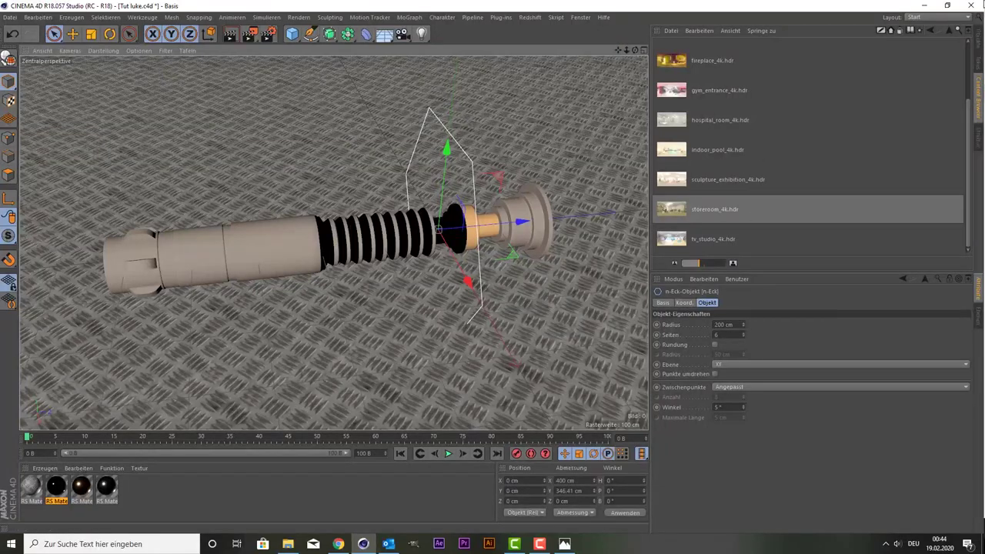
left_click(975, 37)
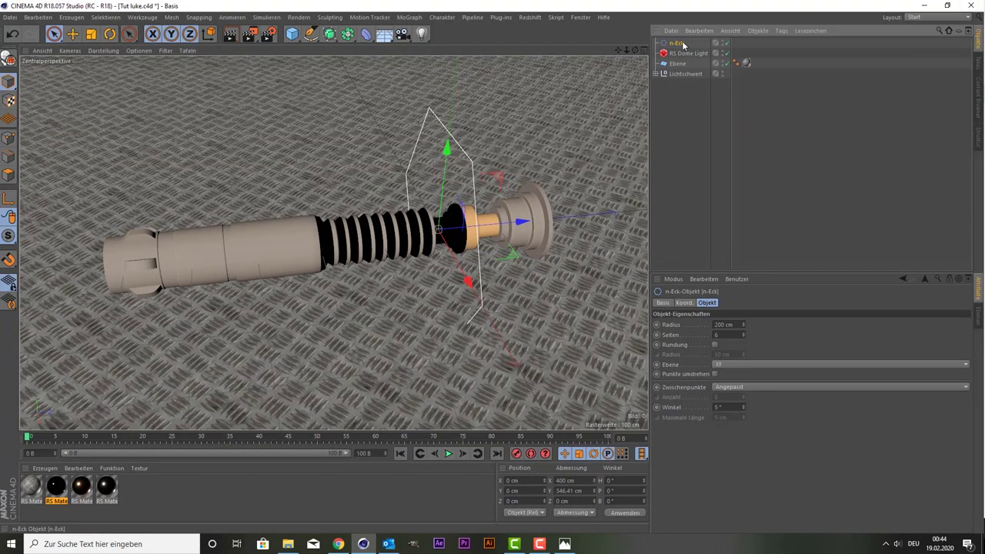
left_click(745, 336)
left_click(745, 337)
left_click(744, 336)
left_click(745, 336)
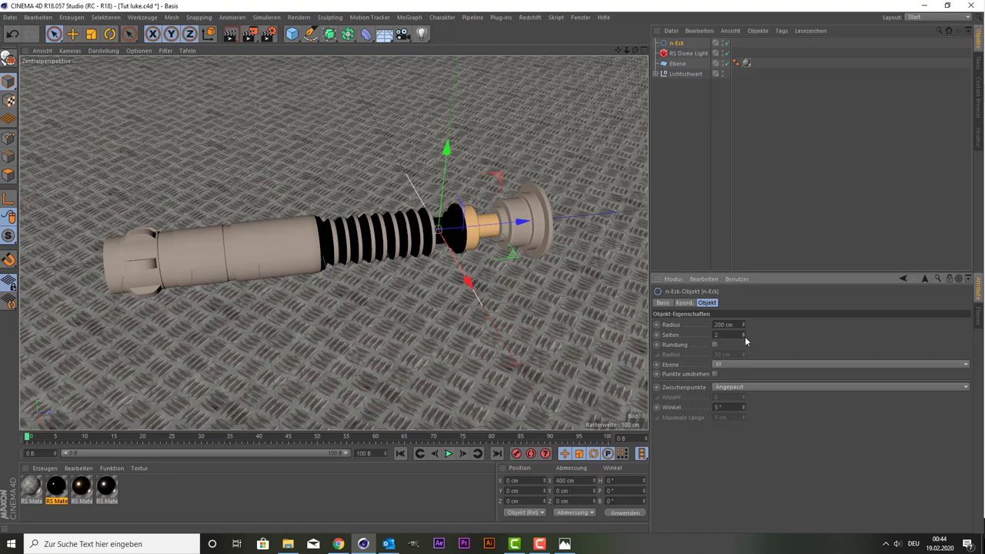
left_click(743, 333)
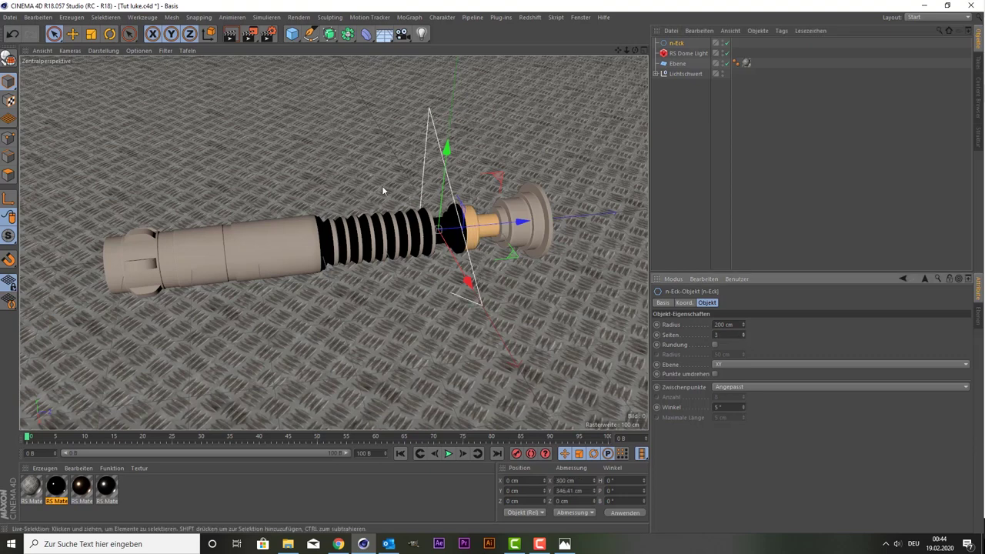
Step: Scale the triangle down to about 49.5 cm wide and move it toward the hilt
left_click_drag(392, 229, 117, 250)
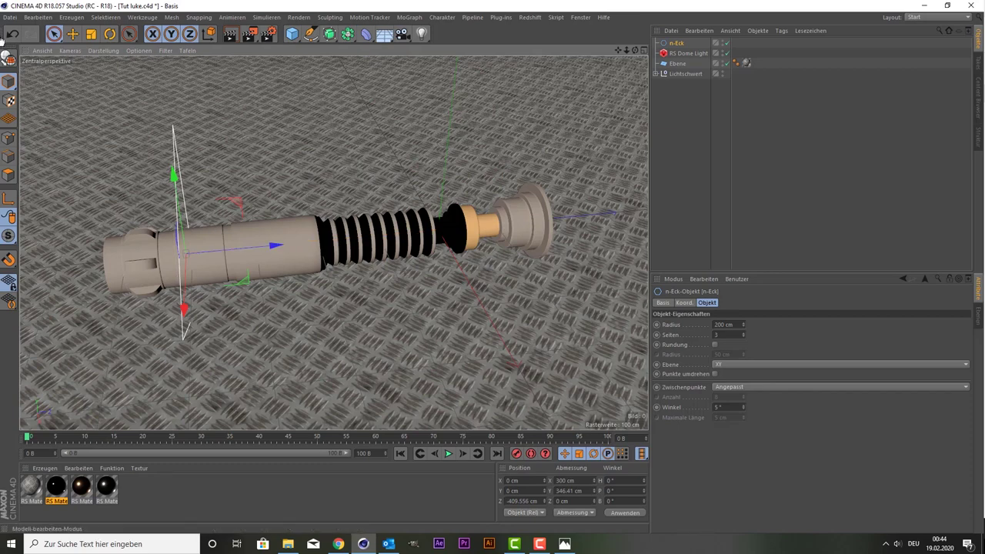
left_click(91, 34)
left_click_drag(103, 118, 53, 343)
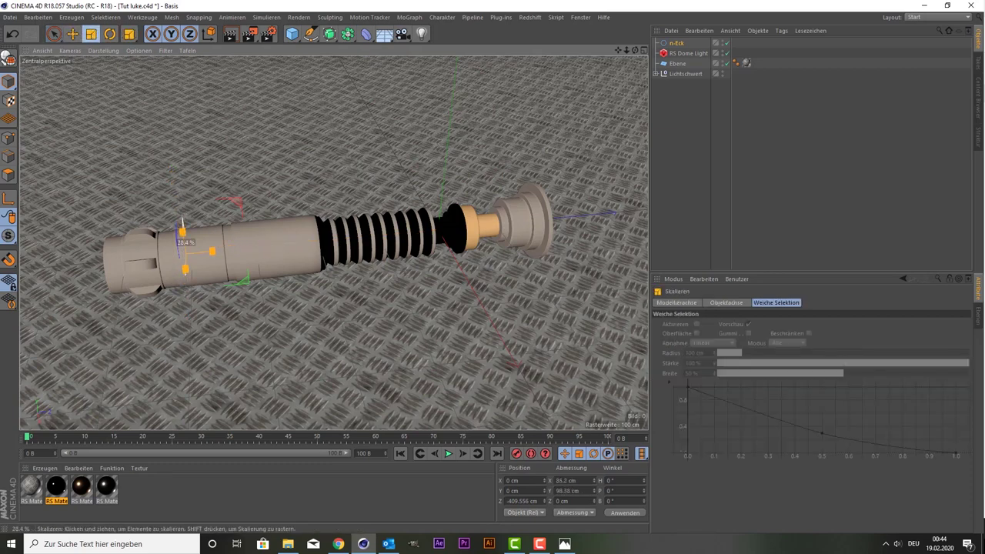
left_click(53, 34)
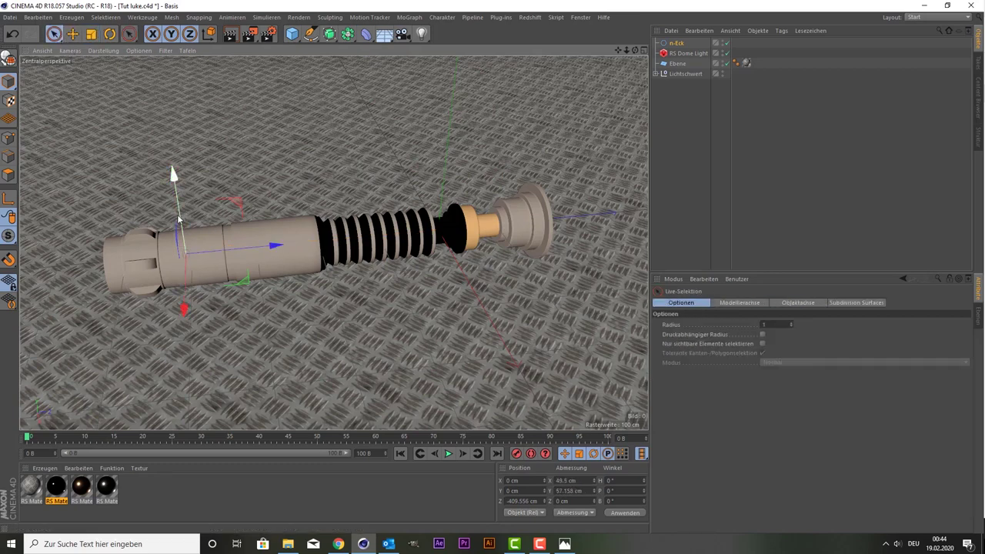
left_click_drag(177, 197, 292, 229)
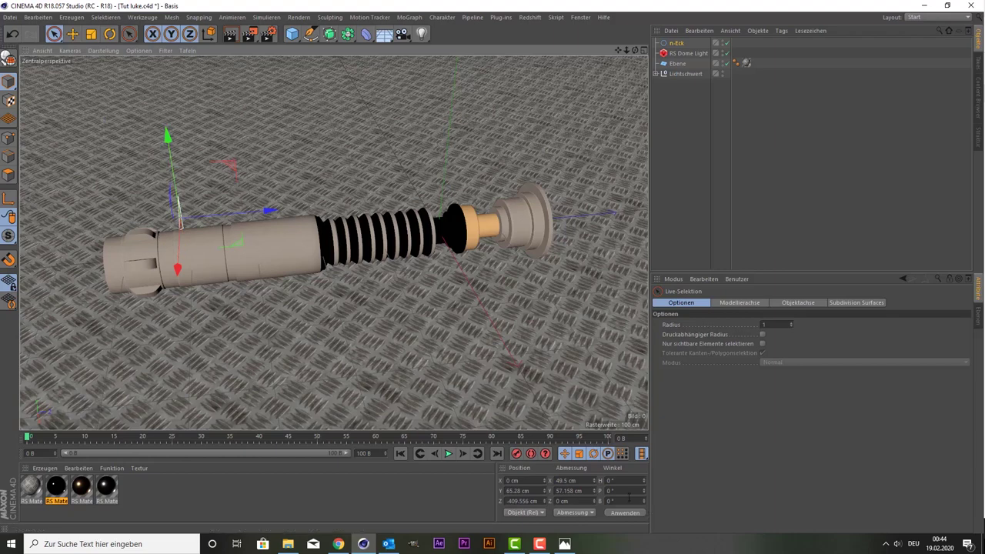
Step: Rotate the triangle 90° in pitch and bank and position it at Y 41.84, Z -456.47 cm
left_click(610, 490)
type("90")
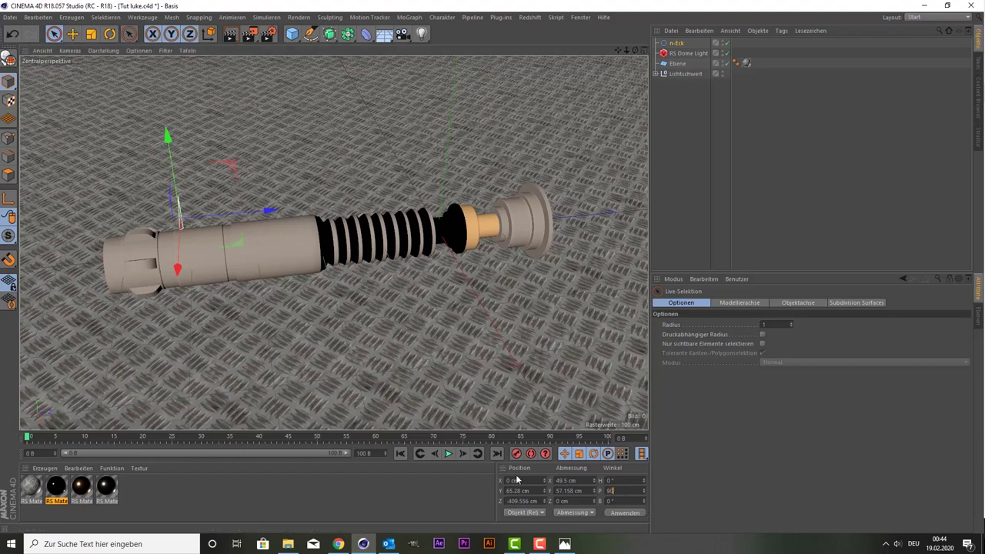
key("Return")
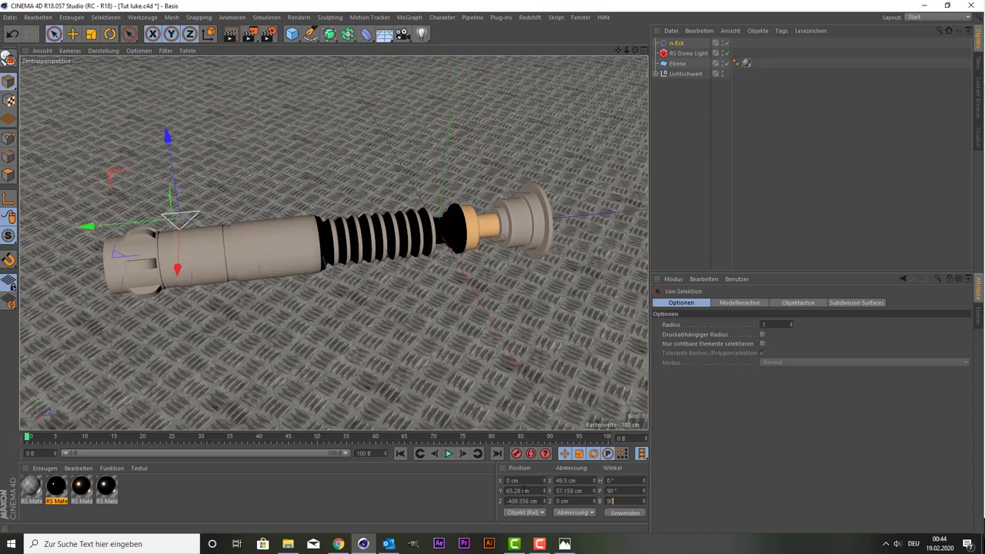
key("Return")
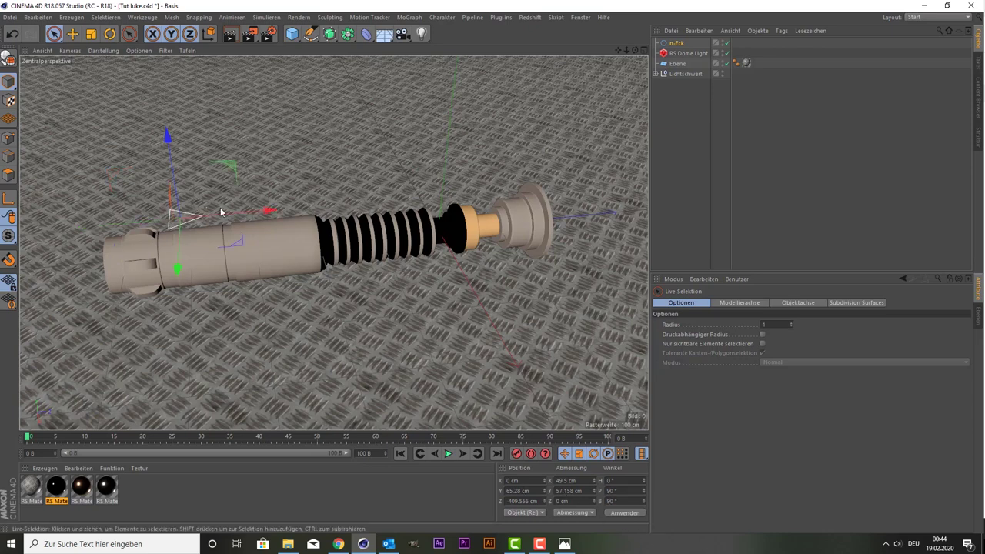
left_click_drag(222, 213, 167, 218)
left_click_drag(133, 154, 136, 175)
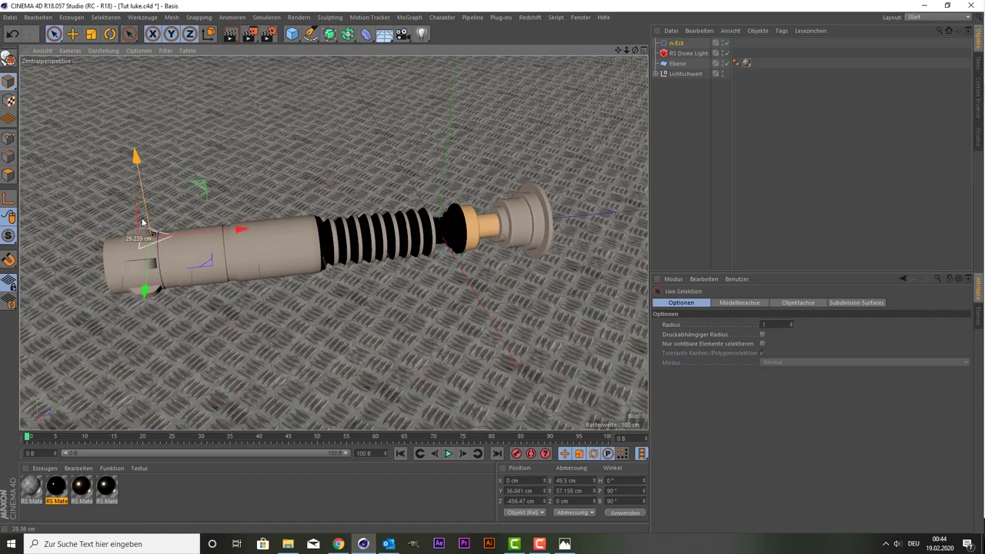
scroll(127, 234, "up", 3)
scroll(130, 235, "up", 2)
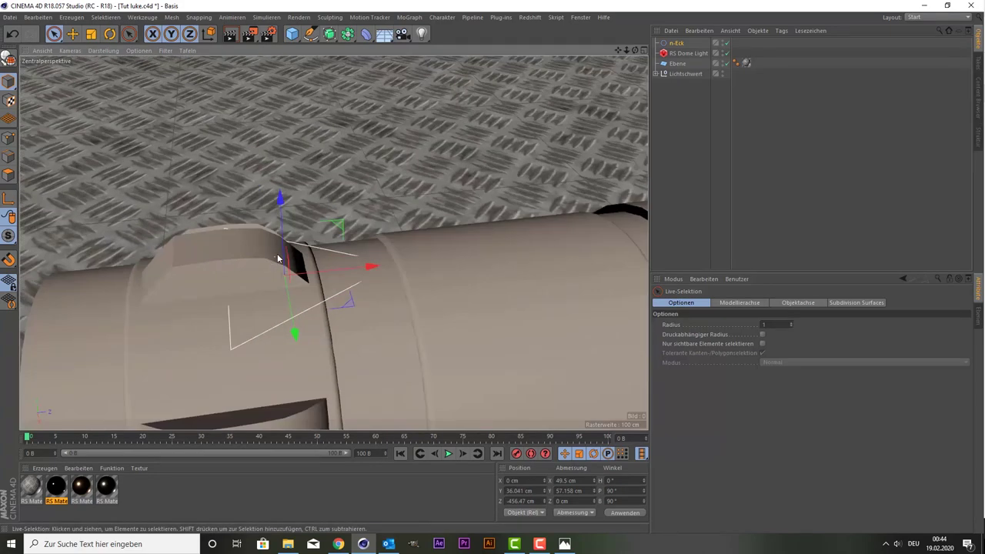
left_click_drag(282, 254, 282, 233)
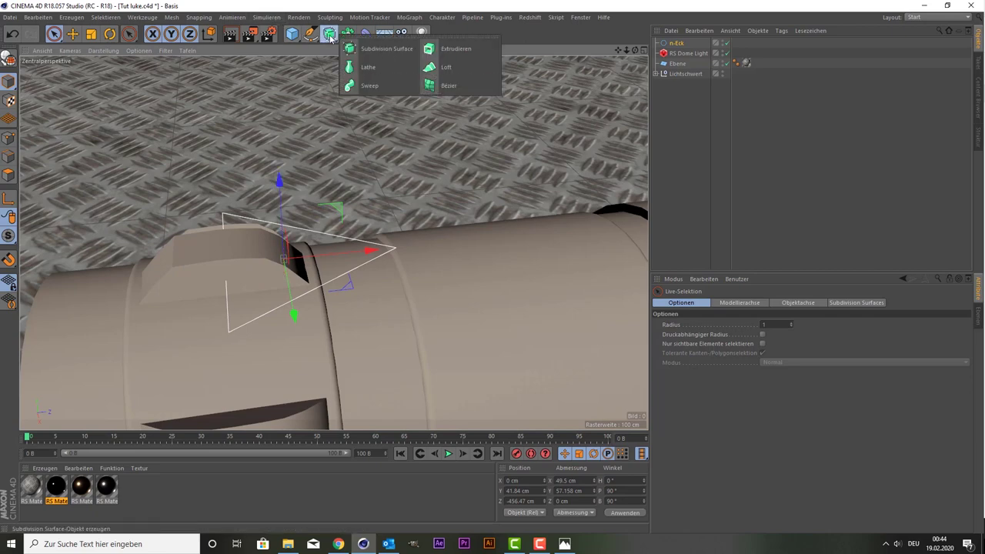
Step: Add a Sweep with a Kreis circle spline as its profile
left_click_drag(330, 38, 377, 73)
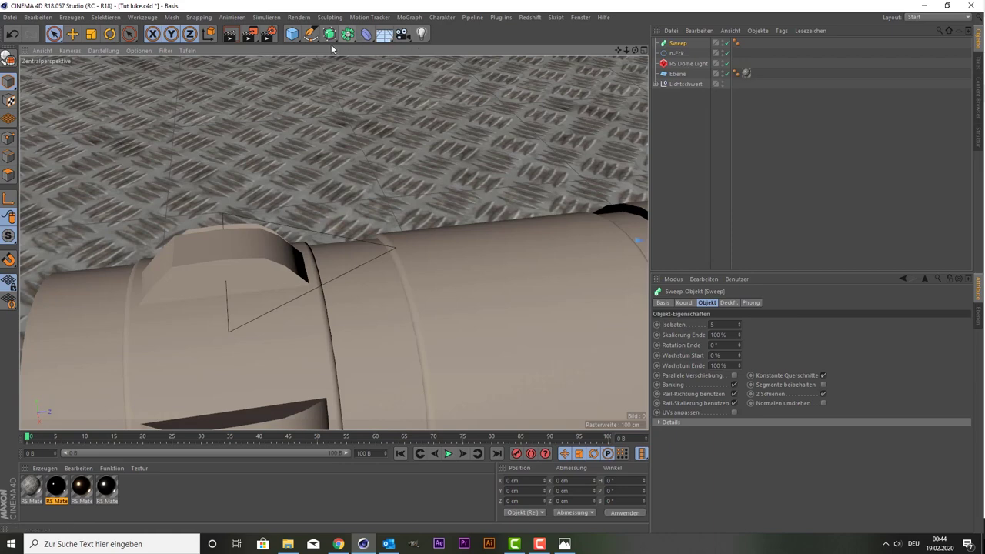
left_click_drag(309, 35, 396, 67)
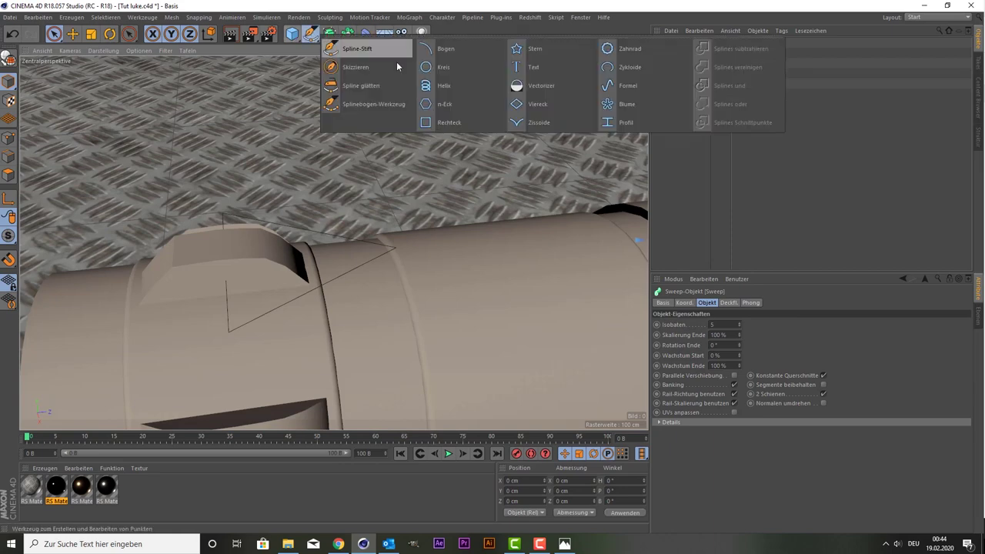
left_click(460, 67)
left_click_drag(675, 53, 681, 47)
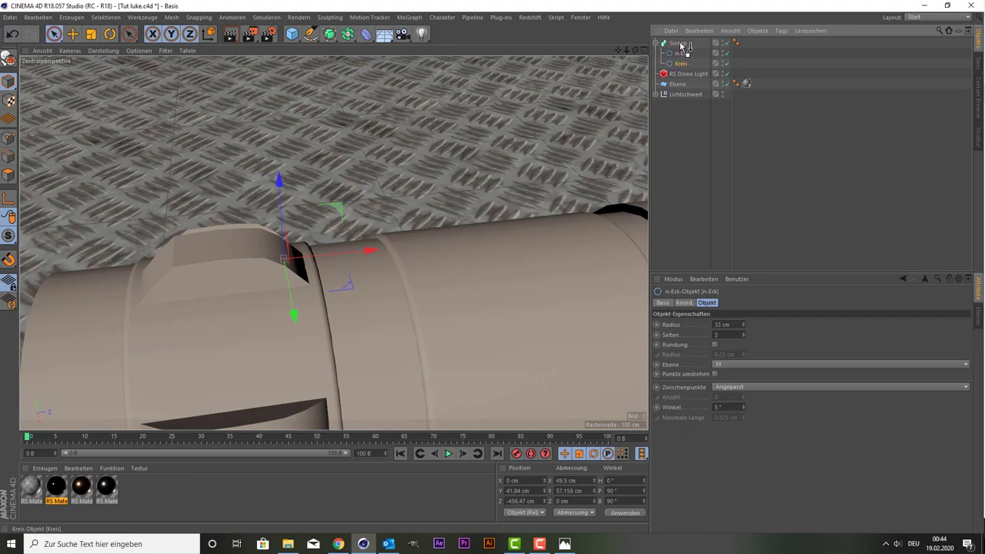
Step: Reduce the Kreis radius from 200 cm to 3 cm
scroll(505, 104, "down", 3)
scroll(504, 107, "down", 3)
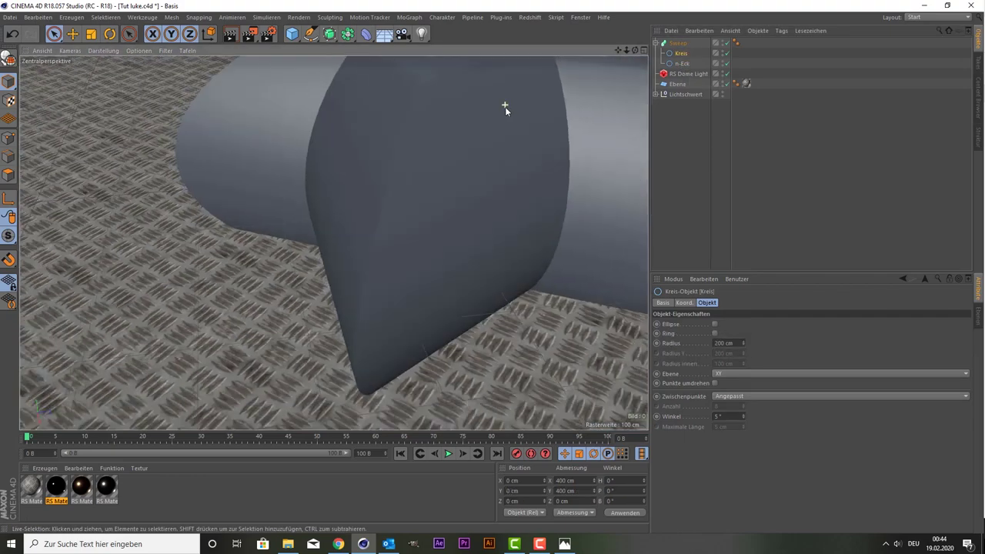
scroll(554, 119, "down", 3)
scroll(611, 92, "down", 3)
left_click_drag(620, 54, 539, 177)
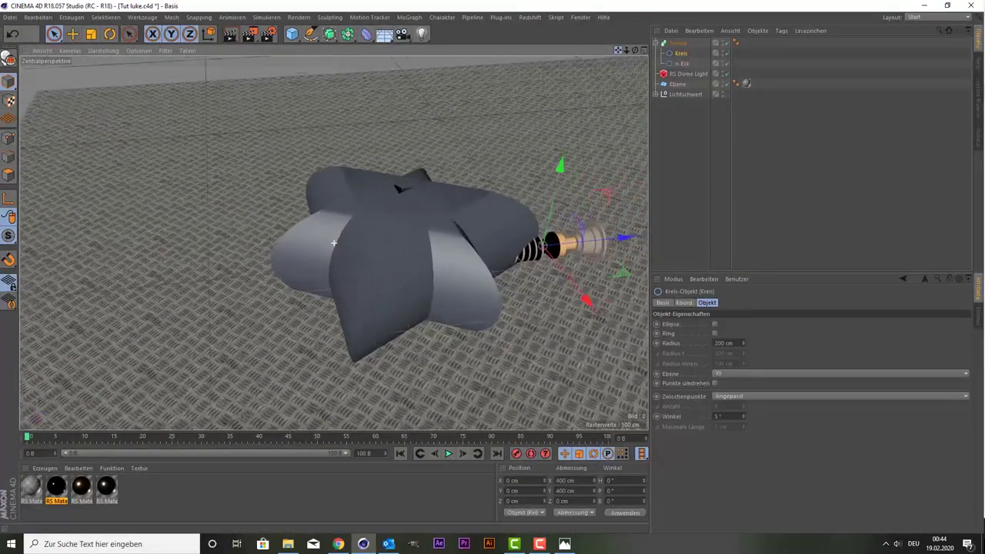
scroll(486, 245, "up", 3)
scroll(486, 250, "up", 3)
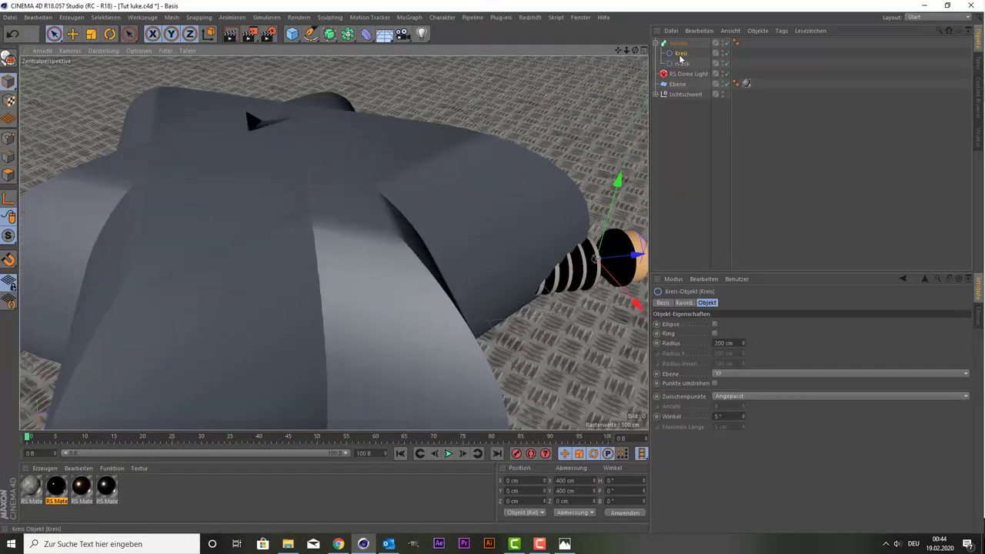
left_click_drag(744, 344, 744, 400)
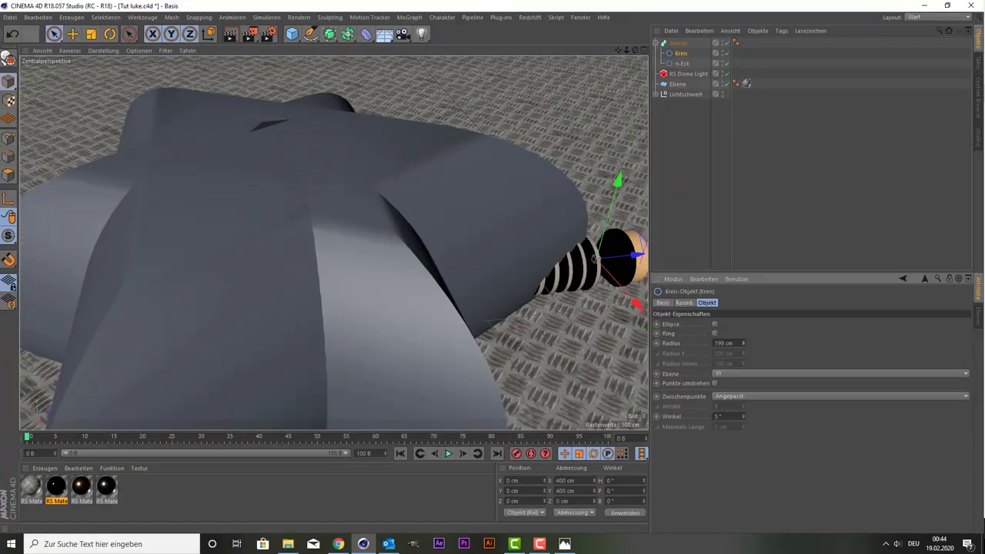
left_click_drag(744, 344, 744, 362)
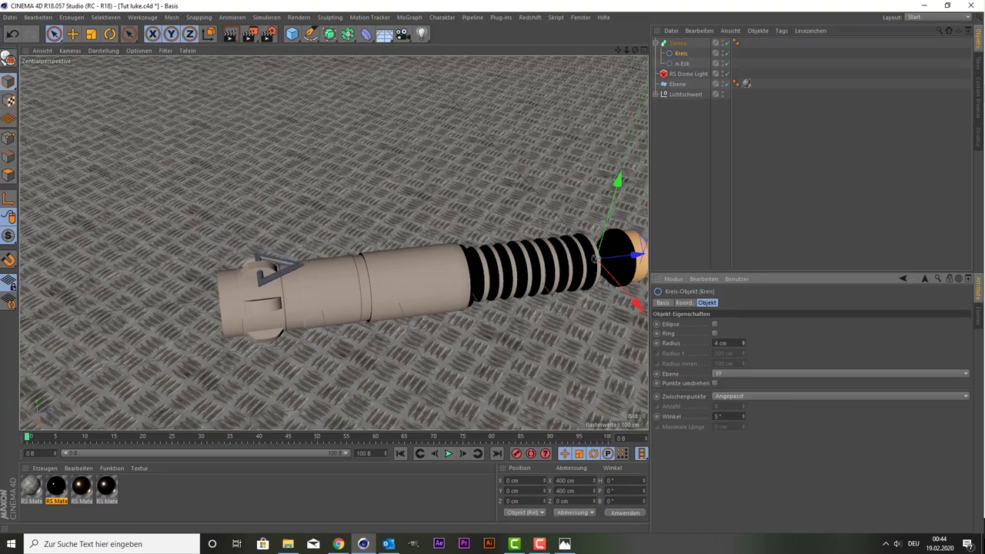
Step: Lower the Kreis profile radius to 1 cm
scroll(272, 292, "up", 2)
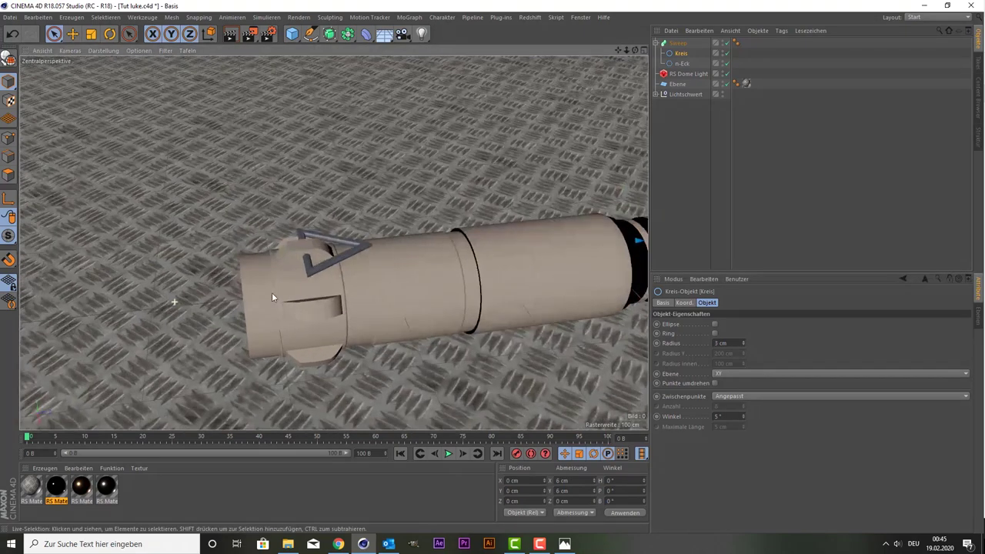
scroll(487, 237, "up", 2)
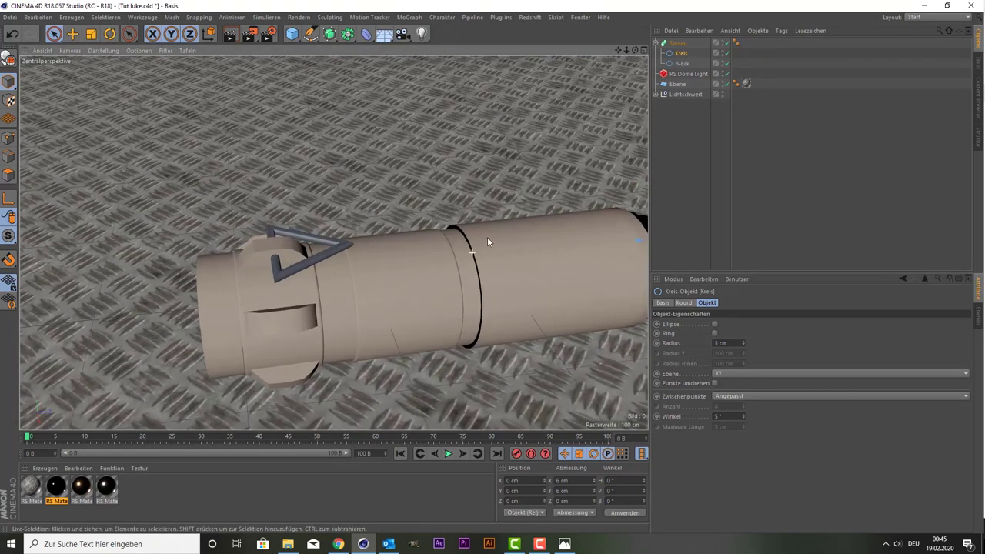
left_click(743, 345)
left_click(743, 345)
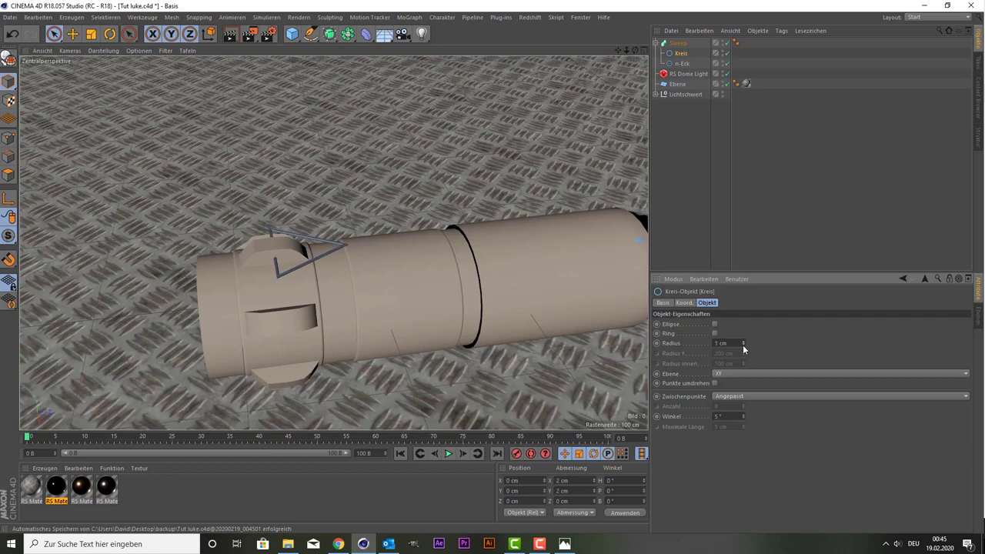
Step: Try scaling the sweep, undo it, and restore the n-Eck triangle to its original size
left_click(91, 33)
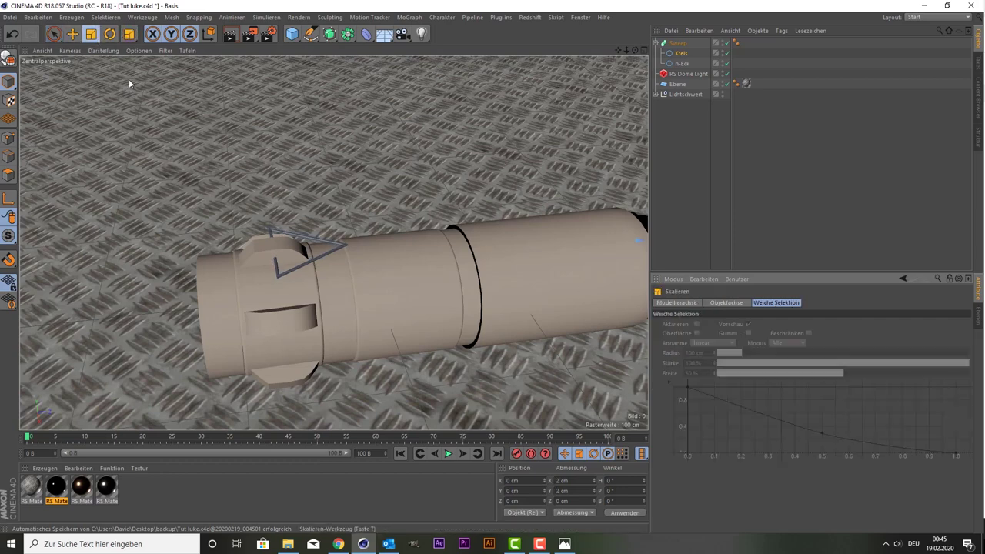
left_click_drag(129, 79, 128, 252)
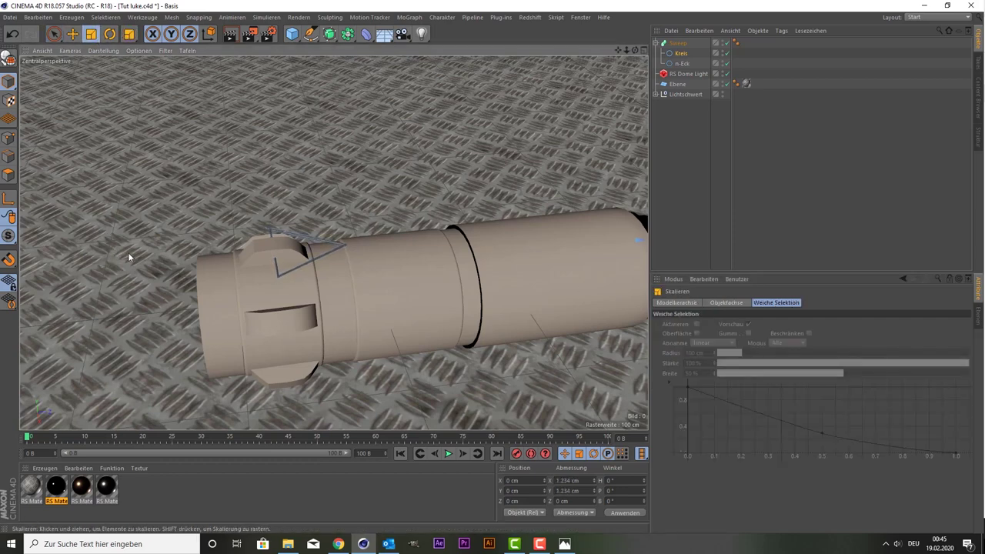
key("ctrl+z")
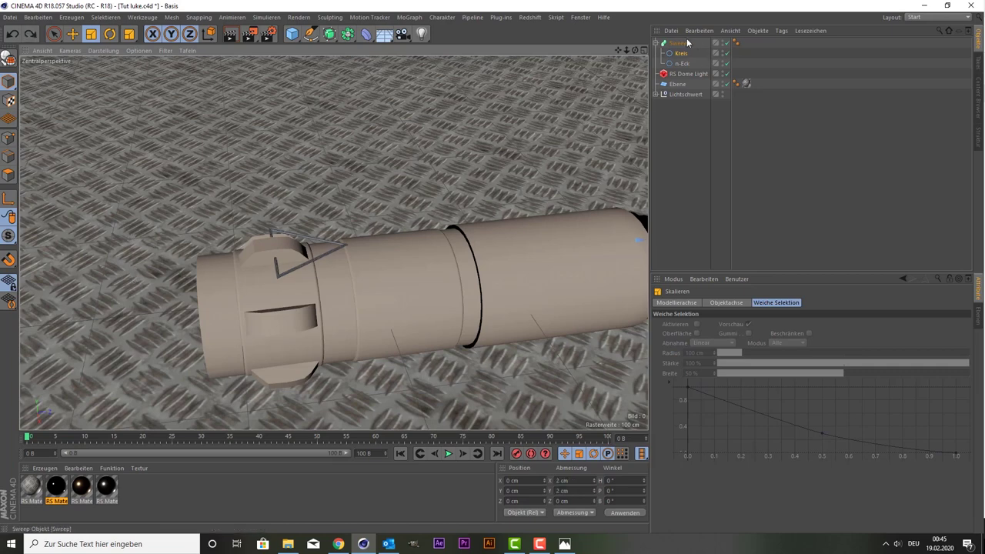
left_click(679, 44)
mouse_move(330, 153)
left_mouse_down()
mouse_move(392, 98)
mouse_move(384, 103)
left_mouse_up()
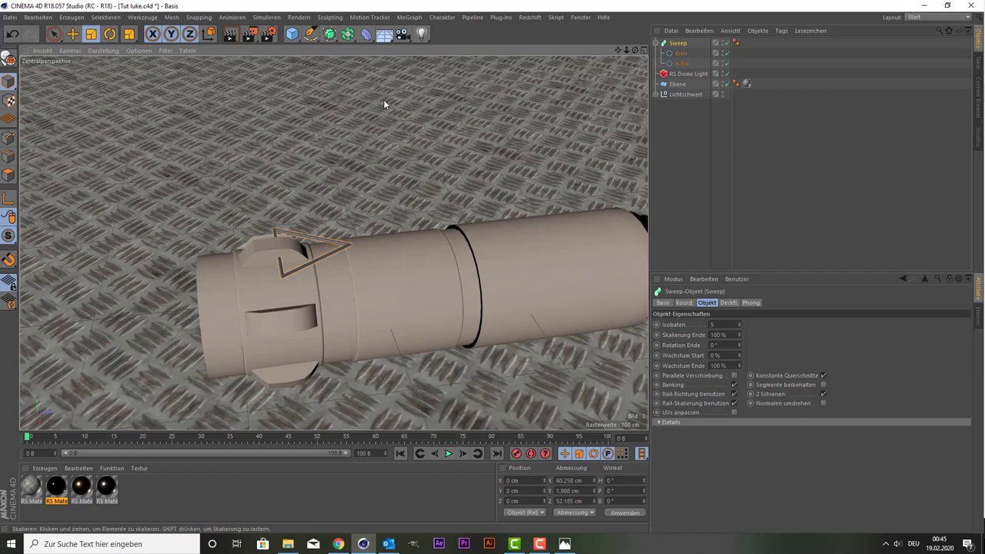
left_click(681, 63)
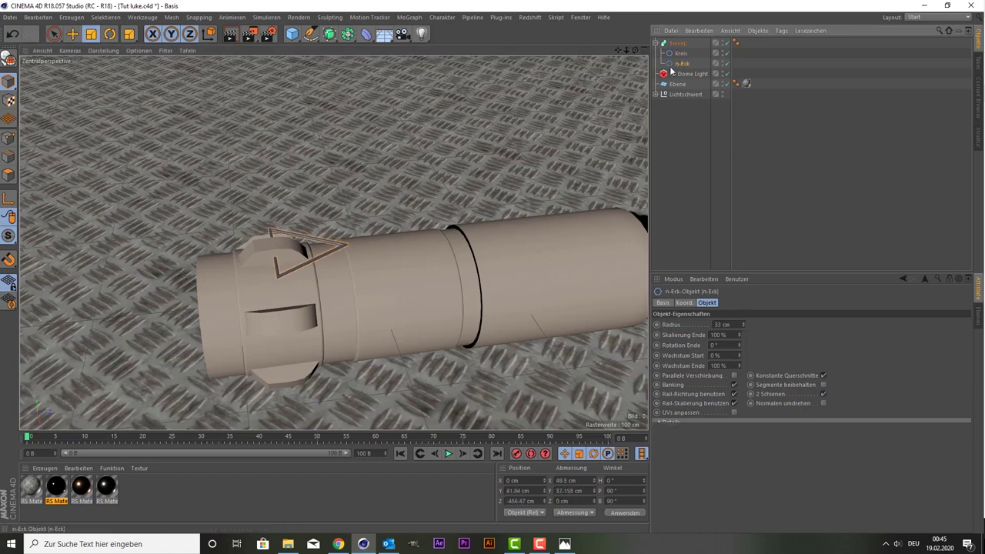
left_click_drag(481, 104, 383, 184)
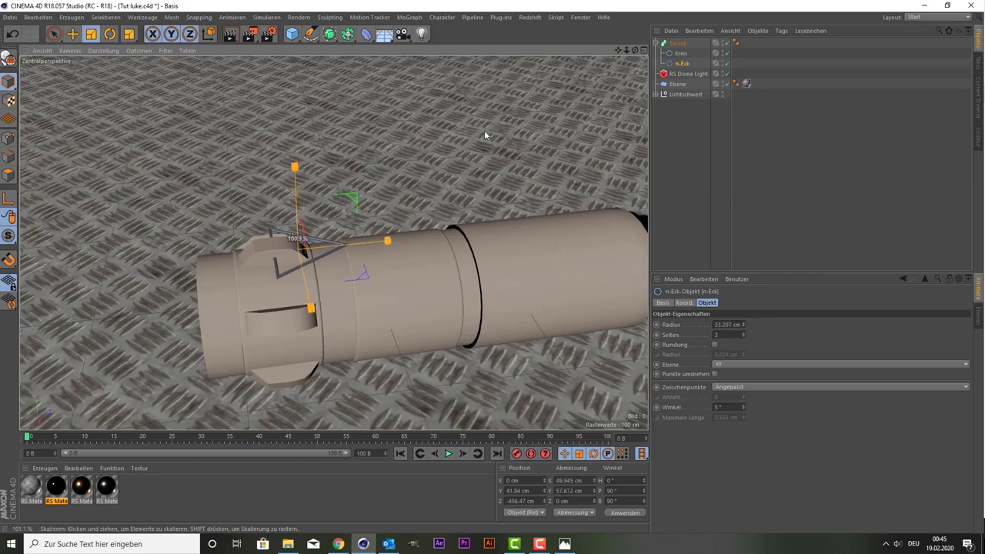
left_click_drag(382, 181, 481, 135)
scroll(500, 152, "down", 5)
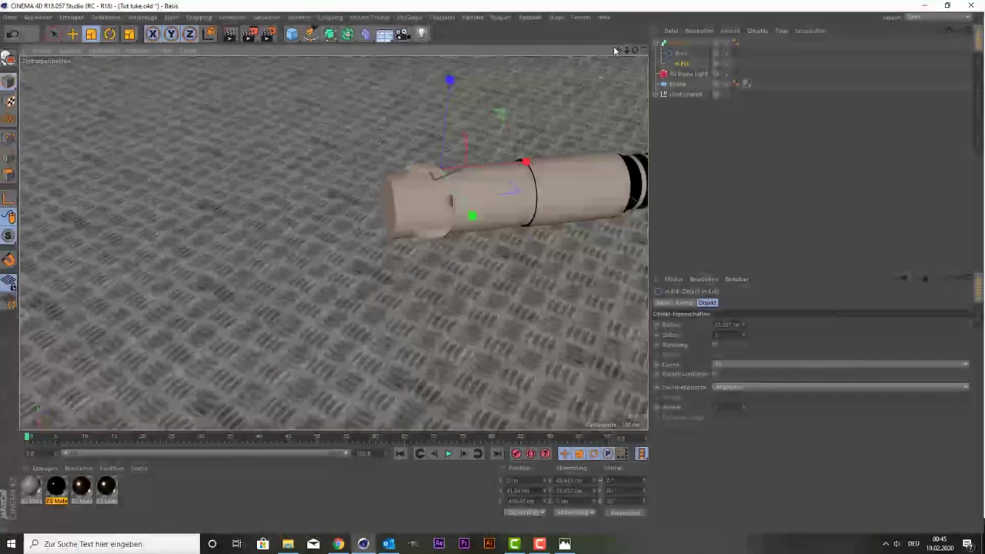
left_click_drag(616, 48, 334, 243)
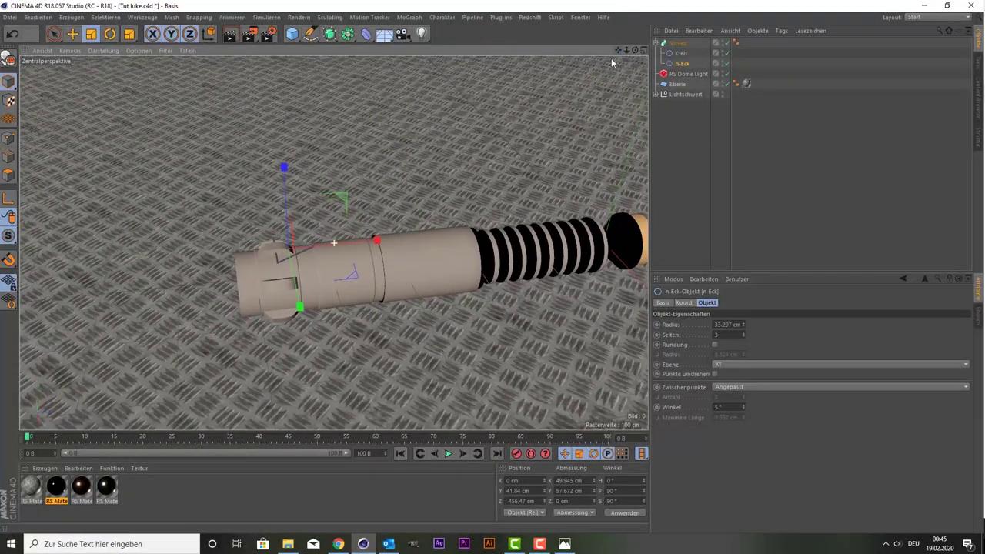
left_click_drag(626, 50, 549, 159)
left_click(676, 44)
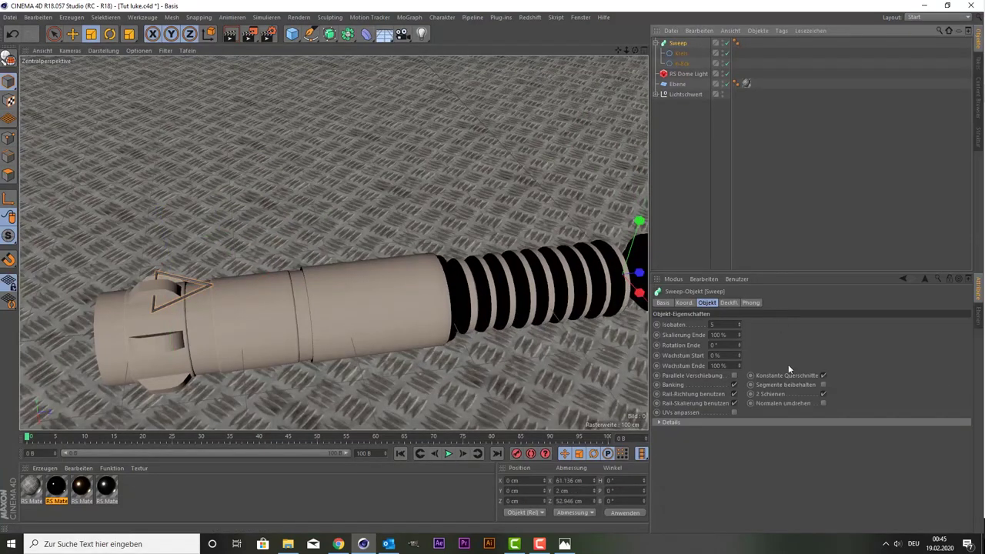
Step: Set both Sweep caps to Deckflächen und Rundung with a 3 cm start radius
left_click(728, 303)
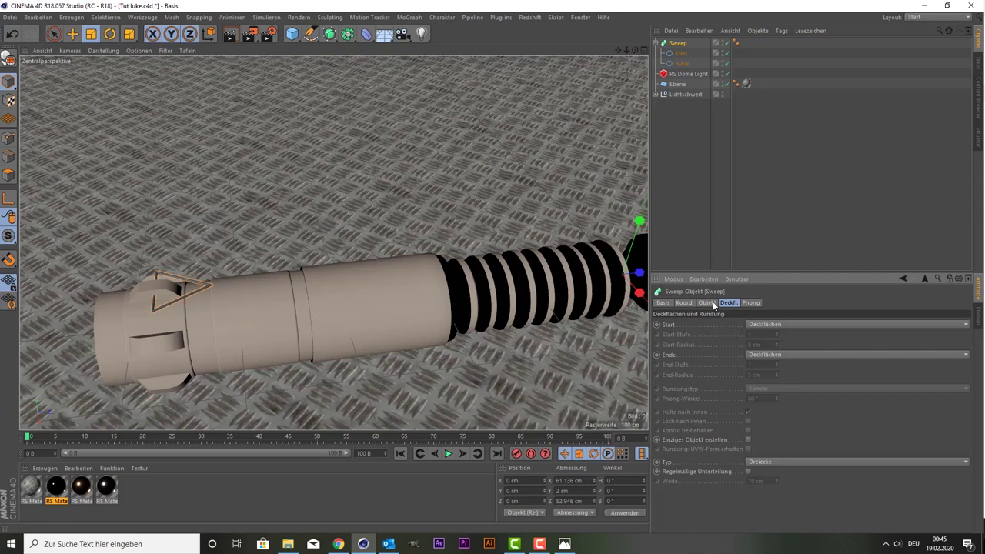
left_click(786, 324)
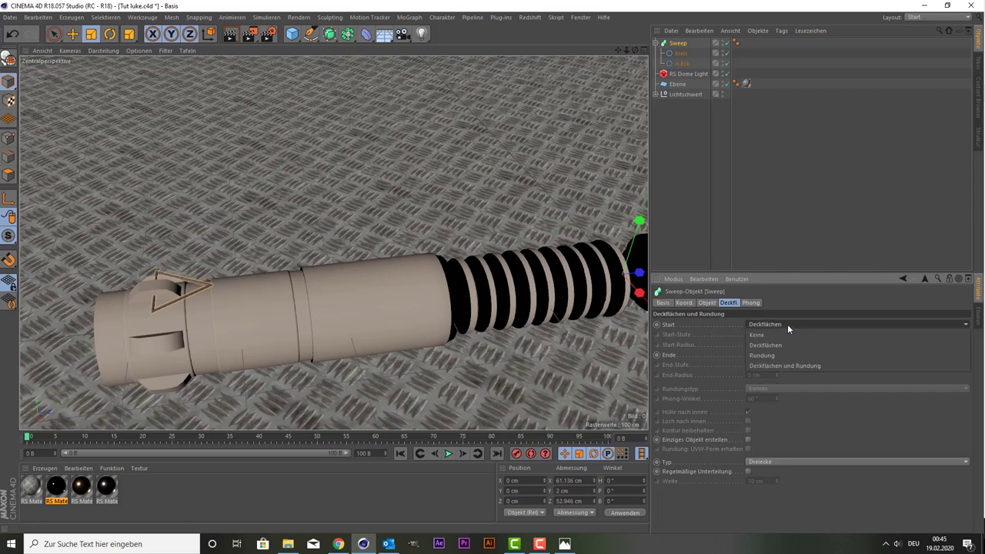
left_click(789, 366)
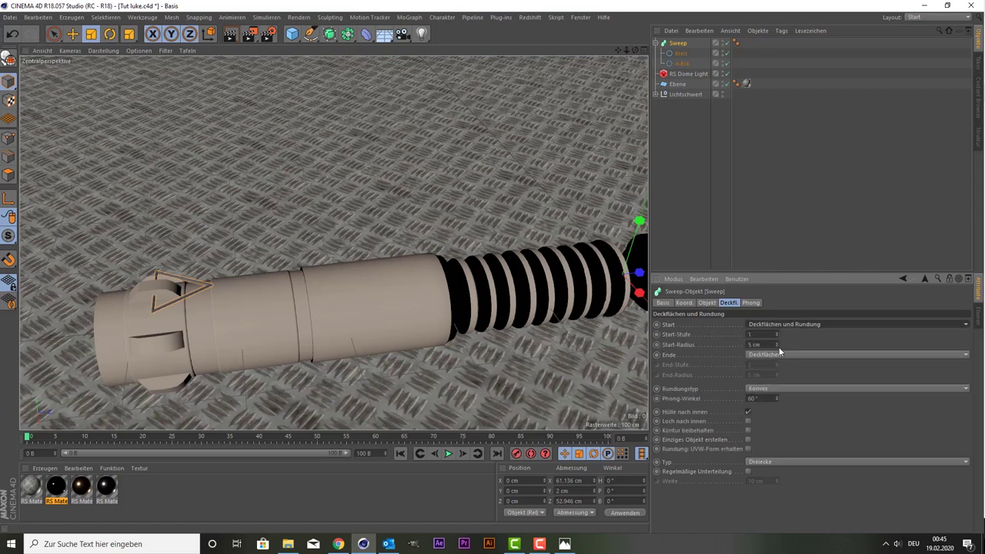
left_click(776, 347)
left_click(777, 347)
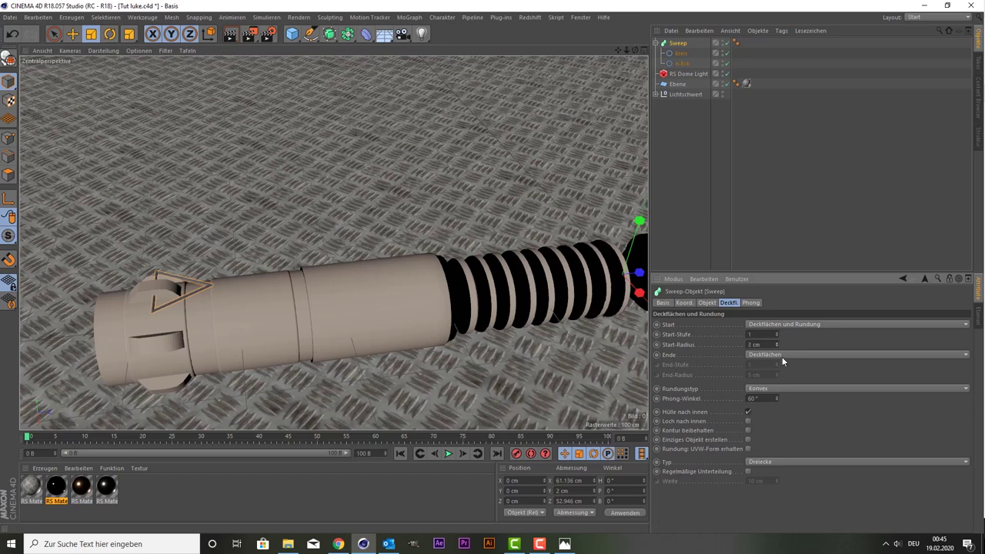
left_click(782, 355)
left_click(781, 394)
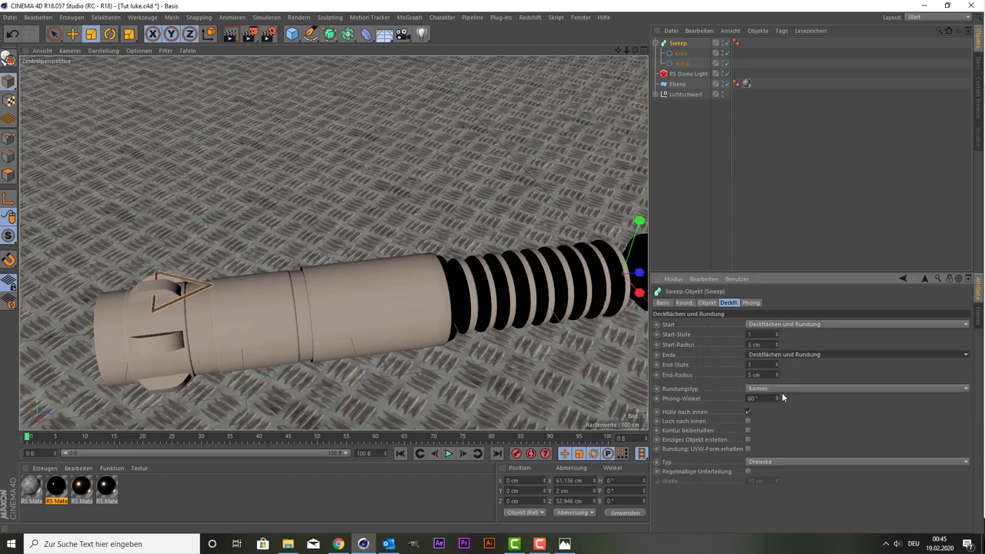
Step: Enable rounding on the n-Eck triangle with a 3 cm radius
left_click(682, 64)
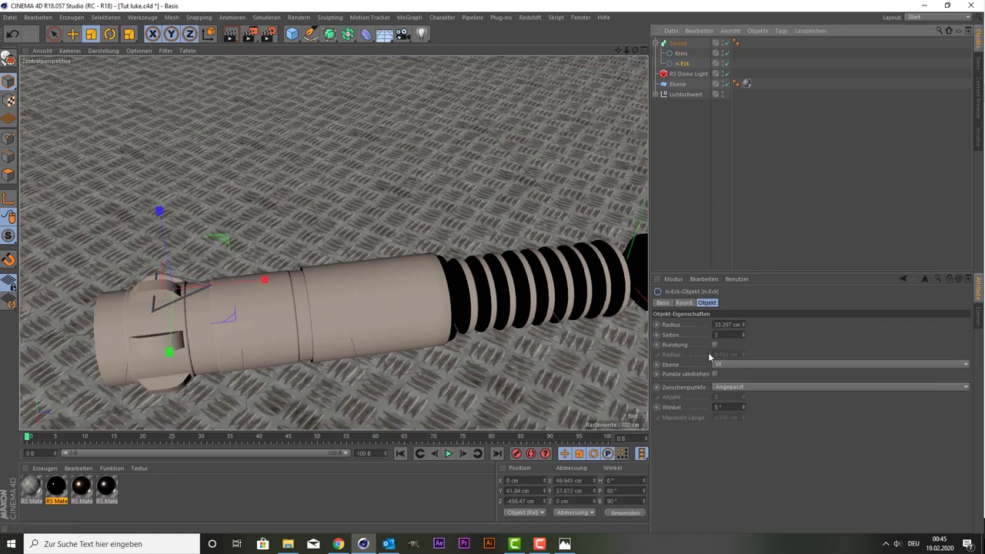
left_click(713, 345)
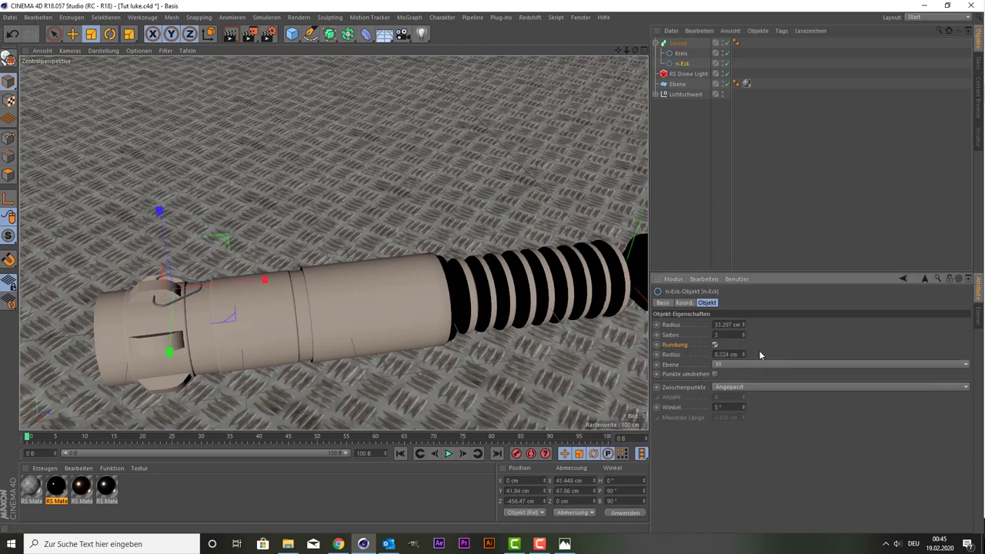
left_click(743, 337)
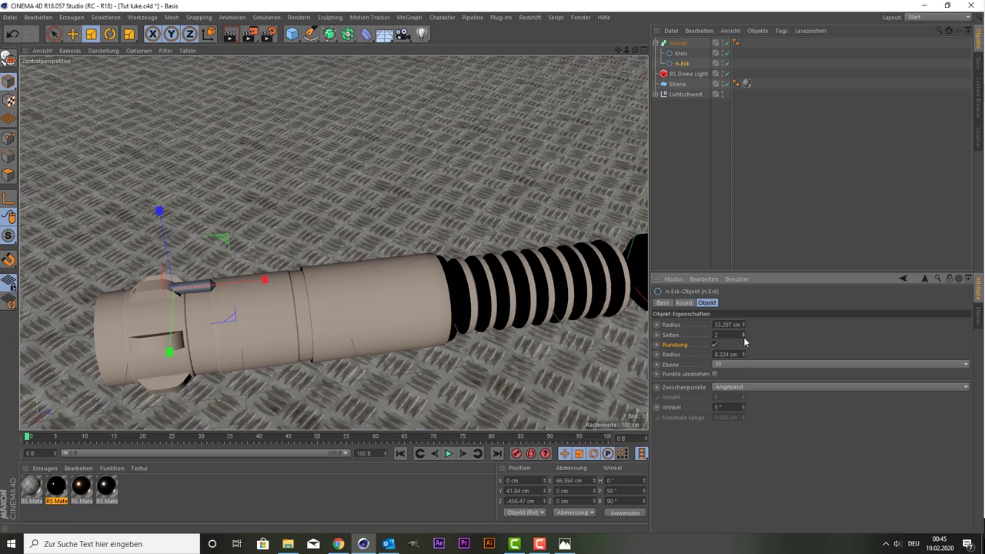
left_click(743, 335)
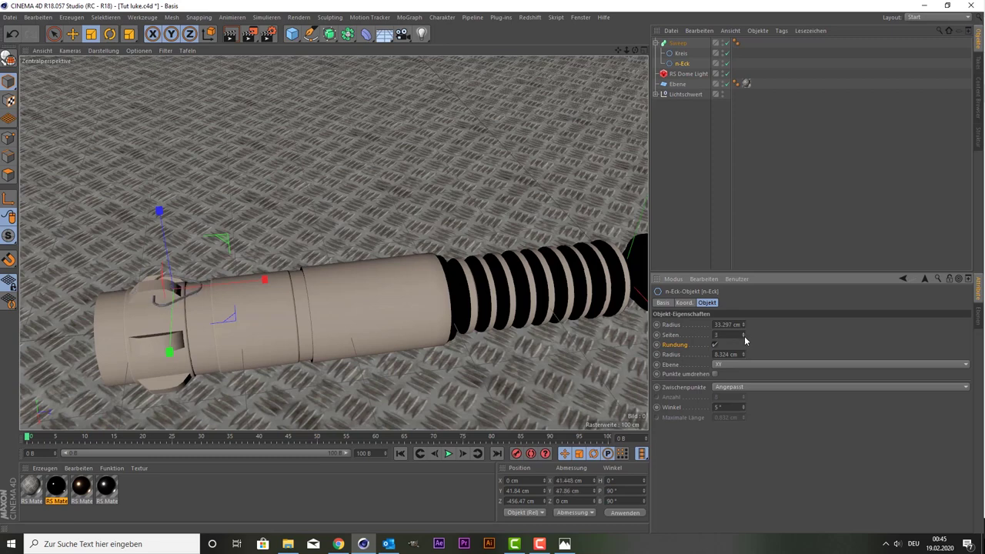
left_click_drag(742, 354, 744, 355)
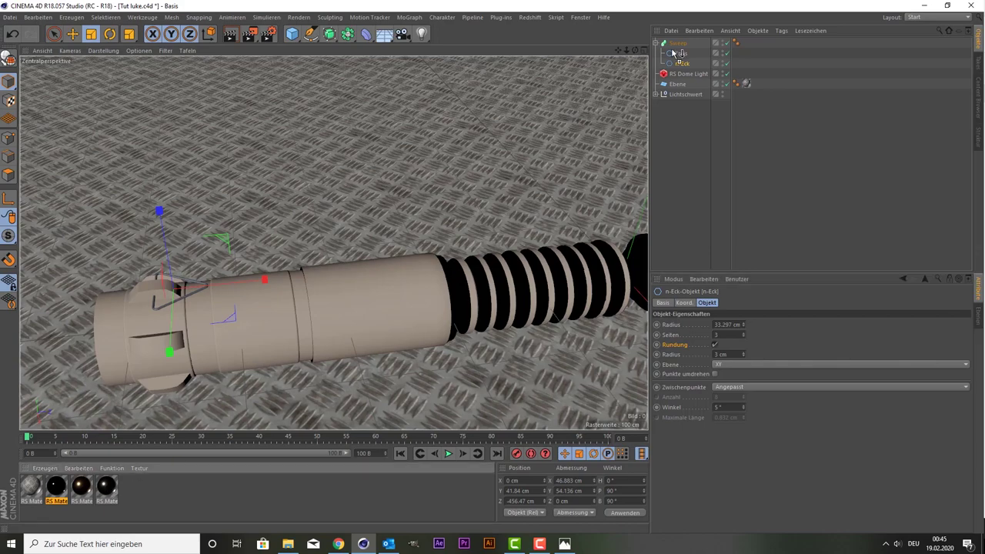
Step: Assign RS Material to the Sweep and frame the whole lightsaber in view
left_click_drag(745, 83, 745, 42, "ctrl")
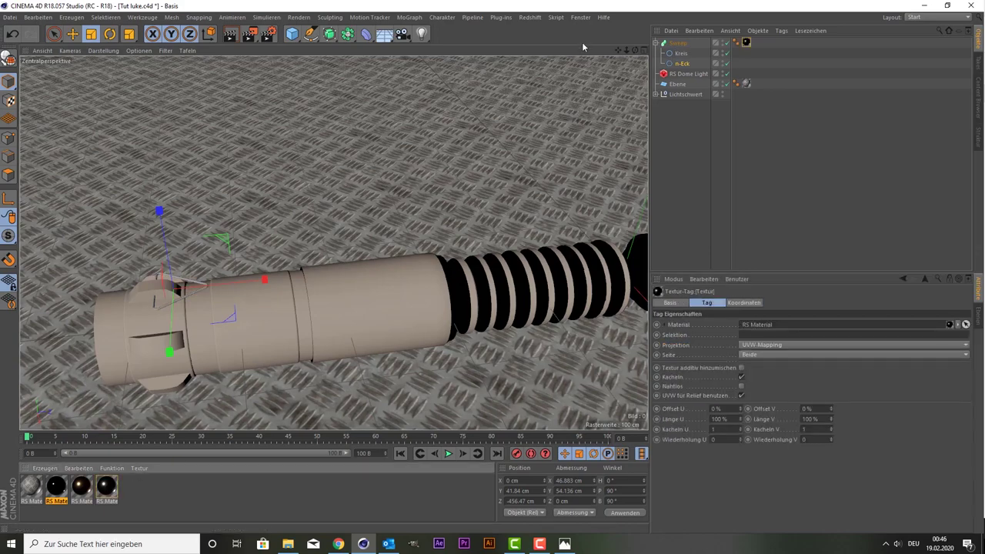
mouse_move(617, 50)
left_mouse_down()
mouse_move(549, 148)
mouse_move(555, 140)
left_mouse_up()
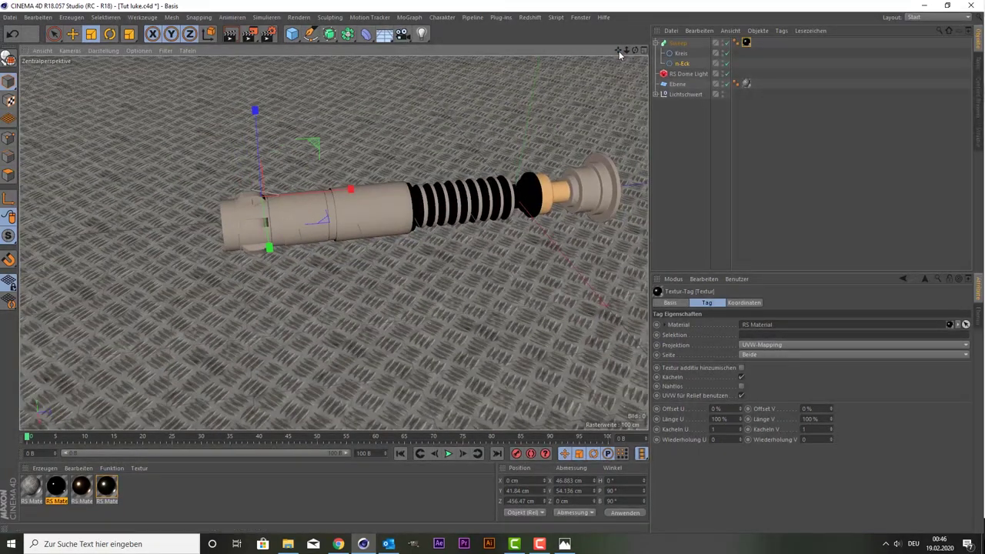
mouse_move(619, 51)
left_mouse_down()
mouse_move(334, 243)
mouse_move(595, 45)
mouse_move(333, 243)
left_mouse_up()
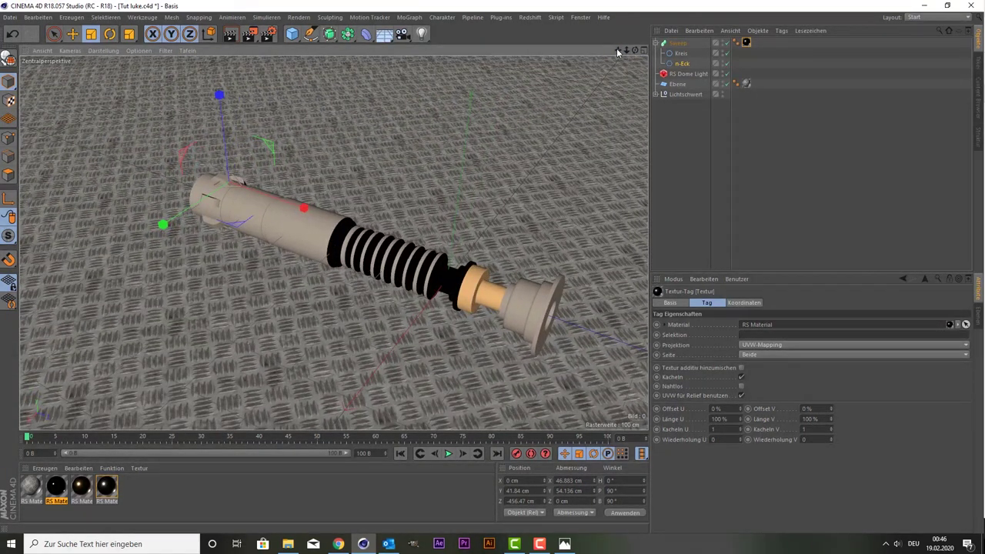
left_click_drag(617, 51, 206, 63)
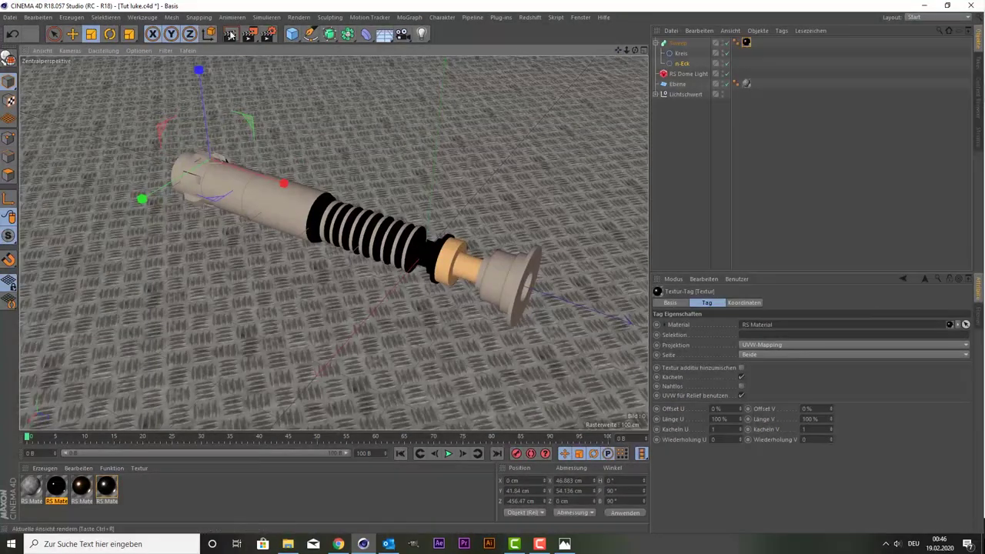